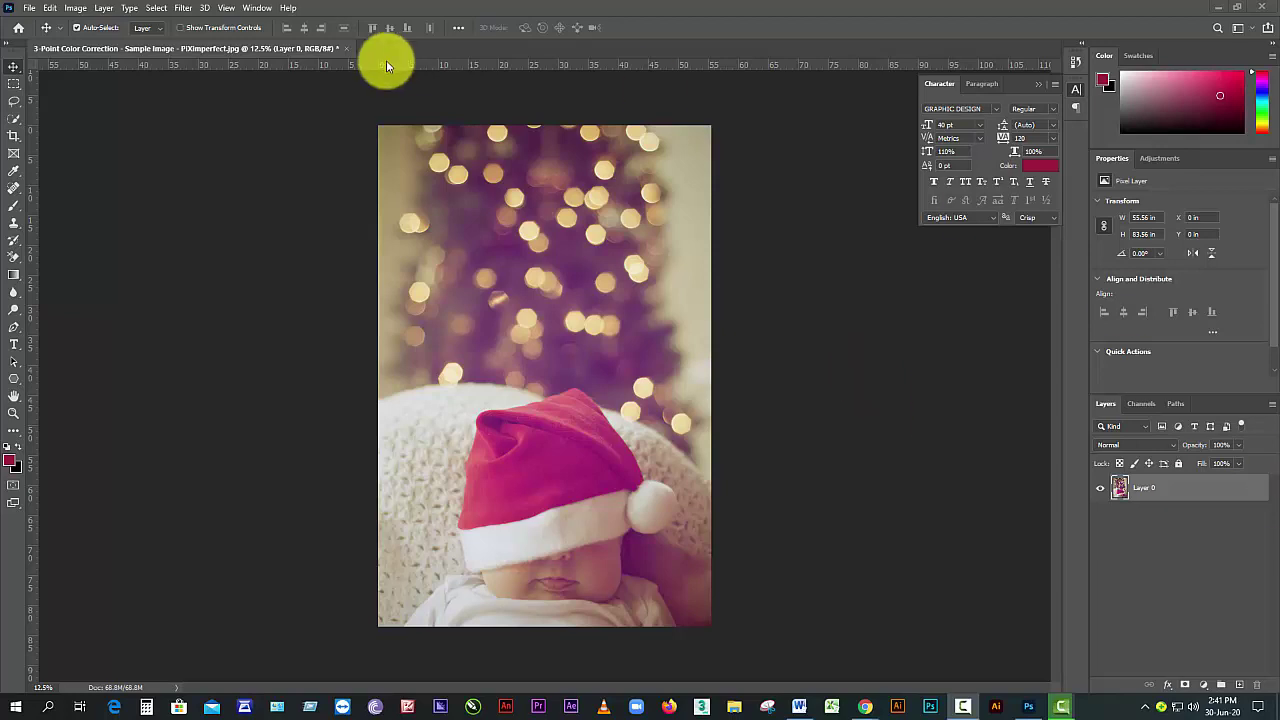
- Try Auto Color and Auto Tone on the photo, and undo these corrections
click(77, 9)
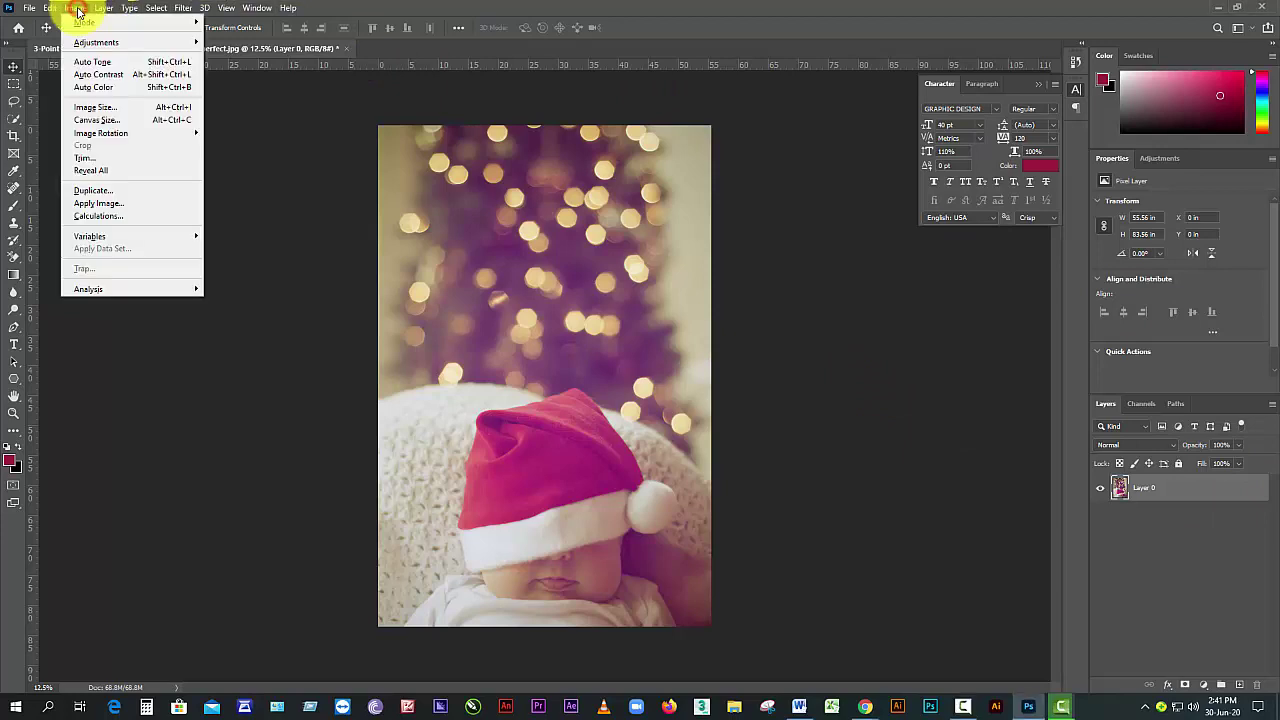
click(100, 86)
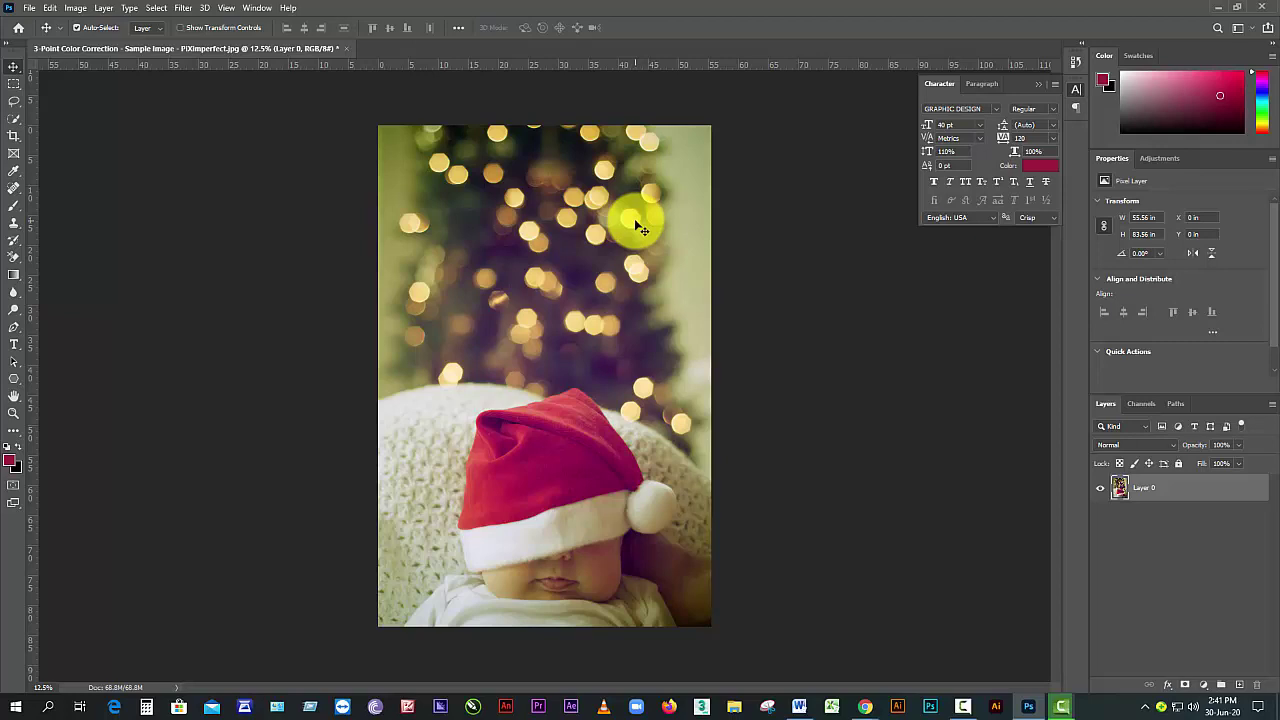
click(72, 8)
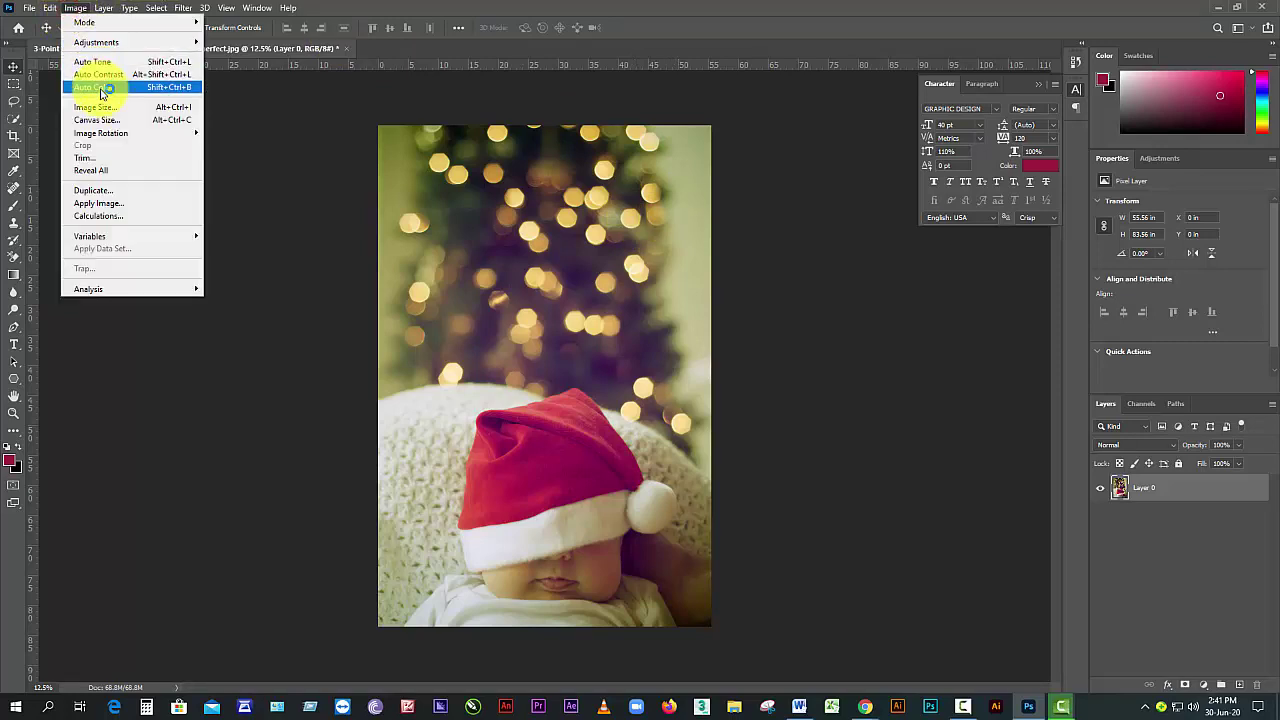
click(102, 88)
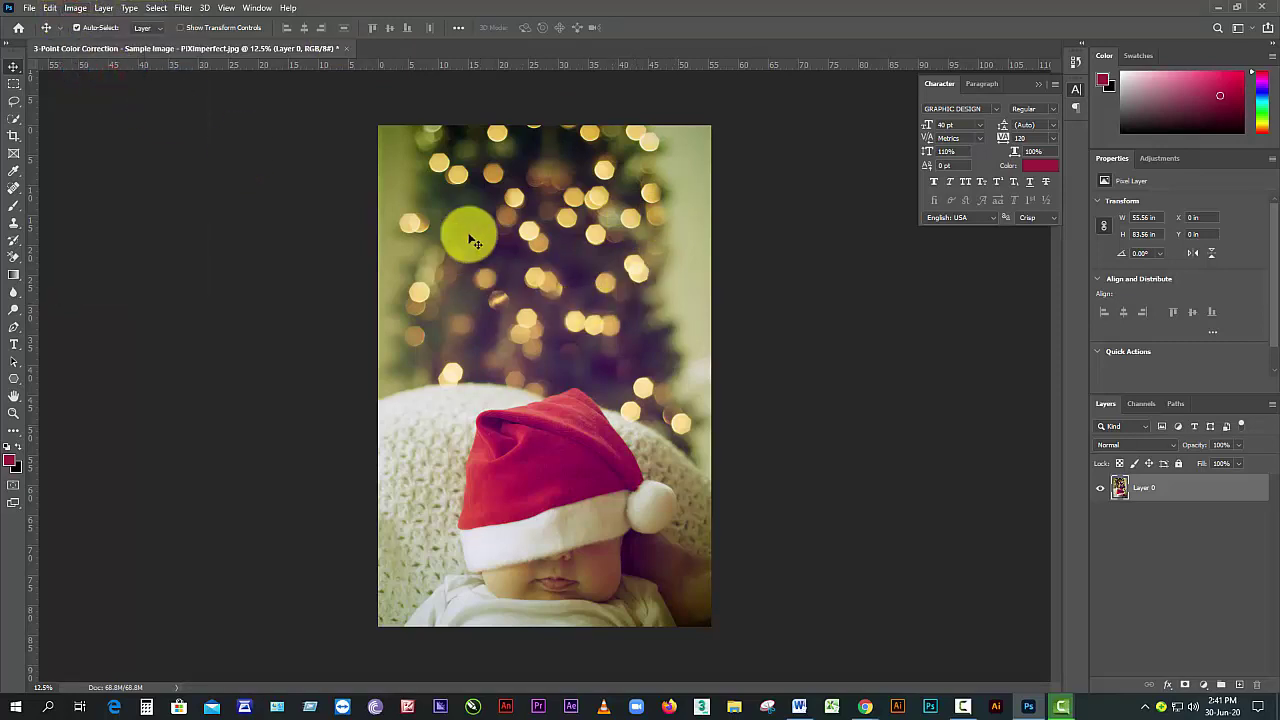
click(75, 10)
click(97, 63)
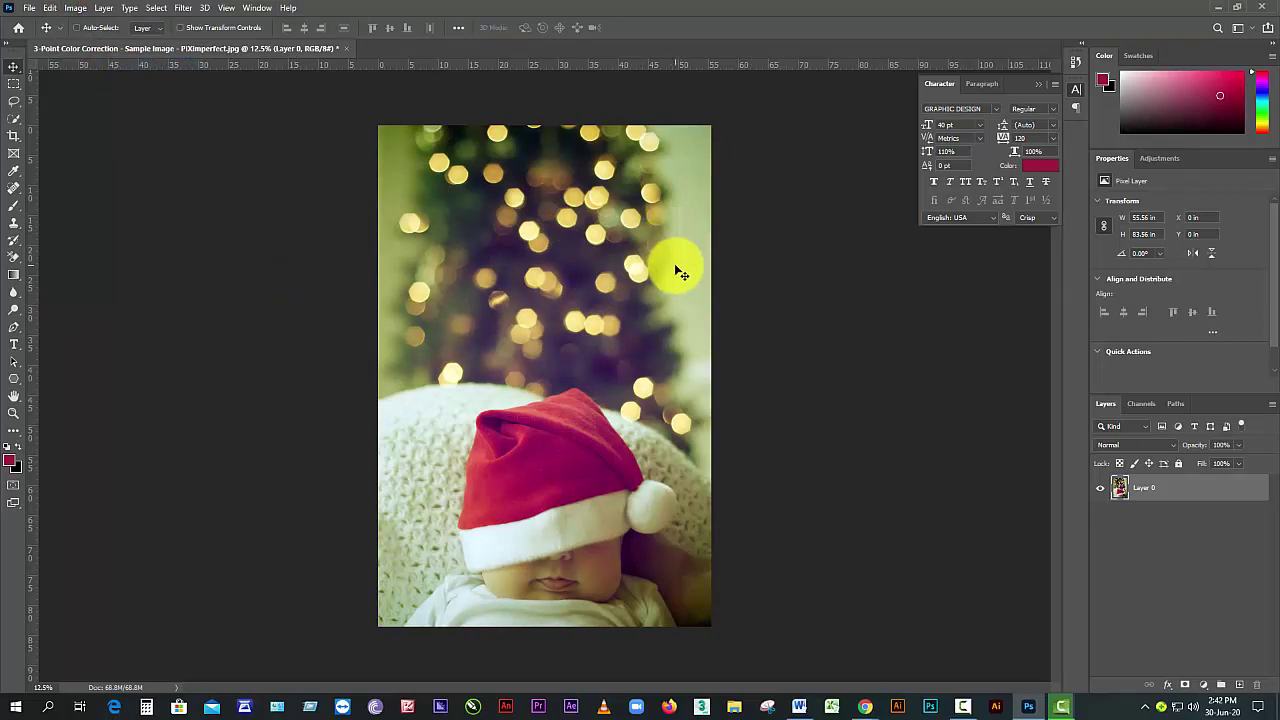
key(ctrl+shift+b)
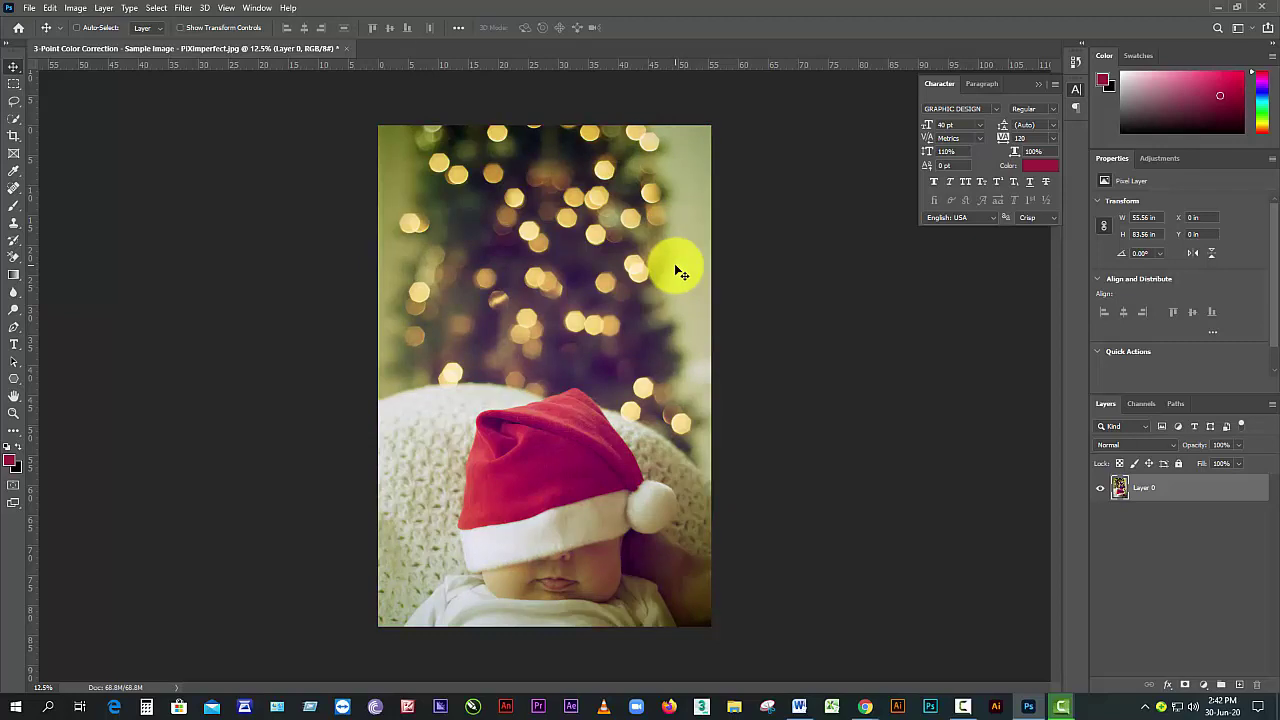
key(ctrl+z)
- Correct the photo automatically with Auto Tone, Auto Contrast and Auto Color
click(78, 9)
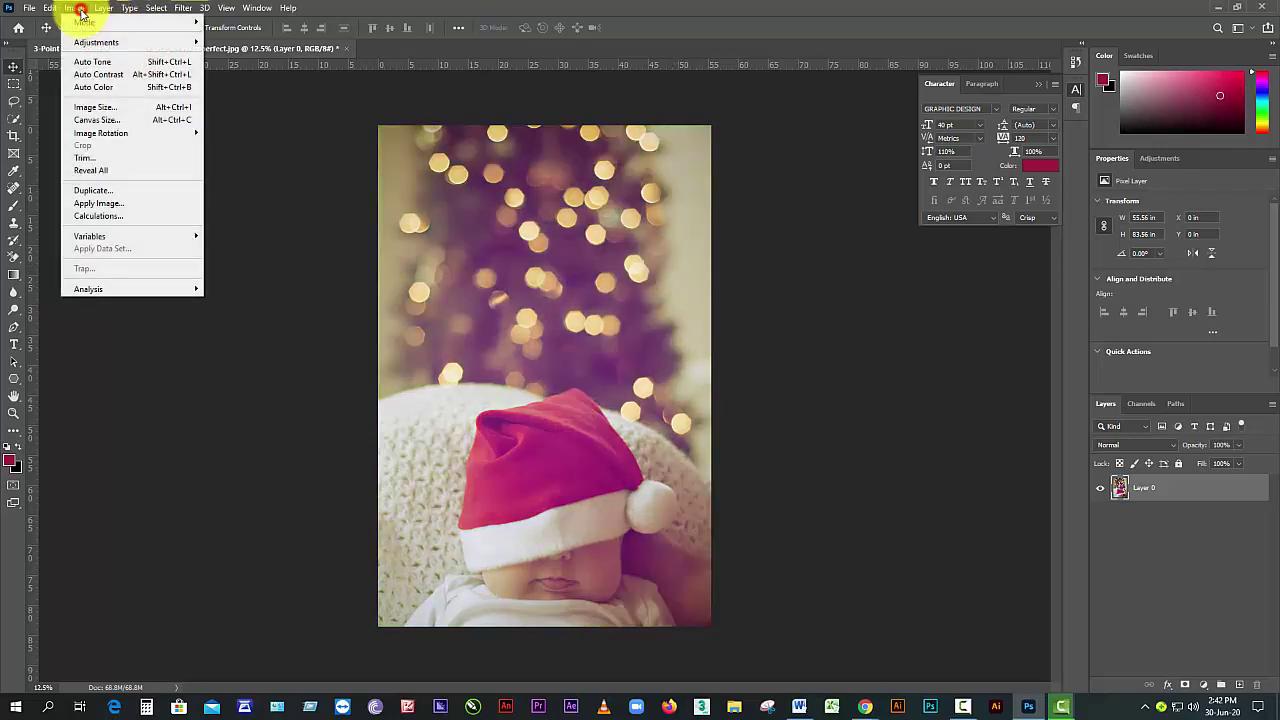
click(98, 61)
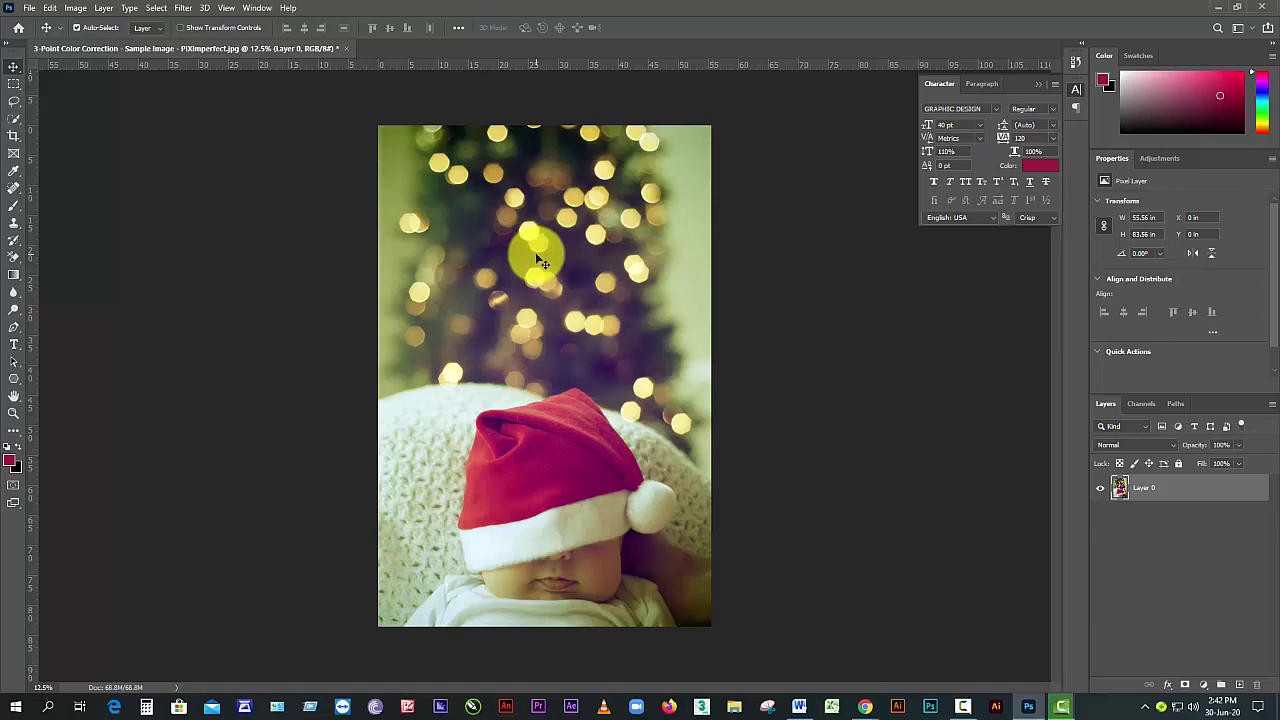
click(79, 9)
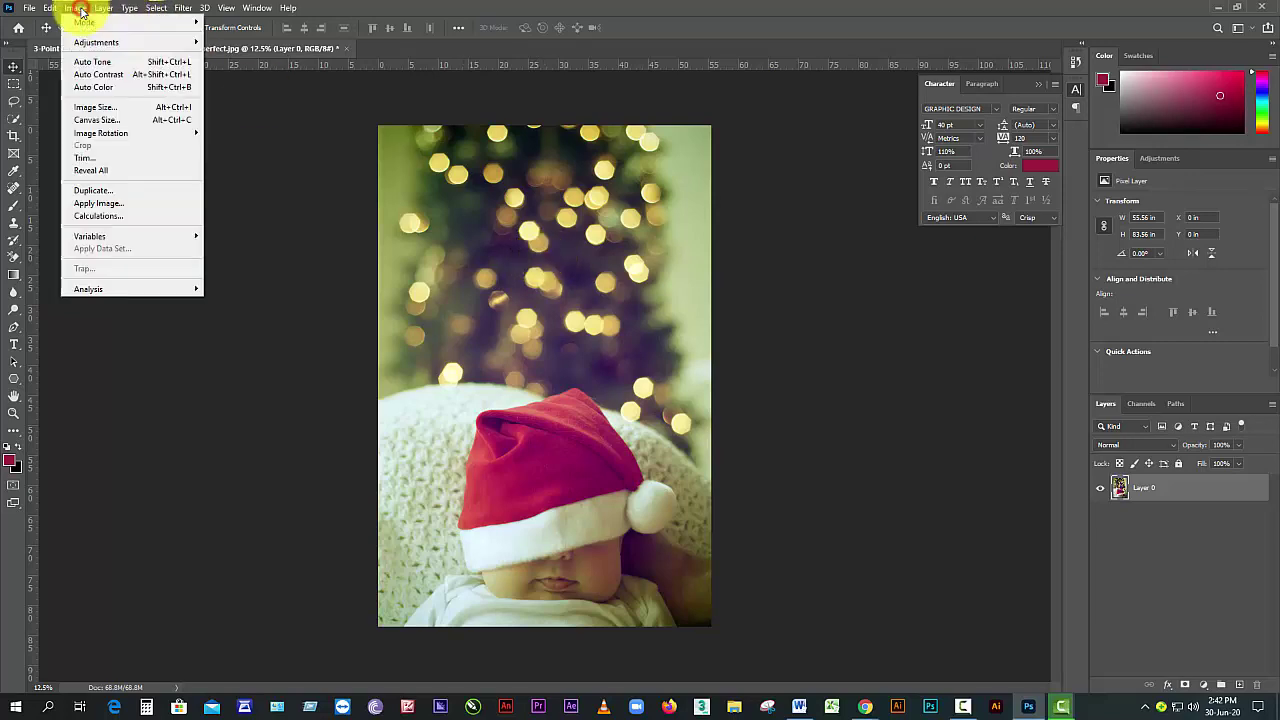
click(98, 74)
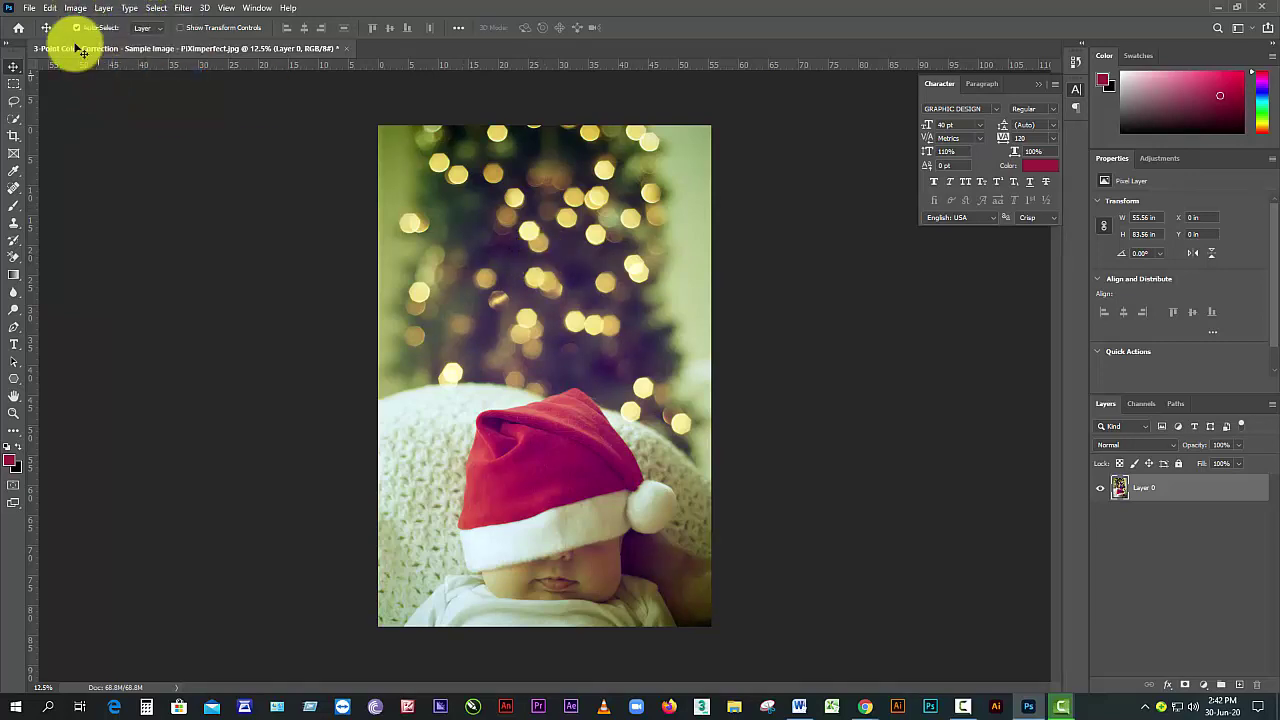
click(75, 8)
click(97, 89)
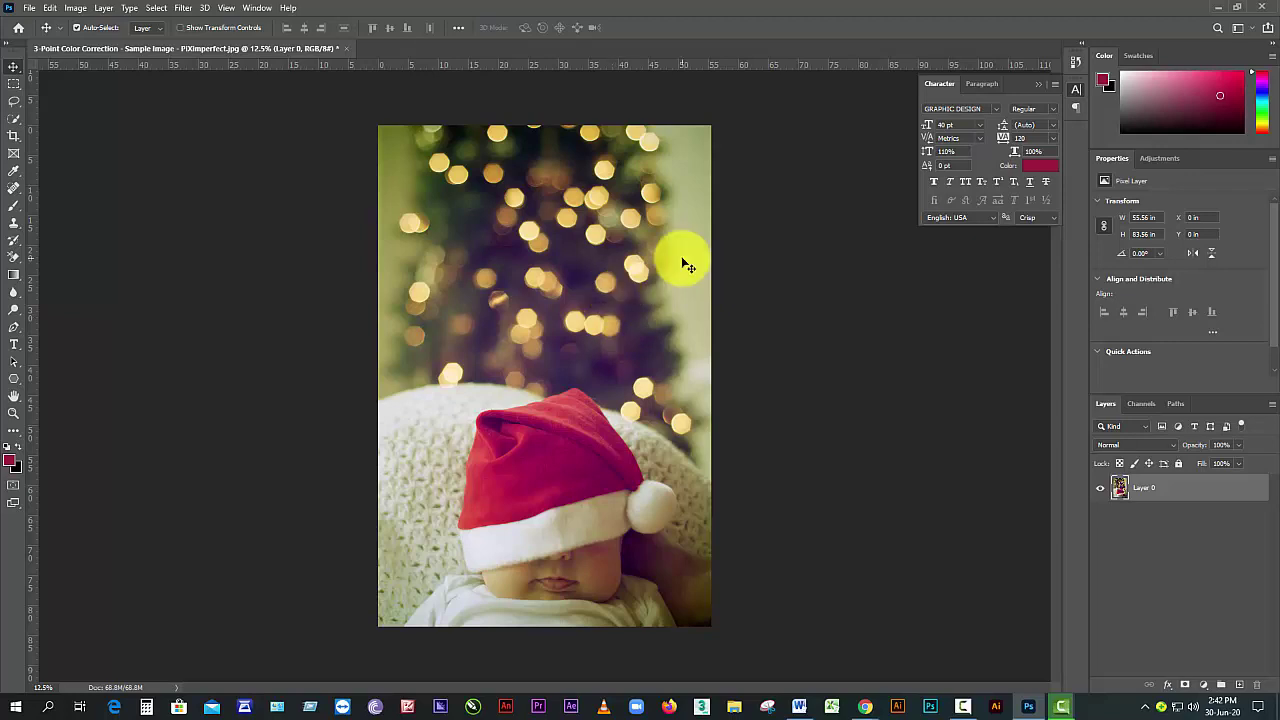
click(78, 9)
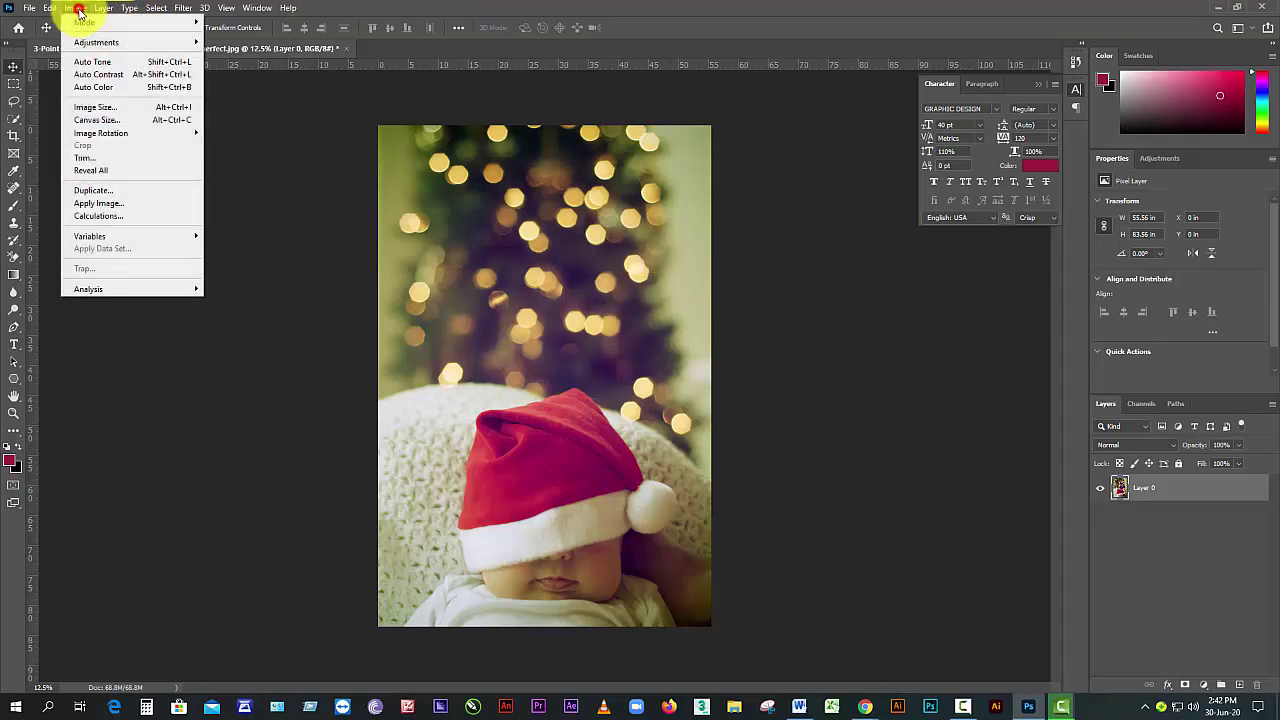
mouse_move(90, 40)
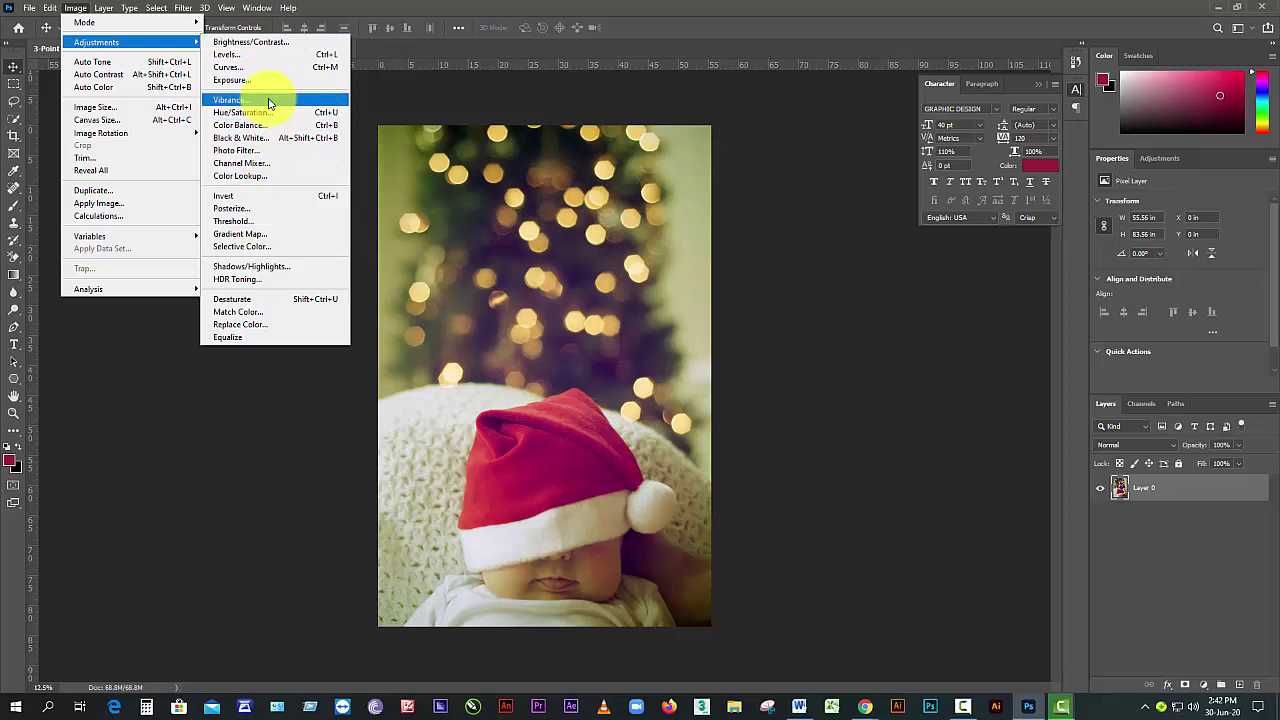
click(76, 8)
click(77, 9)
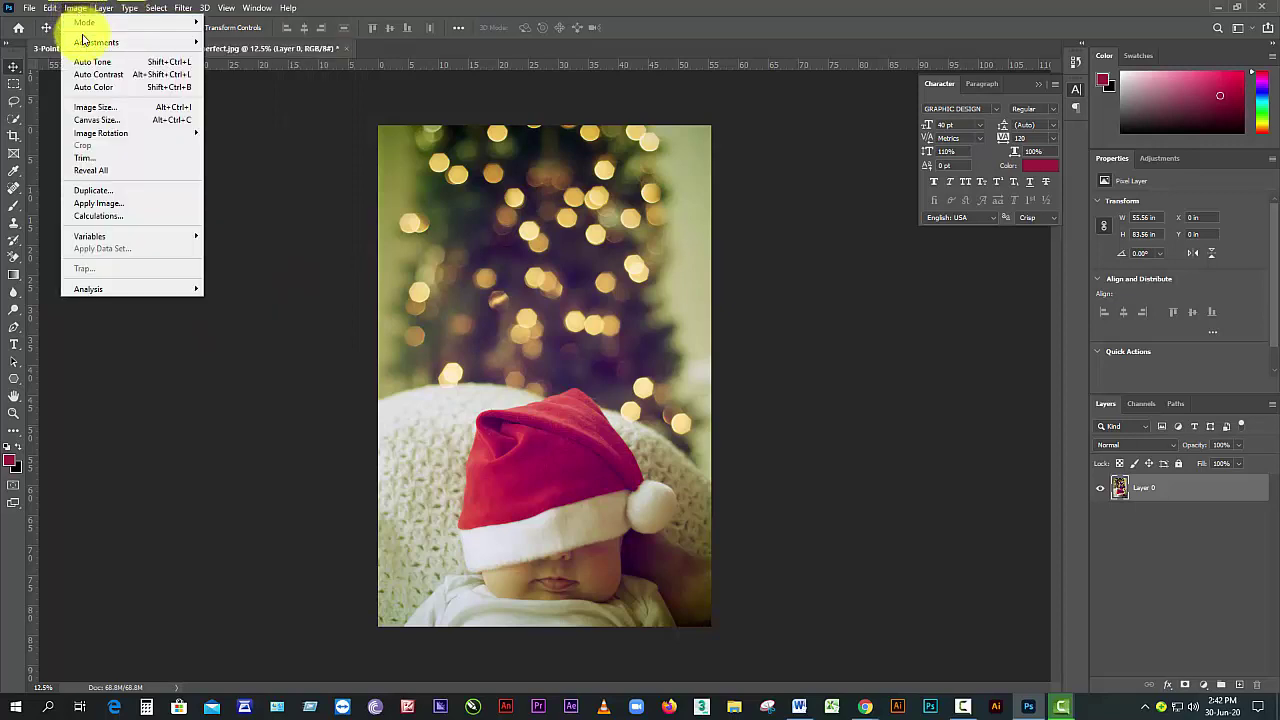
click(508, 5)
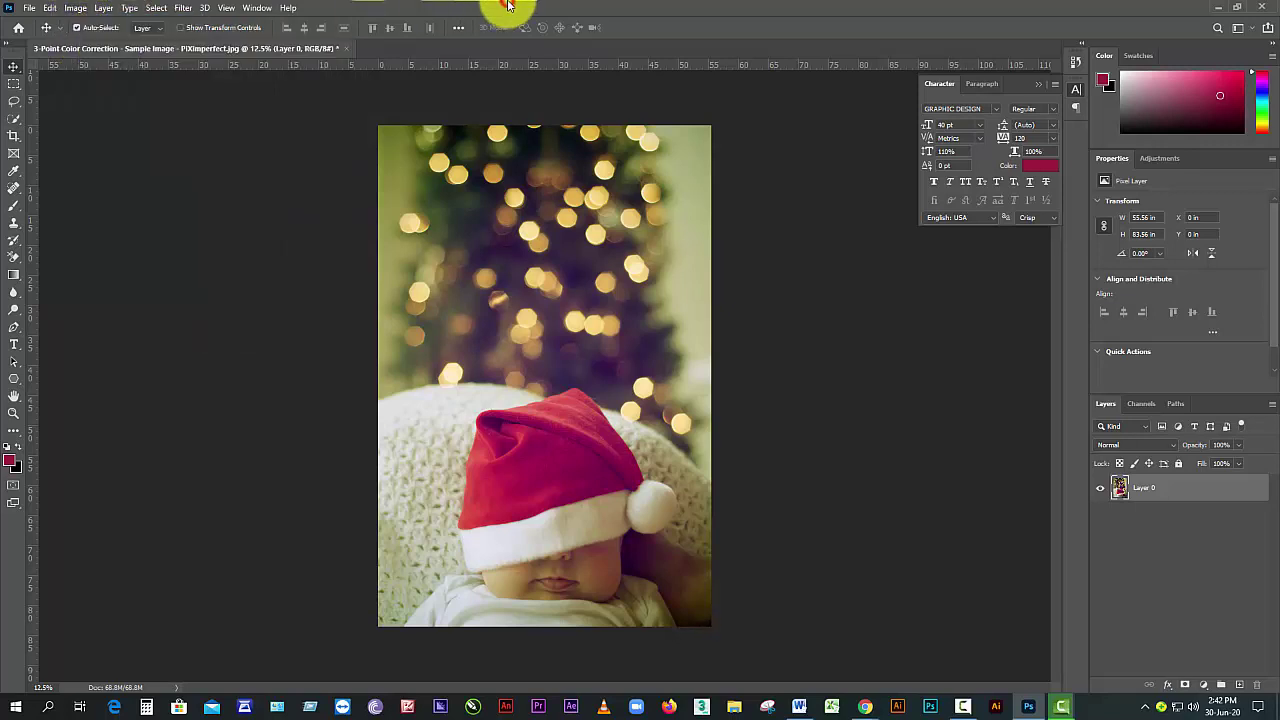
- Hide the Adjustments panel from the workspace and show it again
click(1164, 158)
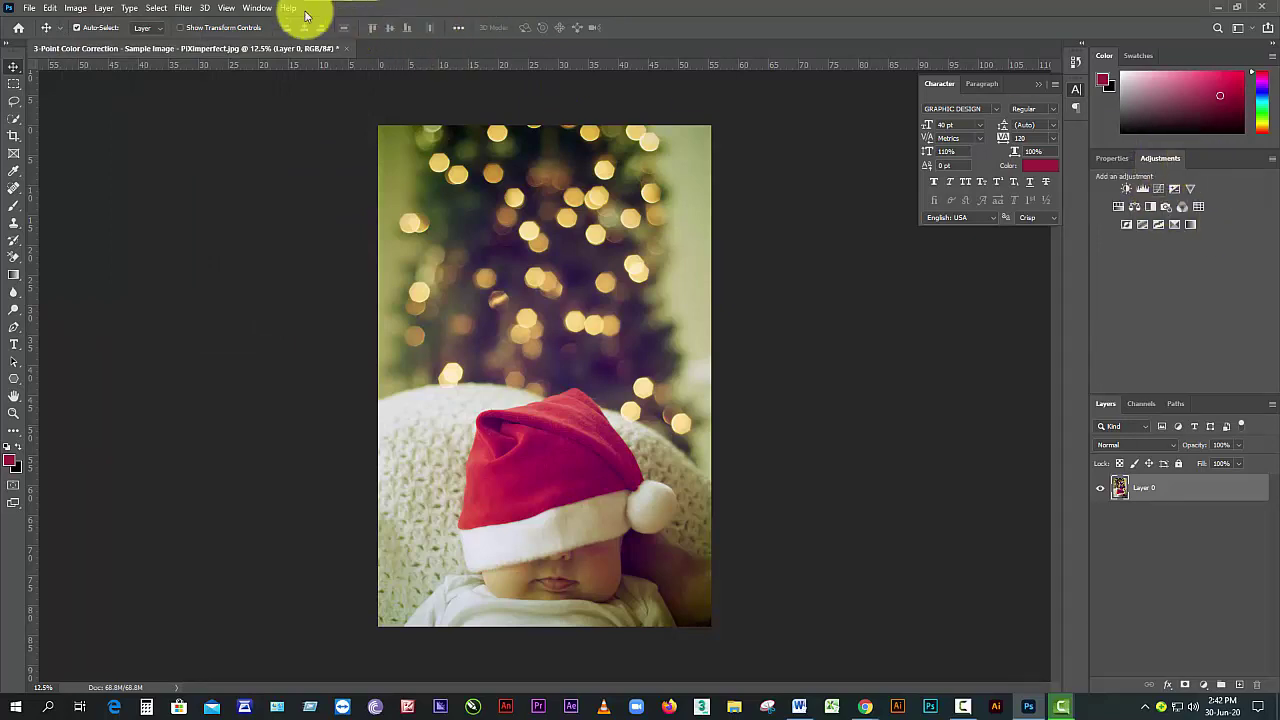
click(256, 7)
click(260, 112)
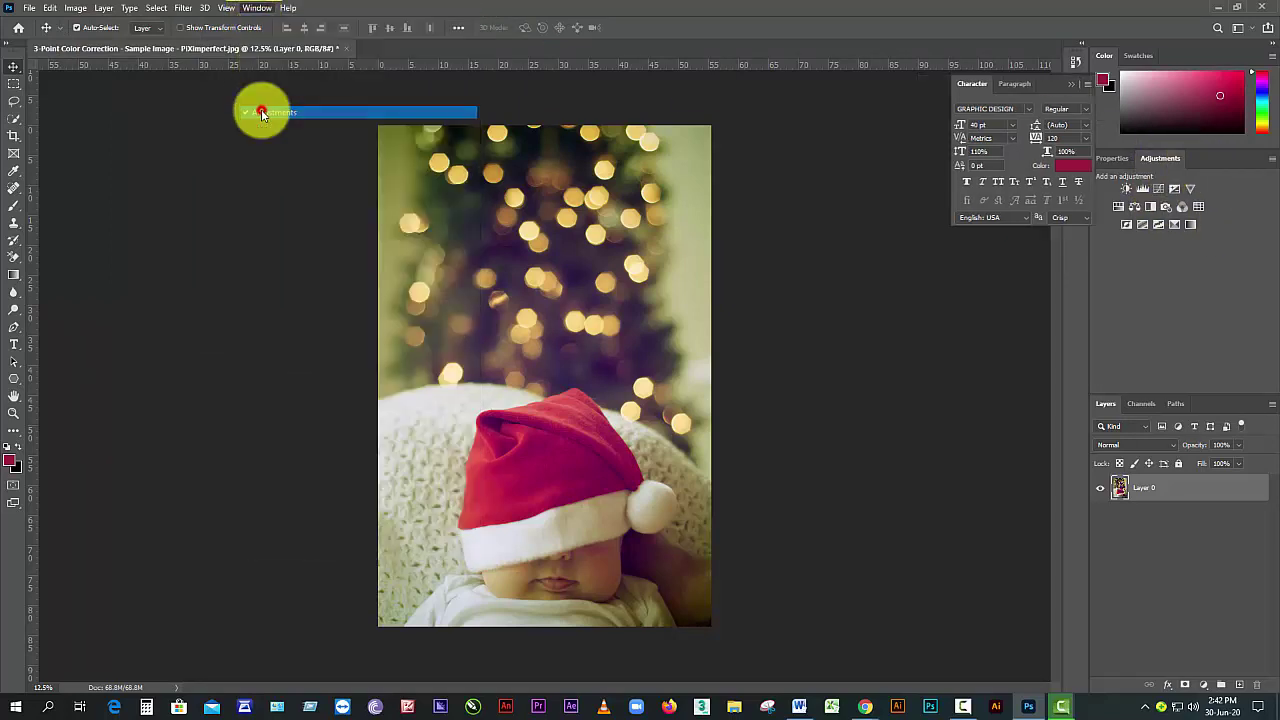
click(256, 8)
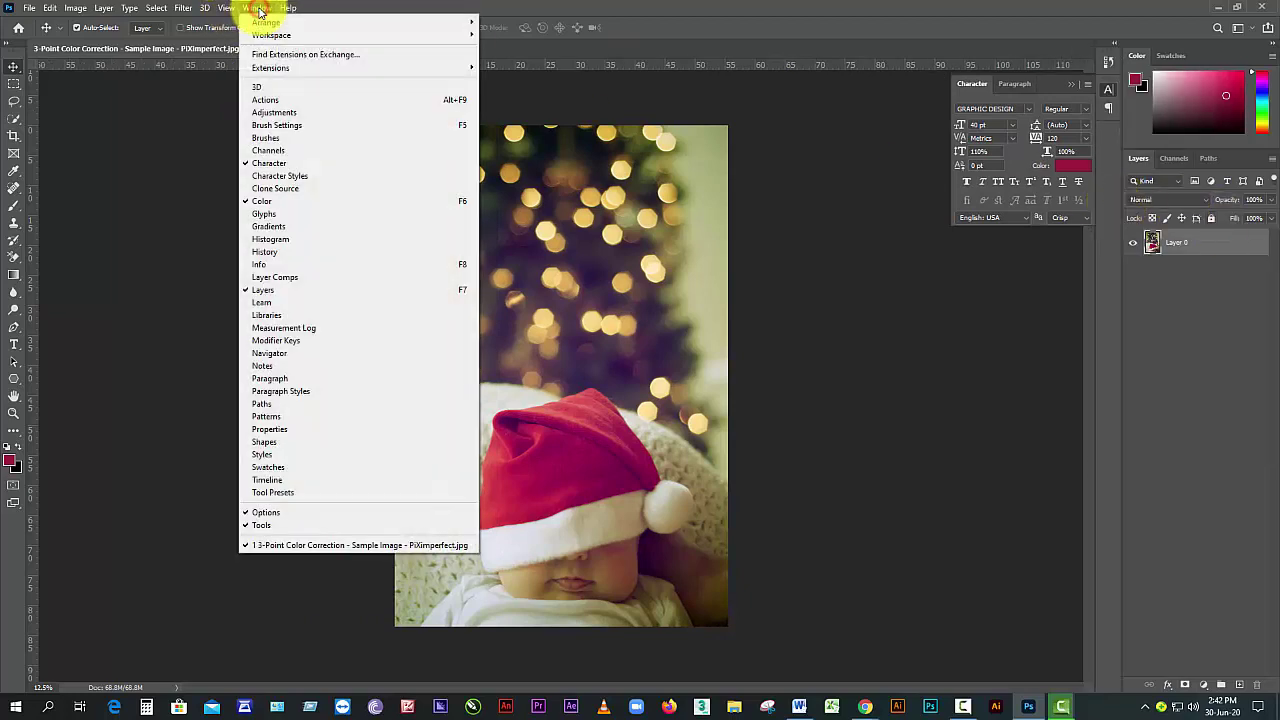
click(273, 113)
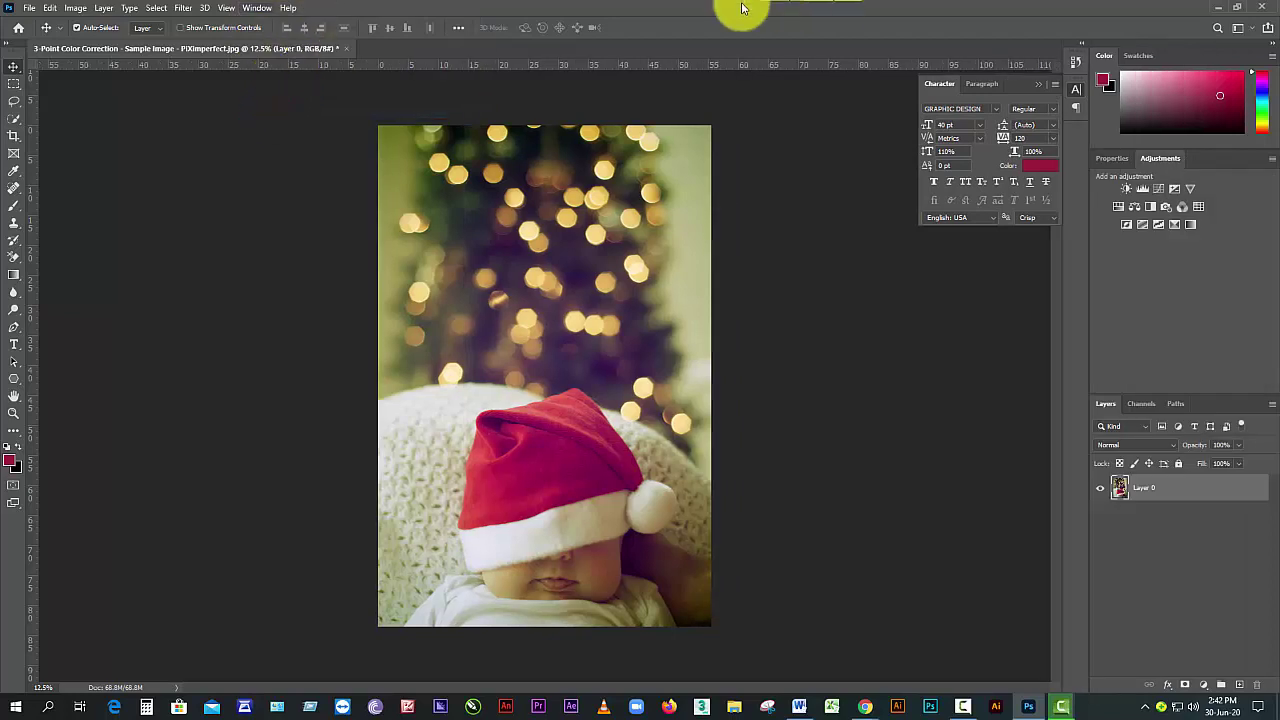
click(1118, 159)
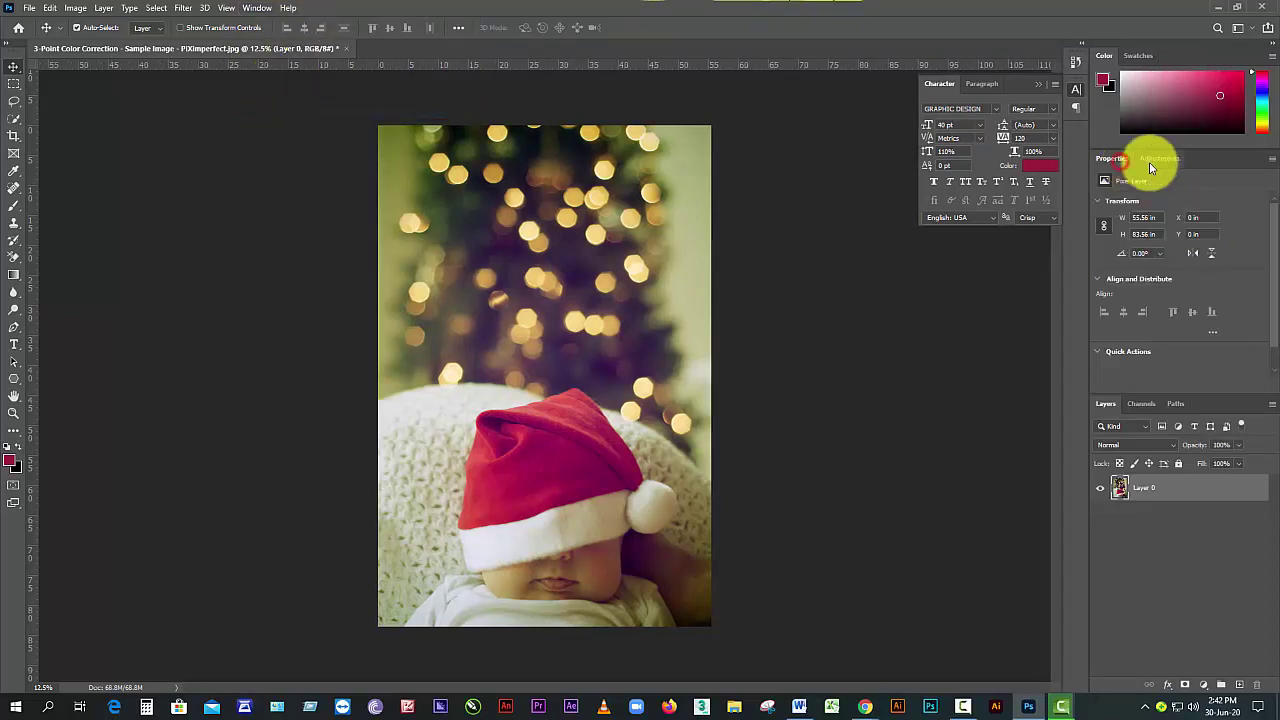
click(1160, 160)
click(1125, 160)
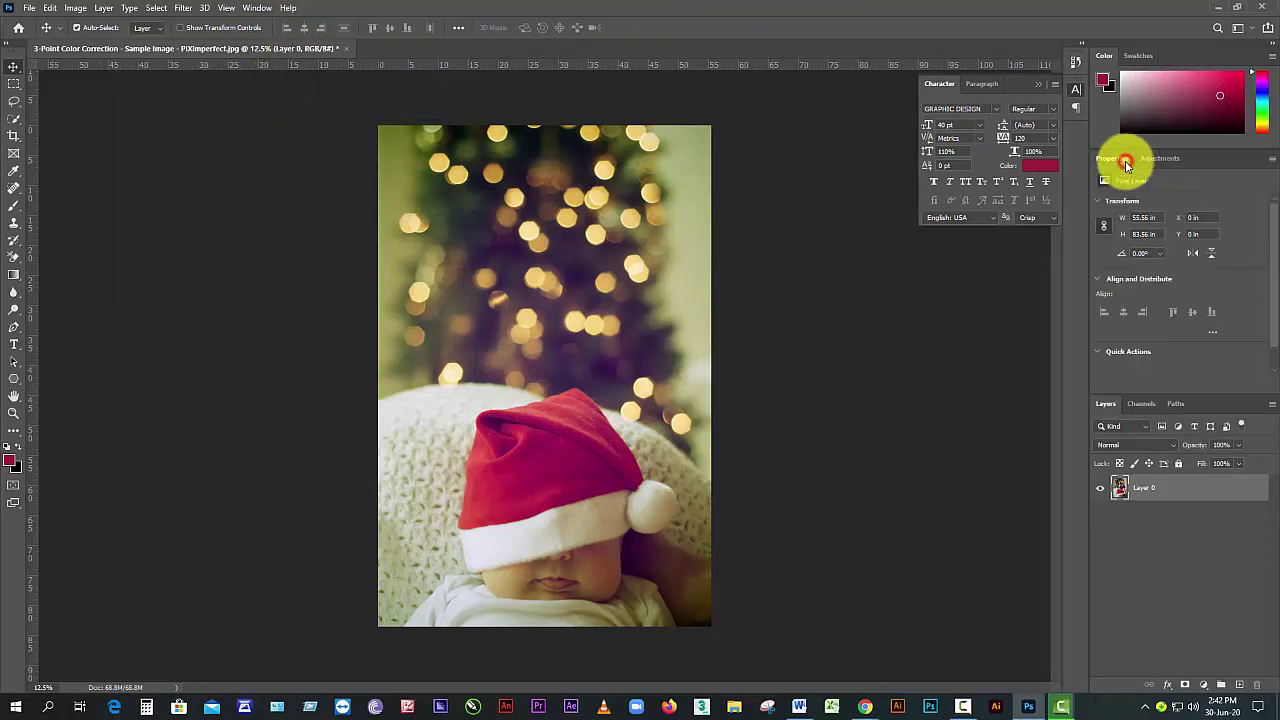
click(1160, 160)
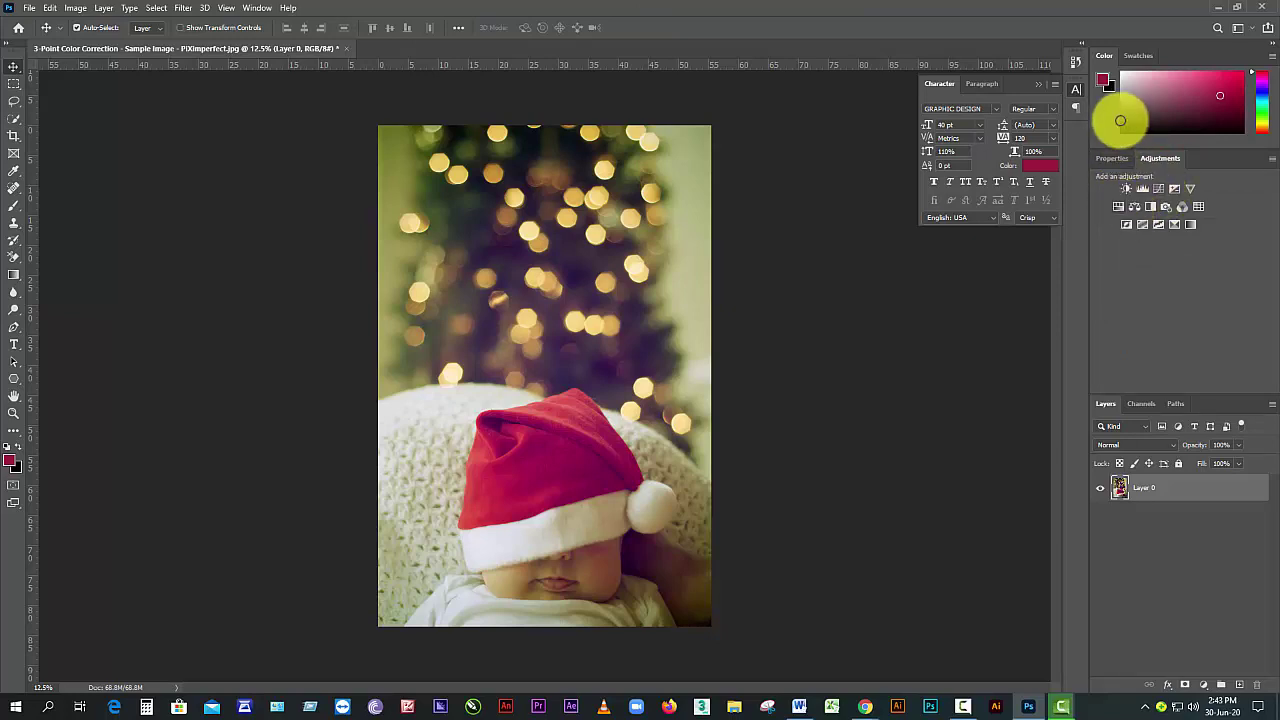
click(1114, 158)
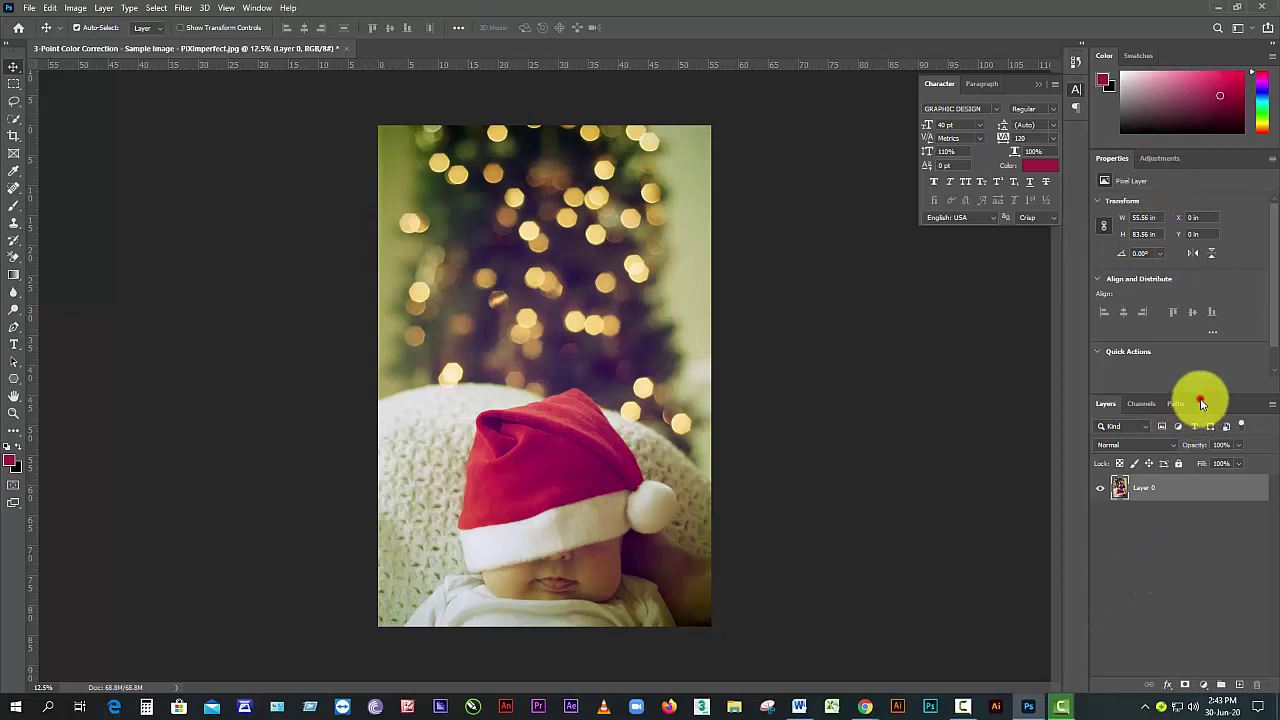
click(1177, 528)
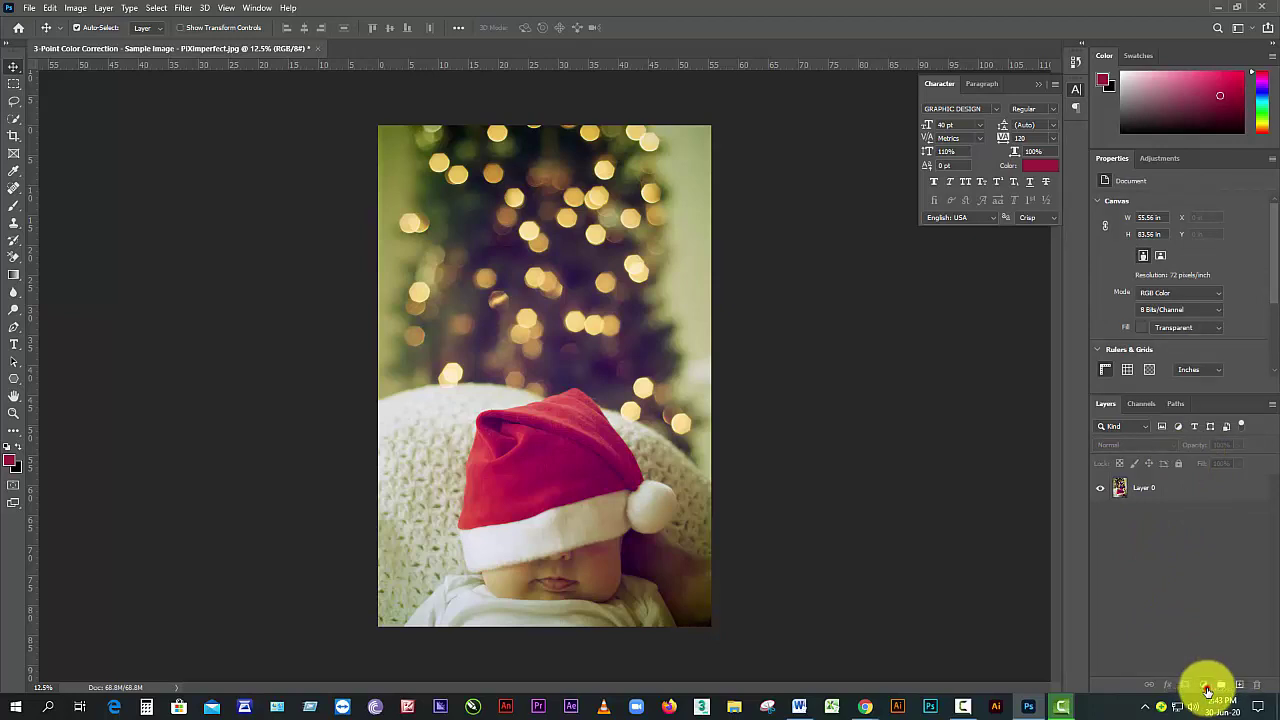
click(1208, 690)
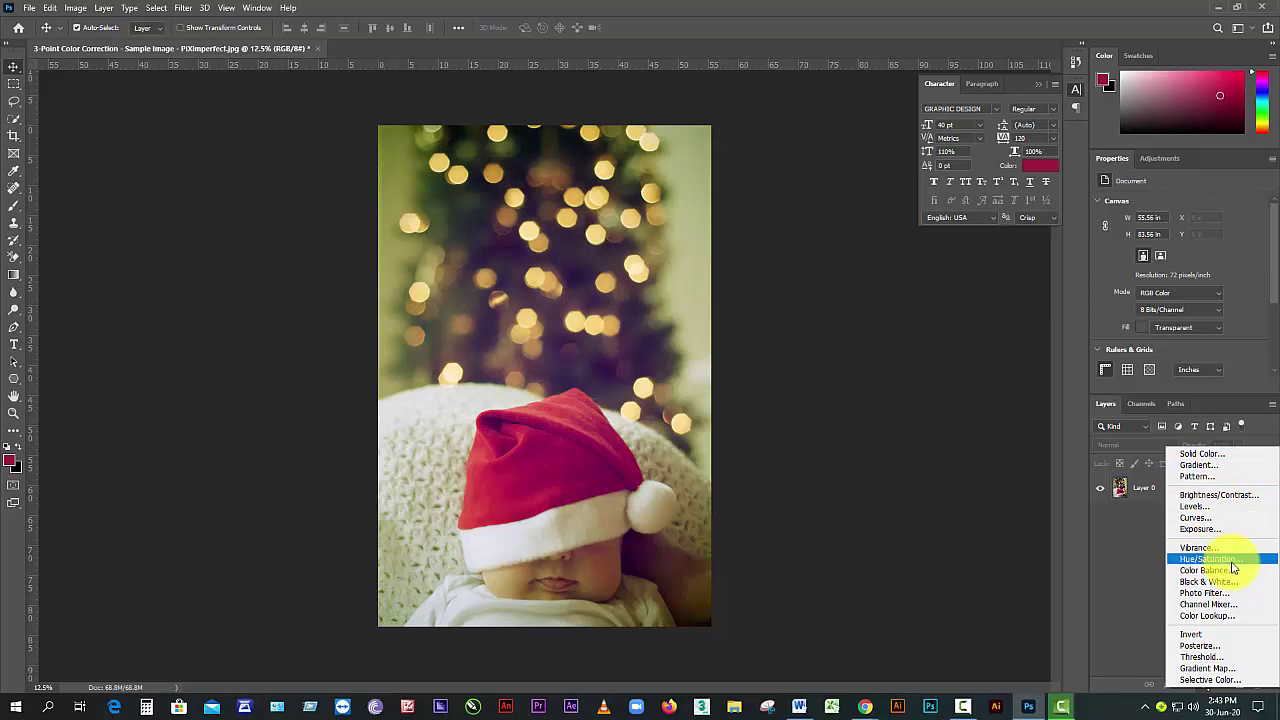
click(1148, 566)
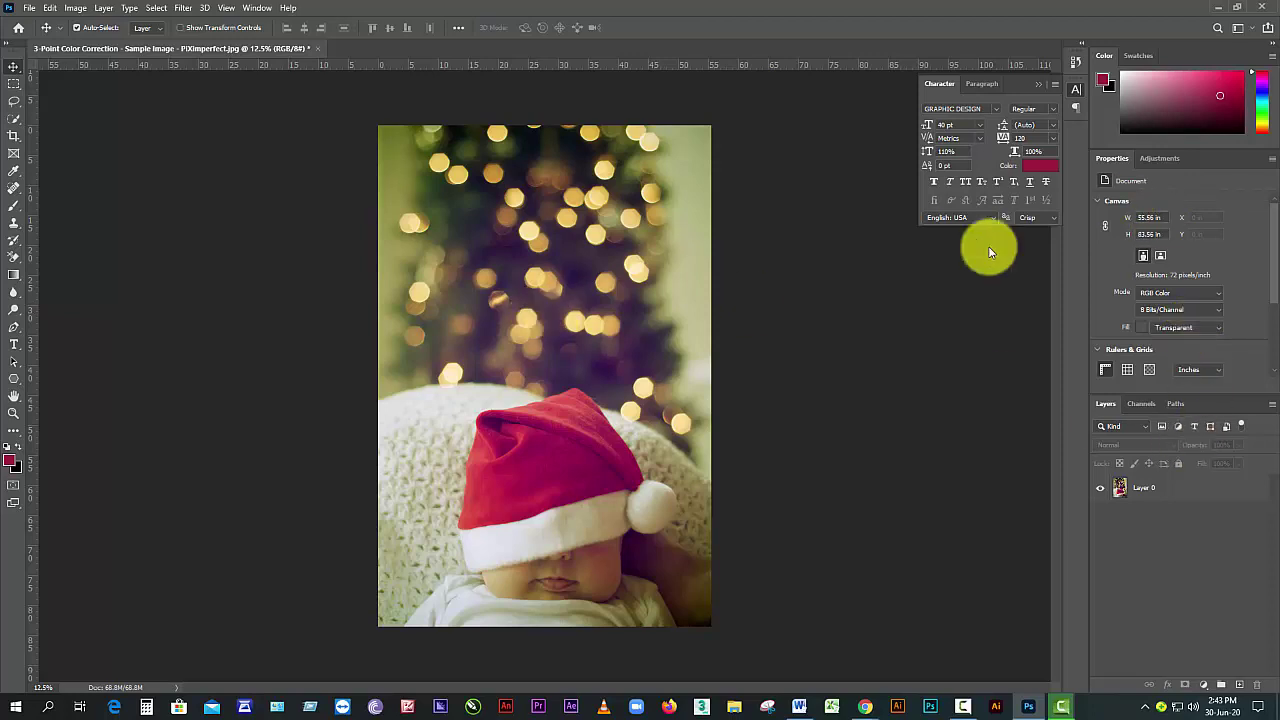
- Add a Brightness/Contrast adjustment layer above the photo layer, and delete it
click(1152, 160)
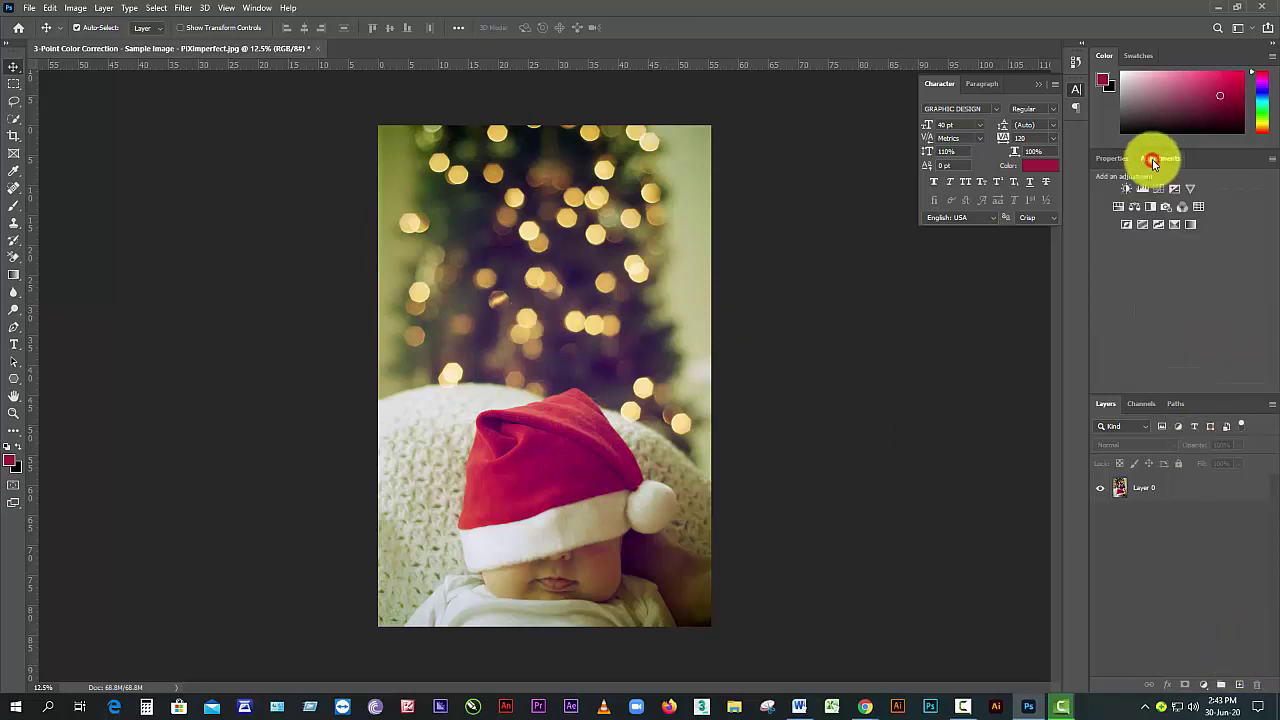
click(1127, 191)
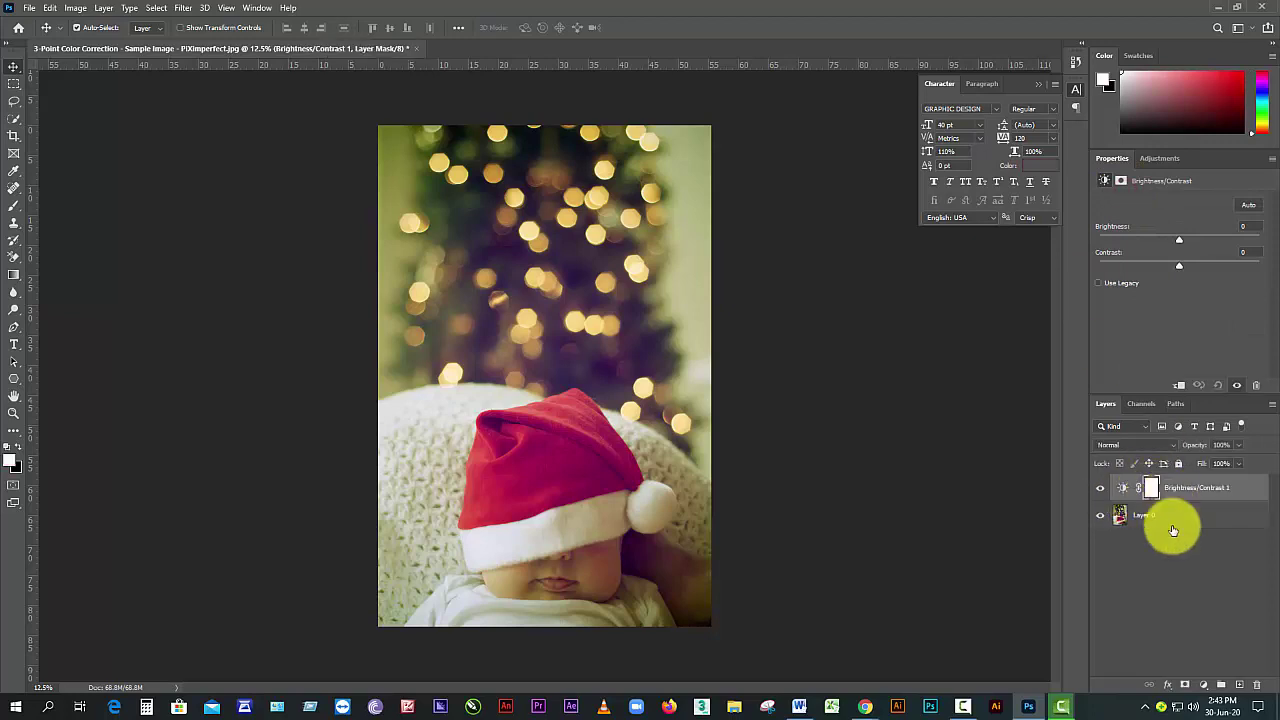
key(Delete)
- Try a Pattern fill layer over the photo with its default settings, and cancel it
click(1202, 684)
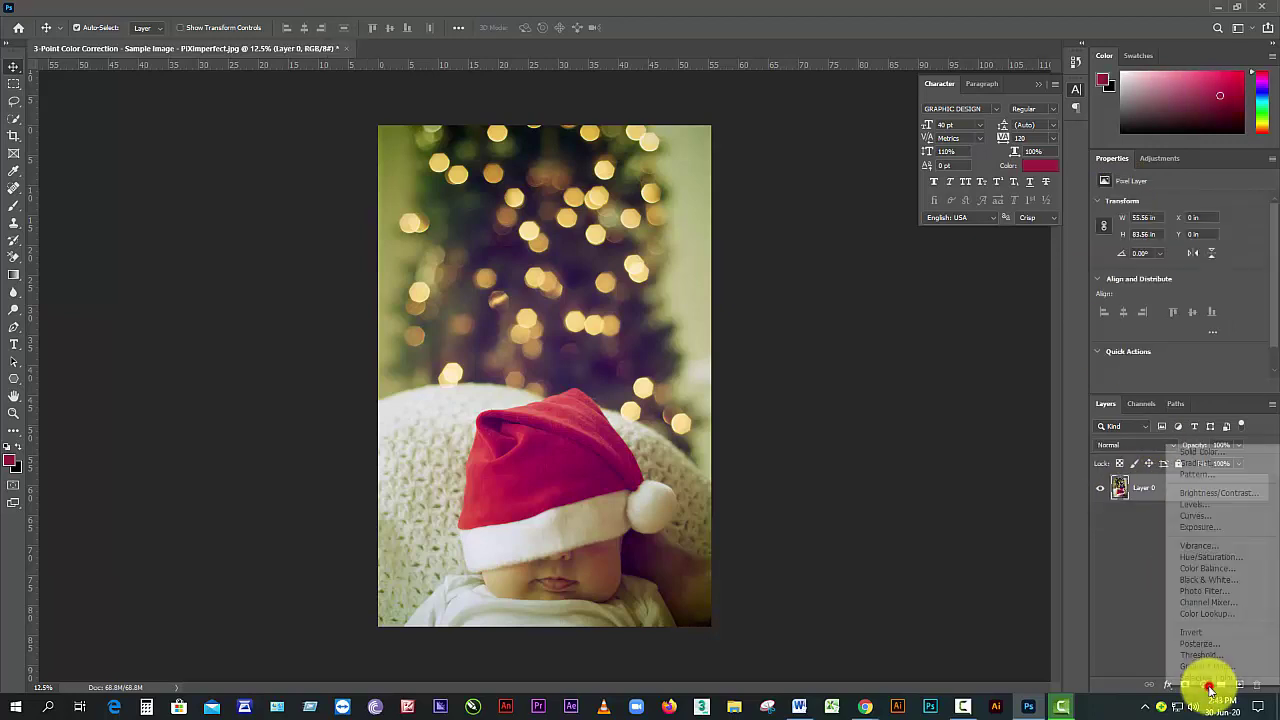
click(1206, 476)
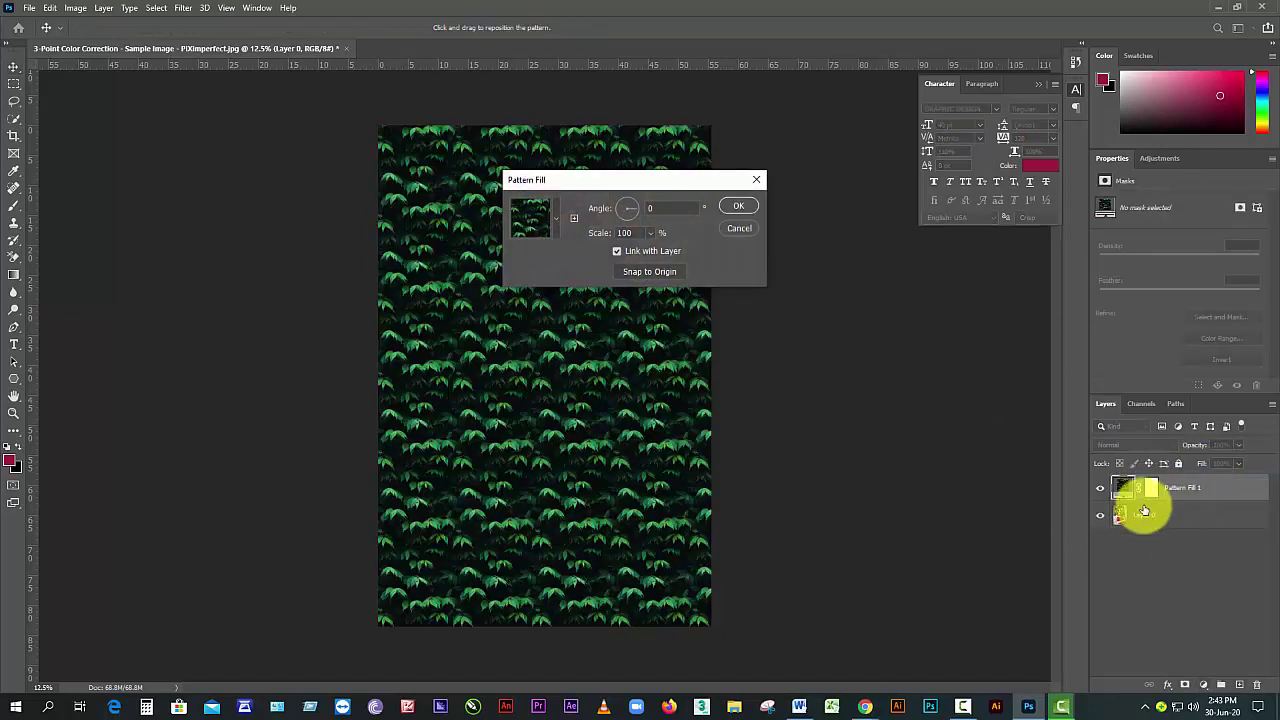
click(739, 230)
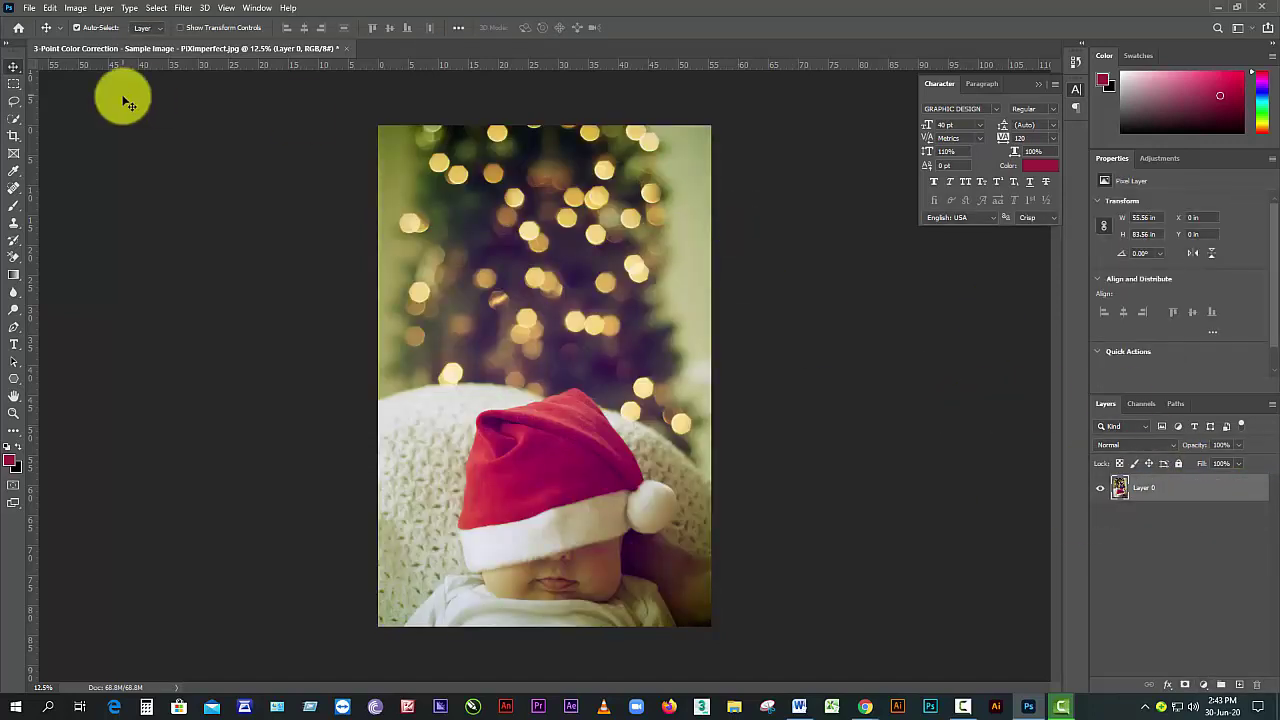
- Try brightening the photo's midtones with Curves by moving input 105 to output 142, and cancel the adjustment
click(76, 8)
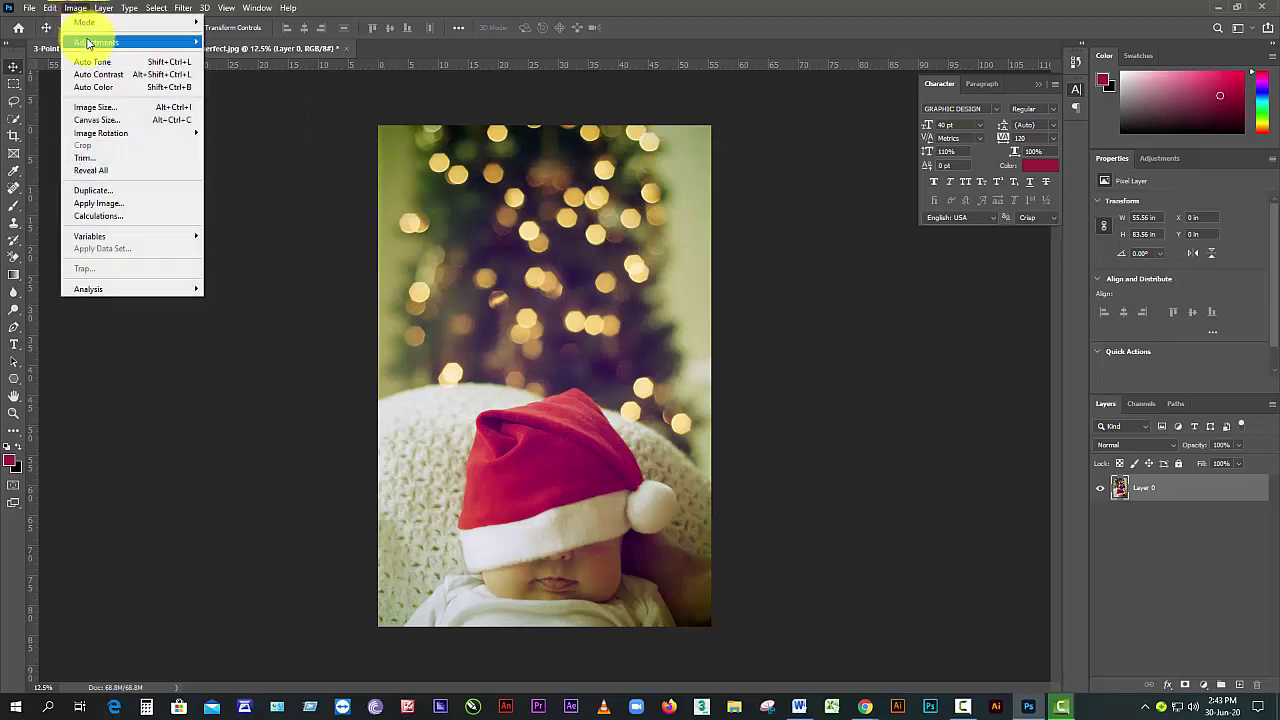
mouse_move(92, 42)
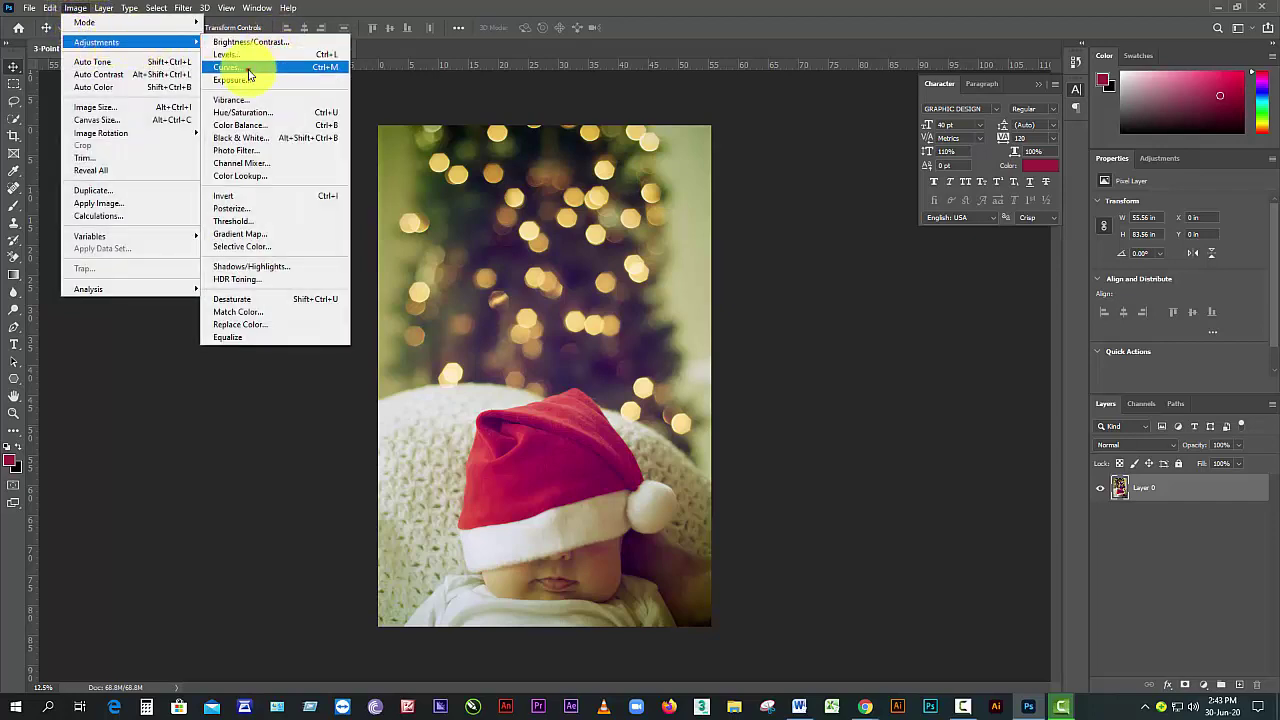
click(250, 68)
drag(594, 278, 581, 266)
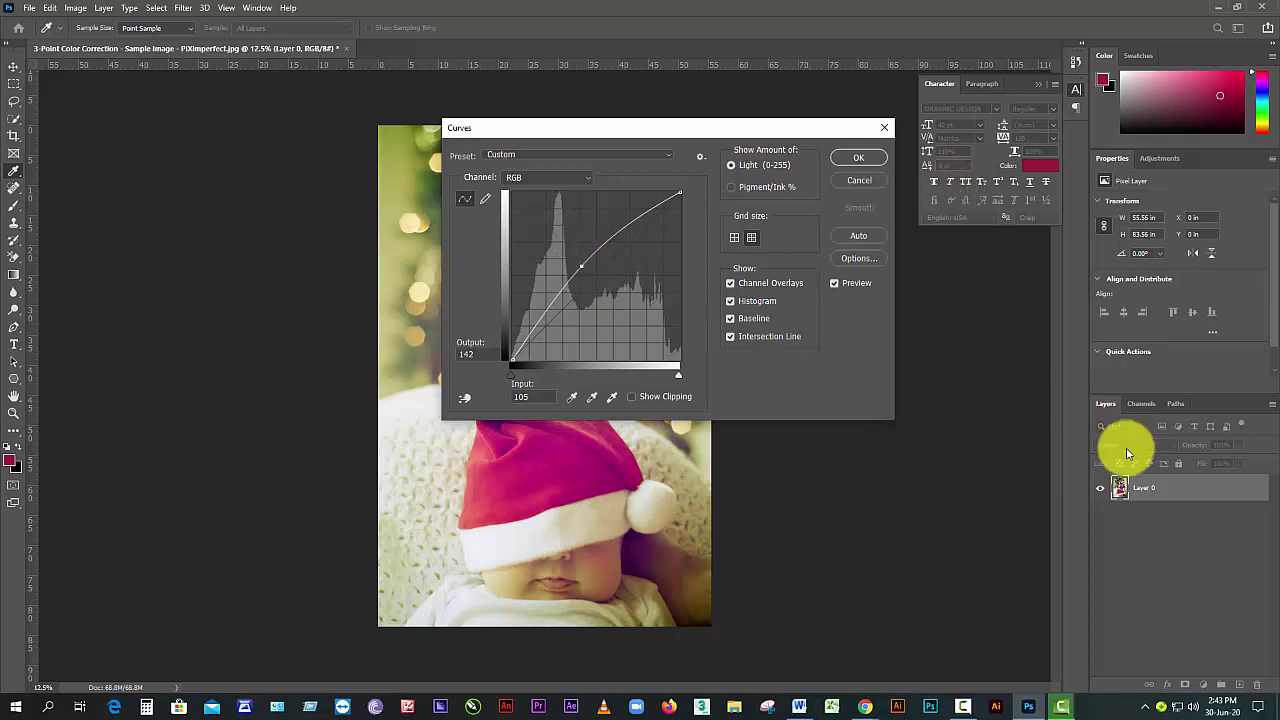
click(855, 180)
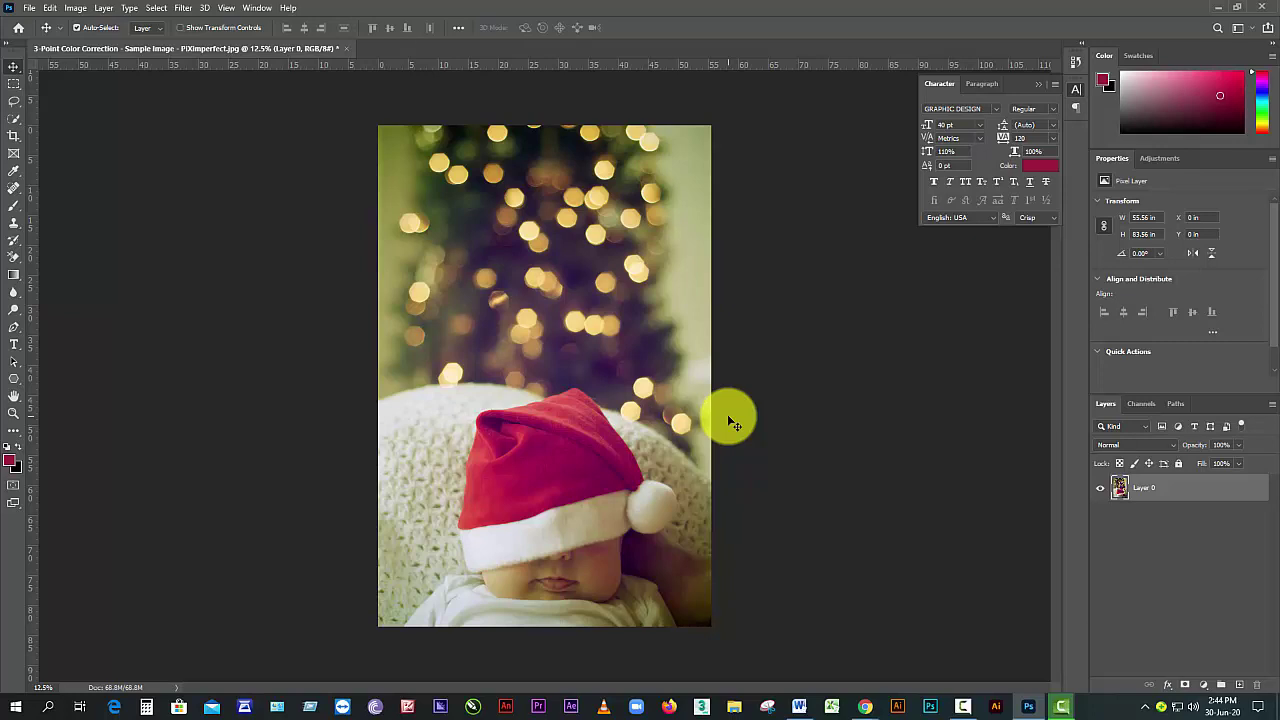
- Add a Levels adjustment layer above the photo, try sampling the black point from the shadow beside the baby's face, and undo the sample
click(1173, 162)
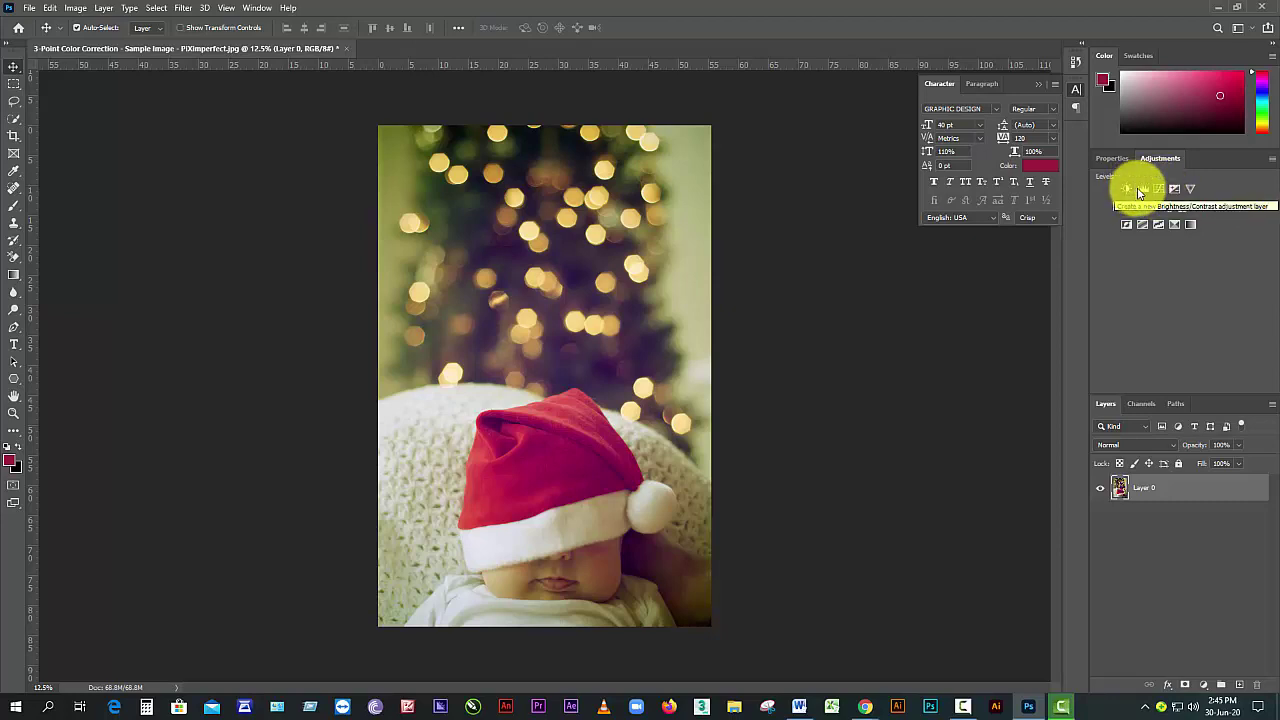
click(1144, 192)
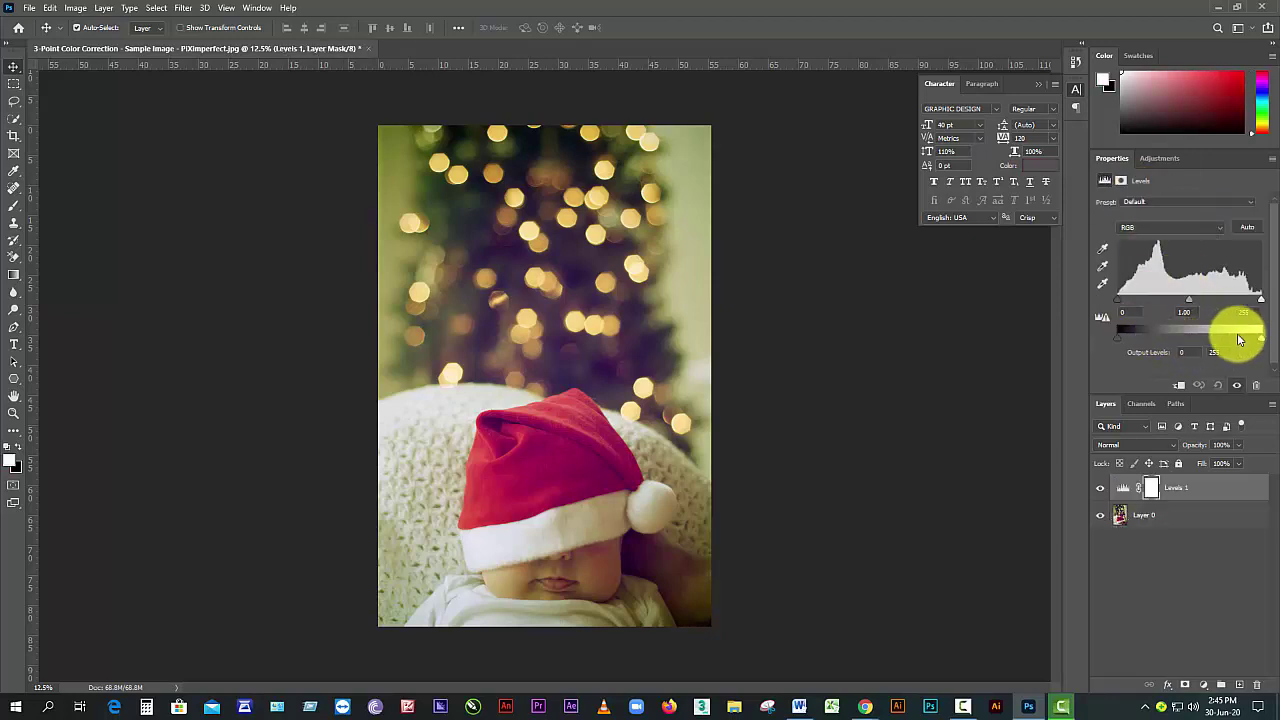
click(1106, 247)
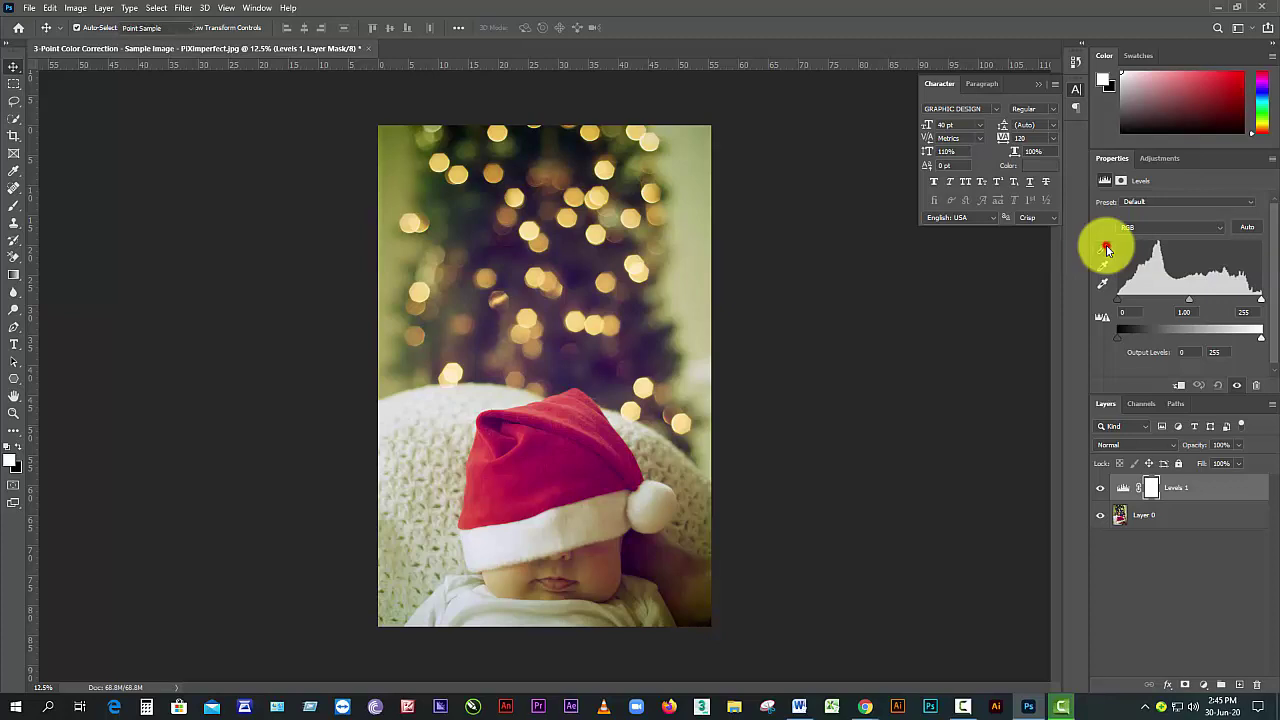
click(640, 543)
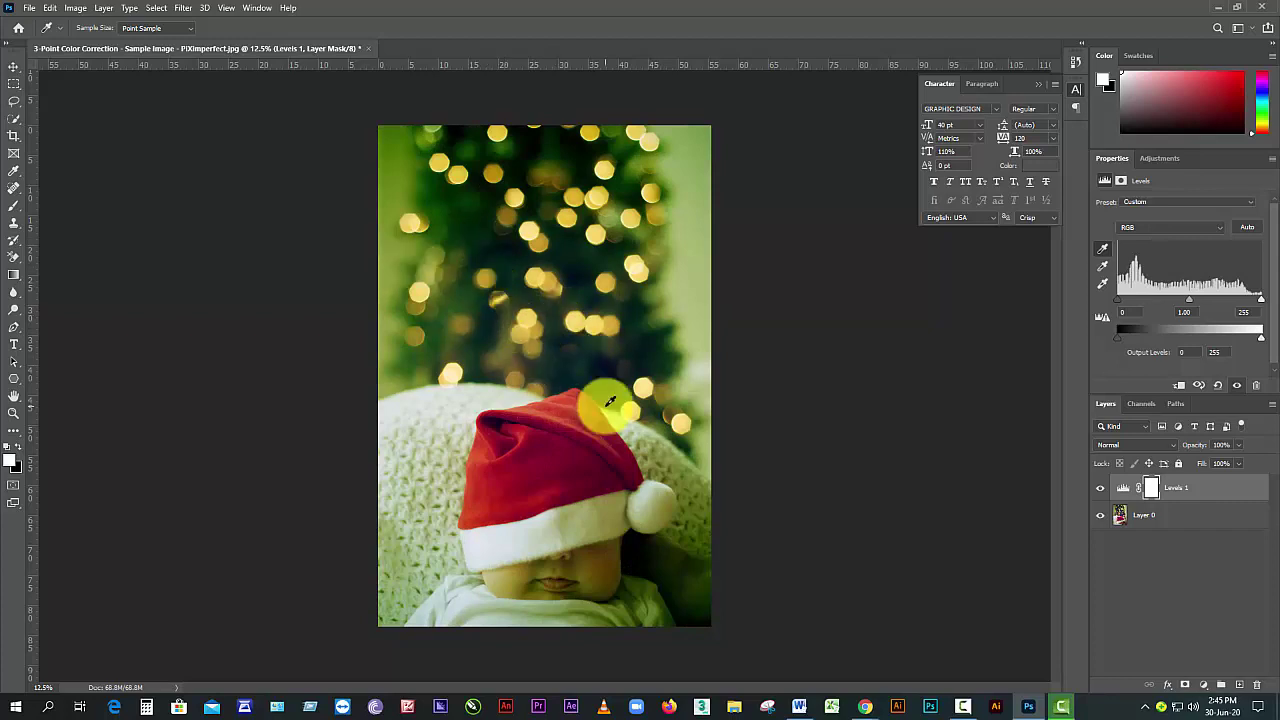
key(ctrl+z)
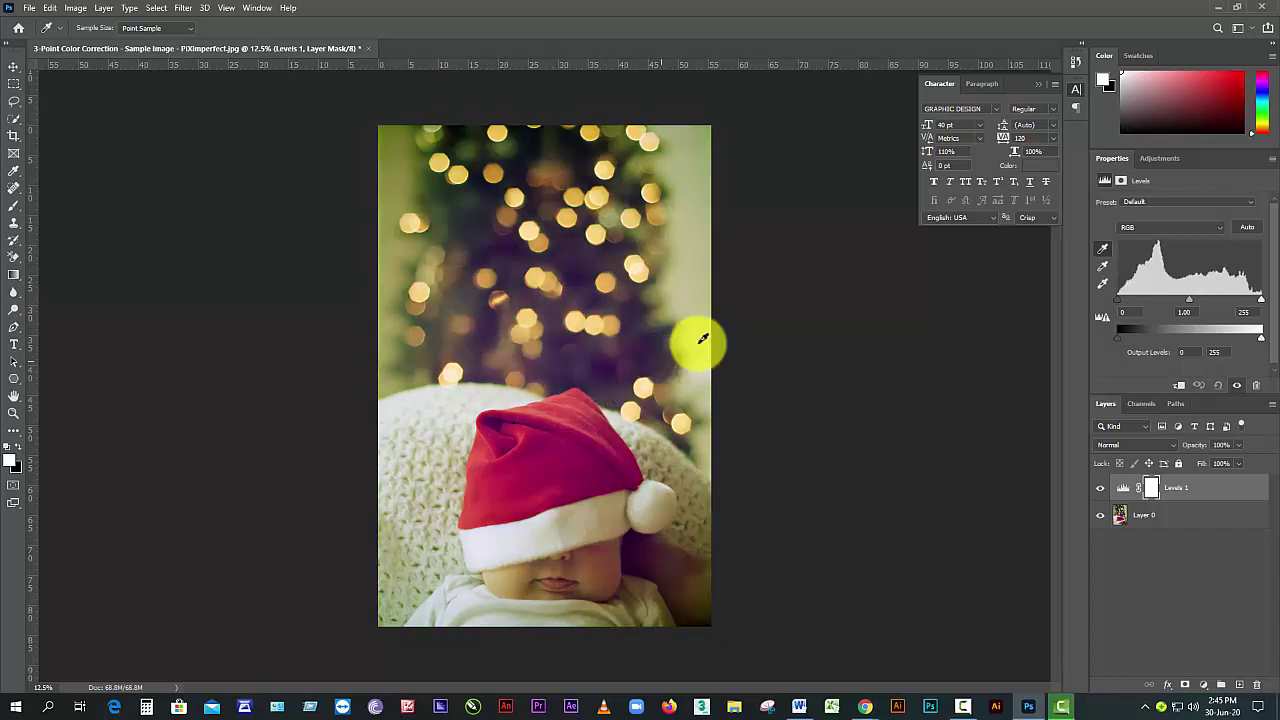
- Try sampling the Levels gray point from the dark tree, the baby's cheek and the blanket's upper edge, undoing each sample
click(1103, 267)
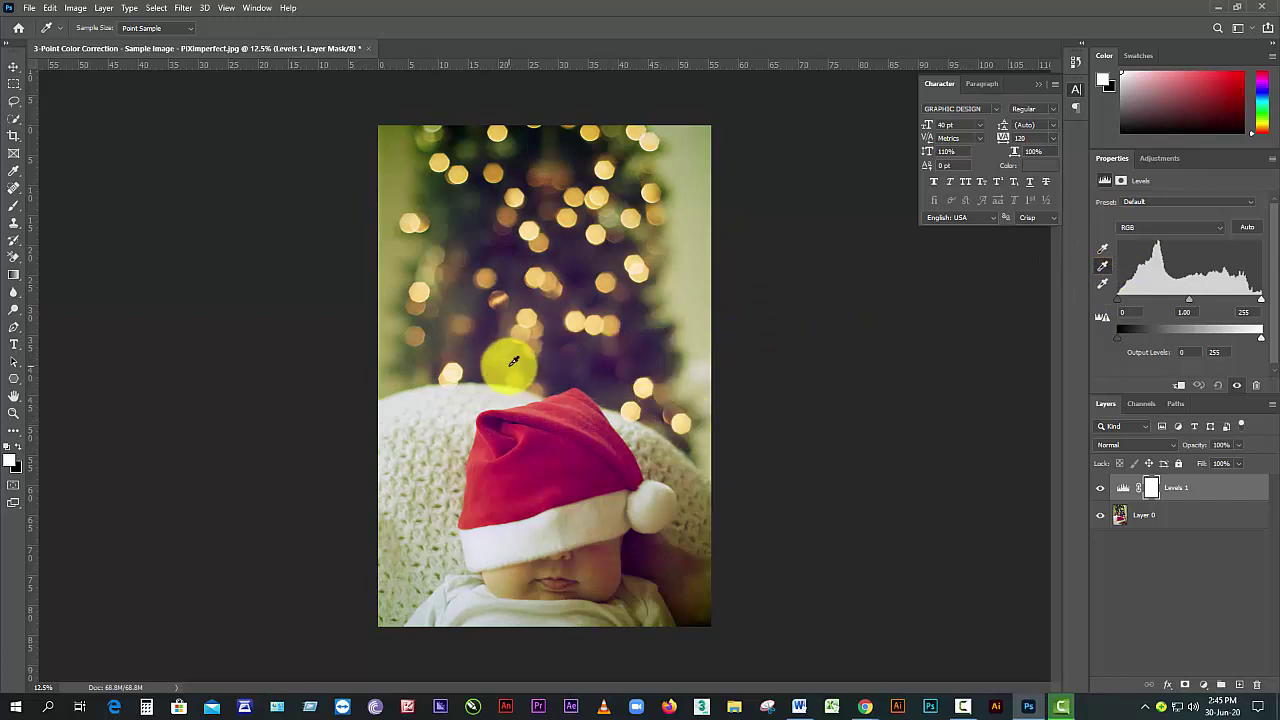
click(651, 349)
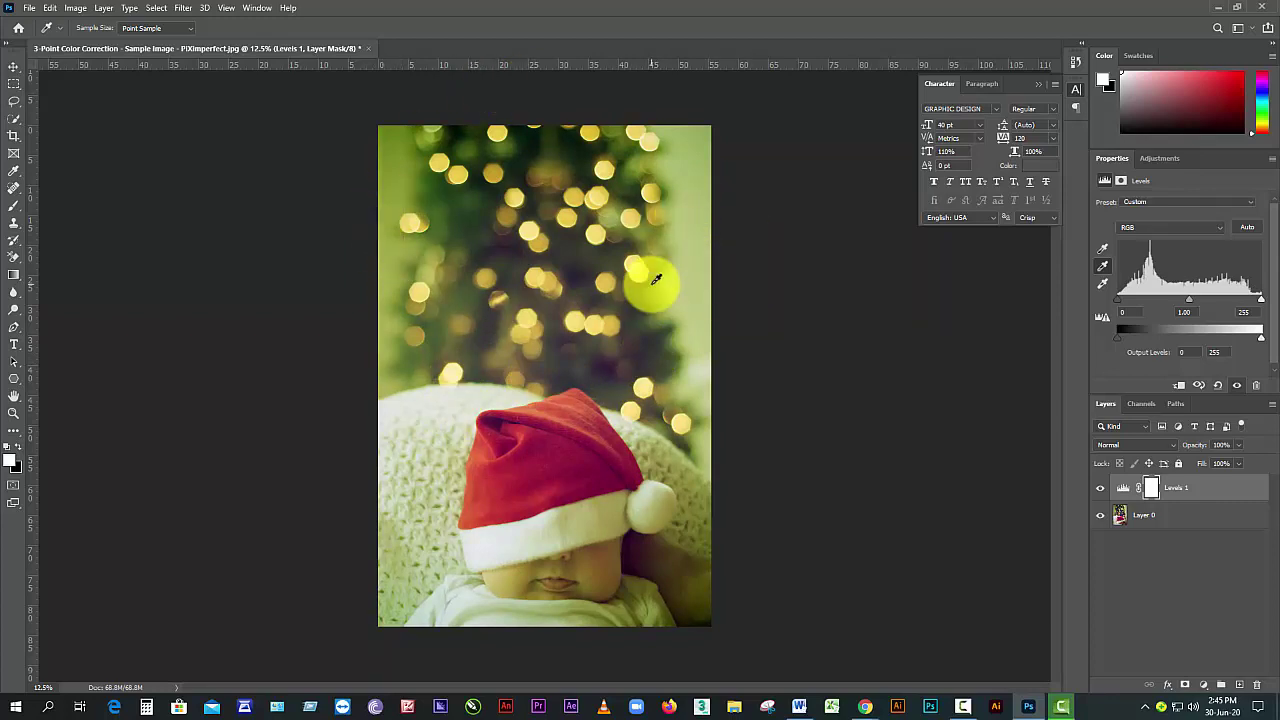
key(ctrl+z)
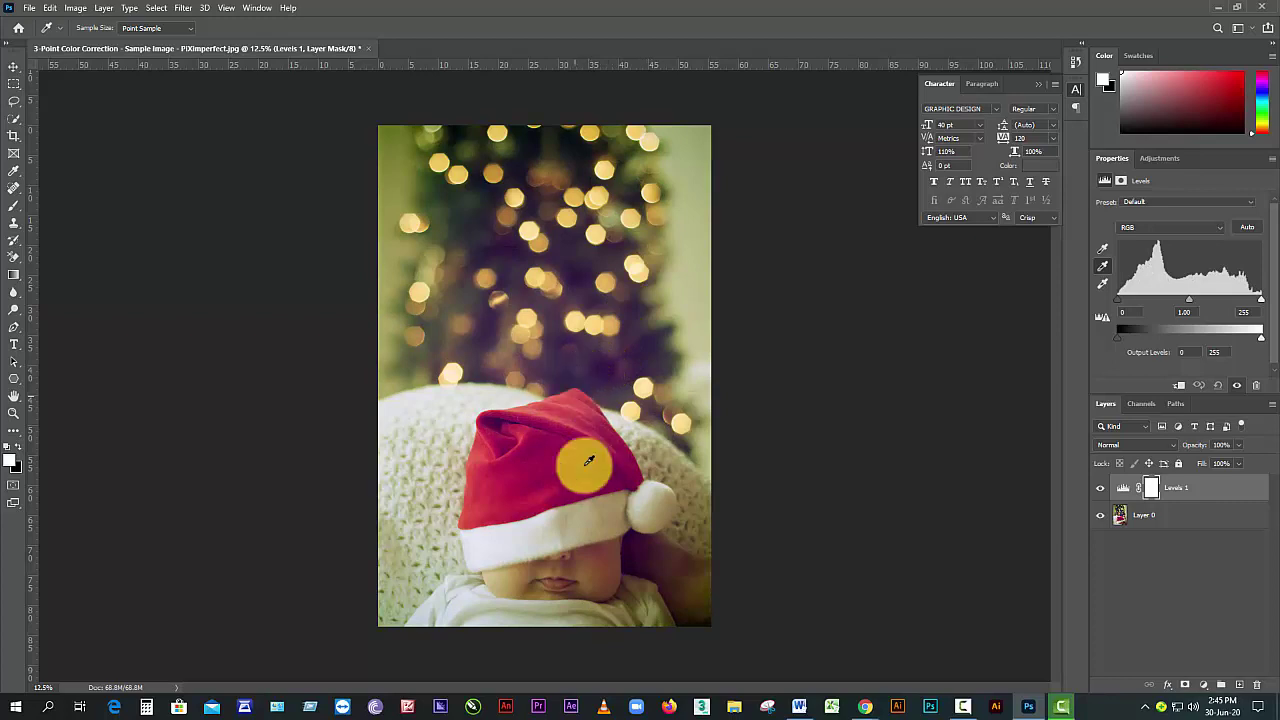
click(614, 562)
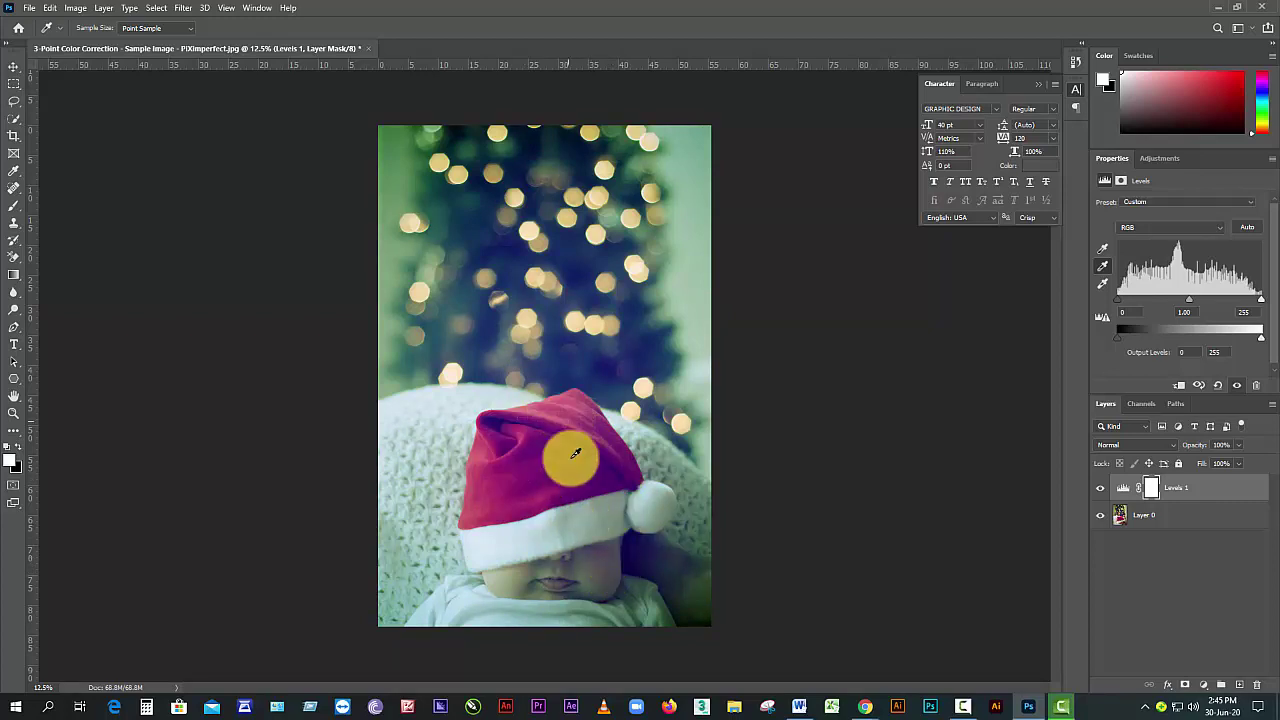
key(ctrl+z)
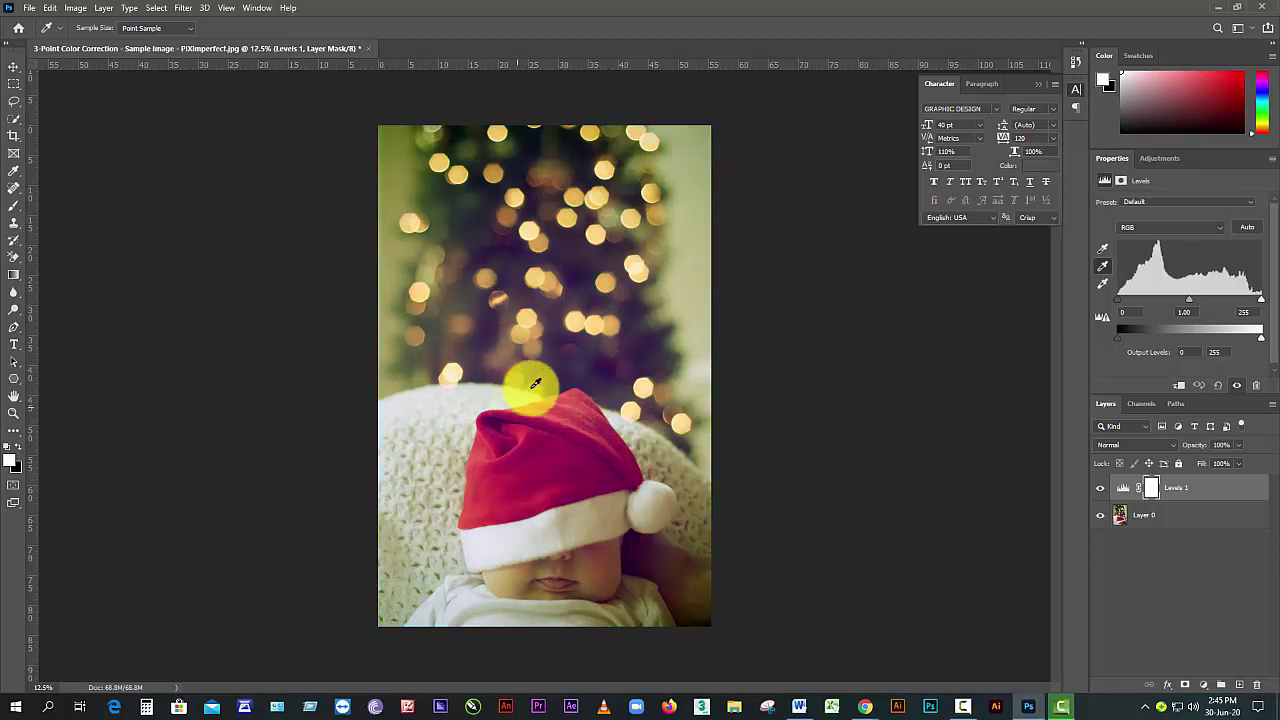
click(493, 381)
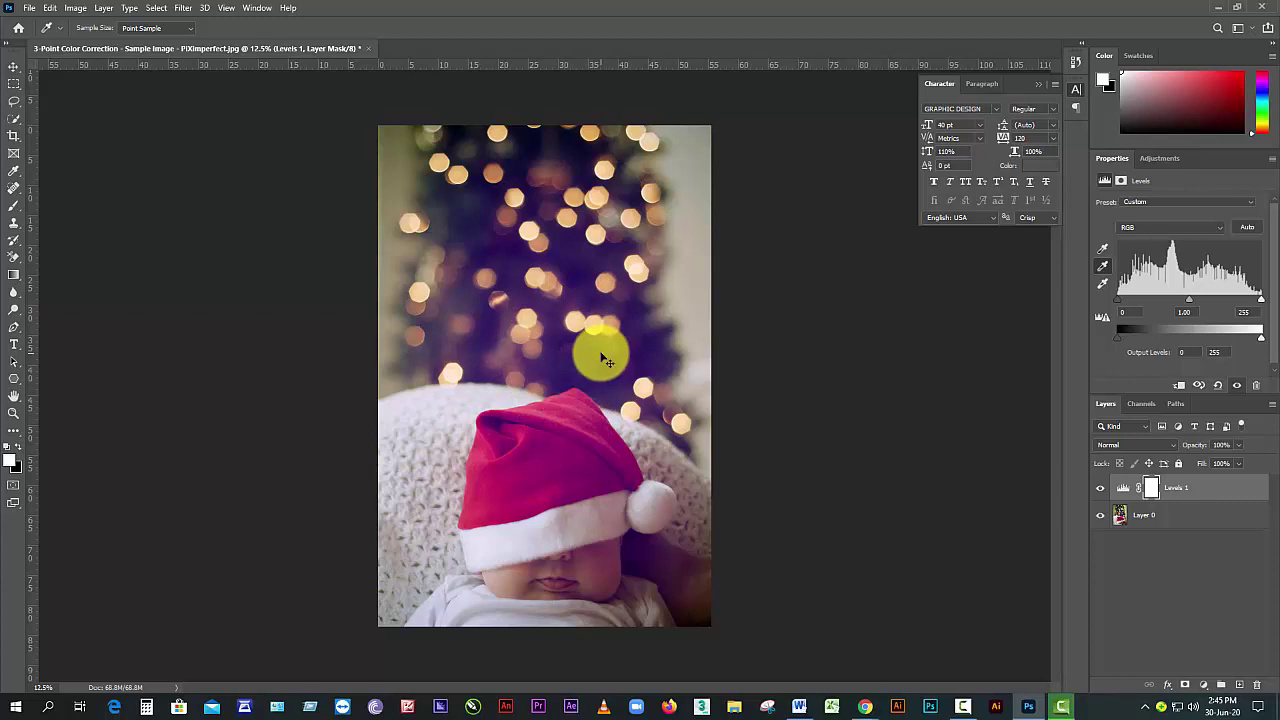
key(ctrl+z)
- Try sampling the Levels white point near the hat's white trim, and undo the sample
click(1103, 283)
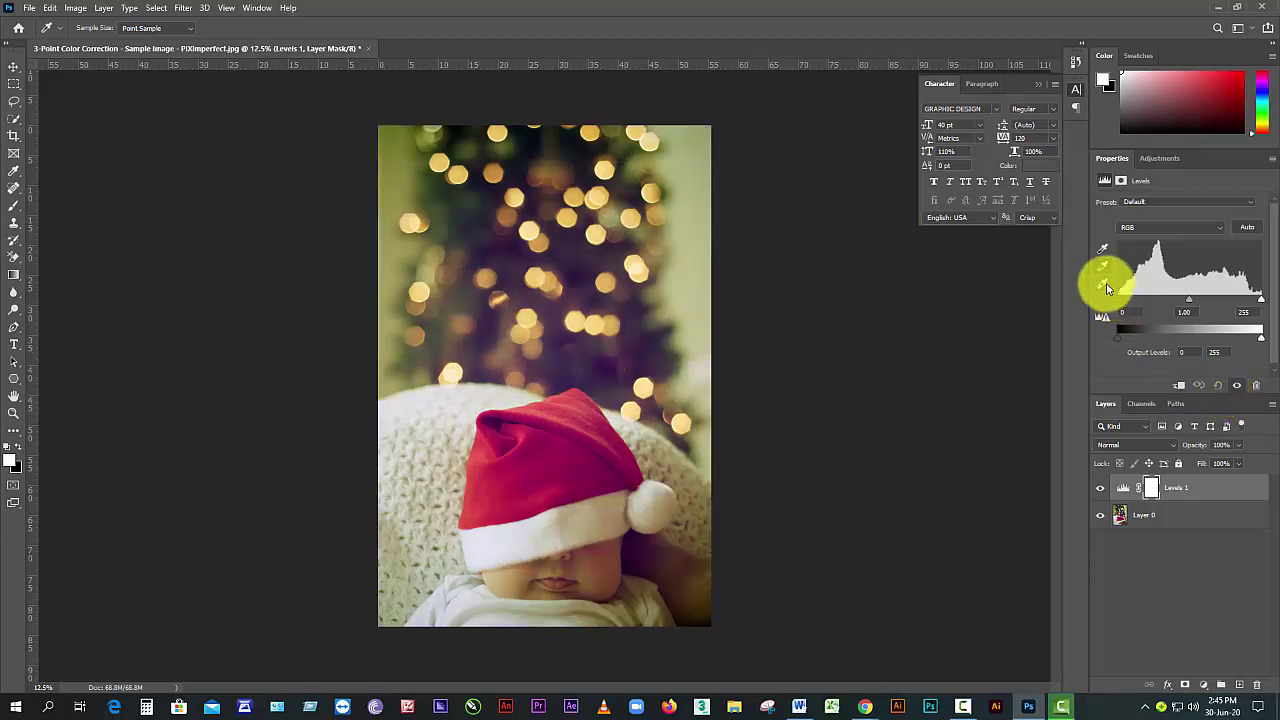
click(619, 510)
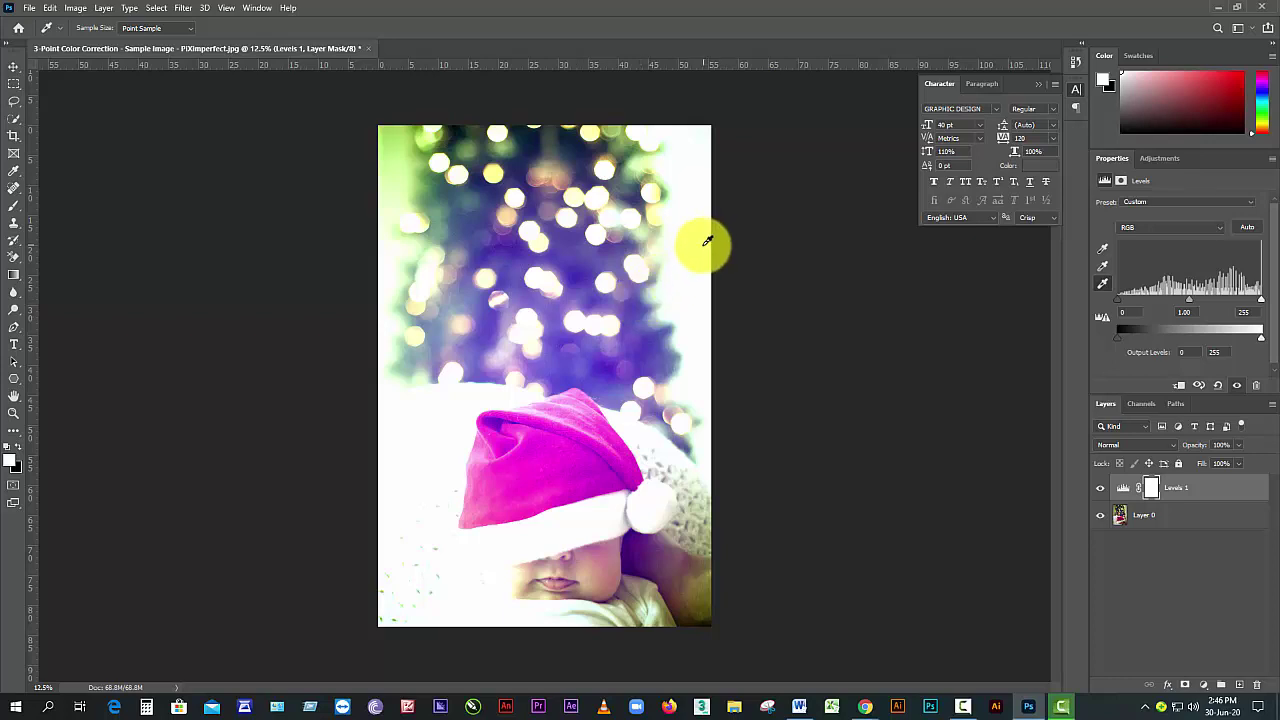
key(ctrl+z)
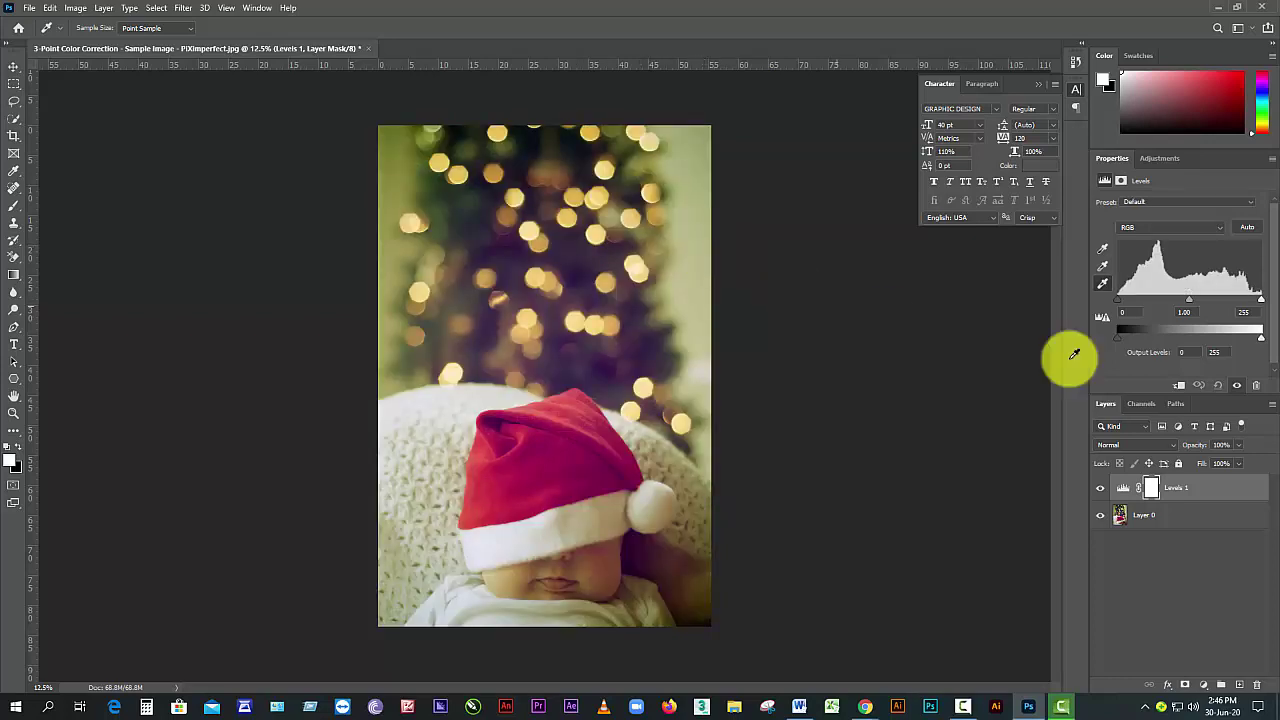
- Try the Levels black point on the shadow beside the face and the gray point on the tree's lower part, undoing both samples
click(1103, 250)
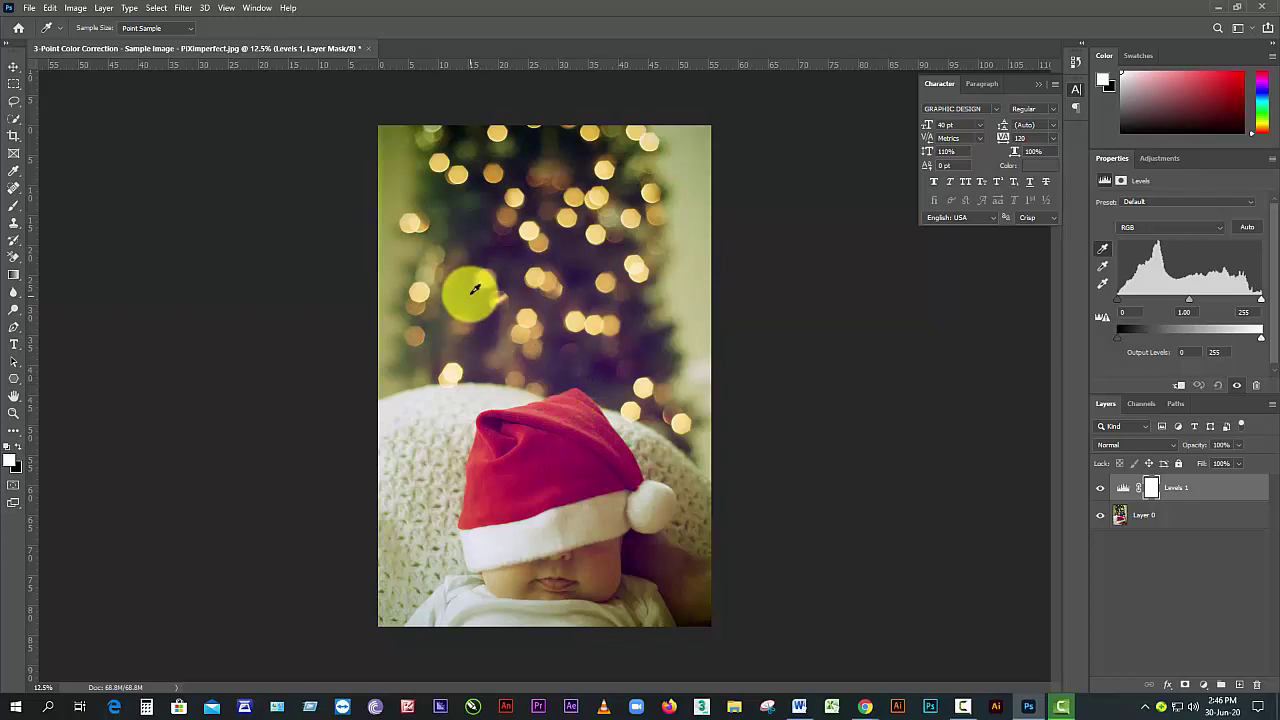
click(627, 546)
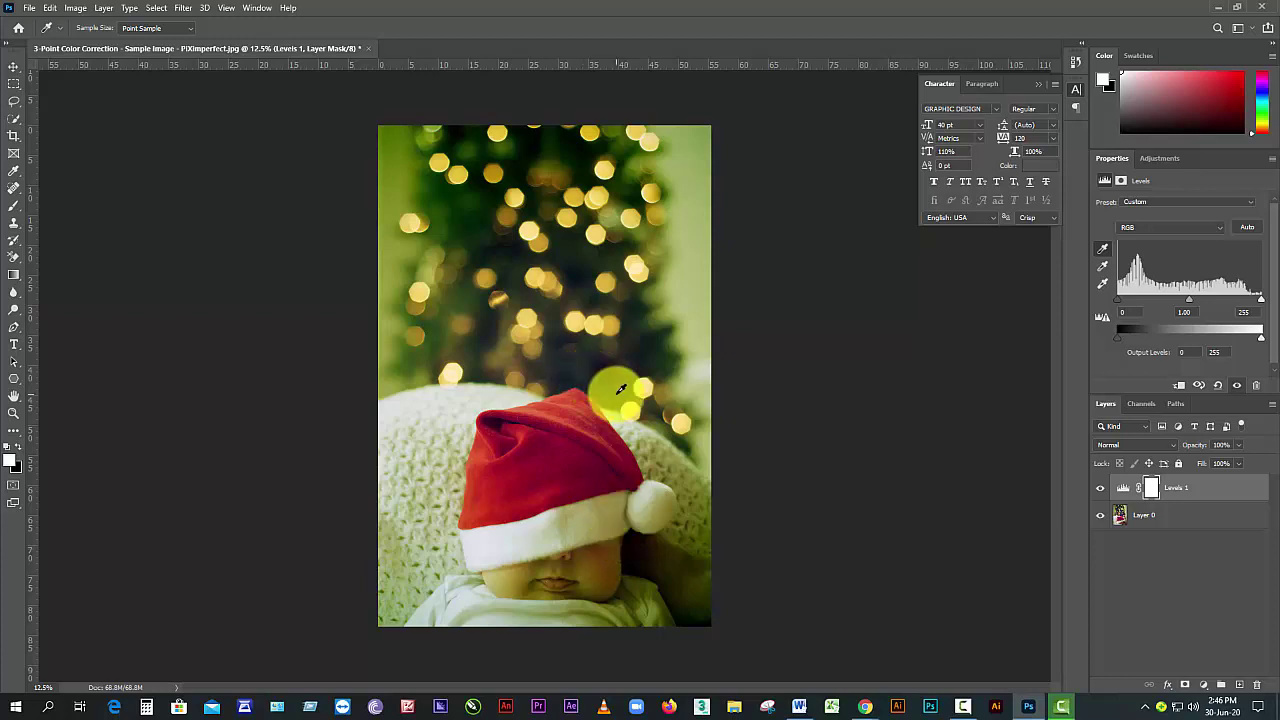
click(570, 312)
click(1102, 265)
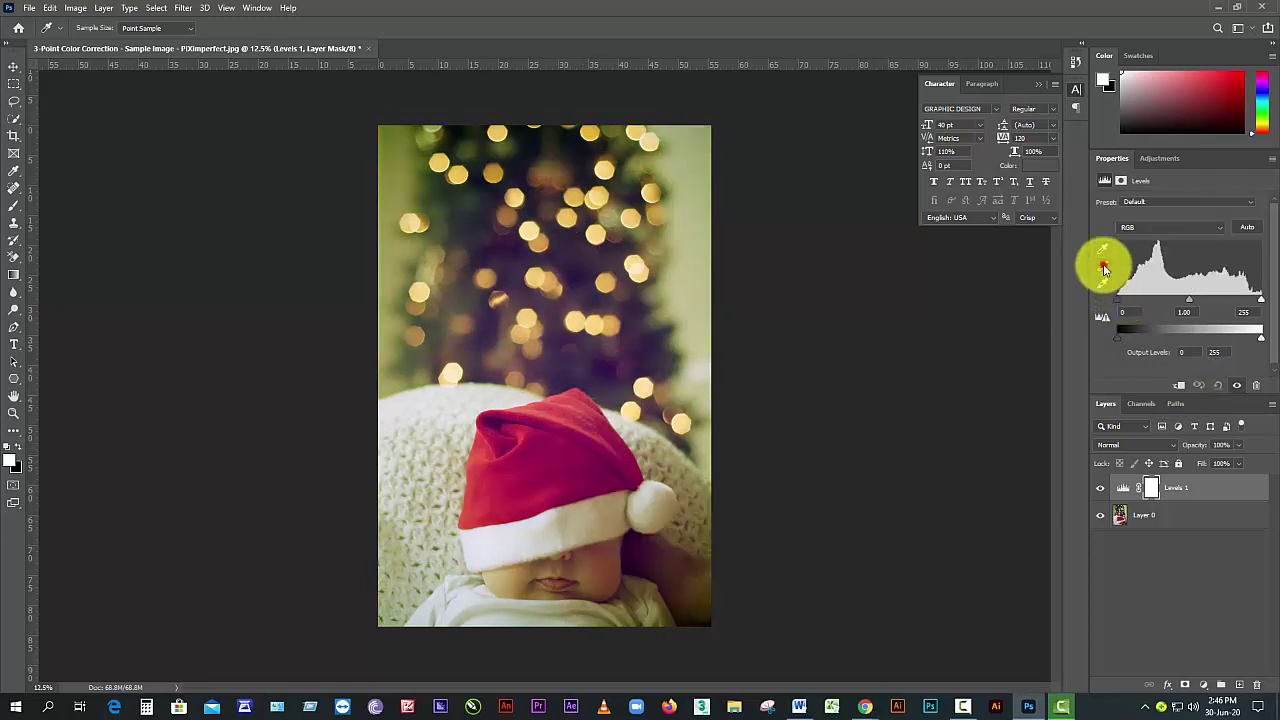
click(610, 365)
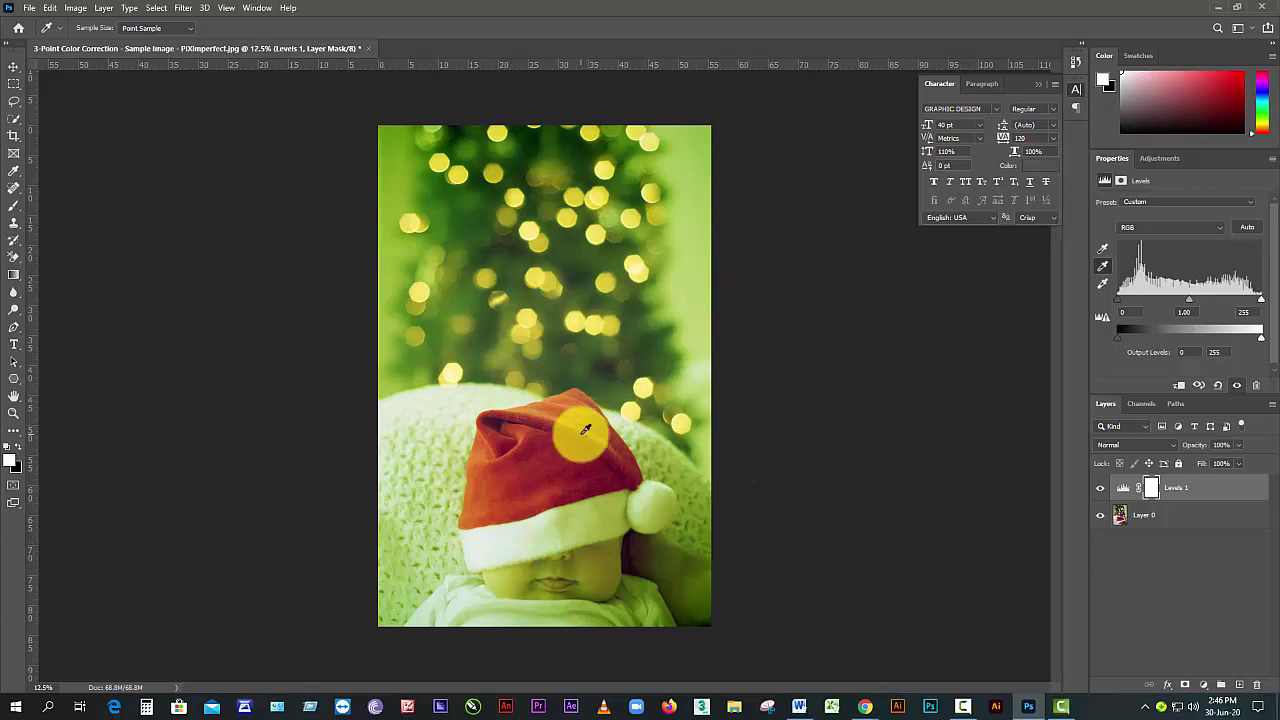
key(ctrl+z)
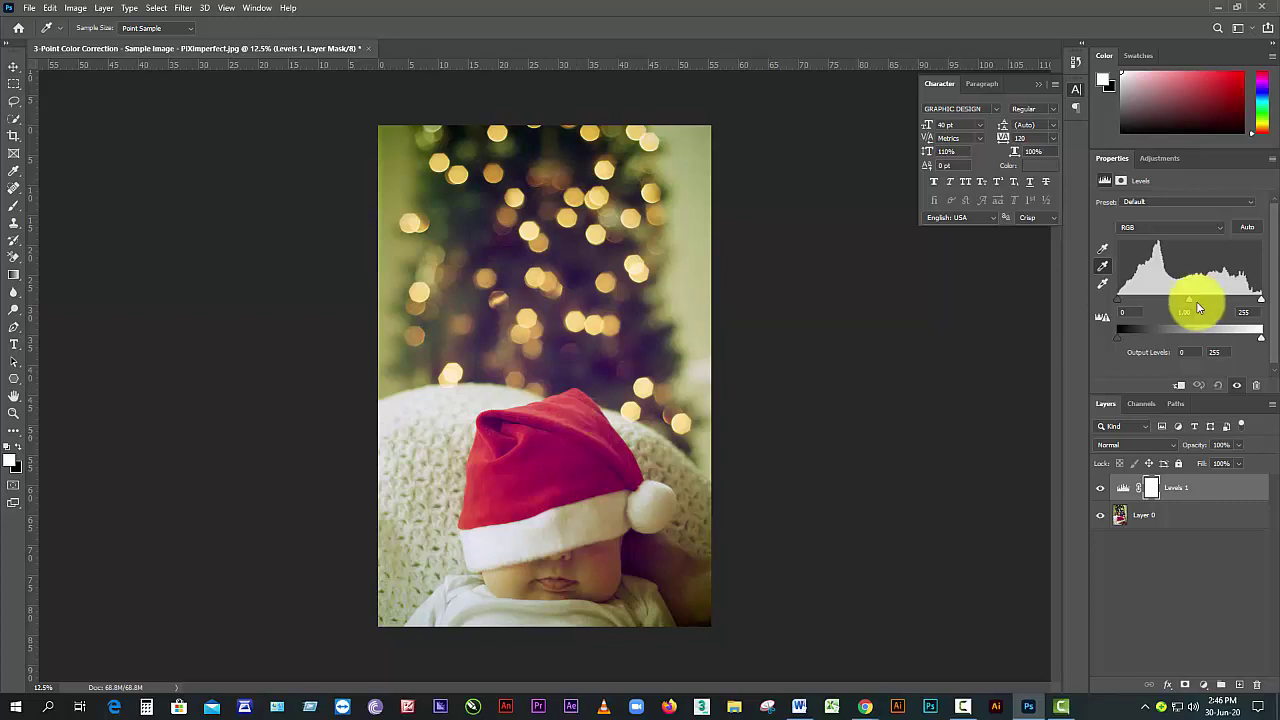
- Try lightening the photo with a Levels midtone value of 1.04, and remove the Levels adjustment layer
mouse_move(1260, 299)
mouse_down()
mouse_move(1223, 302)
mouse_move(1270, 305)
mouse_up()
click(1103, 266)
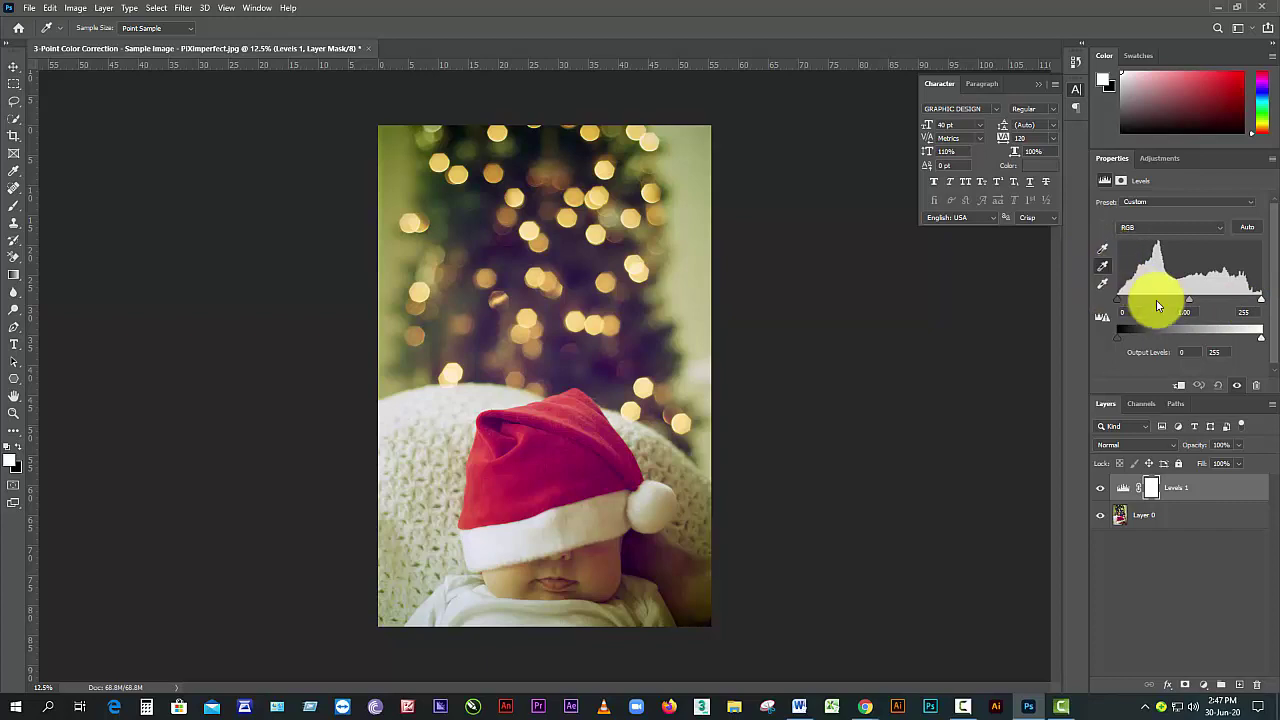
click(1157, 304)
drag(1156, 301, 1184, 301)
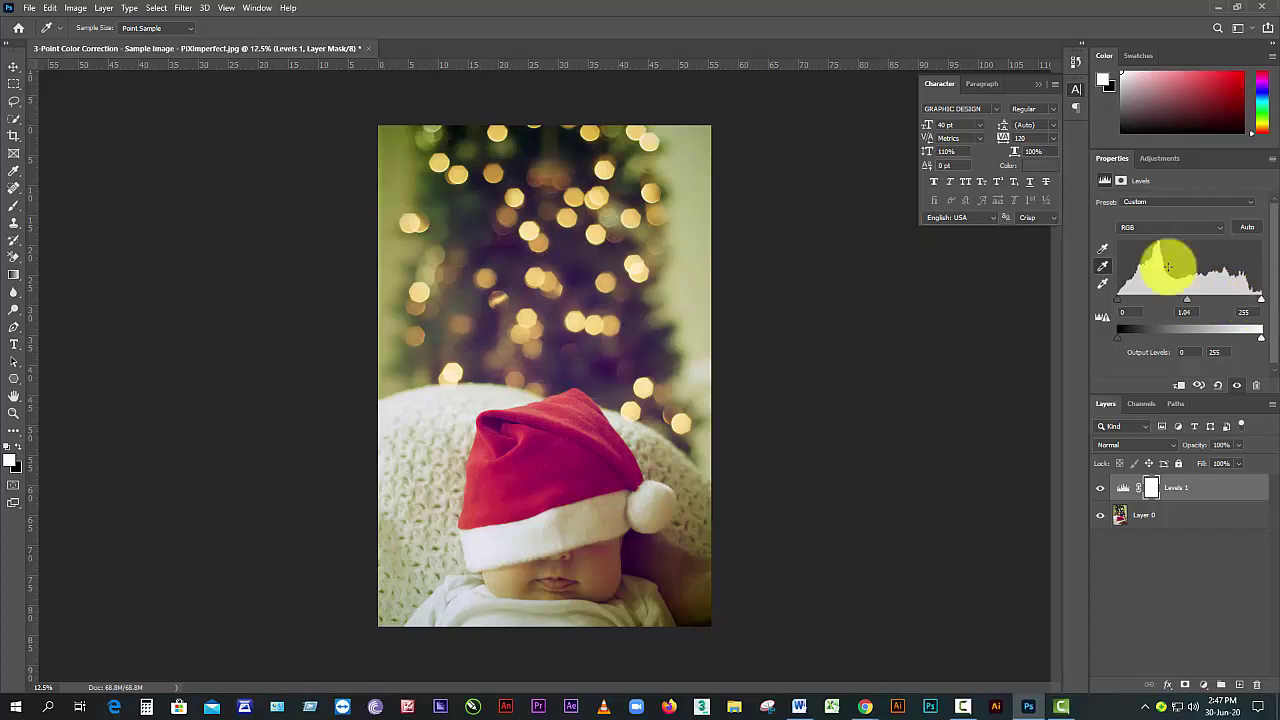
click(927, 345)
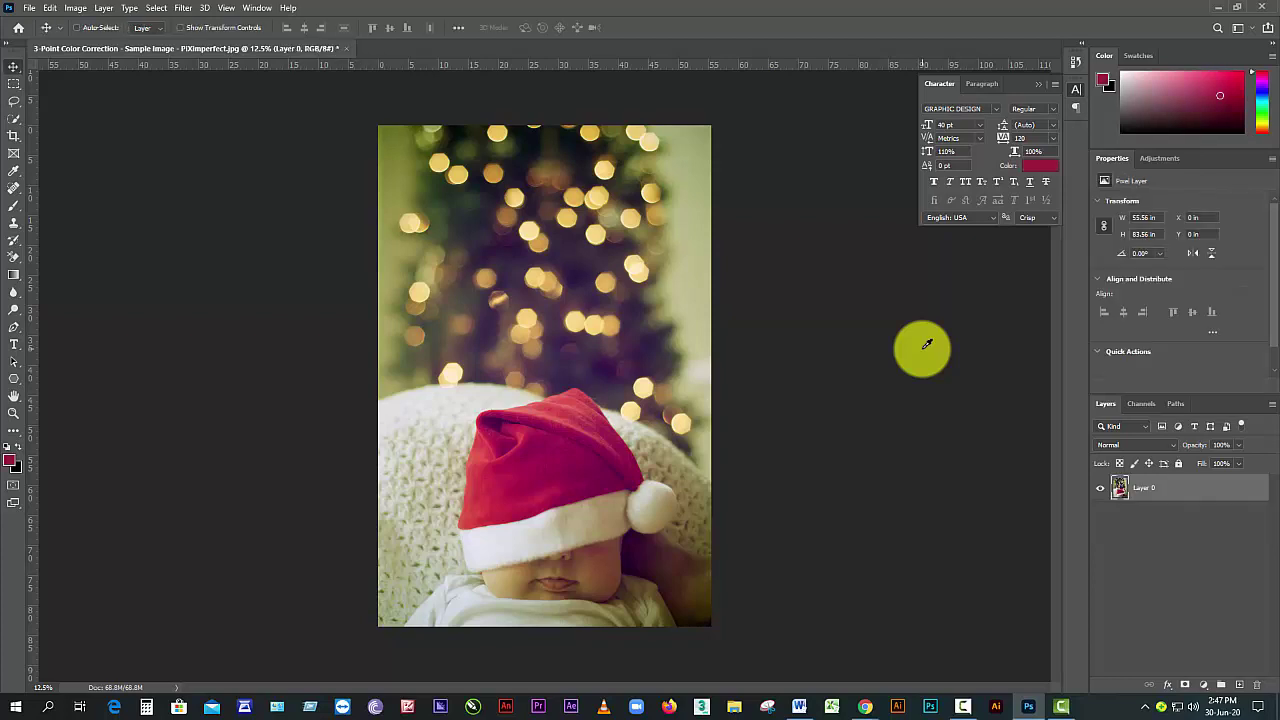
- Add a new Levels adjustment layer above the photo, trying white input levels of 202 and 179 before restoring 255
click(1162, 158)
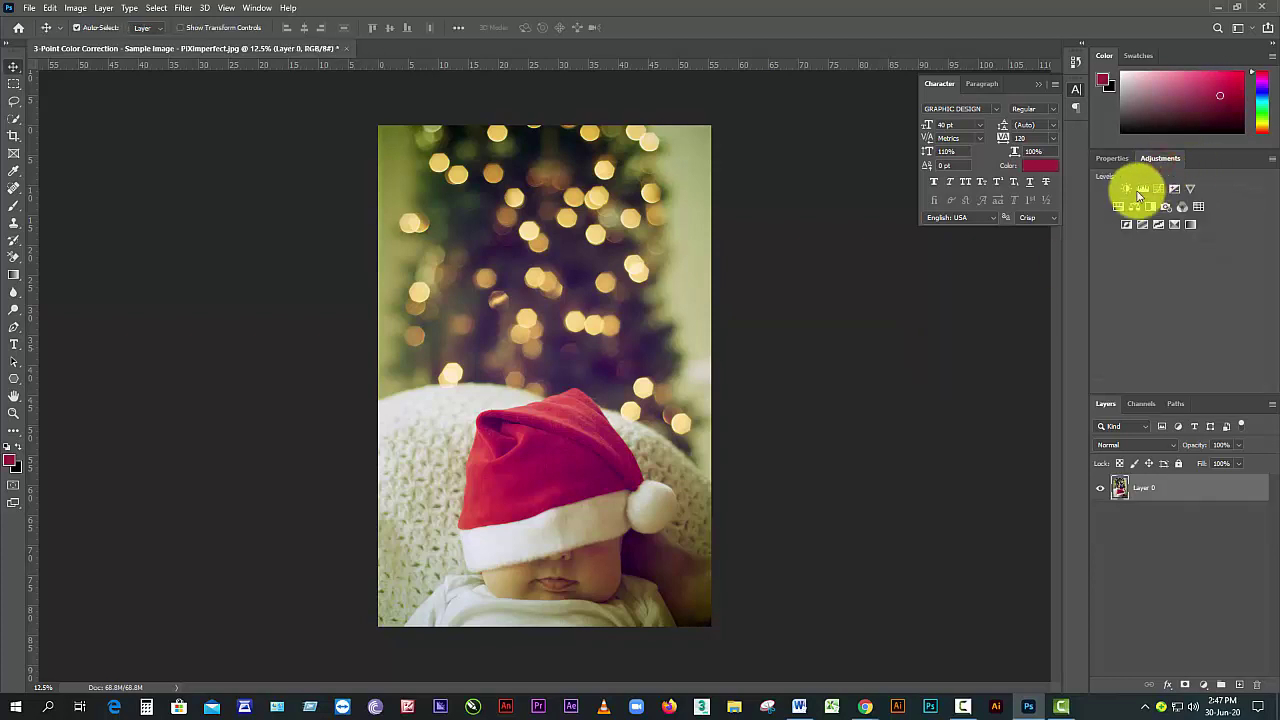
click(1140, 190)
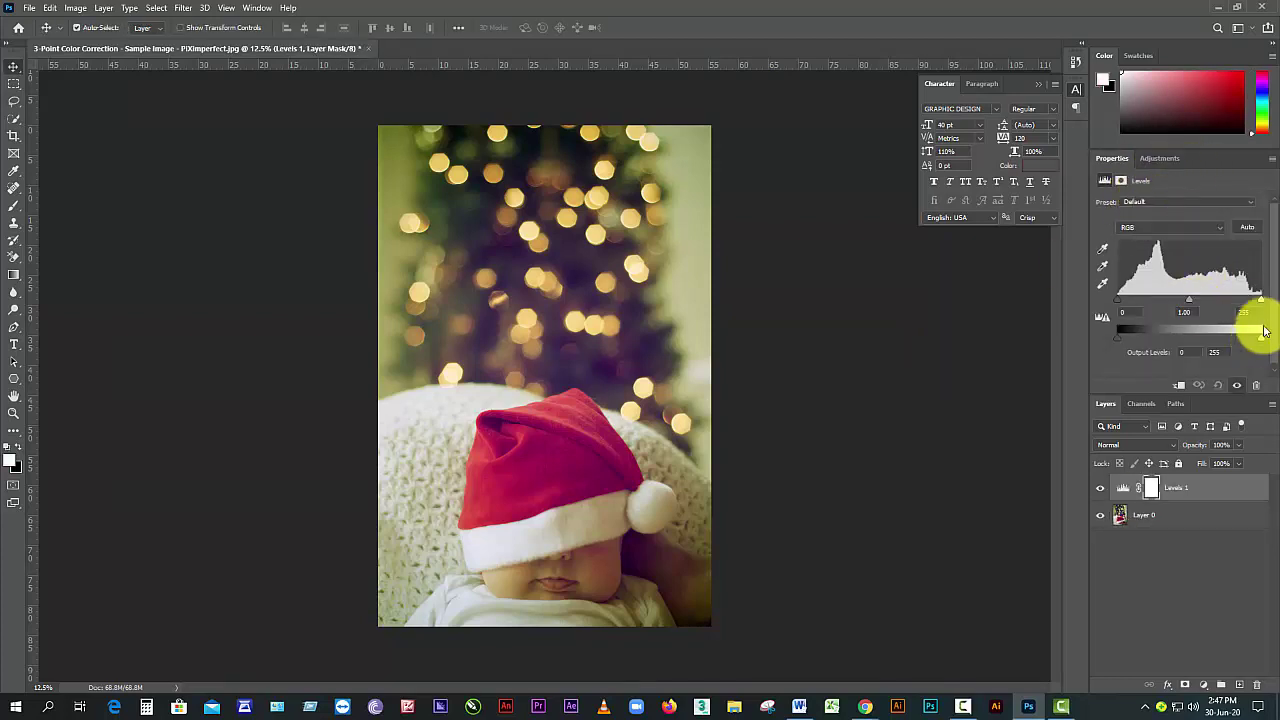
drag(1262, 303, 1233, 310)
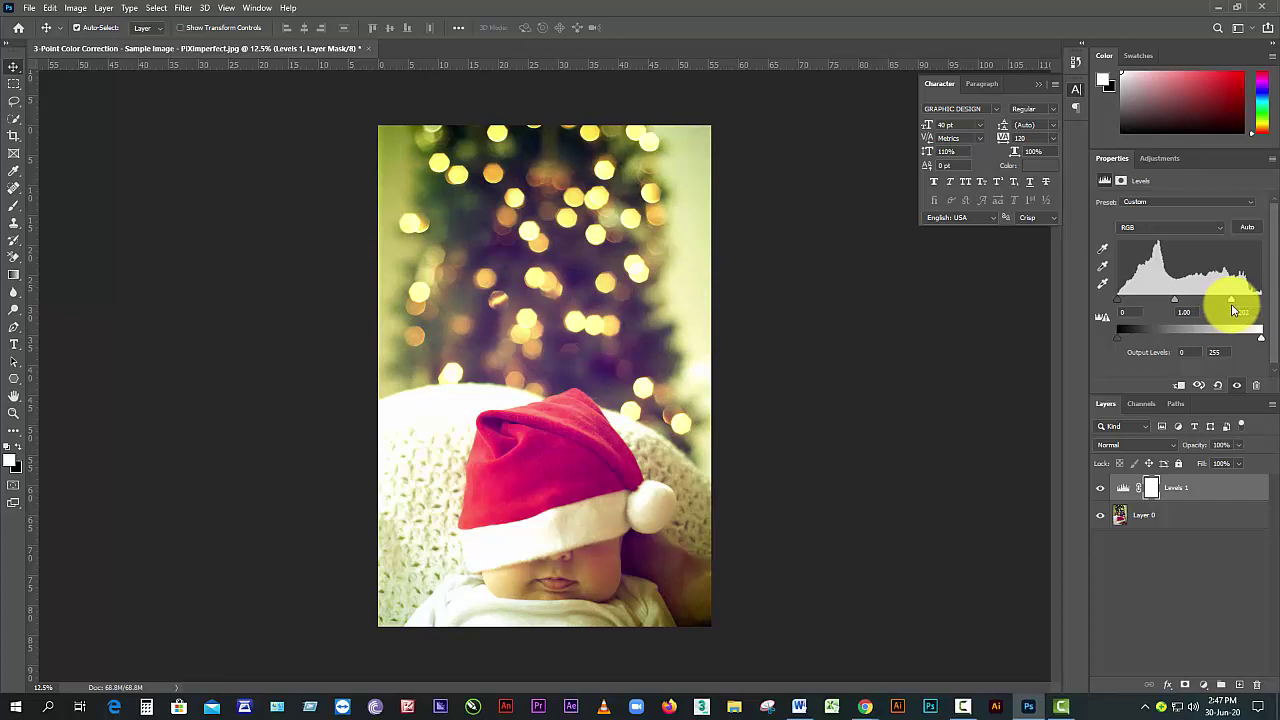
drag(1233, 310, 1219, 311)
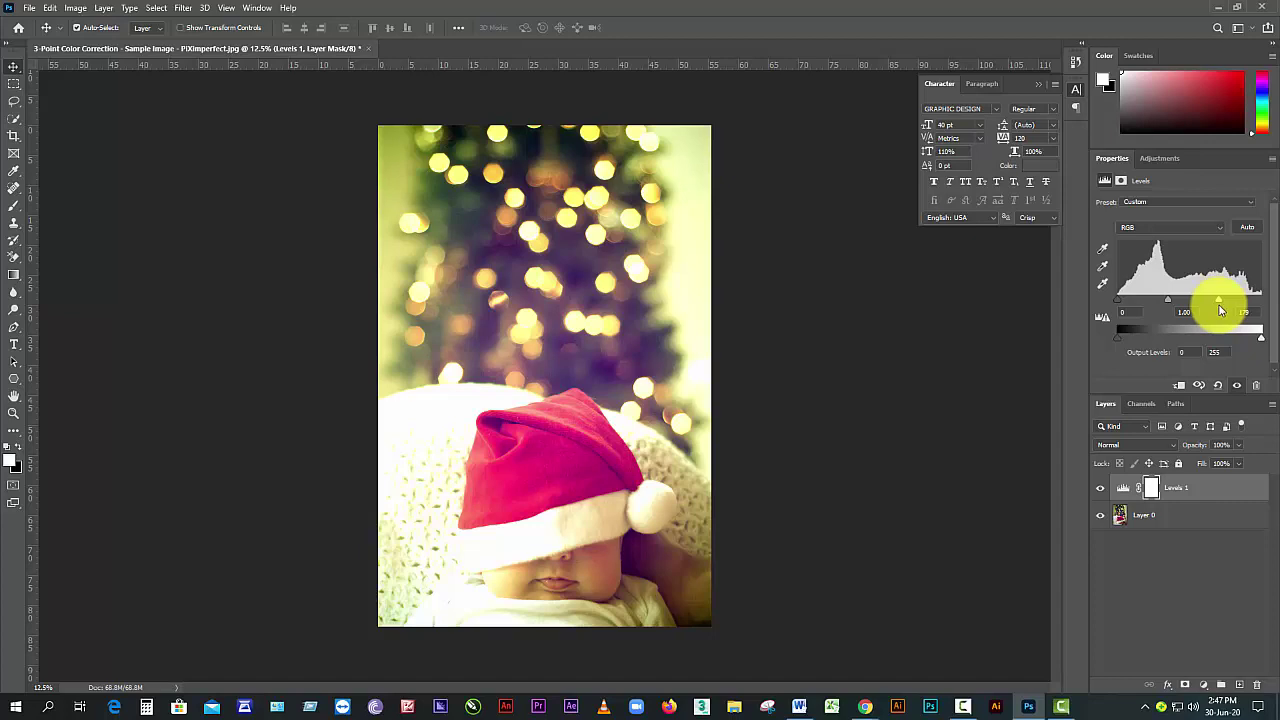
drag(1220, 311, 1268, 310)
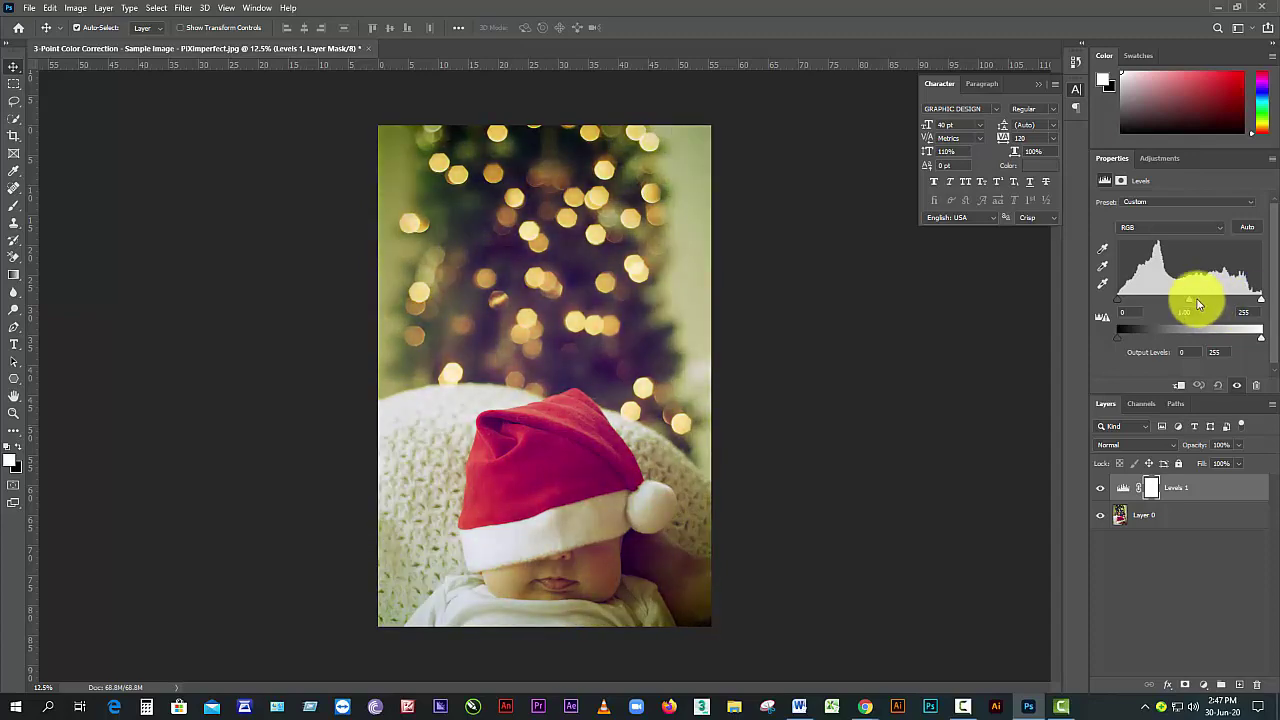
- Try a Levels midtone value of 0.92, set it to 1.11, and keep the output levels at 0 and 255
mouse_move(1190, 302)
mouse_down()
mouse_move(1210, 305)
mouse_move(1146, 303)
mouse_move(1193, 302)
mouse_up()
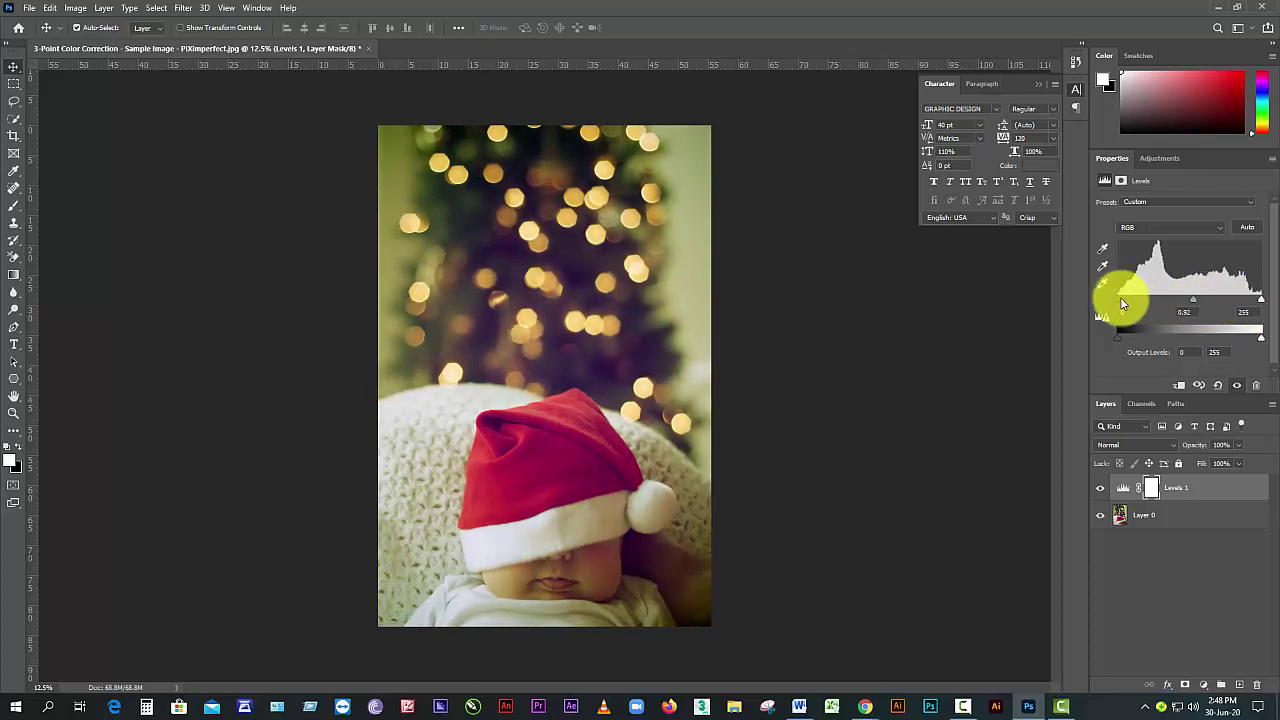
drag(1120, 297, 1180, 297)
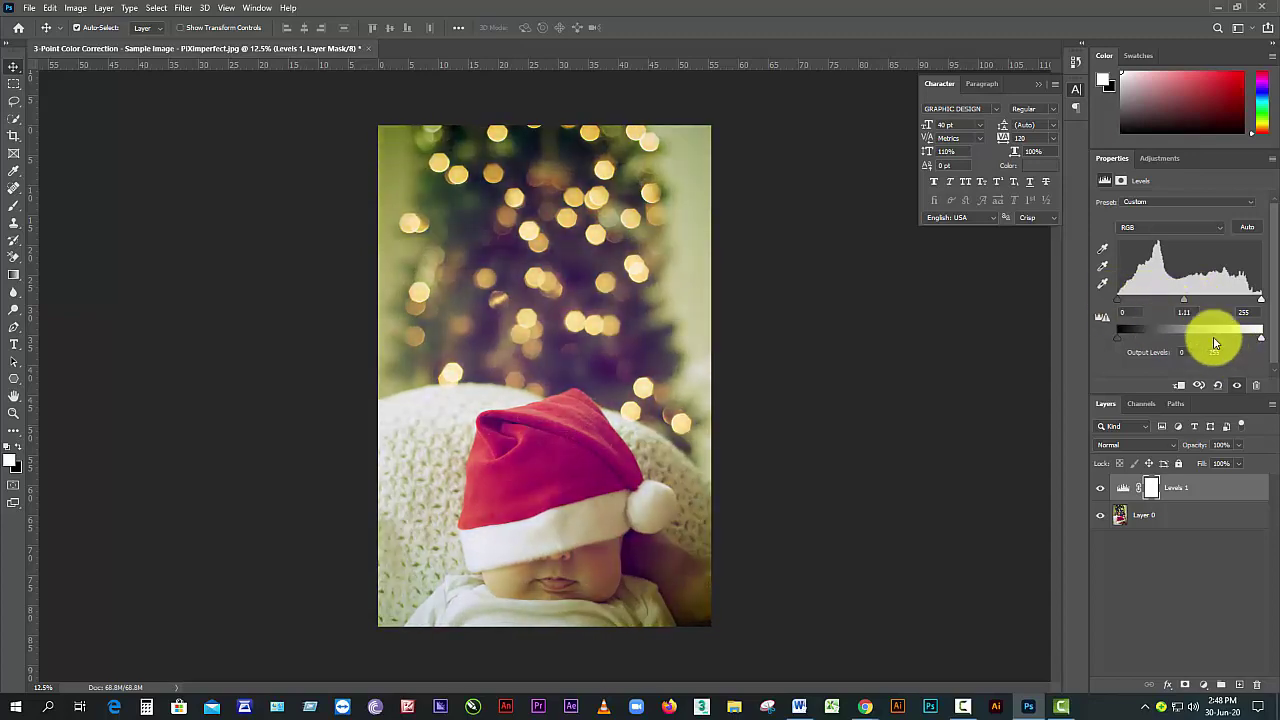
mouse_move(1260, 338)
mouse_down()
mouse_move(1190, 349)
mouse_move(1261, 338)
mouse_up()
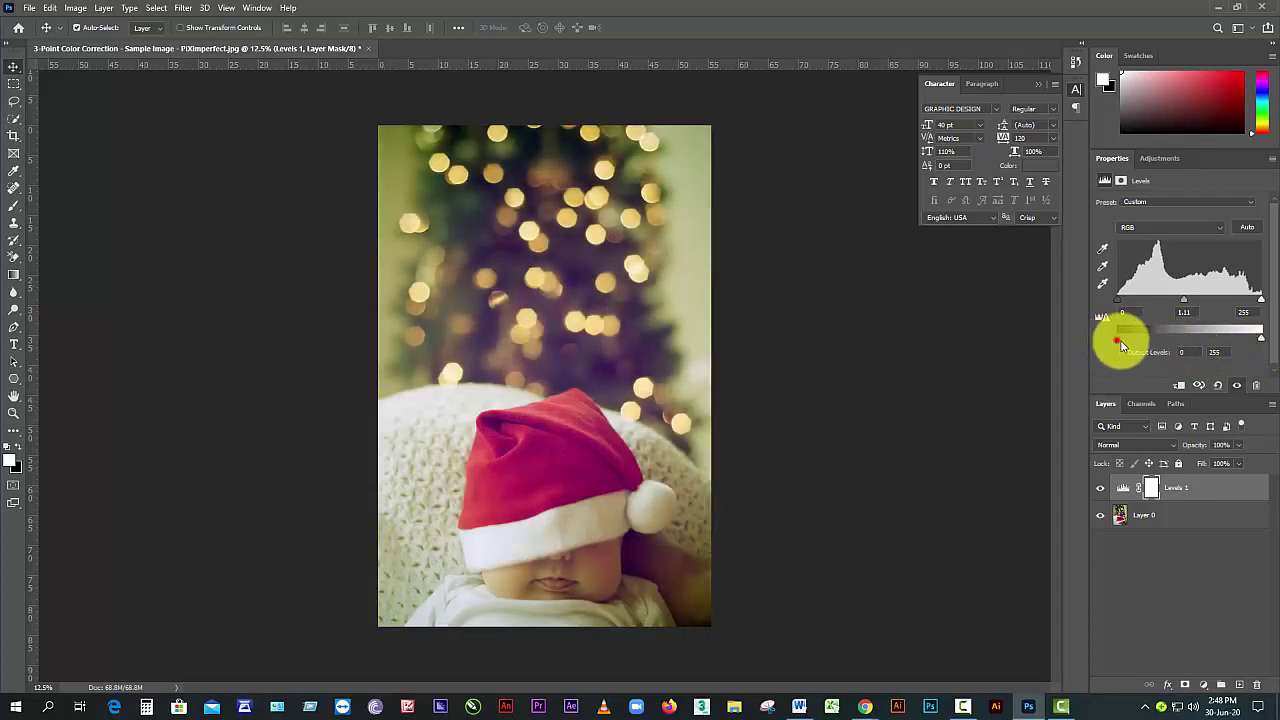
drag(1122, 345, 1074, 349)
- Cycle the Levels adjustment through the Blue, RGB and Red channels, and switch to the Green channel to examine its histogram
click(1220, 229)
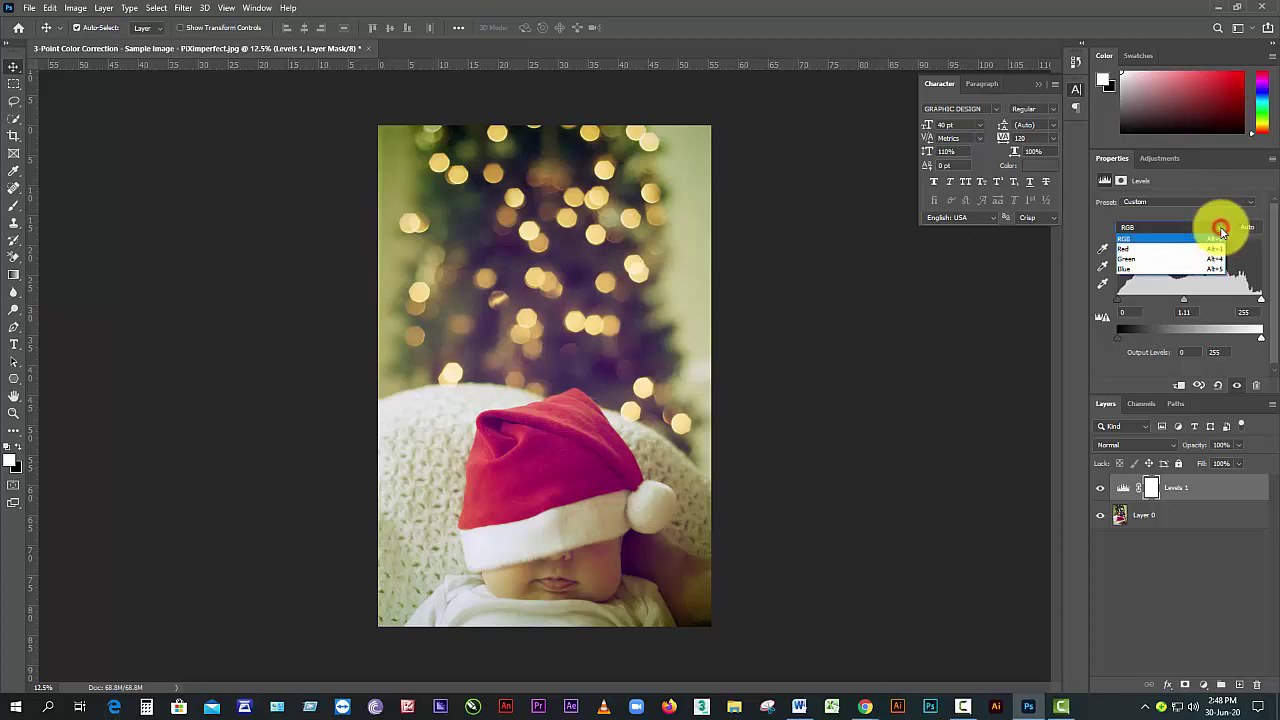
click(1127, 267)
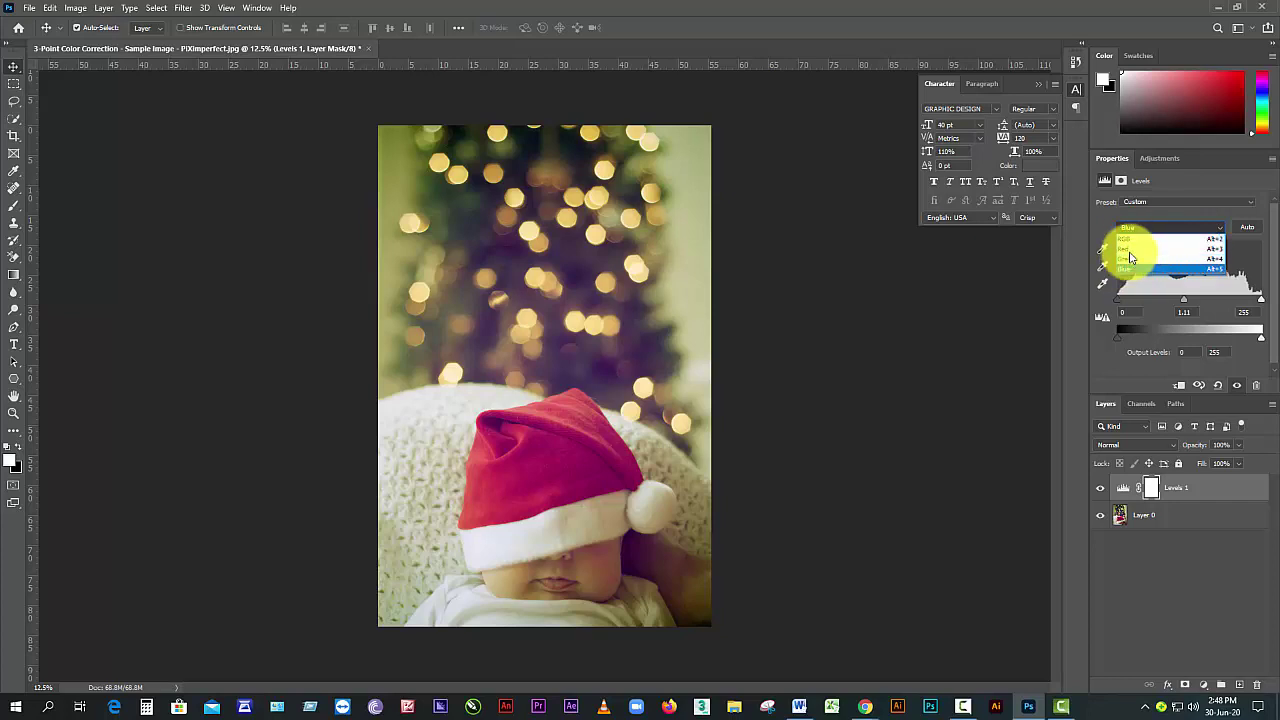
click(1130, 241)
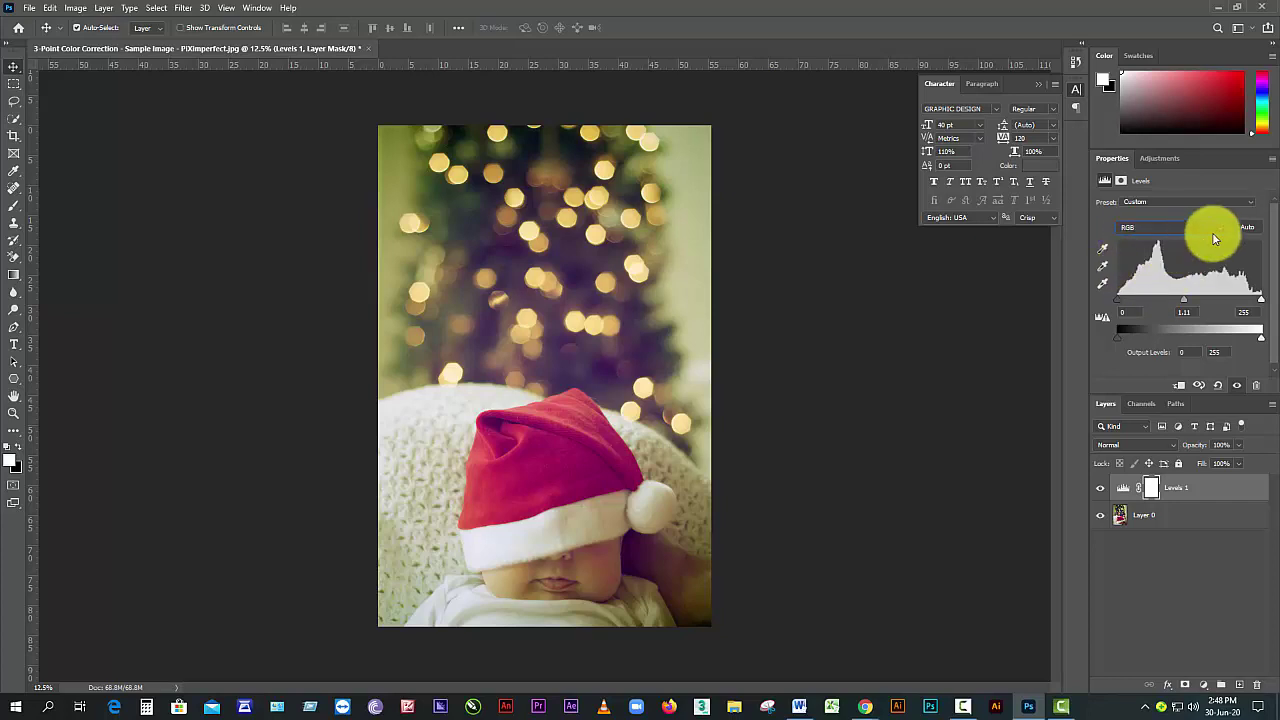
click(1216, 225)
click(1166, 249)
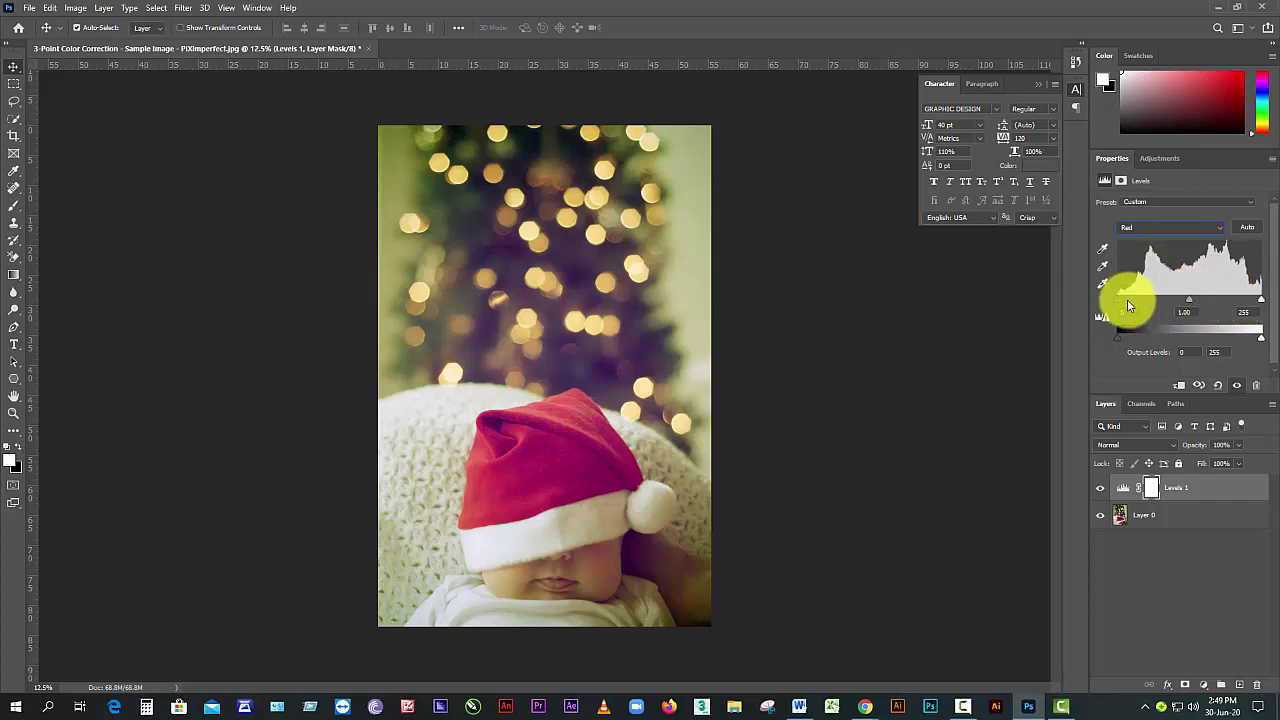
click(1216, 228)
click(1168, 258)
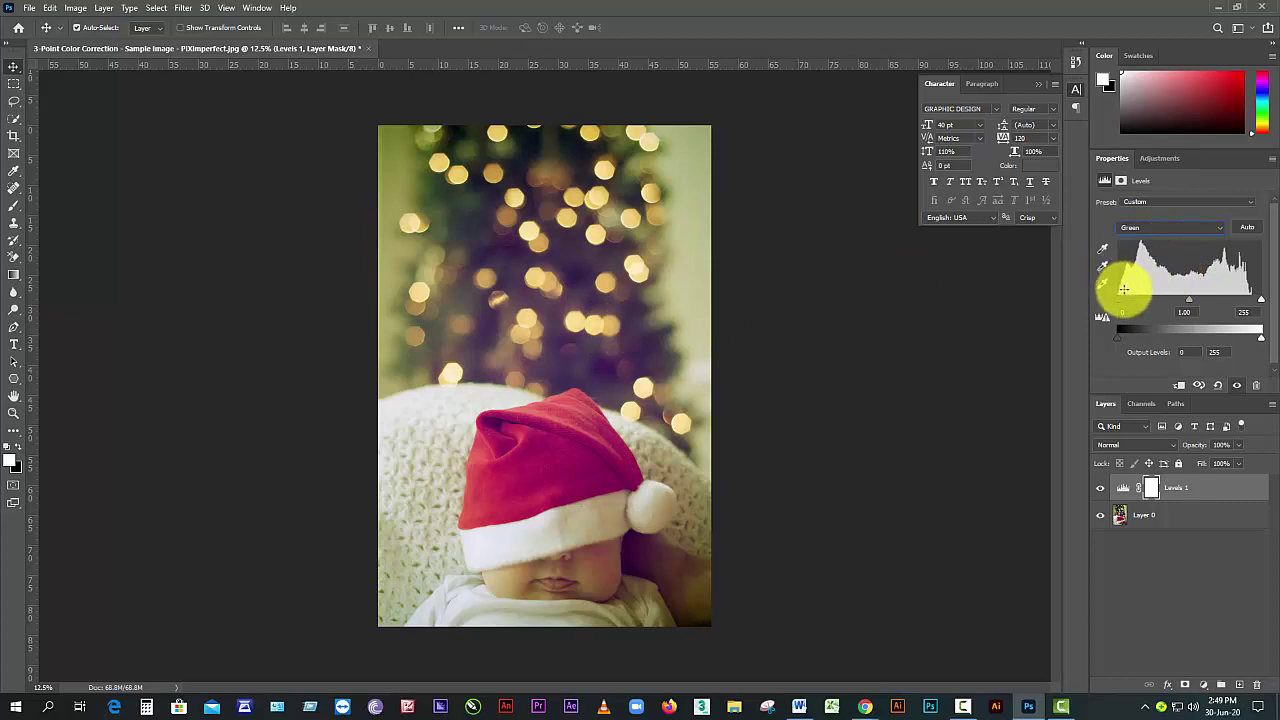
- Examine the Levels histograms of the Blue and Red channels, and return the adjustment to the RGB channel
click(1171, 229)
click(1145, 270)
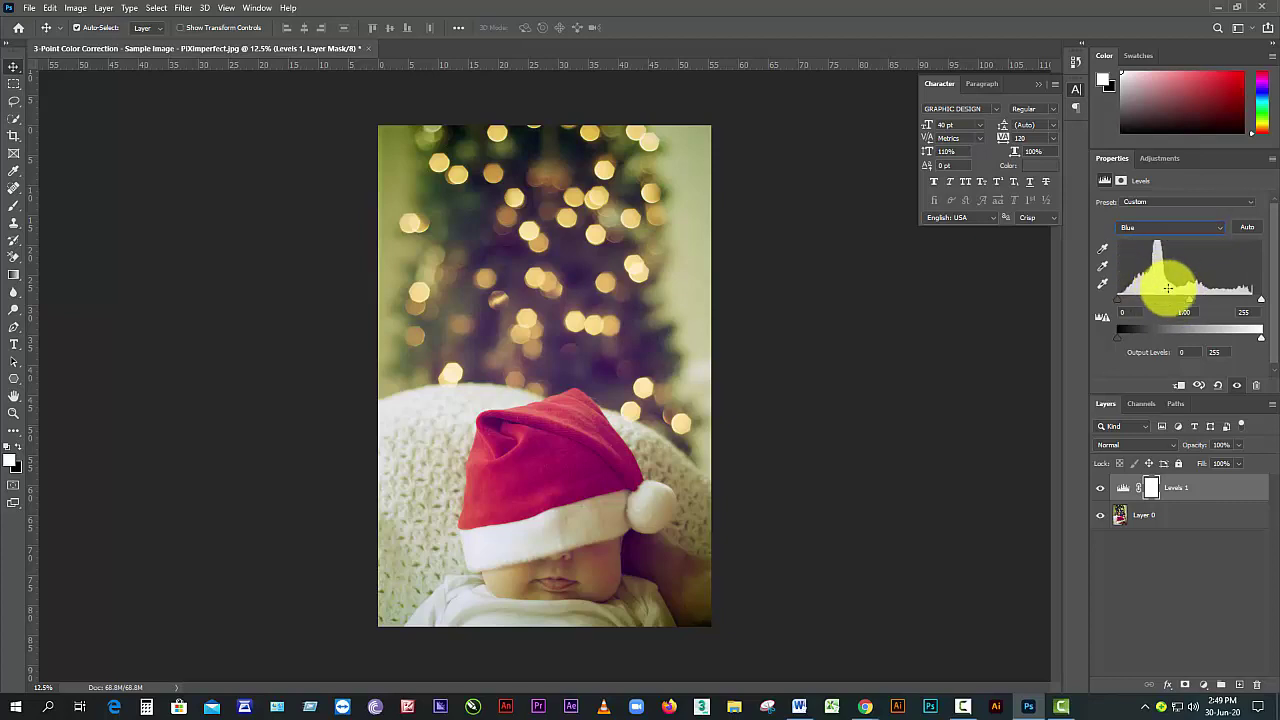
click(1203, 227)
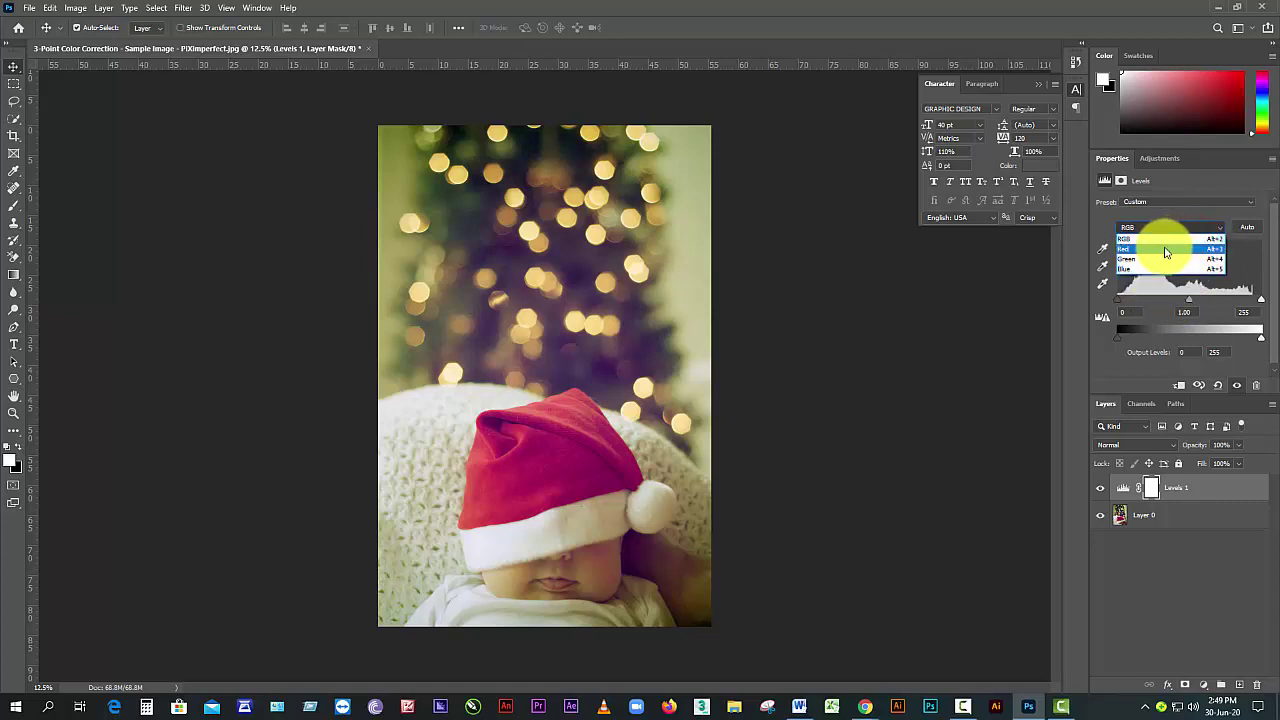
click(1160, 248)
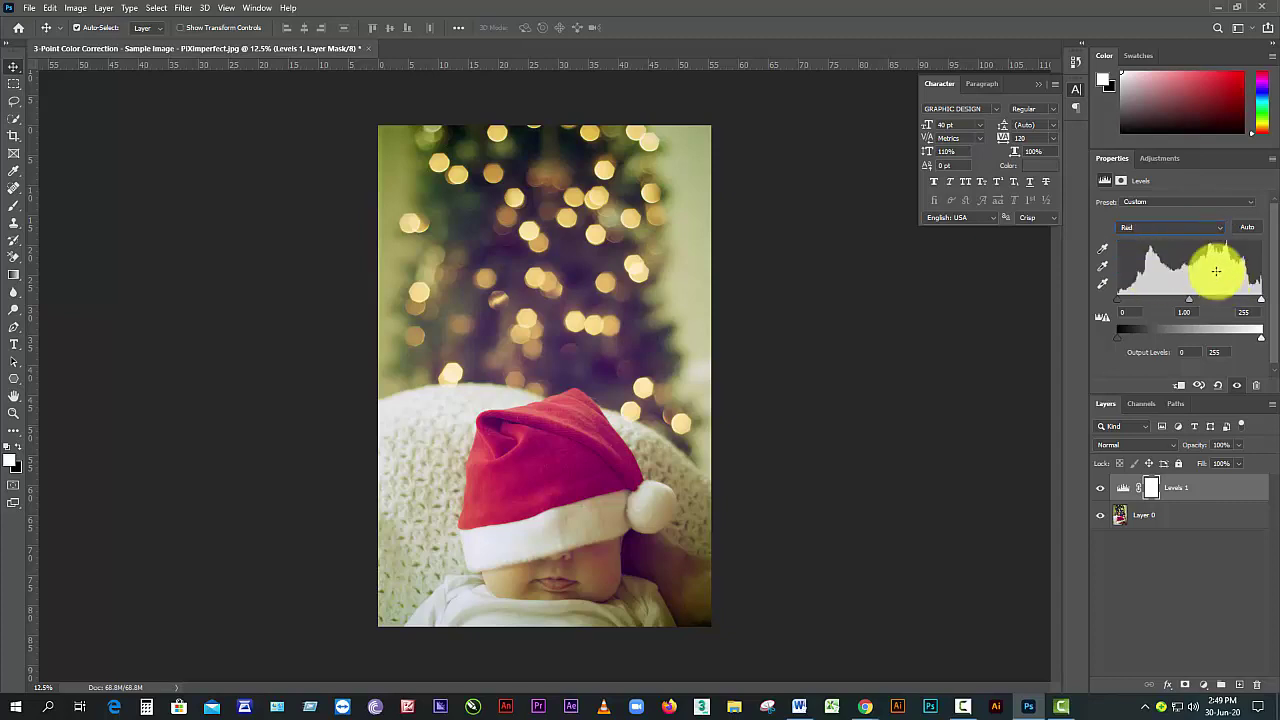
click(1210, 236)
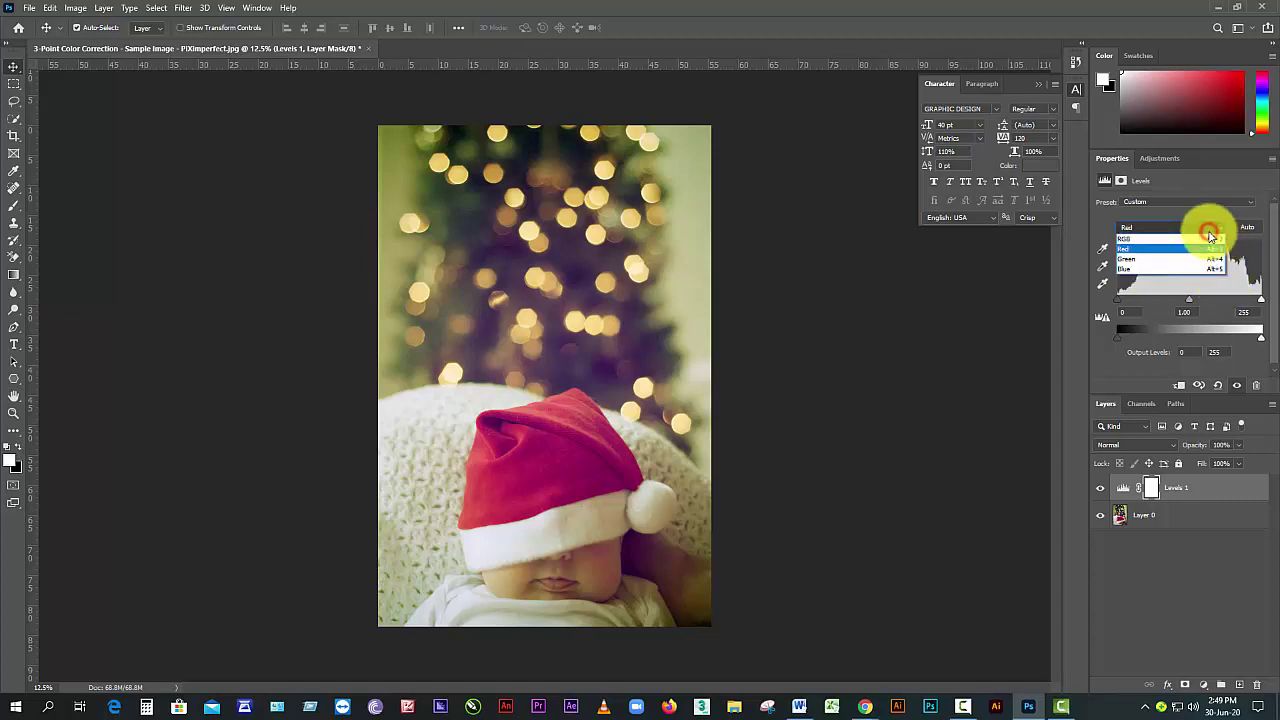
click(1140, 268)
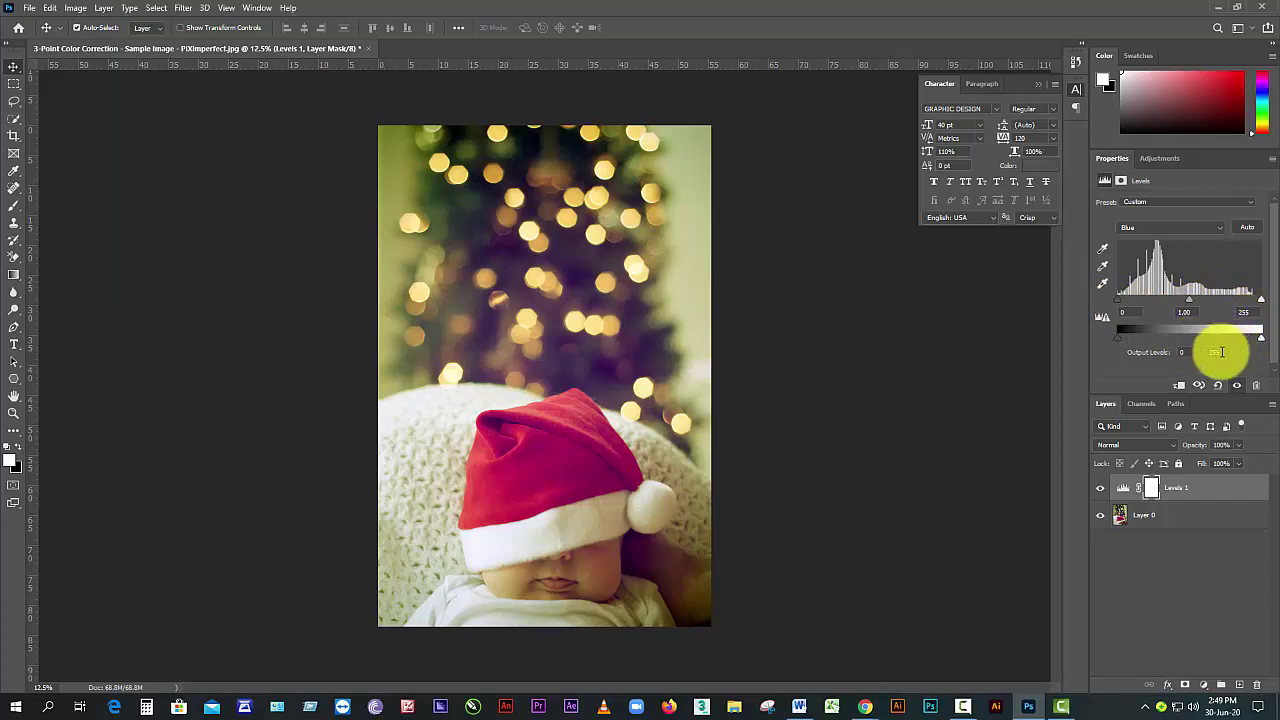
click(1222, 227)
click(1225, 230)
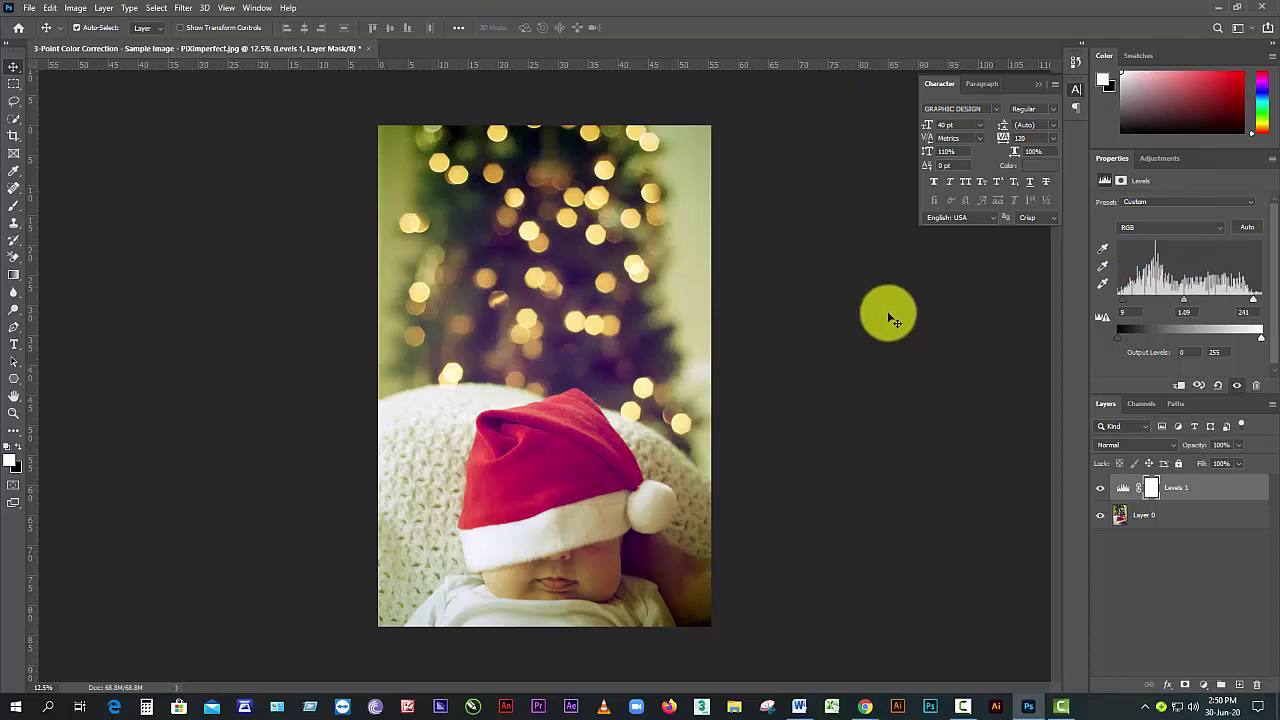
- Delete the Levels adjustment layer, and undo the deletion
click(1258, 388)
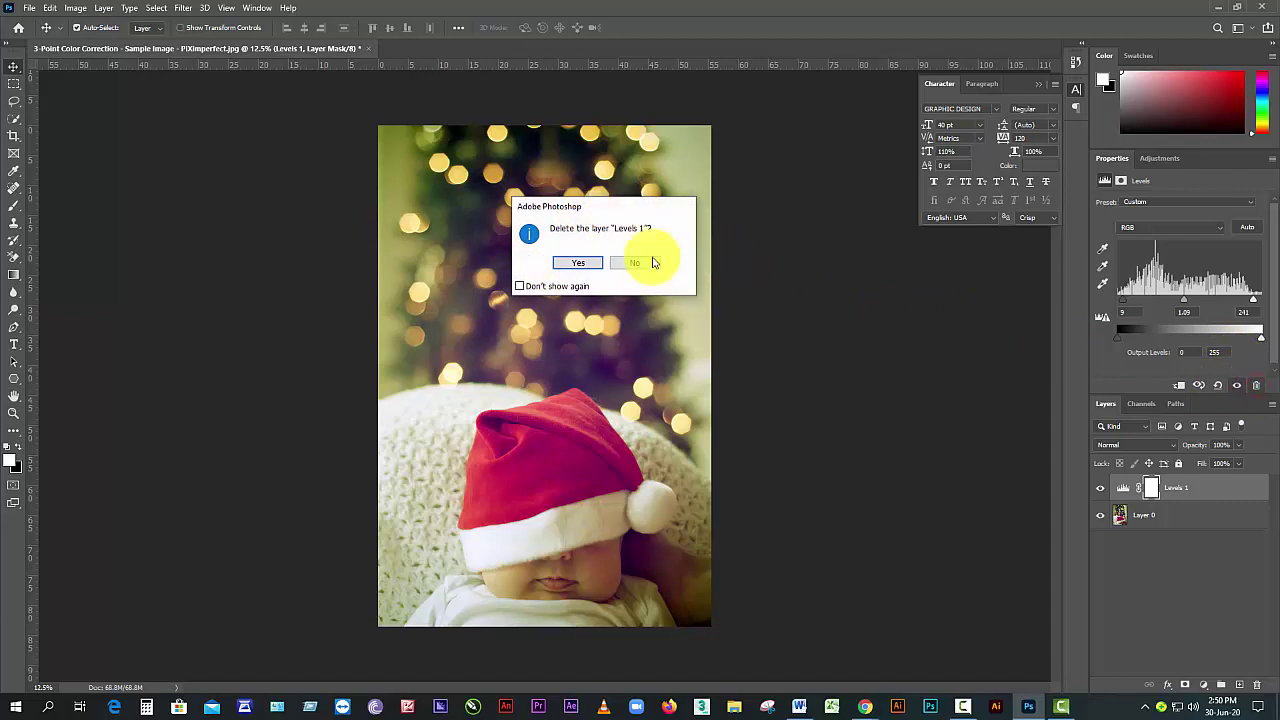
click(583, 260)
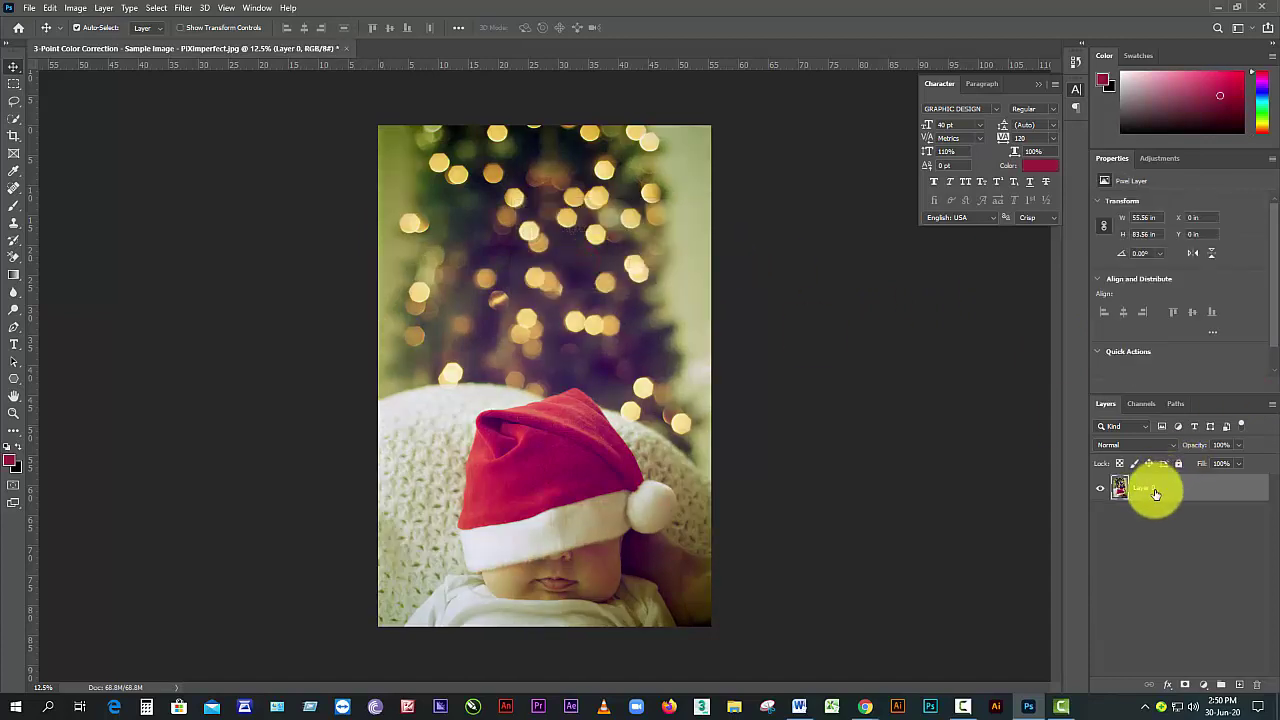
key(ctrl+z)
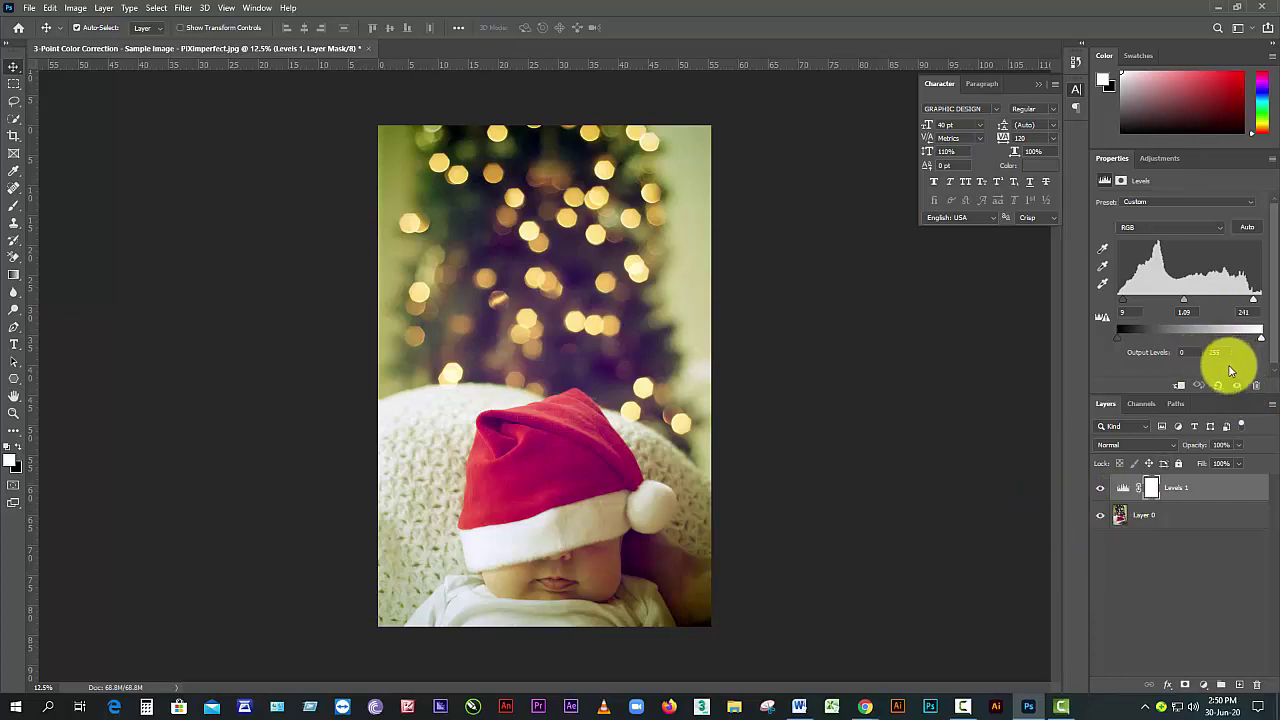
- Compare the photo with and without the Levels adjustment, and reset the adjustment to its default values
click(1101, 488)
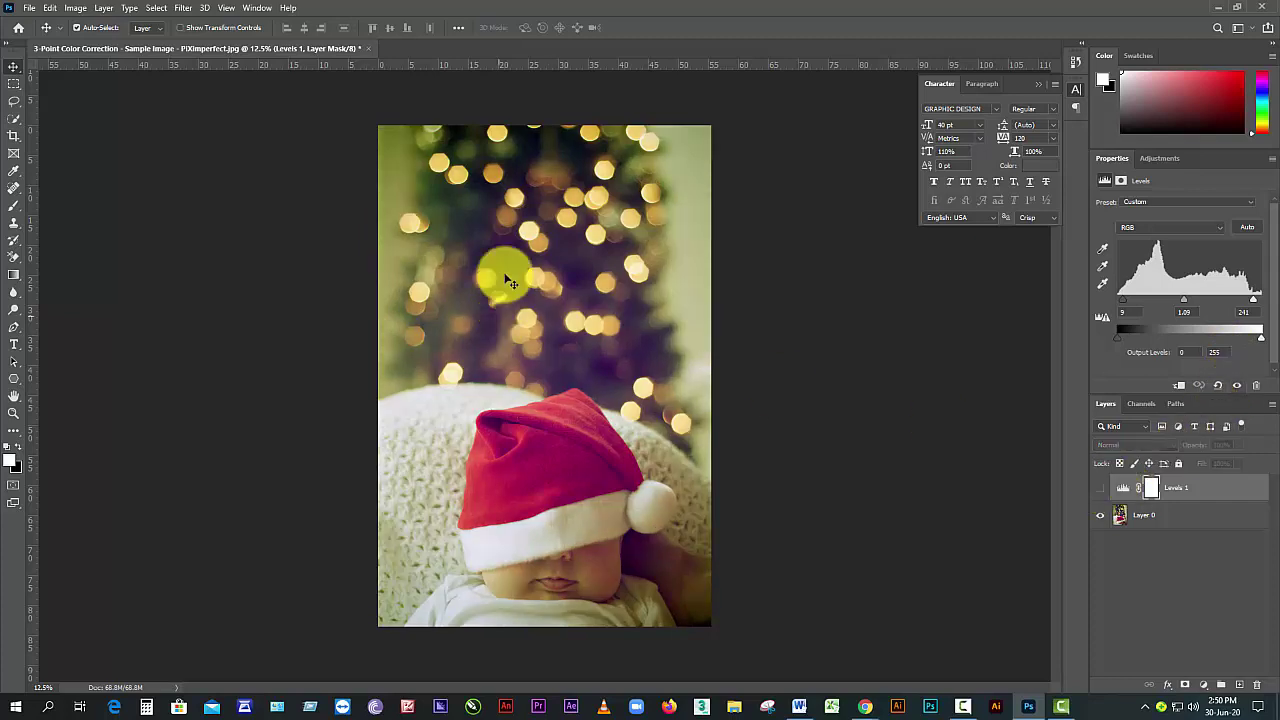
click(1097, 488)
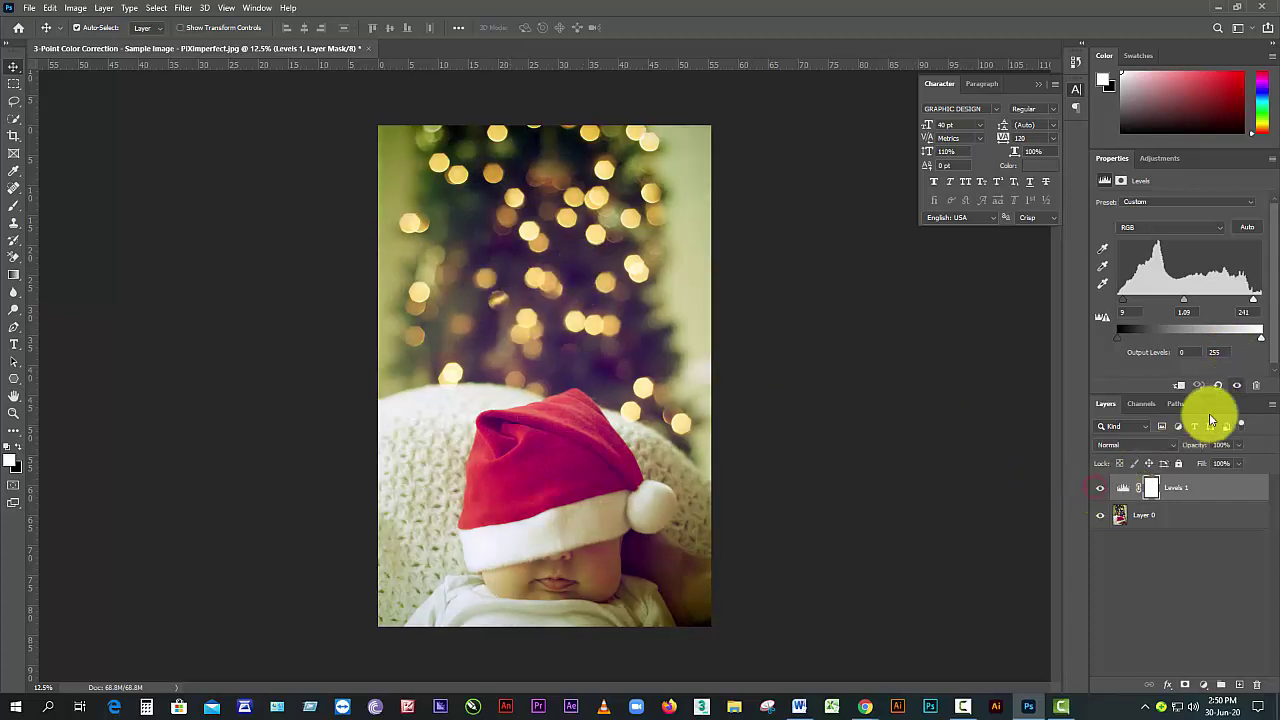
click(1238, 387)
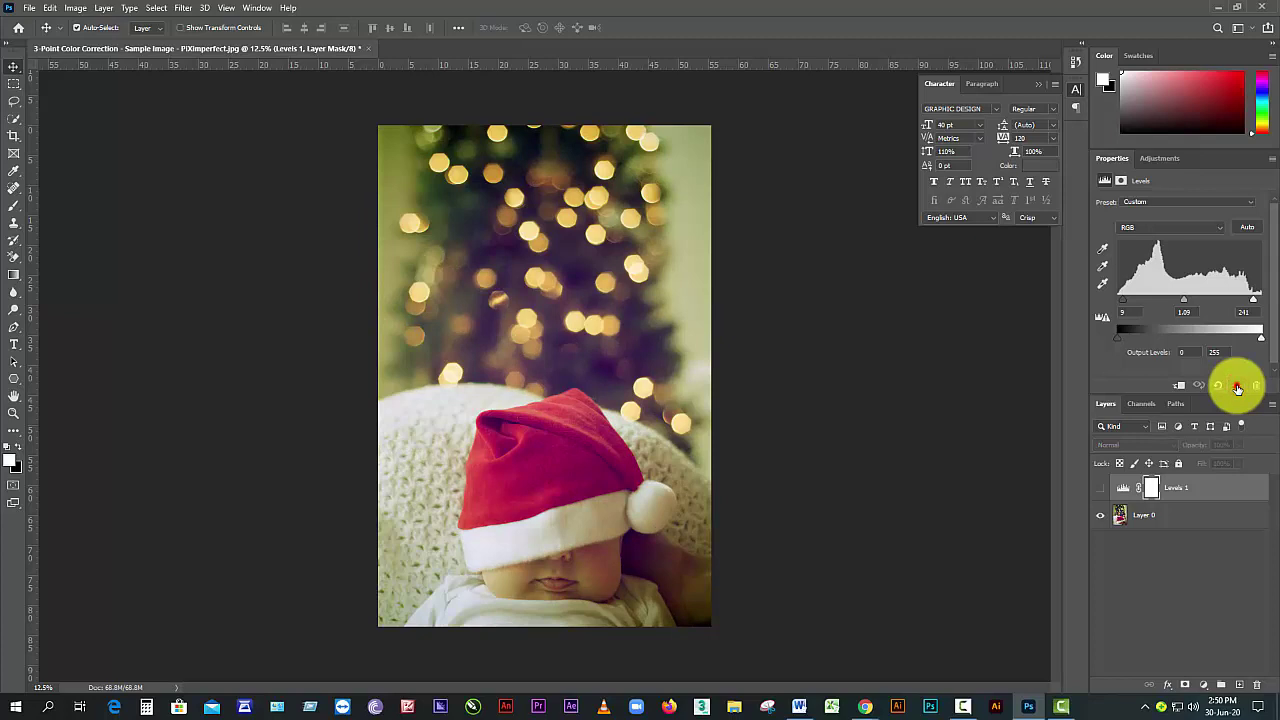
click(1237, 387)
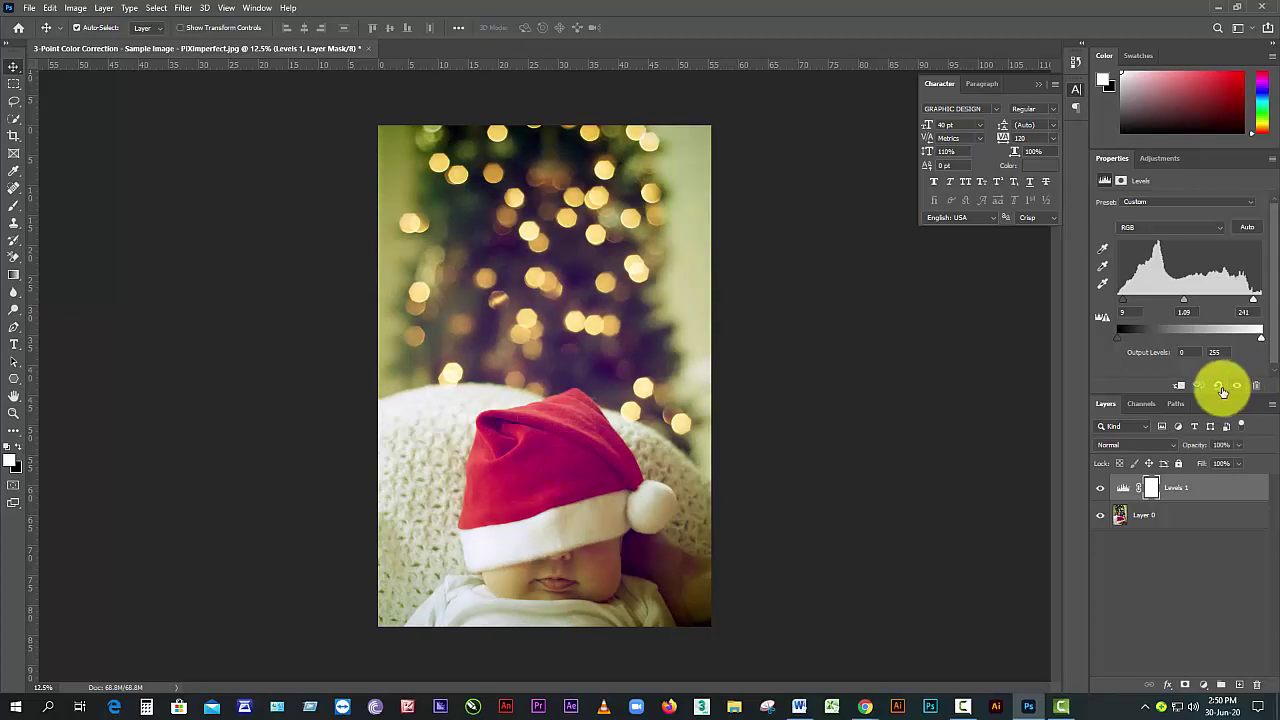
click(1222, 389)
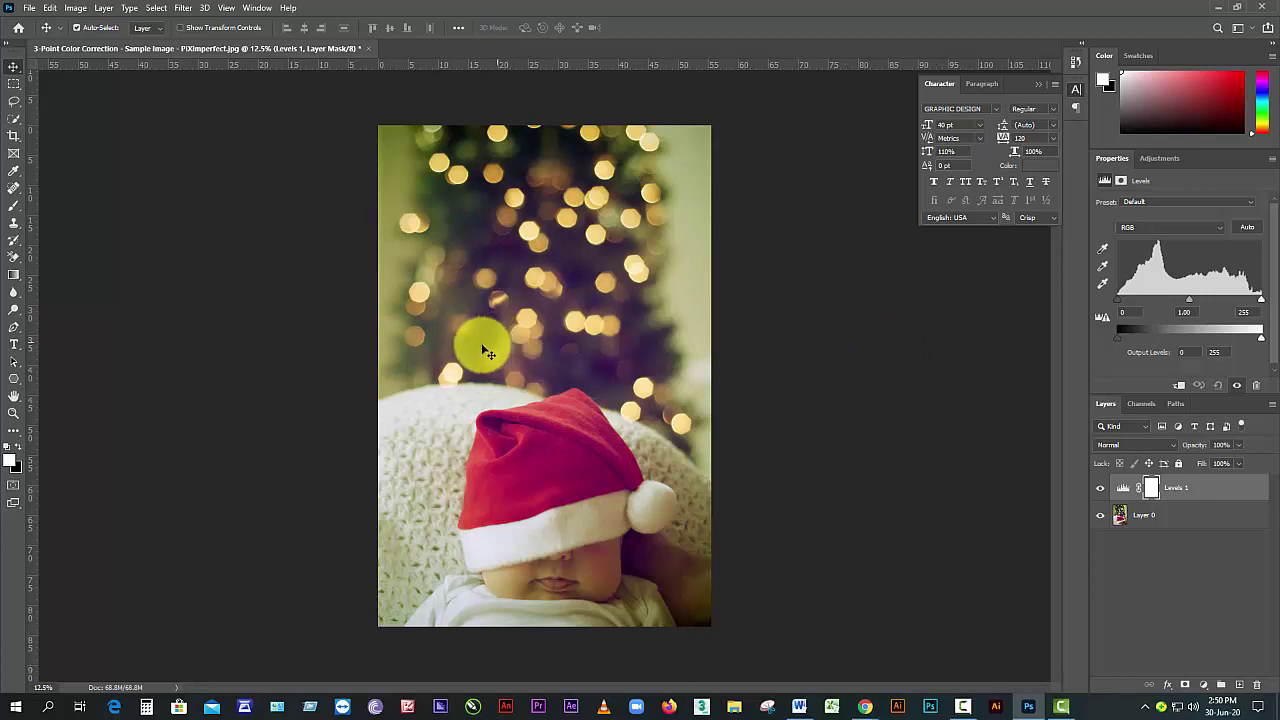
- Delete the Levels adjustment layer together with its layer mask, leaving only the photo layer
click(1136, 520)
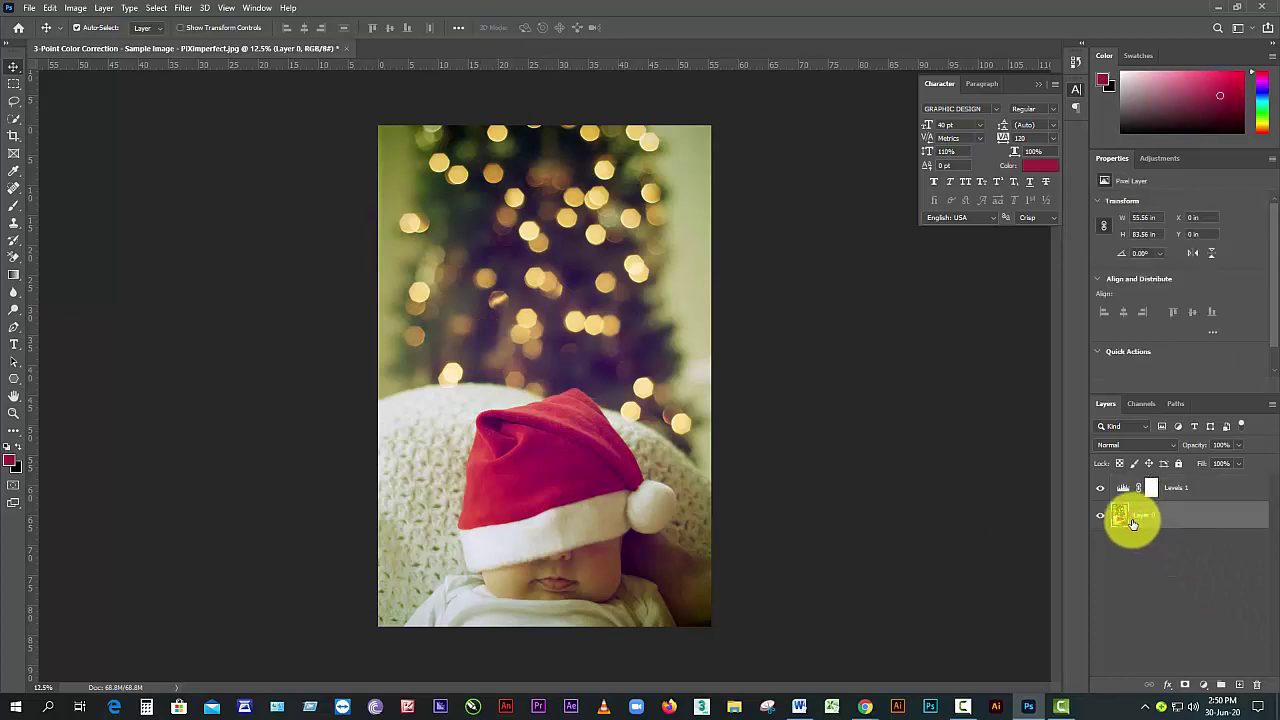
click(1150, 487)
click(1157, 500)
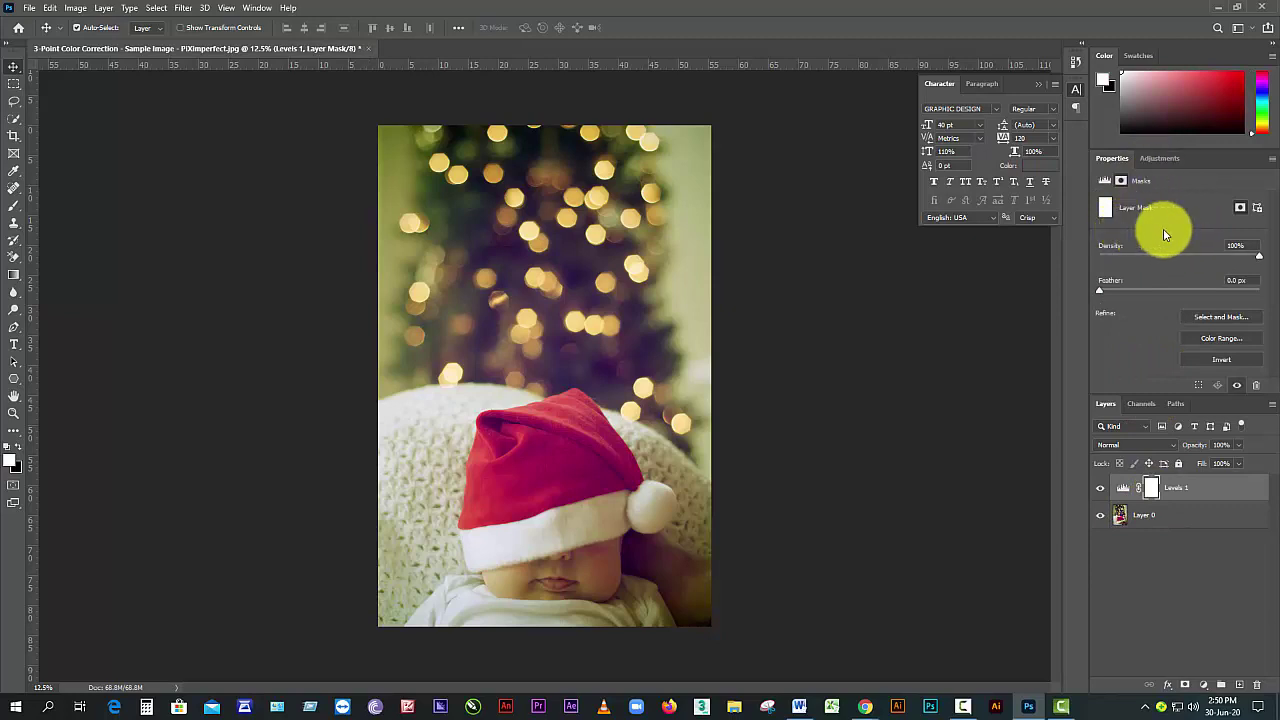
click(1150, 158)
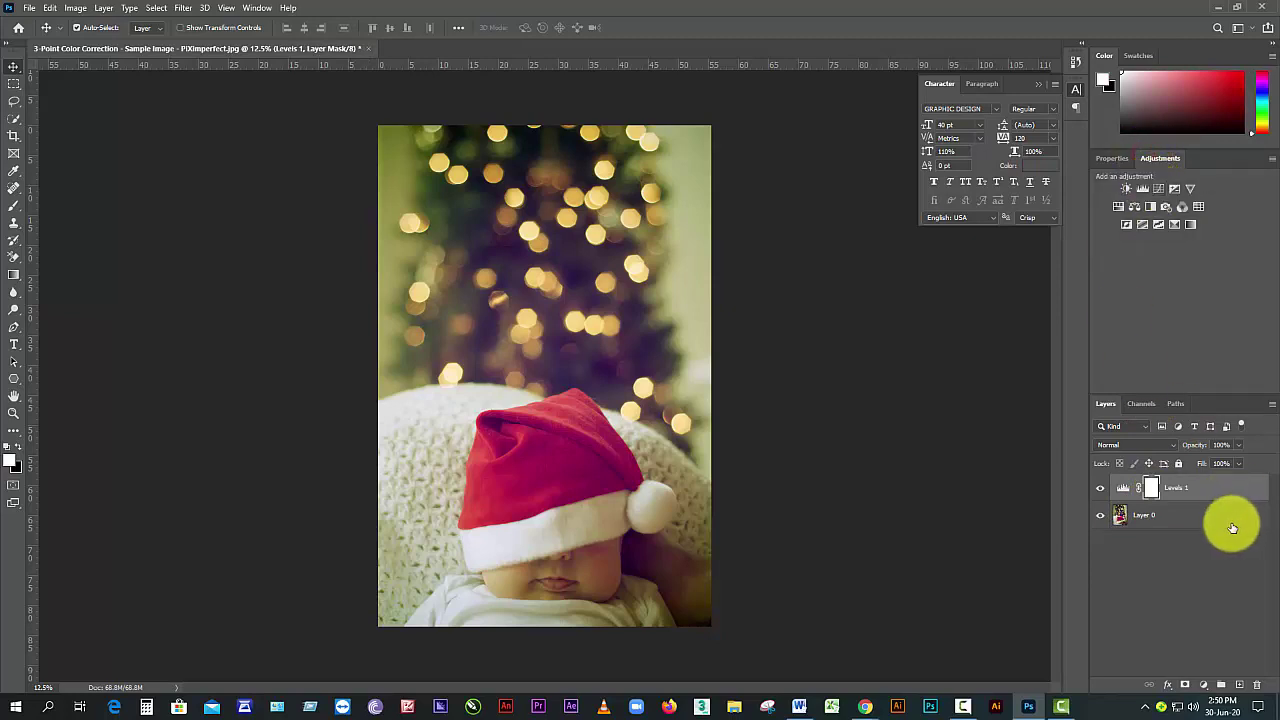
click(1257, 686)
click(577, 262)
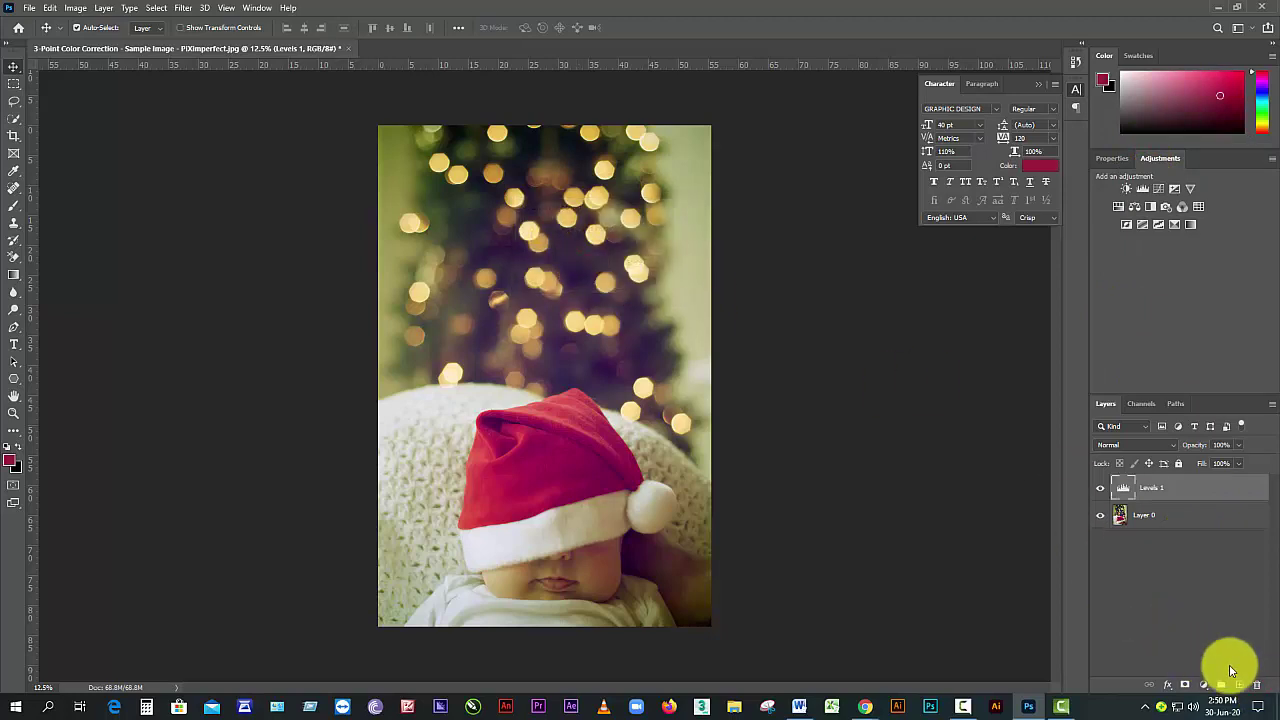
click(1257, 685)
click(595, 262)
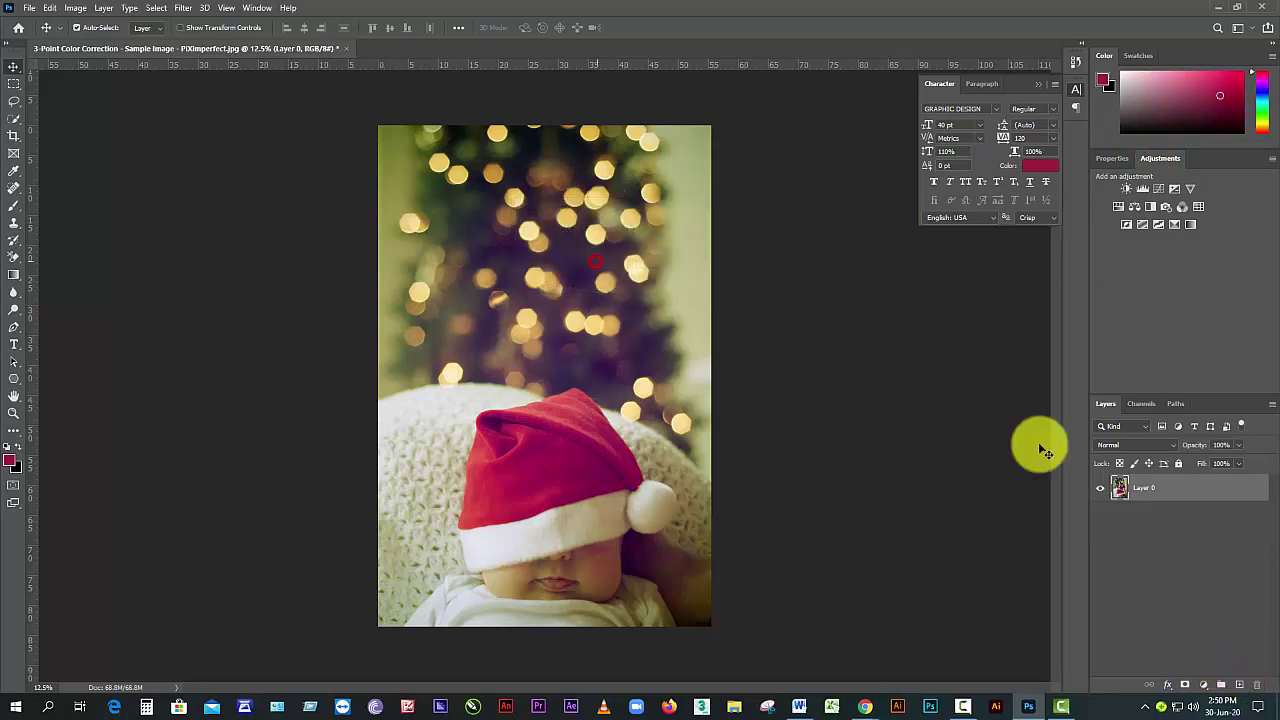
- Add a new Levels adjustment layer above the photo and apply its automatic correction
click(1143, 189)
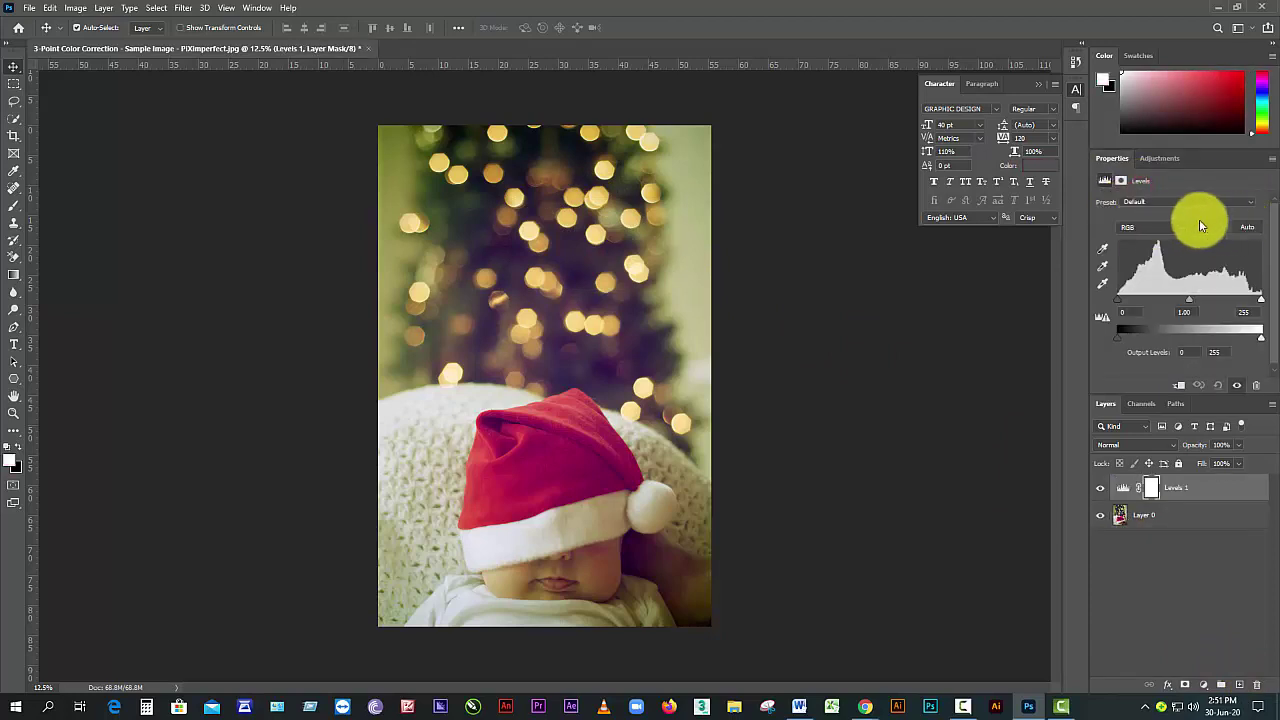
click(1247, 230)
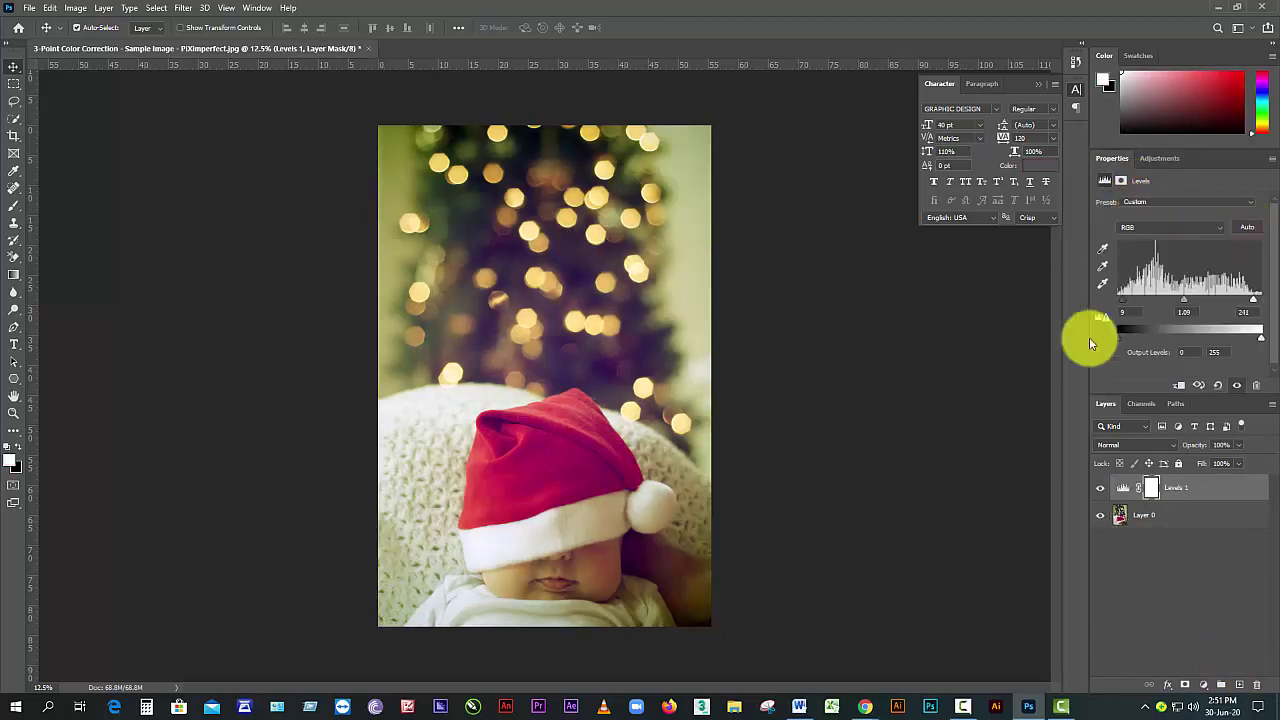
click(1141, 520)
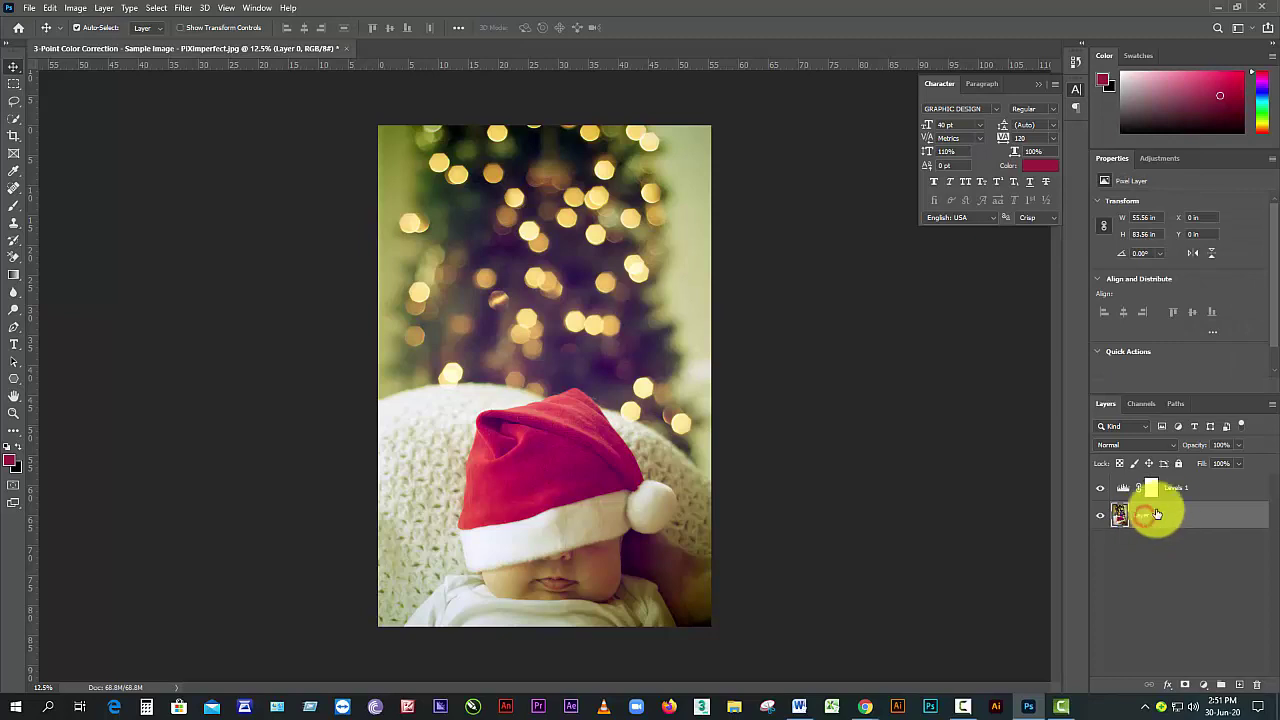
click(1168, 490)
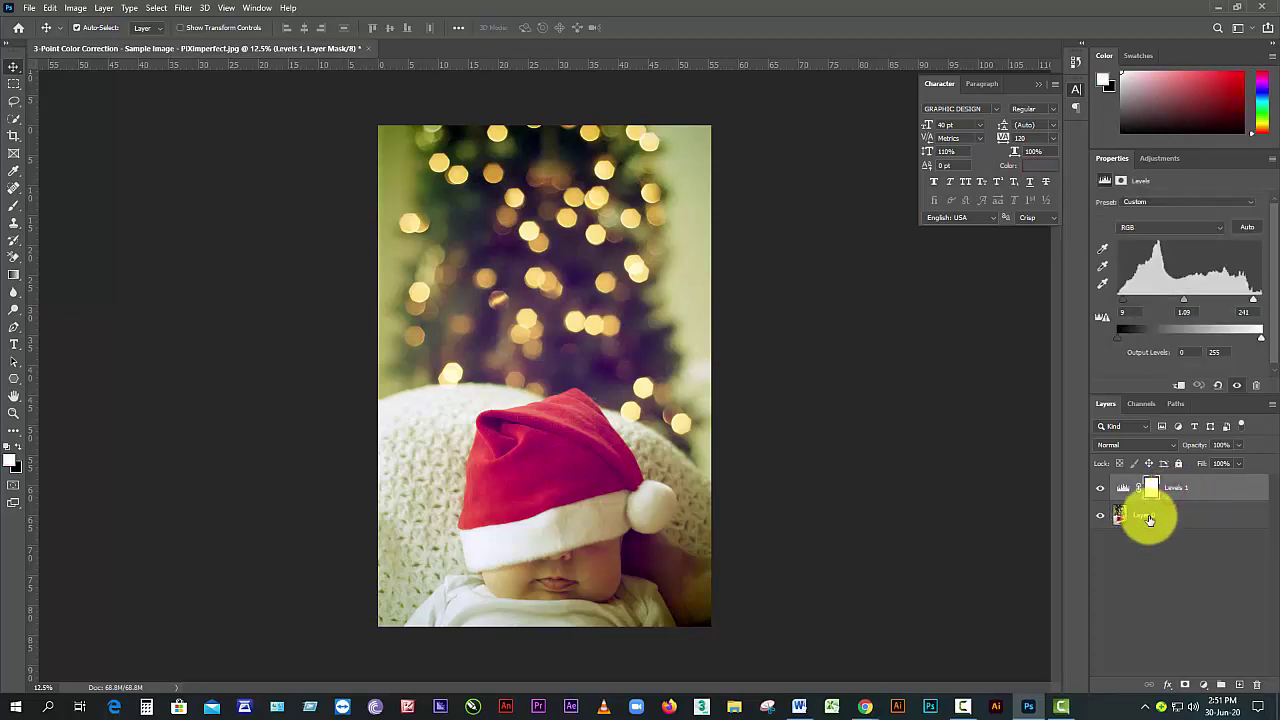
- Duplicate the photo layer and move the copy above the Levels adjustment layer
click(1148, 519)
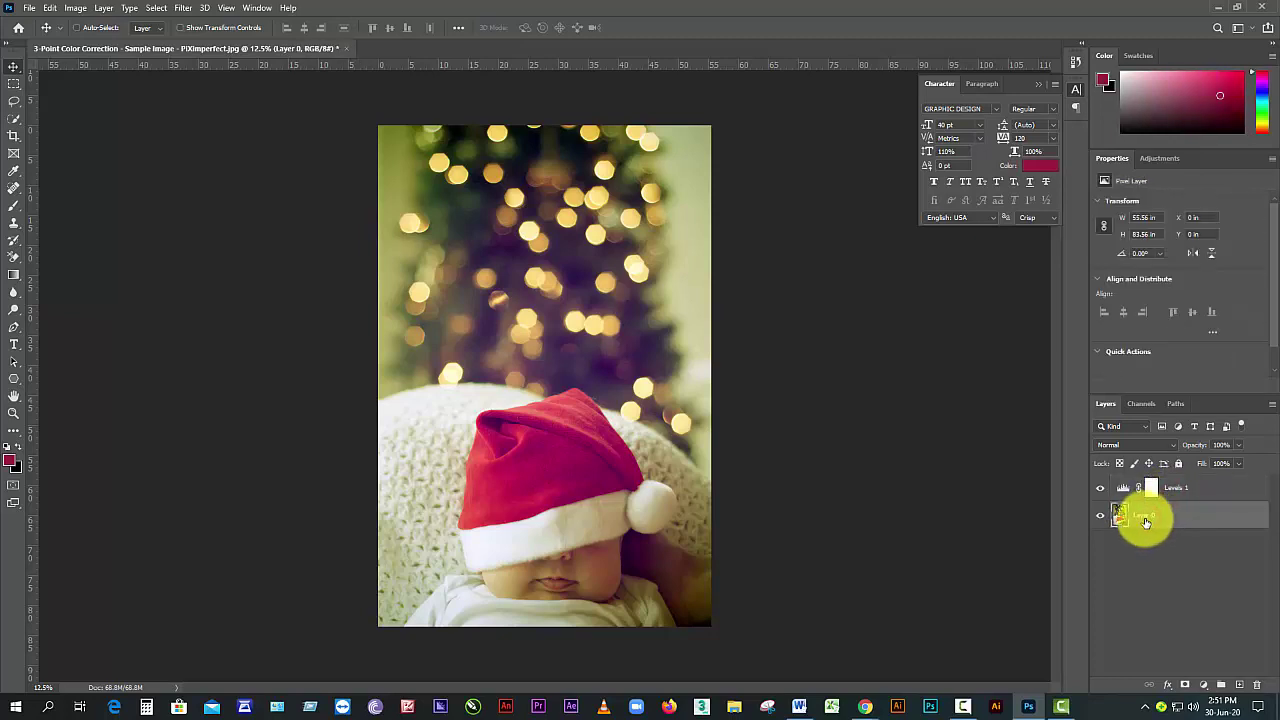
key(ctrl+j)
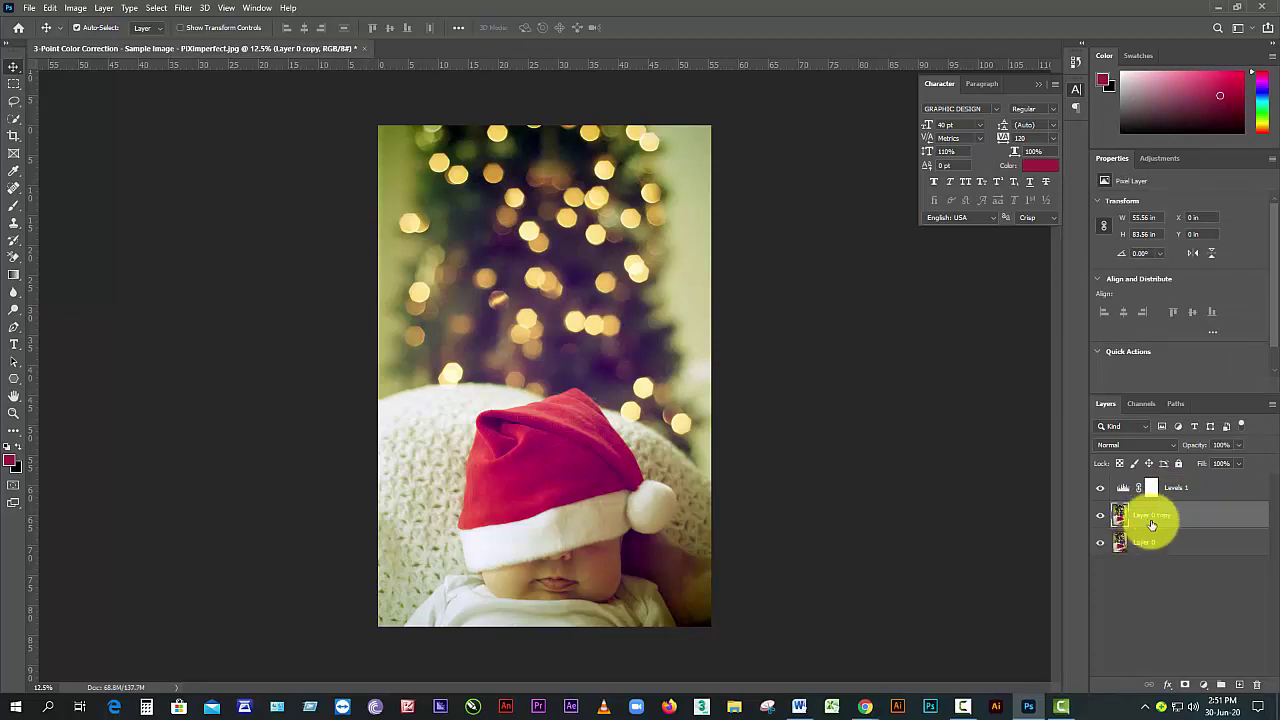
drag(1149, 517, 1147, 488)
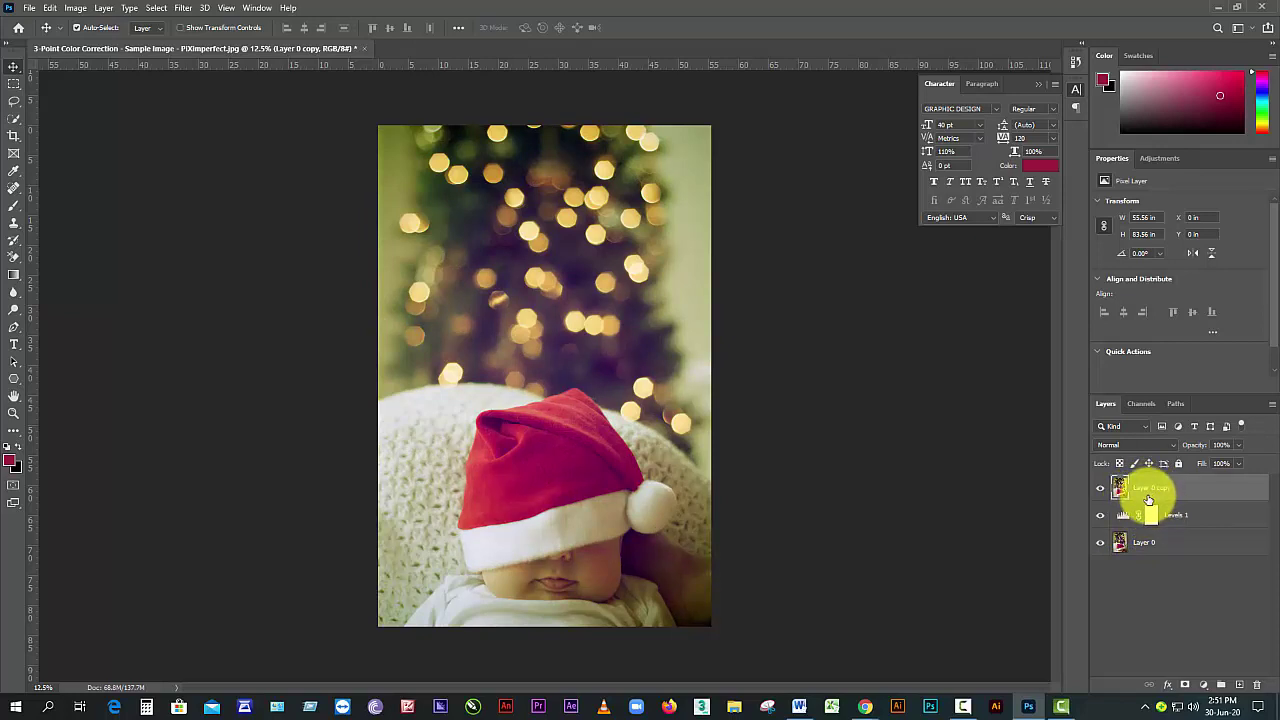
- Toggle the layers' visibility to compare the photo copy with the corrected image, and move the Levels layer above the copy
click(1100, 514)
click(1100, 542)
click(1100, 514)
click(1100, 488)
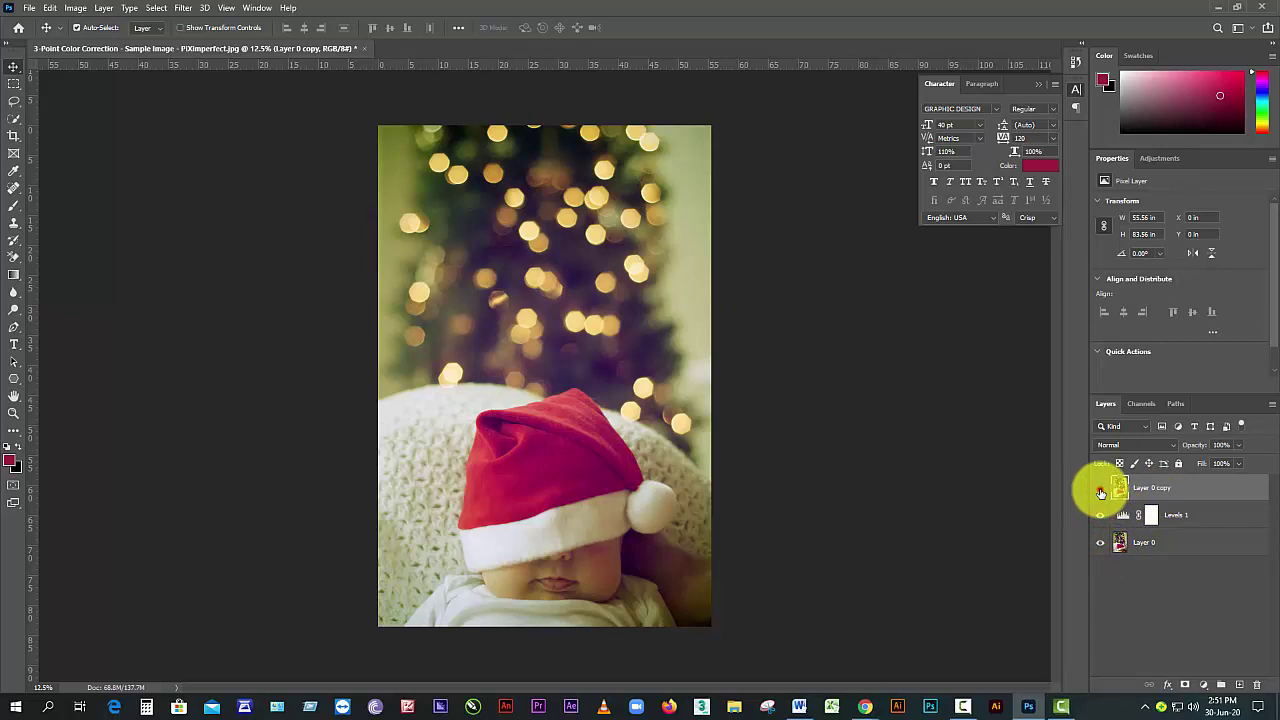
click(1100, 490)
click(1100, 490)
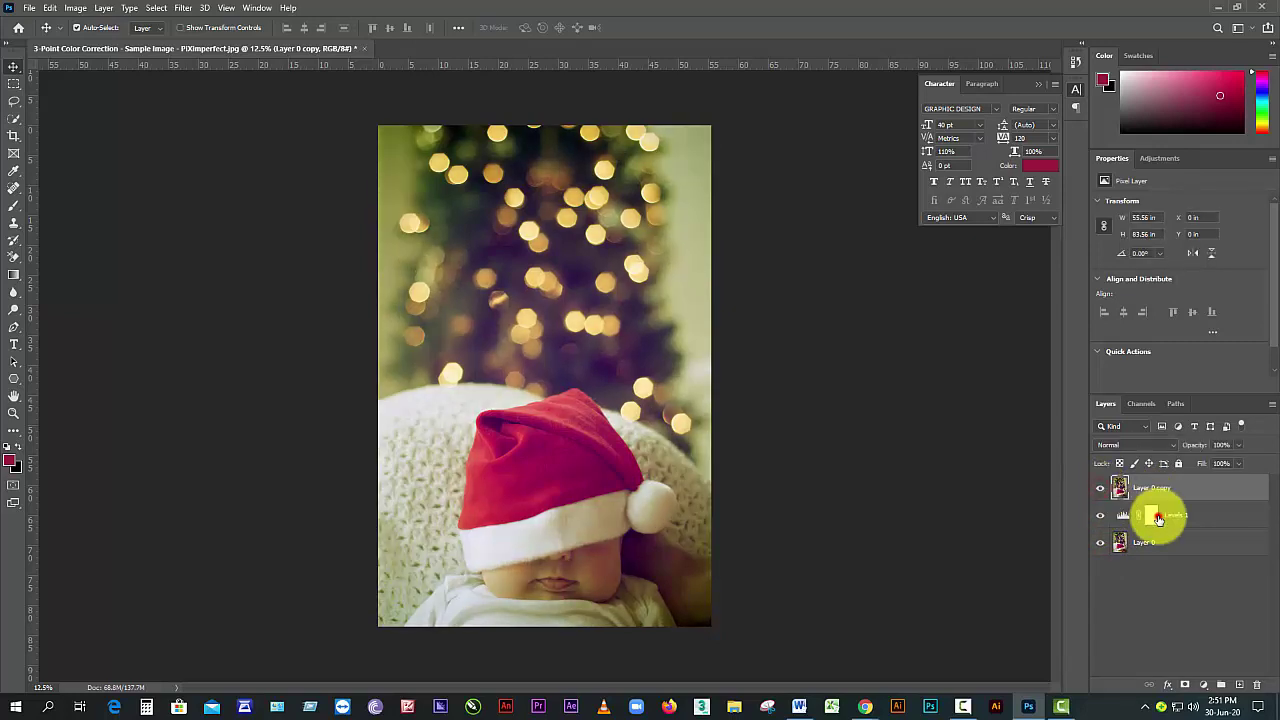
drag(1154, 514, 1160, 487)
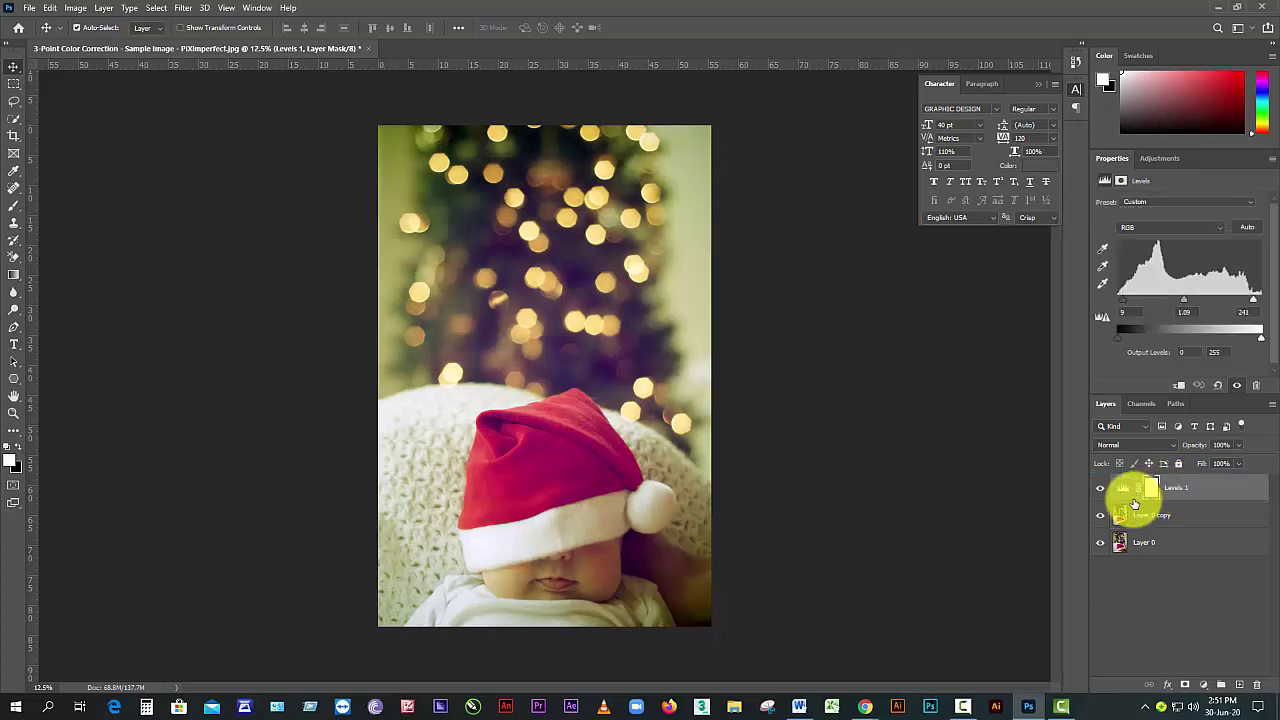
- Try a Brightness/Contrast adjustment layer between the two photo layers with brightness 26 and contrast 59, and delete it
click(1156, 518)
click(1143, 541)
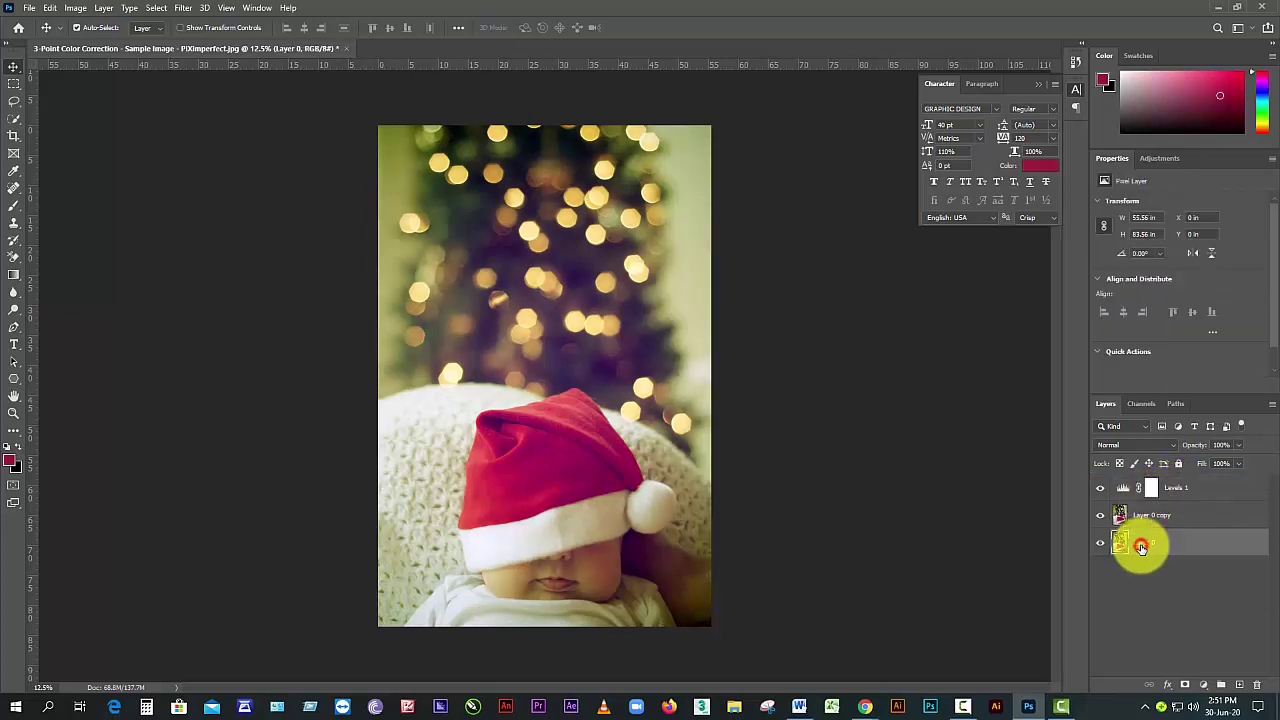
click(1140, 515)
click(1143, 540)
click(1160, 158)
click(1125, 190)
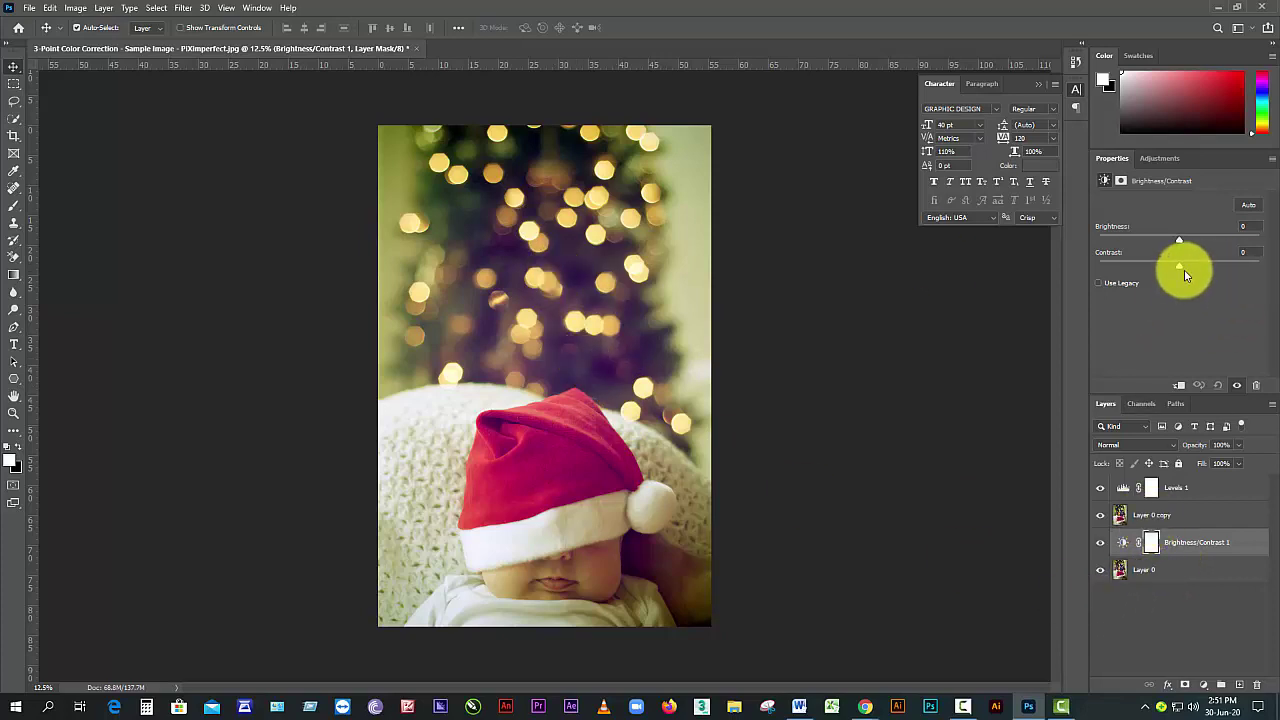
mouse_move(1184, 270)
mouse_down()
mouse_move(1223, 257)
mouse_move(1134, 269)
mouse_move(1226, 265)
mouse_move(1223, 237)
mouse_move(1137, 251)
mouse_move(1238, 254)
mouse_move(1193, 262)
mouse_up()
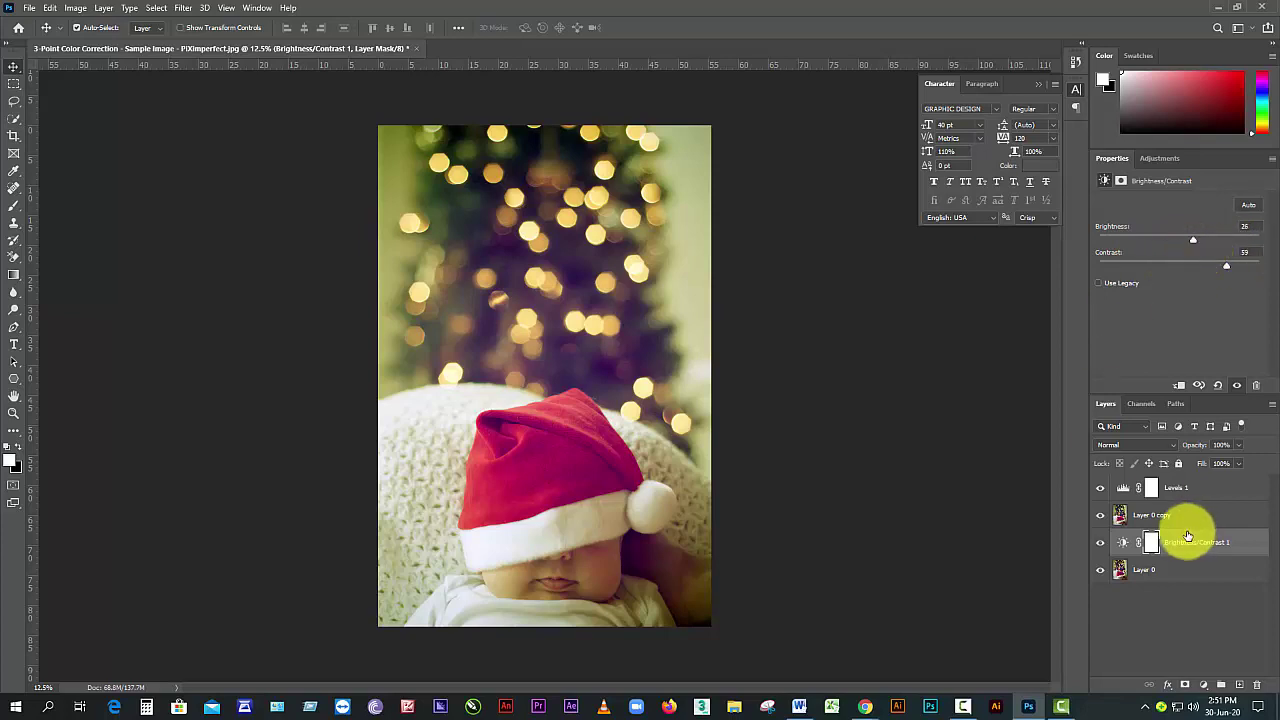
key(Delete)
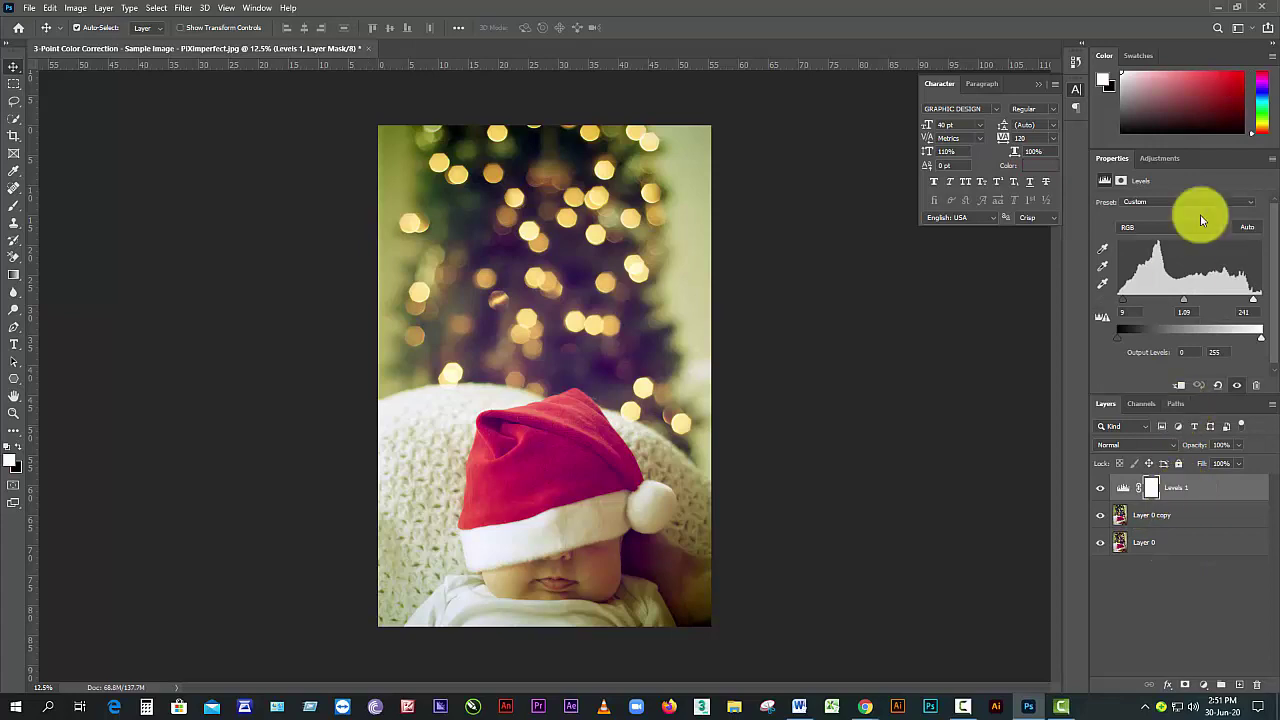
- Add a Brightness/Contrast adjustment layer above the Levels layer with brightness 13 and contrast 8
click(1162, 158)
click(1124, 188)
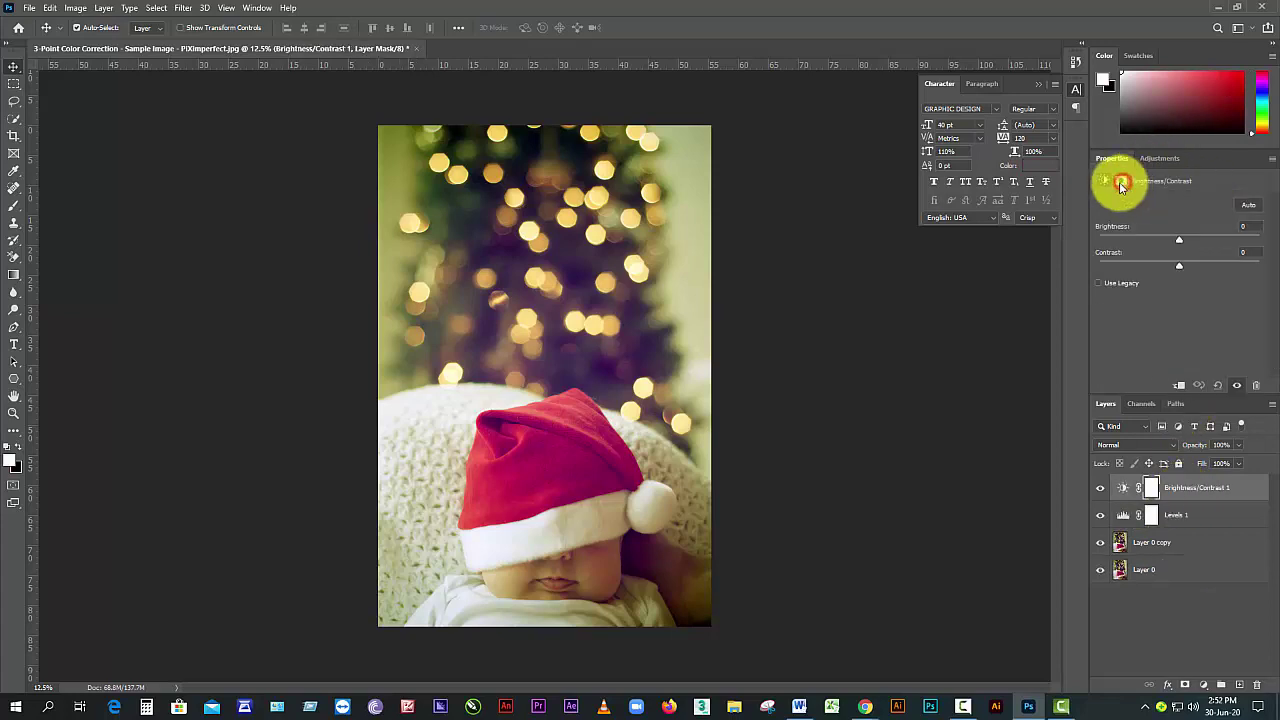
mouse_move(1184, 271)
mouse_down()
mouse_move(1200, 266)
mouse_move(1157, 271)
mouse_move(1230, 280)
mouse_move(1171, 280)
mouse_move(1243, 243)
mouse_move(1184, 246)
mouse_up()
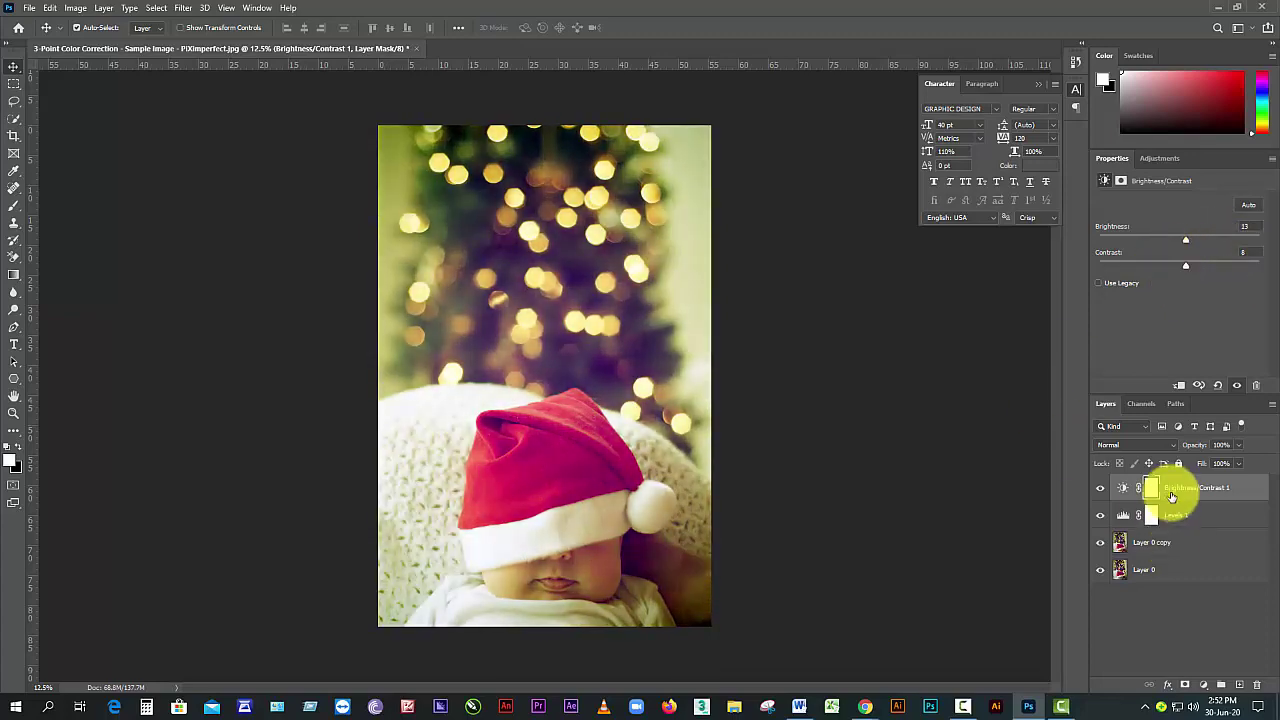
- Move the Brightness/Contrast adjustment layer between the photo copy and the original photo layer
click(1145, 576)
click(1145, 543)
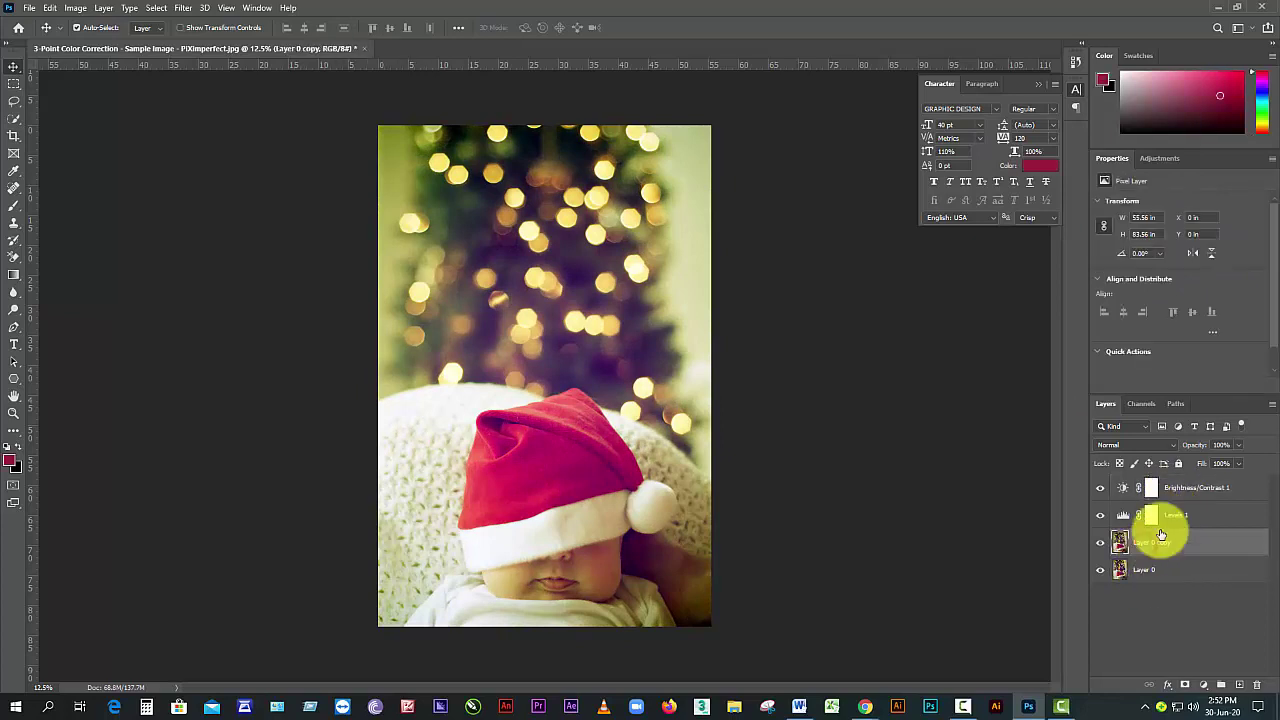
drag(1168, 487, 1151, 563)
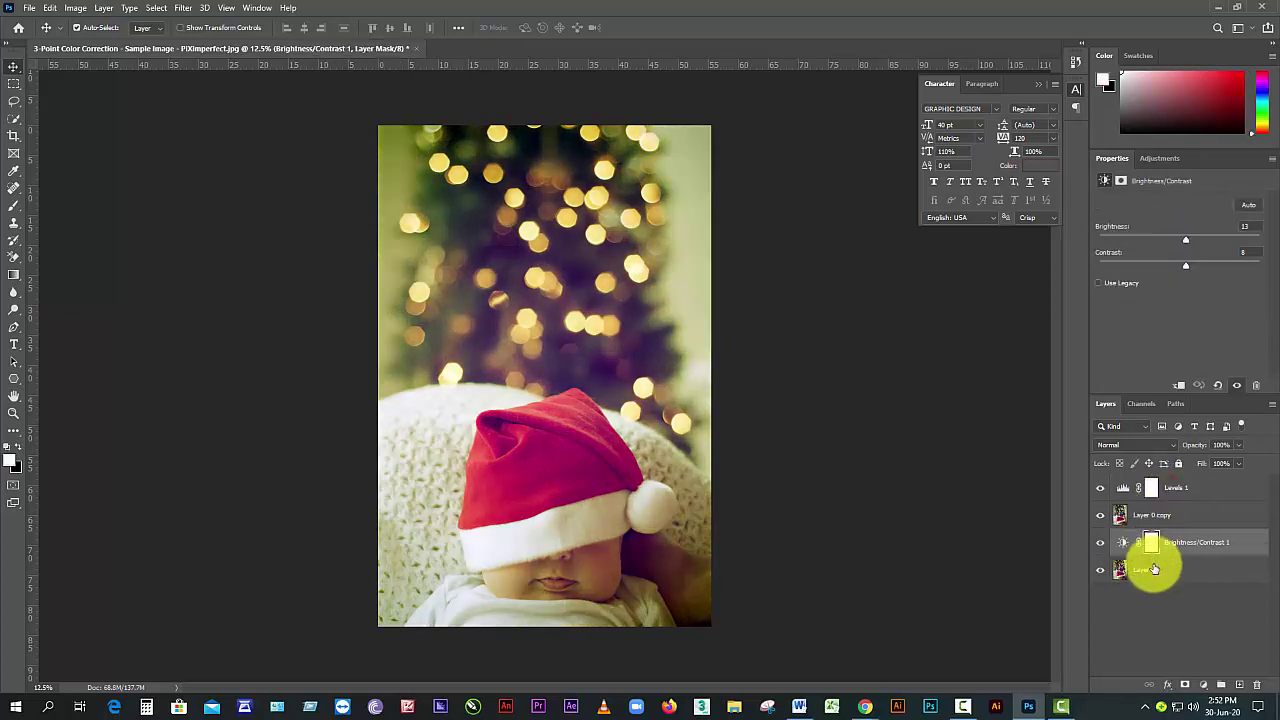
click(1145, 518)
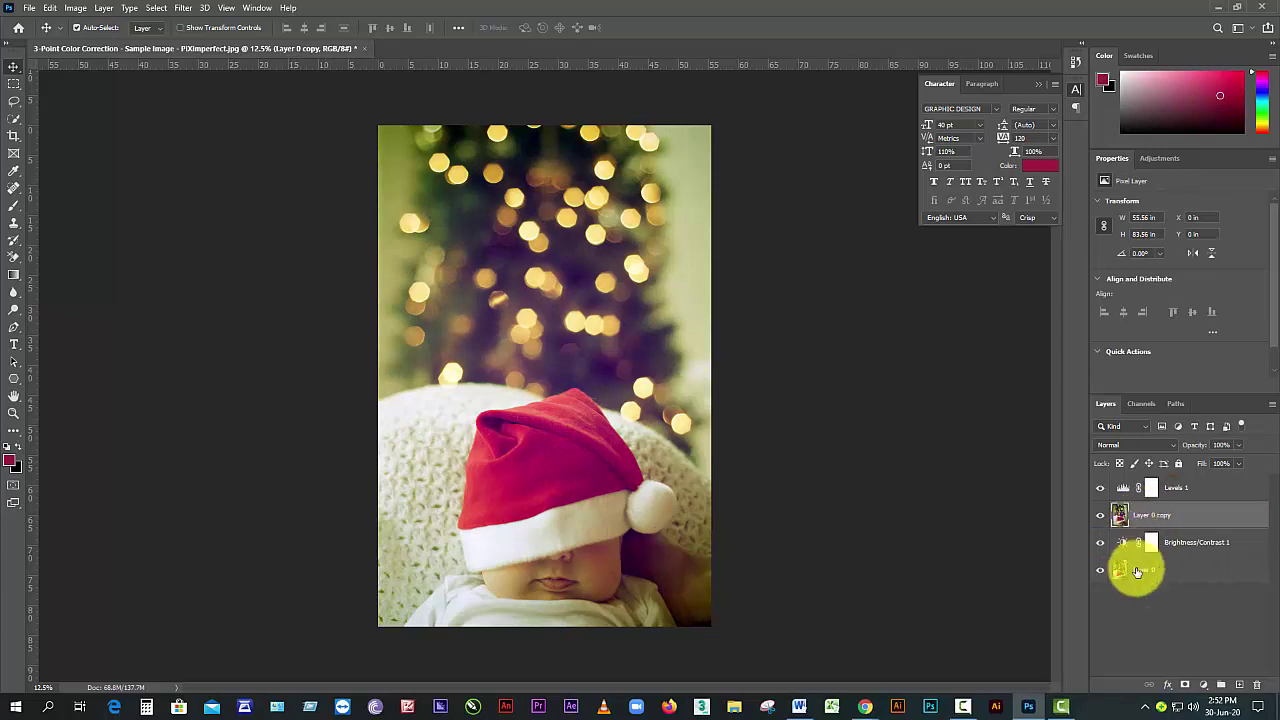
click(1135, 566)
click(1140, 517)
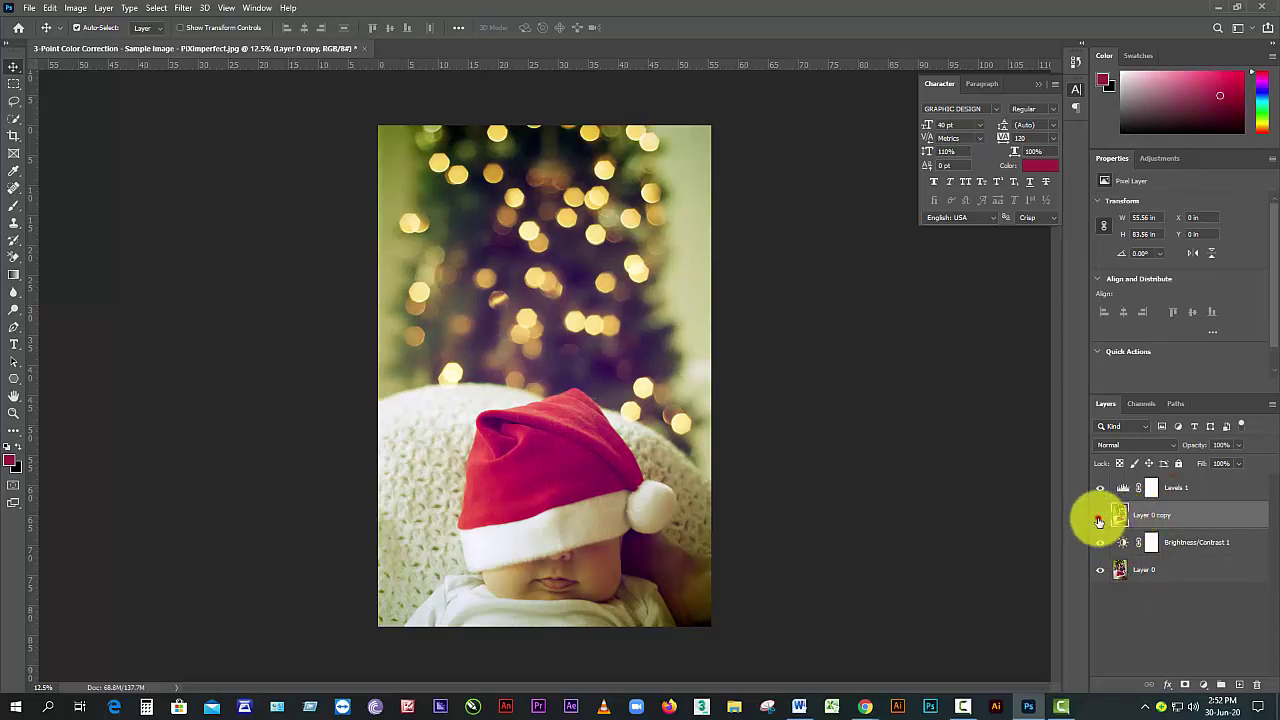
- Hide the photo copy and set the Brightness/Contrast layer's brightness to -49
click(1100, 515)
click(1181, 549)
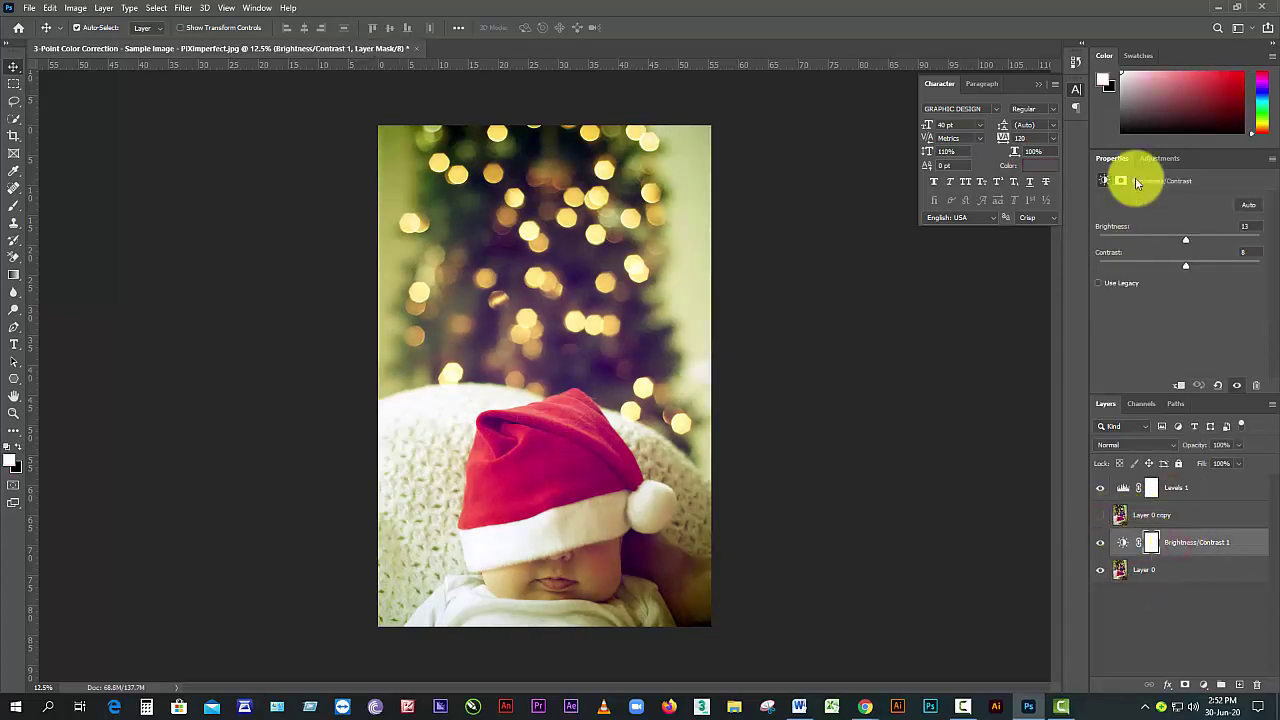
drag(1210, 237, 1186, 263)
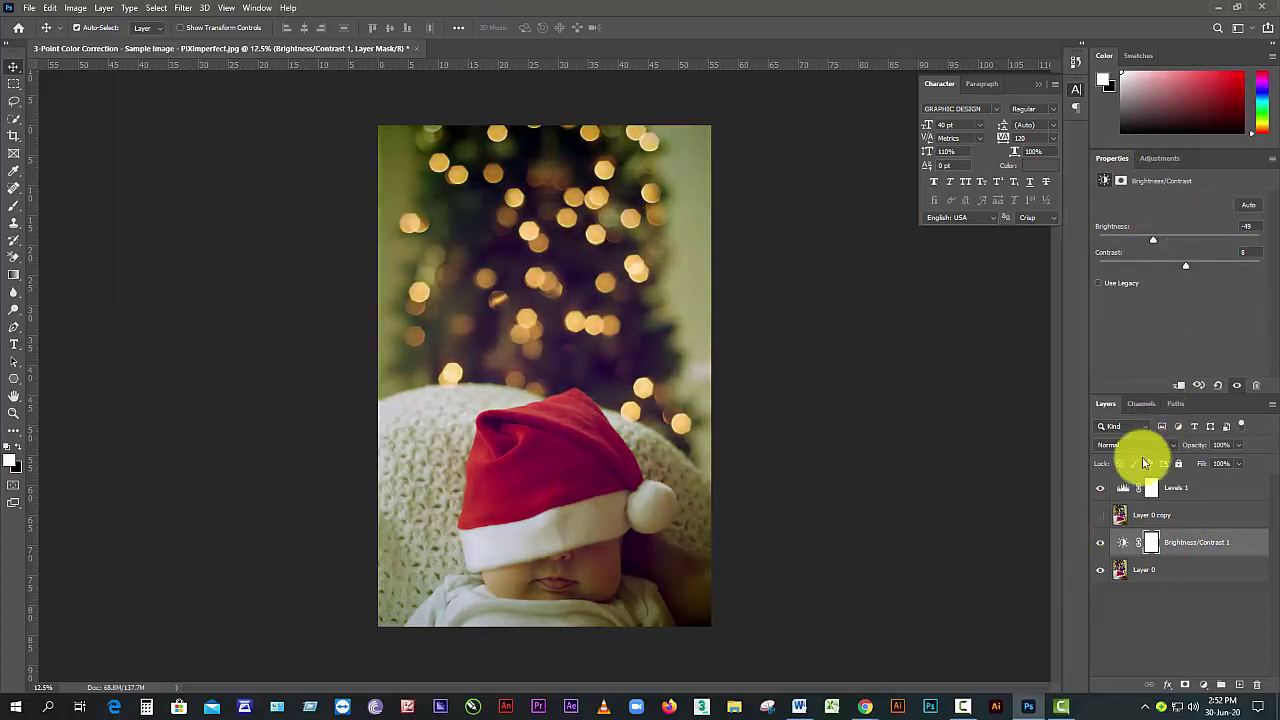
click(1143, 570)
click(1158, 549)
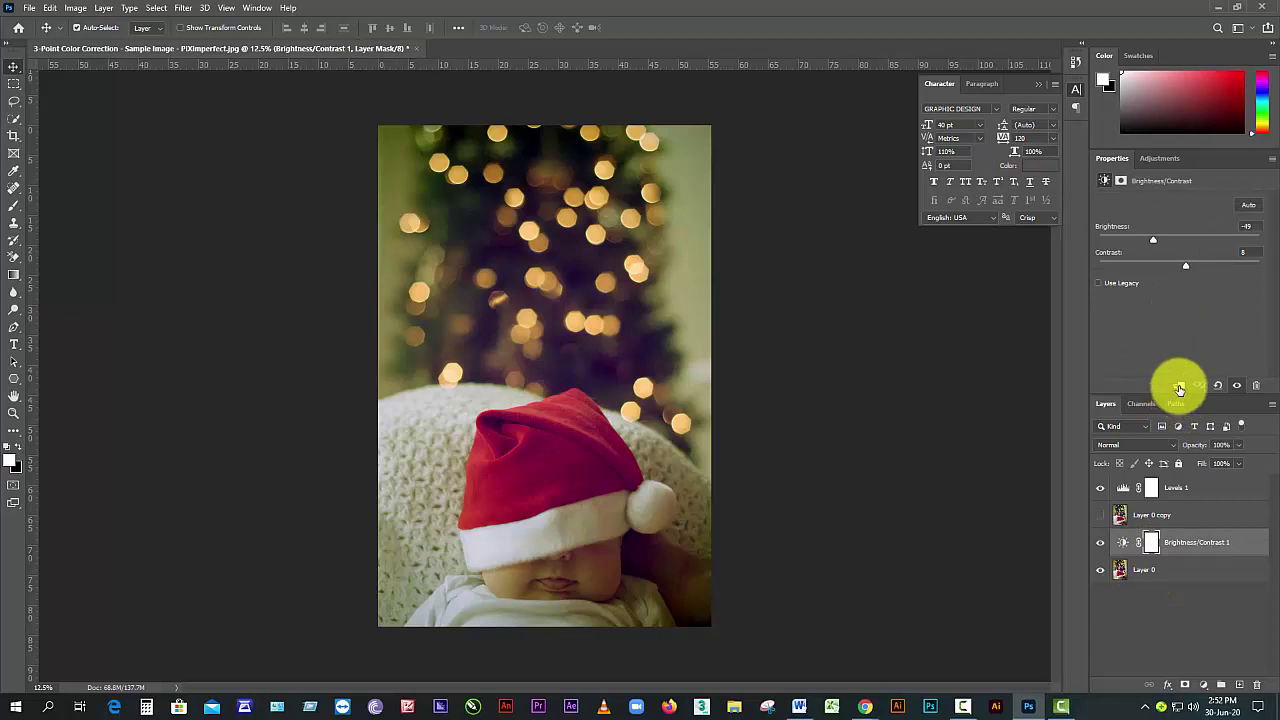
- Show the photo copy again and clip the Levels adjustment layer to it
click(1100, 514)
click(1133, 489)
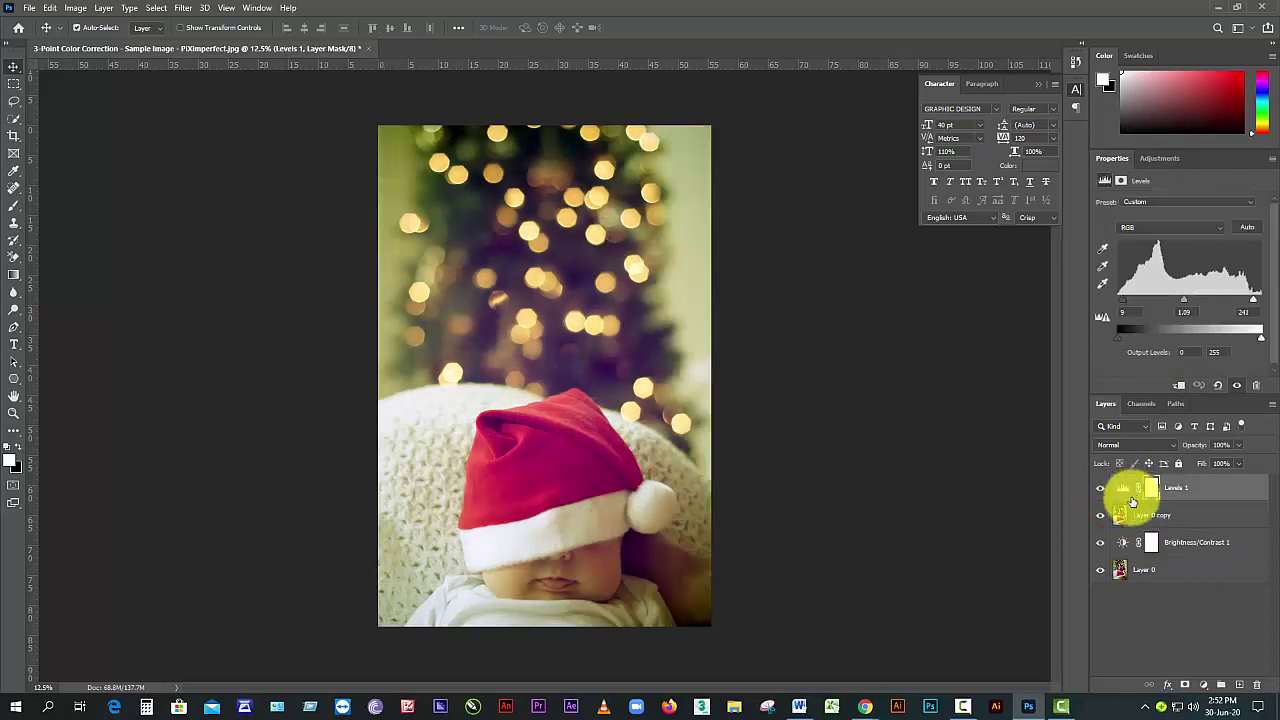
click(1178, 387)
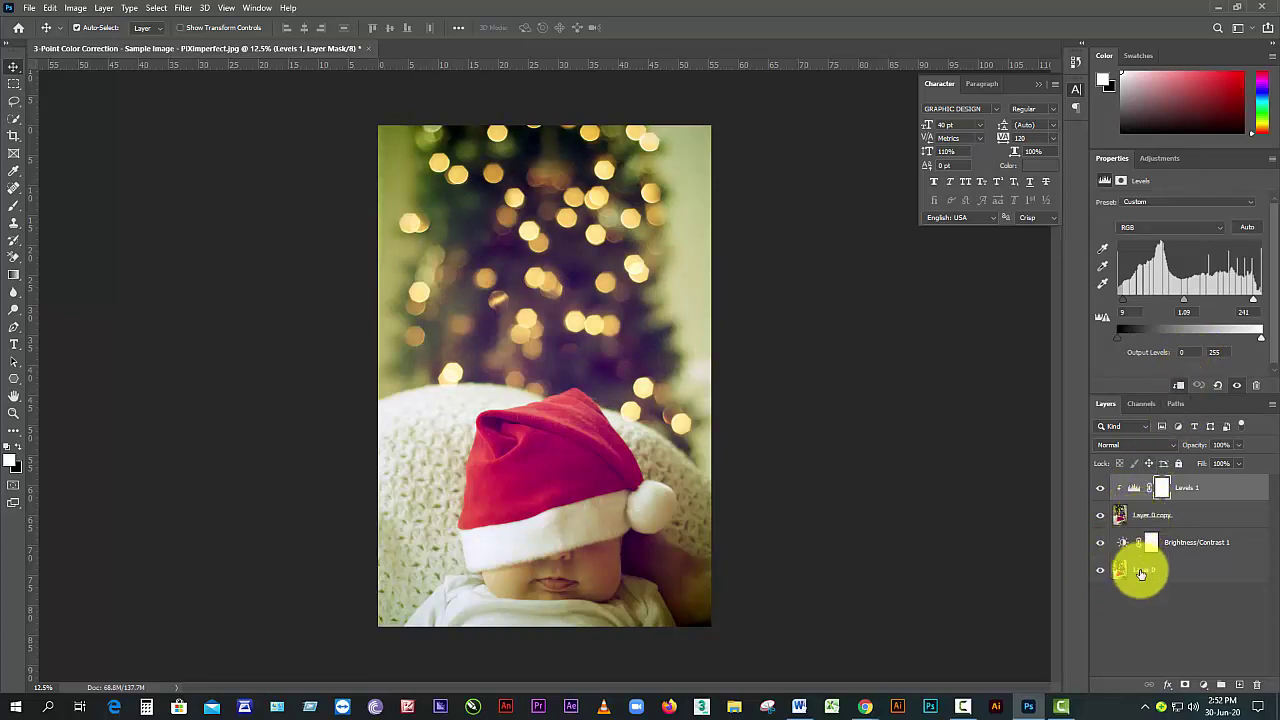
- Delete the Levels adjustment layer and the photo copy
click(1149, 515)
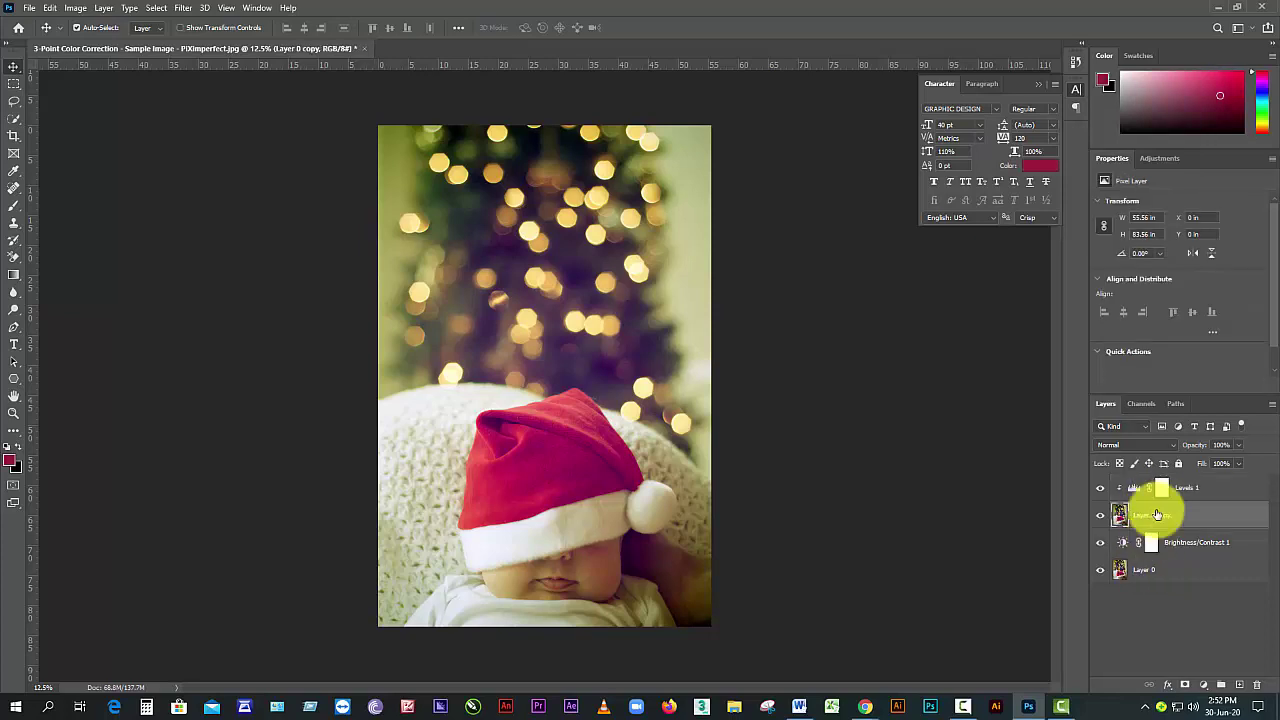
click(1161, 494)
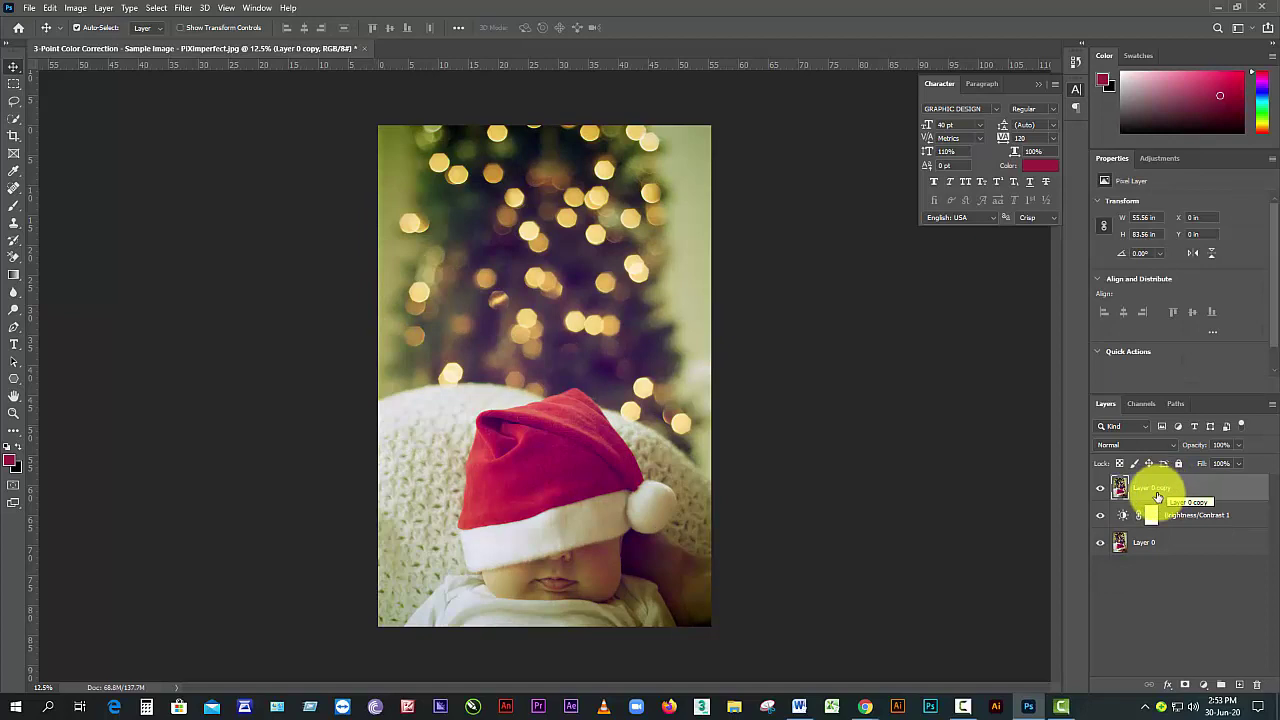
key(Delete)
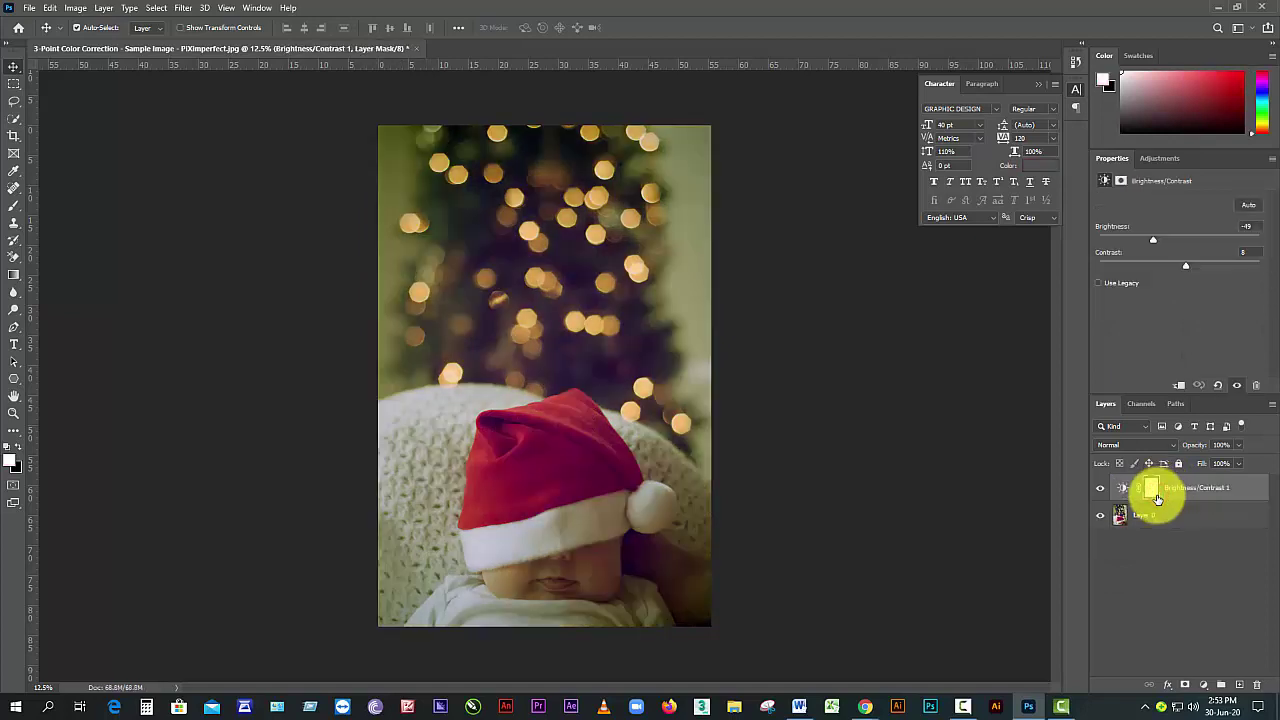
- Place the embedded image man-in-brown-suit-jacket-and-black-cap-sitting-beside-woman-4611700 and scale it to 22.72% at the canvas center
click(30, 10)
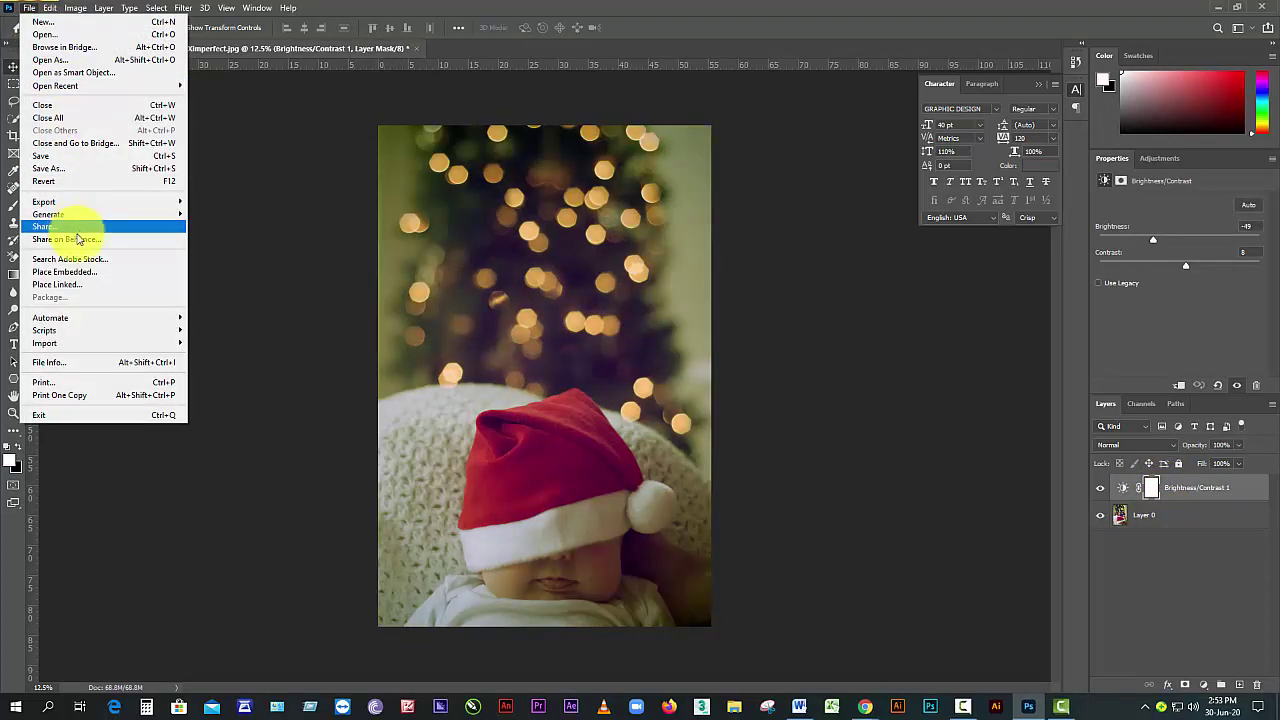
click(85, 274)
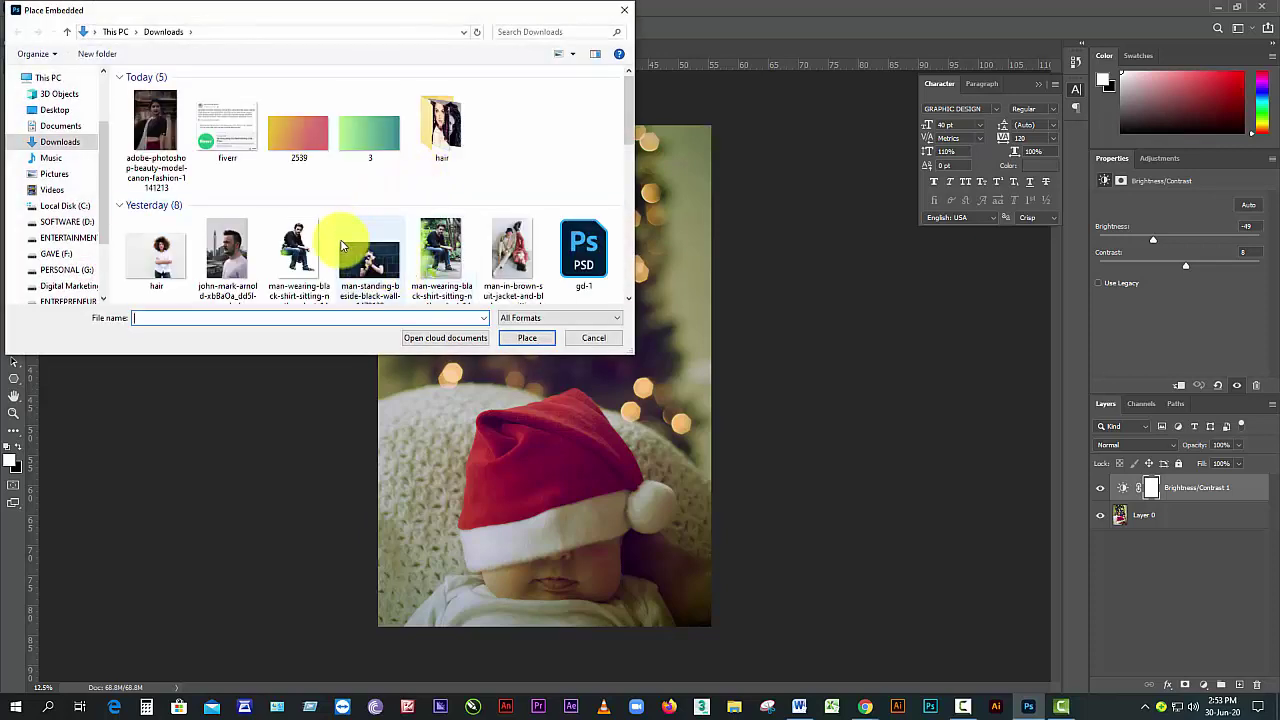
click(513, 245)
click(527, 336)
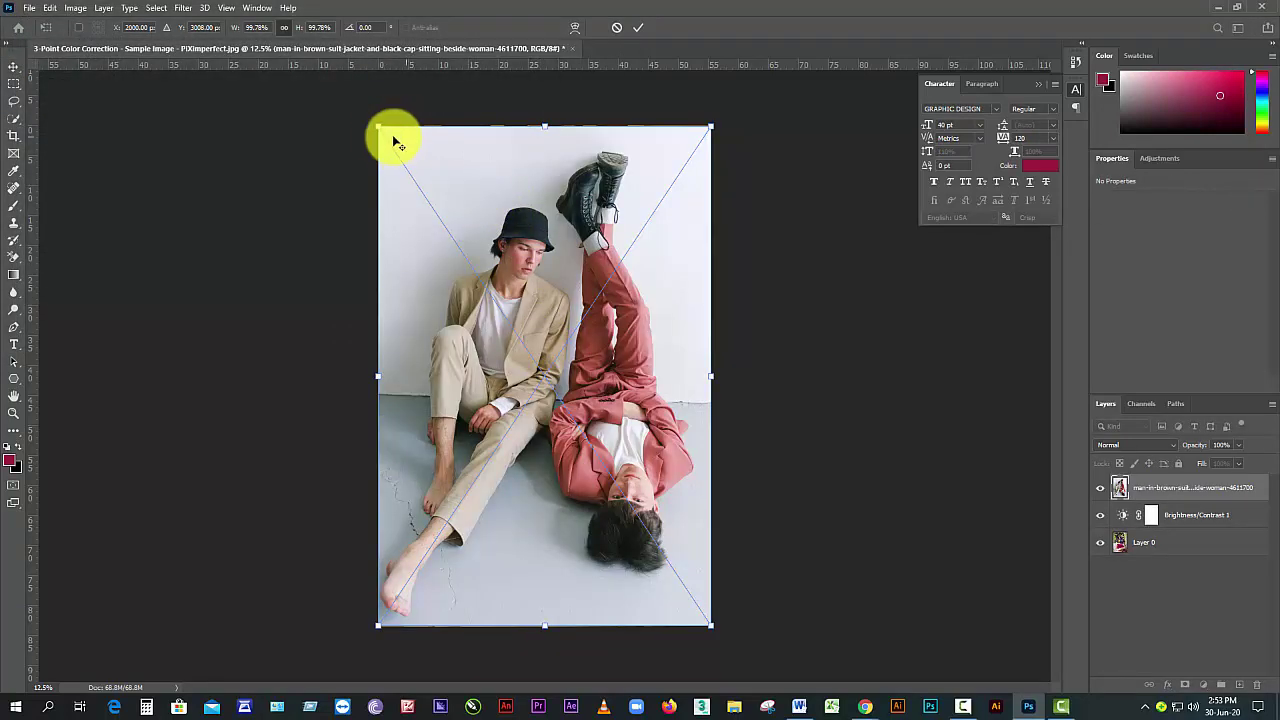
drag(379, 128, 507, 320)
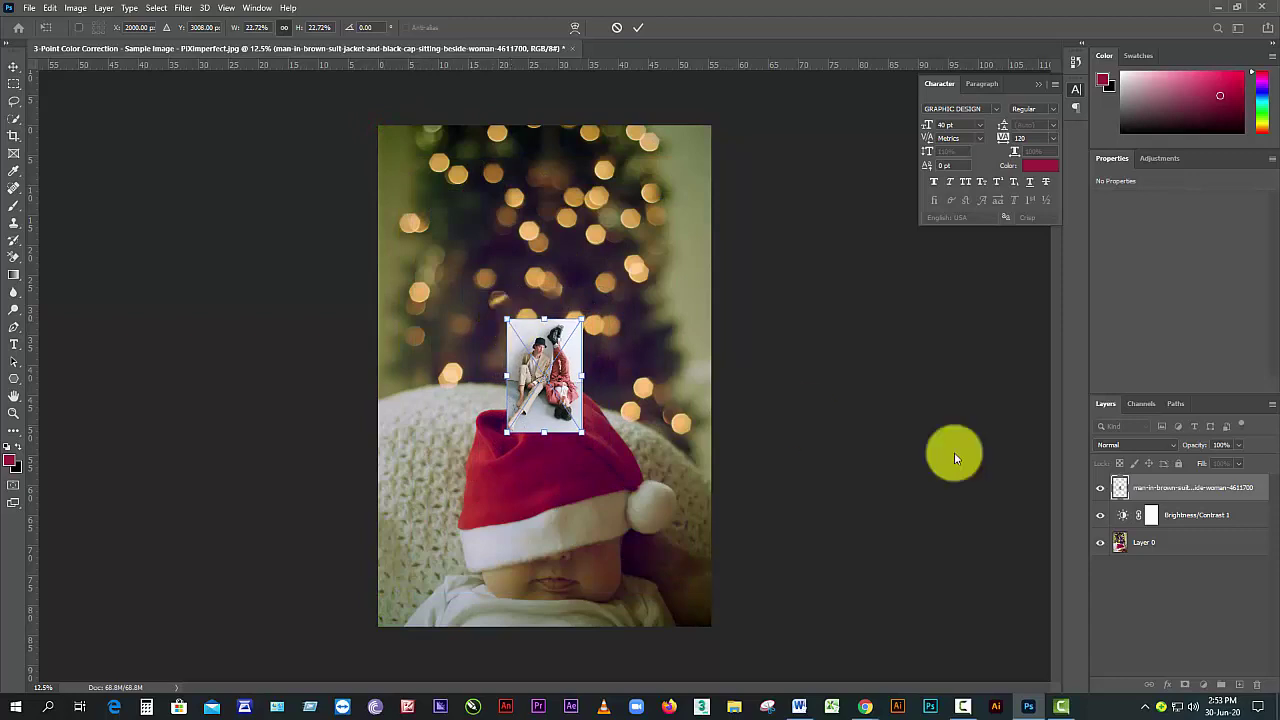
click(638, 27)
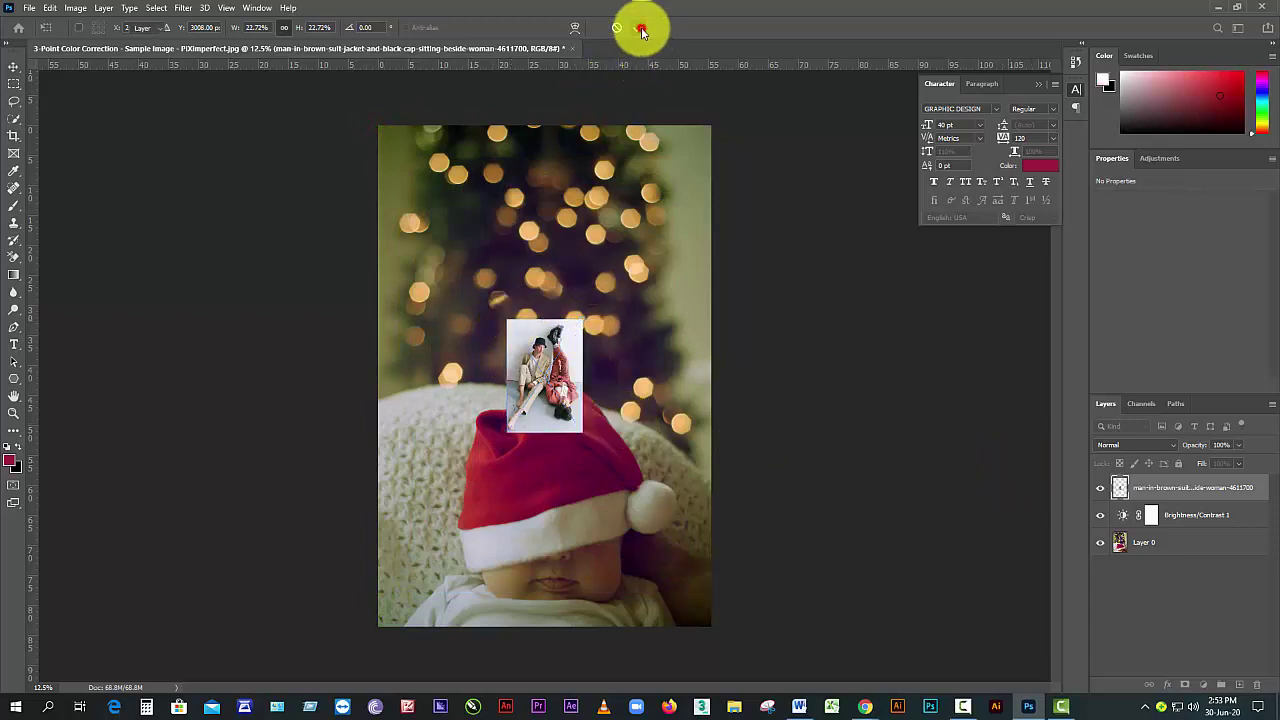
- Add a second Brightness/Contrast adjustment layer above the placed image and set its contrast to 43
click(1163, 491)
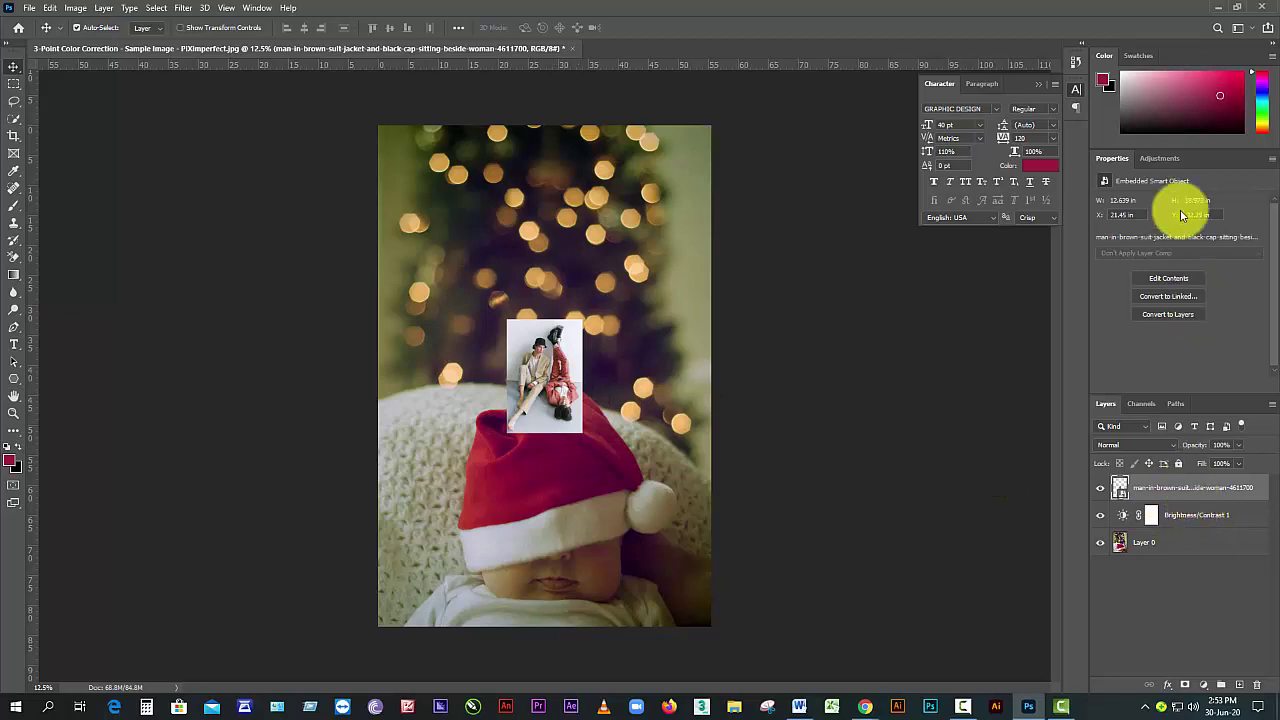
click(1161, 160)
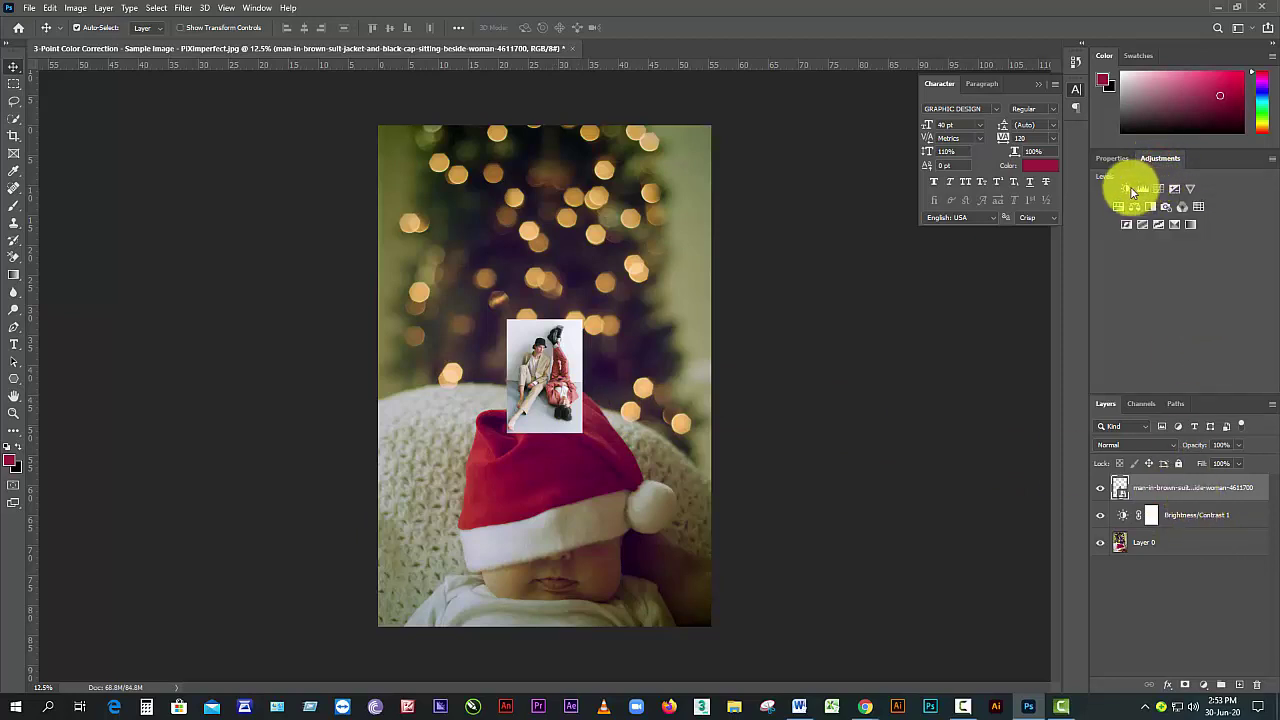
click(1127, 192)
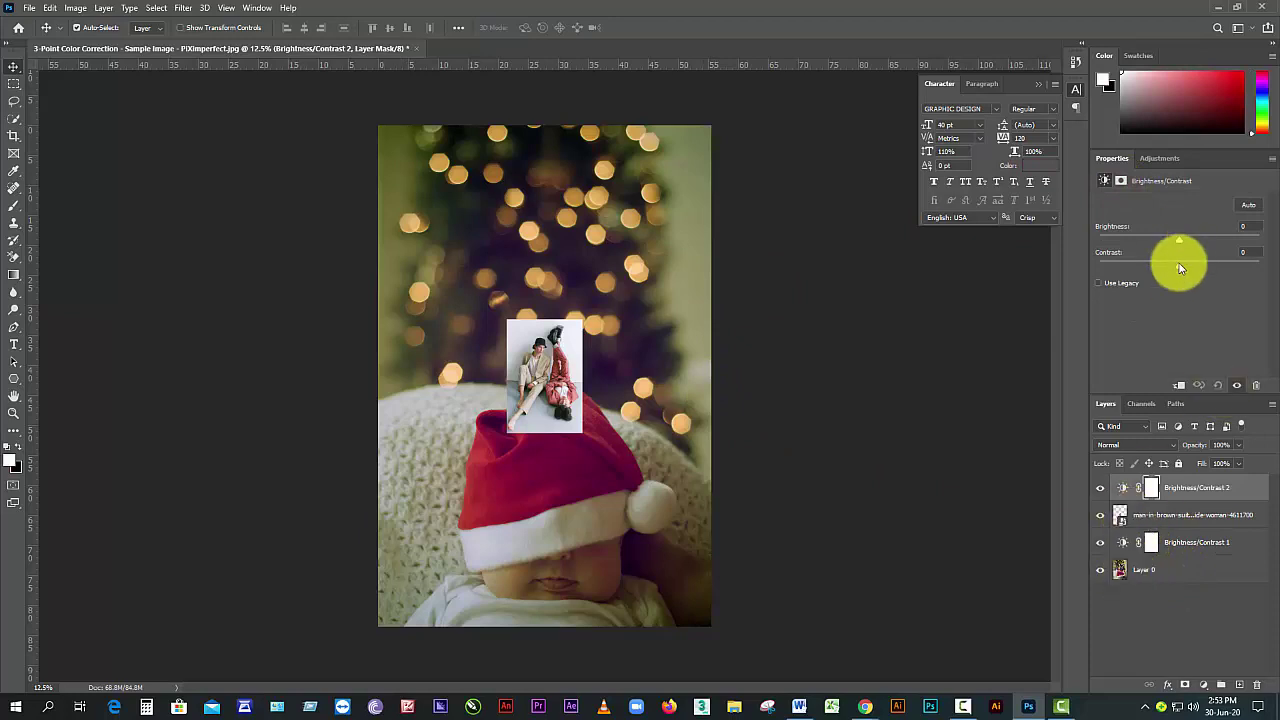
mouse_move(1179, 265)
mouse_down()
mouse_move(1191, 268)
mouse_move(1168, 269)
mouse_up()
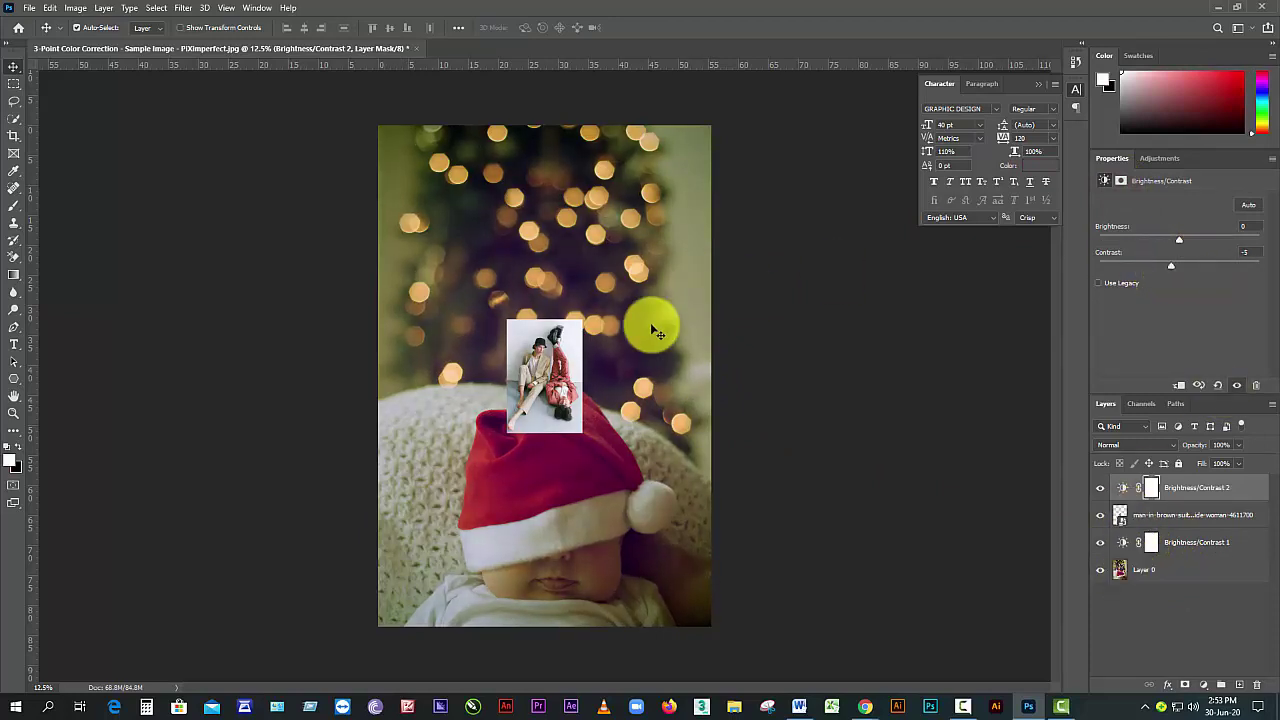
scroll(566, 371, up, 4)
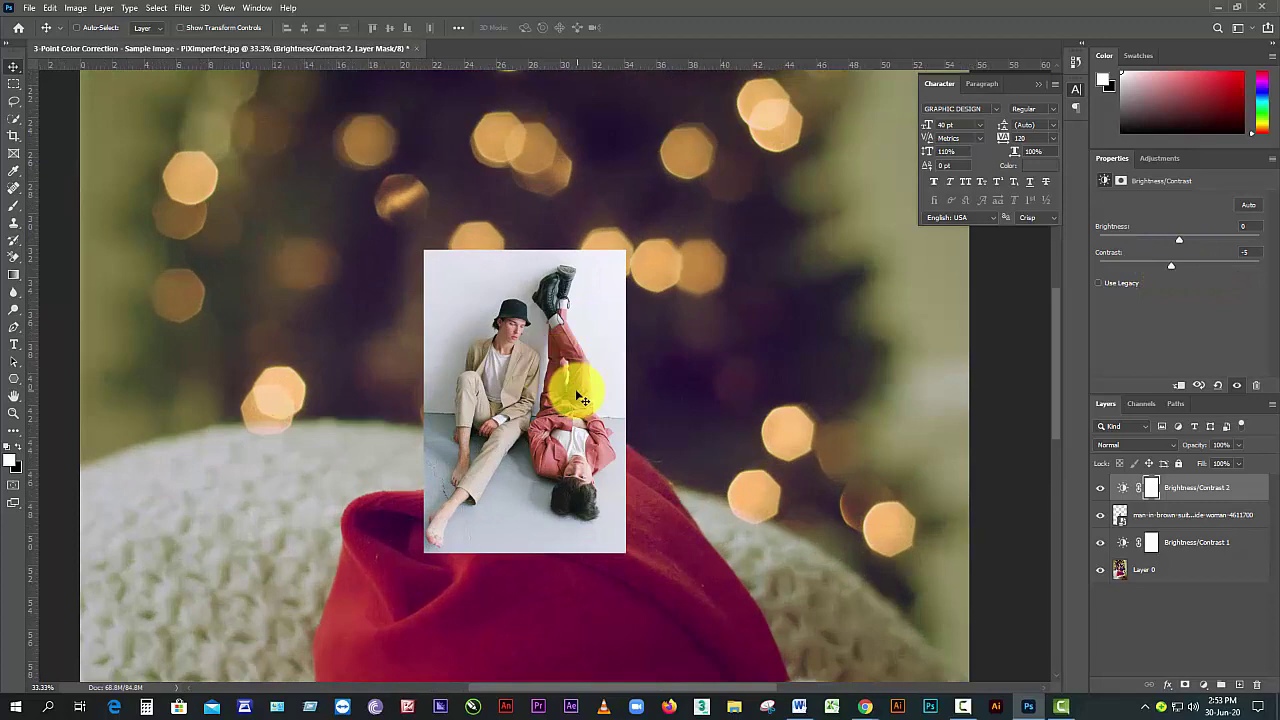
scroll(570, 387, down, 1)
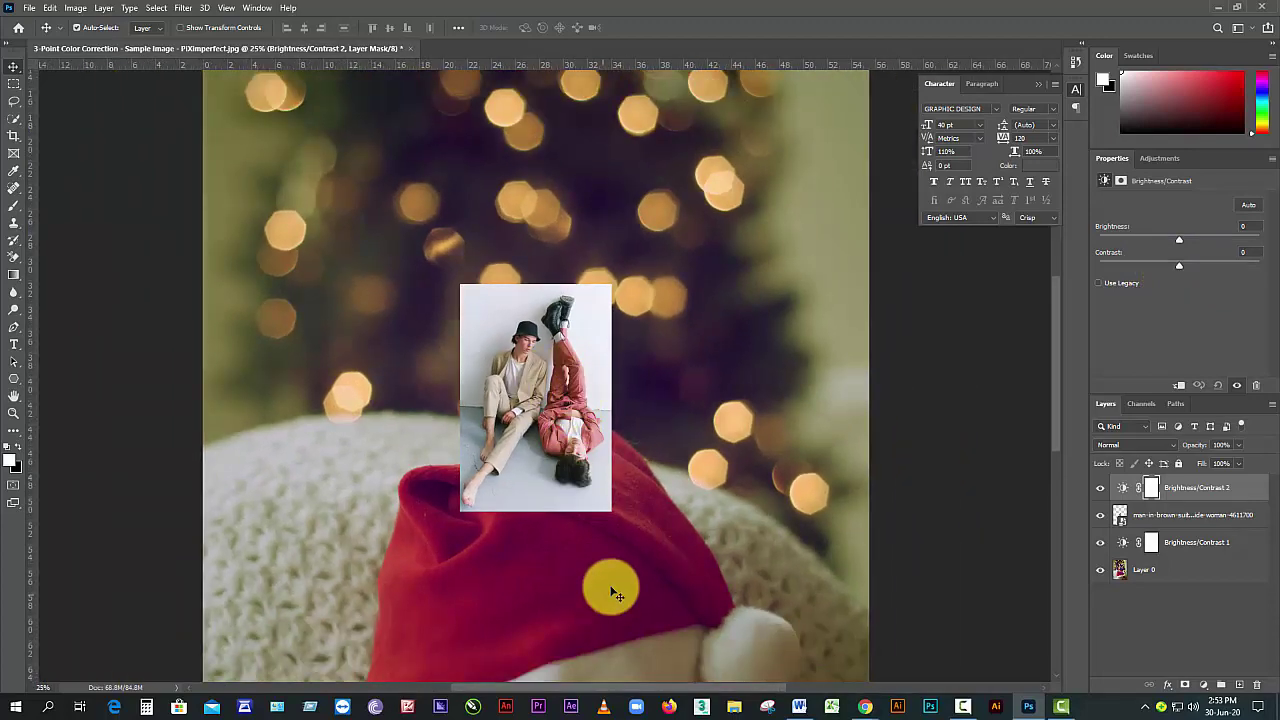
drag(1184, 263, 1216, 289)
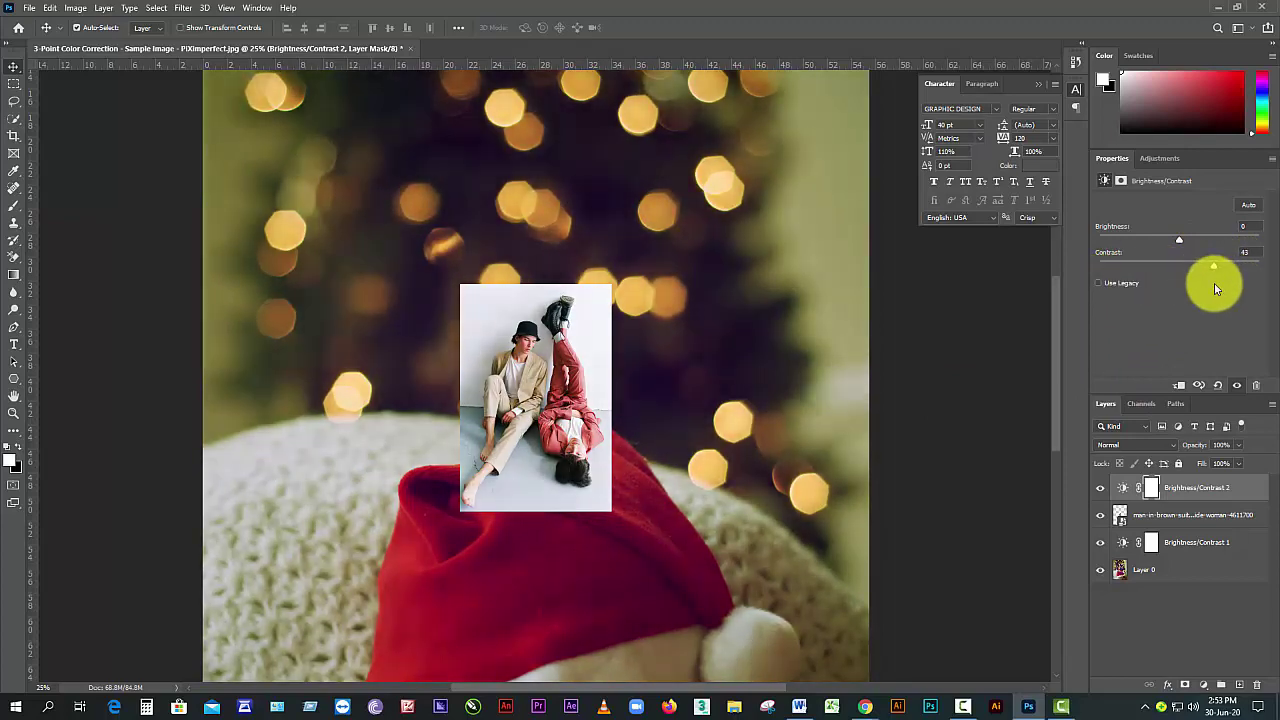
- Clip the second Brightness/Contrast layer to the placed image and set its brightness to 51 and contrast to 22
click(1153, 518)
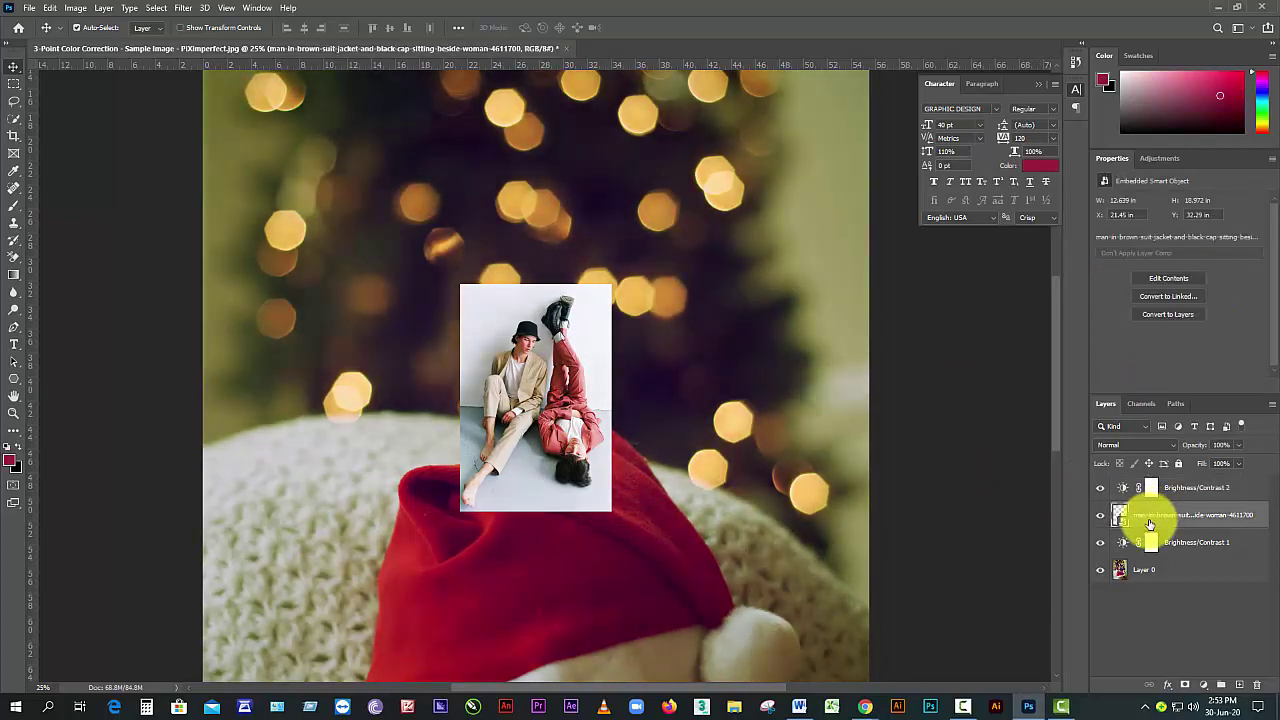
click(1152, 487)
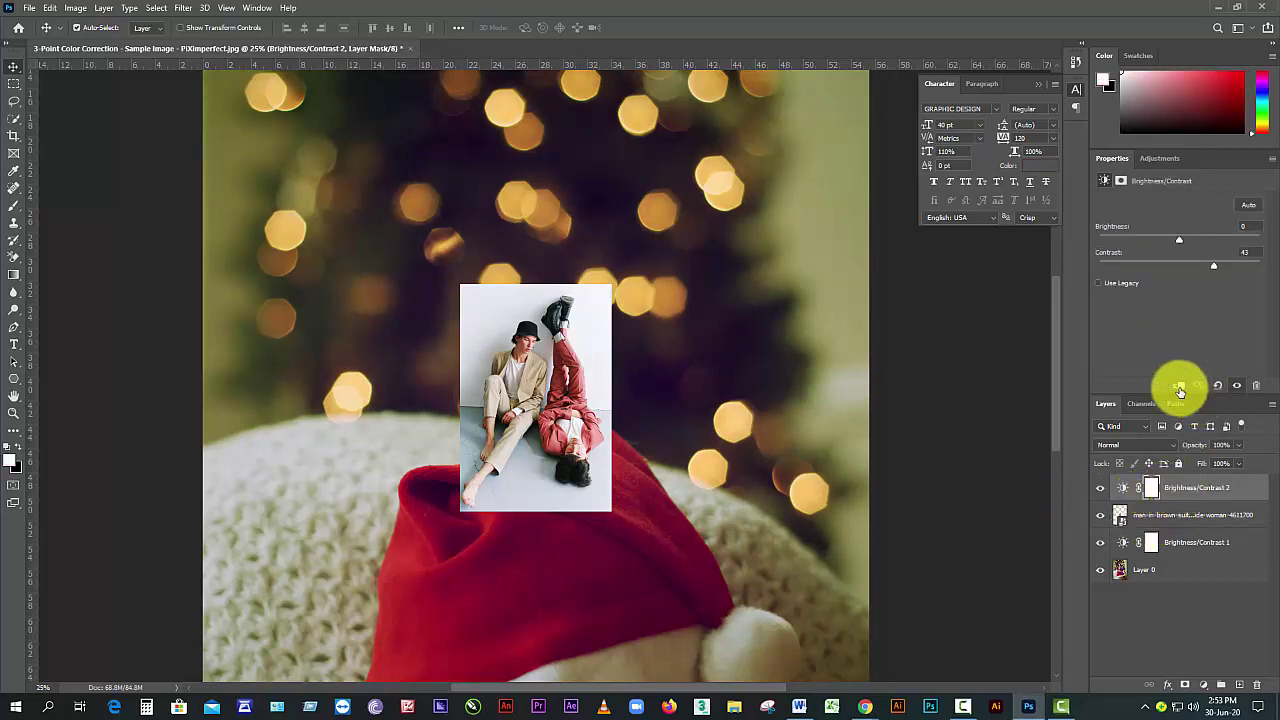
click(1179, 389)
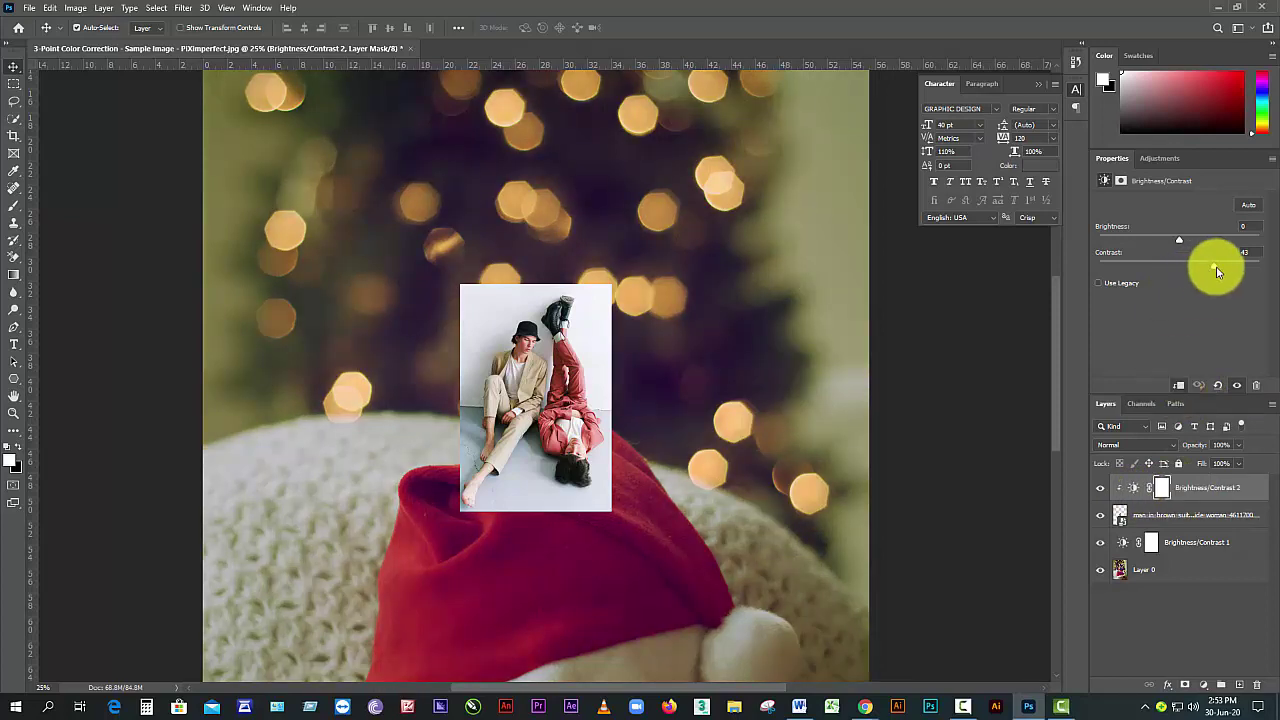
drag(1214, 268, 1206, 243)
click(1149, 570)
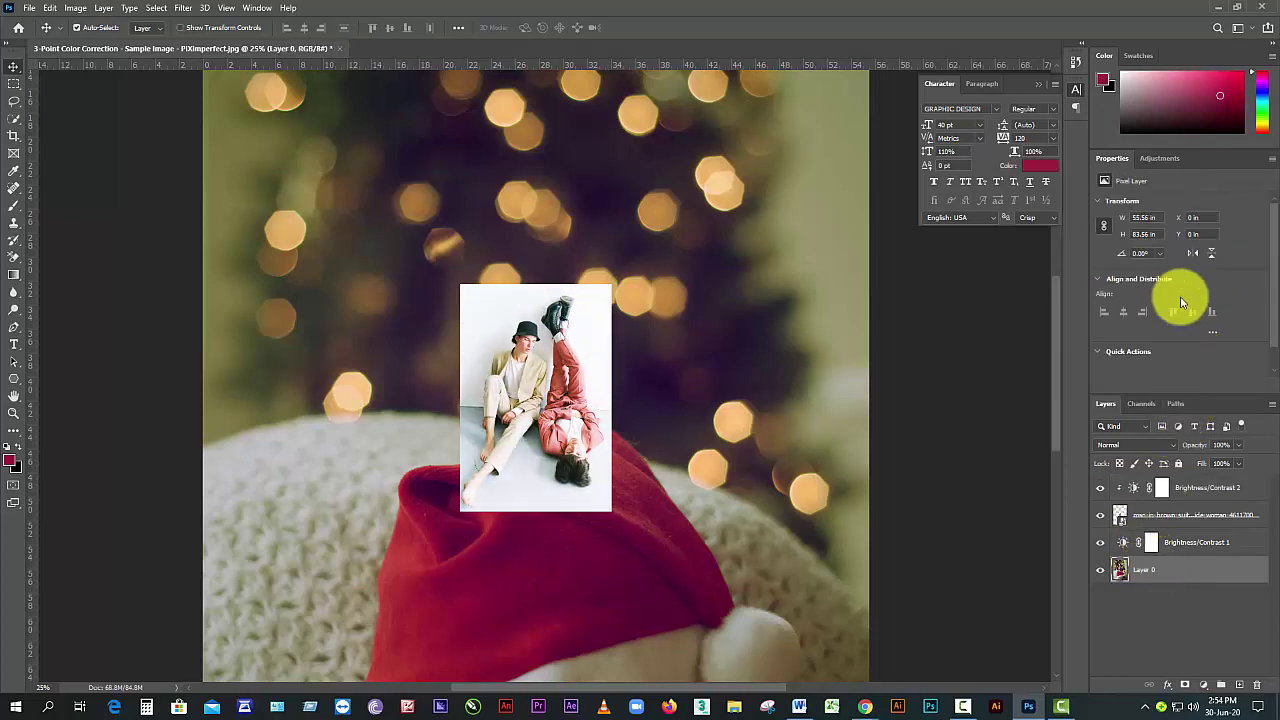
click(1180, 490)
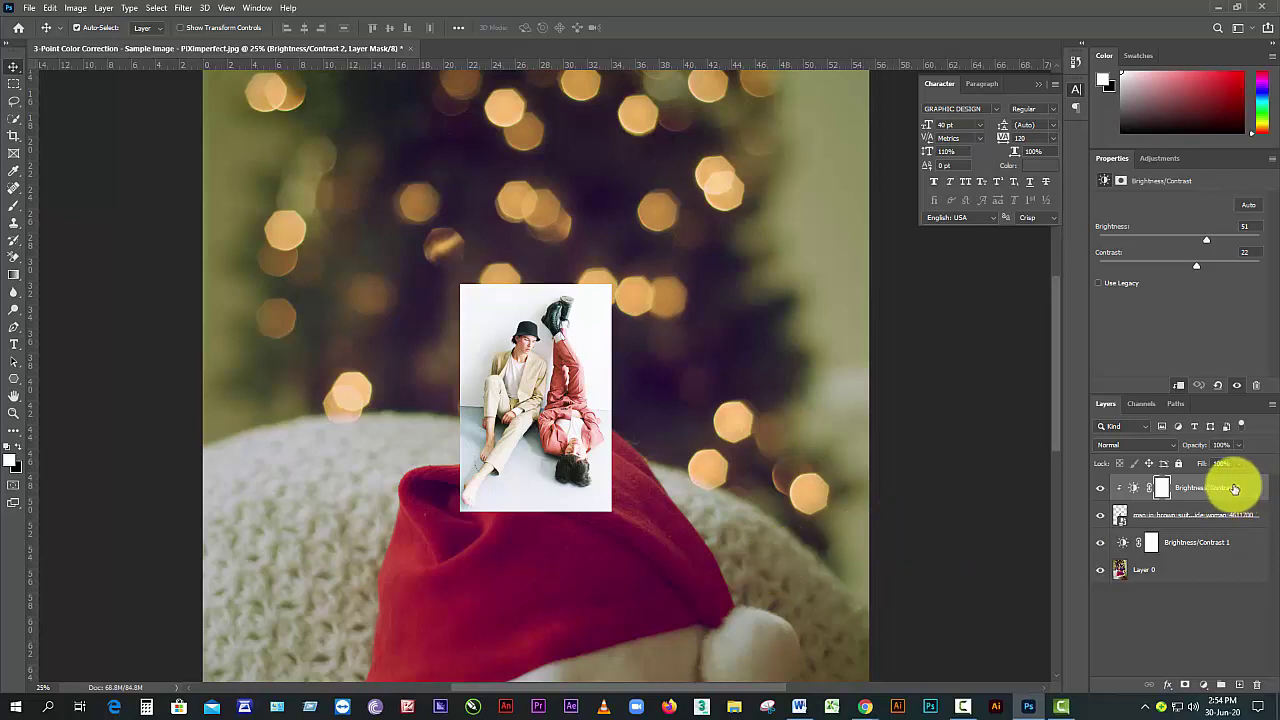
click(1153, 575)
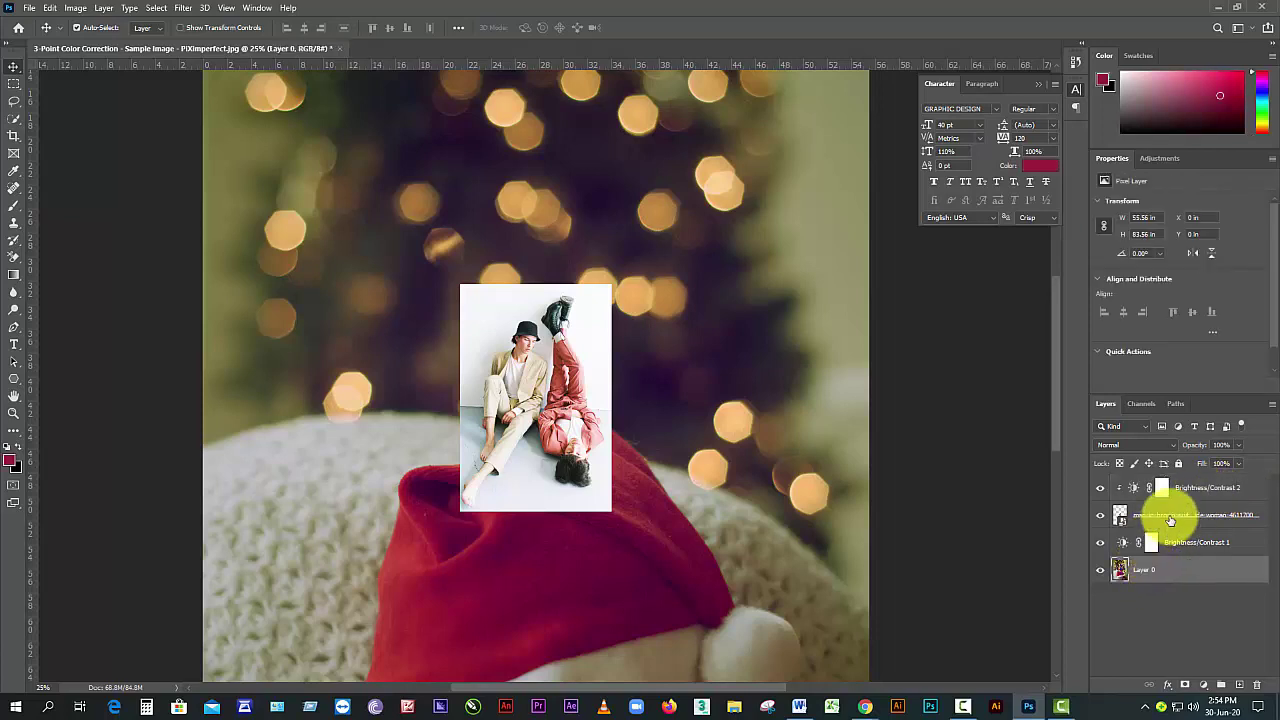
- Delete the placed image layer and the second Brightness/Contrast layer together with its mask
click(1170, 517)
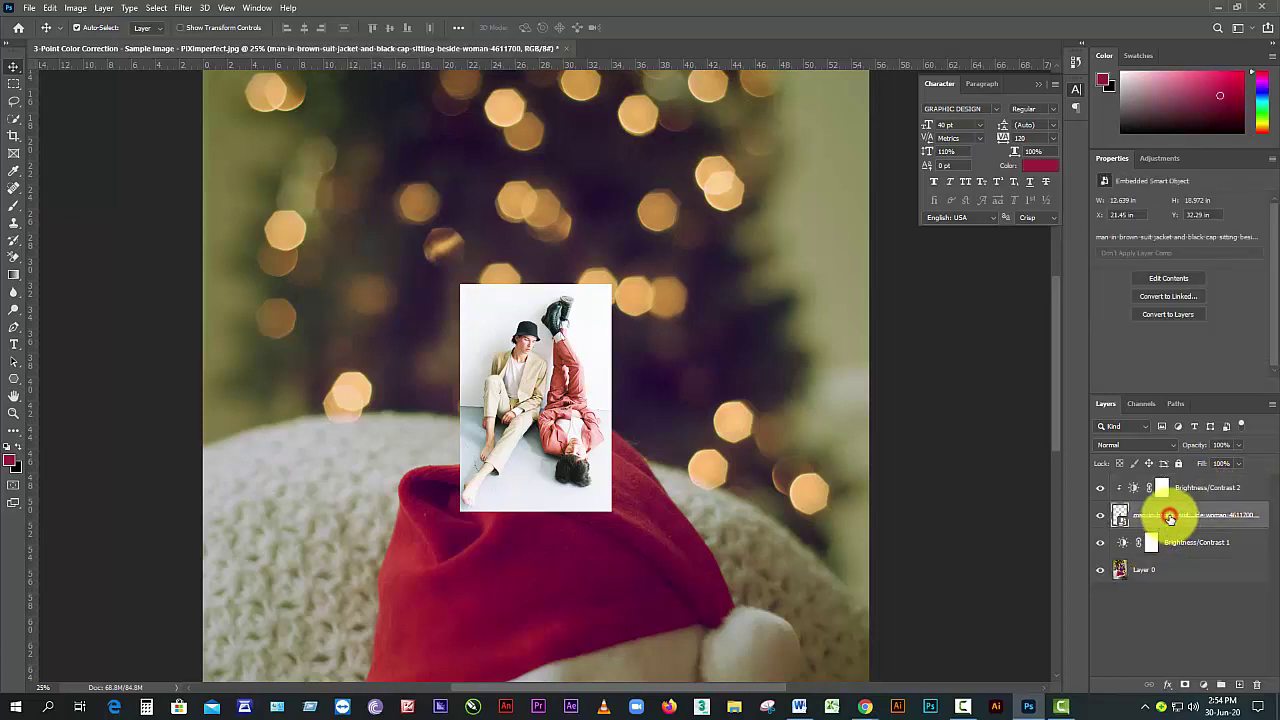
click(1257, 685)
click(642, 262)
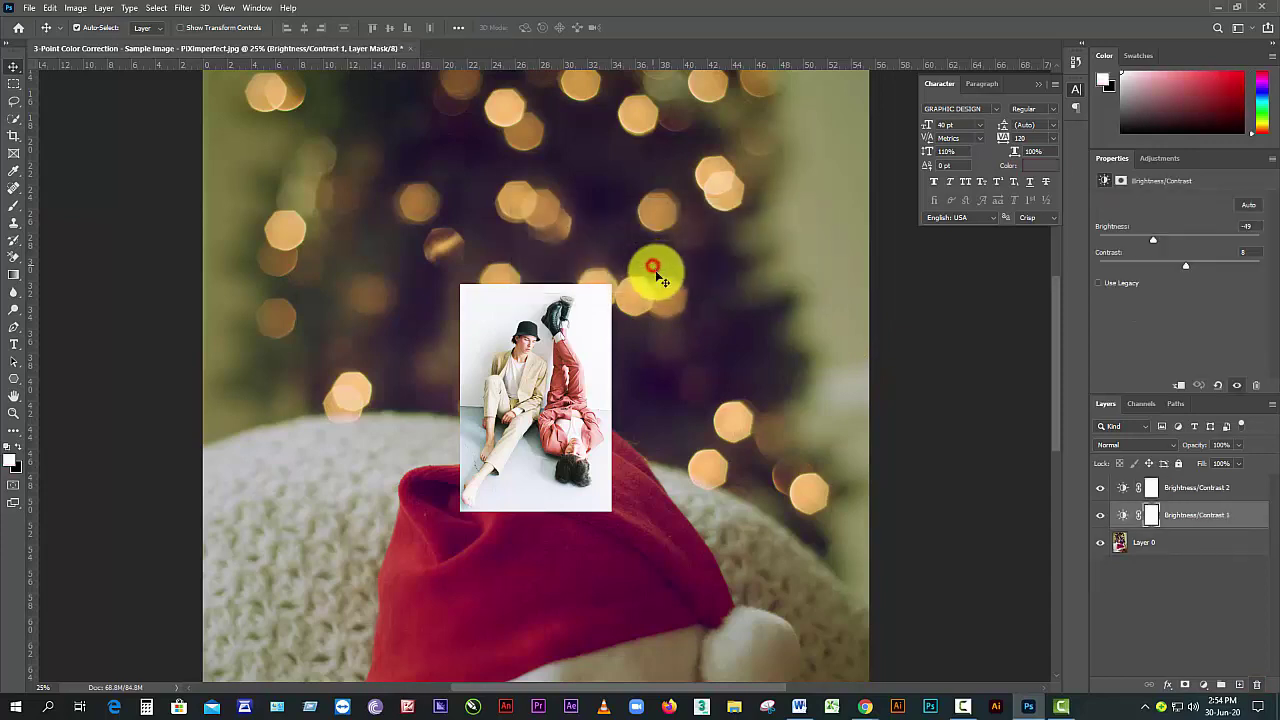
drag(1182, 497, 1257, 686)
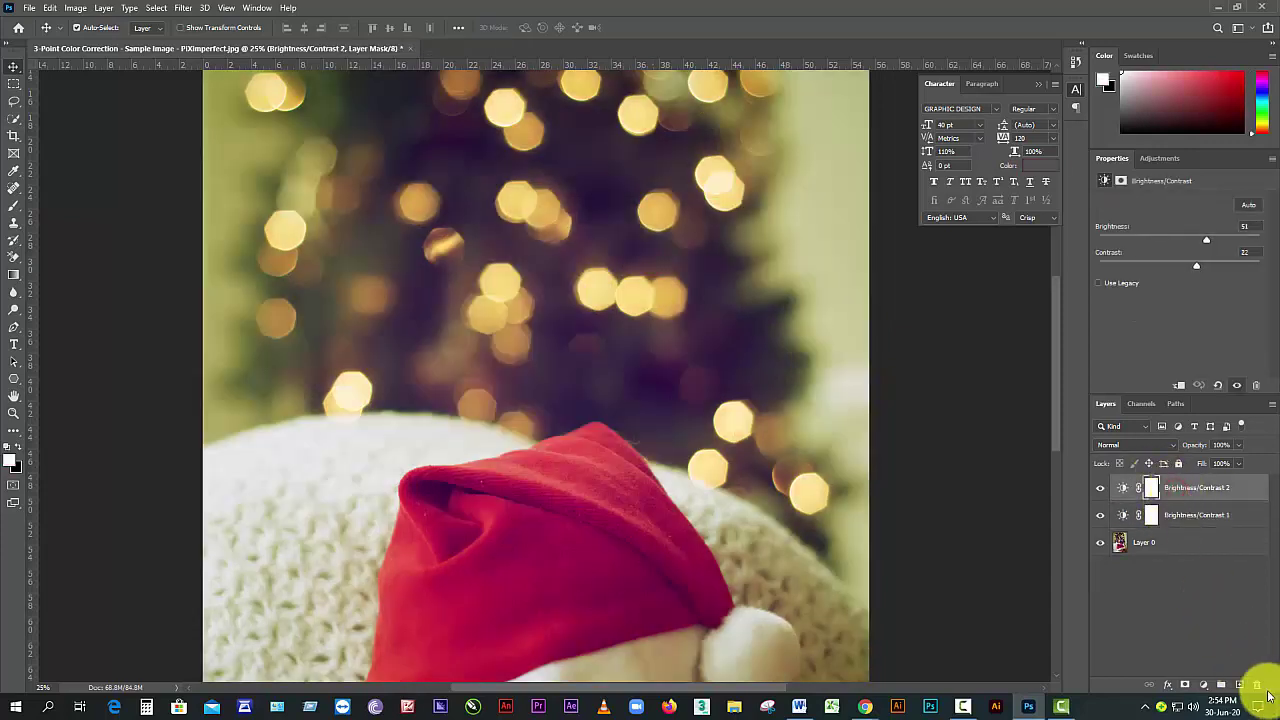
click(592, 264)
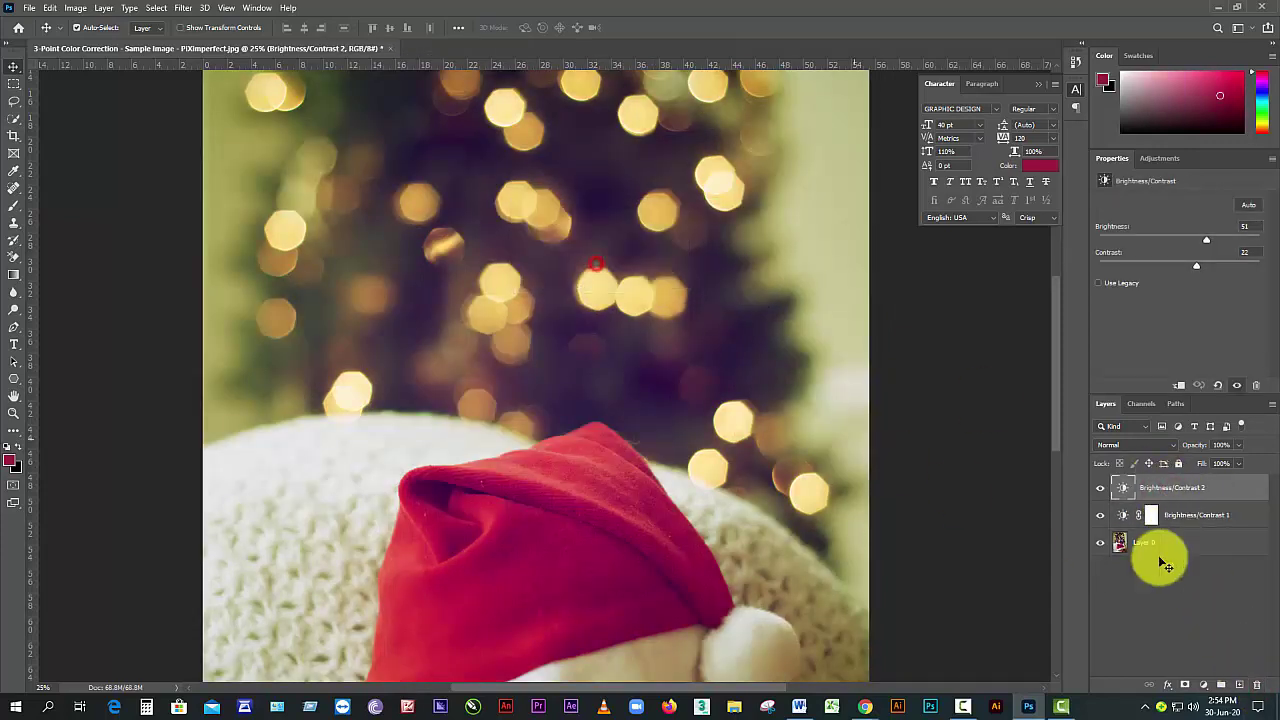
click(1257, 688)
click(583, 265)
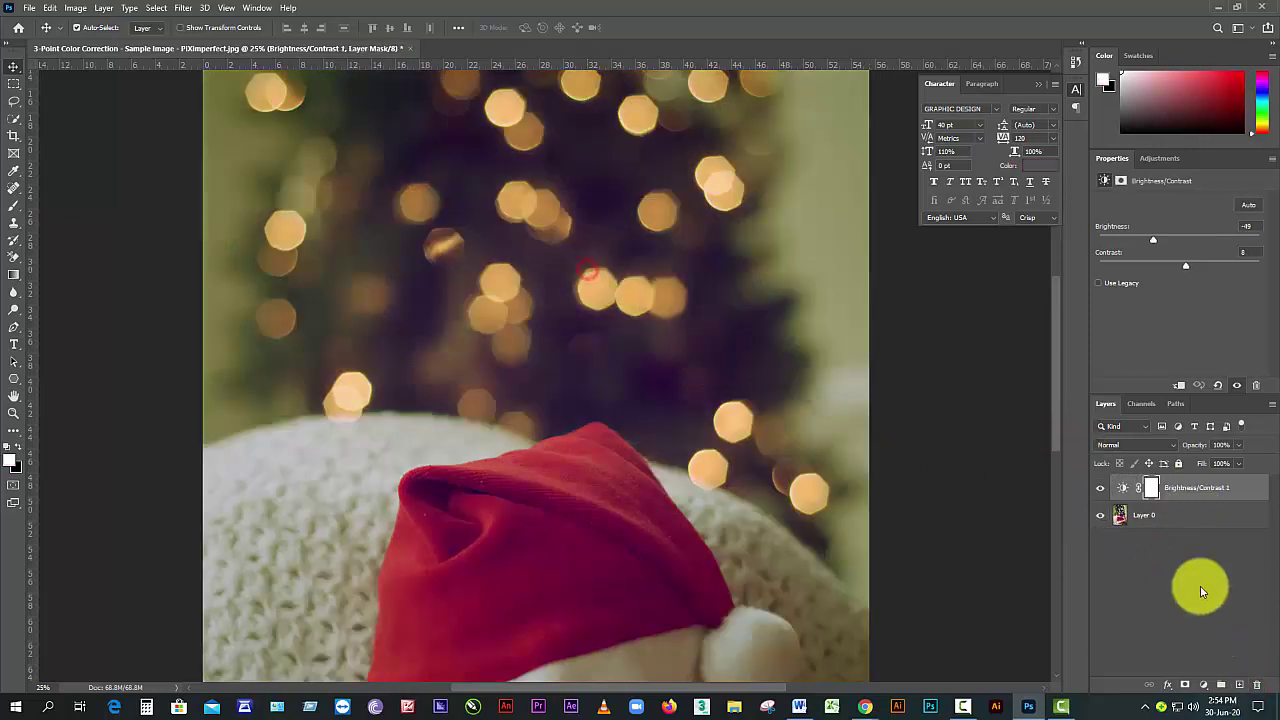
- Delete the Brightness/Contrast adjustment layer above the photo, together with its layer mask
click(1257, 685)
click(588, 261)
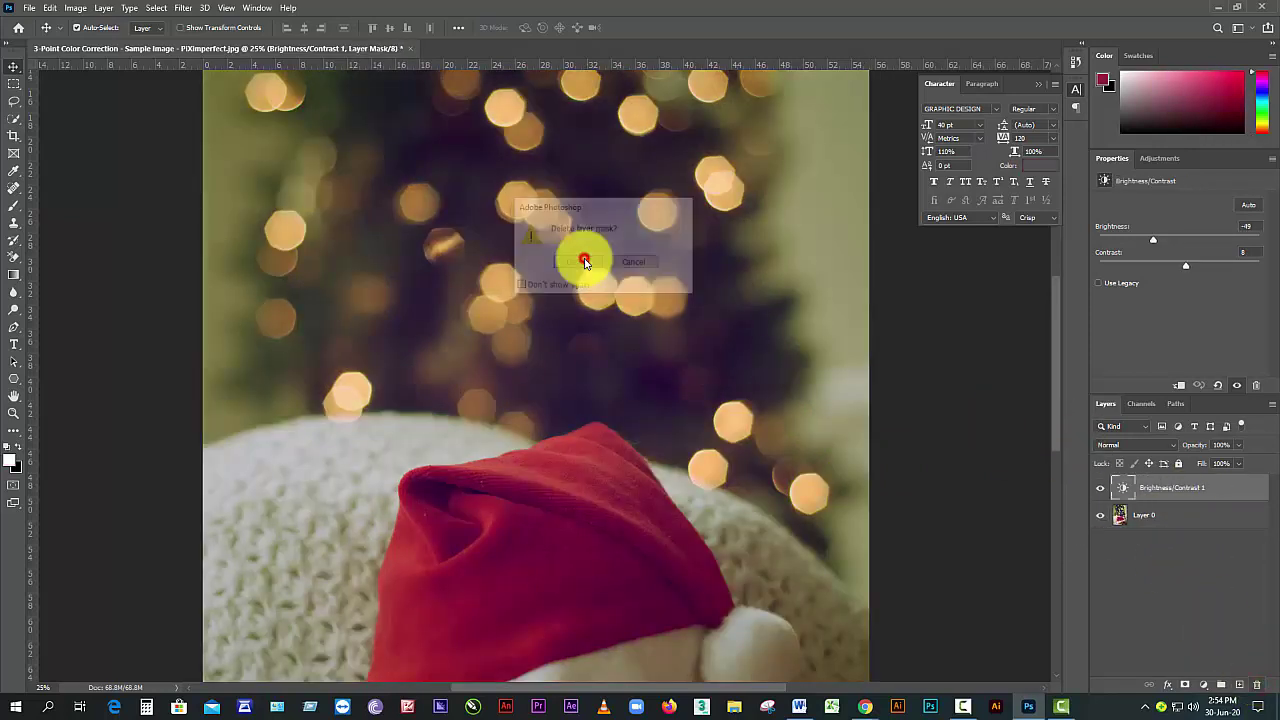
click(1257, 685)
click(575, 264)
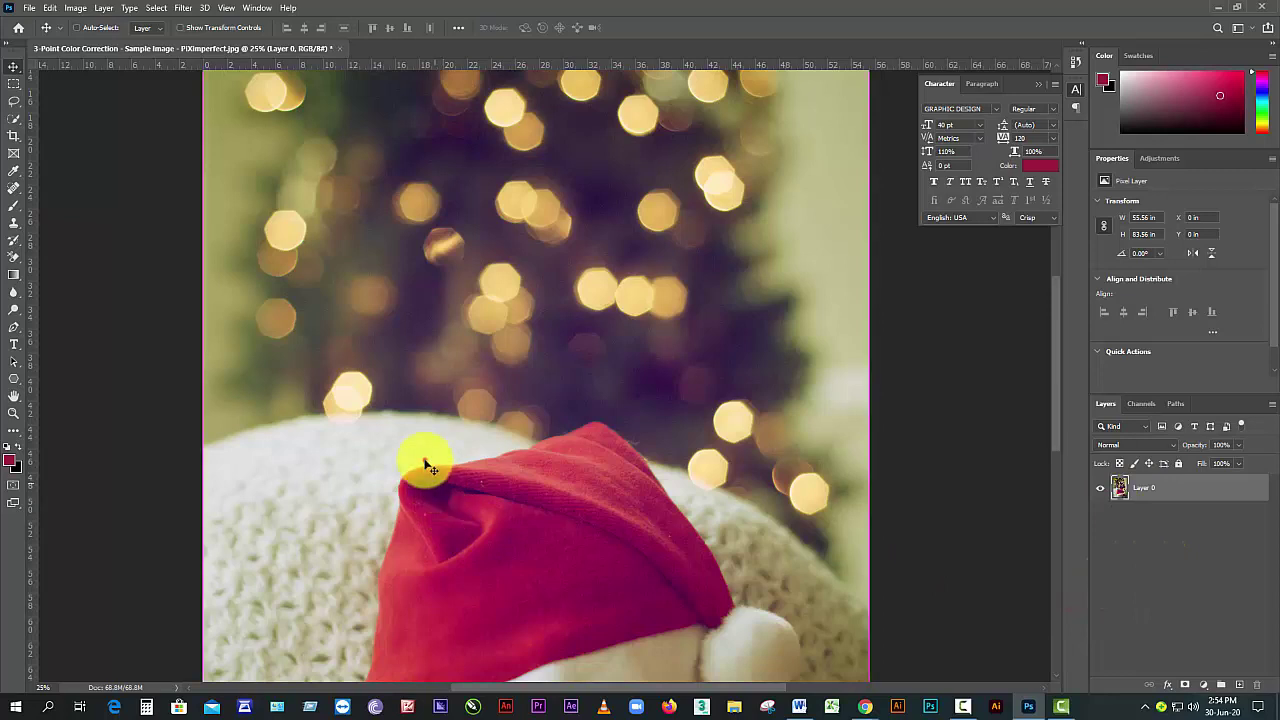
- Add a new Brightness/Contrast adjustment layer above the photo, with brightness 39 and contrast 46
key(ctrl+minus)
key(ctrl+minus)
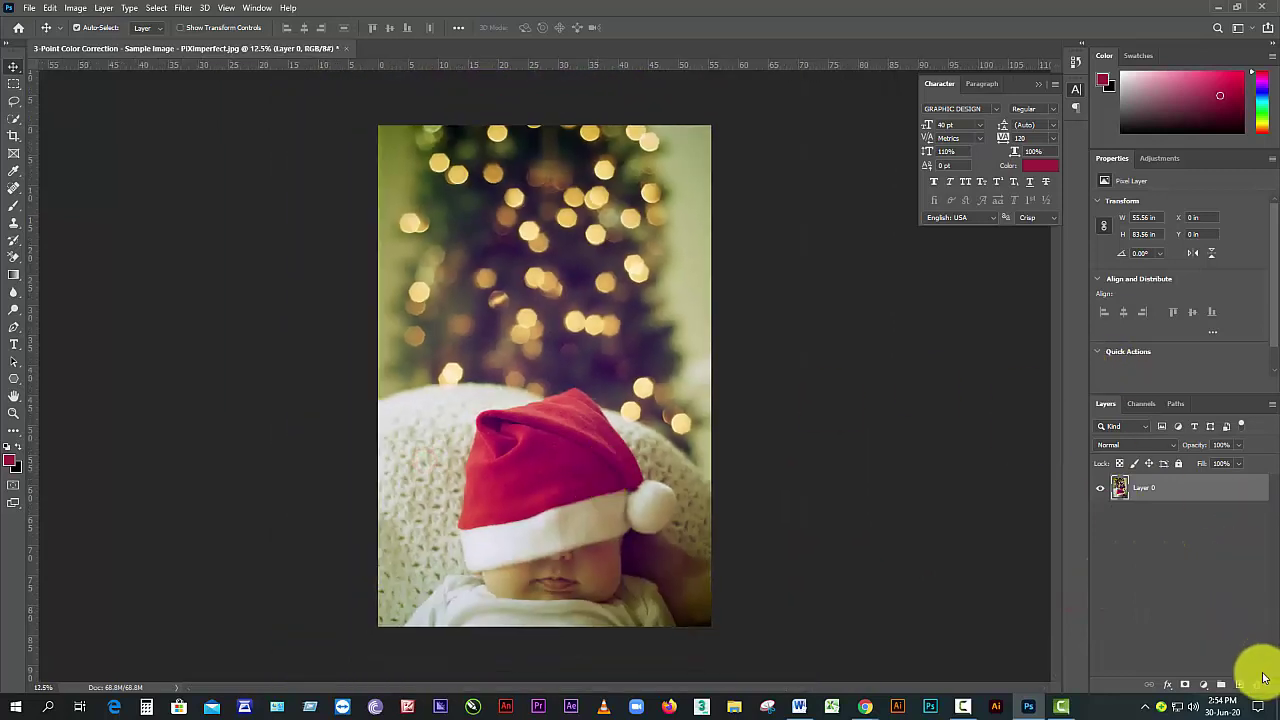
click(1203, 685)
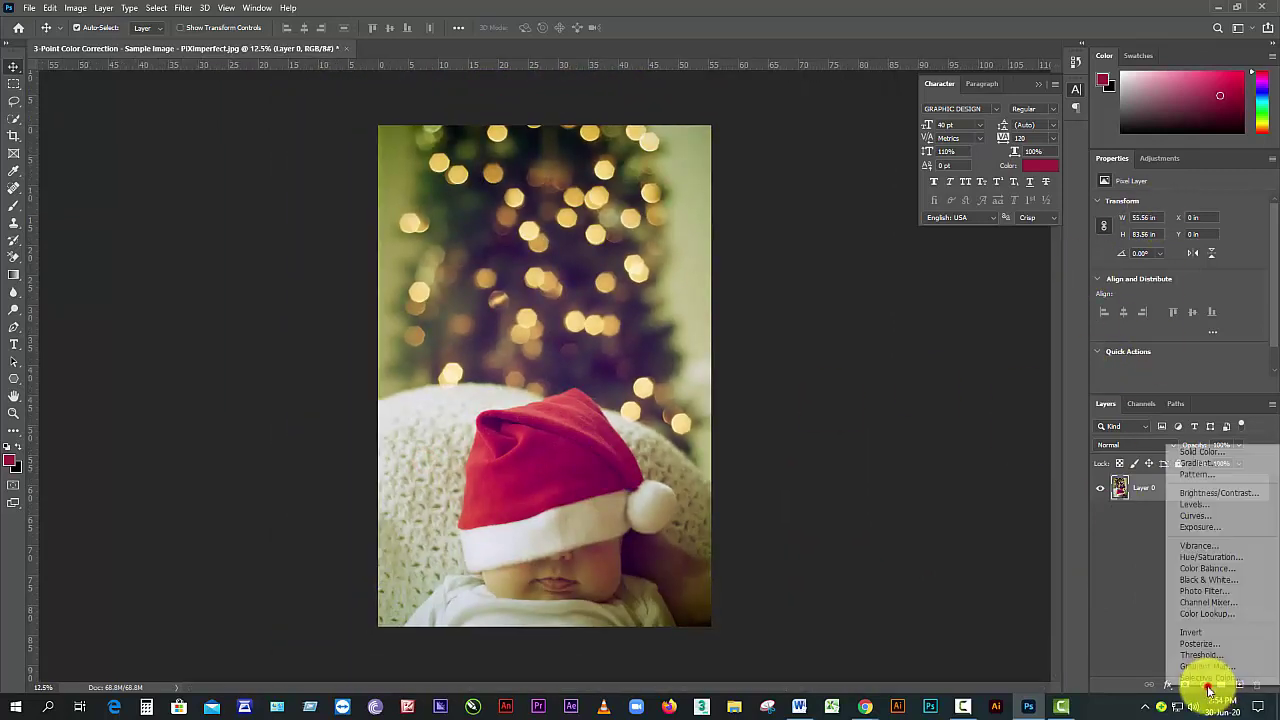
click(1212, 493)
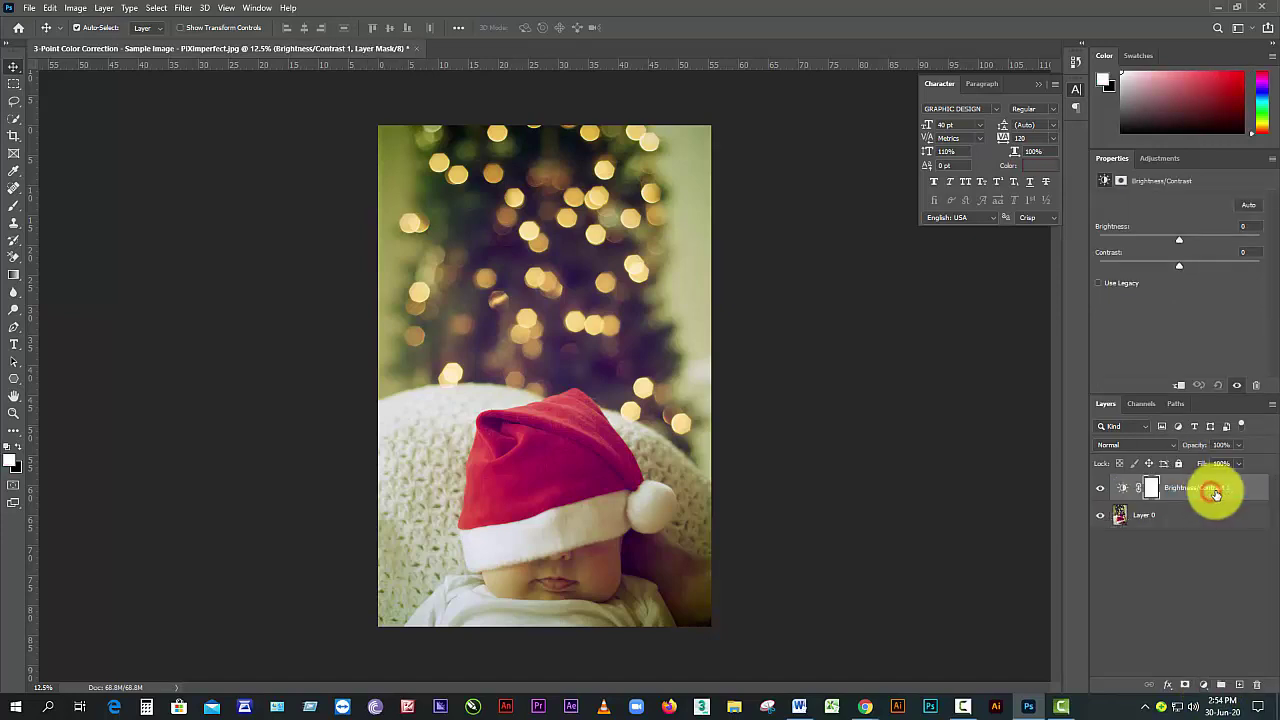
drag(1182, 268, 1213, 273)
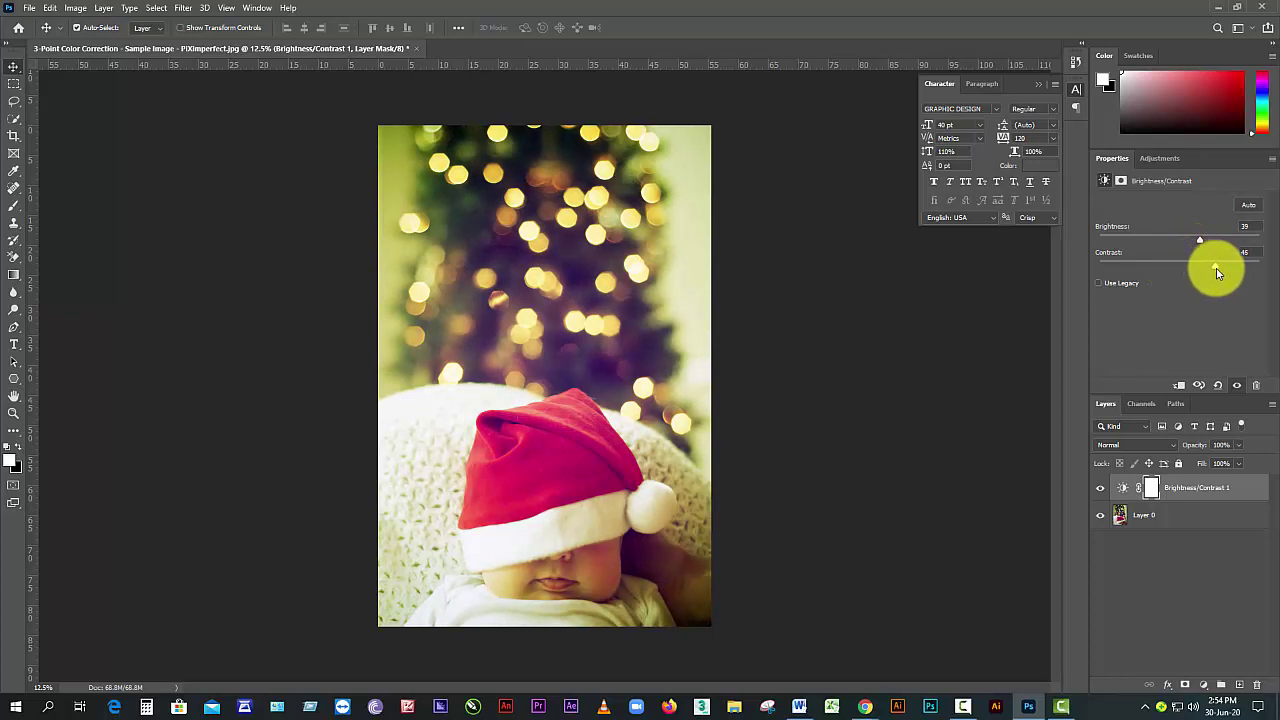
click(1188, 571)
click(1175, 497)
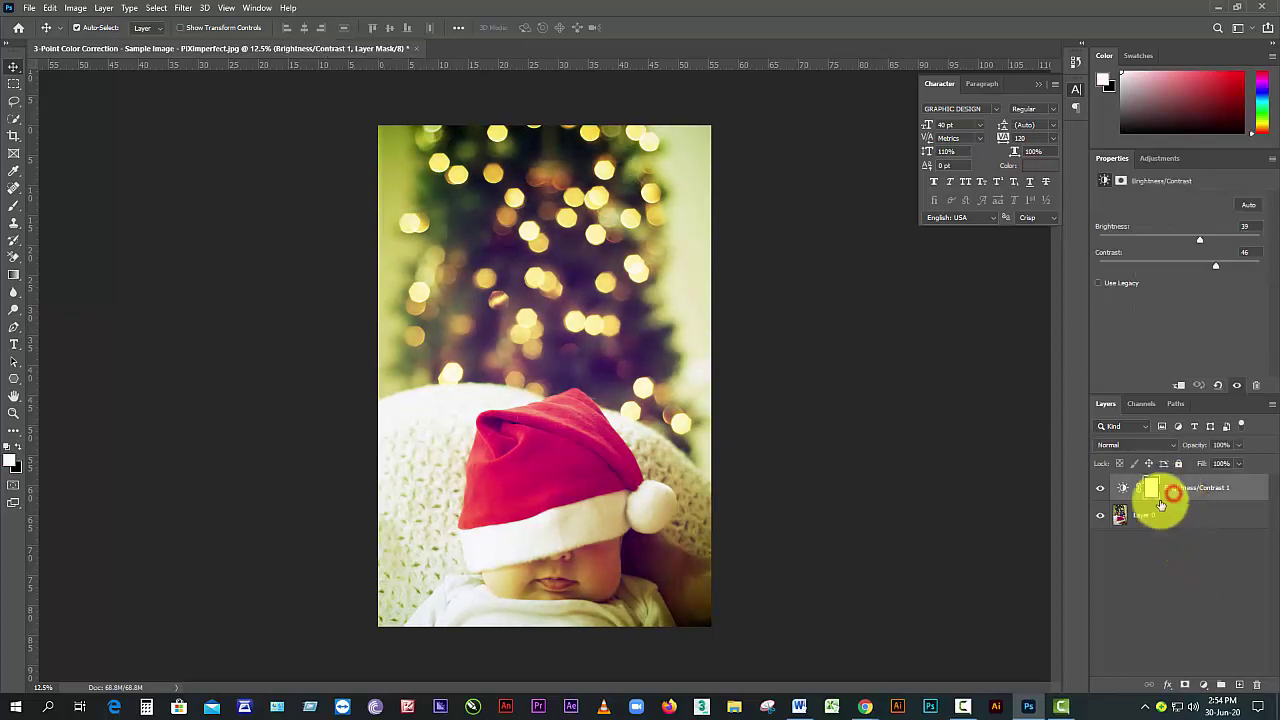
- Add a Levels adjustment layer above the Brightness/Contrast layer and lower its white input level to about 242
click(1205, 686)
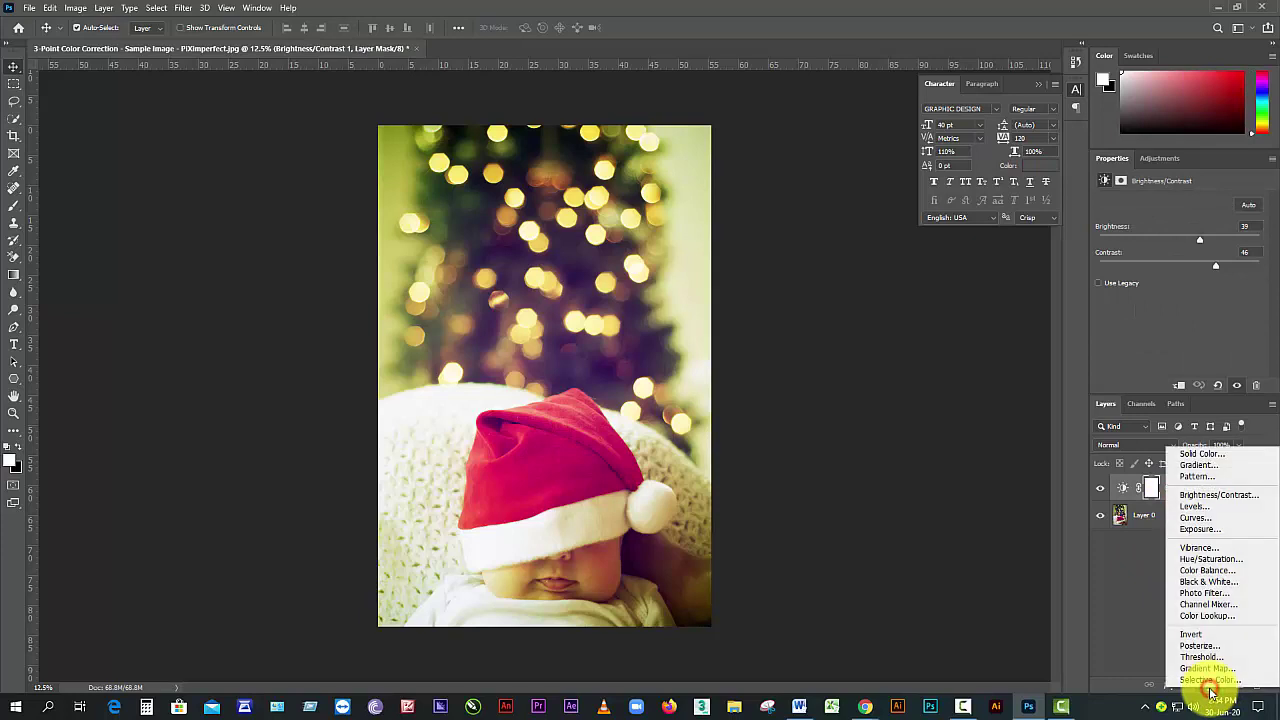
click(1199, 511)
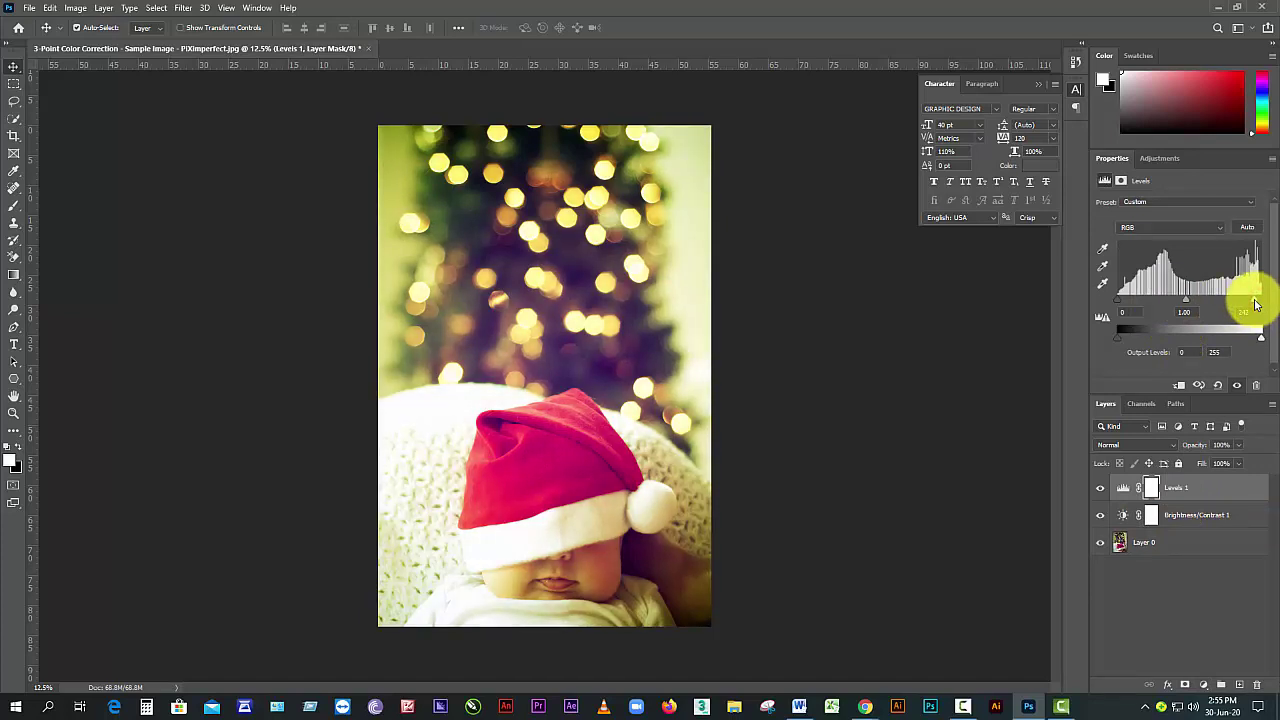
drag(1256, 305, 1256, 309)
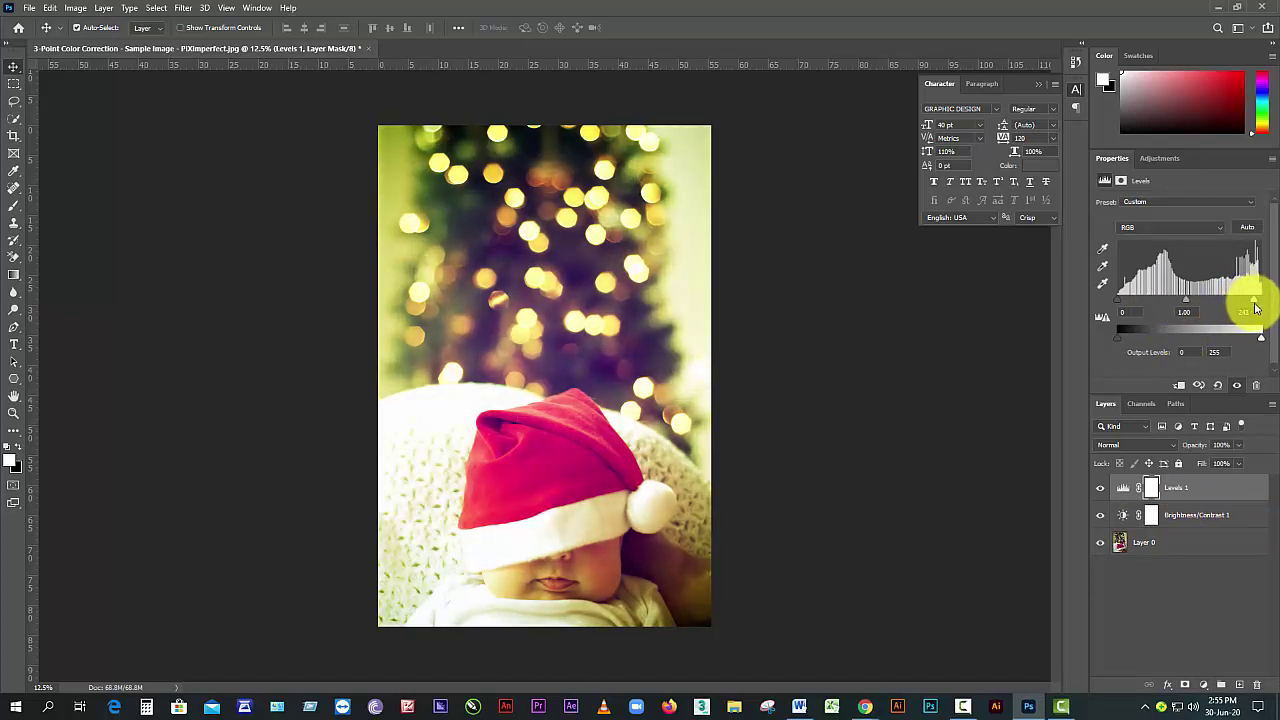
- Try setting the Levels white point by sampling the shadow beside the baby's cheek, and undo it
click(1103, 282)
click(635, 550)
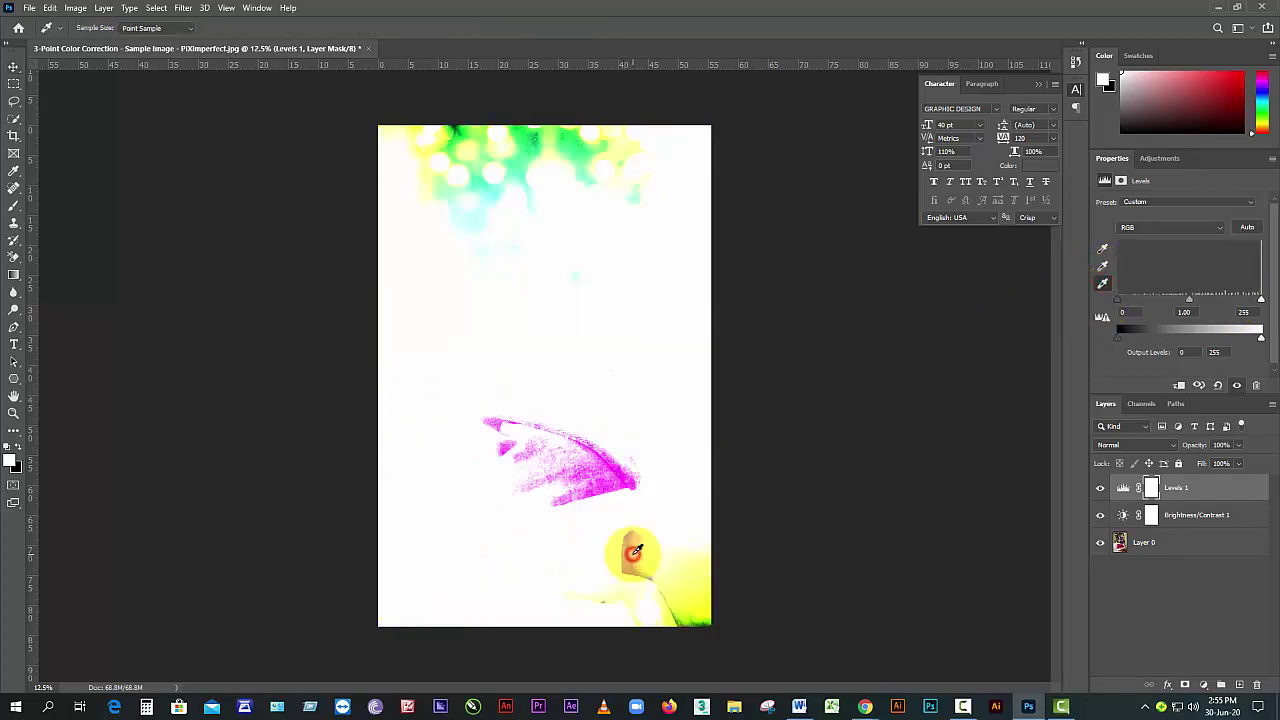
key(ctrl+z)
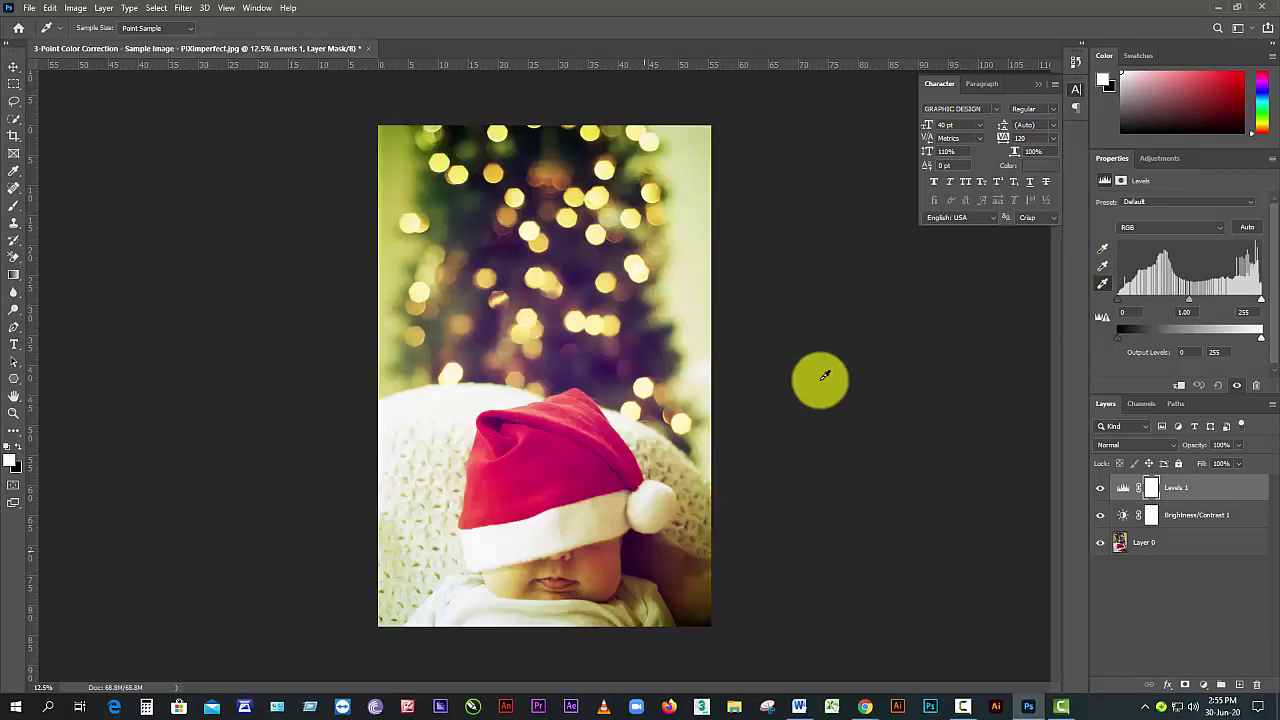
- Set the Levels black point from the shadow beside the baby's cheek, with black input 14 and midtones 1.32
click(1103, 247)
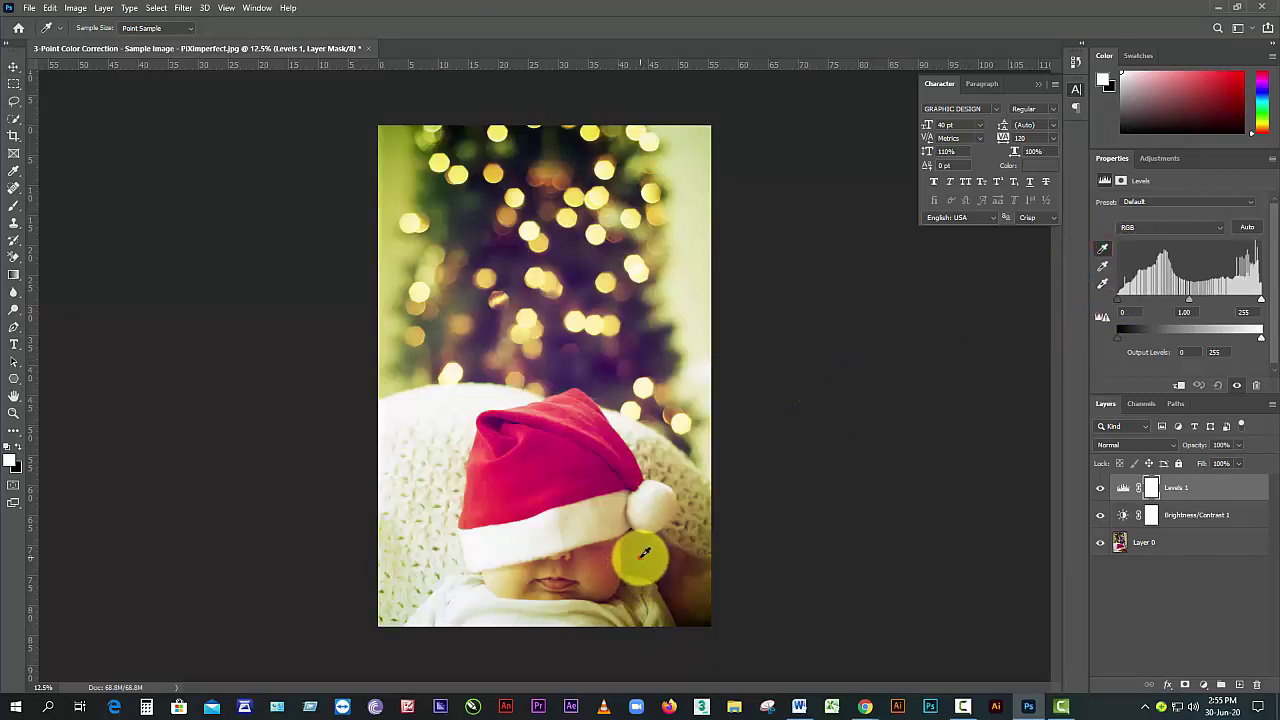
click(640, 555)
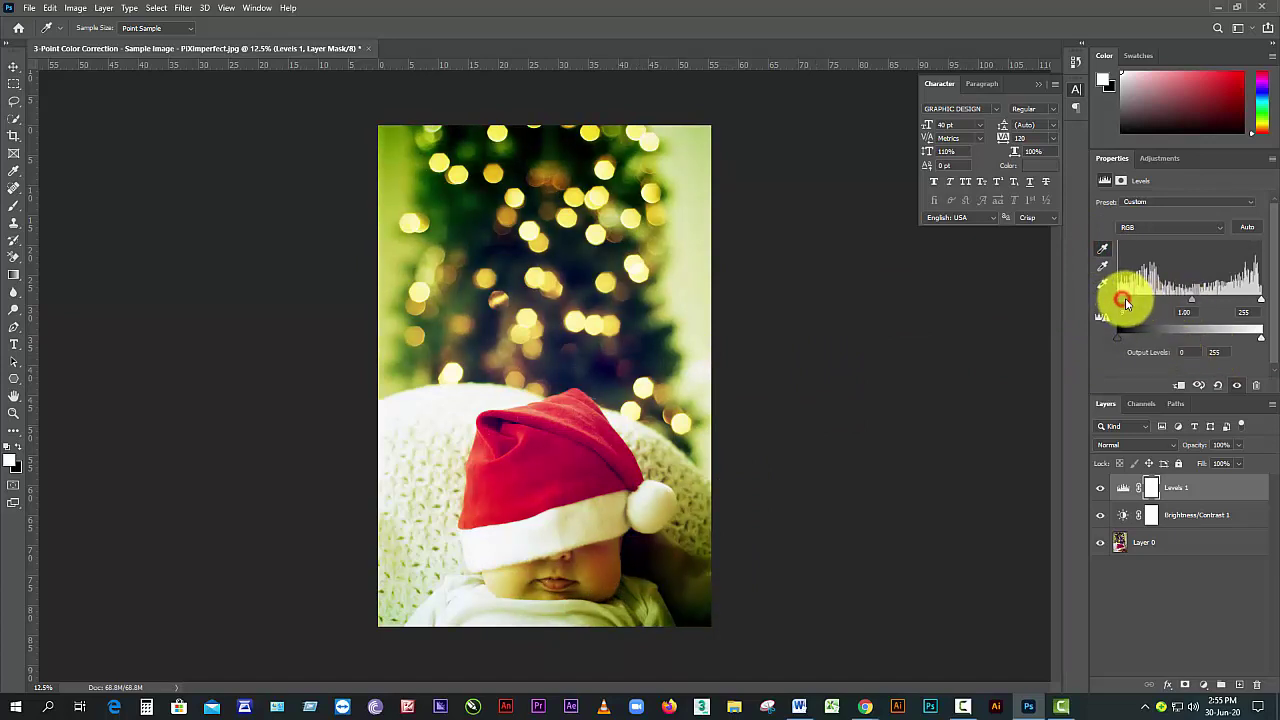
drag(1125, 302, 1181, 305)
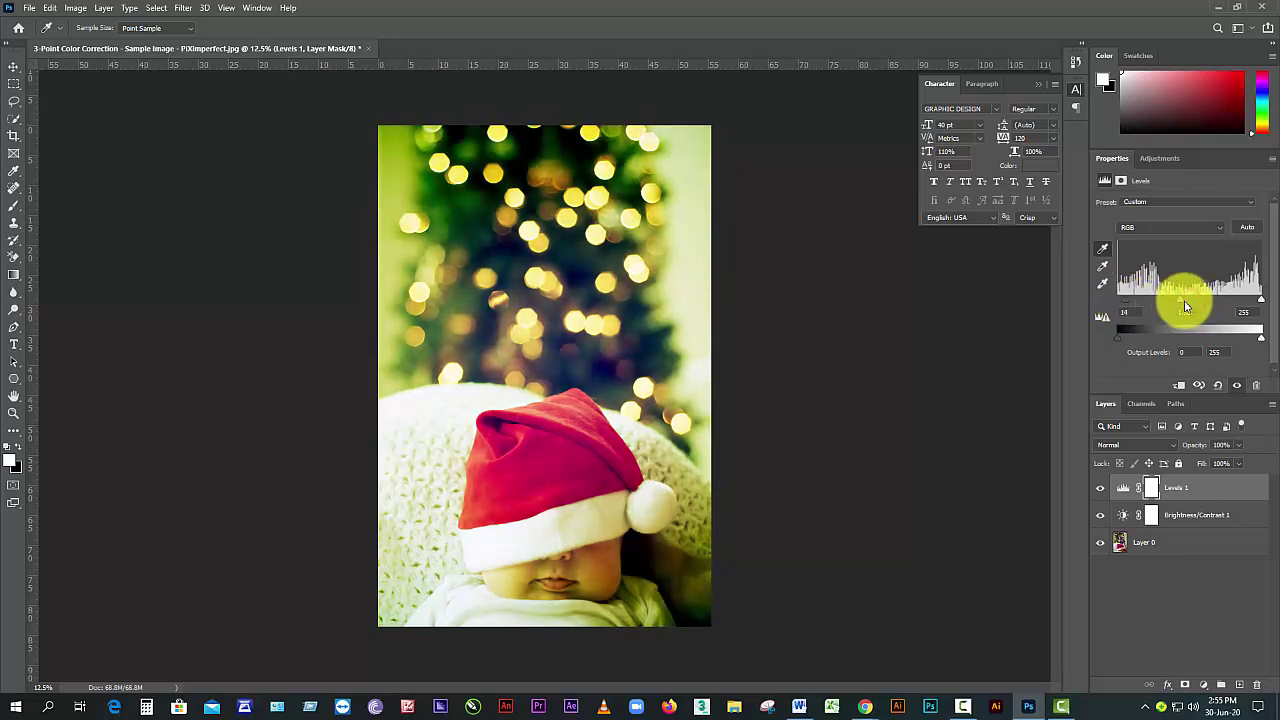
- Review the settings of the Levels and Brightness/Contrast layers stacked above the photo, ending on the Levels layer
click(1195, 544)
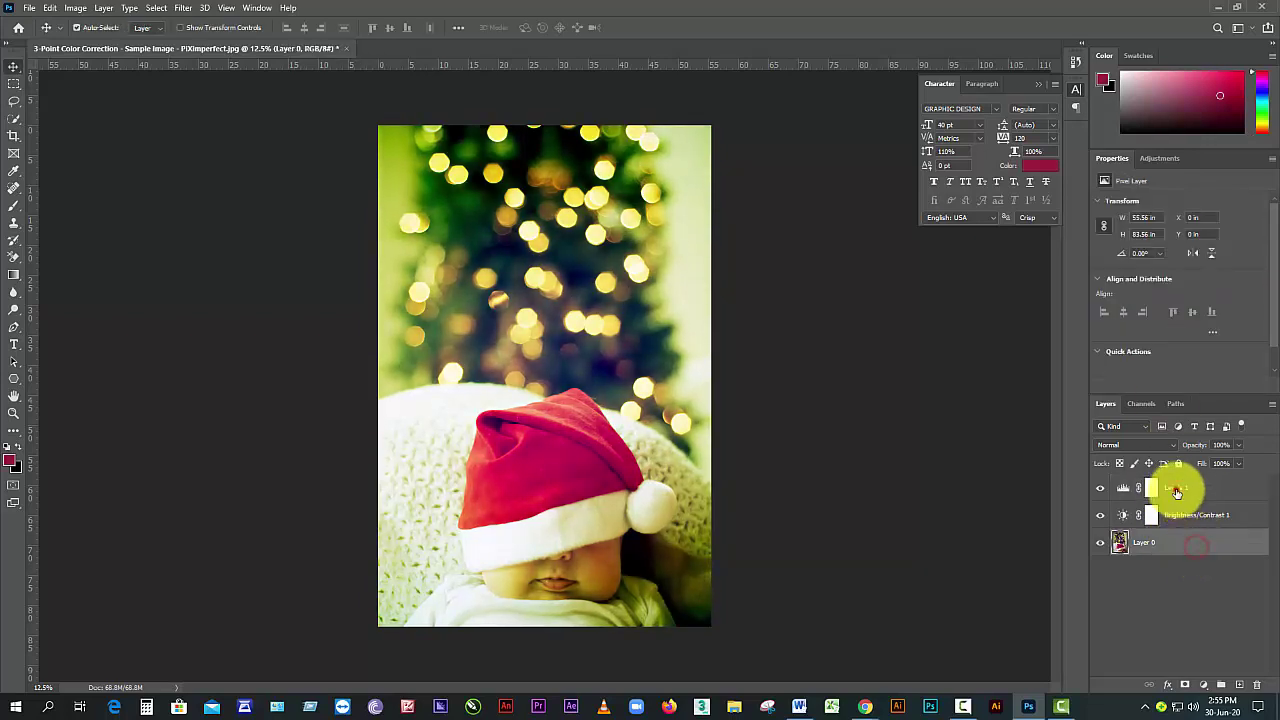
click(1177, 492)
click(1190, 514)
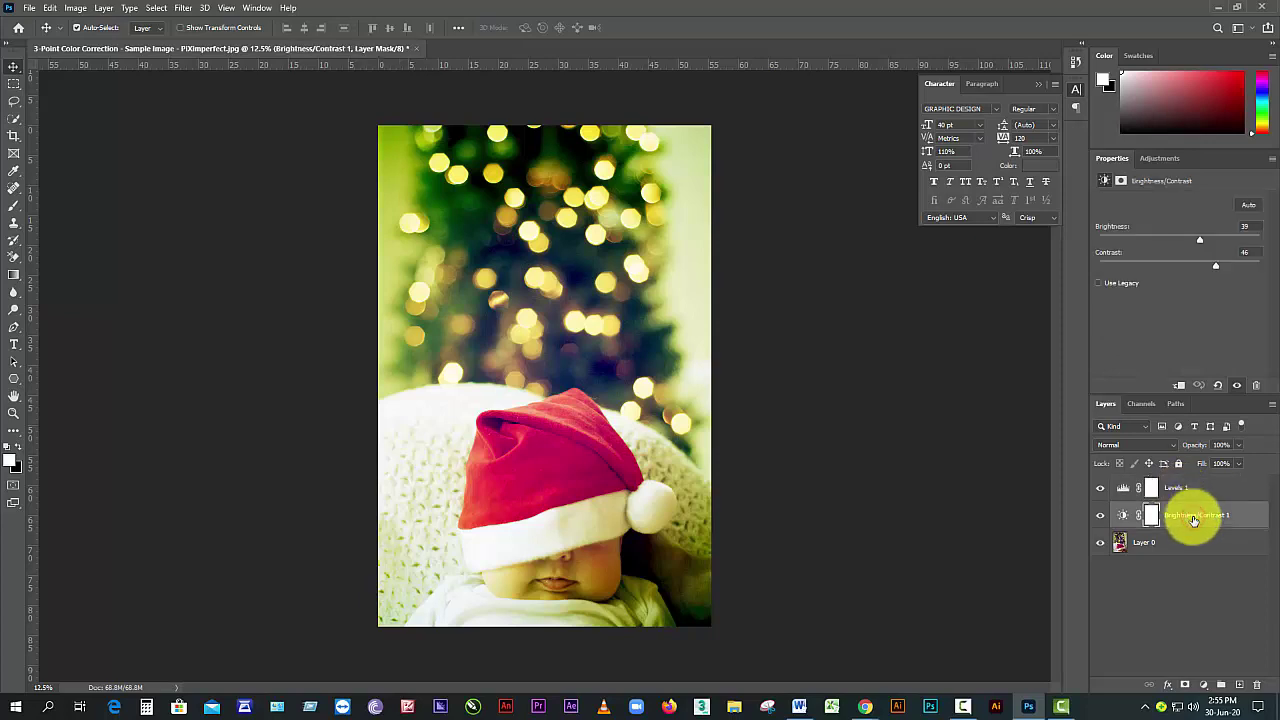
click(1186, 487)
click(1185, 522)
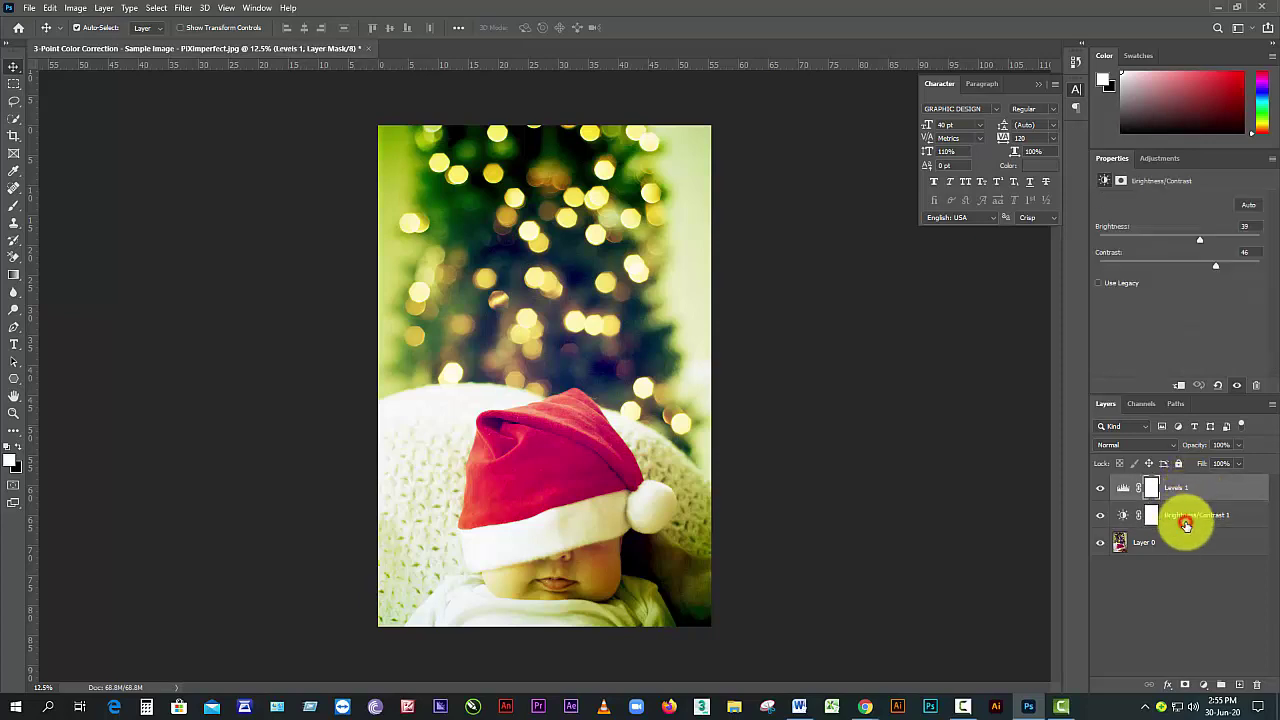
click(1175, 489)
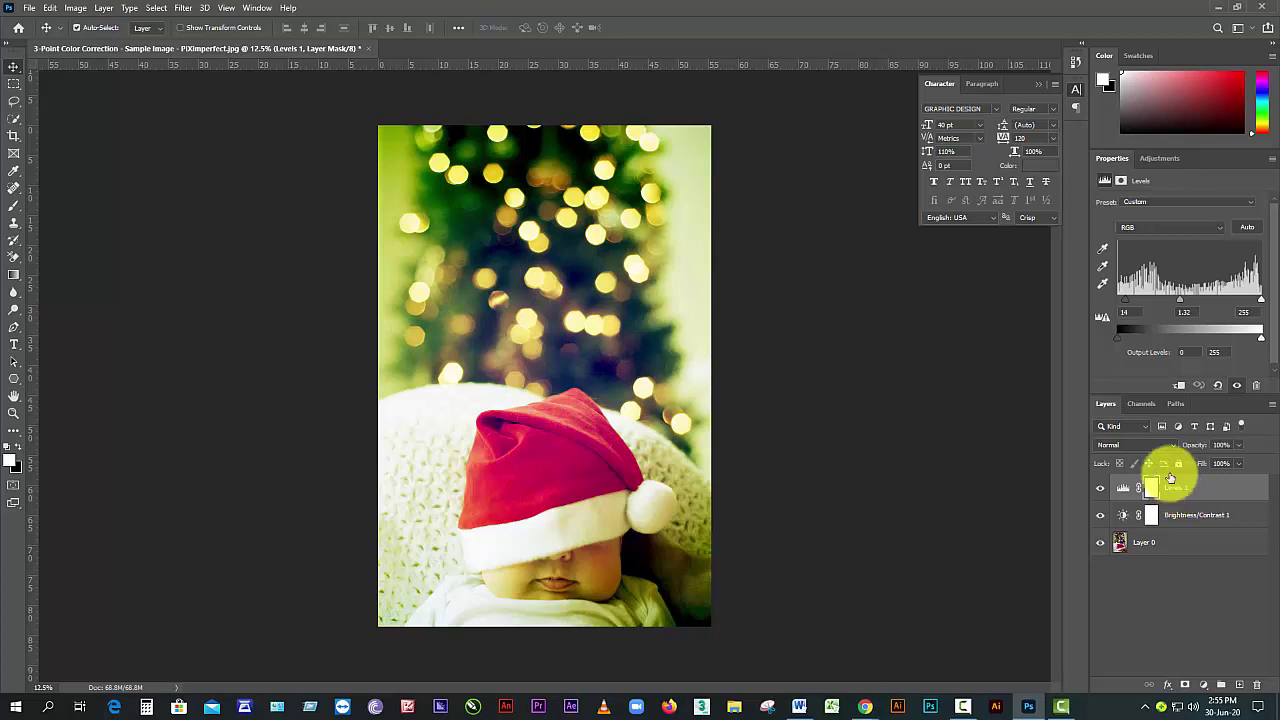
- Add a Curves adjustment layer above the Levels layer and apply its Auto correction
click(1161, 158)
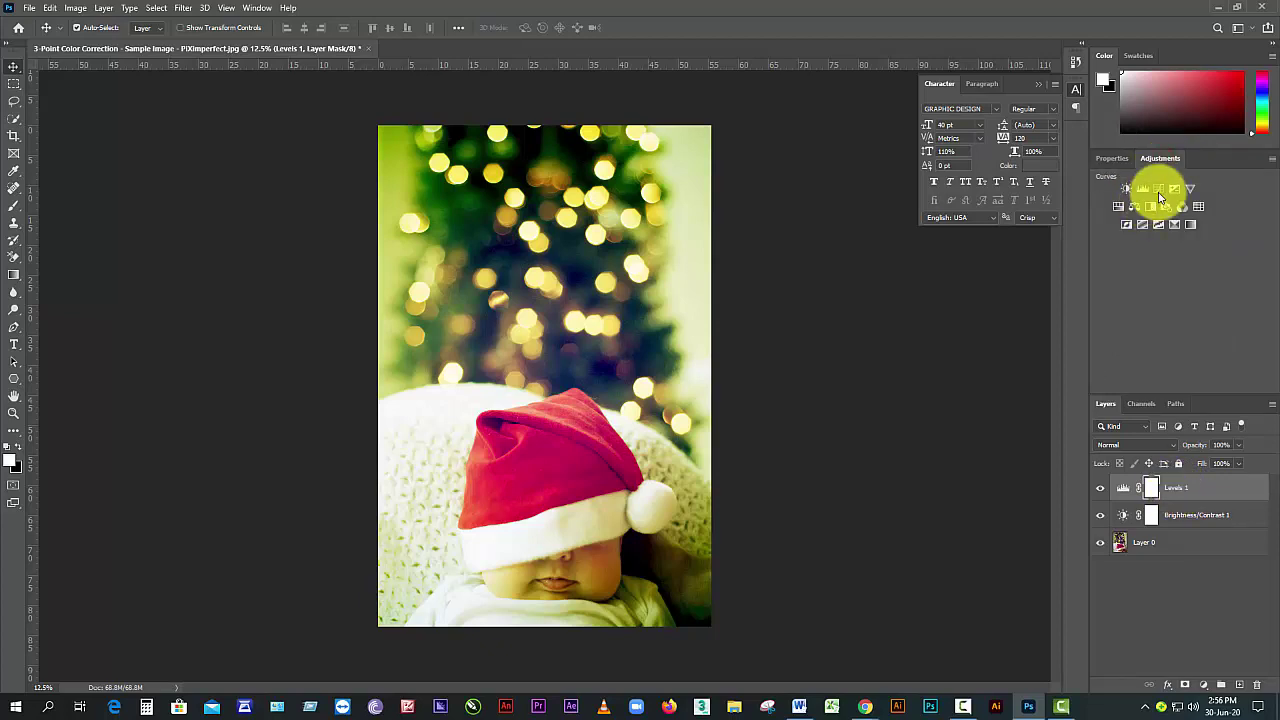
click(1158, 190)
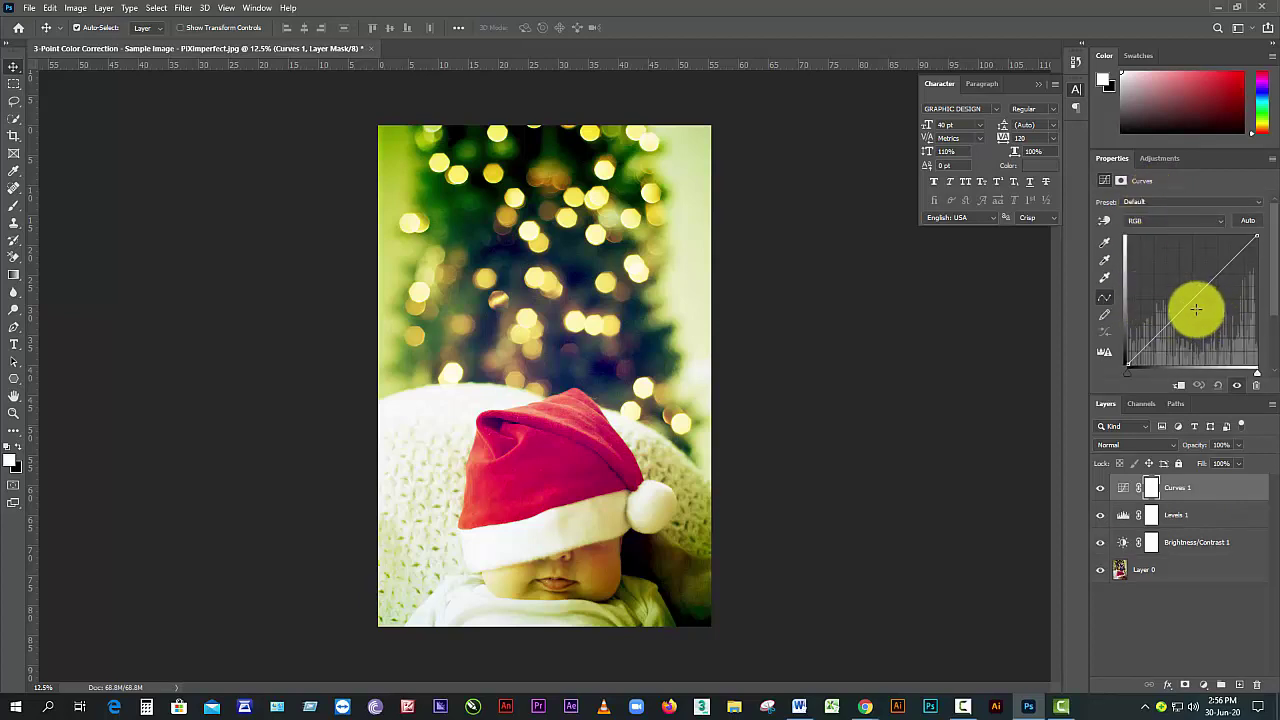
click(1250, 220)
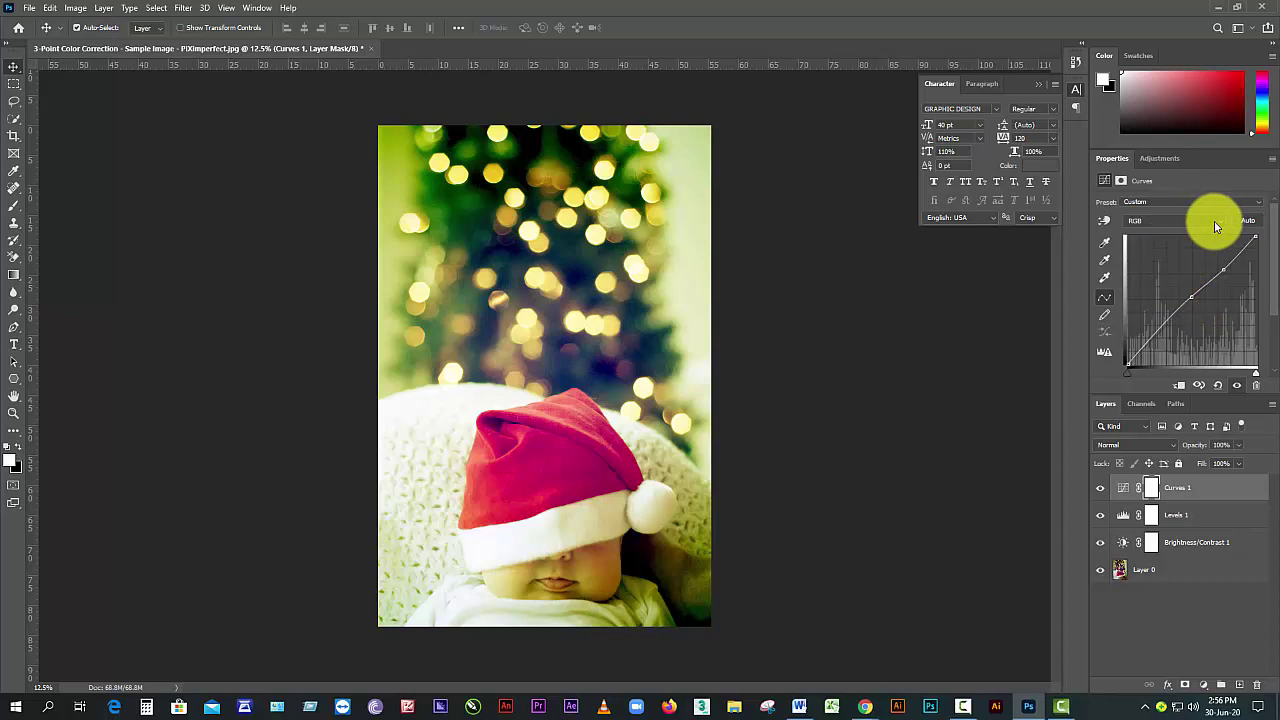
- Try the Color Negative (RGB) and Cross Process (RGB) presets on the Curves layer and settle on Darker (RGB)
click(1255, 203)
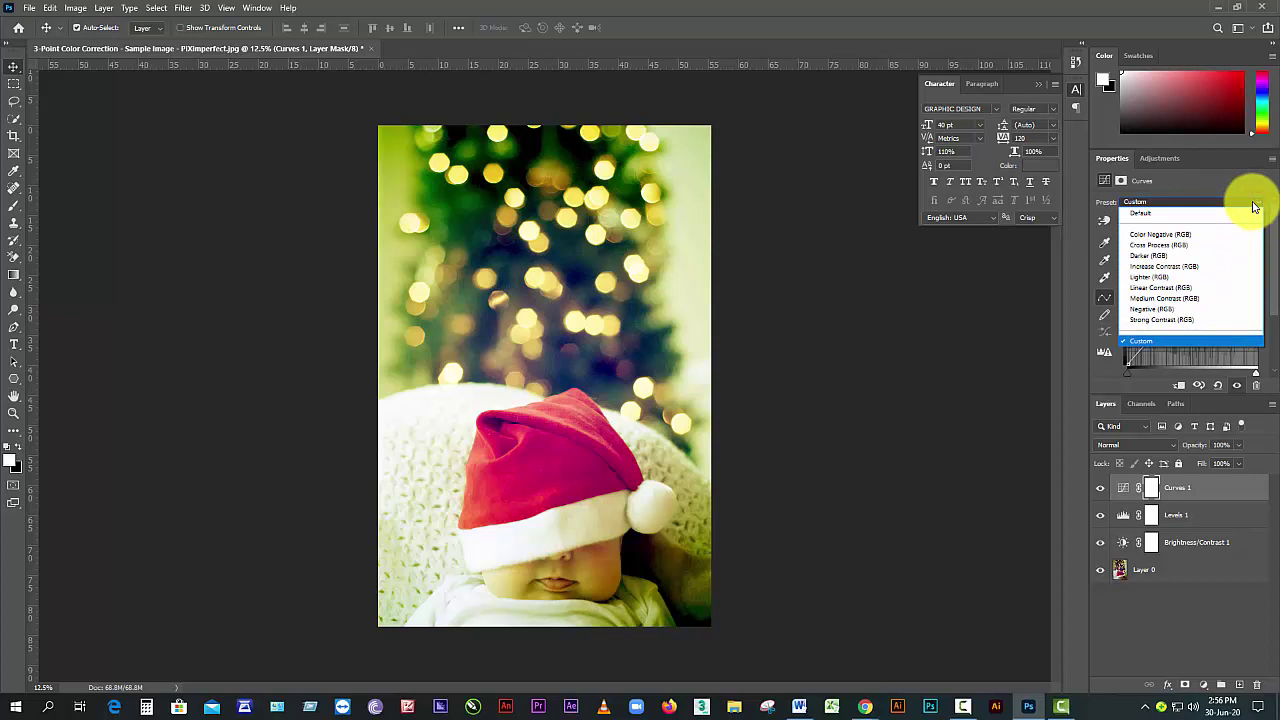
click(1206, 235)
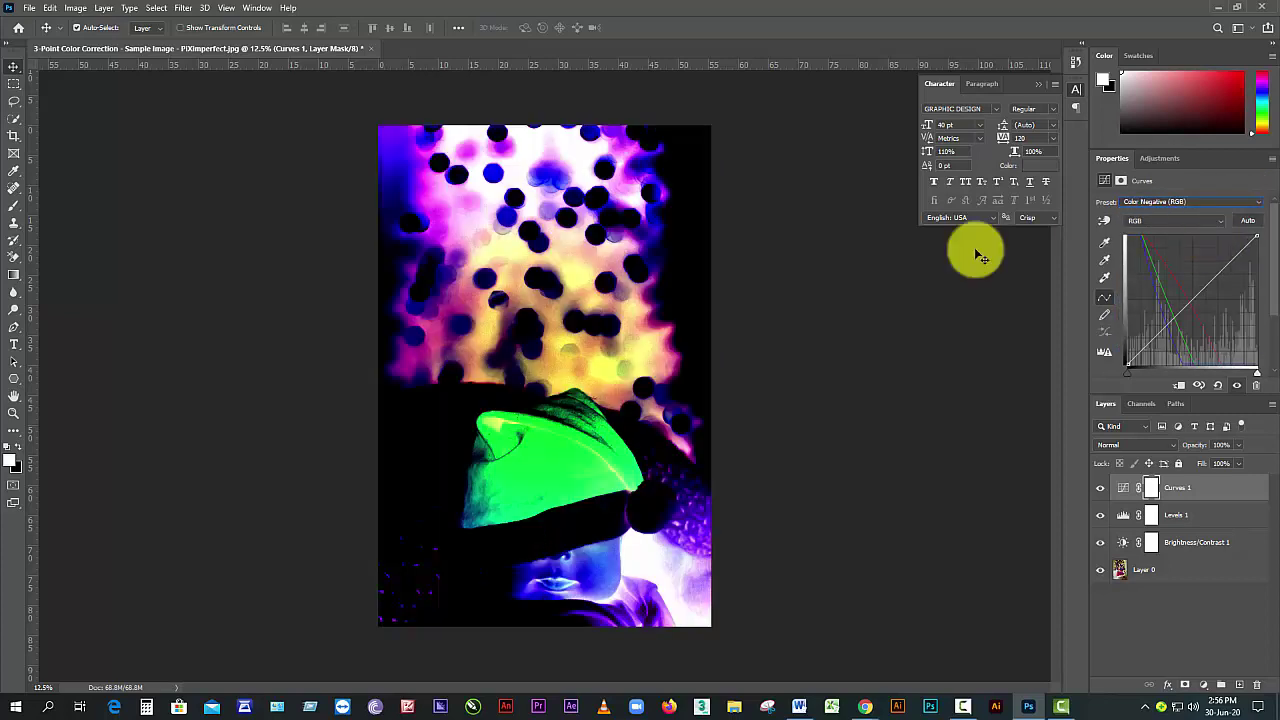
click(1259, 203)
click(1171, 244)
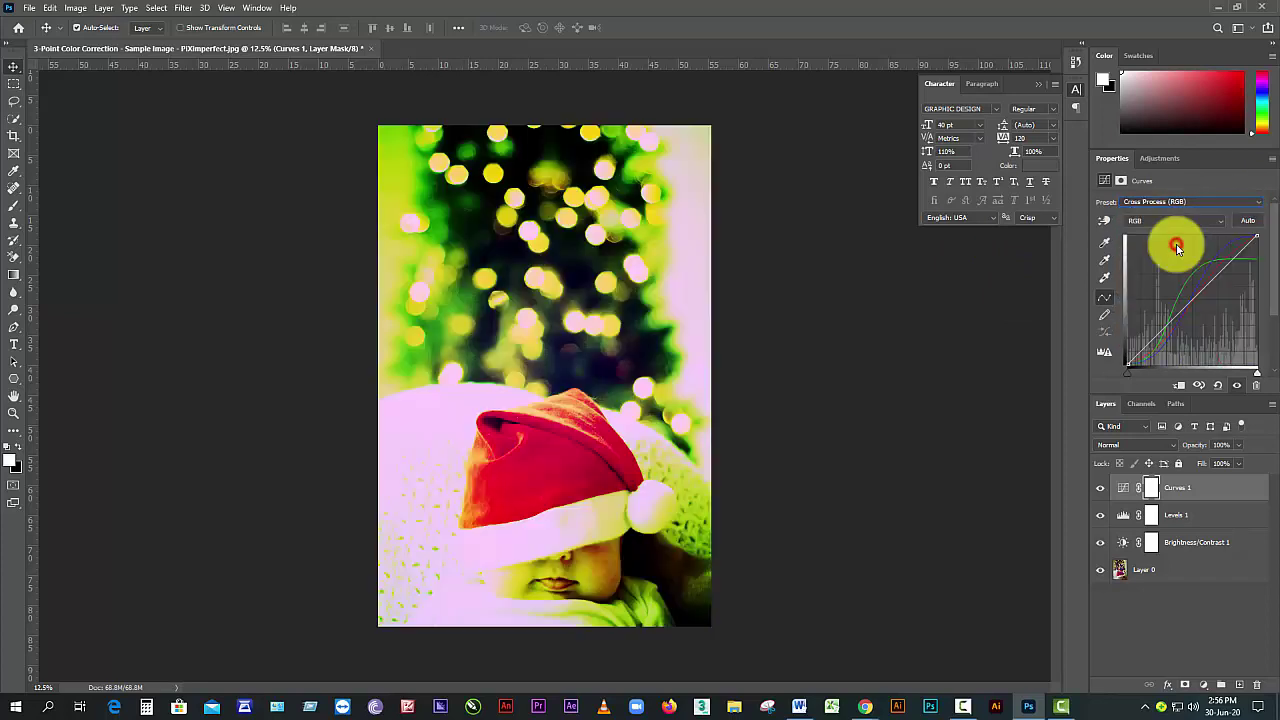
click(1253, 204)
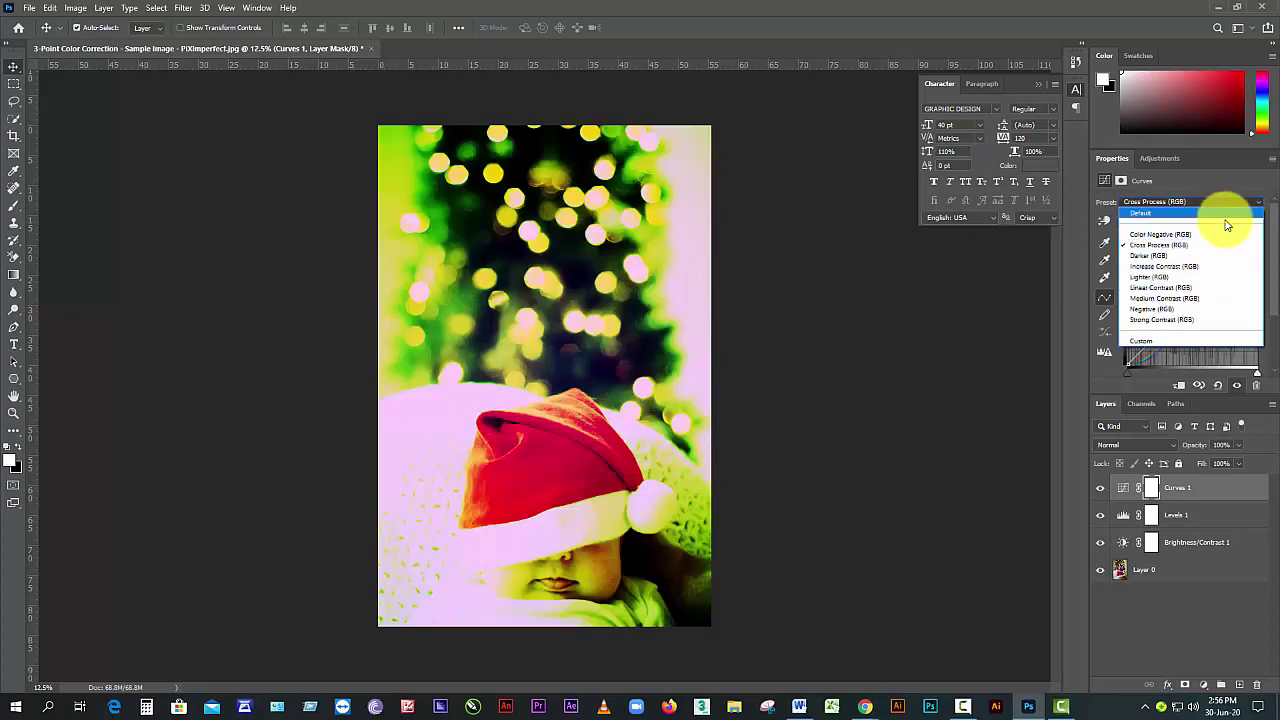
click(1166, 255)
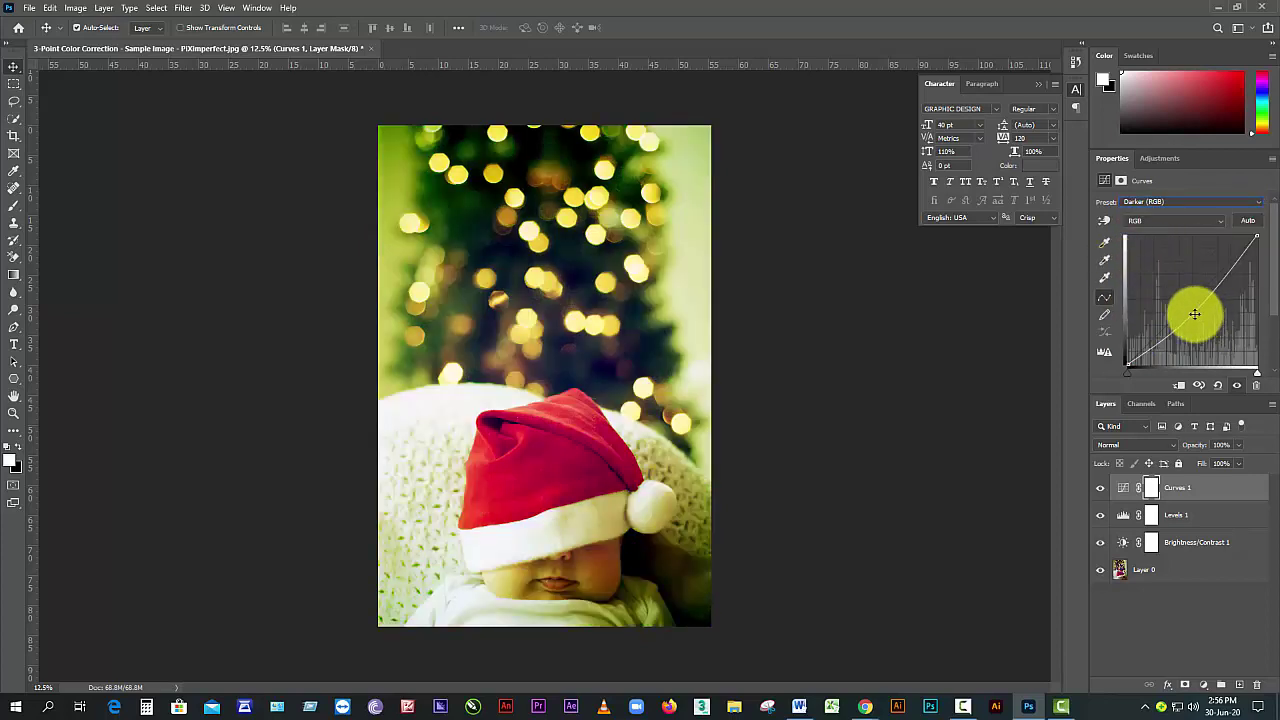
- Pull the RGB curve's midpoint back toward the diagonal and fine-tune the black and white end points
mouse_move(1194, 314)
mouse_down()
mouse_move(1177, 291)
mouse_move(1189, 306)
mouse_up()
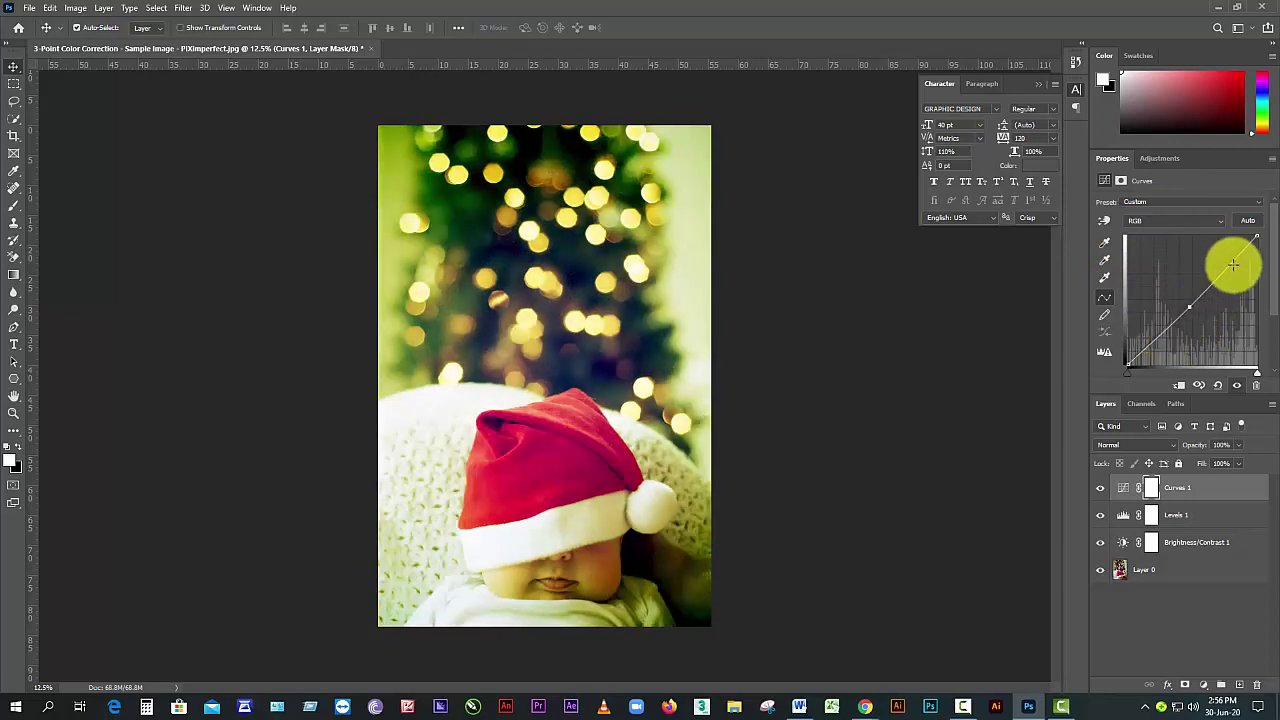
mouse_move(1127, 360)
mouse_down()
mouse_move(1128, 323)
mouse_move(1128, 357)
mouse_move(1140, 358)
mouse_up()
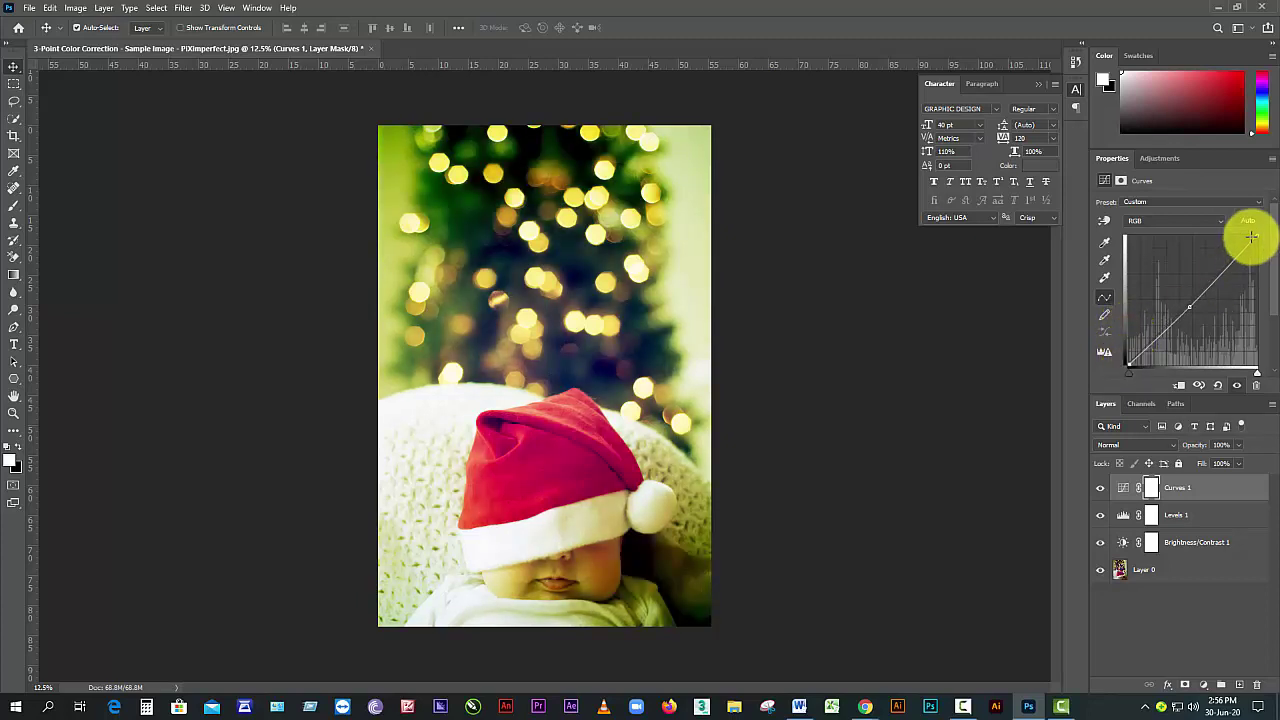
mouse_move(1255, 236)
mouse_down()
mouse_move(1211, 234)
mouse_move(1244, 233)
mouse_move(1257, 275)
mouse_move(1257, 234)
mouse_up()
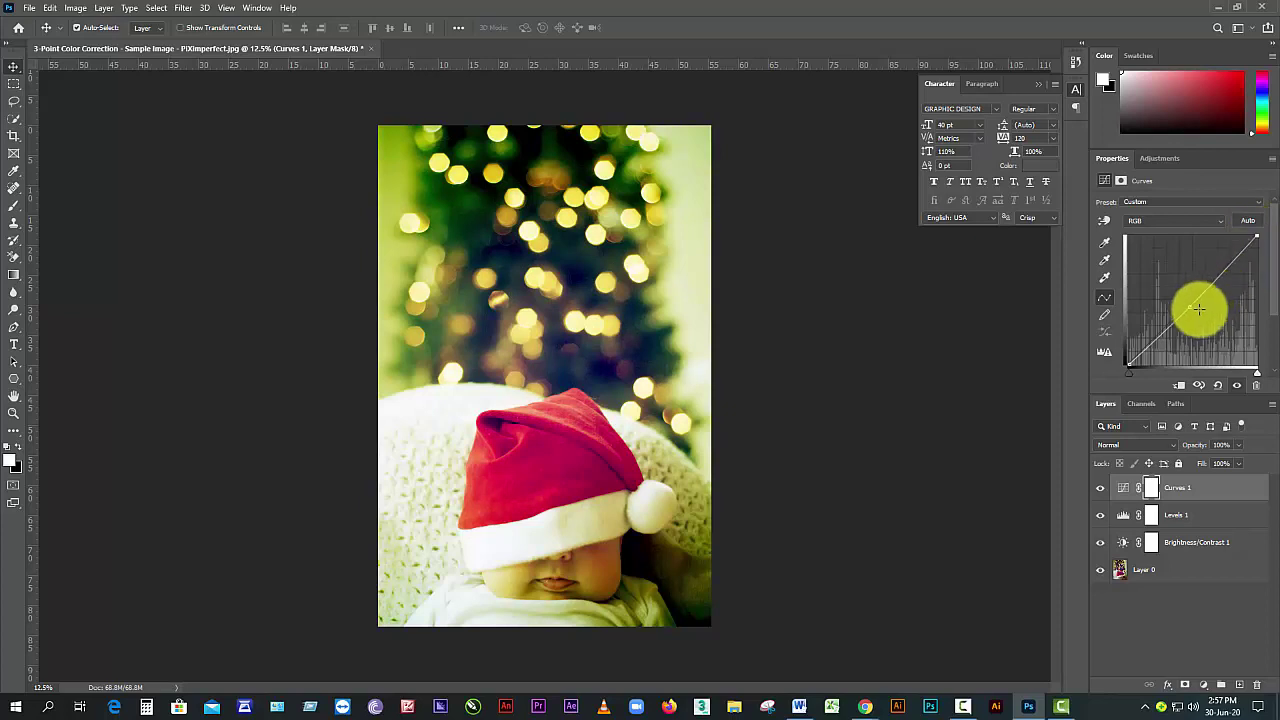
- Raise the curve's midtone point above the diagonal and add lowered highlight and shadow points
drag(1172, 287, 1183, 303)
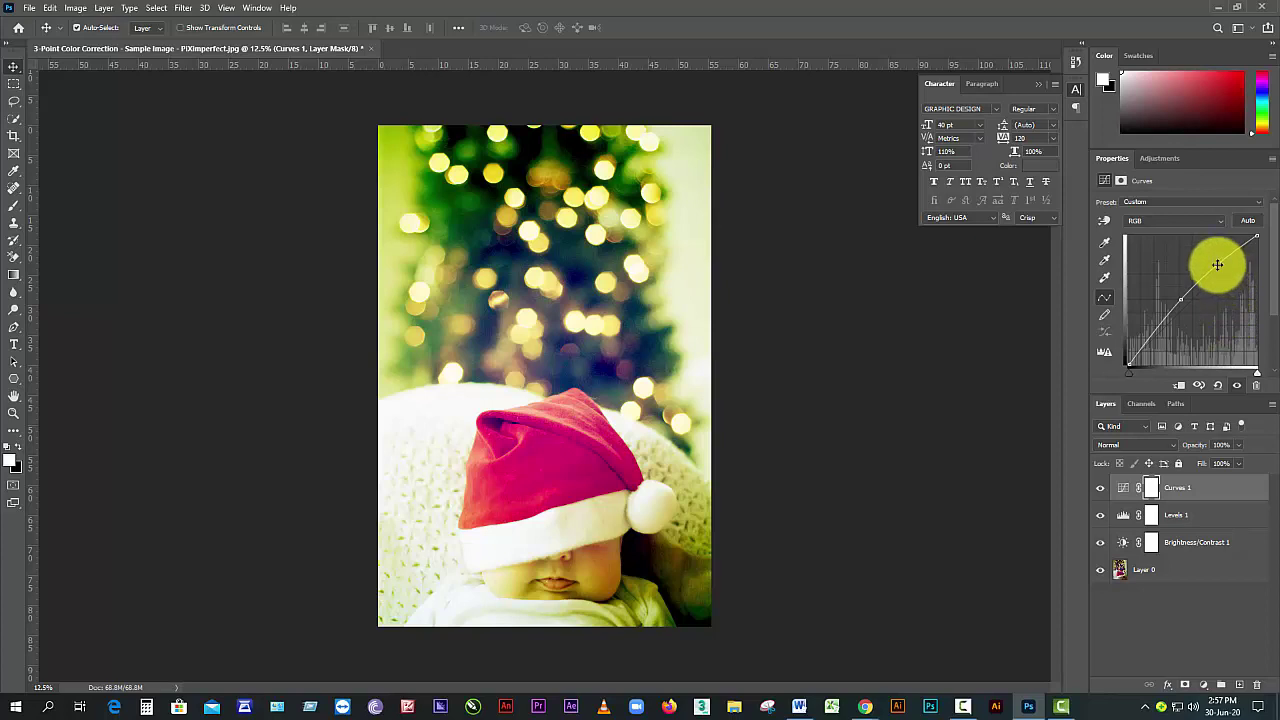
click(1210, 260)
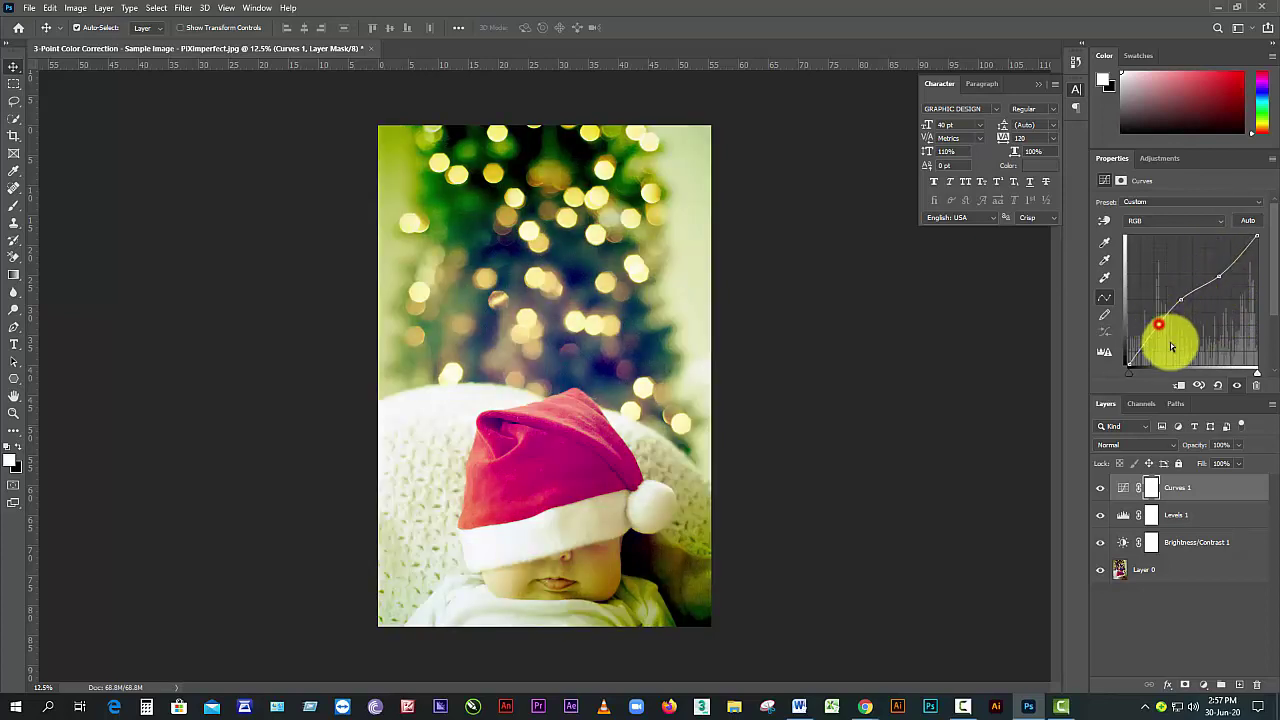
drag(1162, 327, 1169, 333)
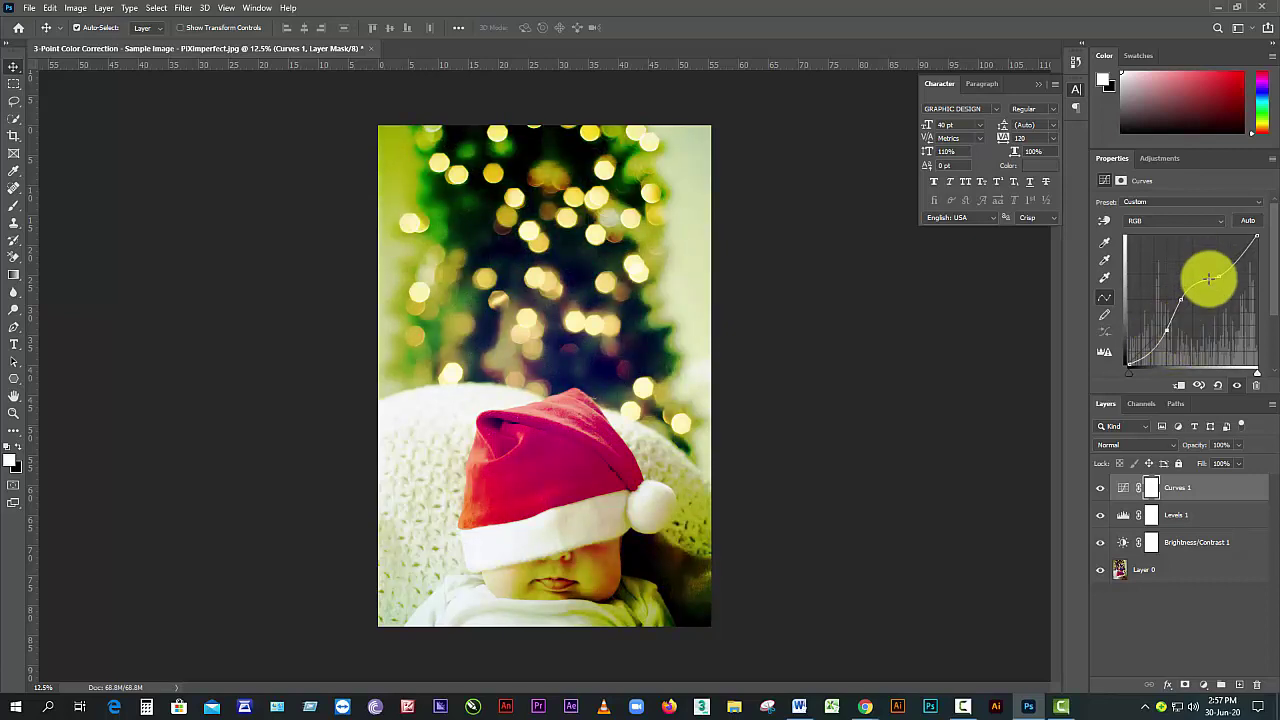
- Delete the shadow point and the midtone point from the RGB curve, keeping the highlight point
click(1169, 330)
key(Delete)
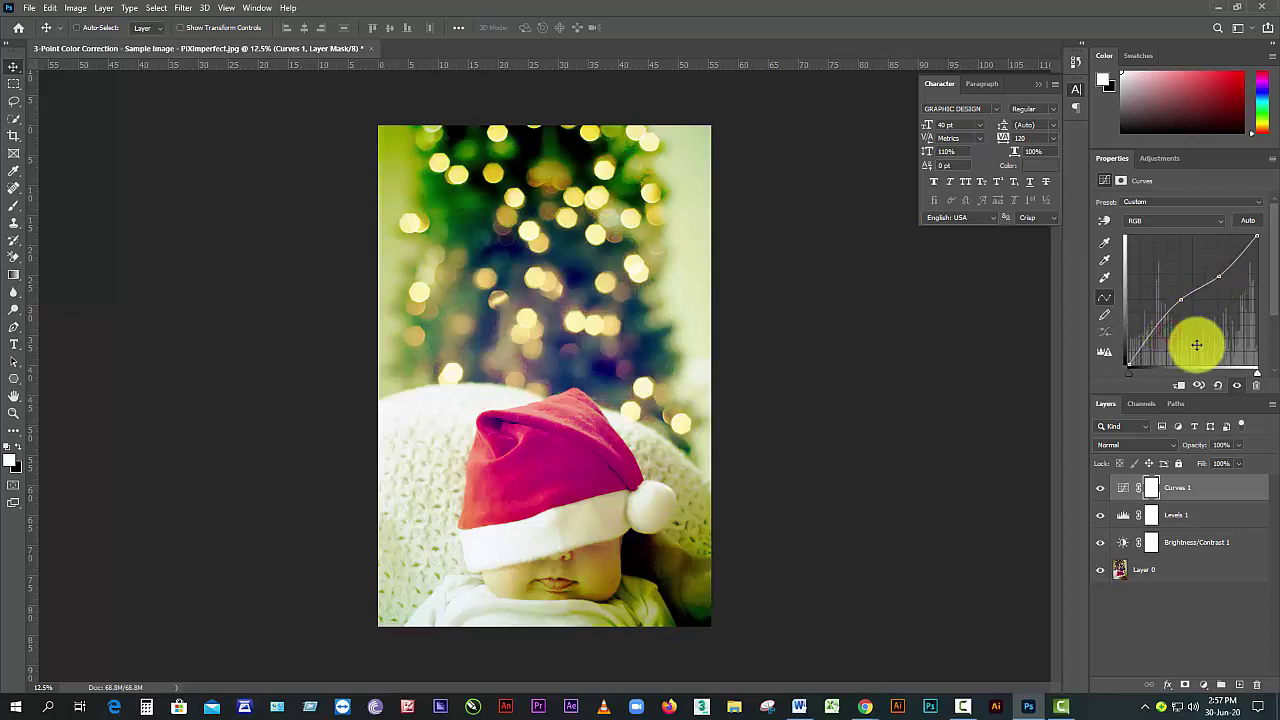
click(1180, 299)
key(Delete)
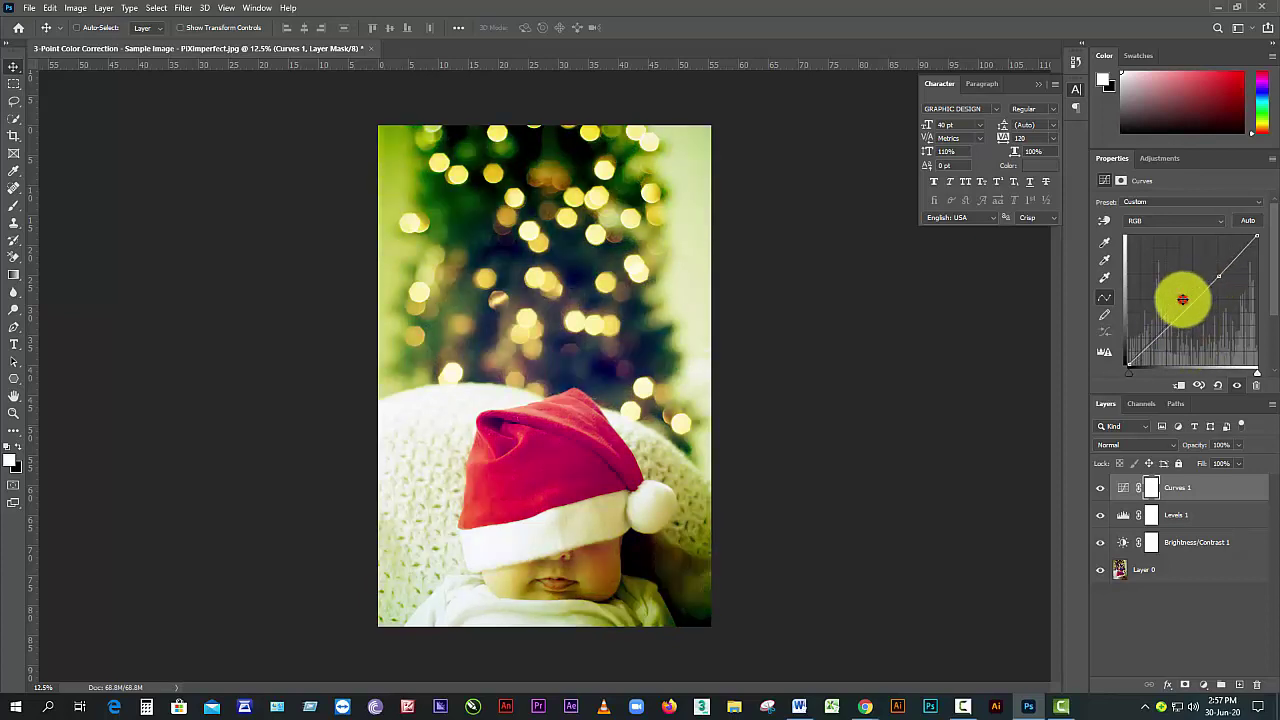
- Delete the remaining highlight point from the RGB curve and add a Hue/Saturation adjustment layer above Curves 1
click(1217, 278)
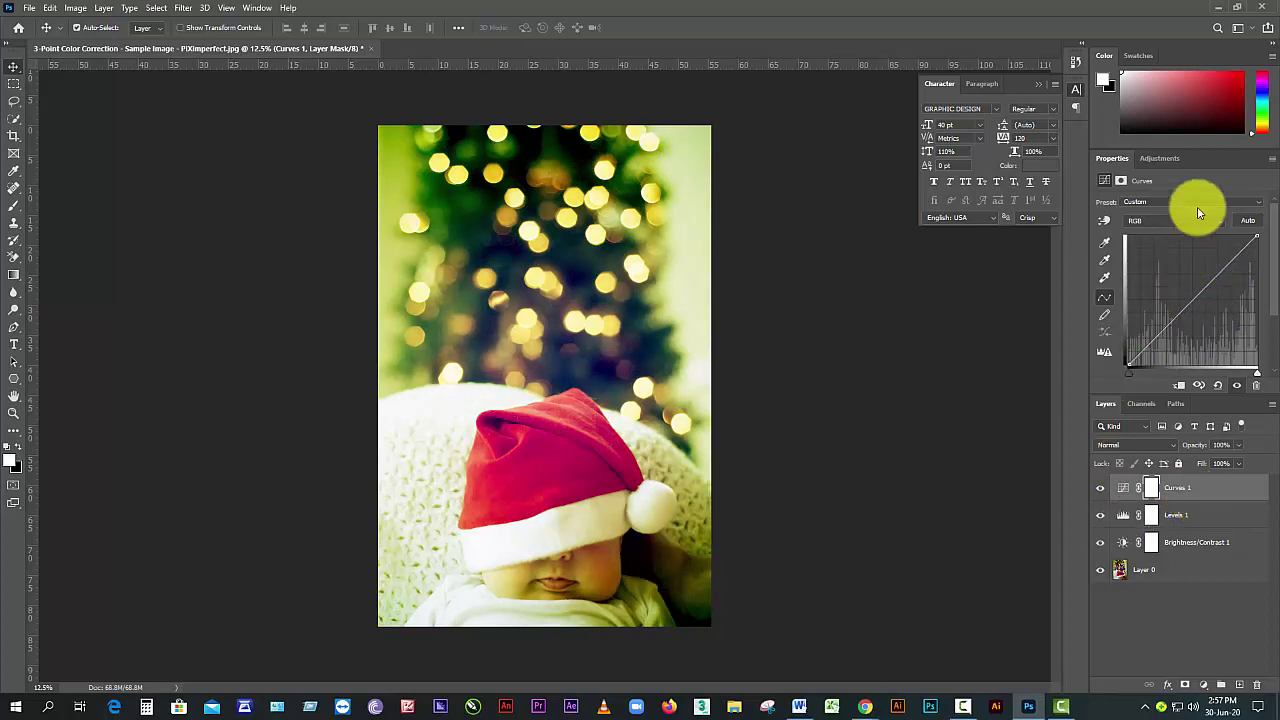
click(1164, 161)
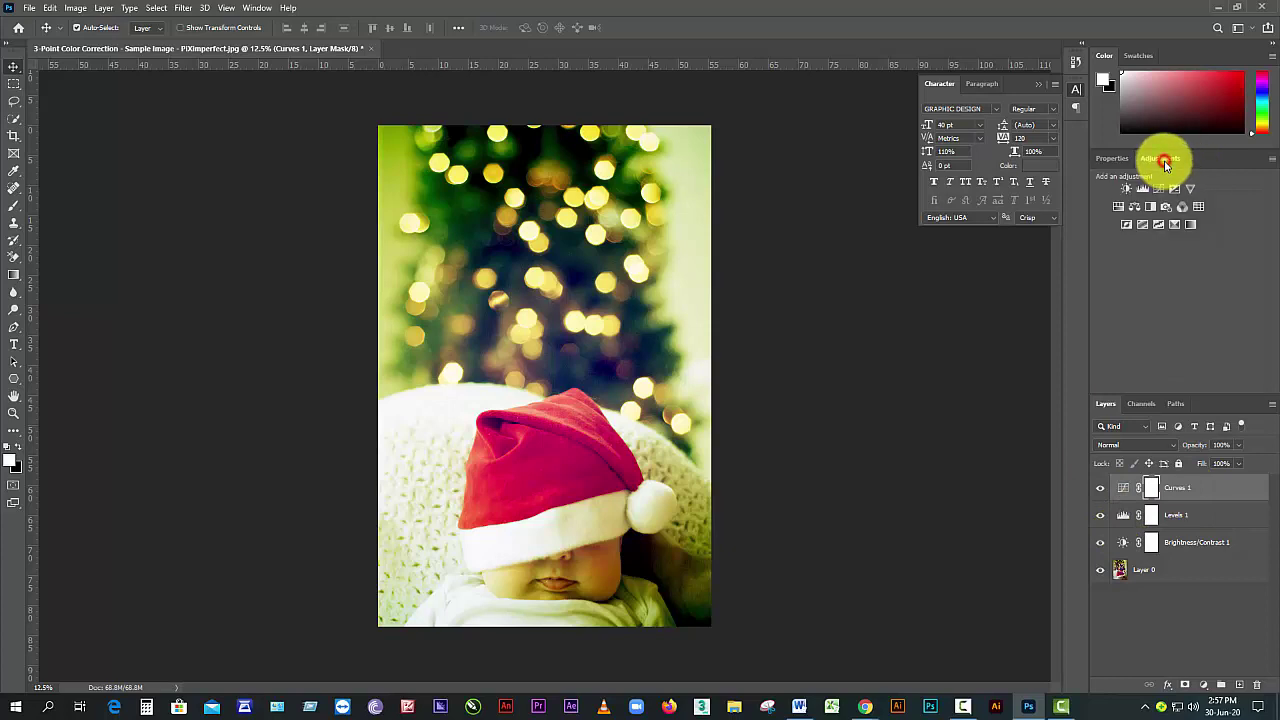
click(1117, 209)
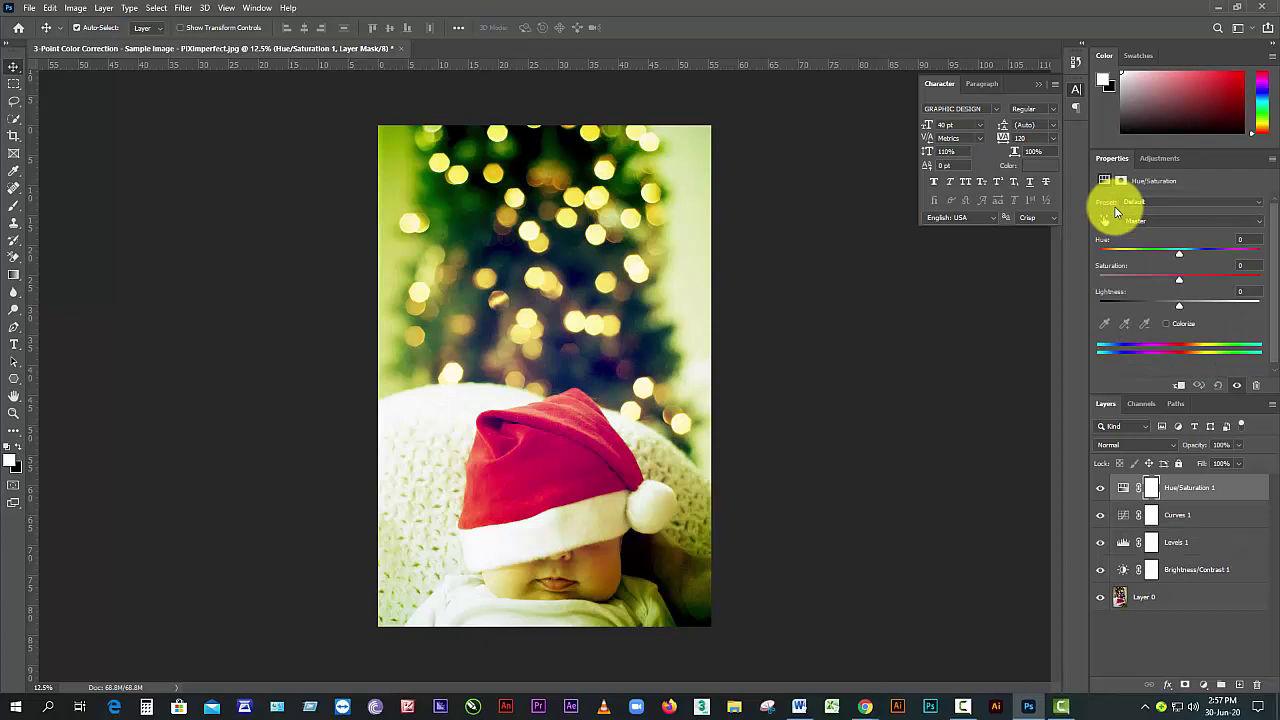
click(1242, 221)
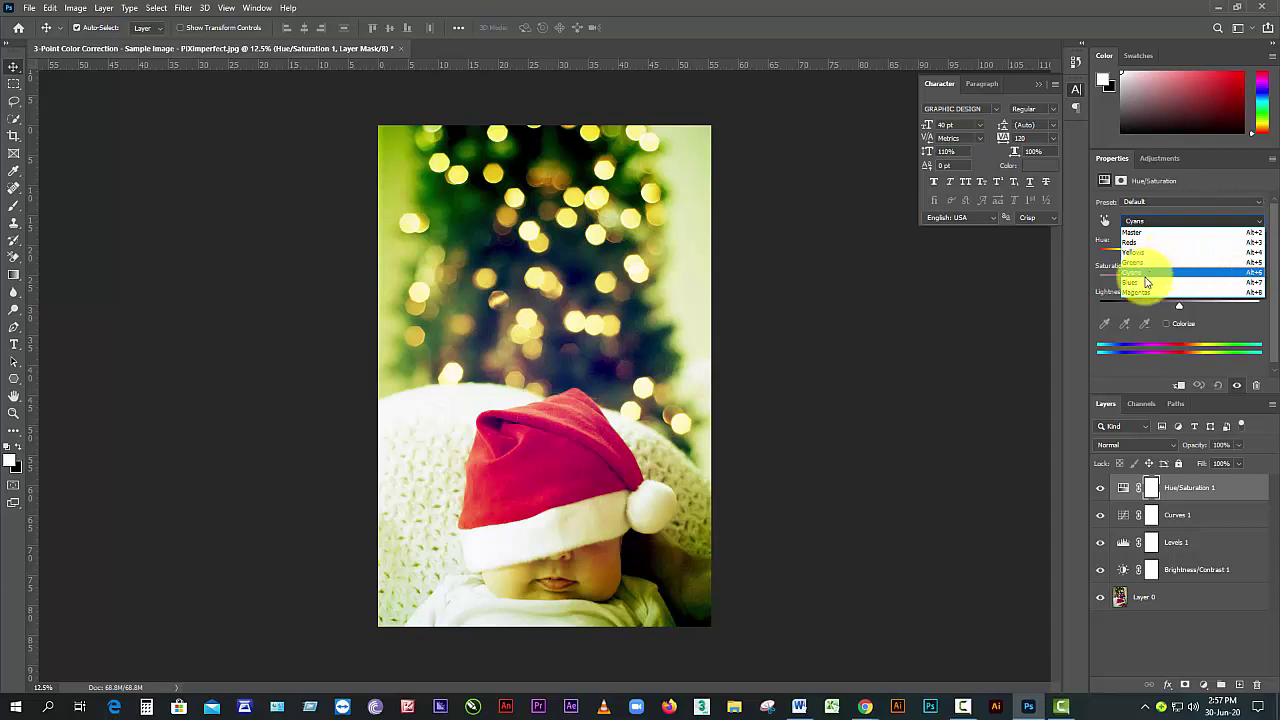
click(1112, 135)
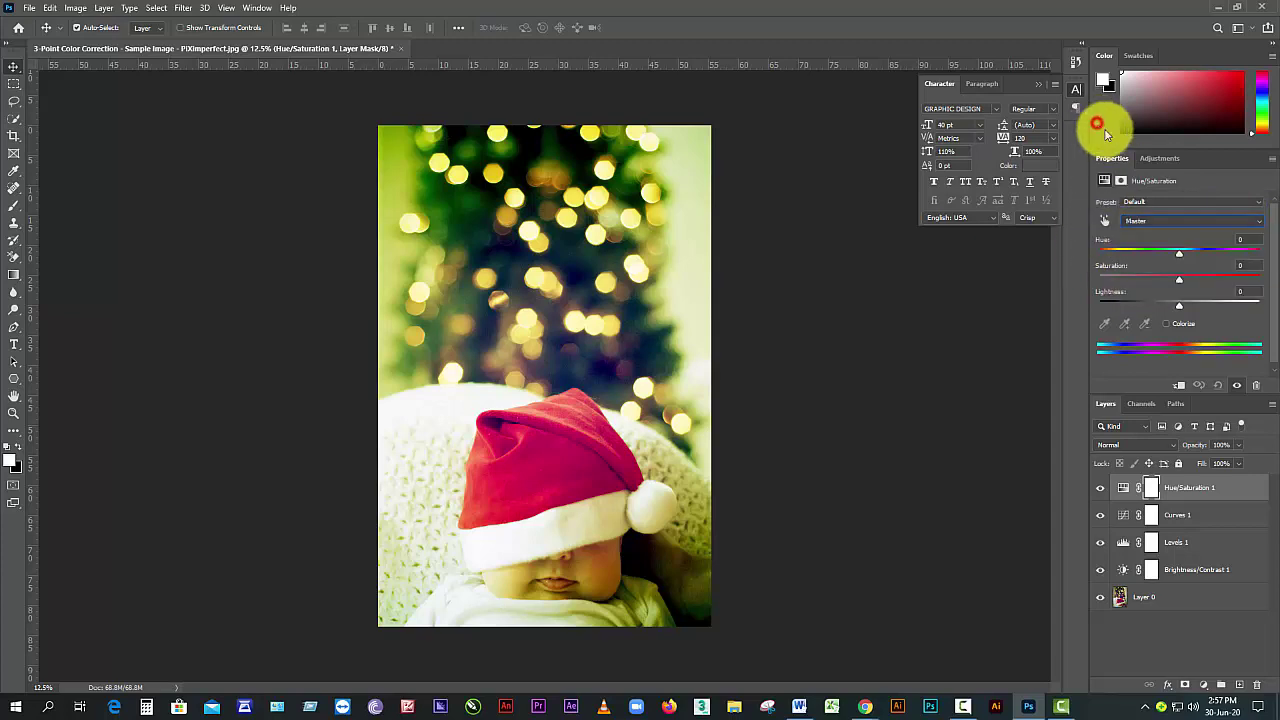
- Open bike.tif from the Adobe Photoshop Lessons folders on the GAVE (F:) drive
click(33, 9)
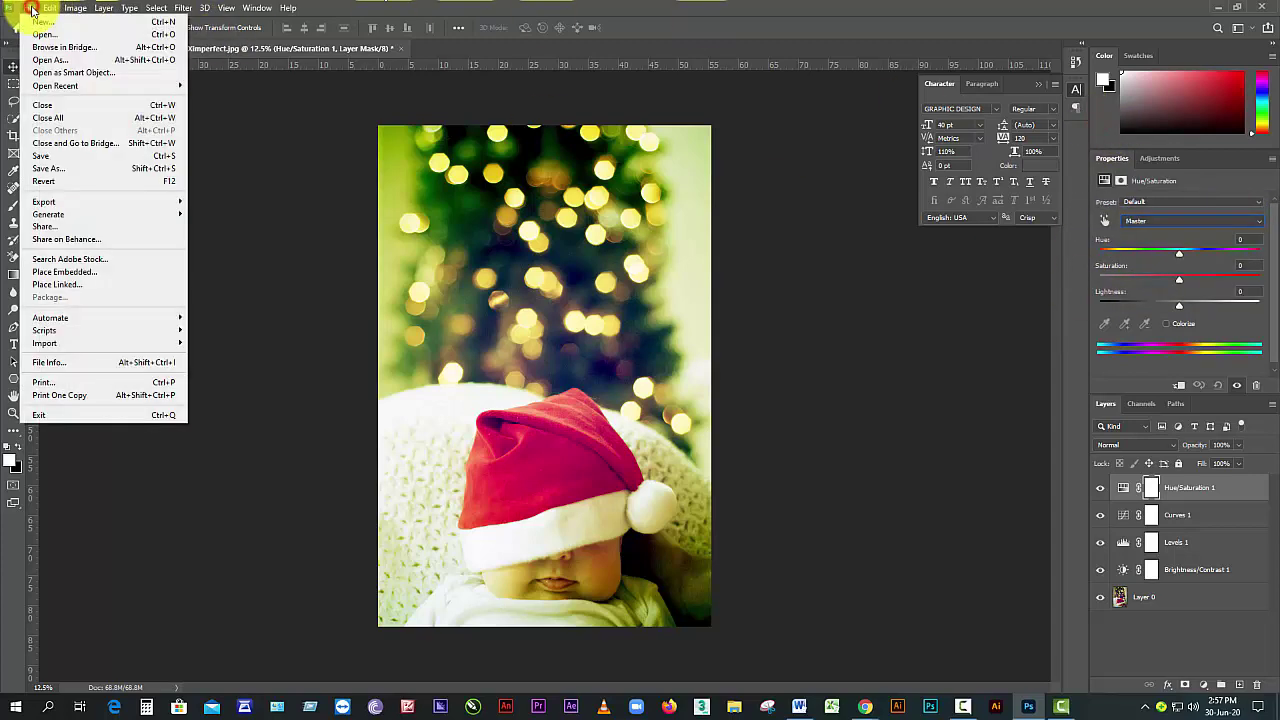
click(55, 35)
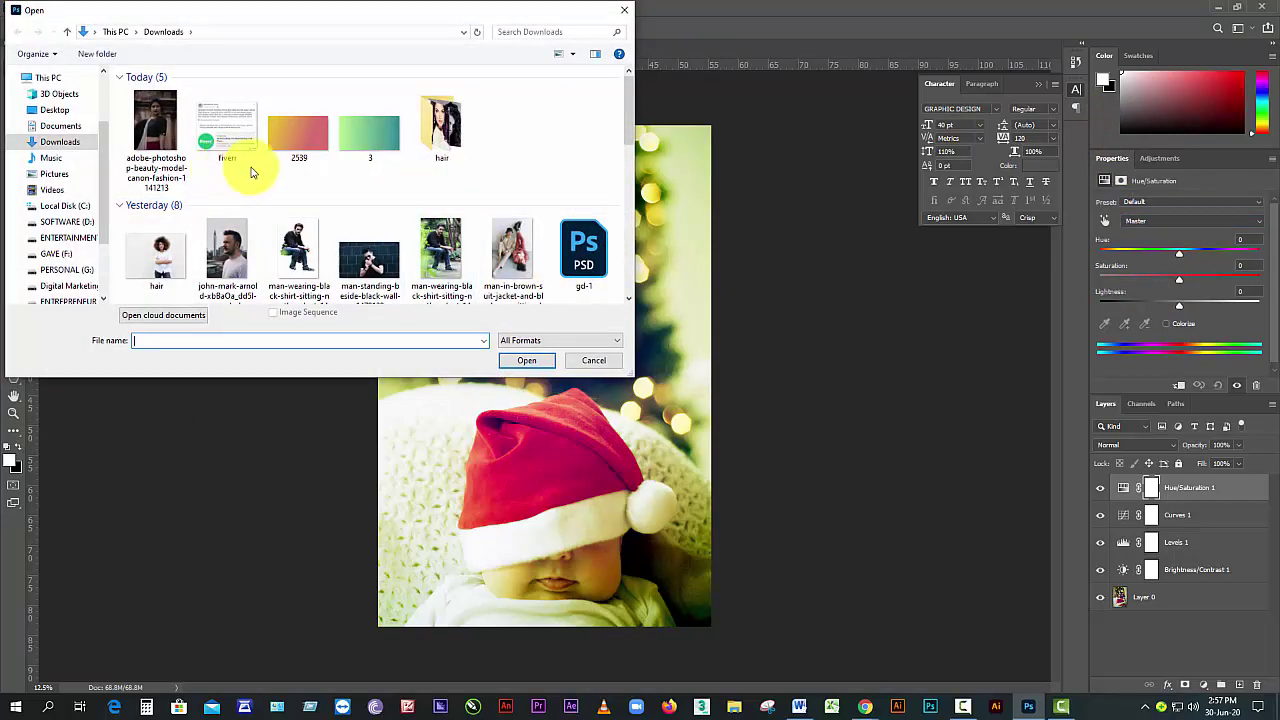
click(52, 109)
click(57, 254)
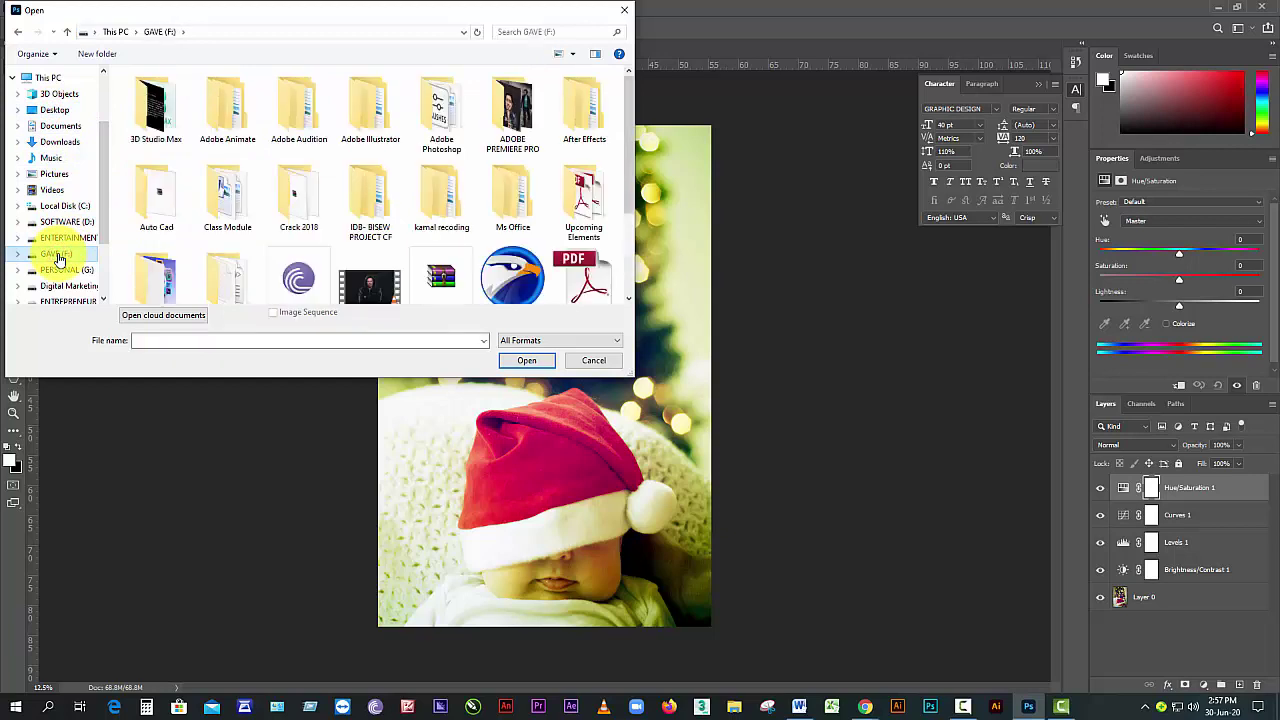
double_click(445, 130)
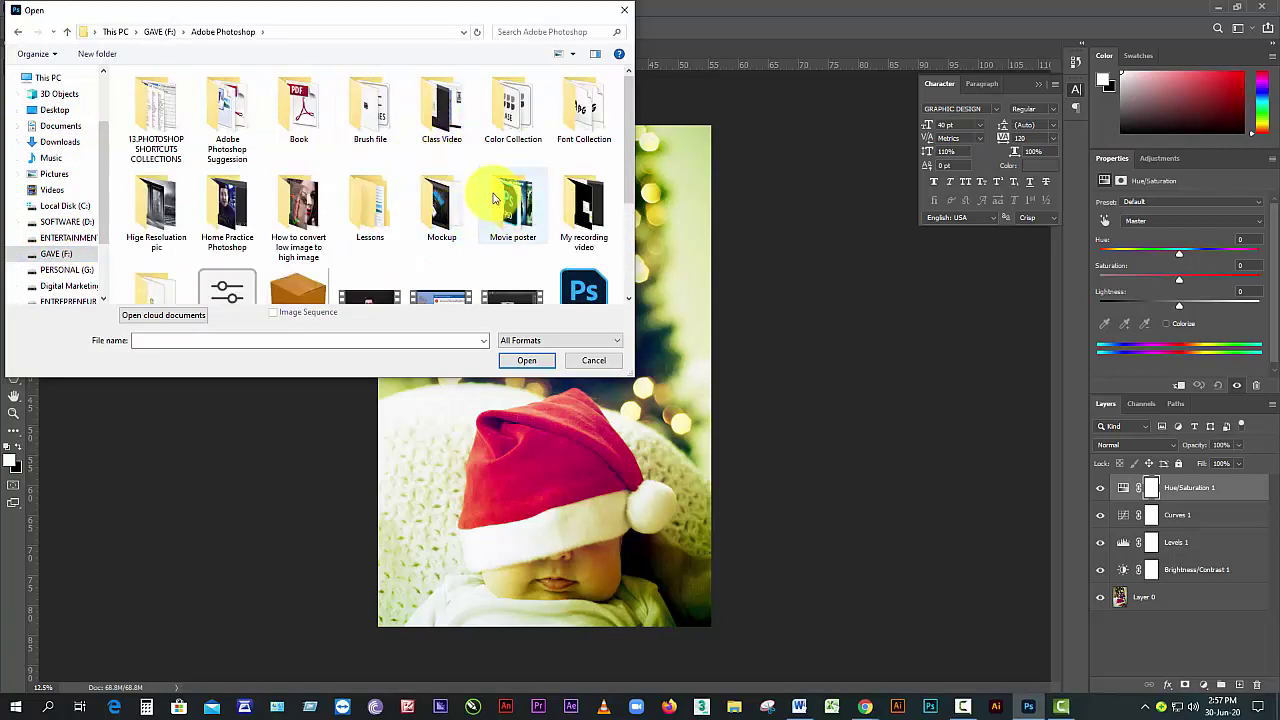
double_click(372, 215)
double_click(250, 120)
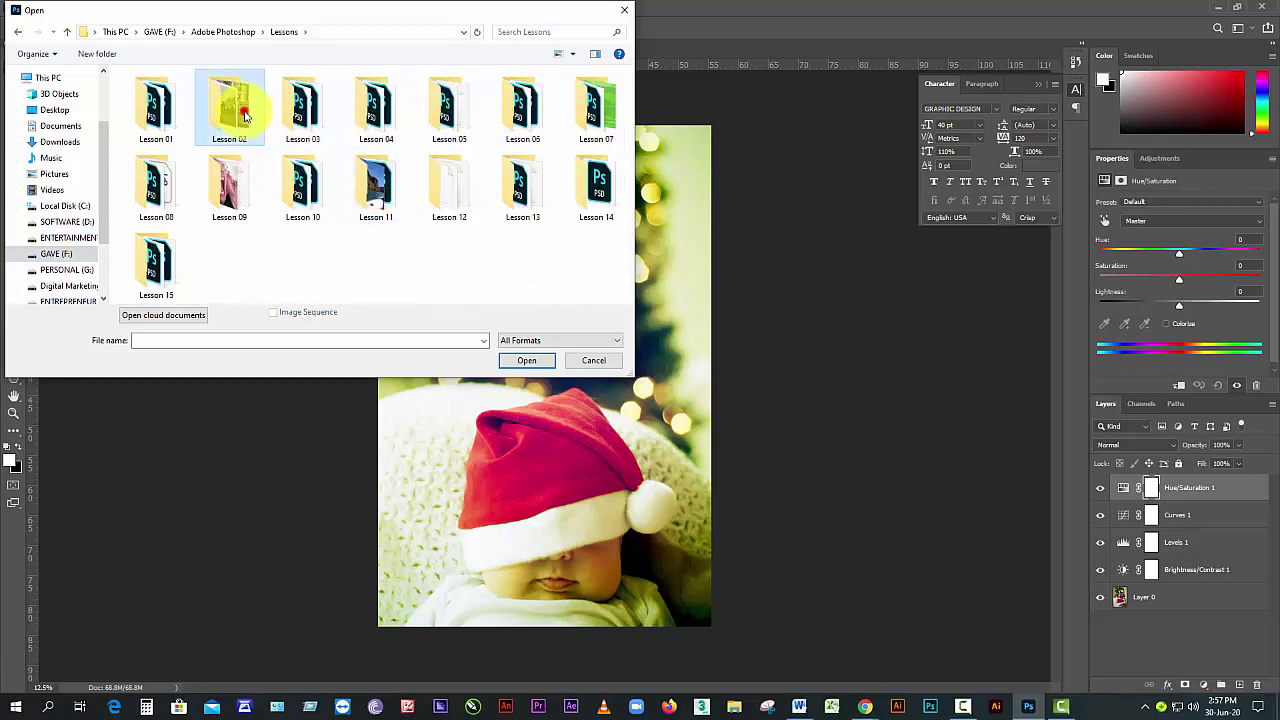
click(303, 108)
click(527, 360)
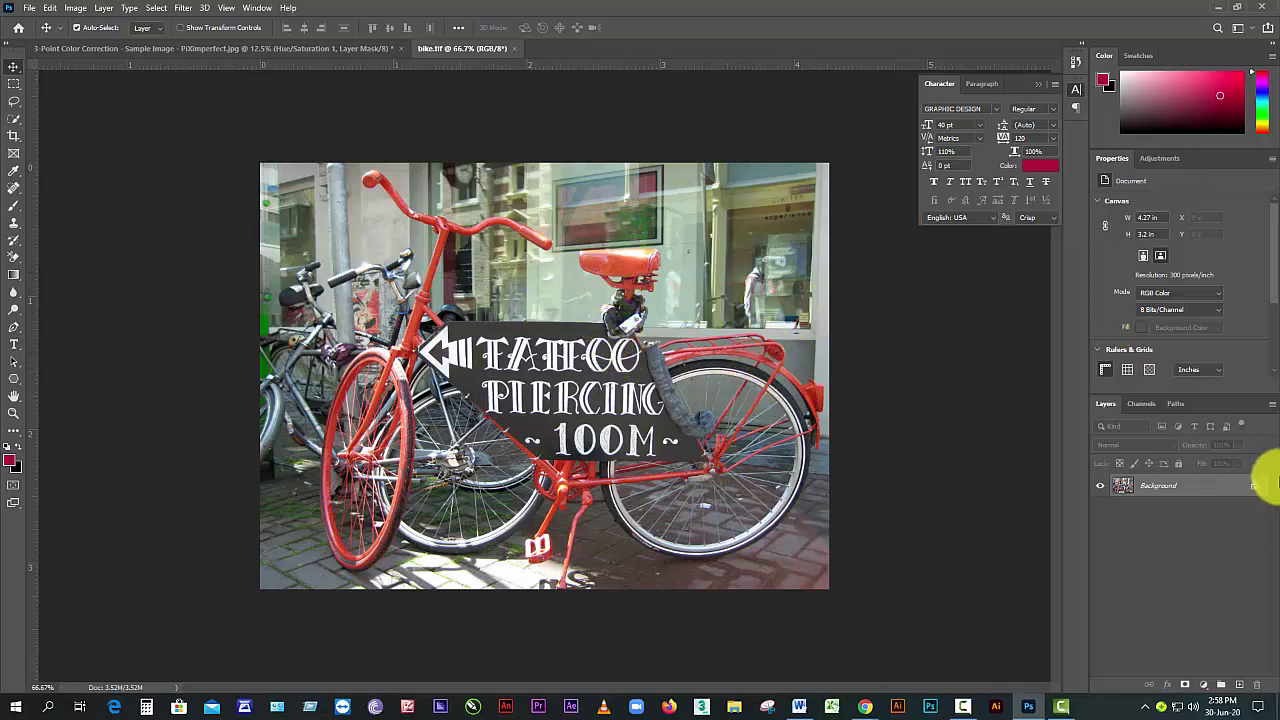
- Unlock the bike photo's Background layer and add a Hue/Saturation adjustment layer above it, keeping the Master color range
click(1255, 486)
click(1166, 159)
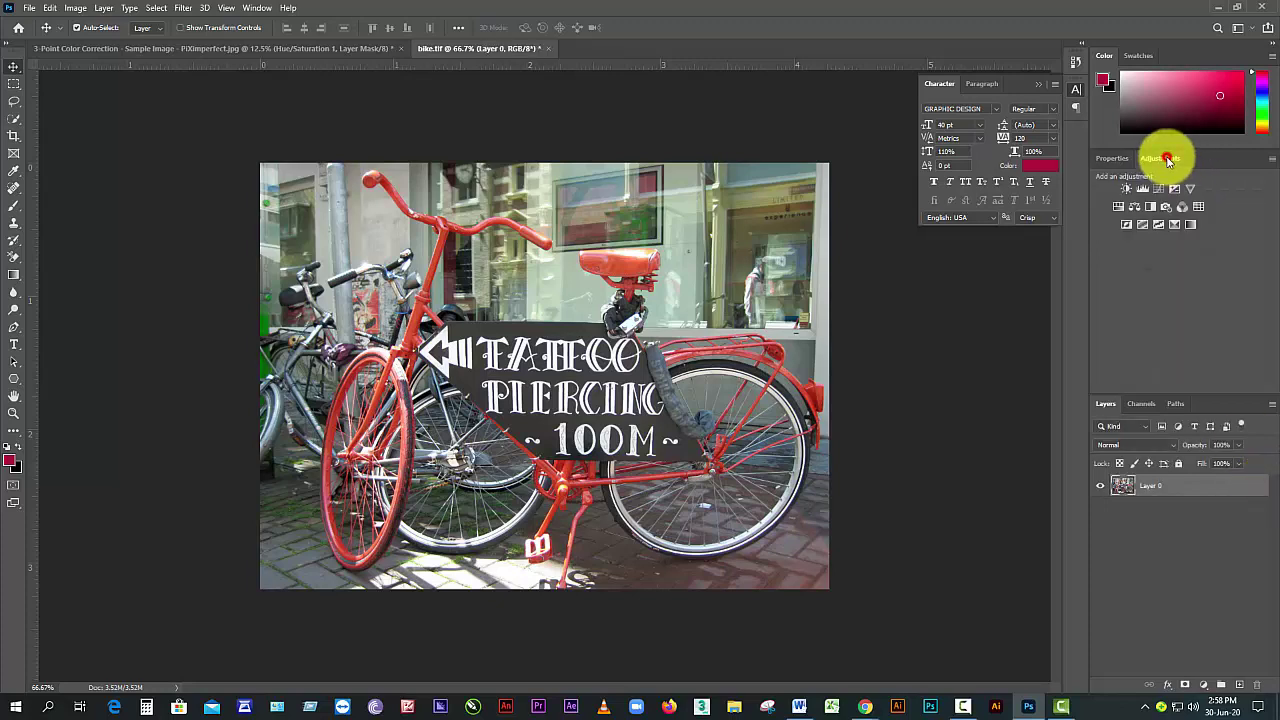
click(1119, 207)
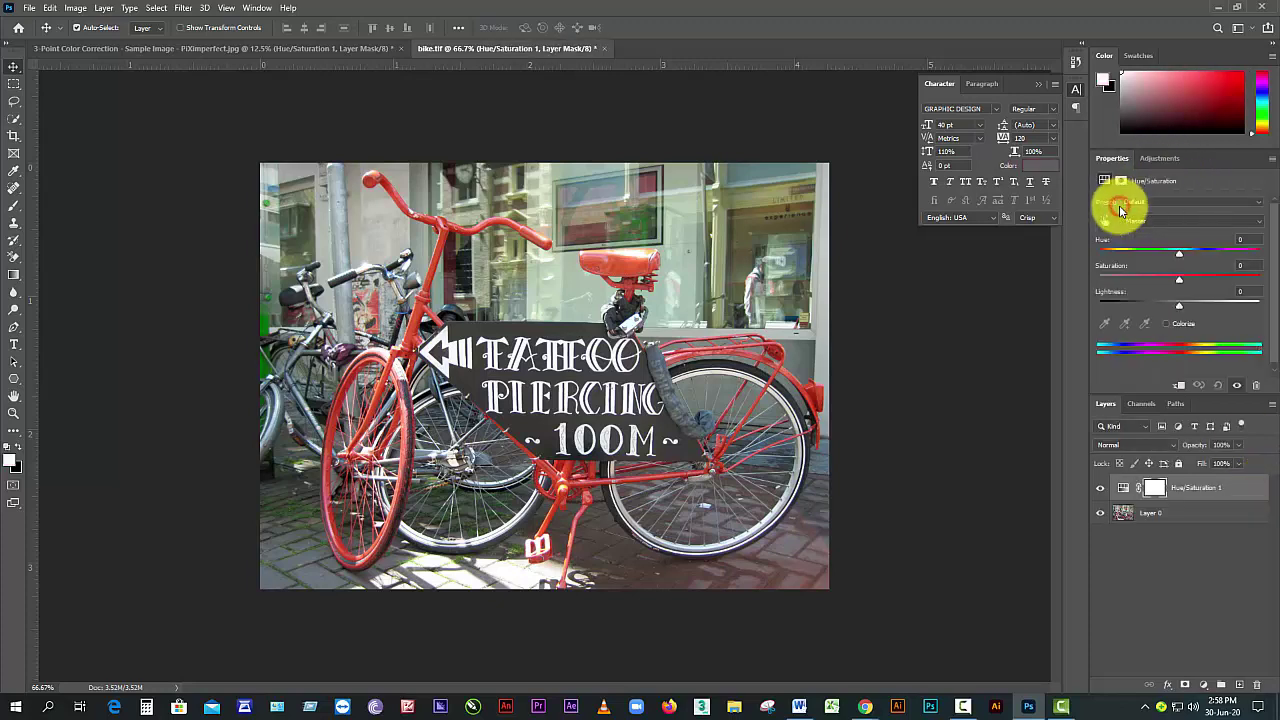
click(1255, 221)
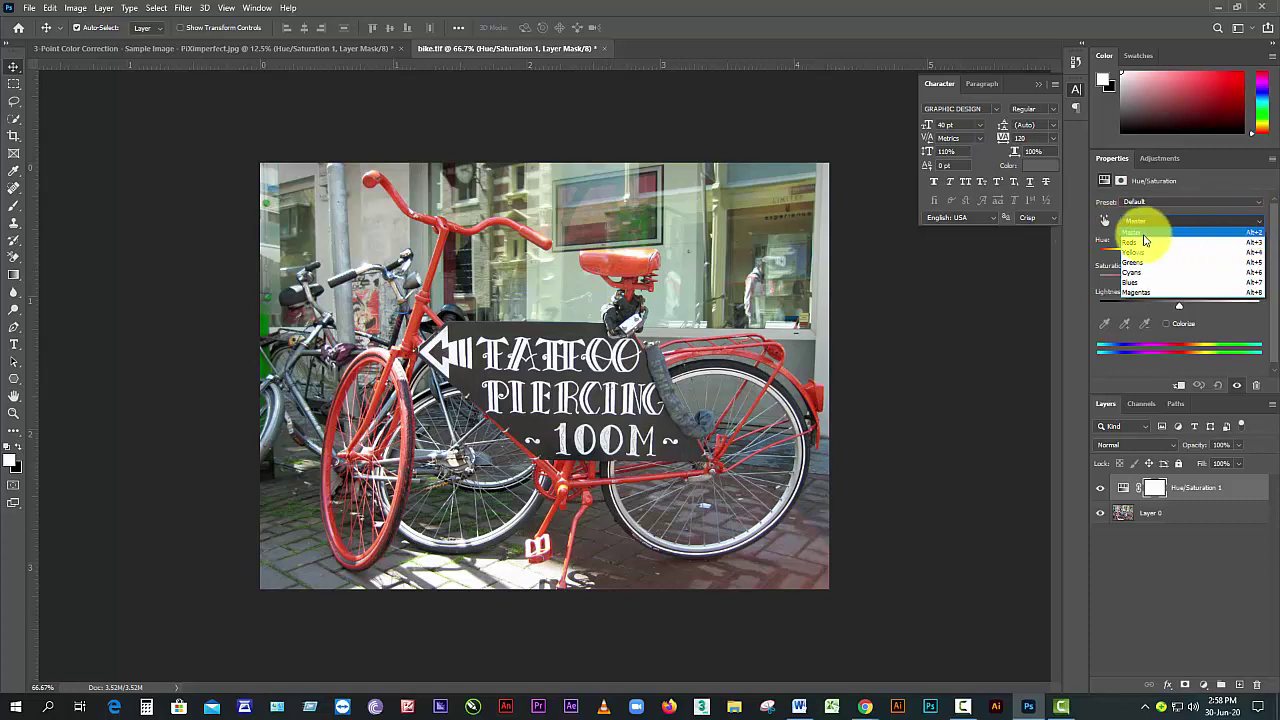
click(1145, 234)
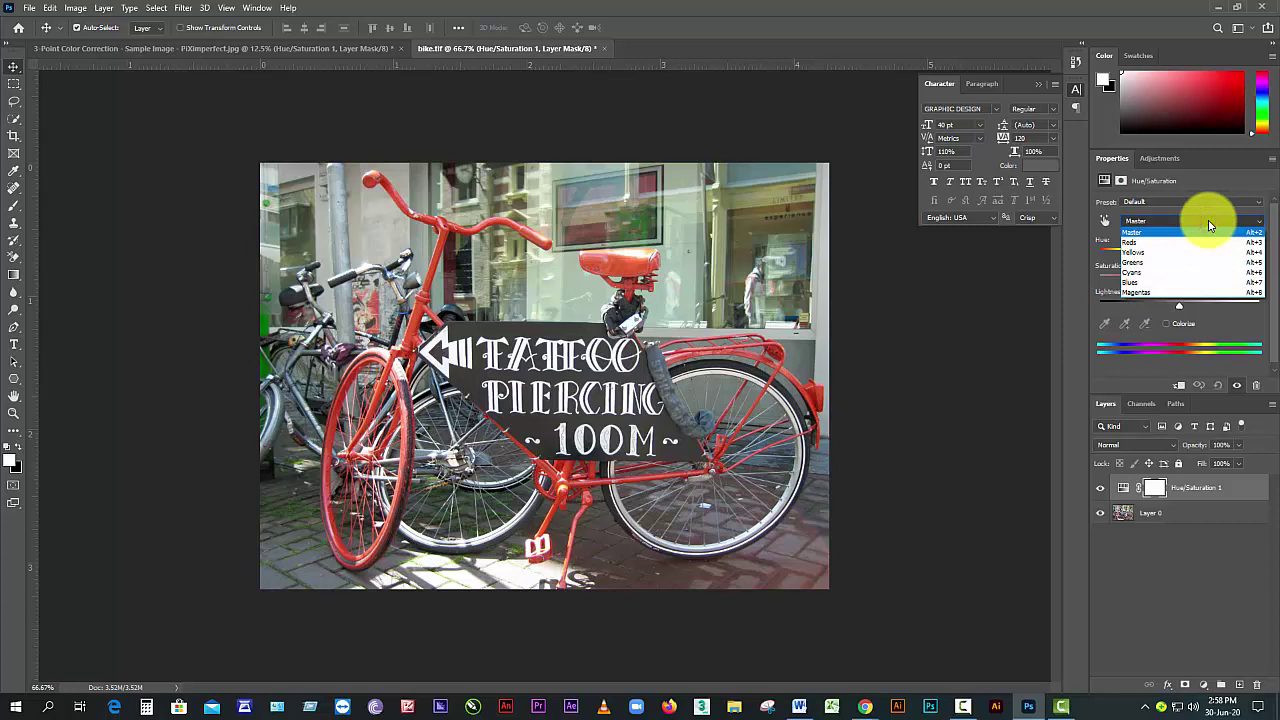
click(1209, 224)
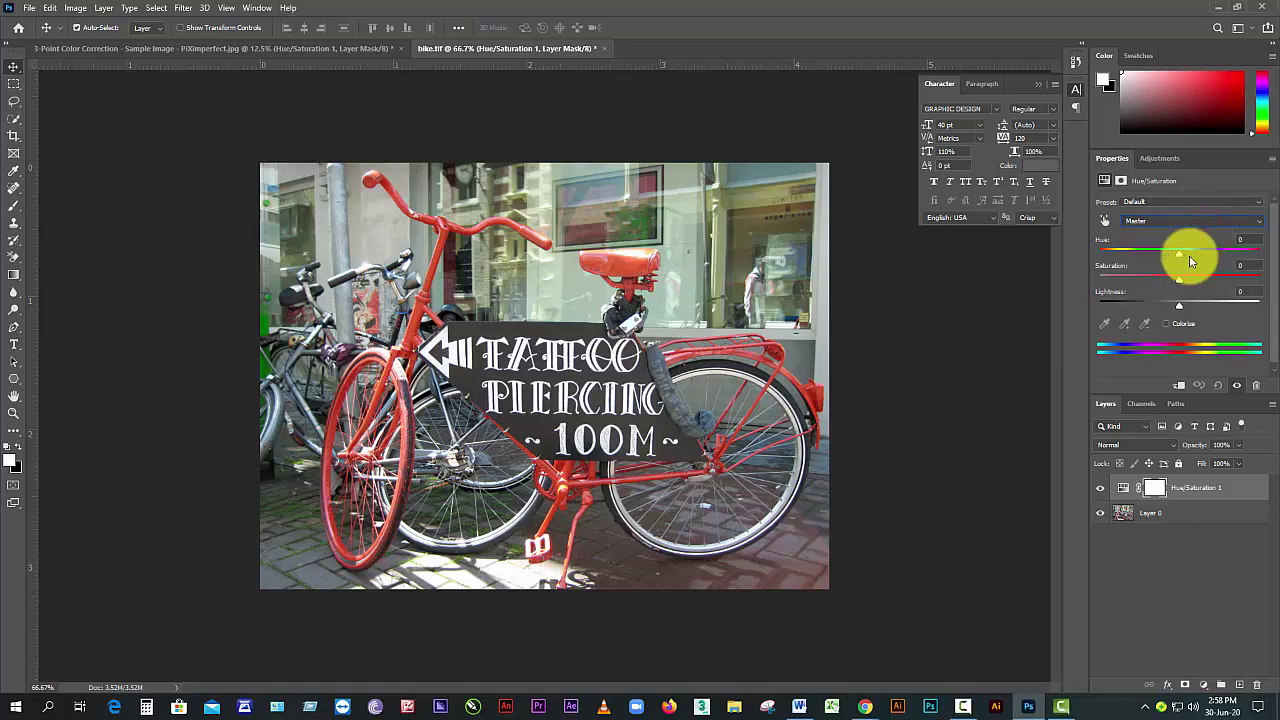
- Try strong Master hue and saturation shifts on the bike photo, settling on hue -135, saturation +2 and lightness +1
drag(1180, 251, 1258, 258)
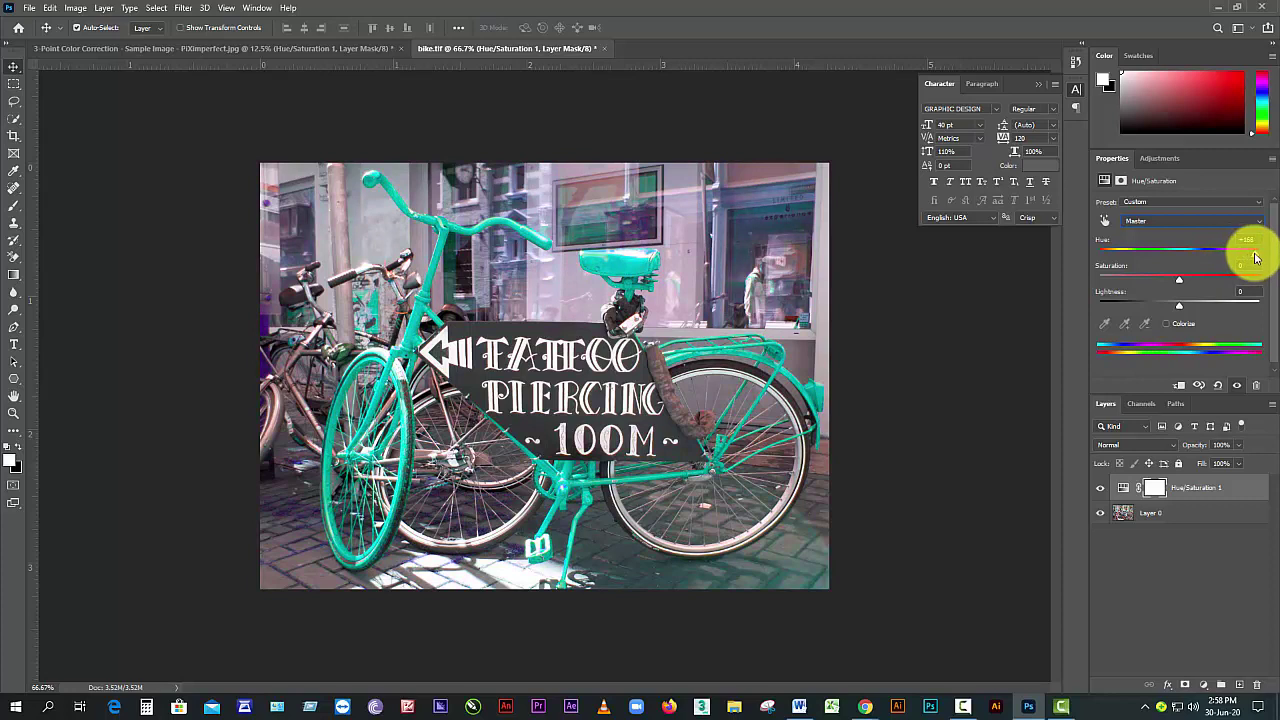
drag(1256, 258, 1115, 268)
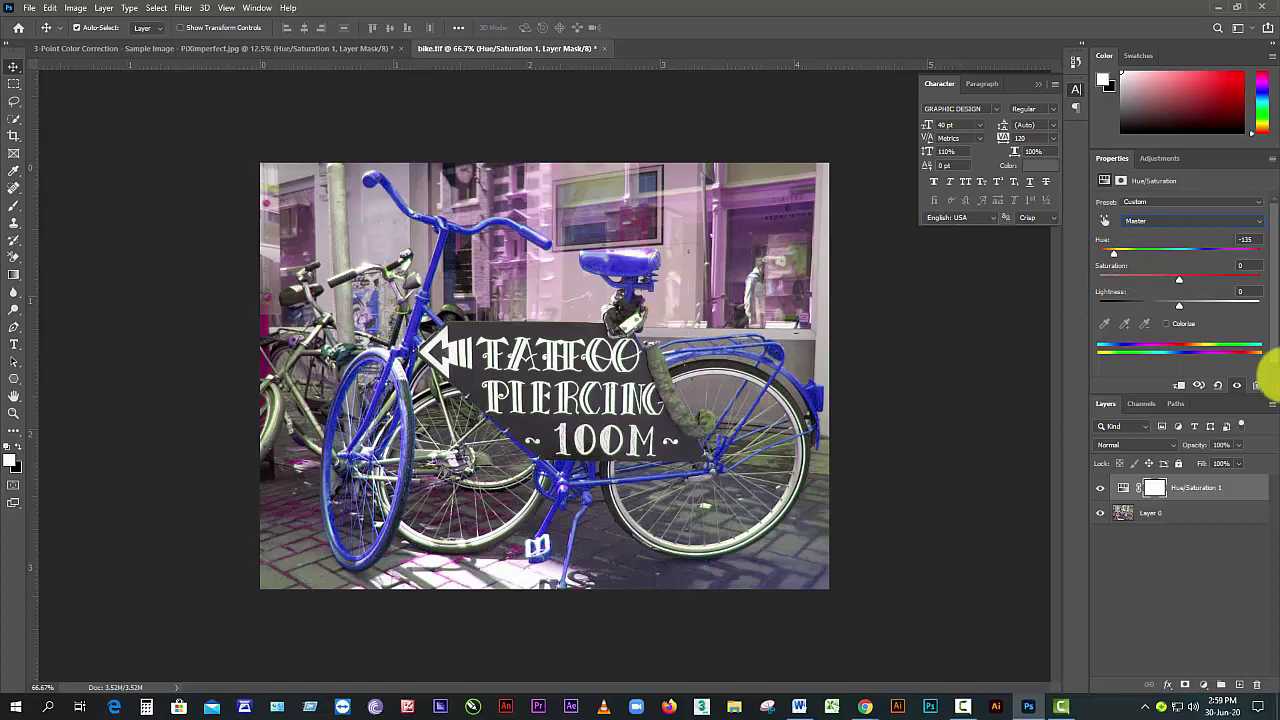
drag(1179, 279, 1246, 283)
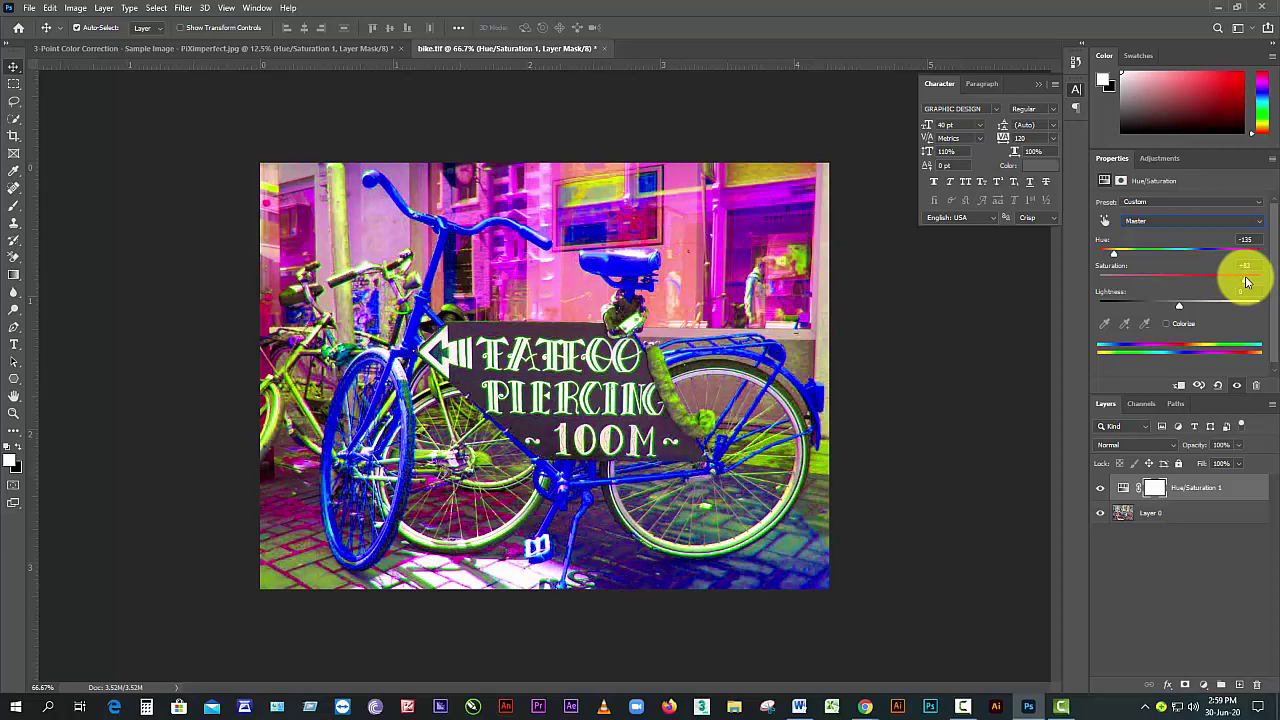
drag(1246, 283, 1130, 297)
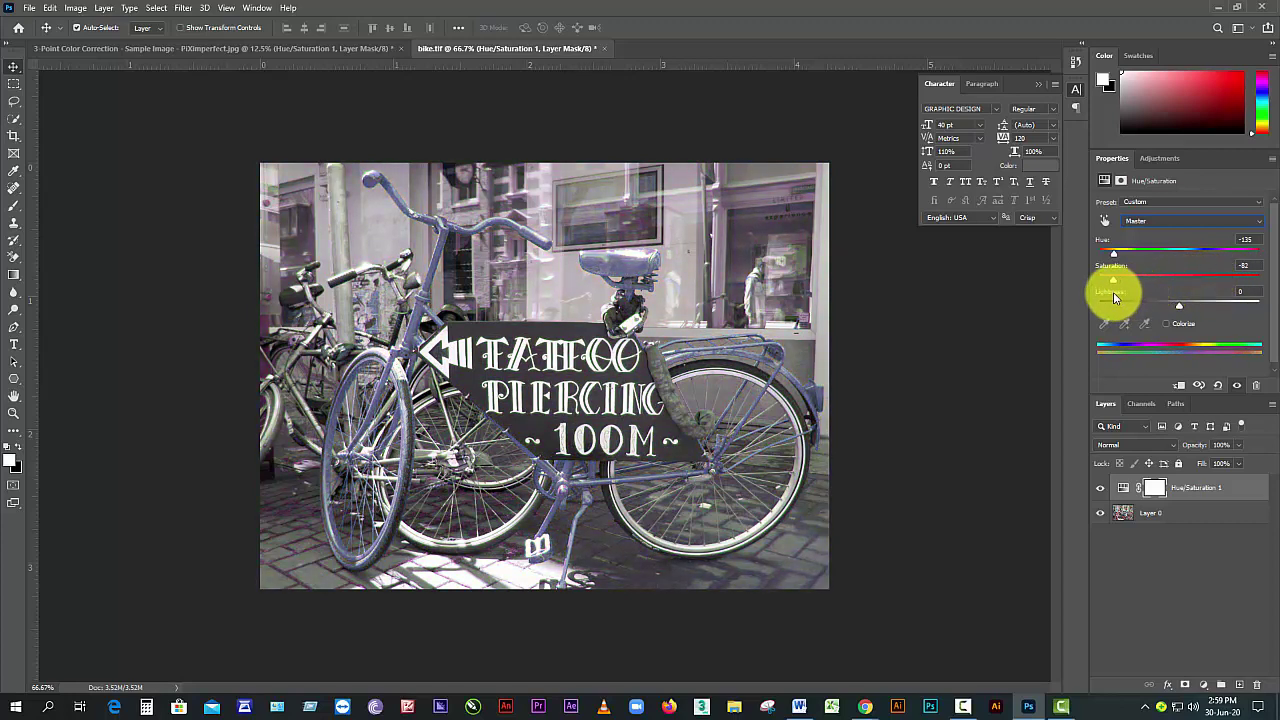
drag(1114, 297, 1093, 298)
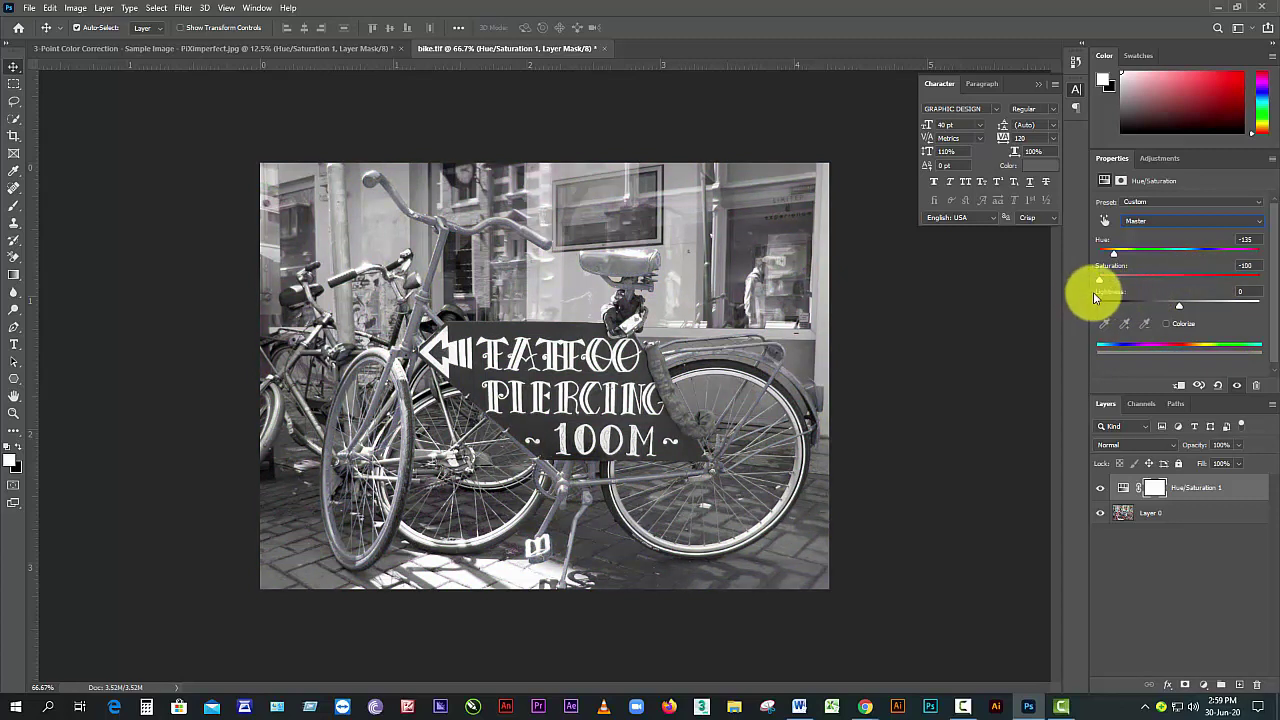
drag(1091, 286, 1179, 298)
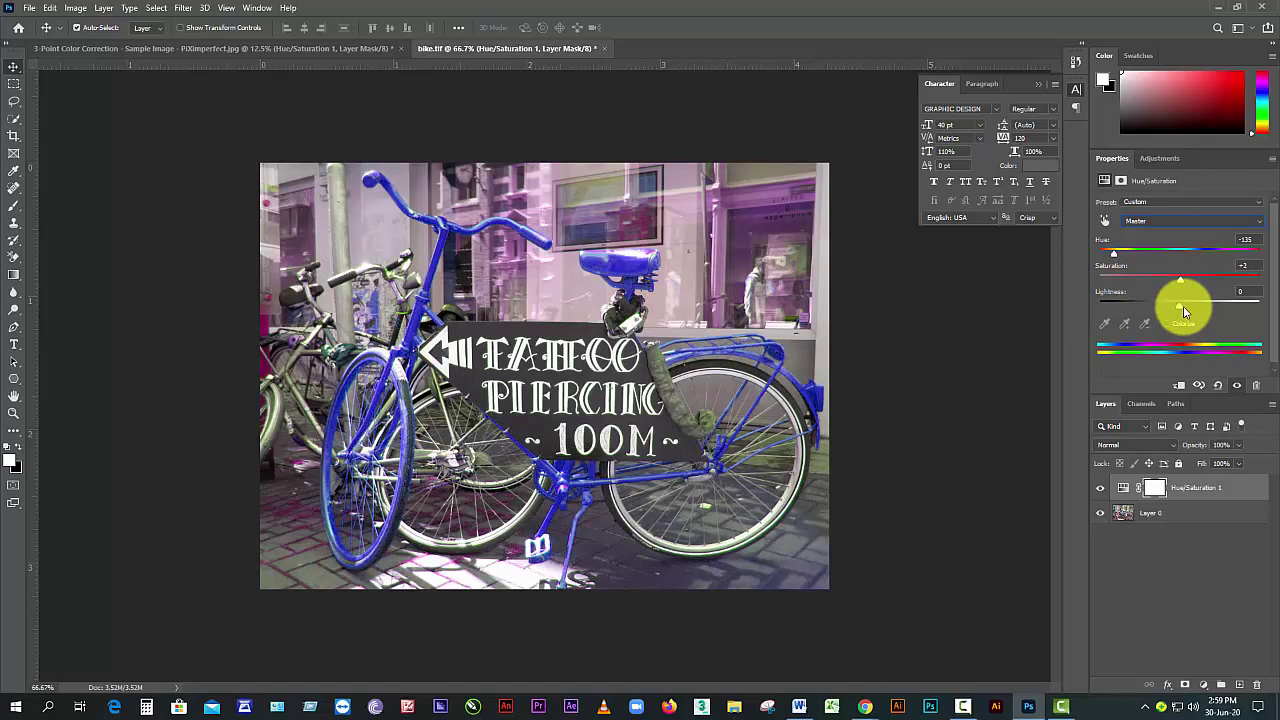
mouse_move(1179, 310)
mouse_down()
mouse_move(1201, 313)
mouse_move(1160, 309)
mouse_move(1178, 310)
mouse_up()
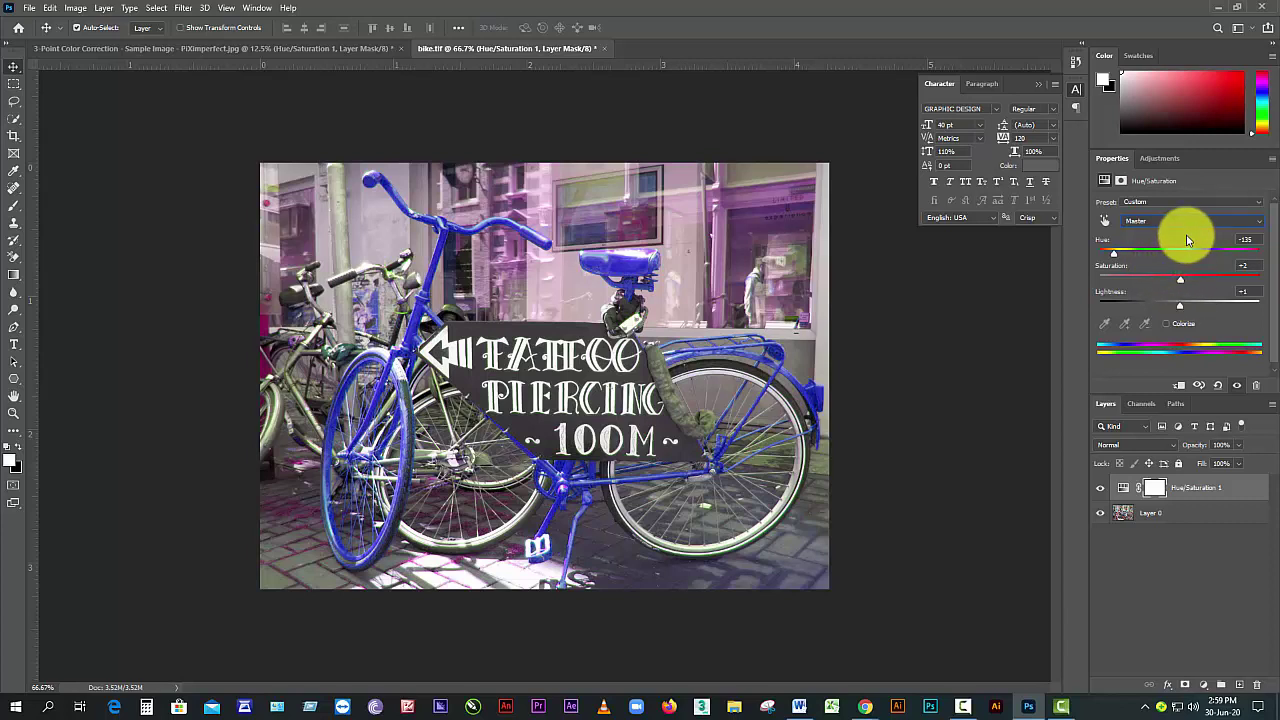
- Adjust the Yellows range of the Hue/Saturation layer to hue +8, saturation -58 and lightness -57
click(1185, 224)
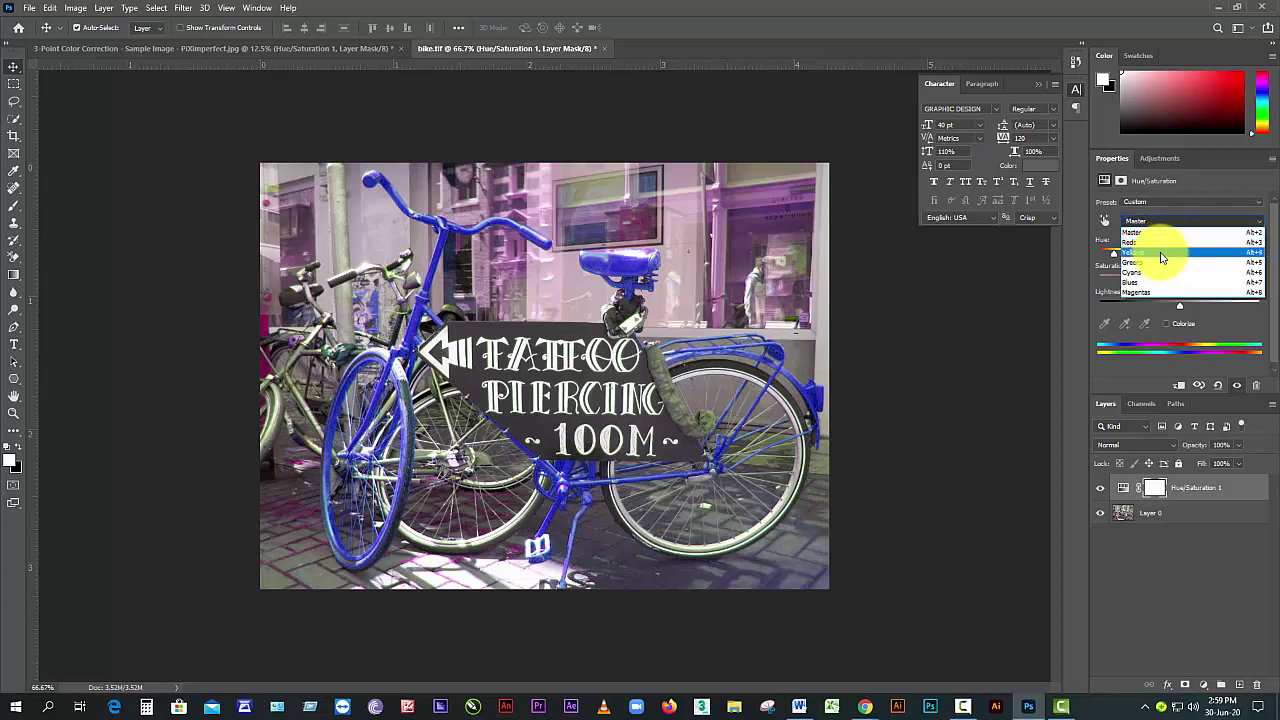
click(1160, 257)
drag(1178, 255, 1204, 258)
drag(1232, 262, 1134, 303)
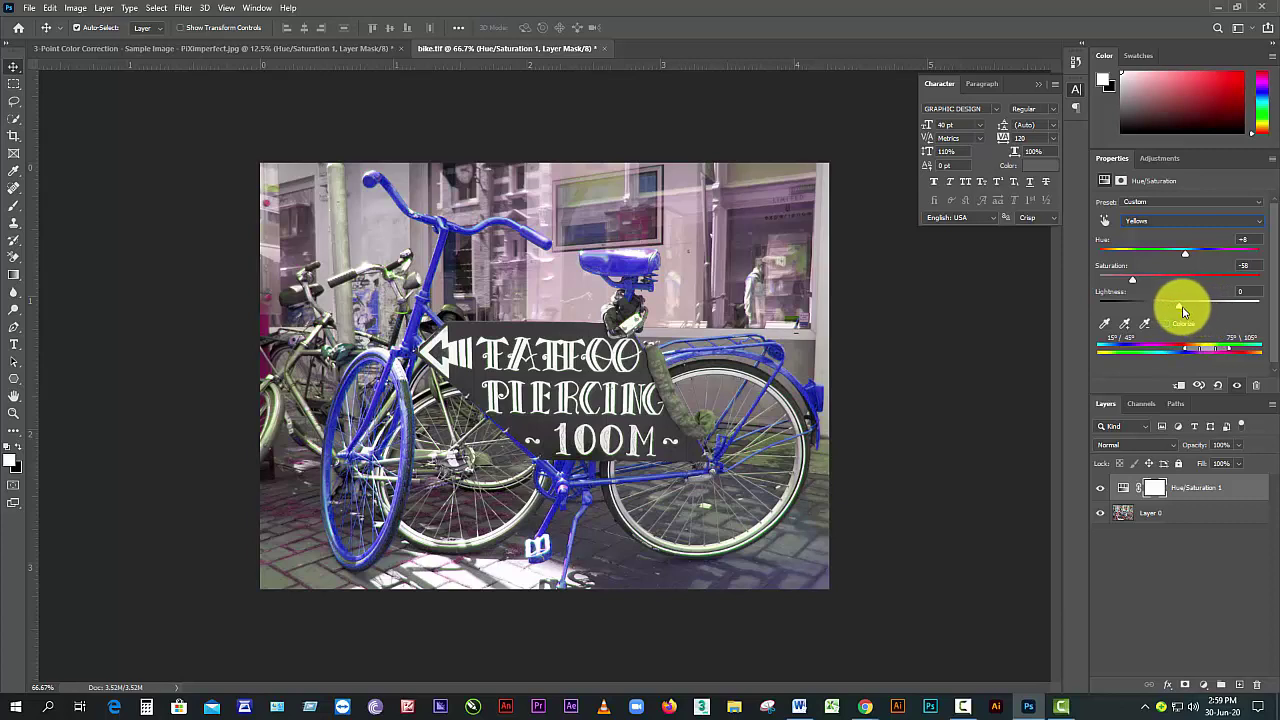
drag(1208, 311, 1128, 314)
click(1134, 310)
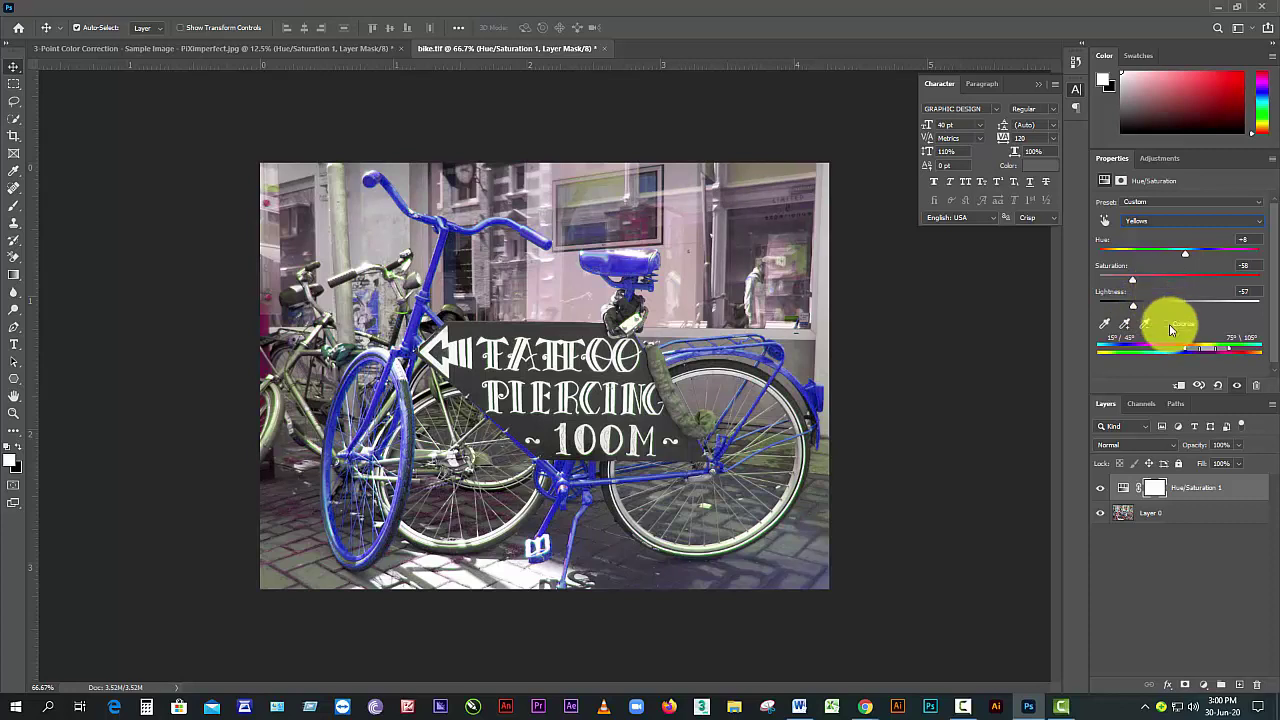
- Try Colorize with brown and green tints at saturation 21 and lightness -13, and turn Colorize back off
click(1166, 324)
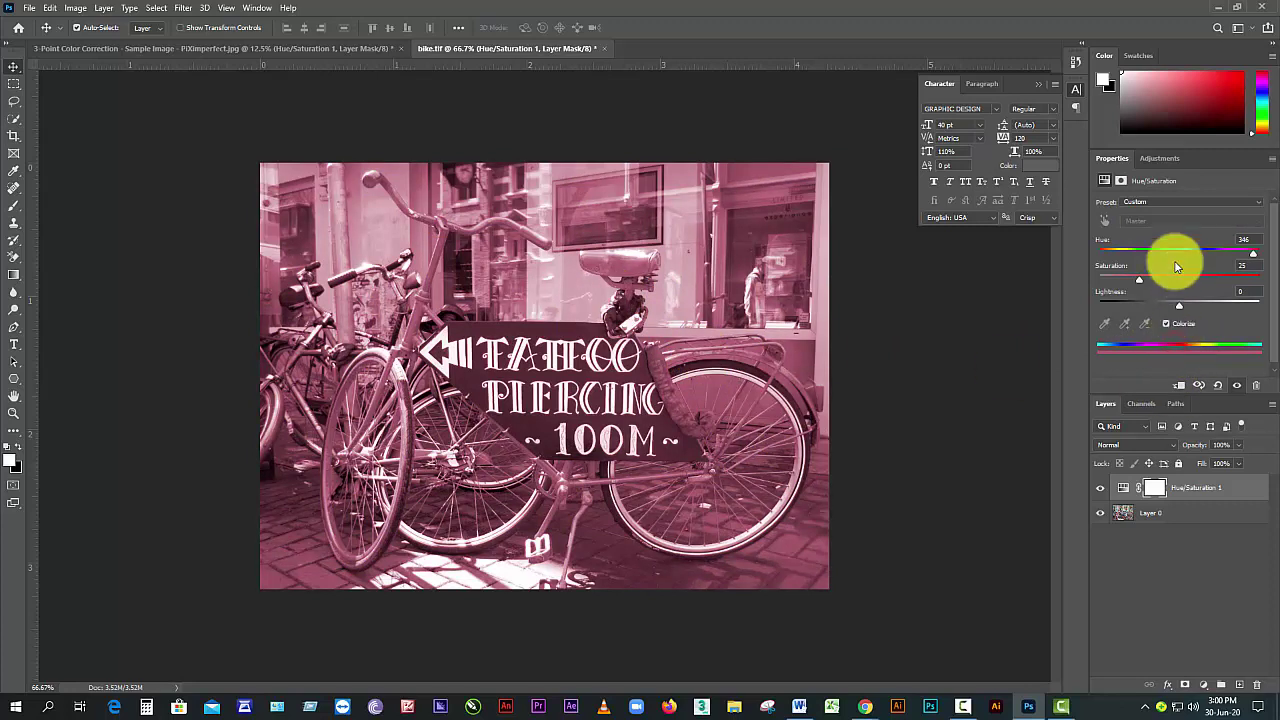
drag(1250, 258, 1118, 264)
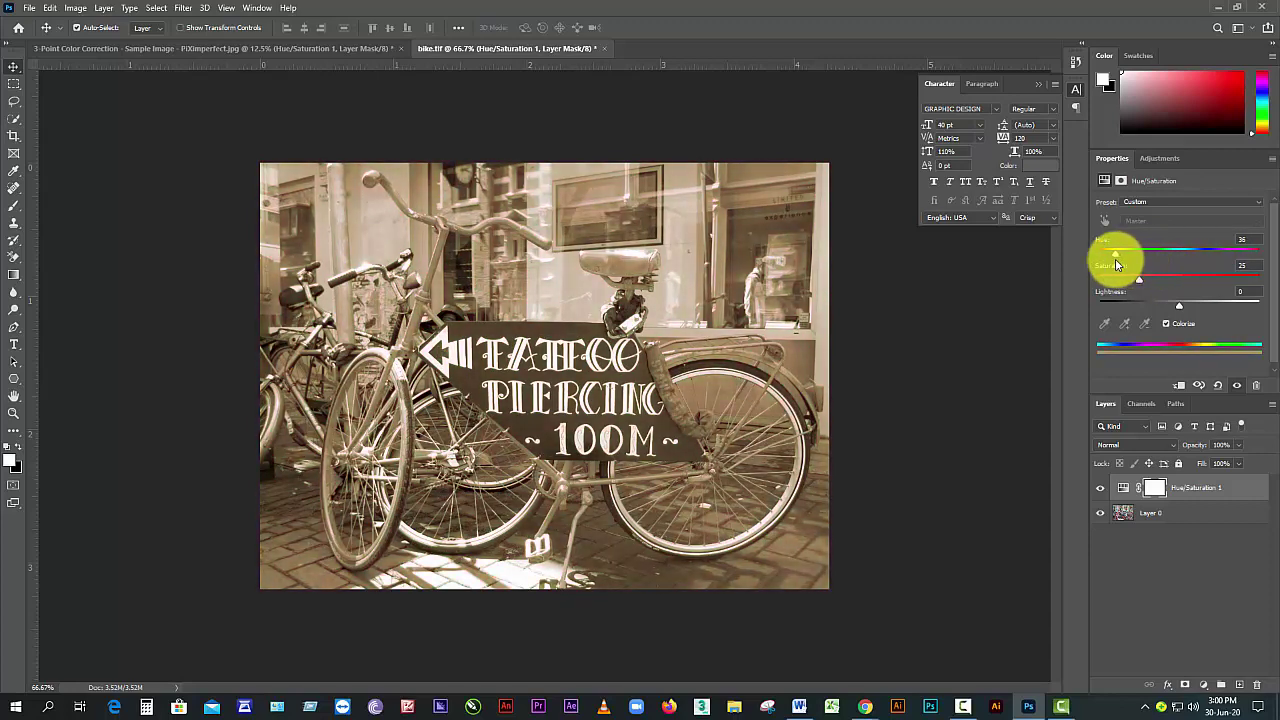
drag(1138, 280, 1172, 312)
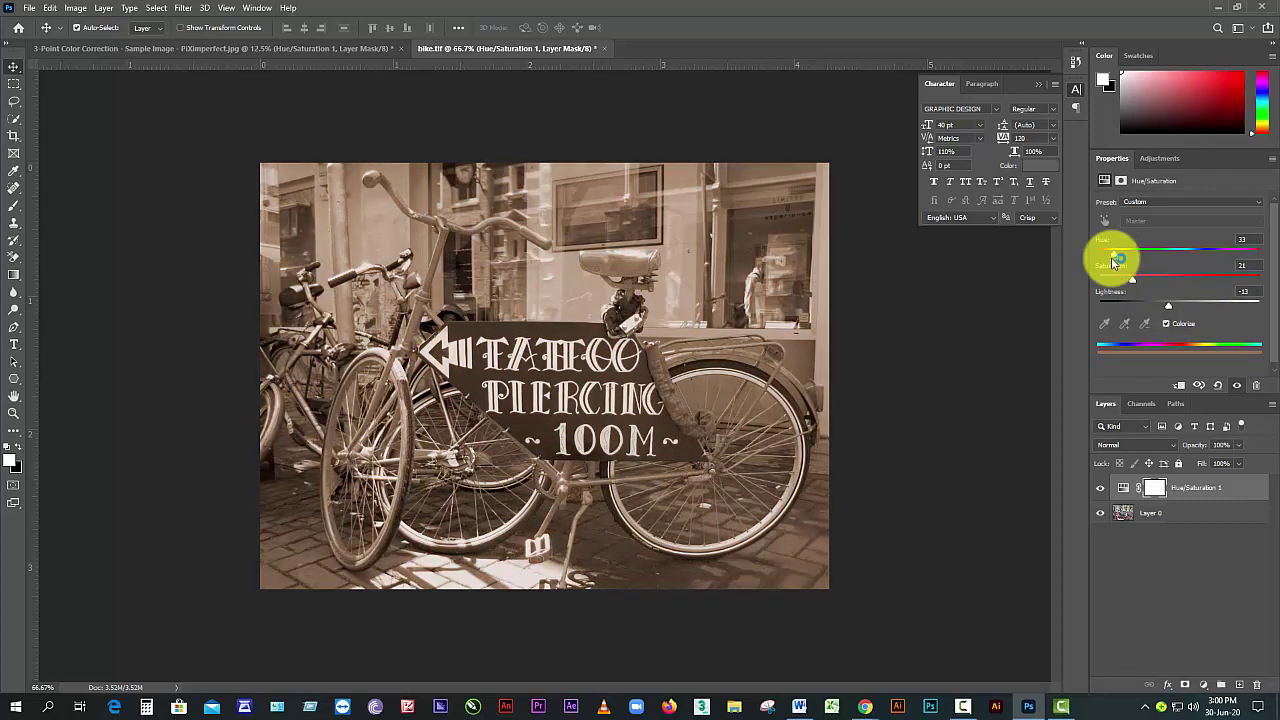
drag(1120, 251, 1171, 260)
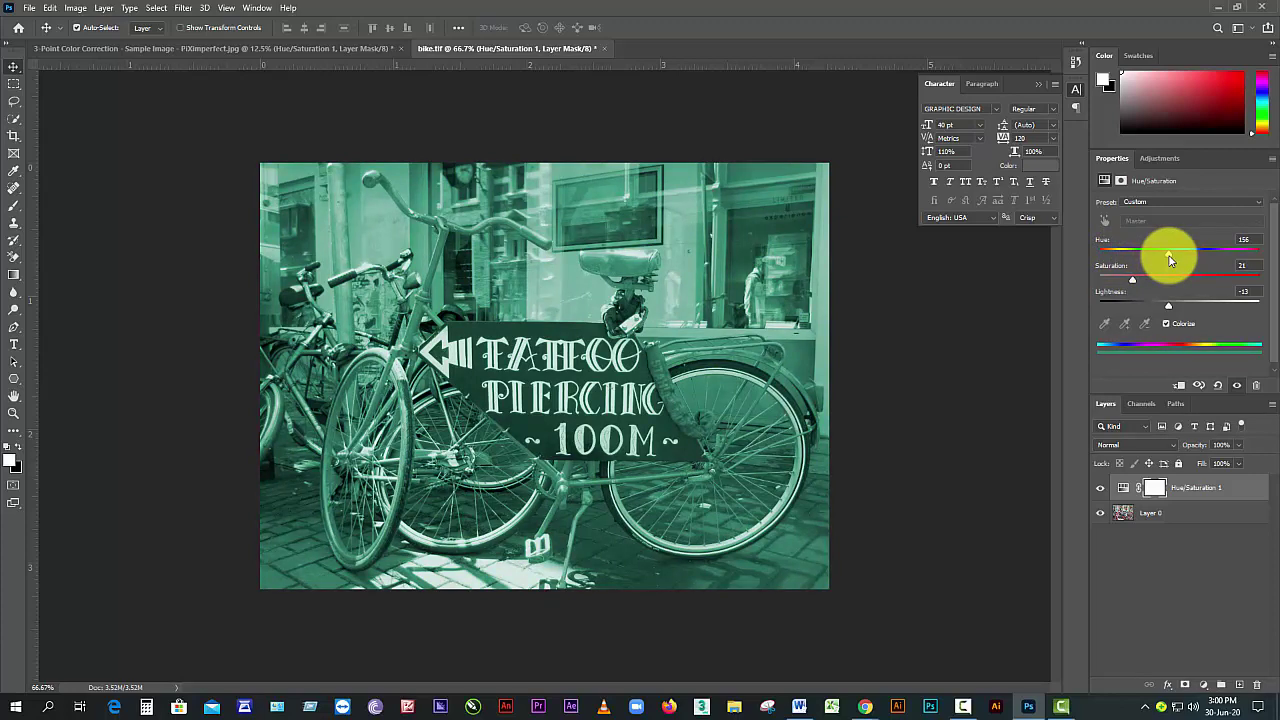
mouse_move(1171, 260)
mouse_down()
mouse_move(1246, 262)
mouse_move(1174, 280)
mouse_up()
click(1164, 323)
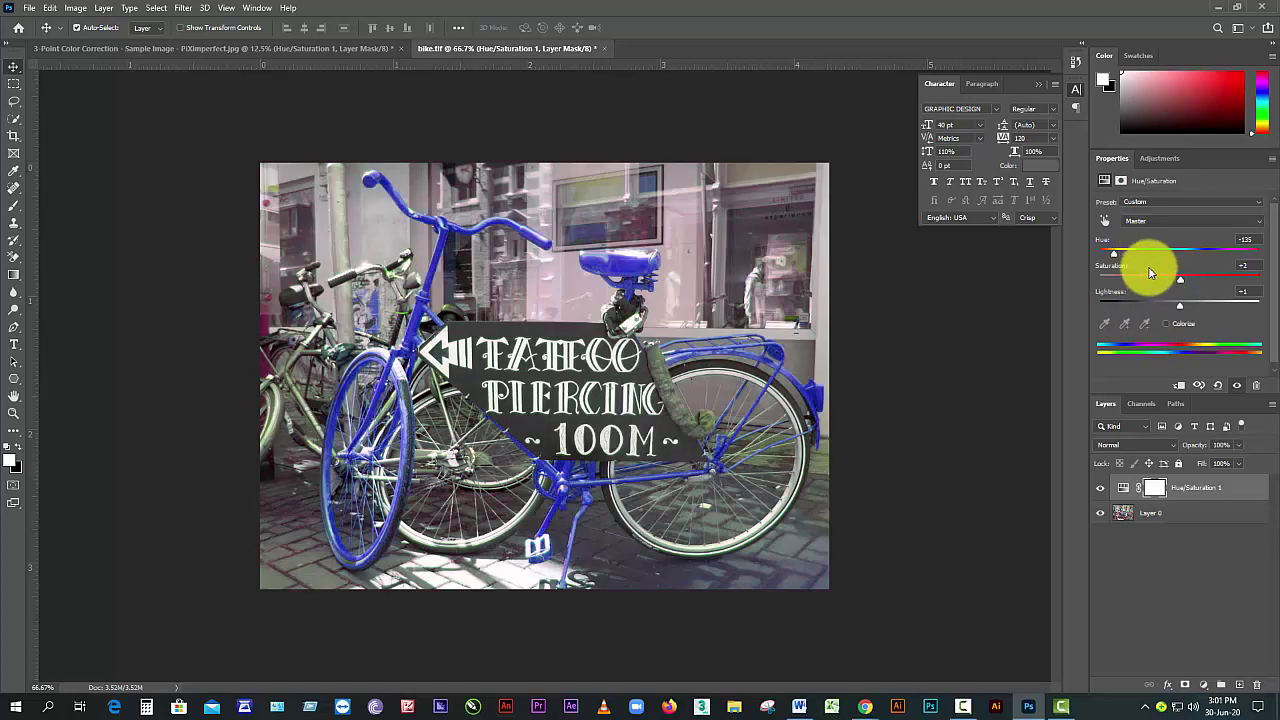
- Add a Vibrance adjustment layer above Hue/Saturation 1 with vibrance +19 and saturation +35
click(1154, 158)
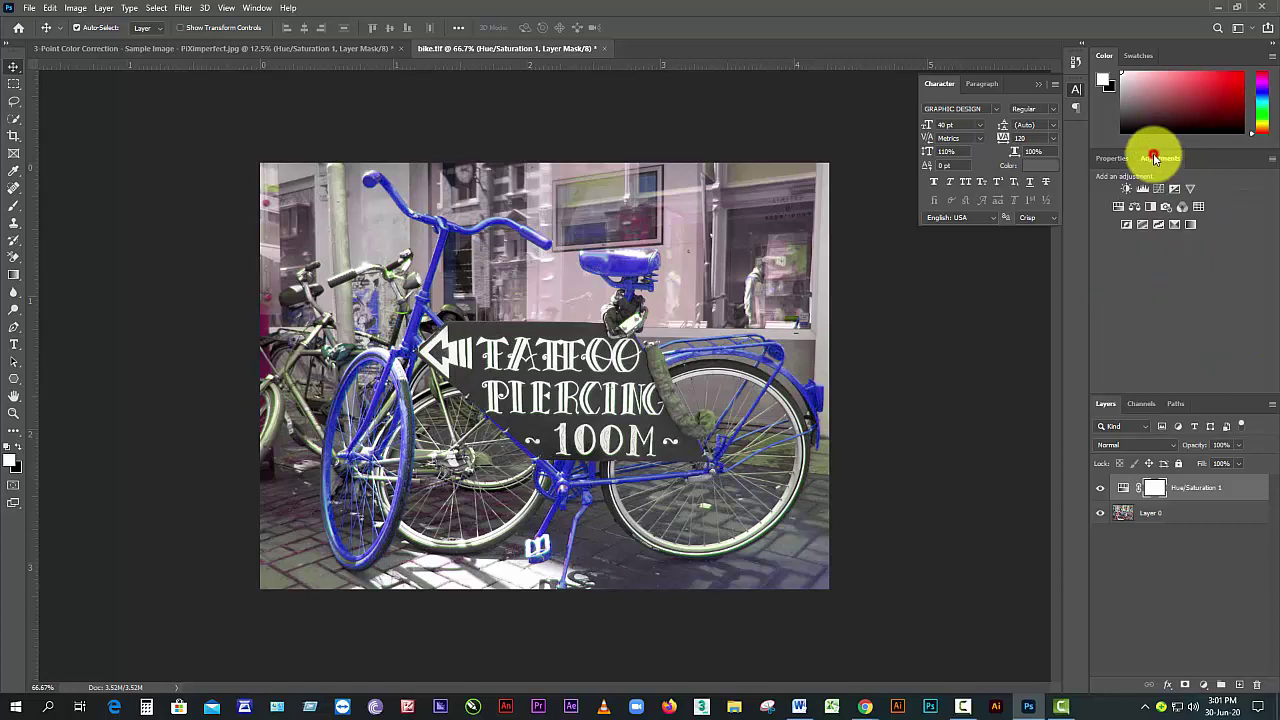
click(1190, 190)
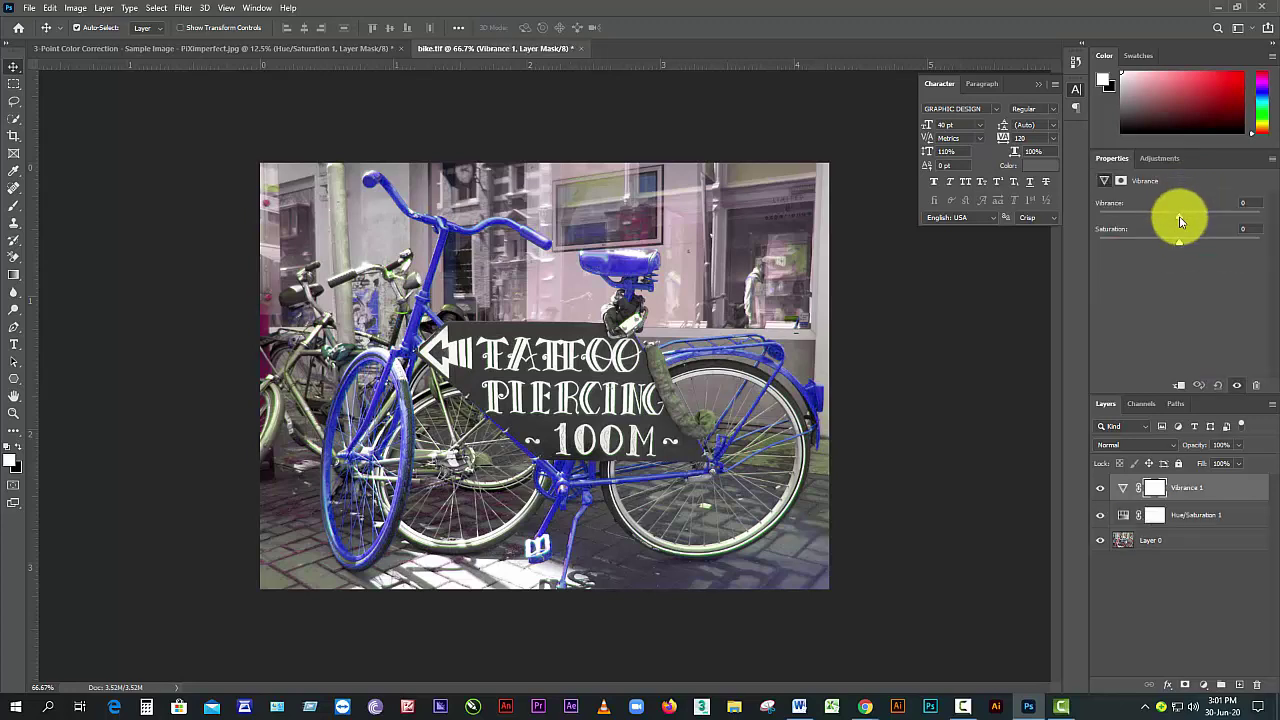
drag(1200, 221, 1188, 258)
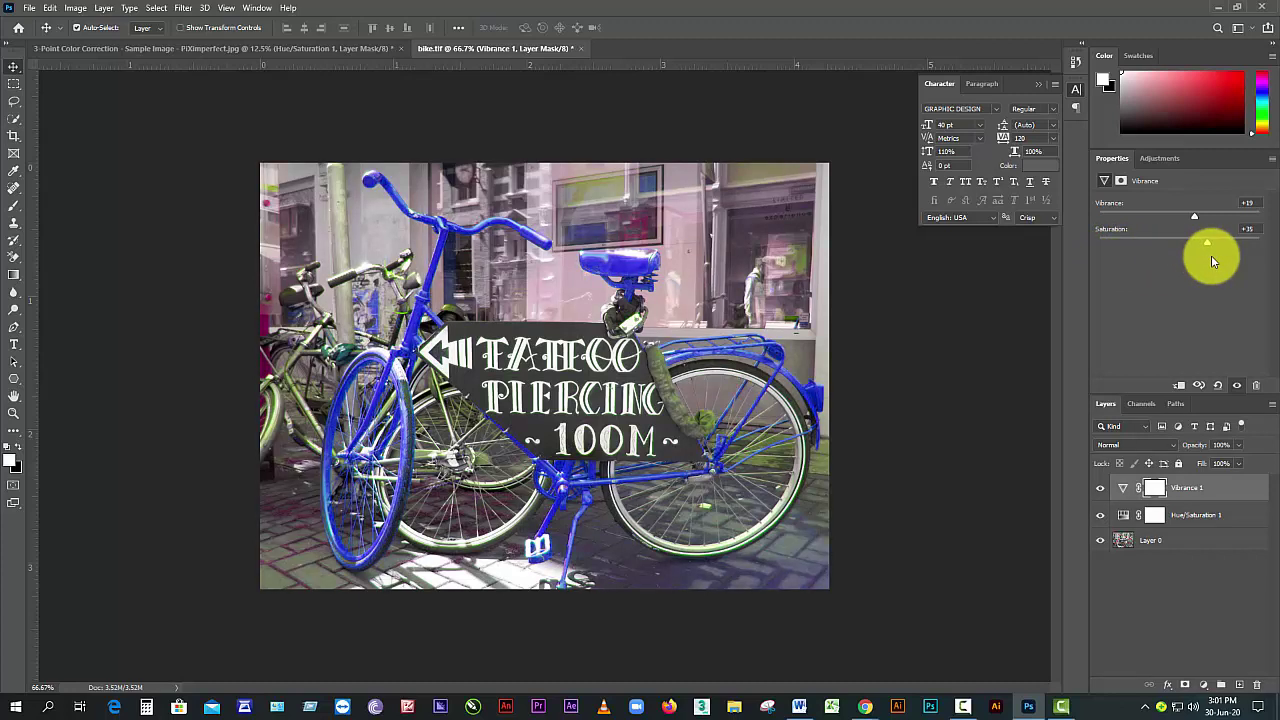
click(1159, 159)
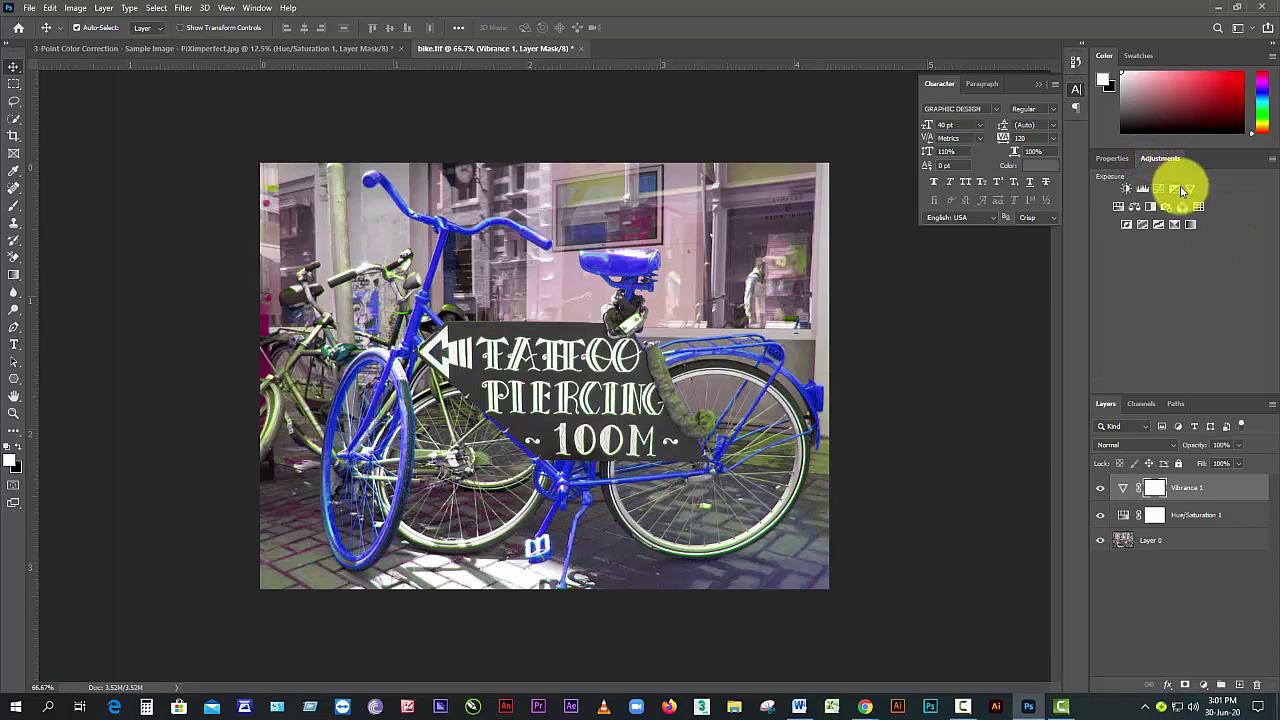
- Add an Exposure adjustment layer above Vibrance 1 with exposure +0.06, offset -0.0250 and gamma correction 0.64
click(1175, 190)
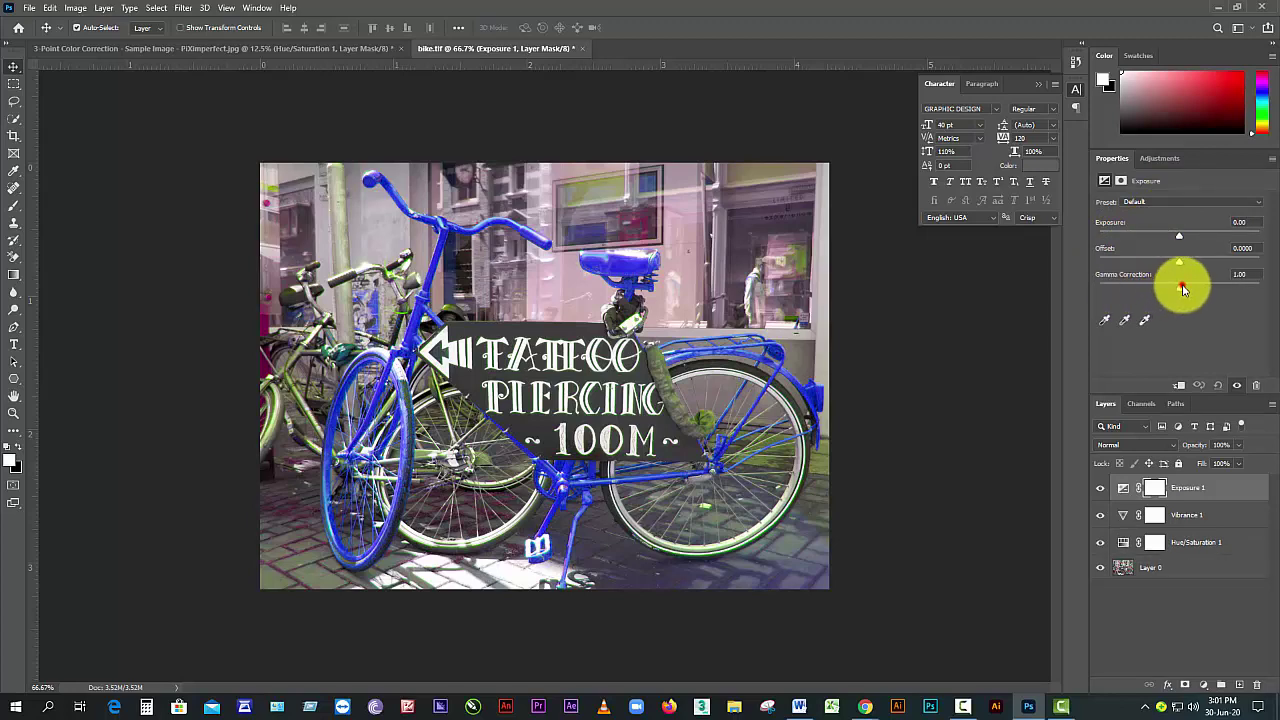
drag(1183, 288, 1180, 238)
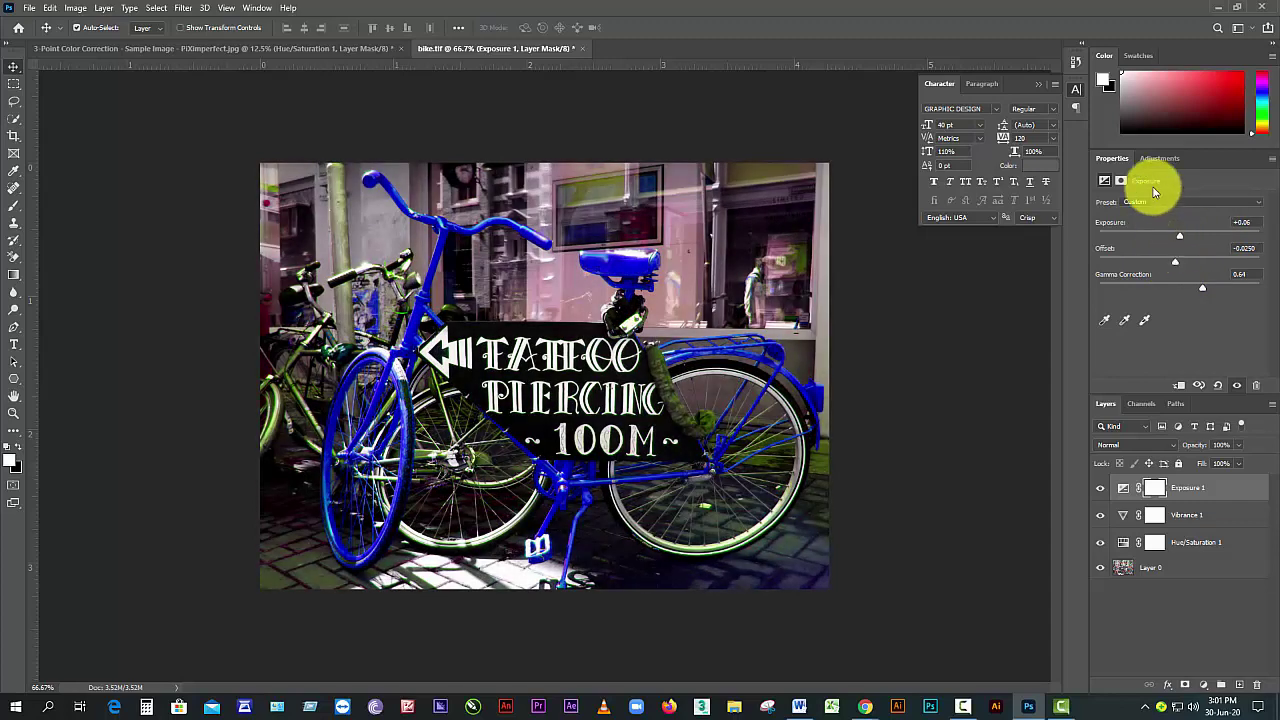
- Sample the Exposure white point on the sign's 100M lettering and try grey points around the bike's rear wheel and rack
click(1146, 320)
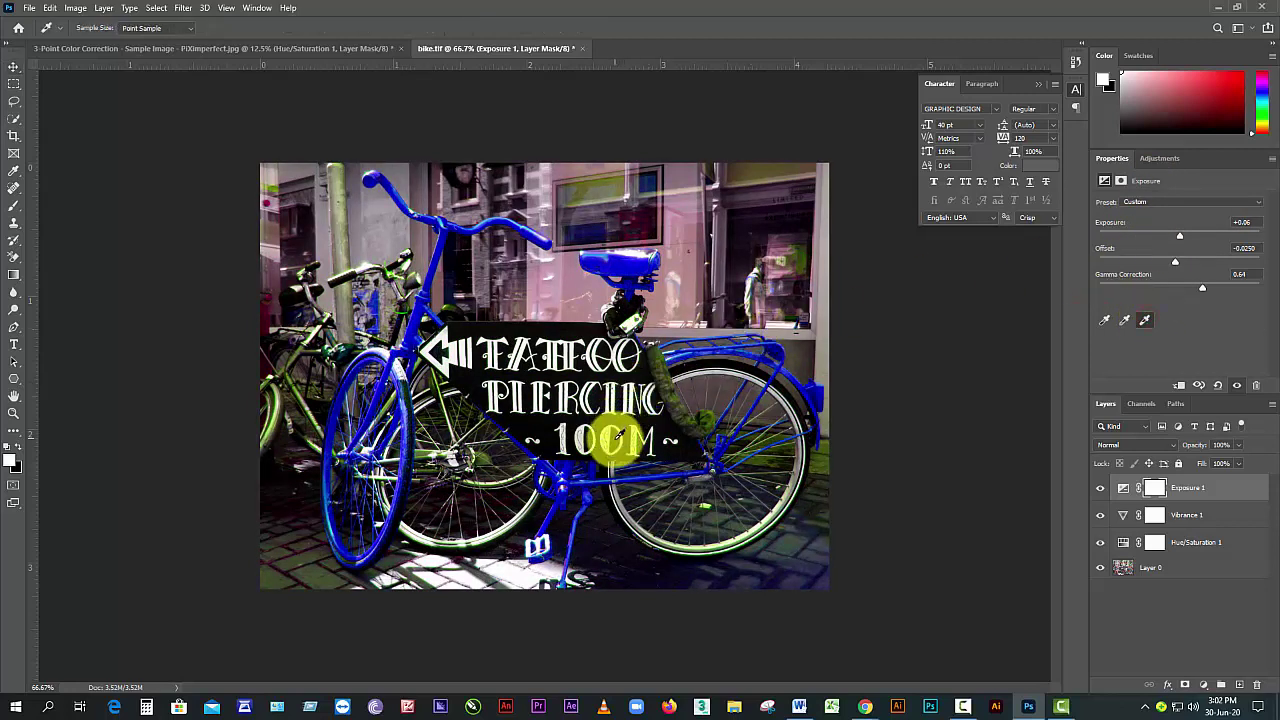
click(608, 440)
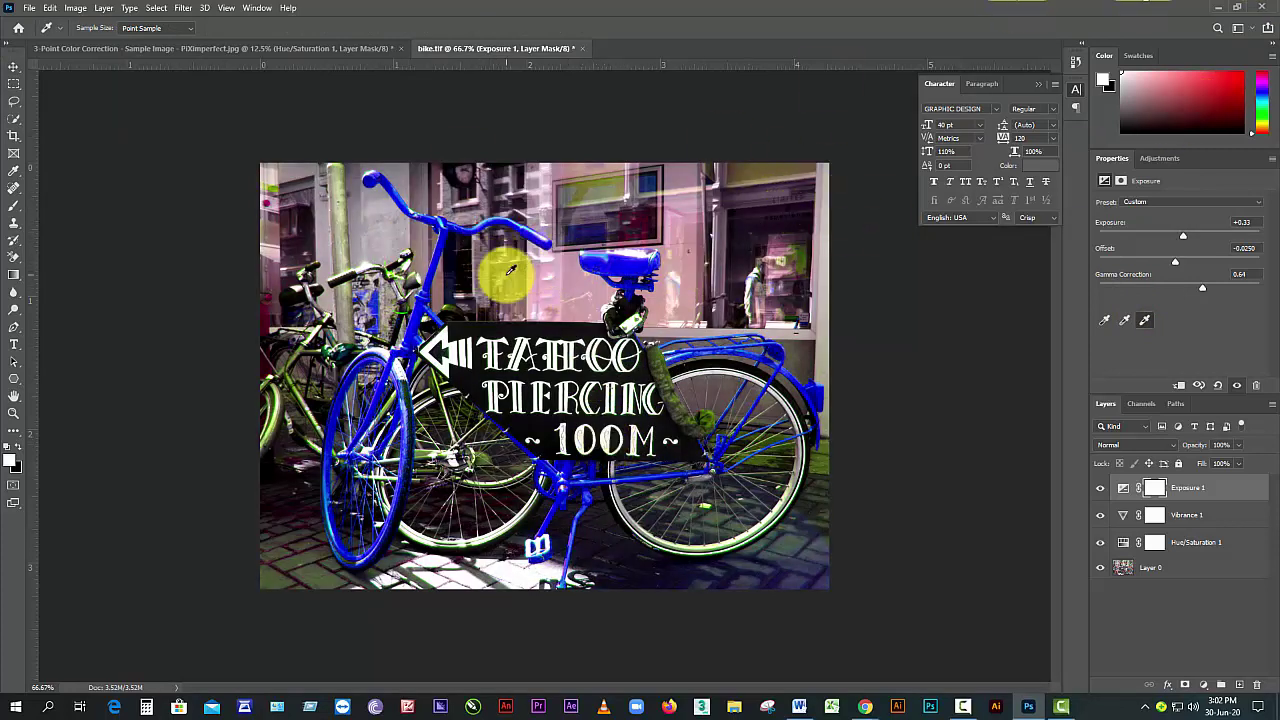
click(1124, 324)
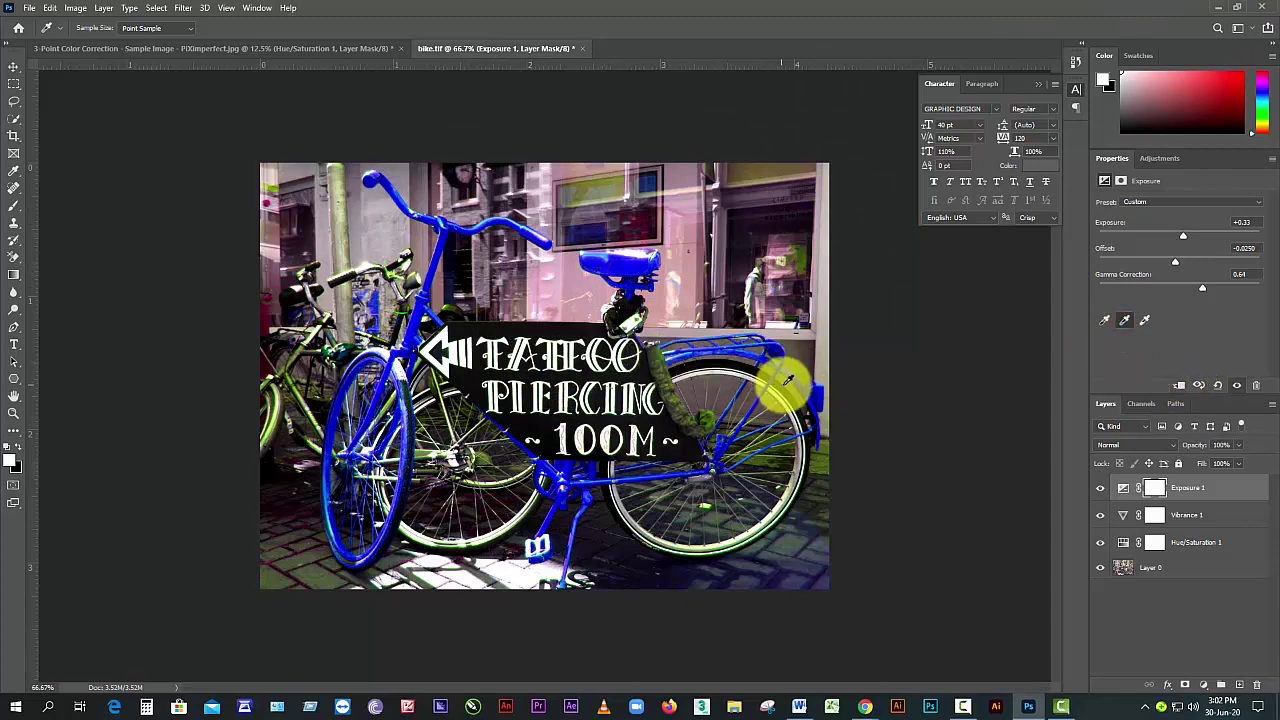
click(805, 353)
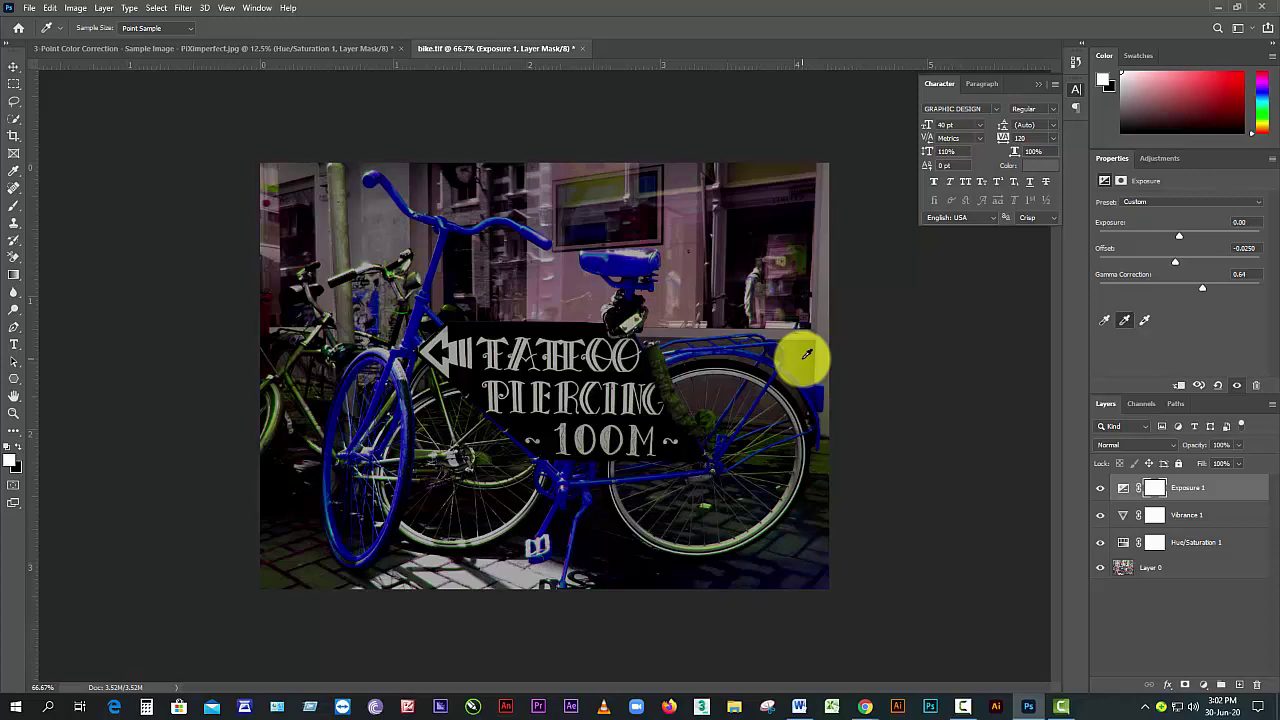
click(806, 353)
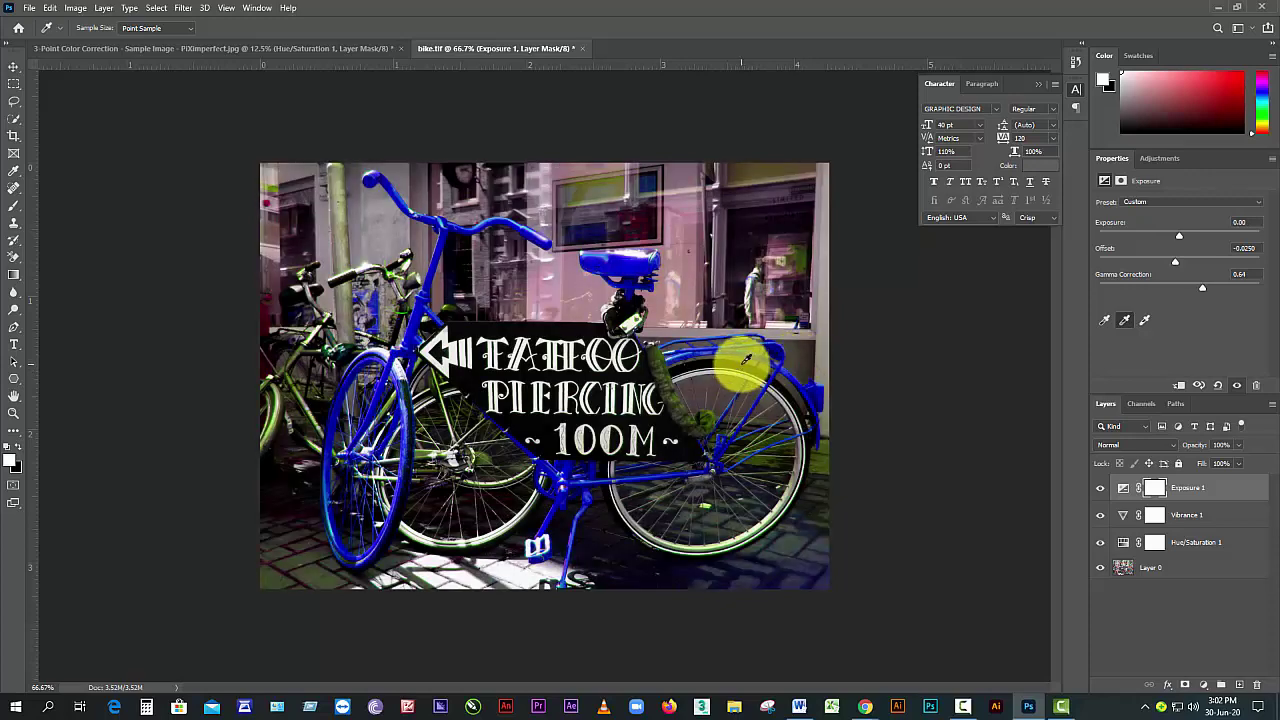
click(745, 358)
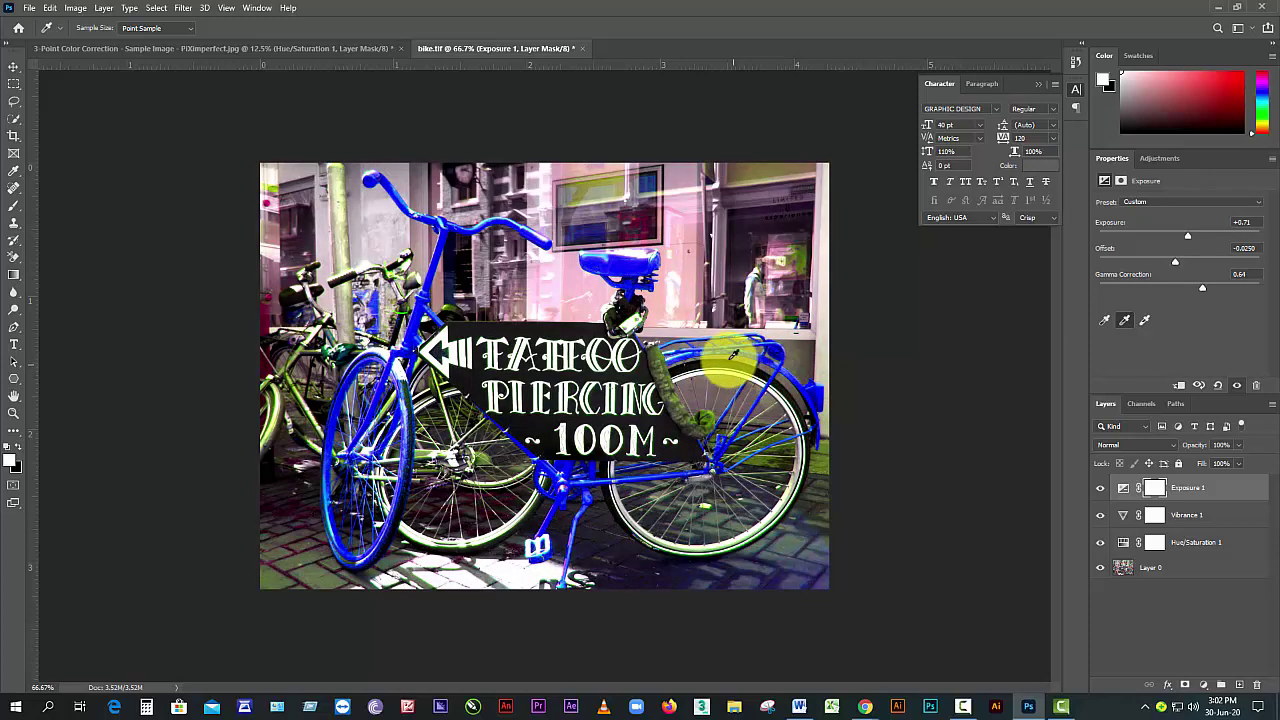
- Try Exposure black points on the rear wheel, front wheel, background bike and seat post, undoing the samples back to offset -0.0250
click(1104, 321)
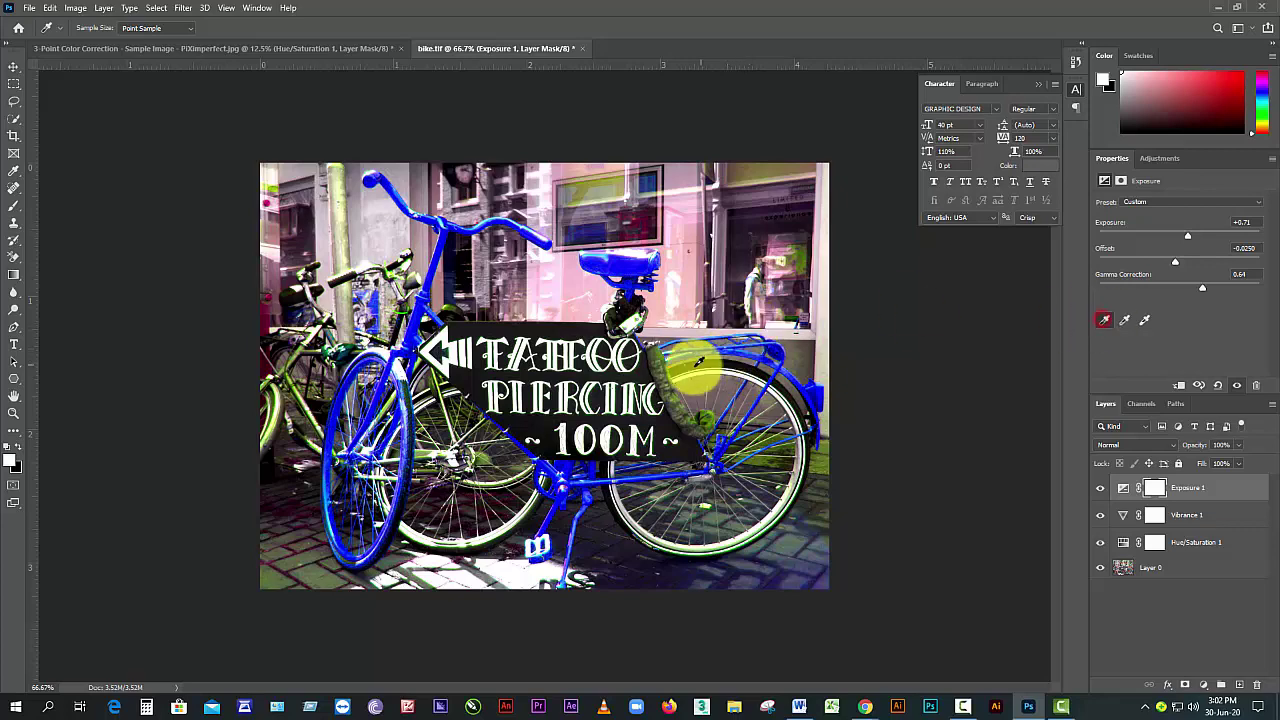
click(738, 360)
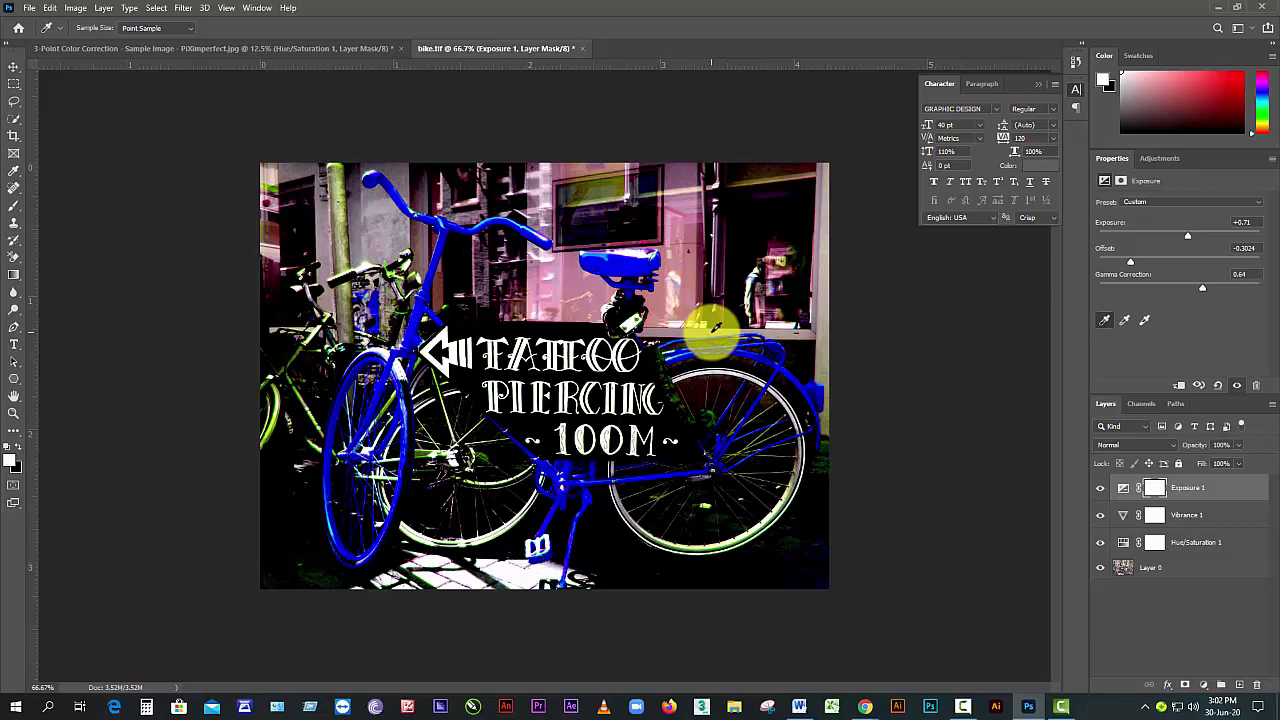
click(716, 327)
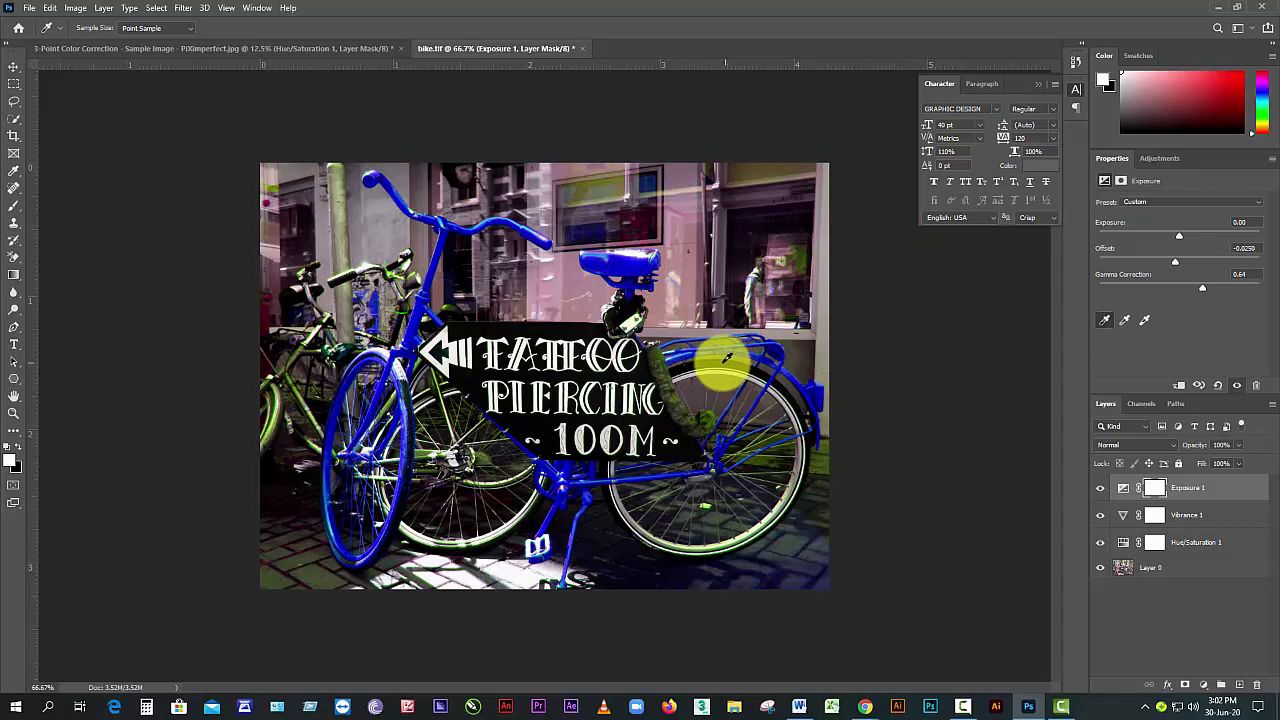
click(619, 371)
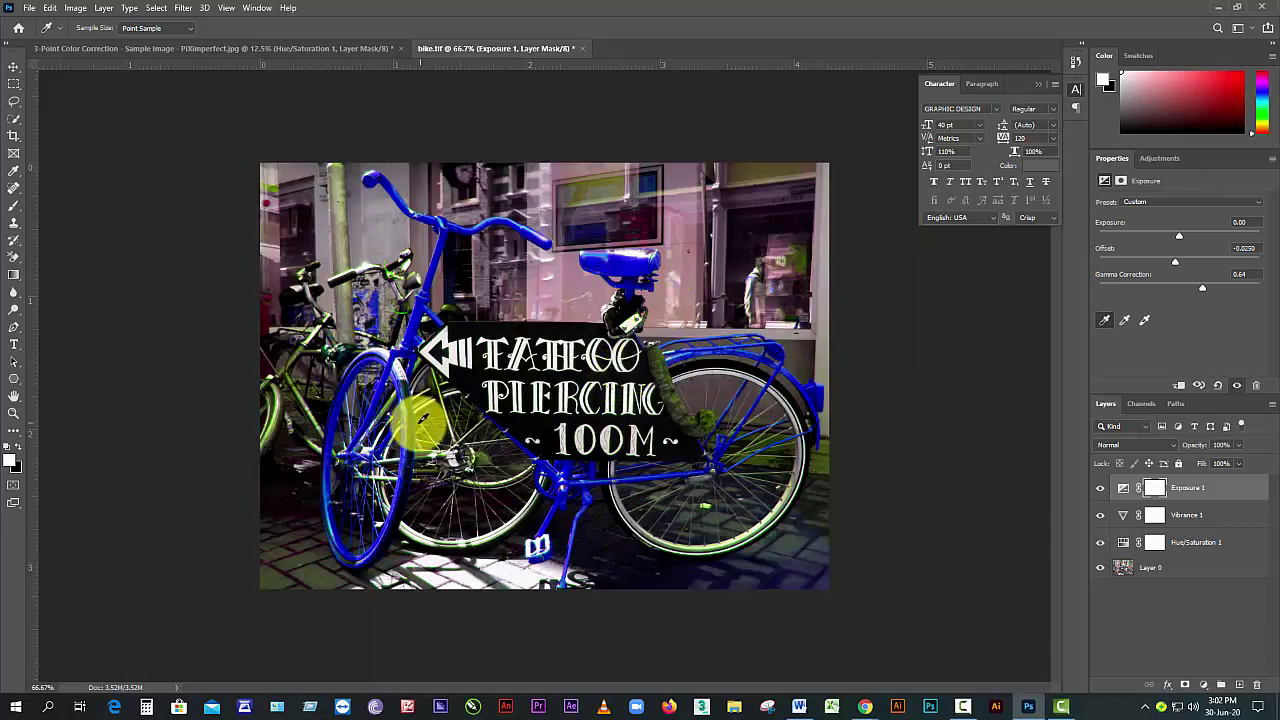
click(413, 422)
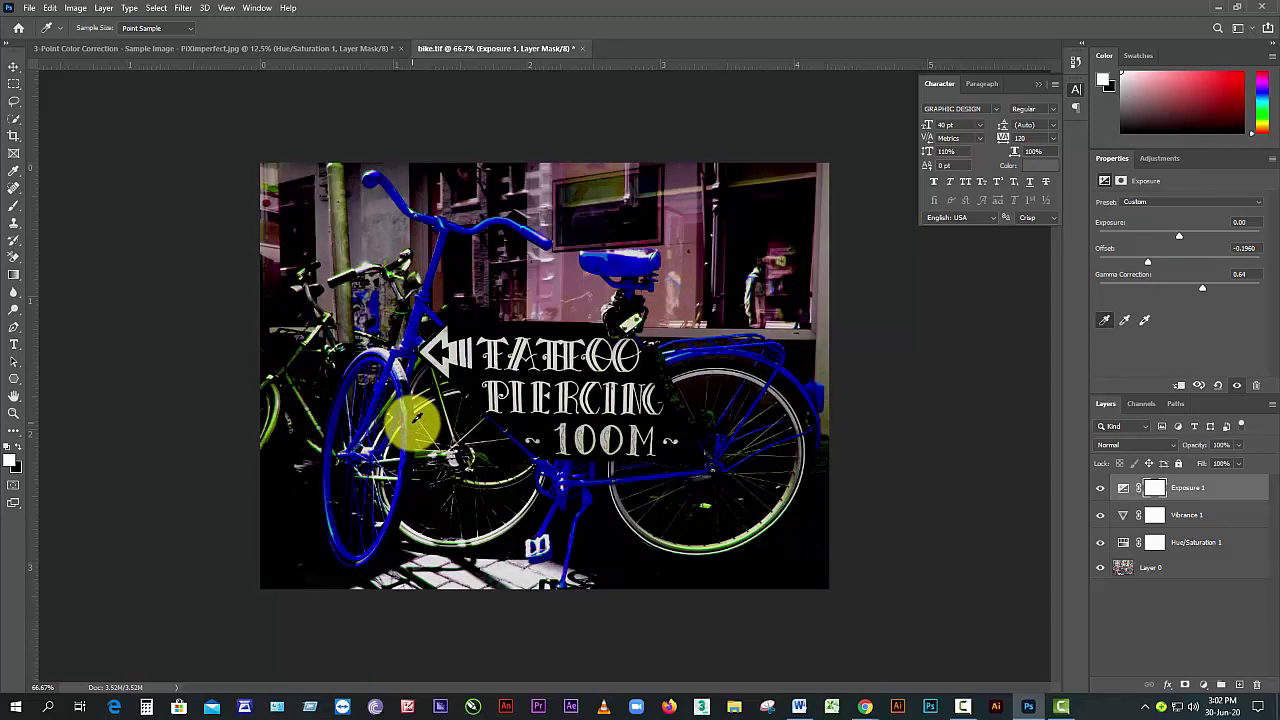
key(ctrl+z)
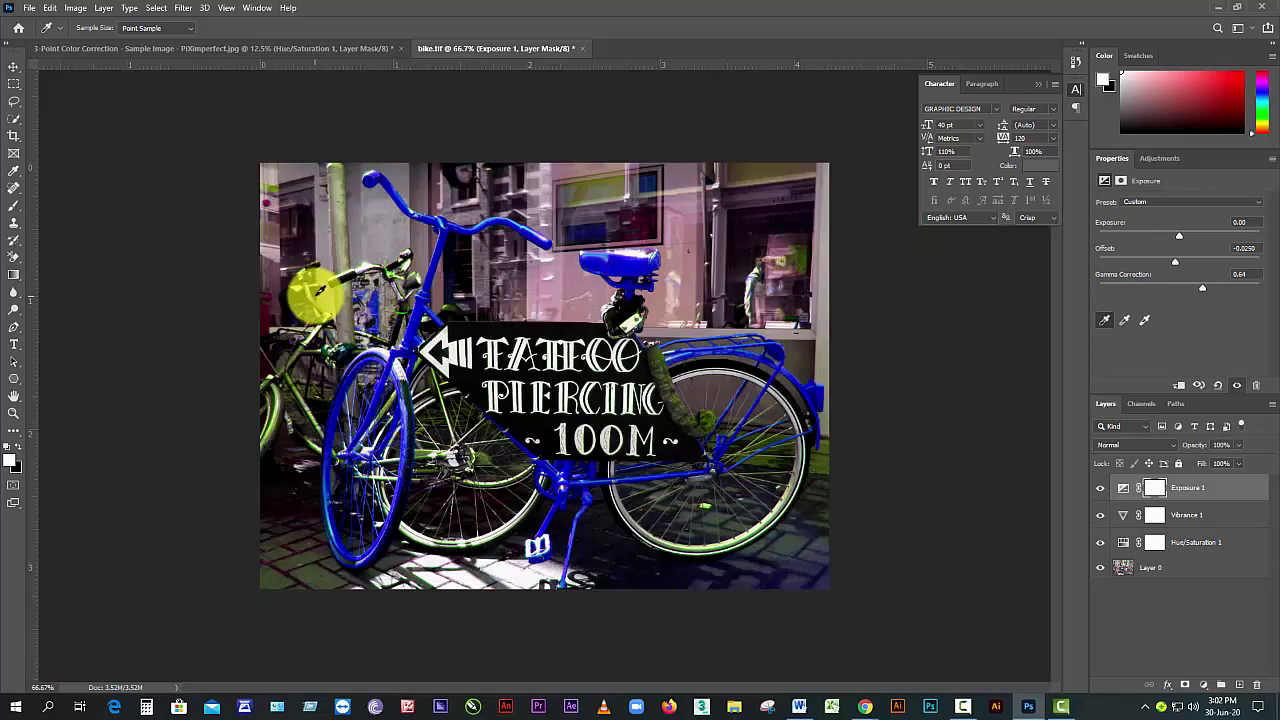
click(312, 290)
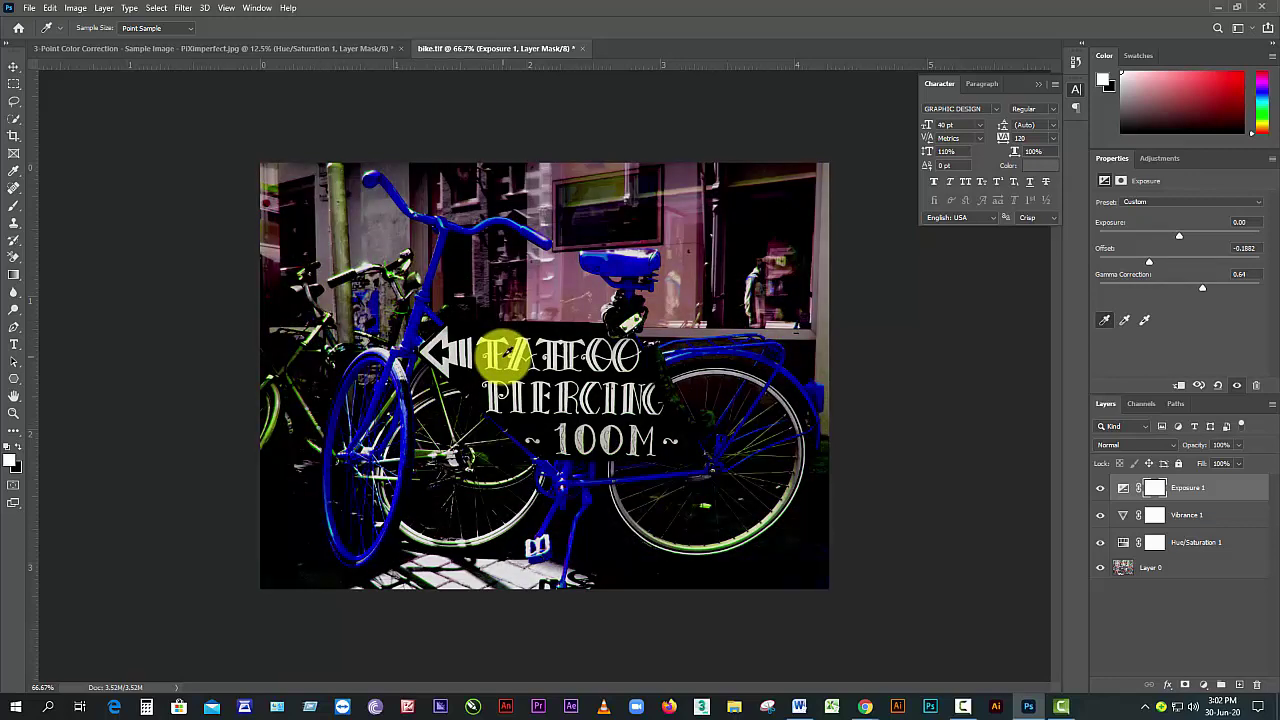
key(ctrl+z)
click(613, 308)
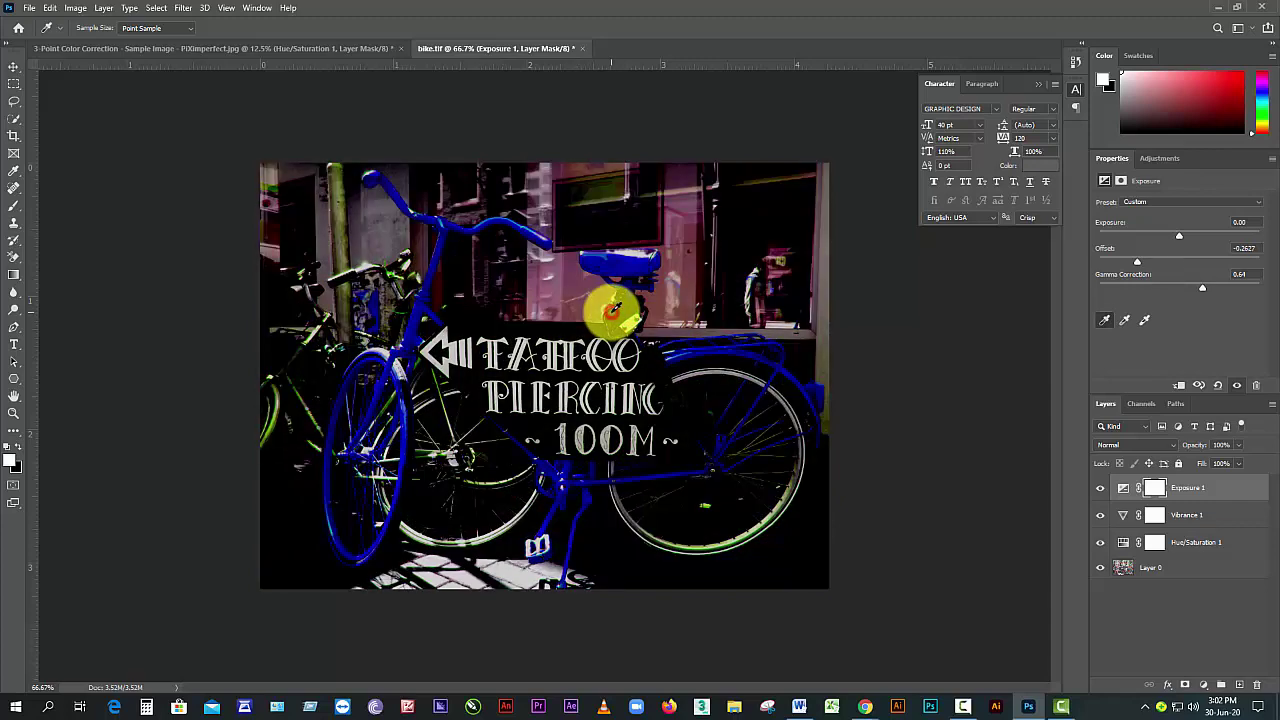
key(ctrl+z)
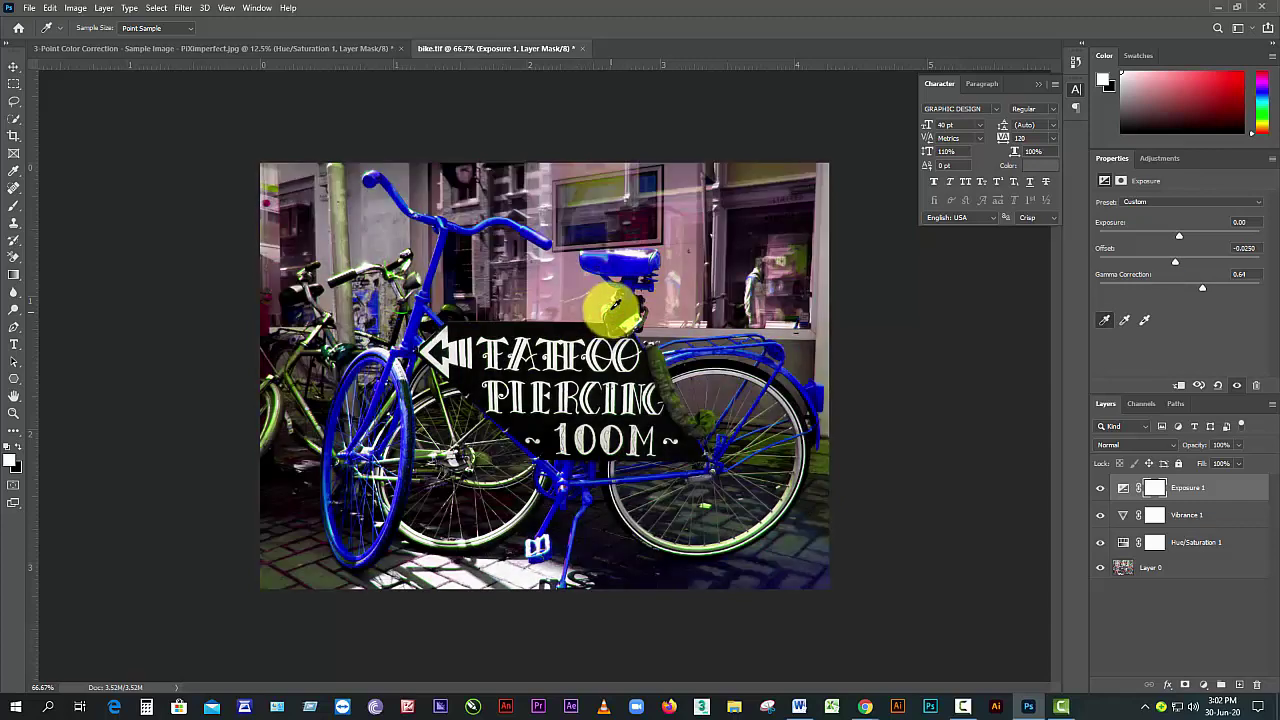
- Add a Color Balance adjustment layer for the midtones above Exposure 1
click(1158, 159)
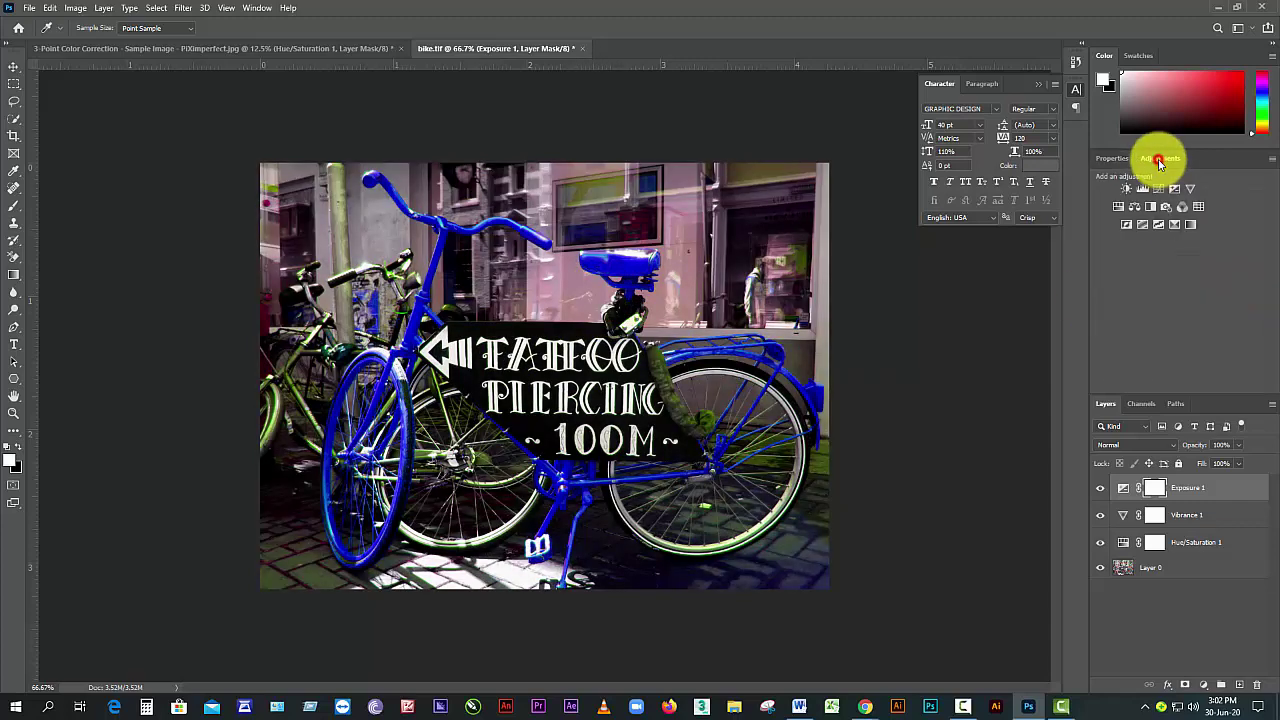
click(1134, 208)
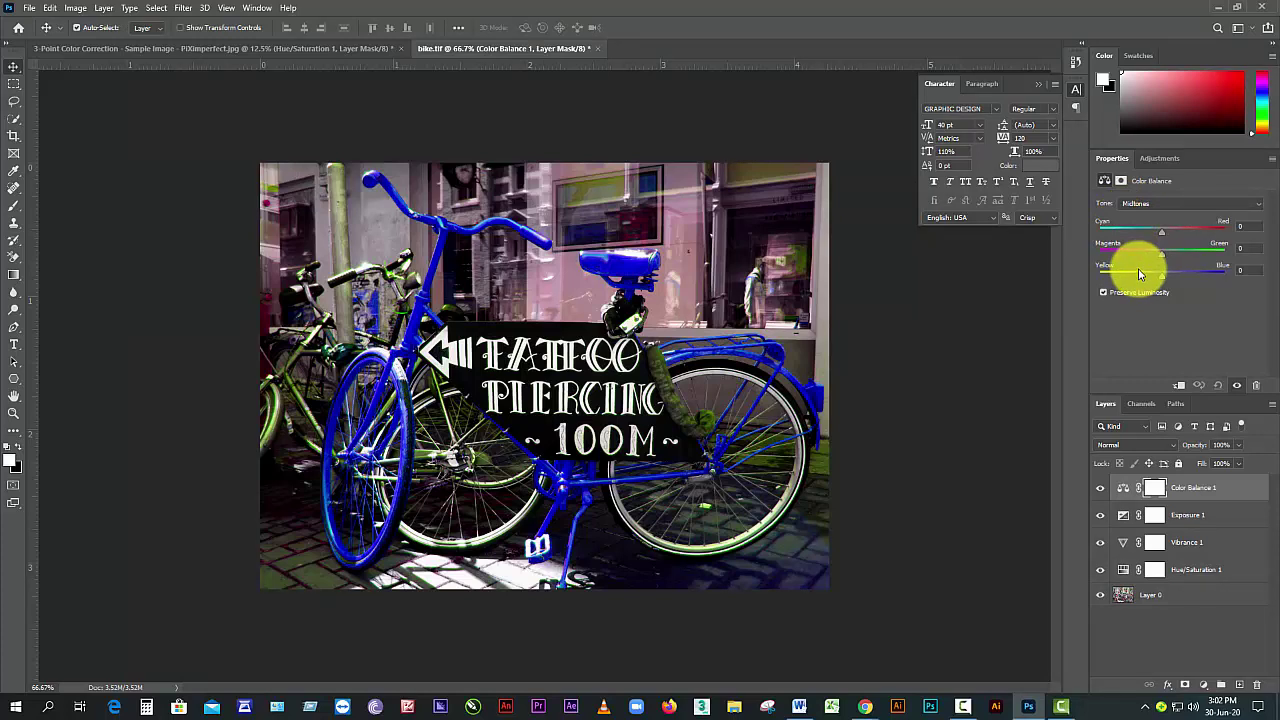
mouse_move(1157, 277)
mouse_down()
mouse_move(1115, 282)
mouse_move(1168, 287)
mouse_up()
- Add a Gradient Map adjustment layer above Color Balance 1
click(1165, 160)
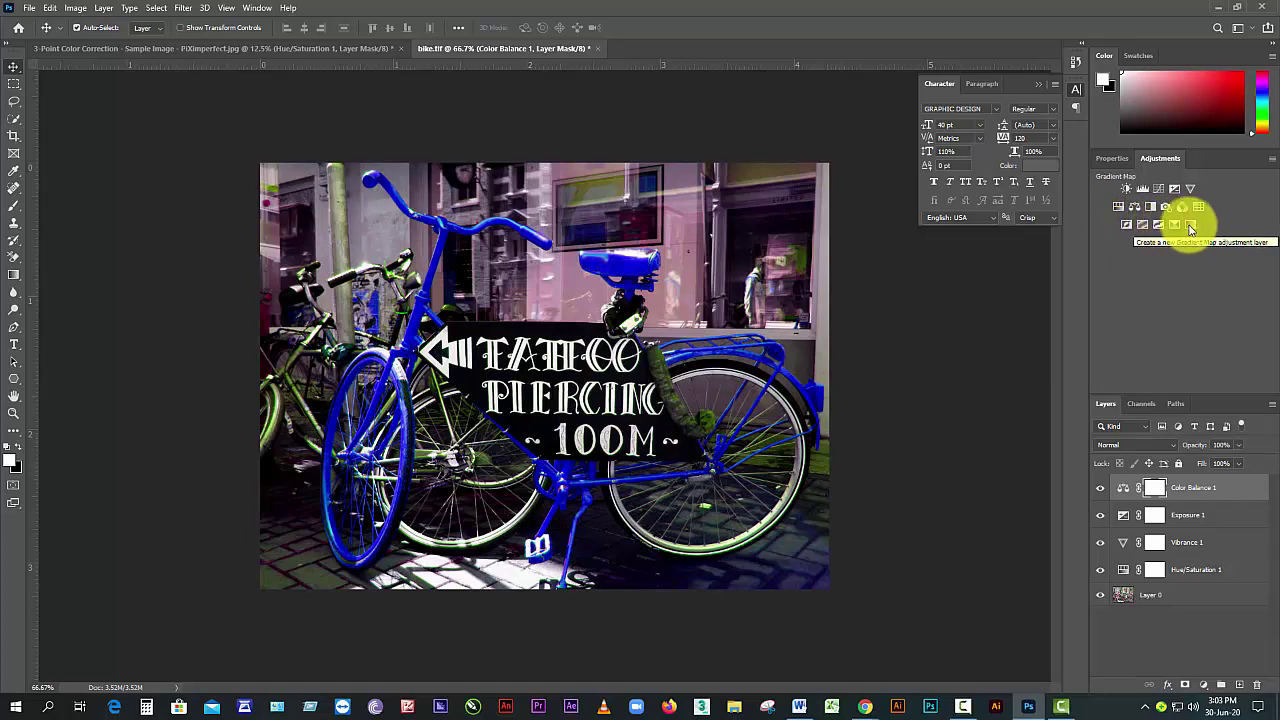
click(1190, 229)
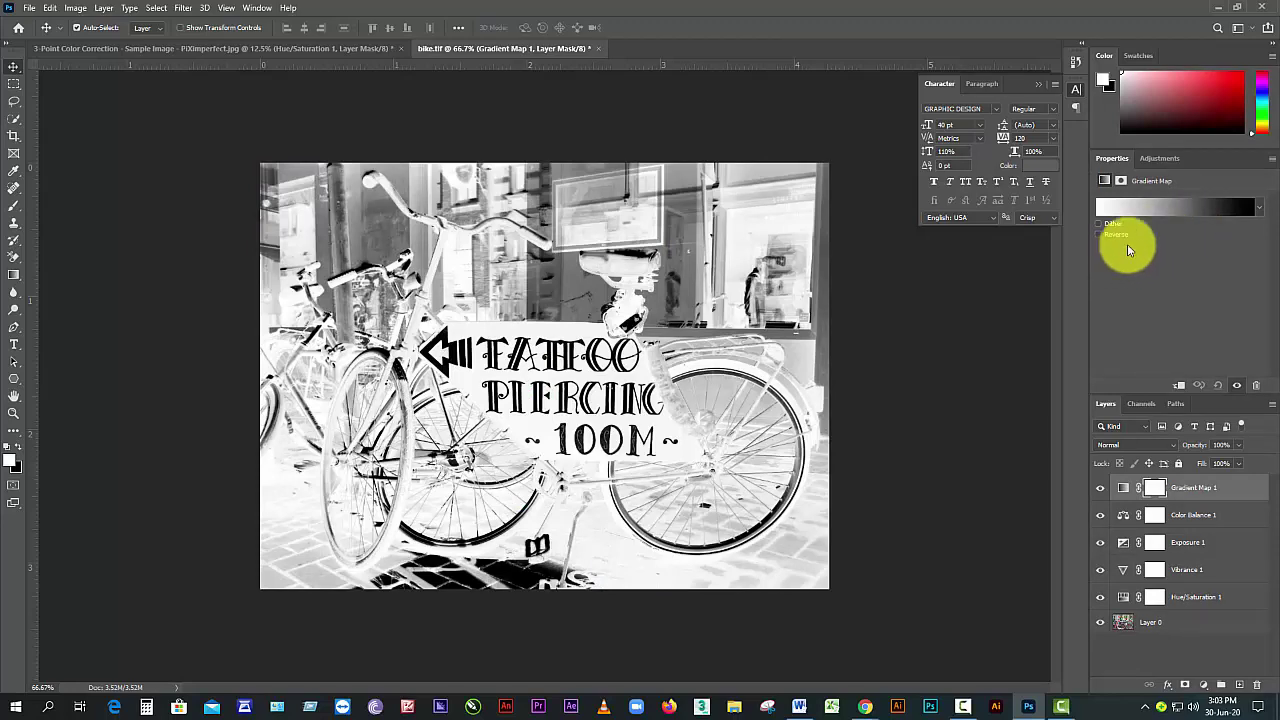
- Try the Blue, Red, Yellow and Orange, Yellow, Orange gradient presets on the Gradient Map layer
click(1234, 208)
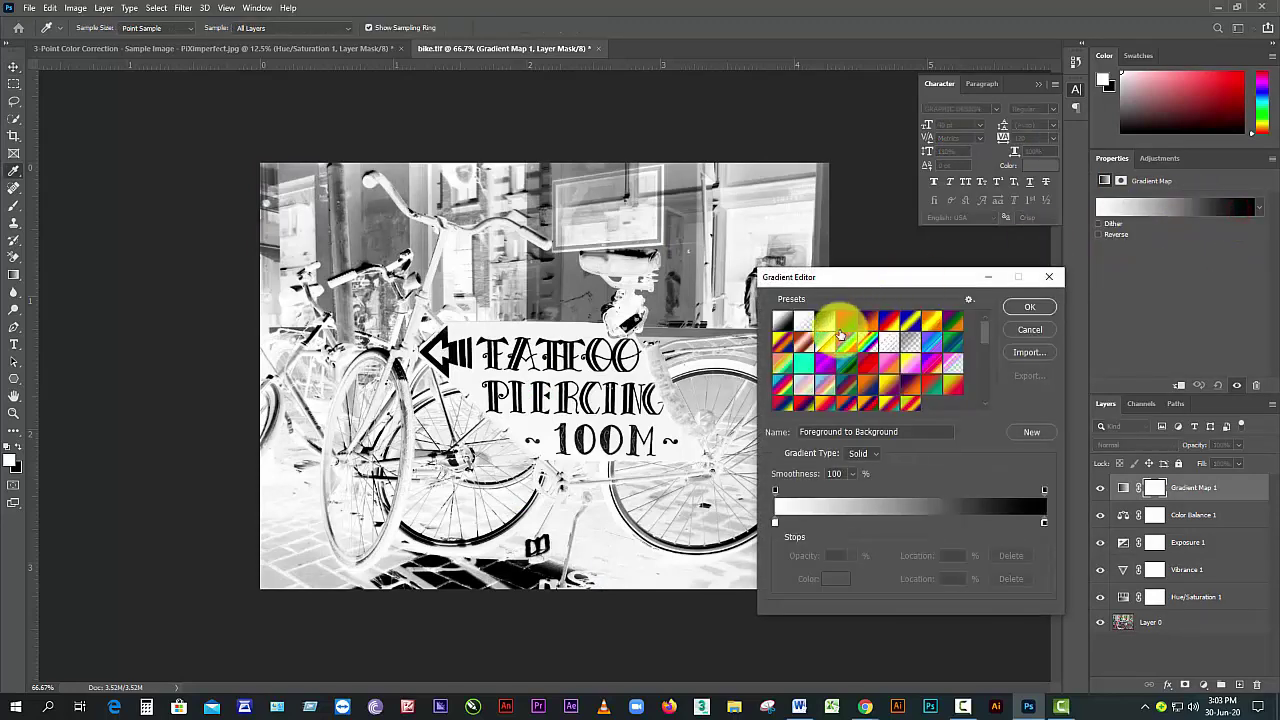
click(890, 321)
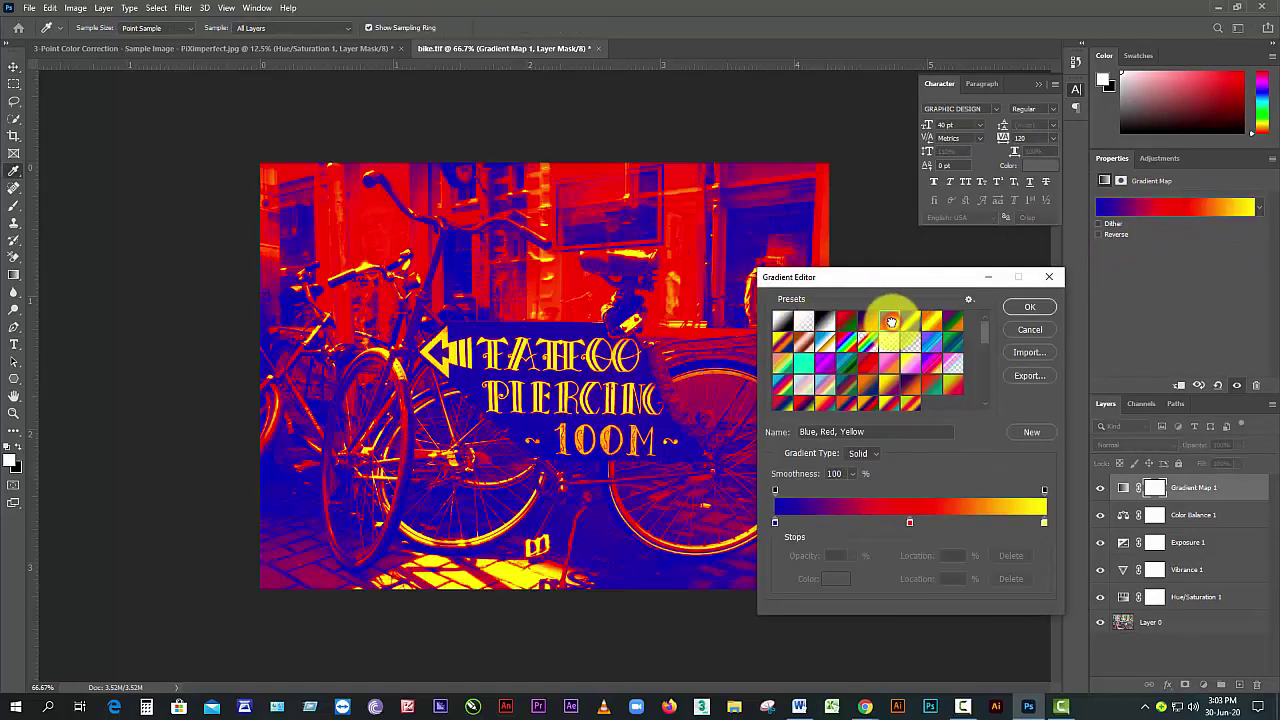
click(928, 325)
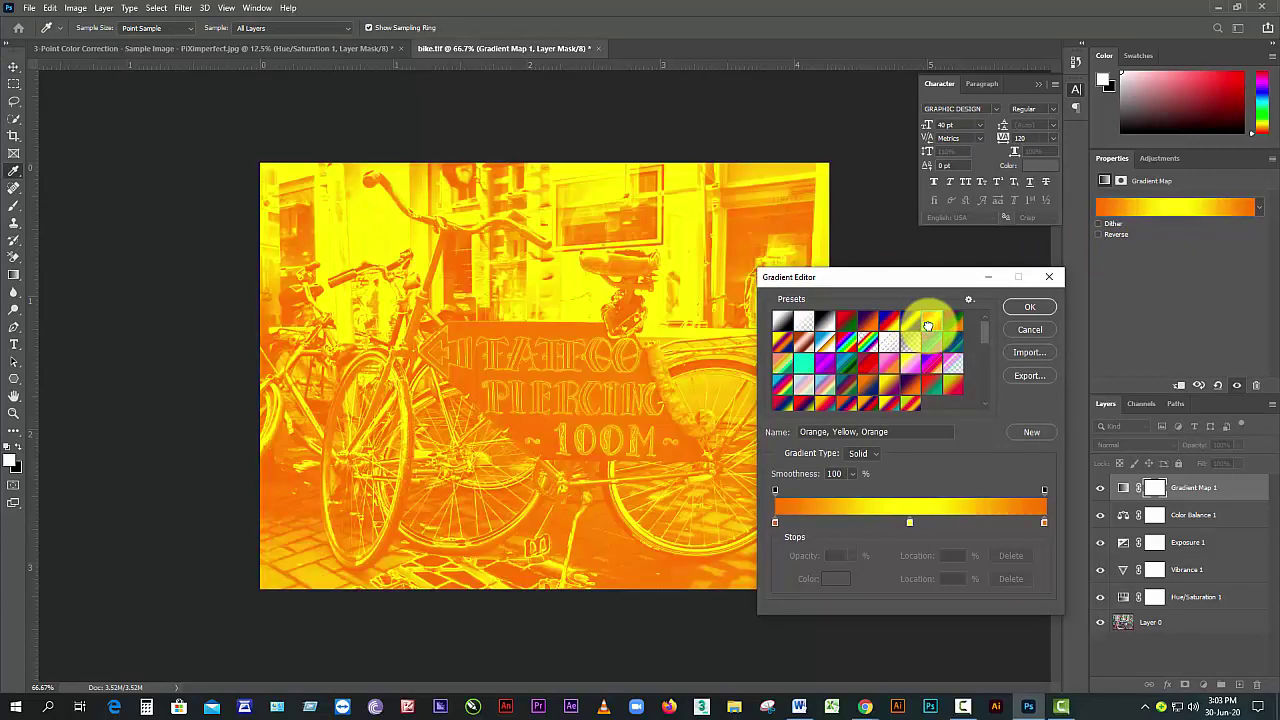
- Try the Foreground to Background preset with its starting colour stop changed to yellow f5f219
click(784, 323)
double_click(776, 522)
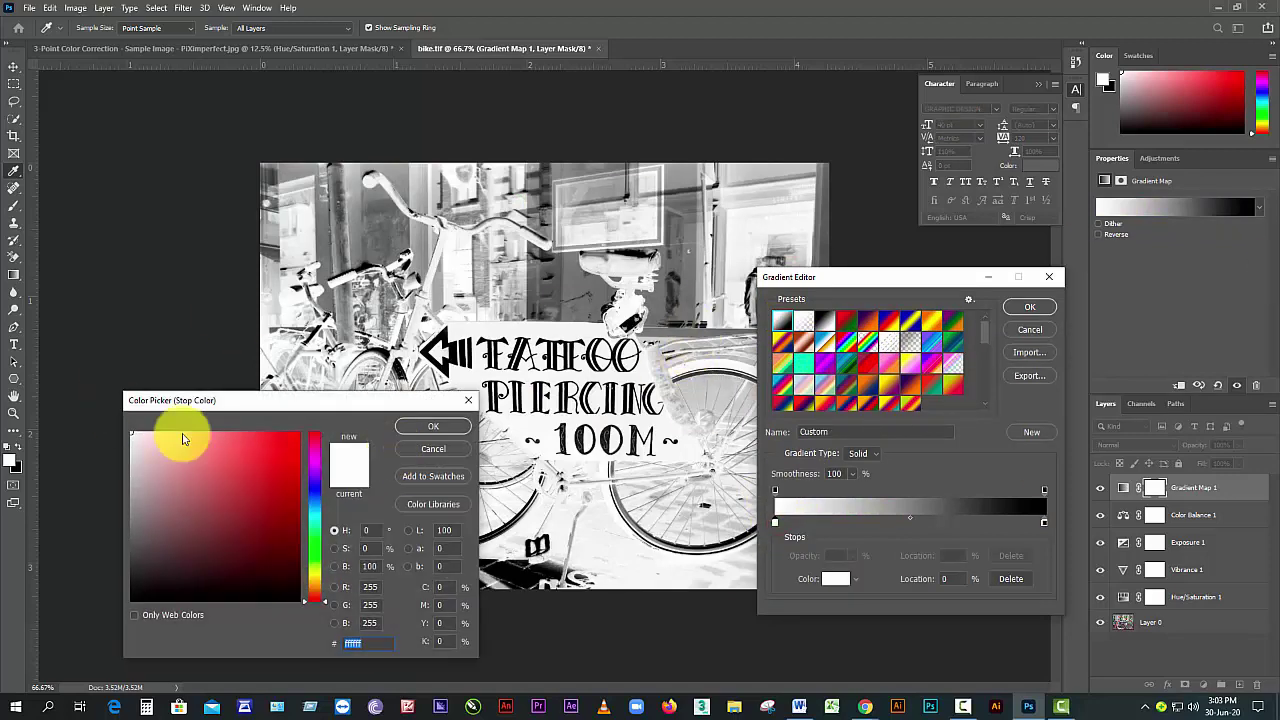
click(320, 570)
click(282, 438)
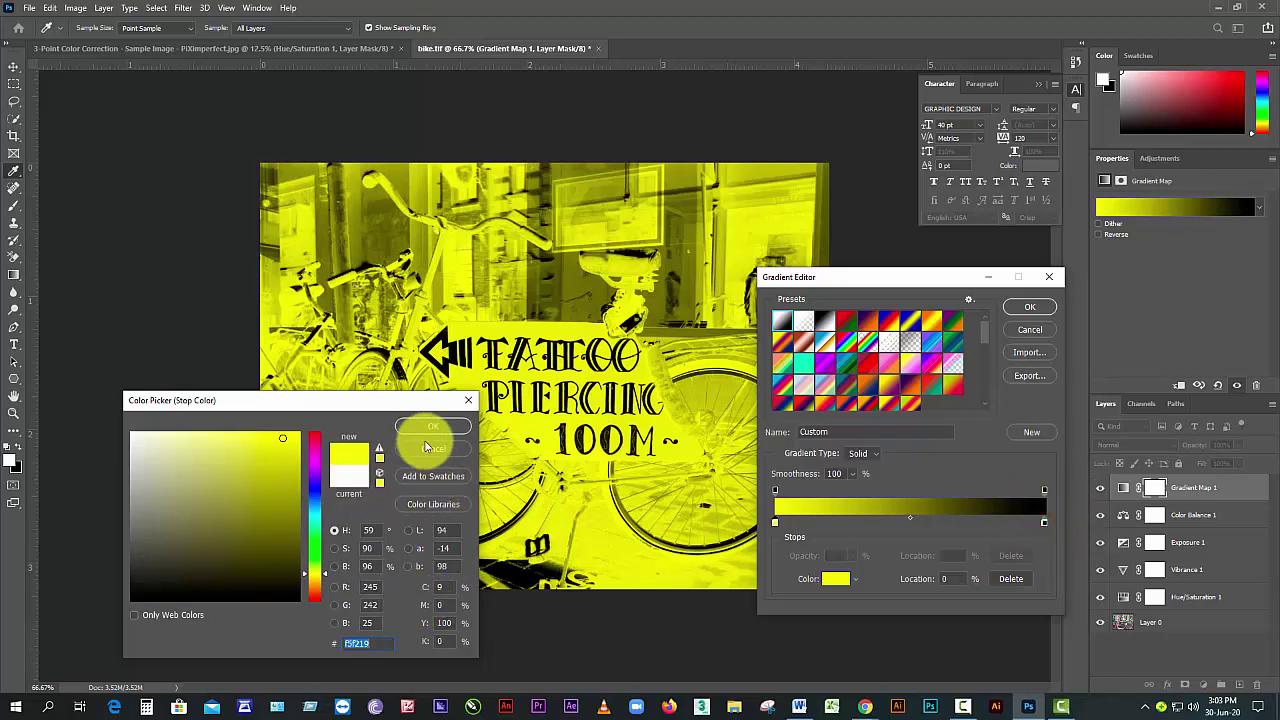
click(430, 428)
- Try a dark olive yellow on the gradient's end stop at location 100%, and discard the gradient edits
click(1045, 523)
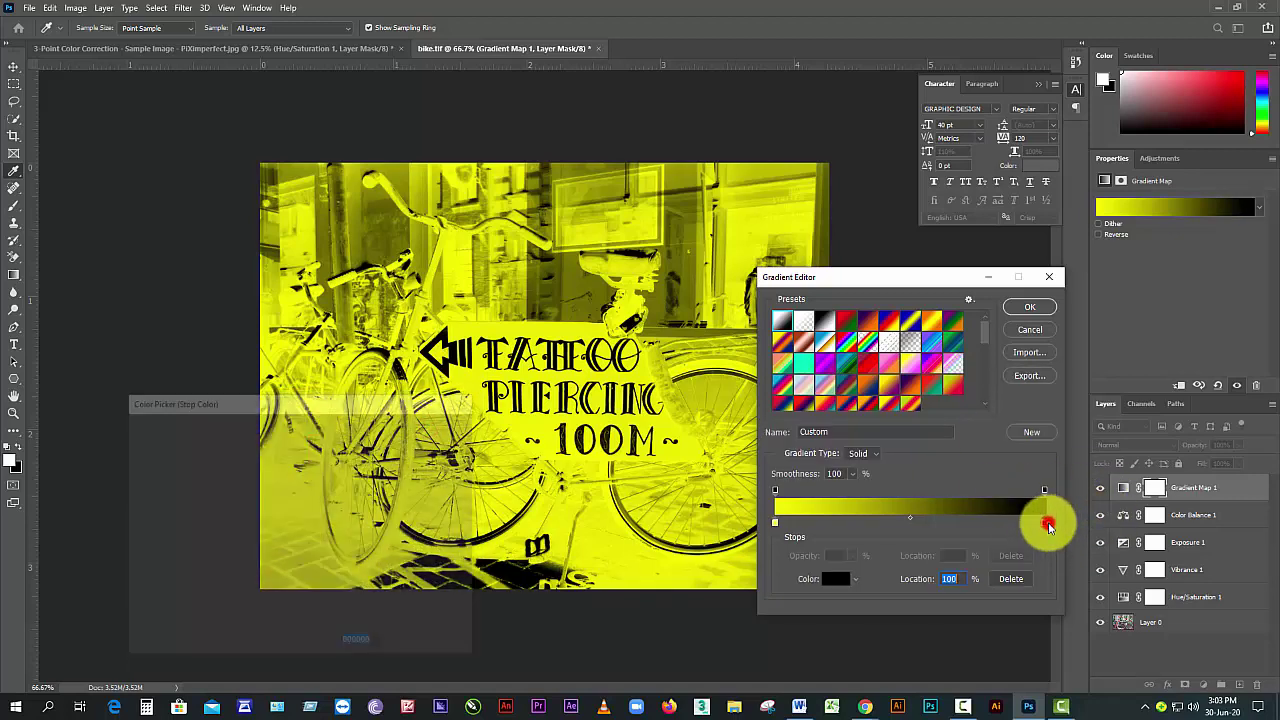
click(312, 573)
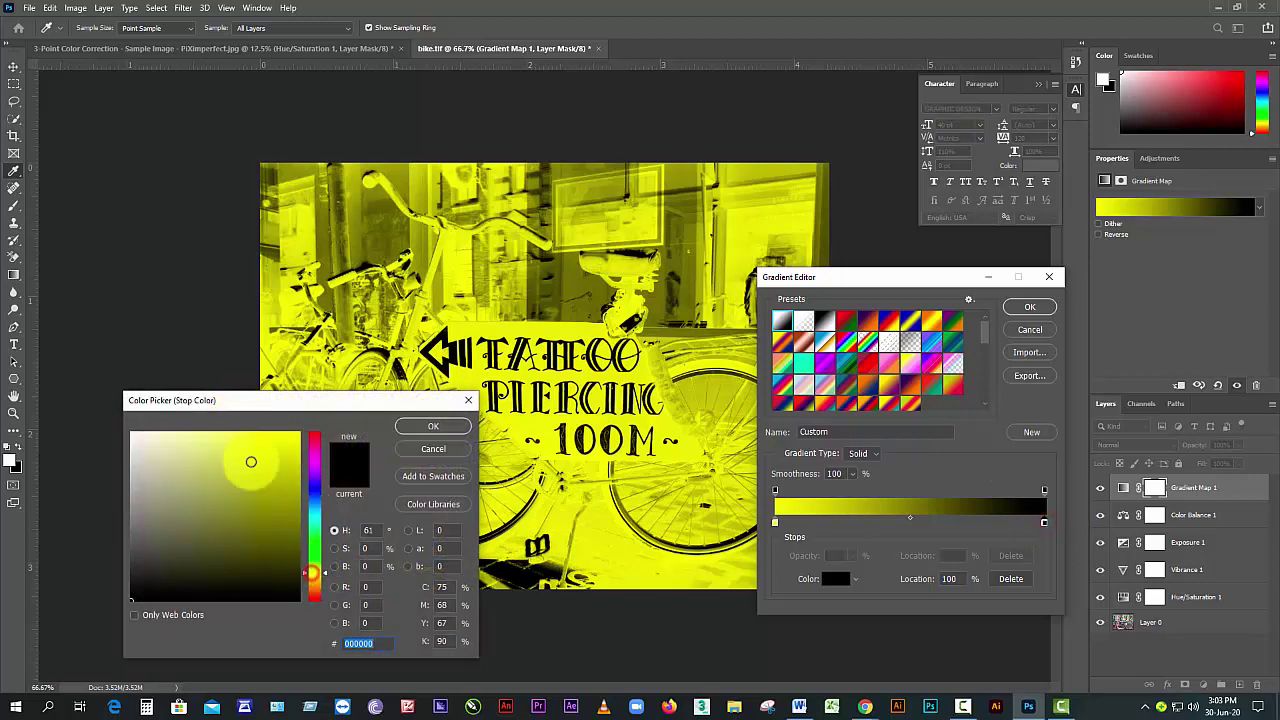
click(223, 443)
click(262, 450)
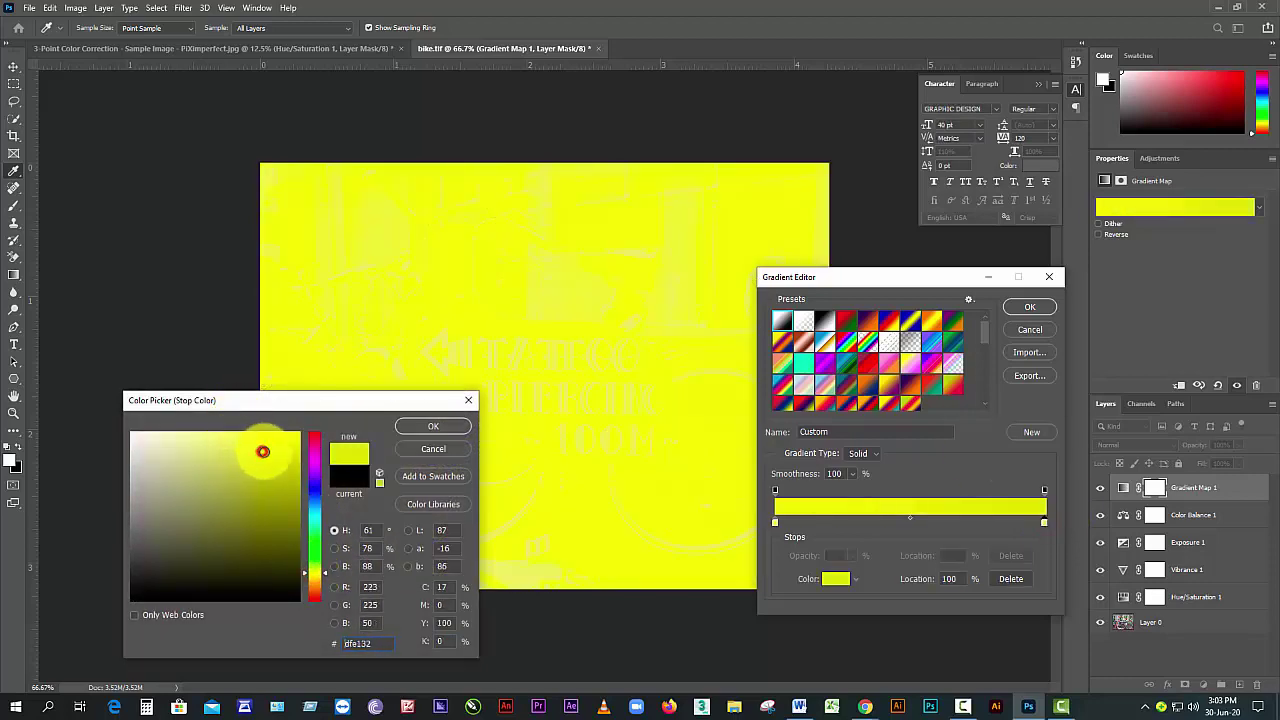
drag(262, 450, 294, 514)
click(445, 428)
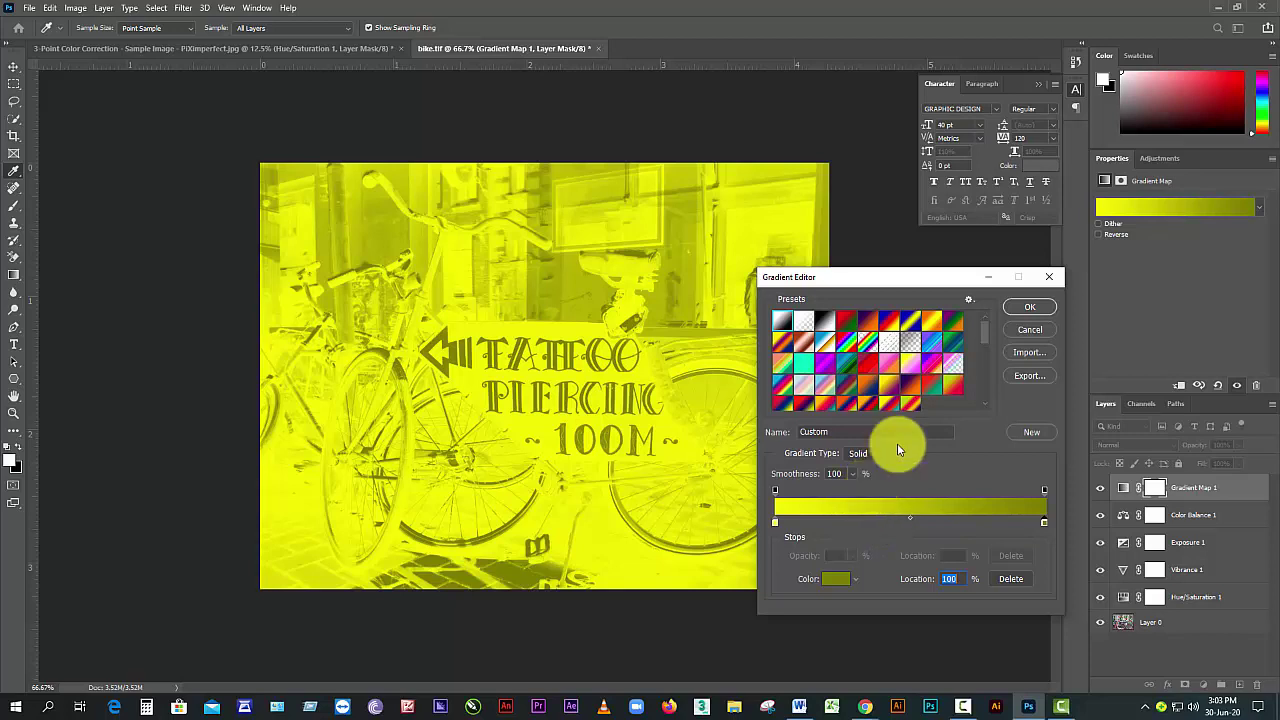
click(1048, 331)
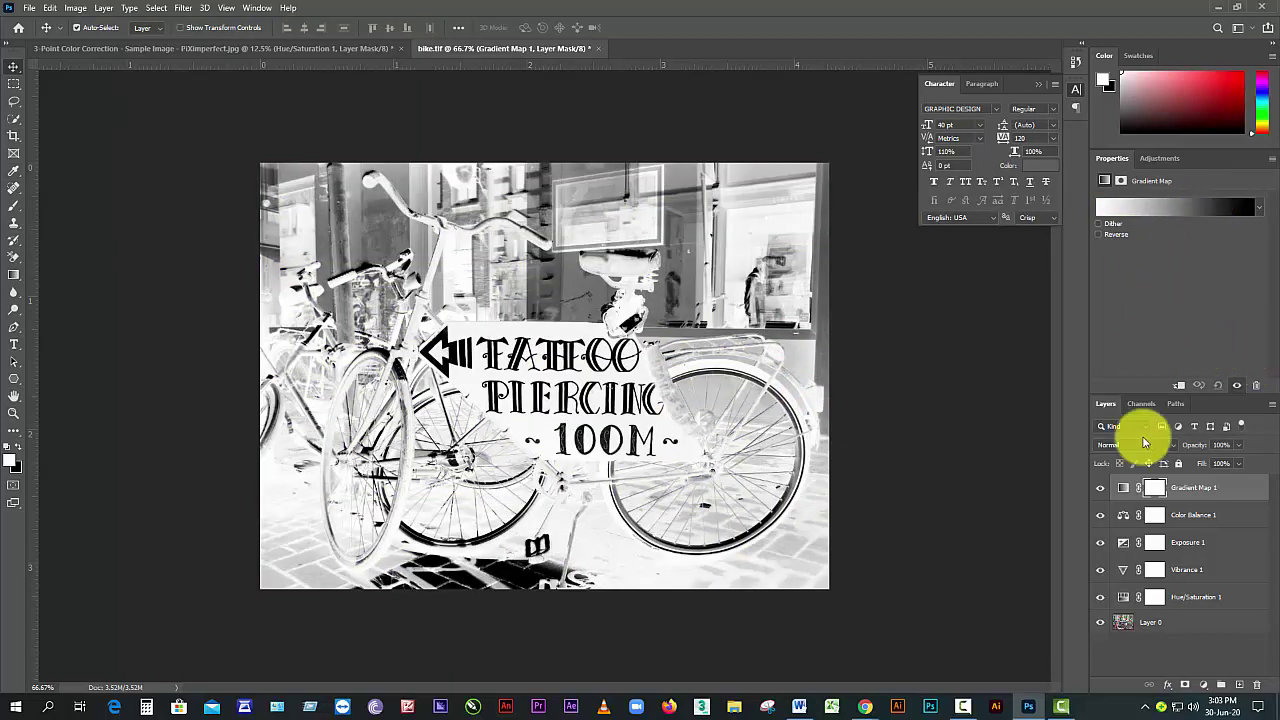
- Hide the Gradient Map 1 layer on the bike photo and switch back to the 3-Point Color Correction baby photo
click(1100, 488)
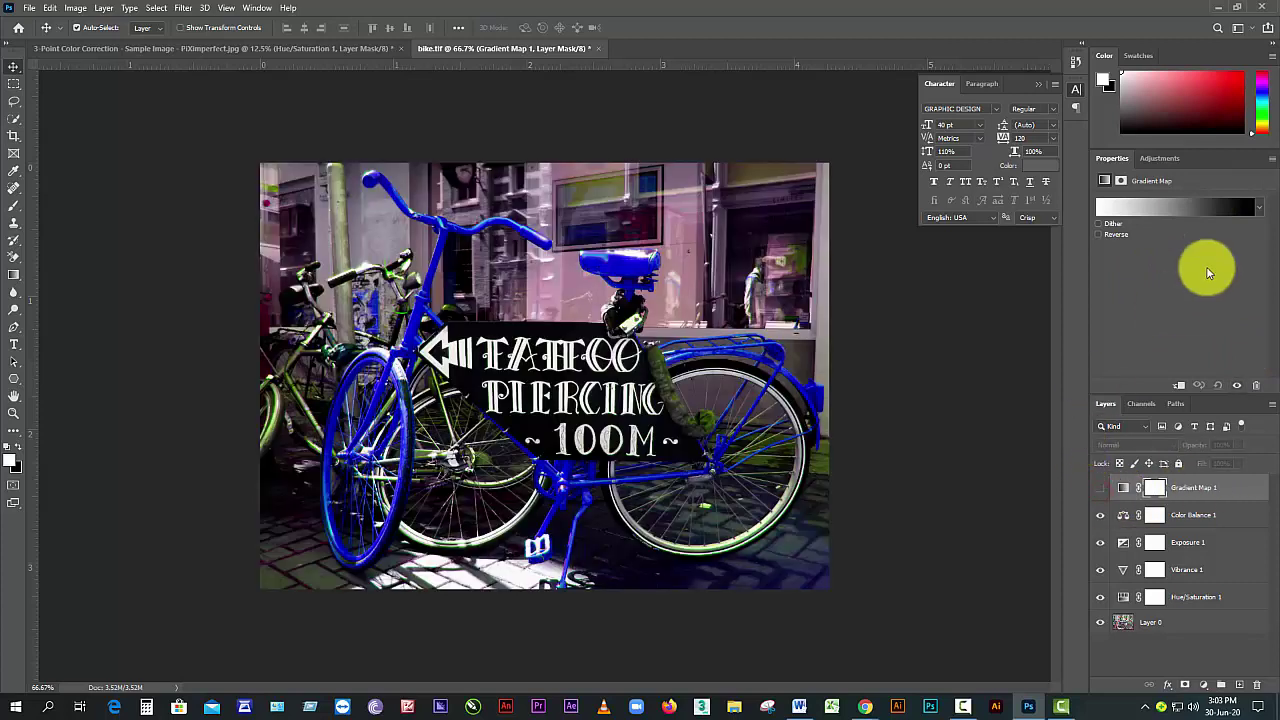
click(1155, 158)
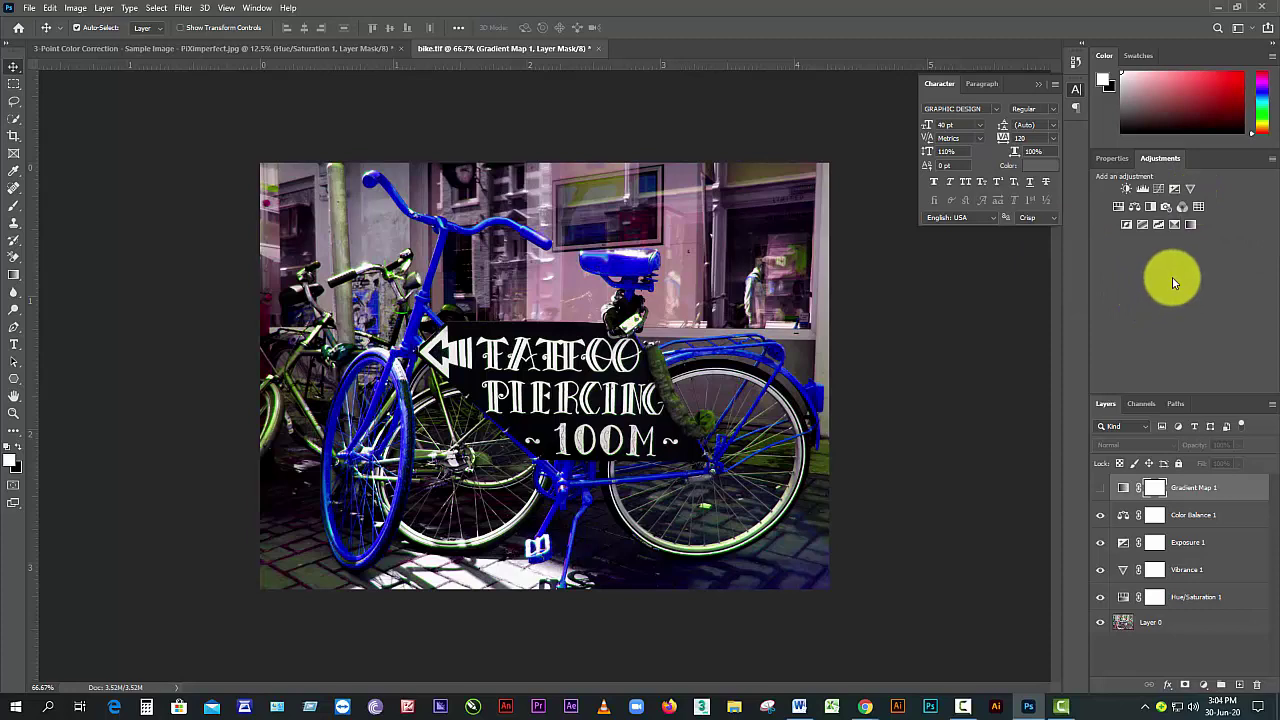
click(292, 49)
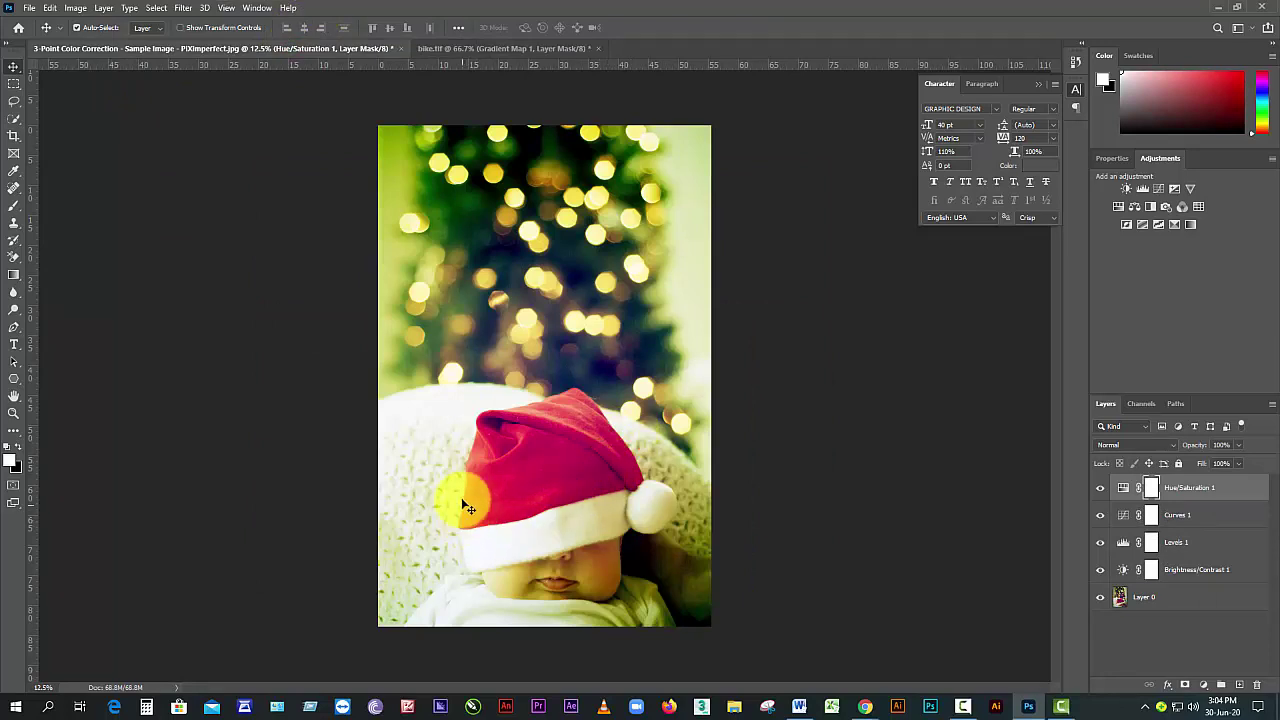
mouse_move(560, 435)
mouse_down()
mouse_move(565, 462)
mouse_move(570, 443)
mouse_move(580, 463)
mouse_move(577, 489)
mouse_up()
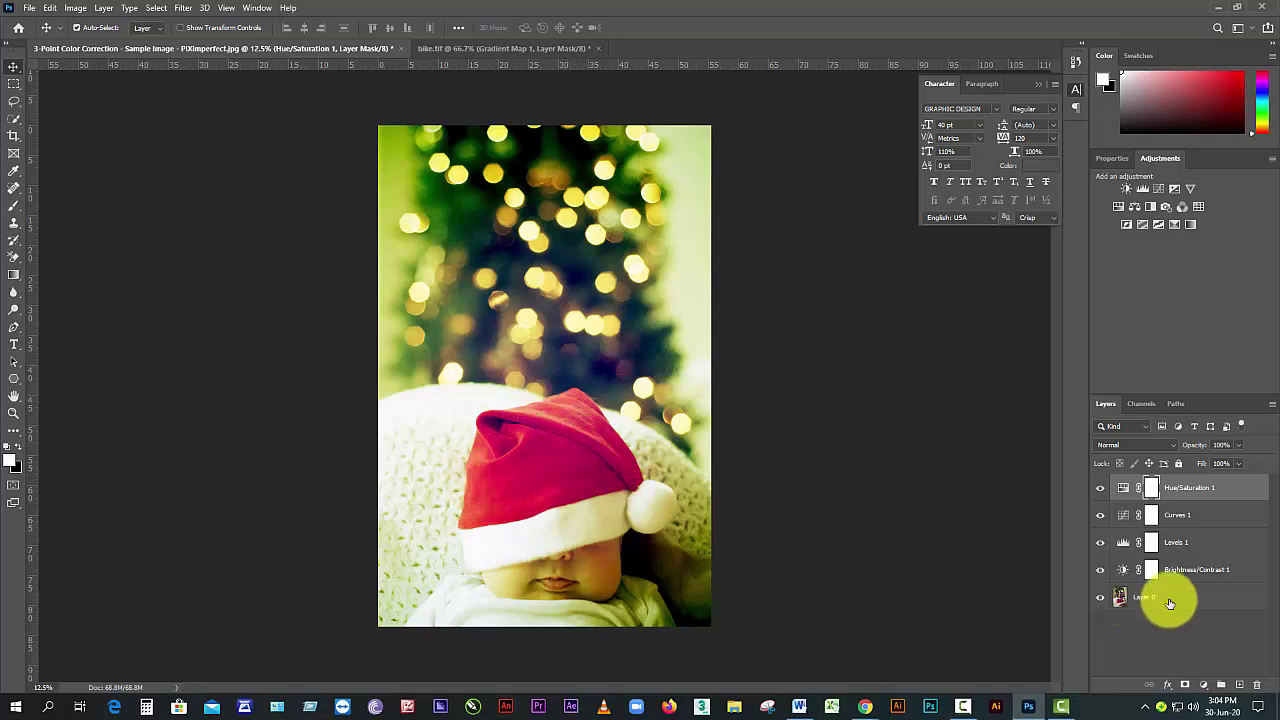
- Select the red part of the baby's hat on Layer 0 with the Quick Selection tool at brush size 175
click(1166, 598)
click(1174, 489)
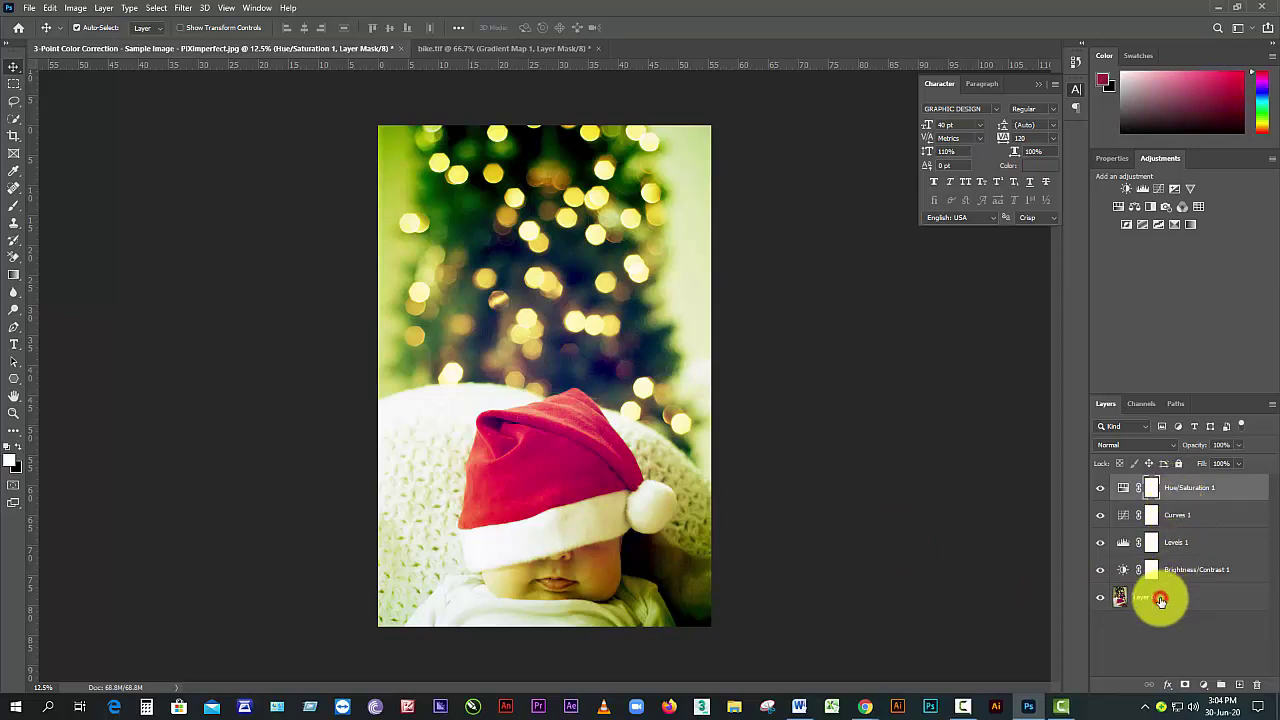
click(1161, 600)
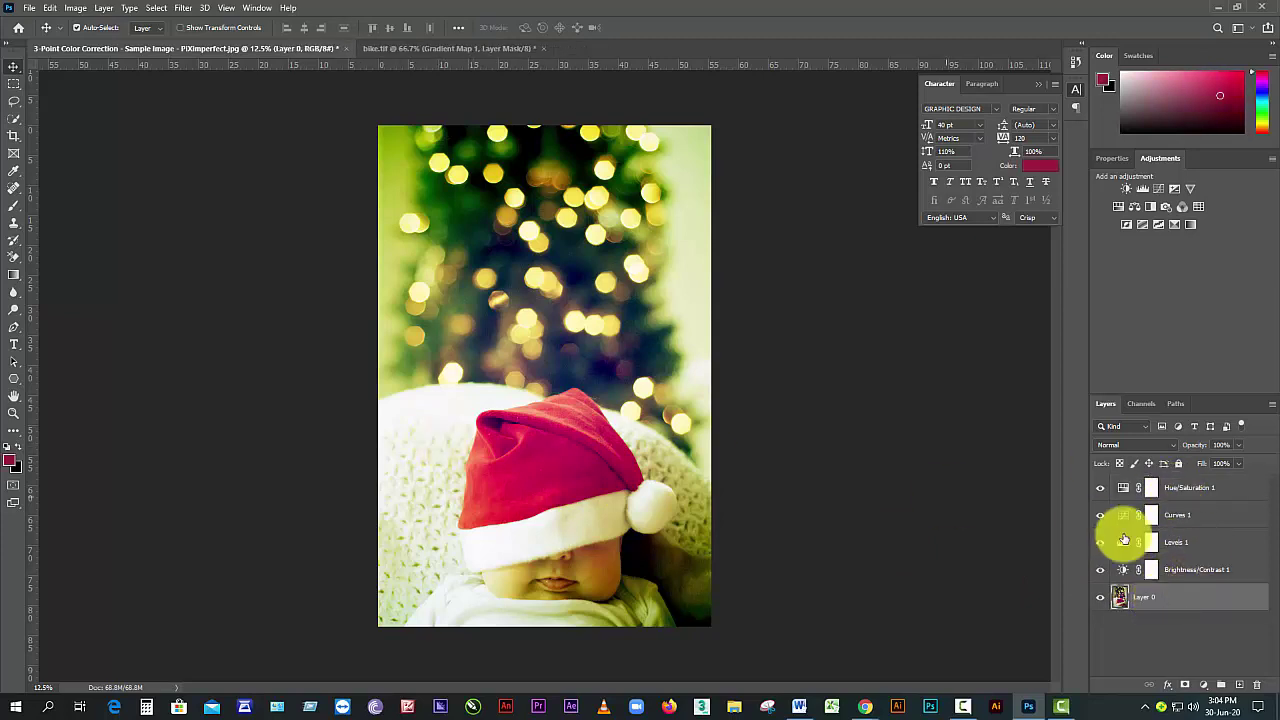
right_click(13, 120)
click(63, 125)
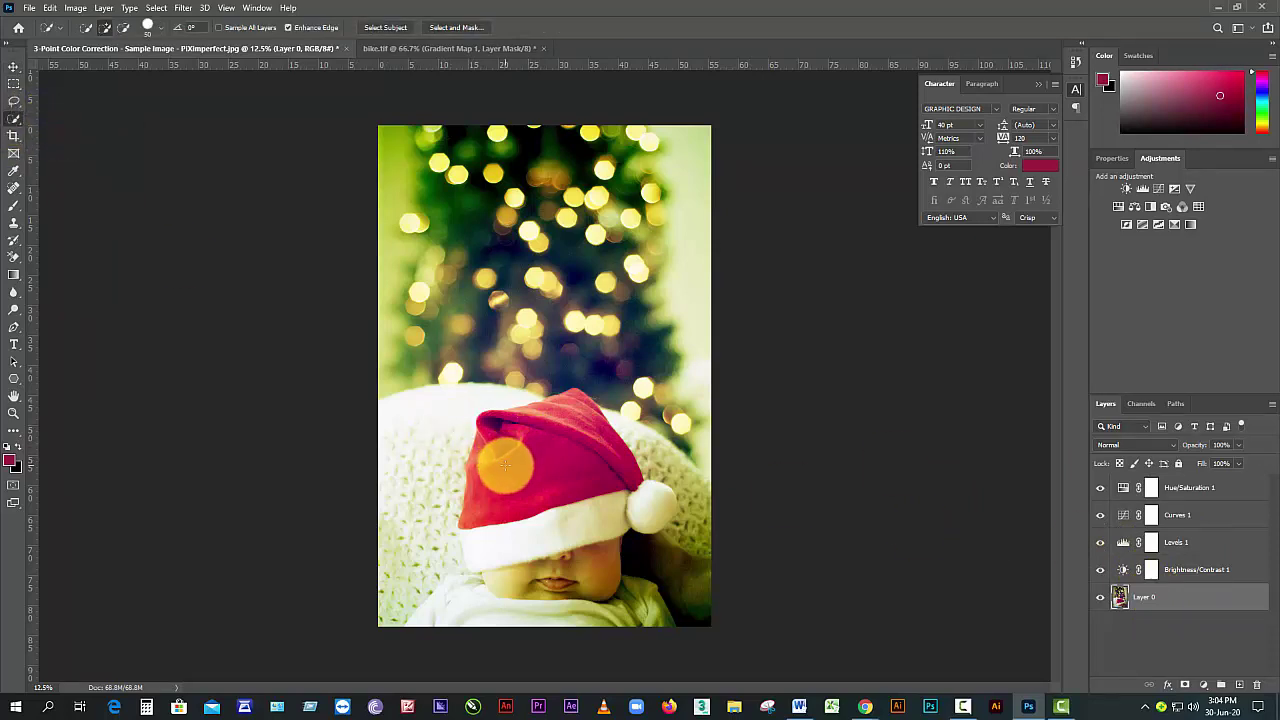
key(])
mouse_move(505, 472)
mouse_down()
mouse_move(497, 449)
mouse_move(570, 477)
mouse_up()
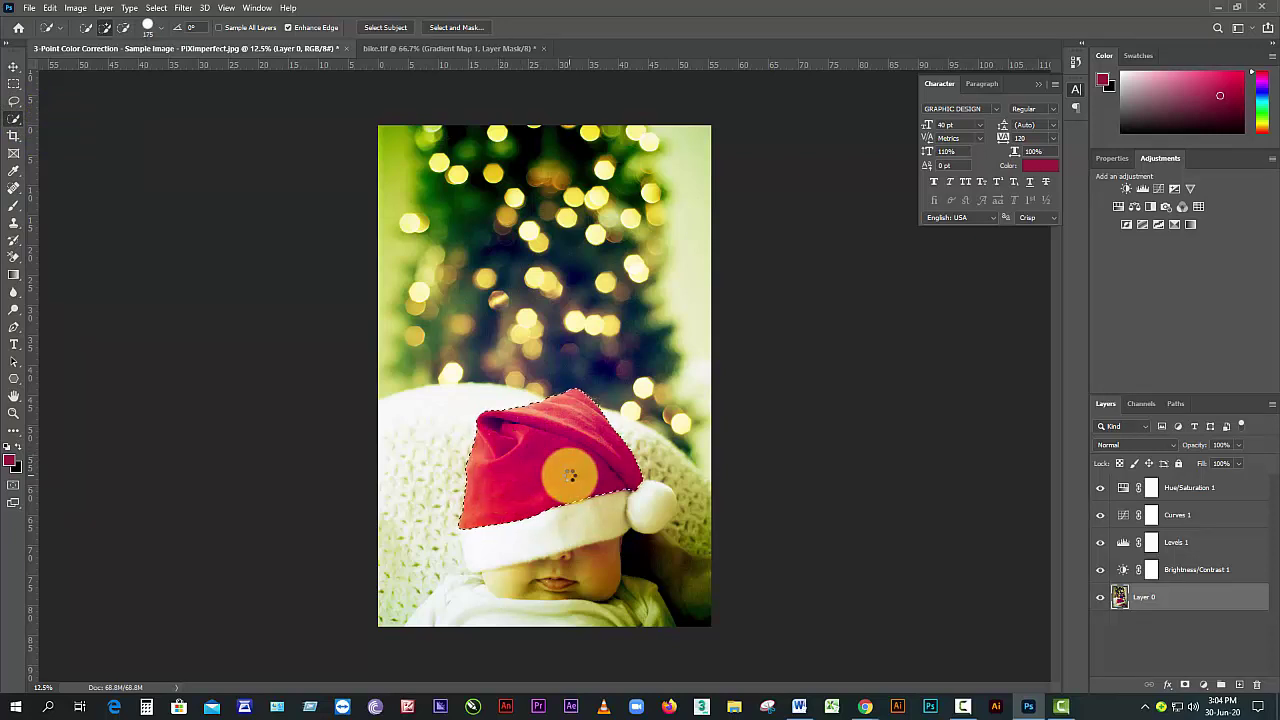
- Feather the hat selection with a radius of 5 pixels
right_click(560, 455)
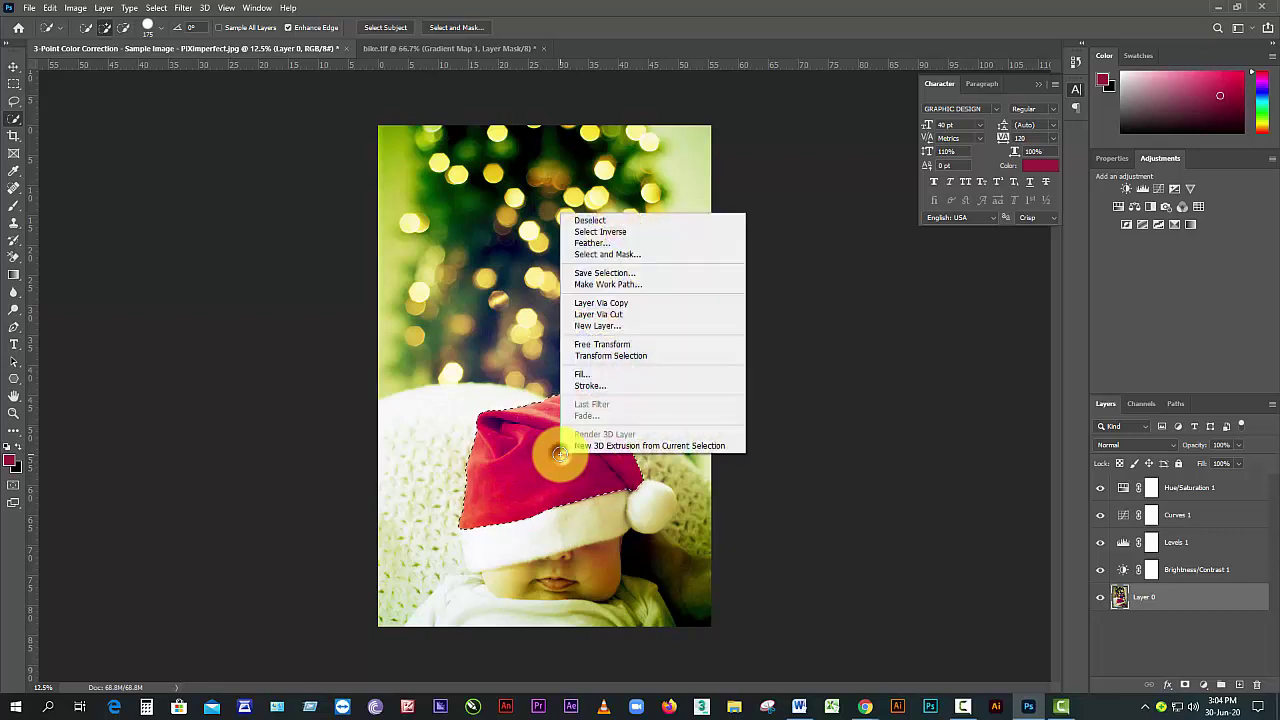
click(592, 244)
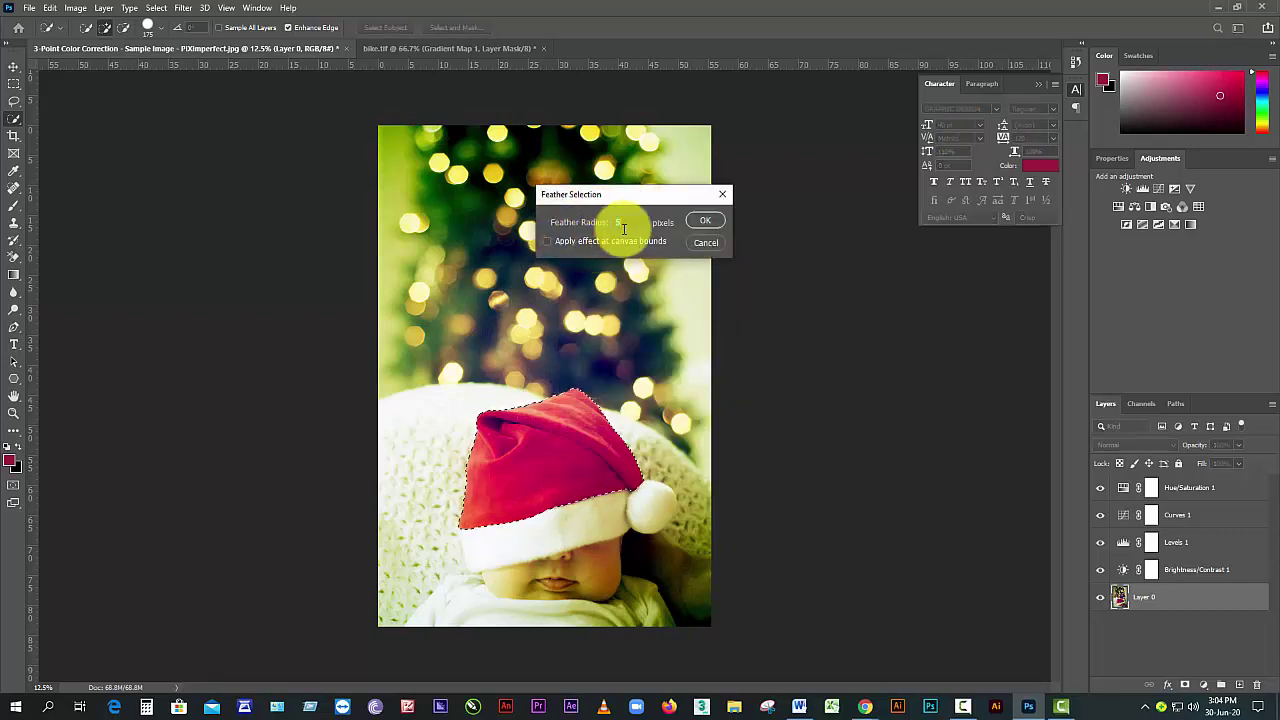
click(704, 220)
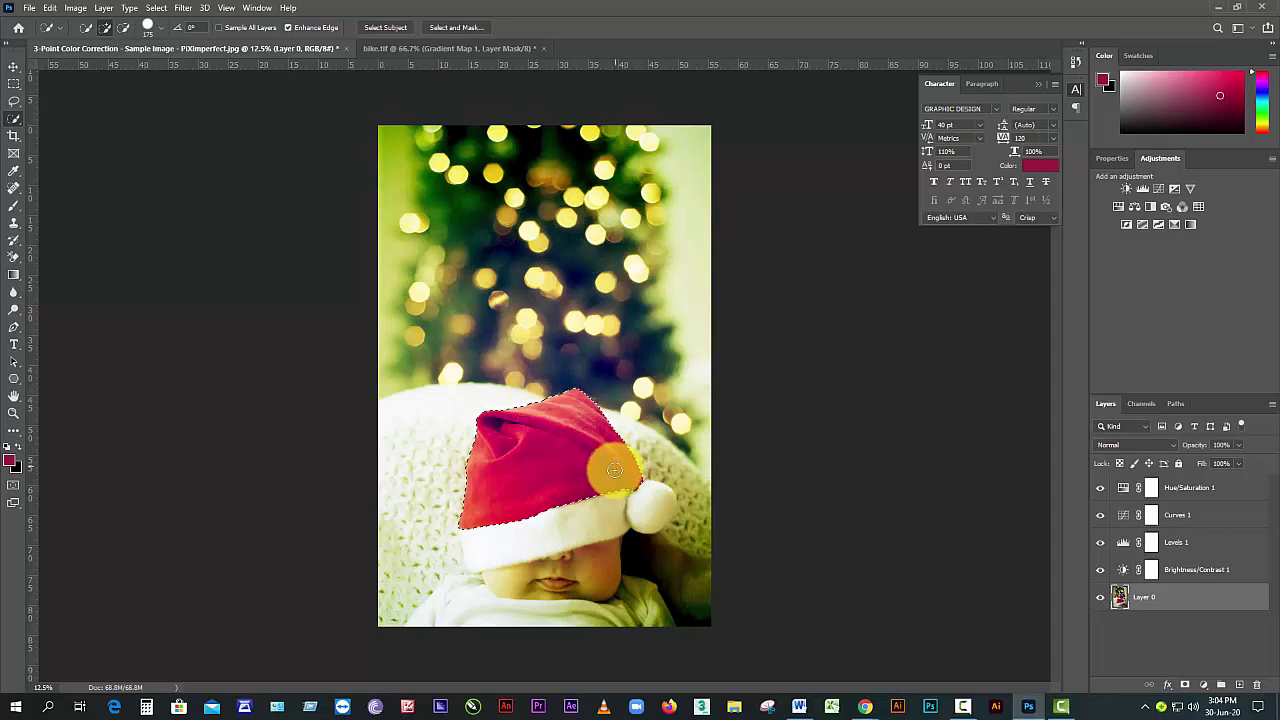
- Set the foreground colour to c90040 and add a Solid Color fill layer in that colour over the selected hat
click(11, 459)
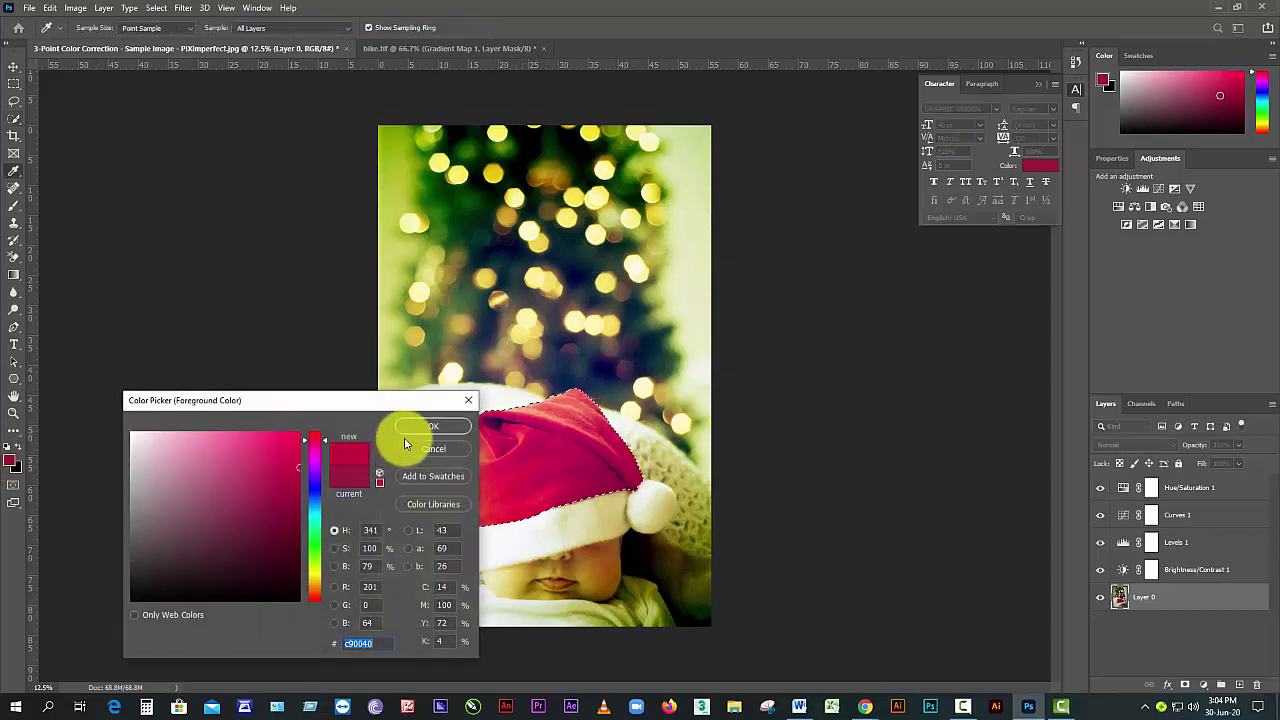
click(428, 425)
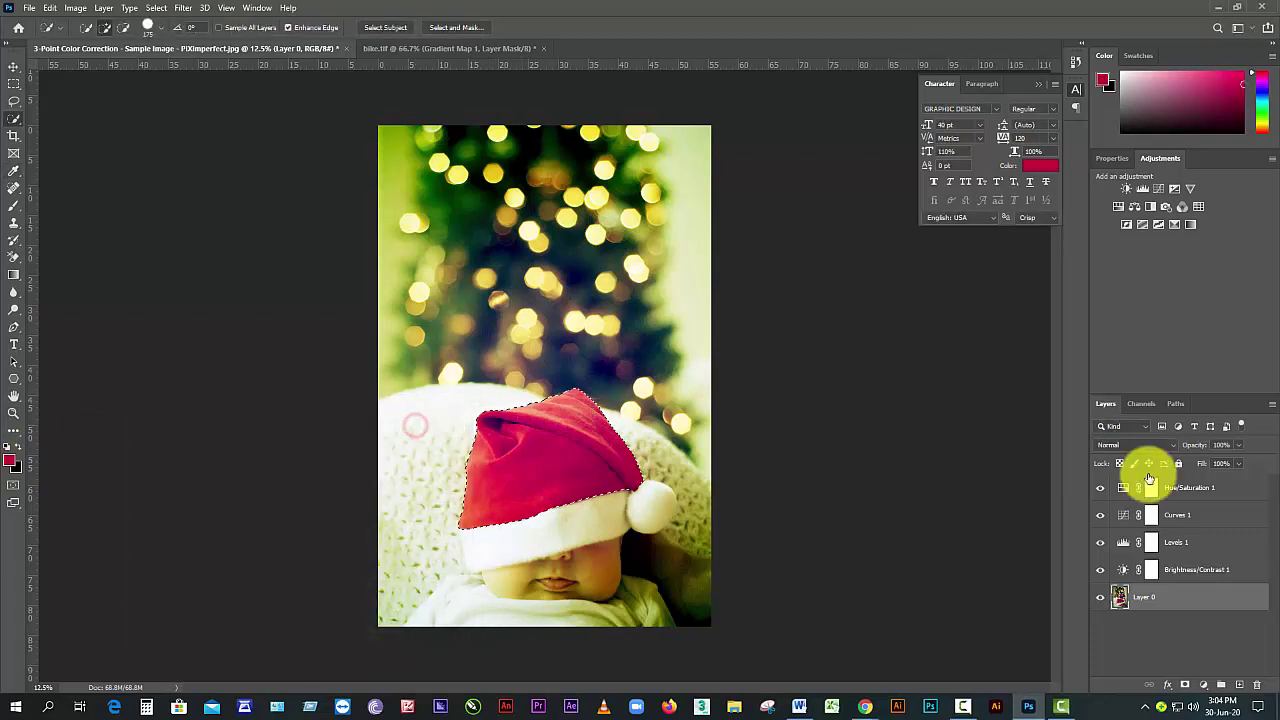
click(1203, 685)
click(1205, 448)
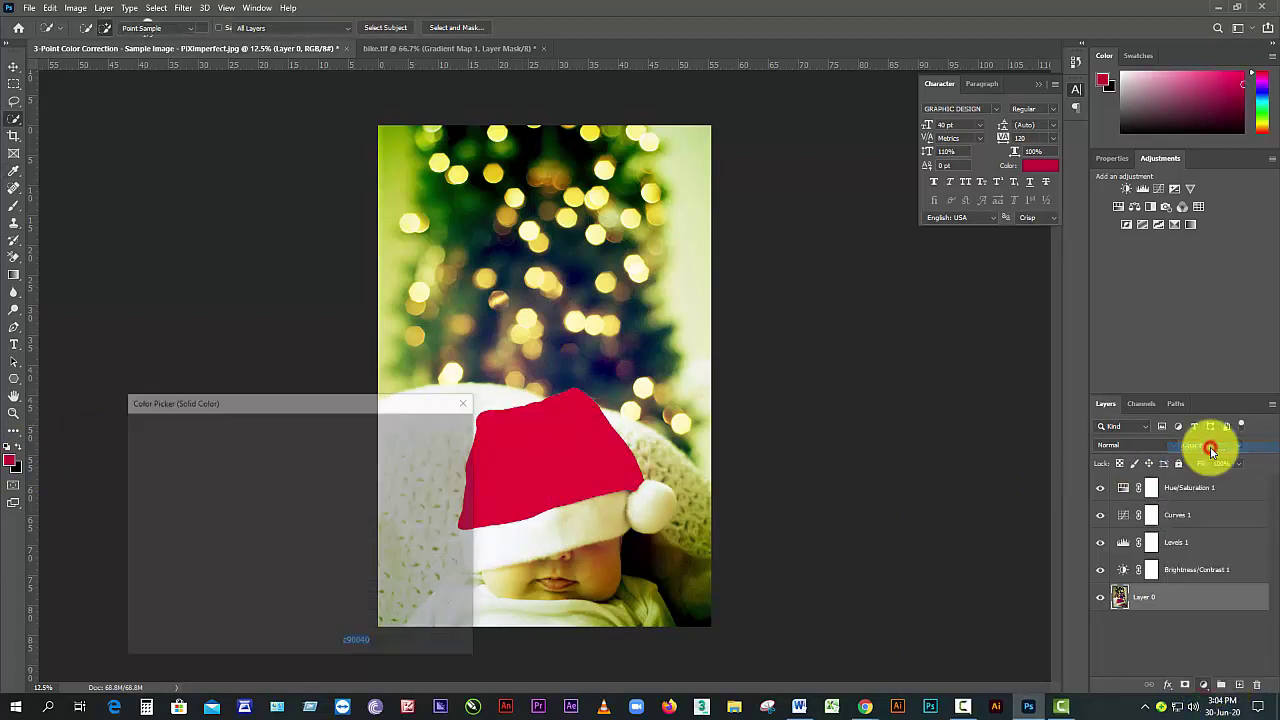
drag(563, 449, 517, 432)
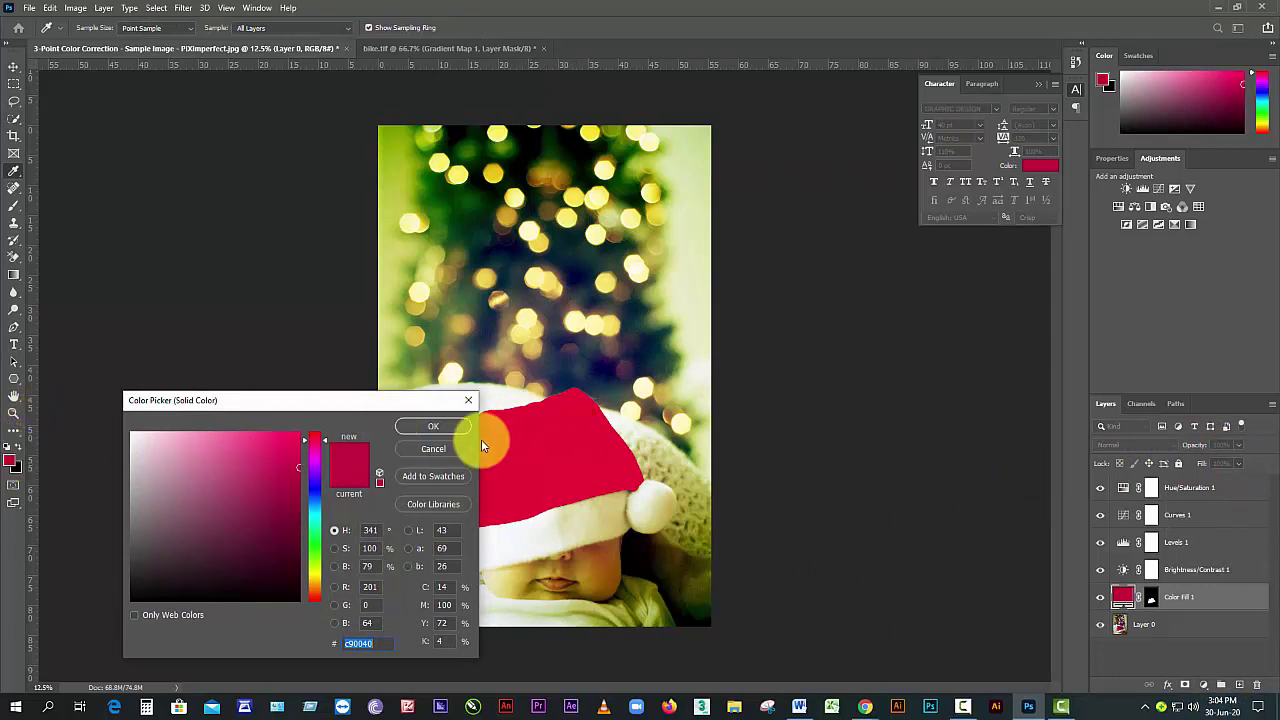
click(573, 457)
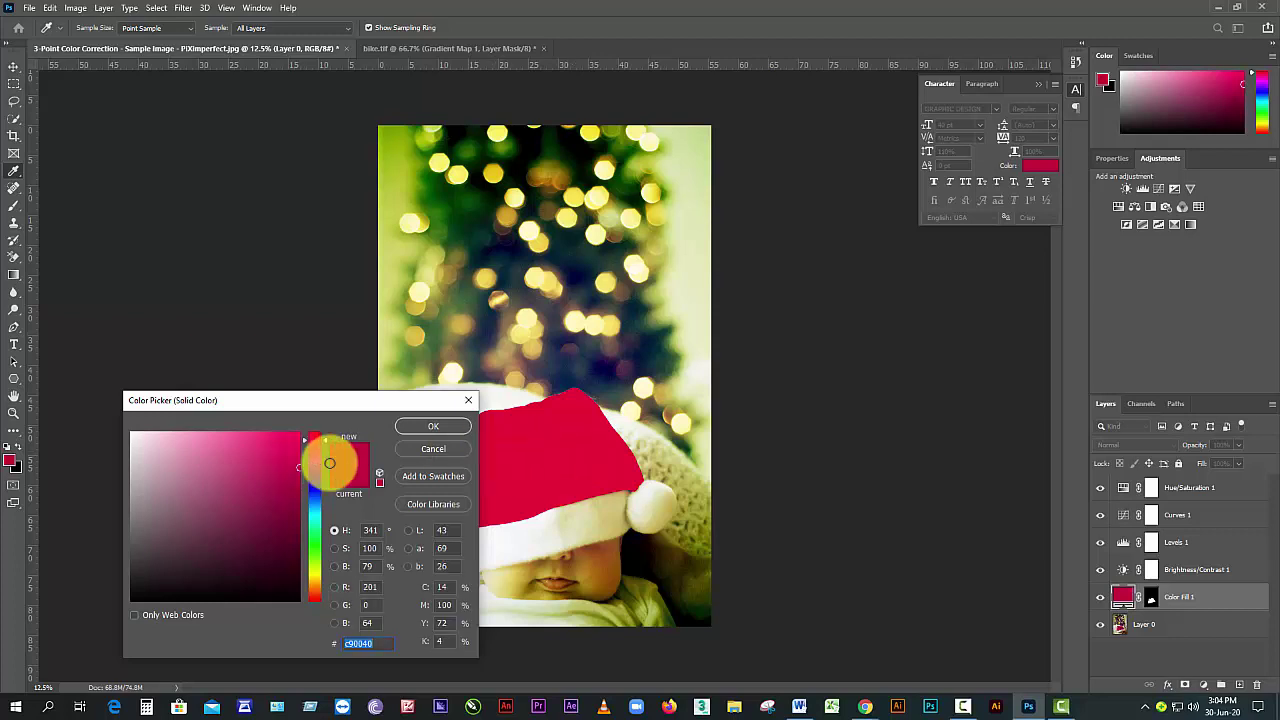
click(563, 449)
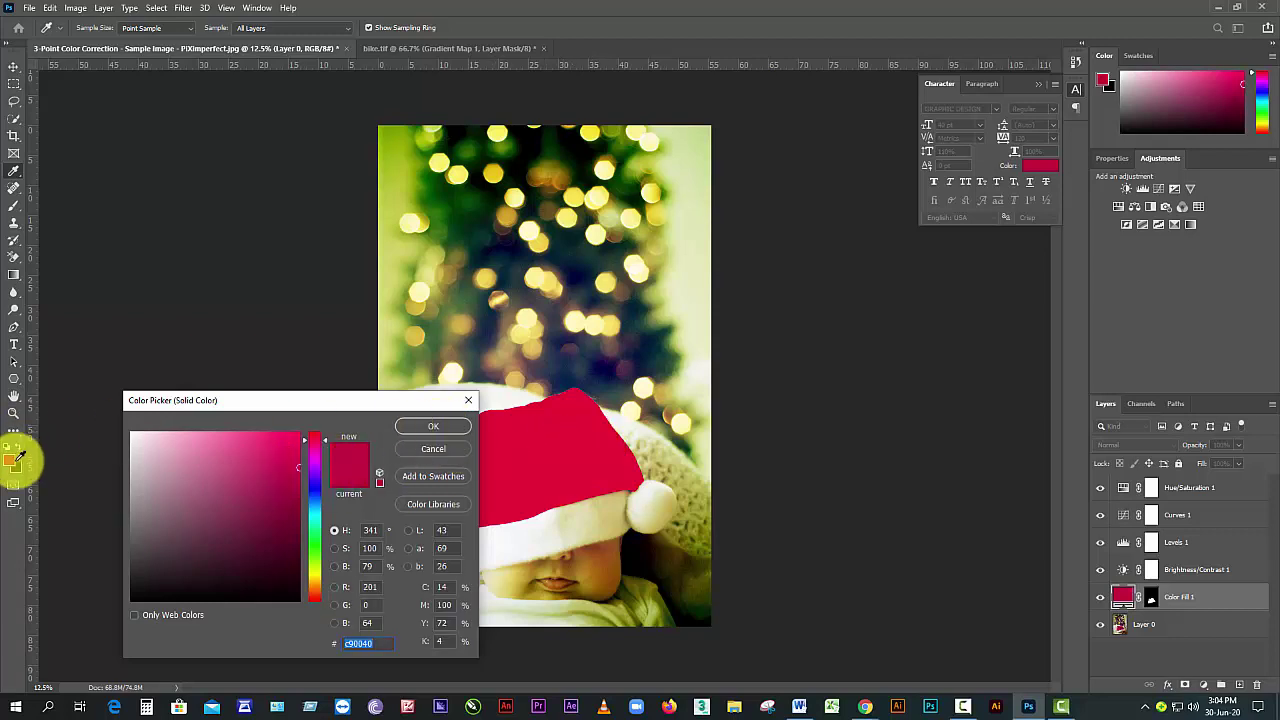
click(425, 426)
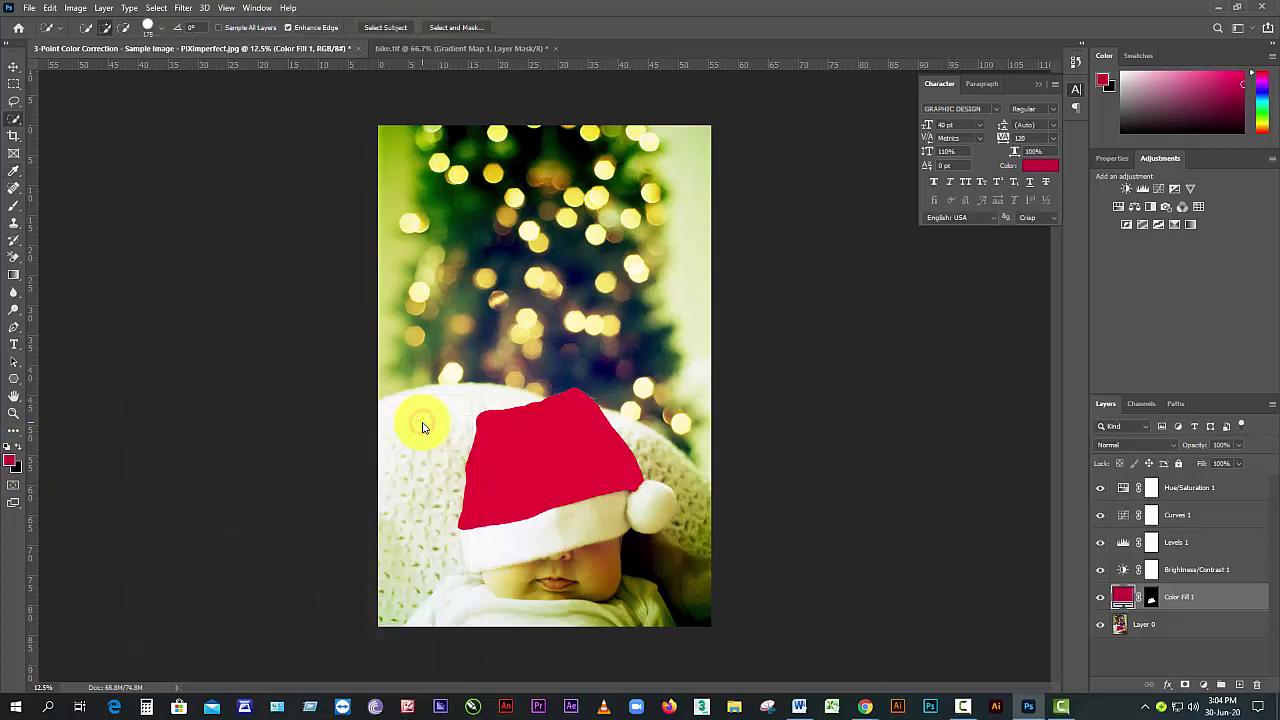
- Set the Color Fill 1 layer's blend mode to Soft Light and toggle its visibility to compare the hat colour
click(1170, 447)
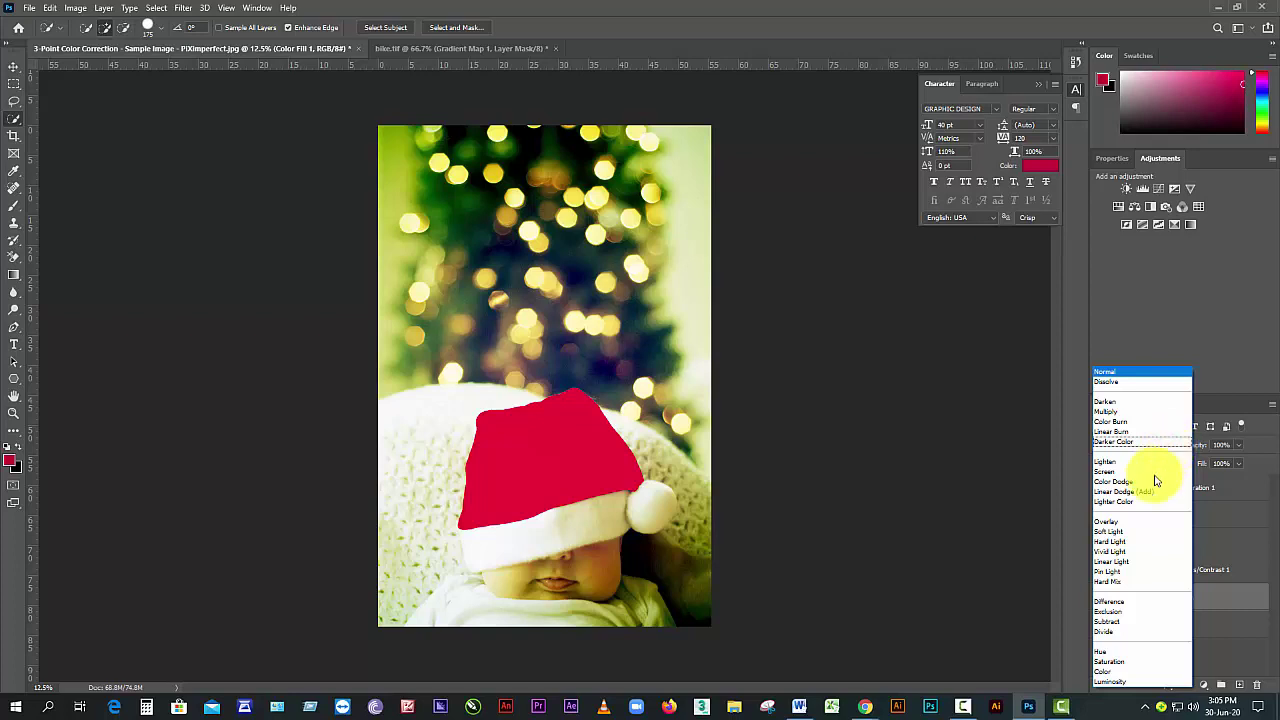
click(1126, 531)
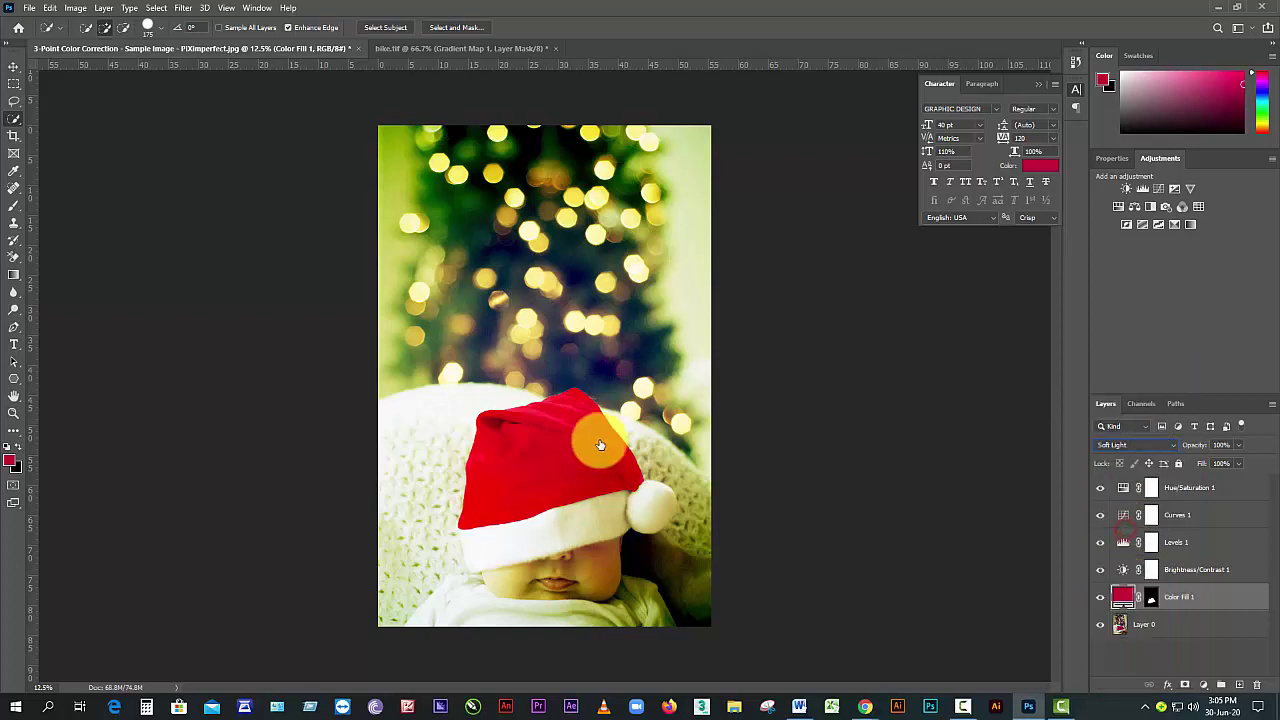
click(1100, 597)
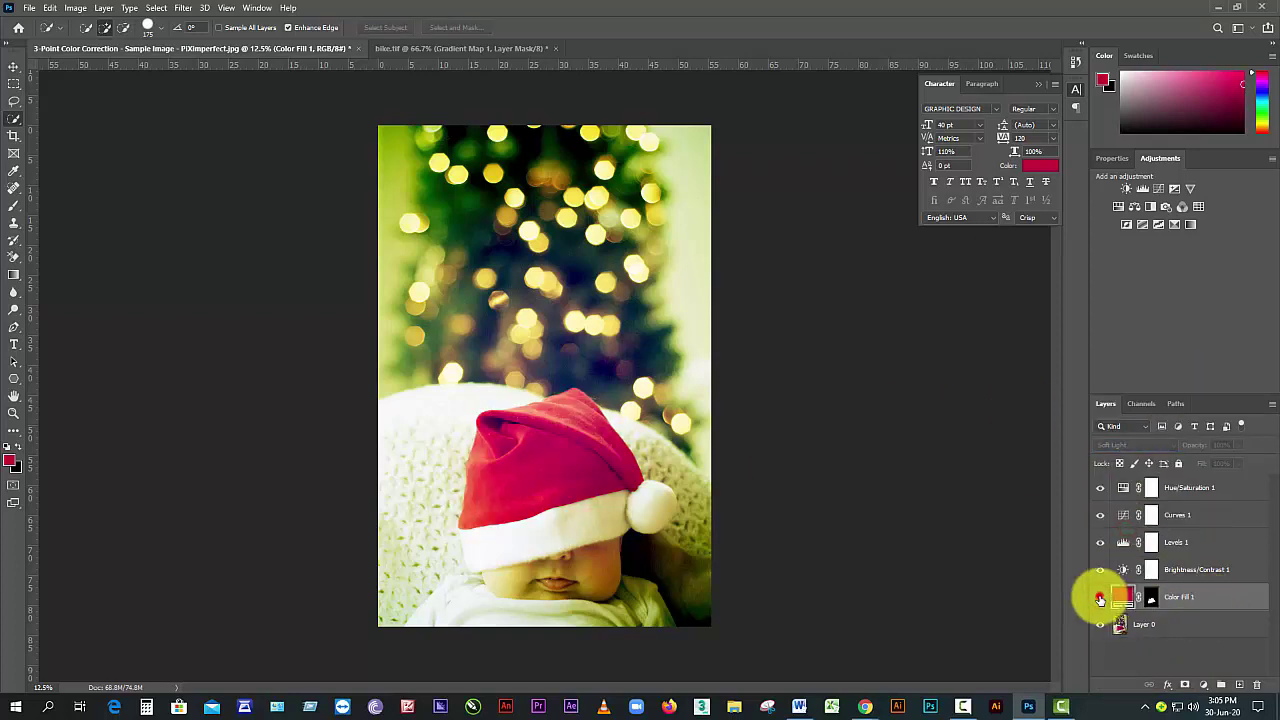
click(1100, 597)
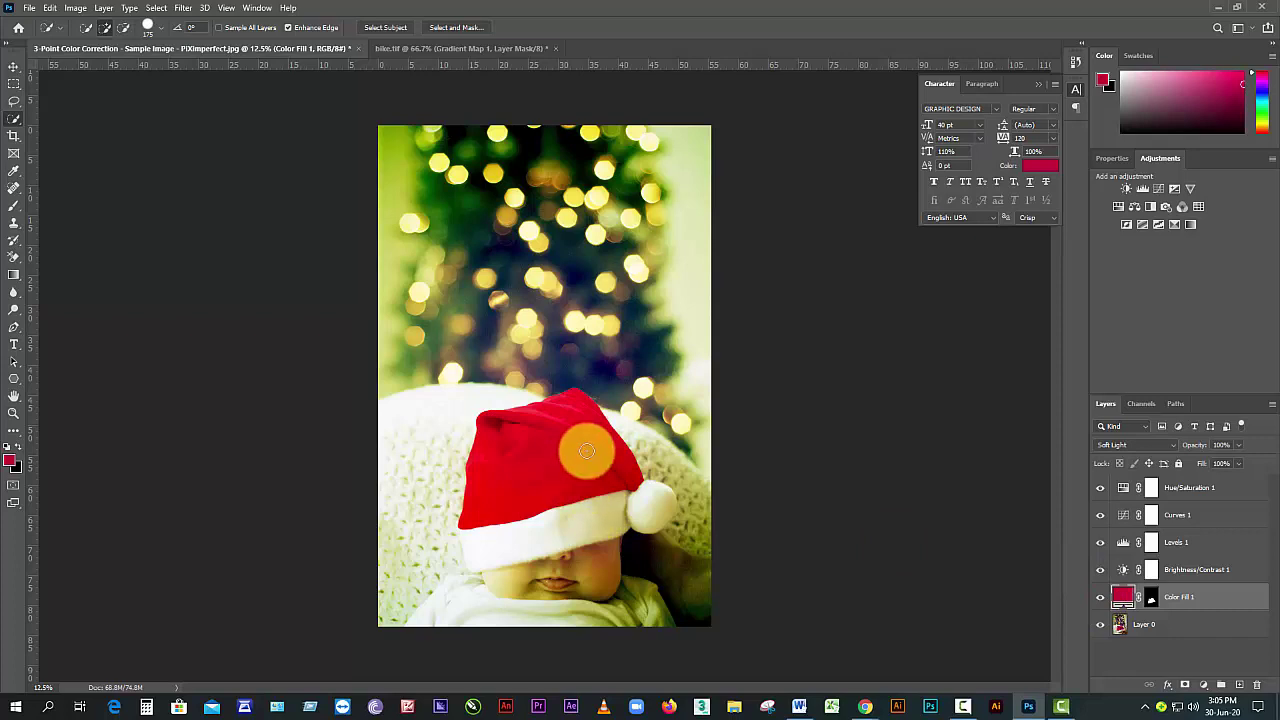
- Try lowering the Color Fill 1 layer's opacity to 34%
click(1239, 445)
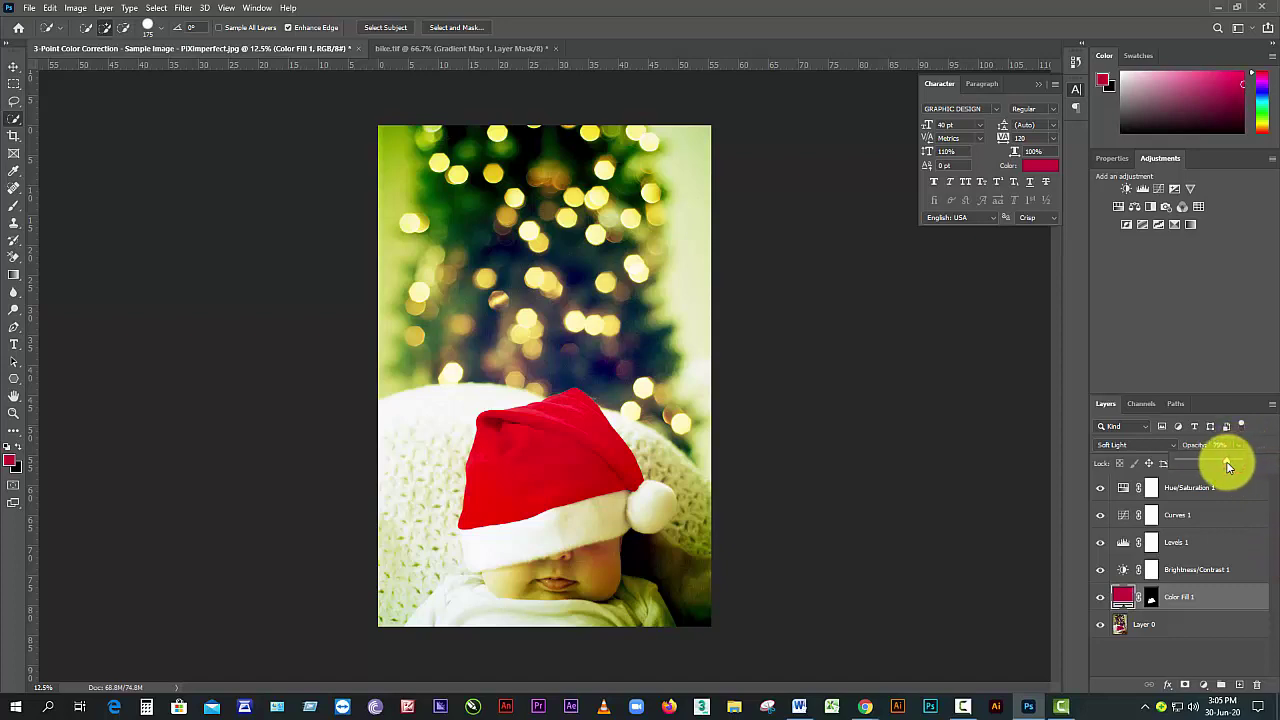
drag(1227, 467, 1200, 463)
click(1252, 487)
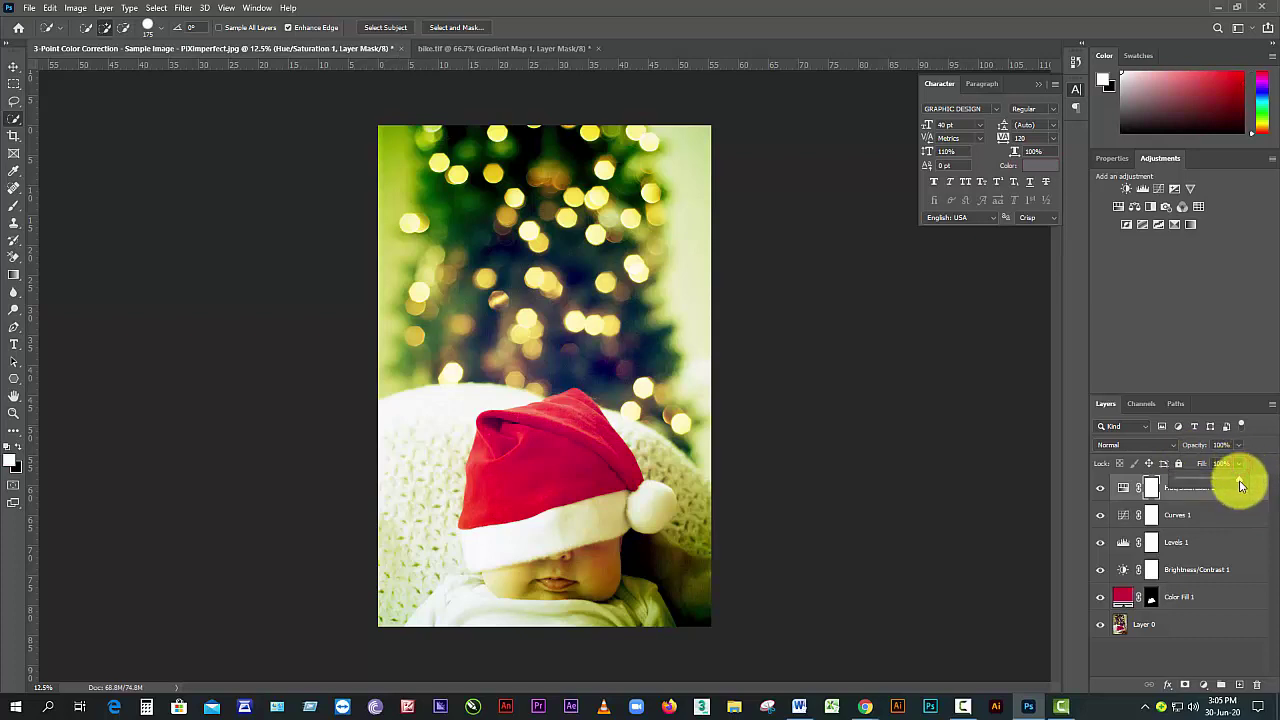
click(1178, 595)
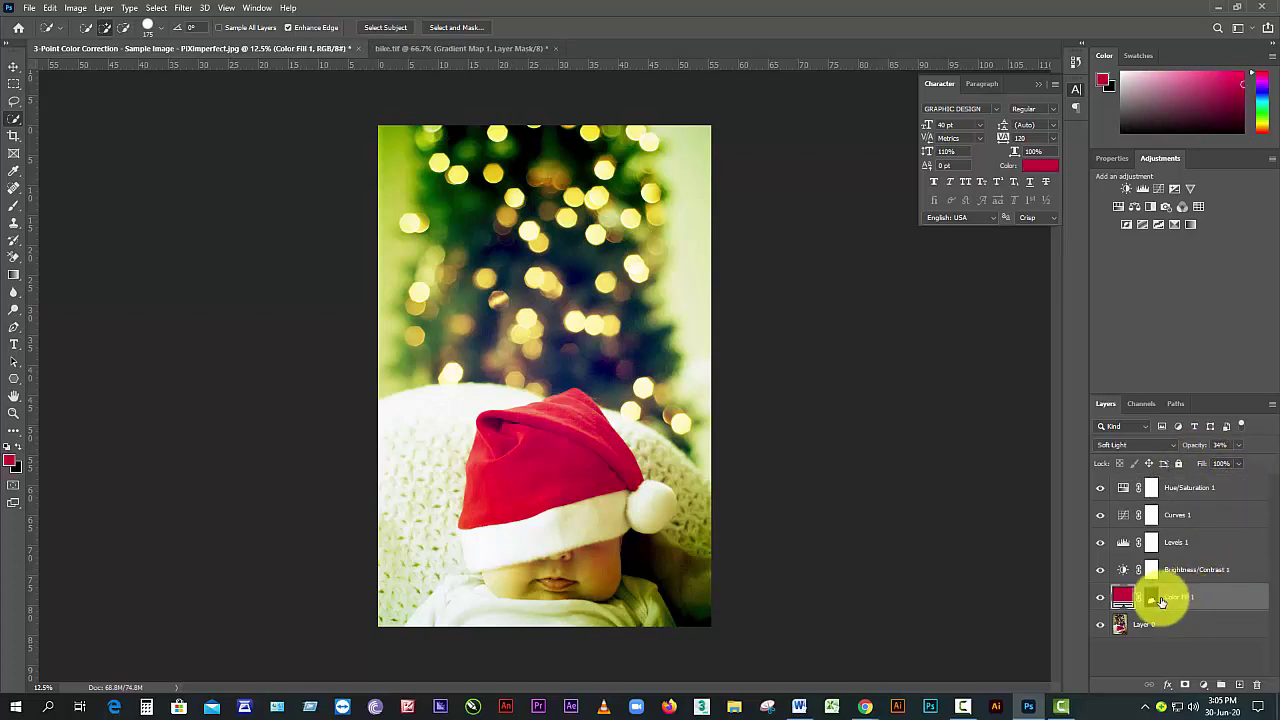
click(1161, 624)
click(1182, 596)
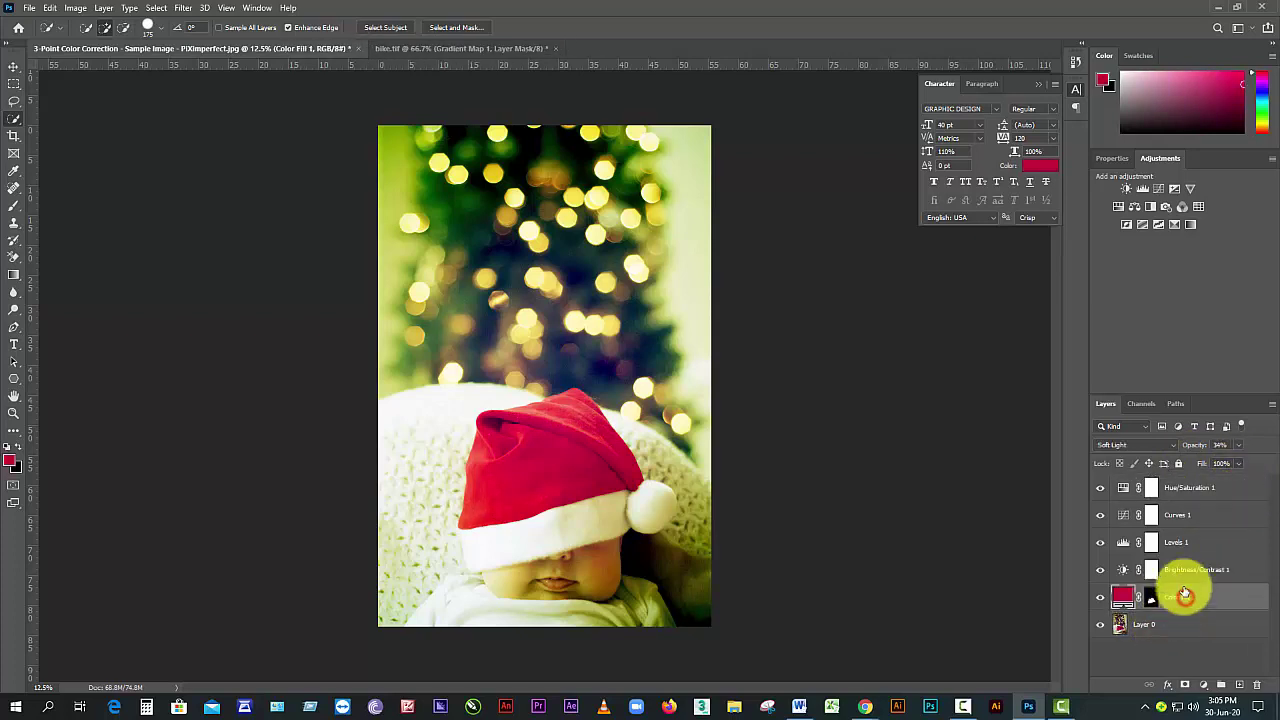
click(1160, 568)
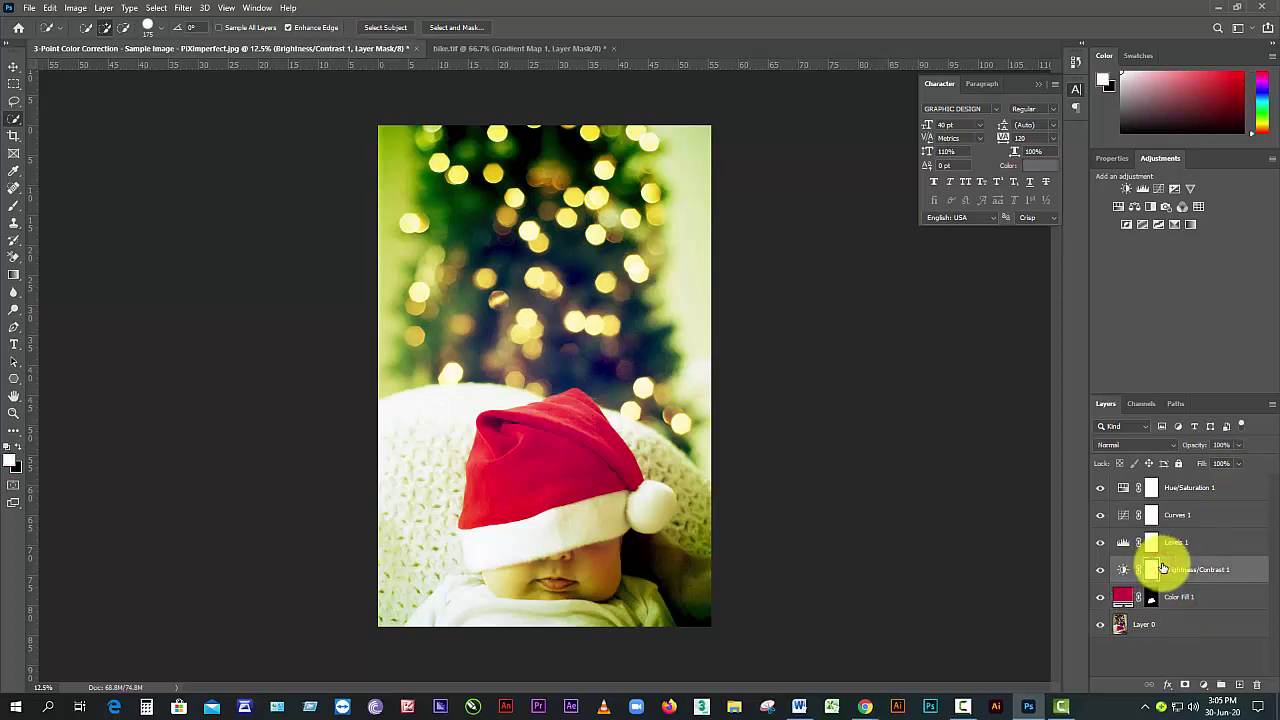
- Try a 57% fill on the Color Fill 1 layer and toggle its visibility to compare the hat
click(1182, 597)
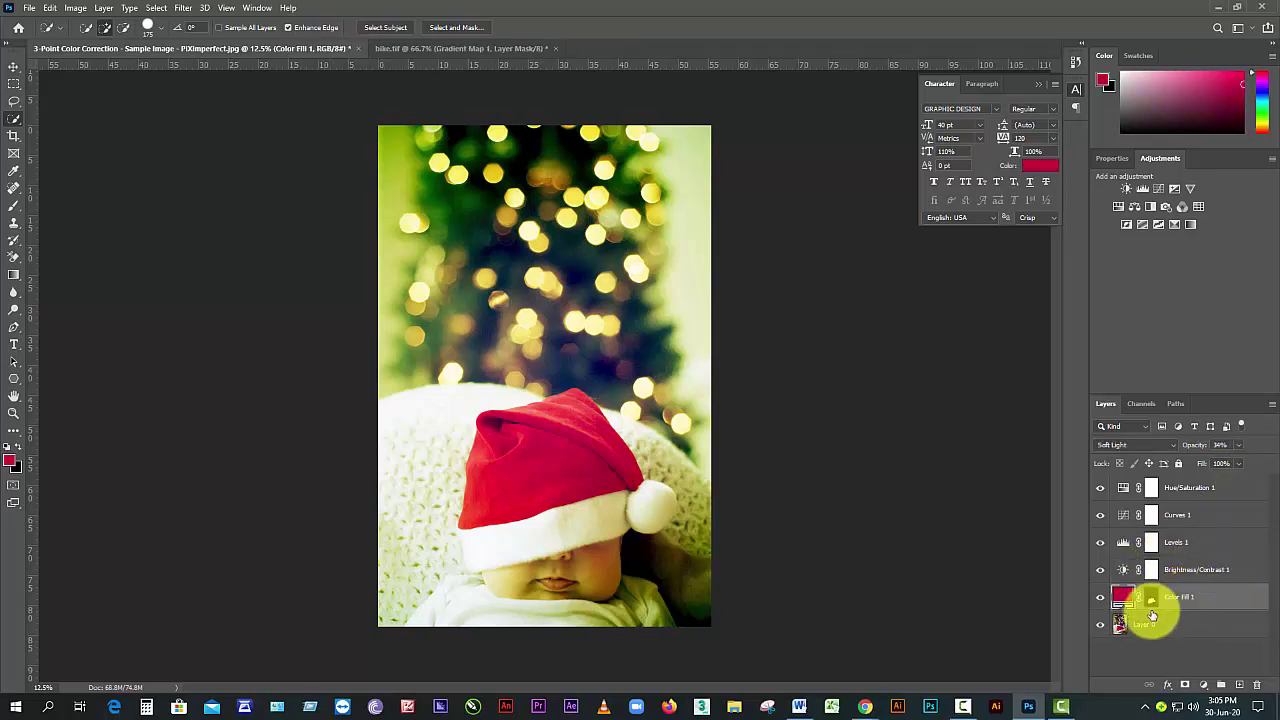
click(1240, 464)
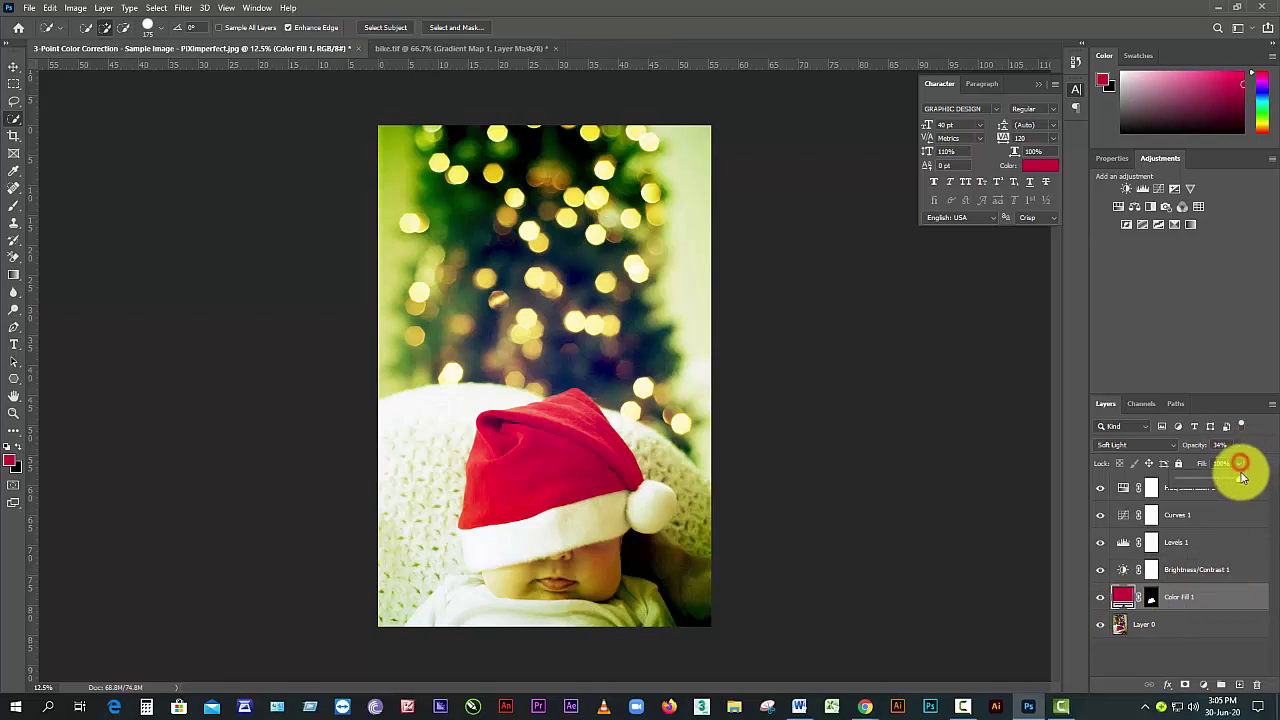
mouse_move(1236, 482)
mouse_down()
mouse_move(1172, 486)
mouse_move(1228, 492)
mouse_up()
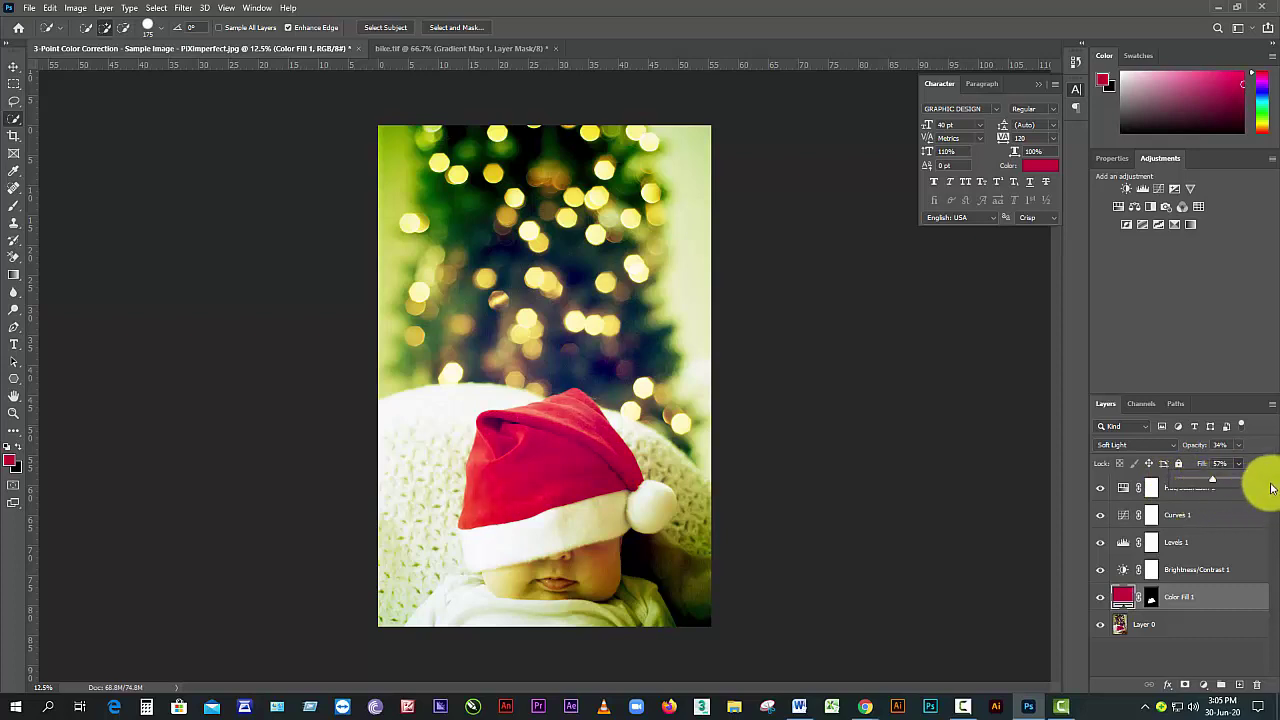
click(1263, 486)
click(1100, 601)
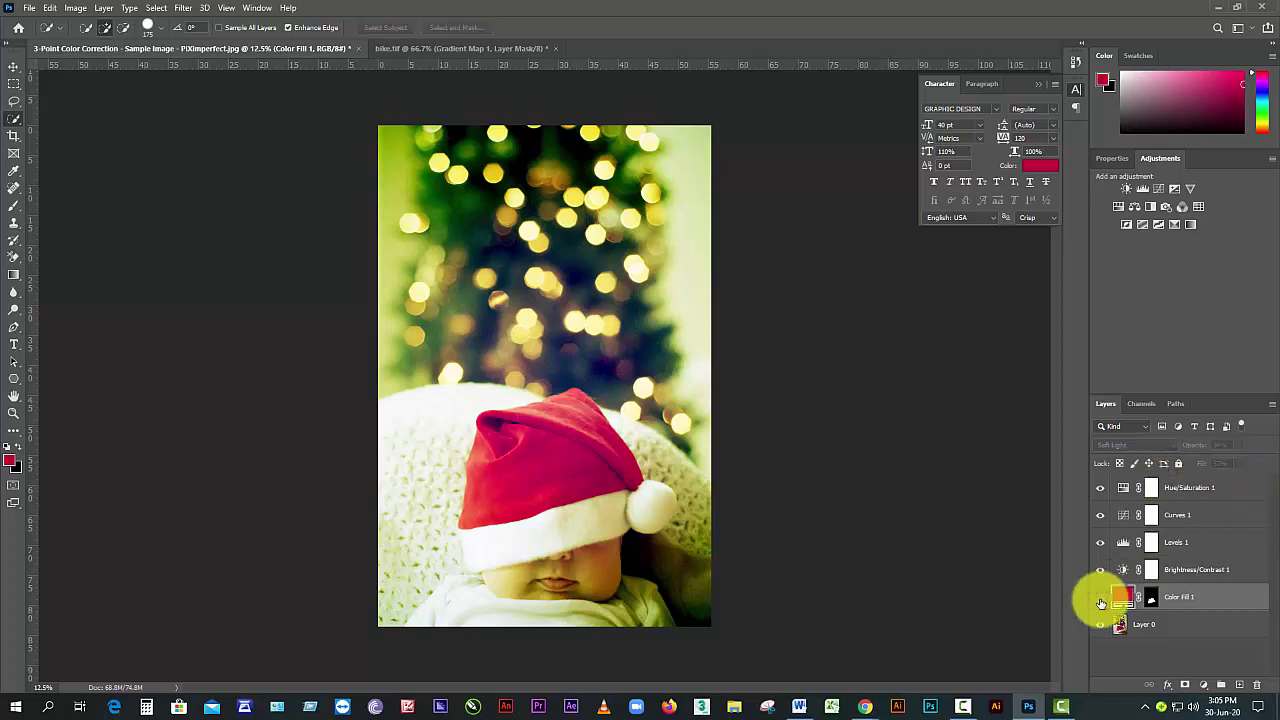
click(1100, 601)
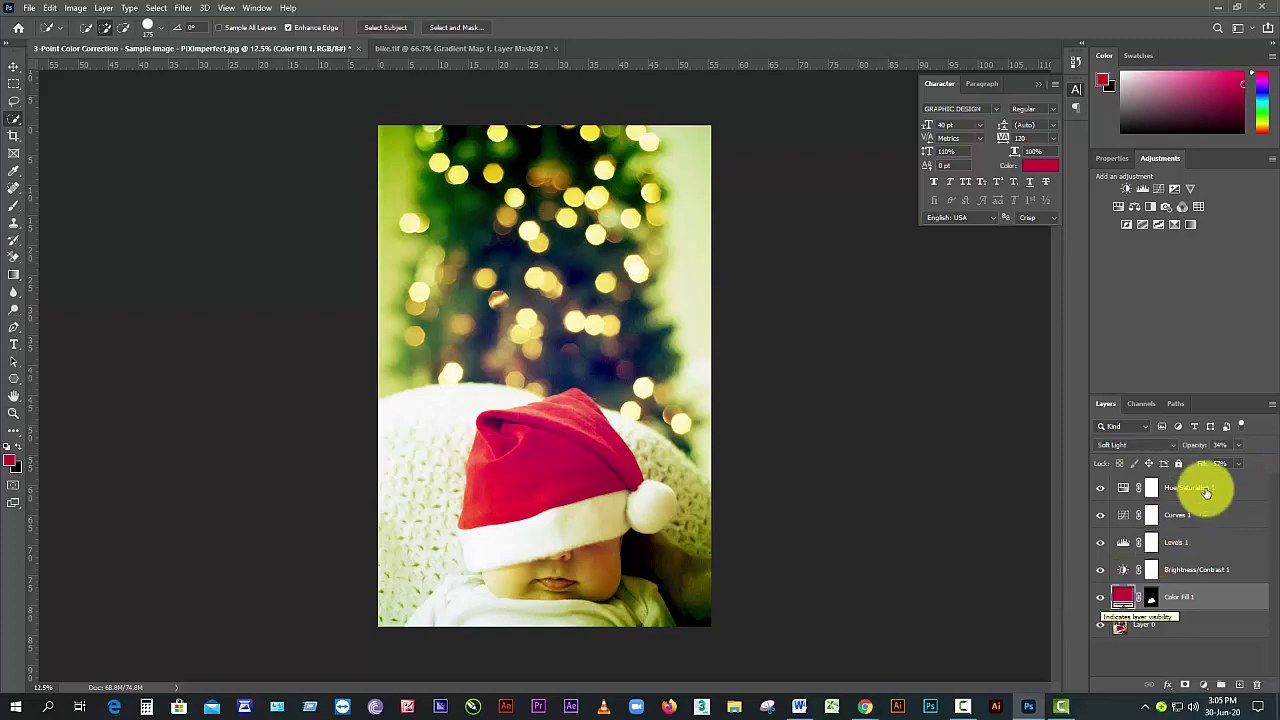
- Restore the Color Fill 1 layer's fill and opacity to 100%
mouse_move(1238, 463)
mouse_down()
mouse_move(1234, 480)
mouse_move(1257, 471)
mouse_up()
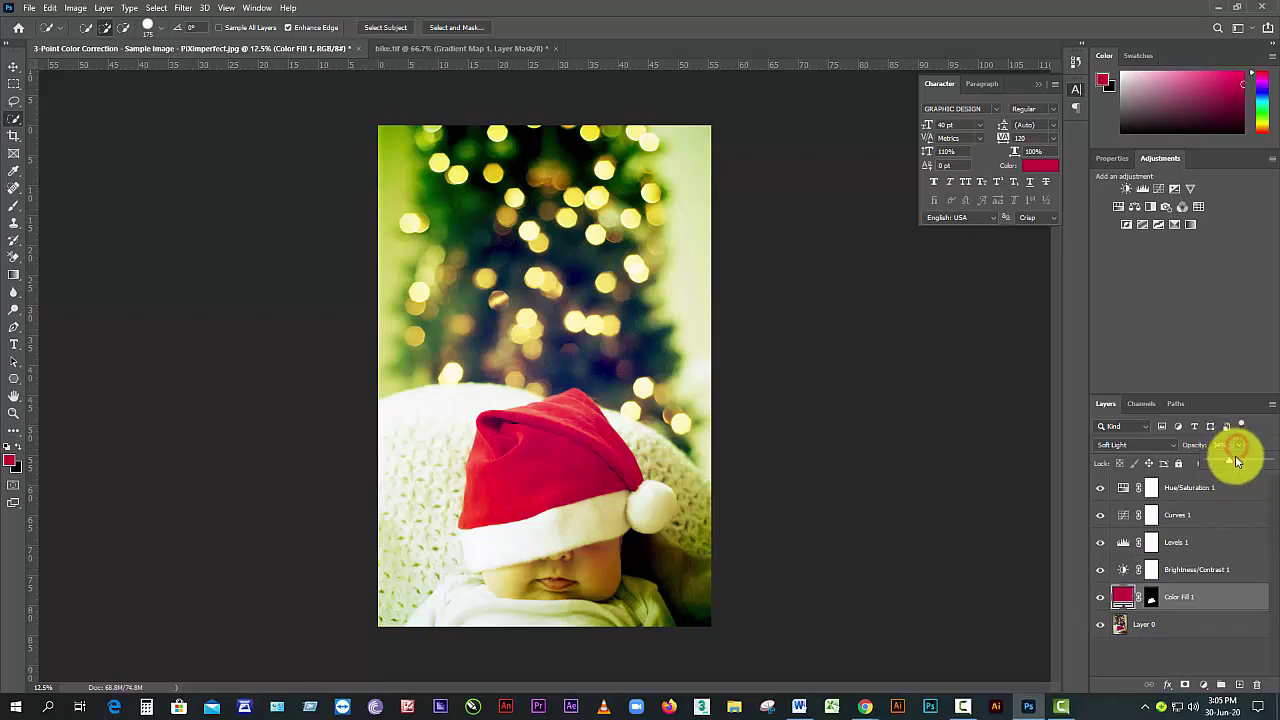
click(1227, 462)
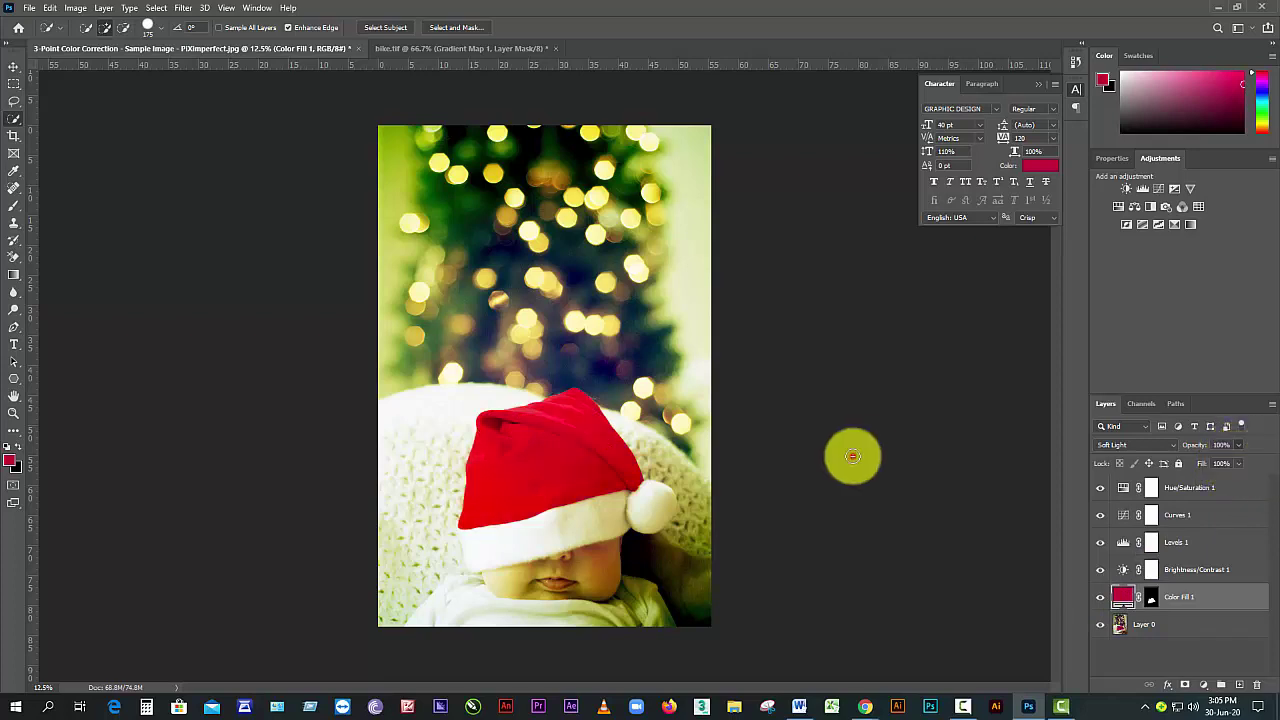
click(851, 453)
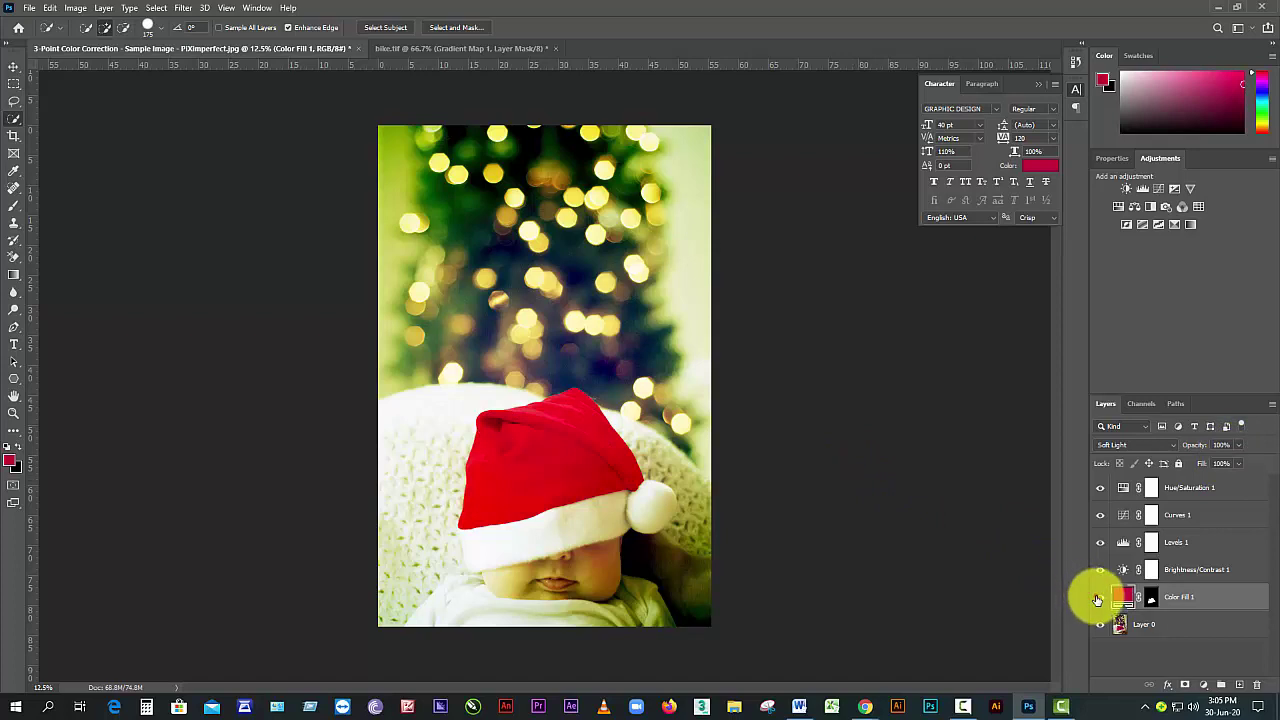
- Compare the baby's hat with and without the Color Fill 1 layer by toggling the layer's visibility
click(1099, 598)
click(1099, 598)
click(1099, 598)
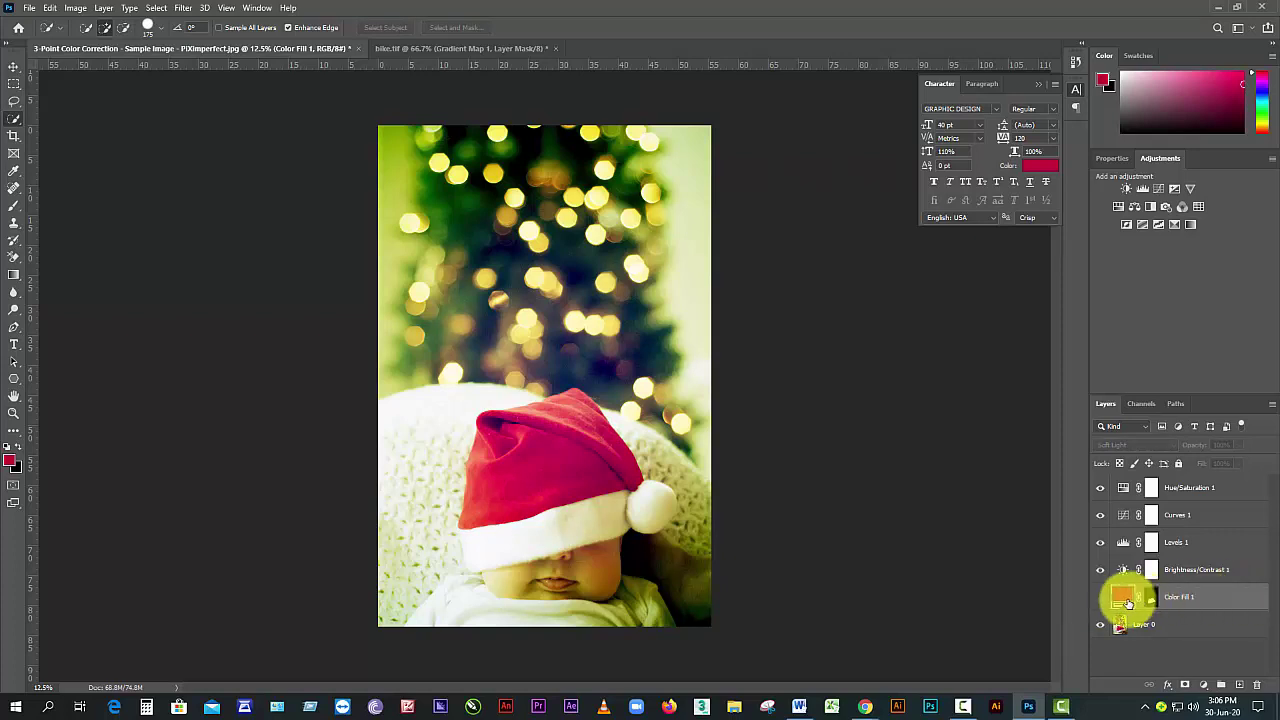
click(1100, 598)
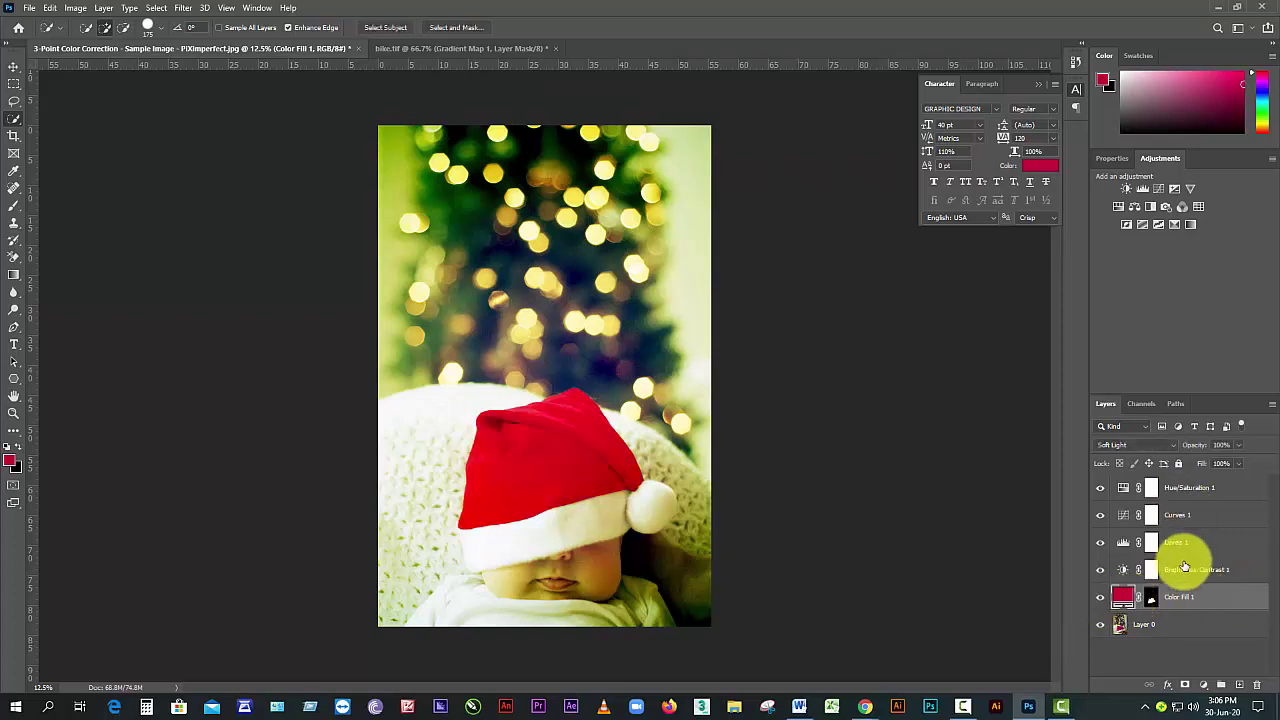
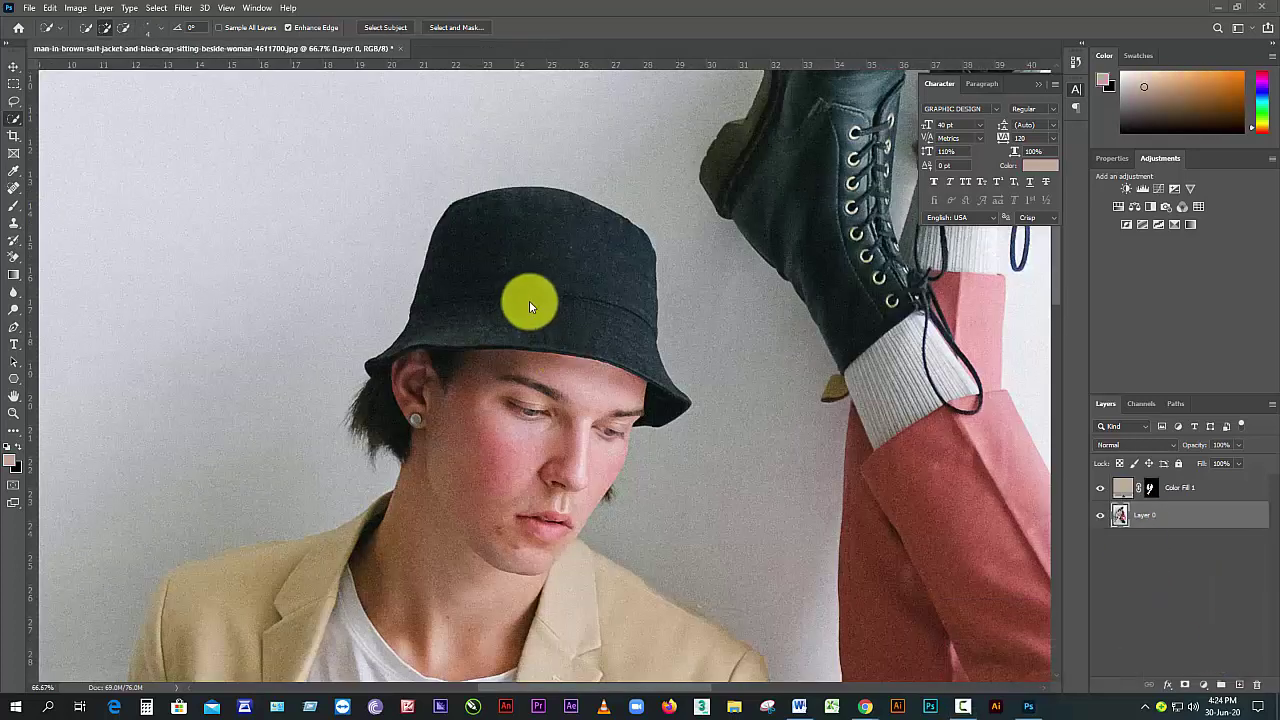
- Select the man's black bucket hat on Layer 0 with the Quick Selection tool
click(529, 300)
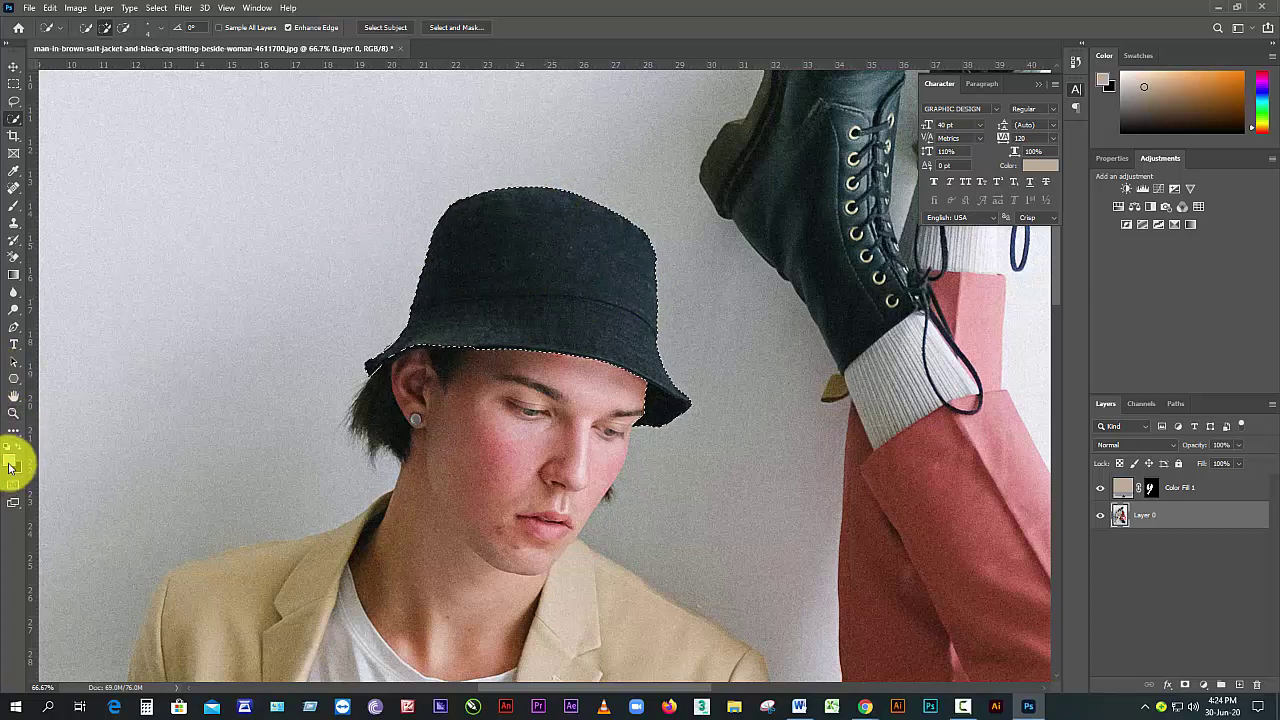
click(1201, 688)
click(1206, 449)
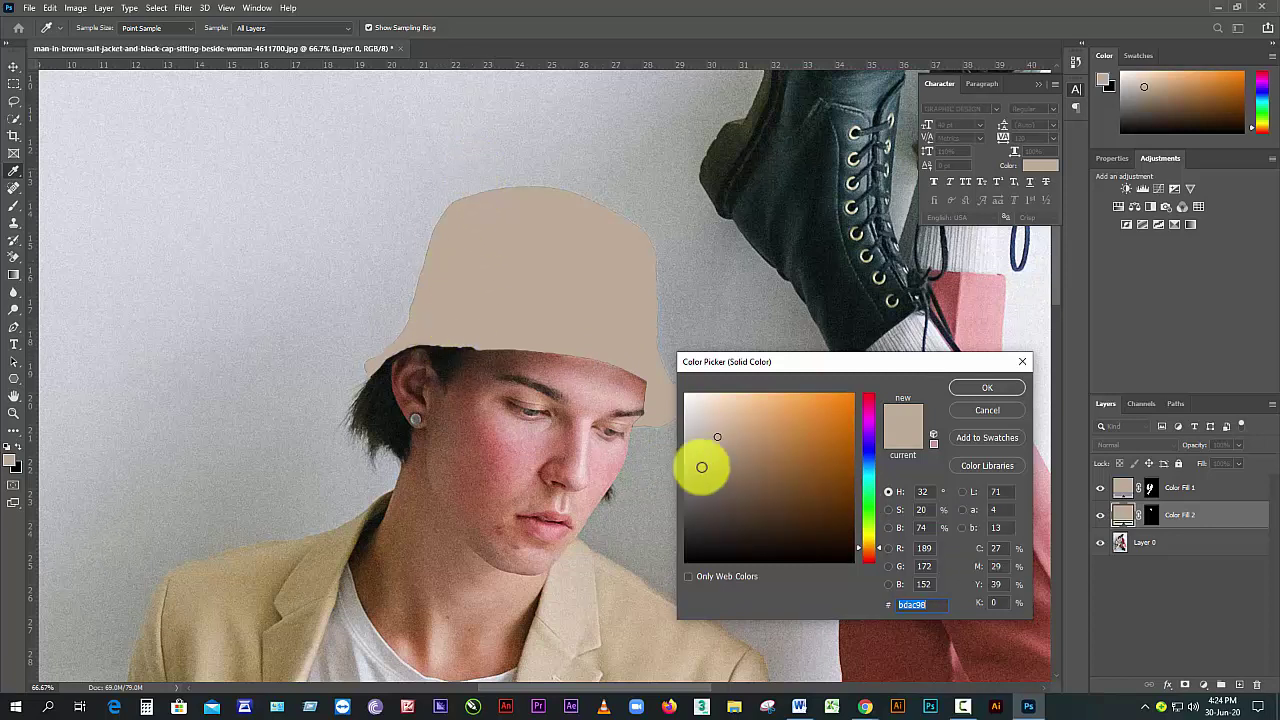
click(694, 558)
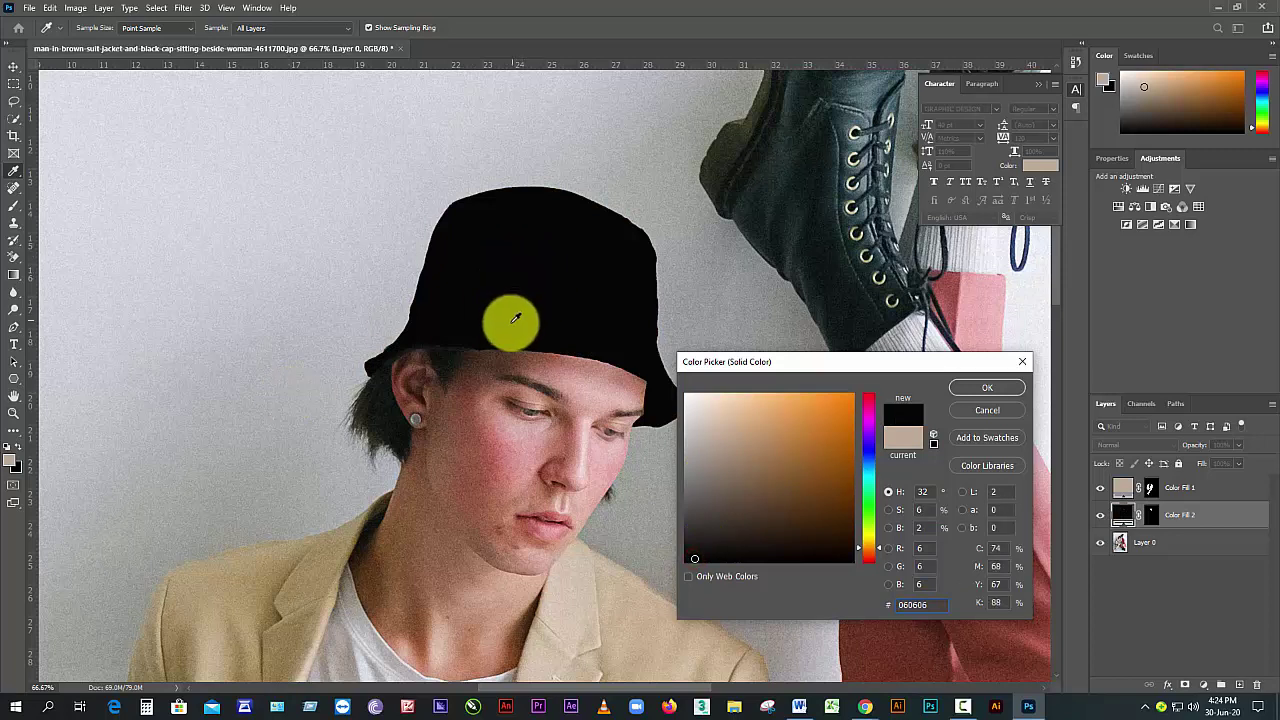
click(987, 411)
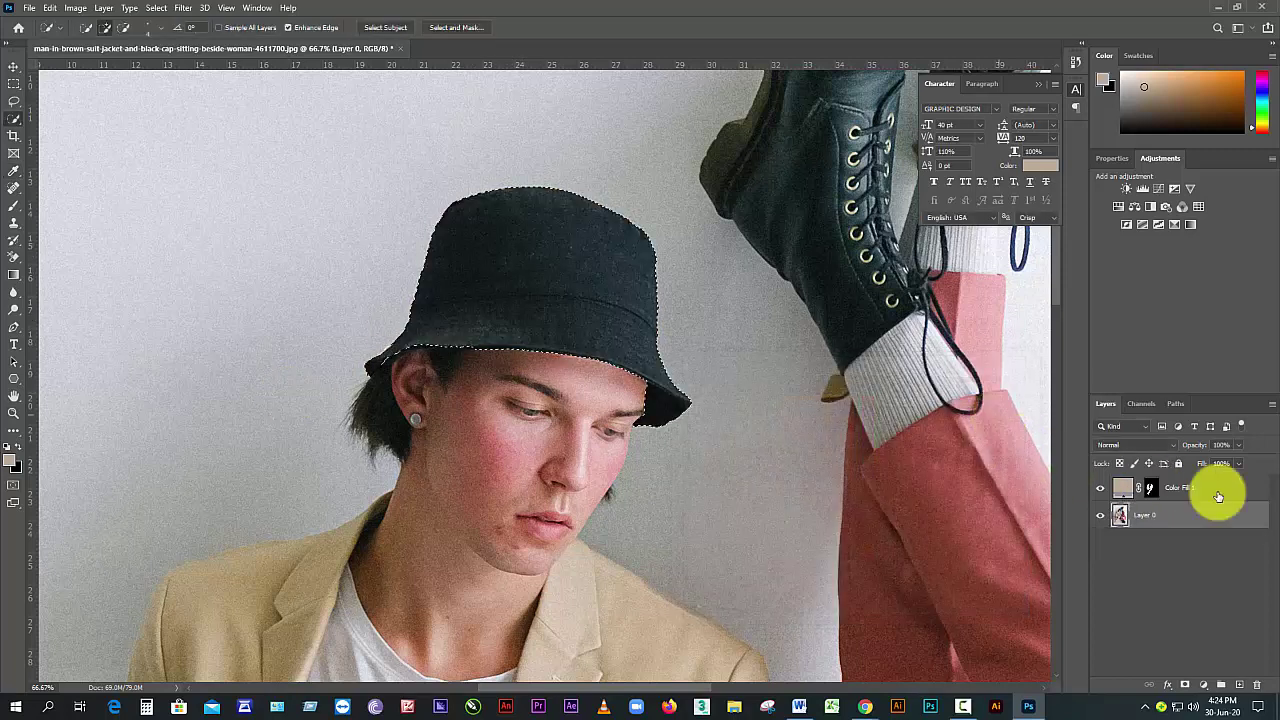
- Set the foreground colour to the dark shade #151e1d sampled from the bucket hat
click(11, 460)
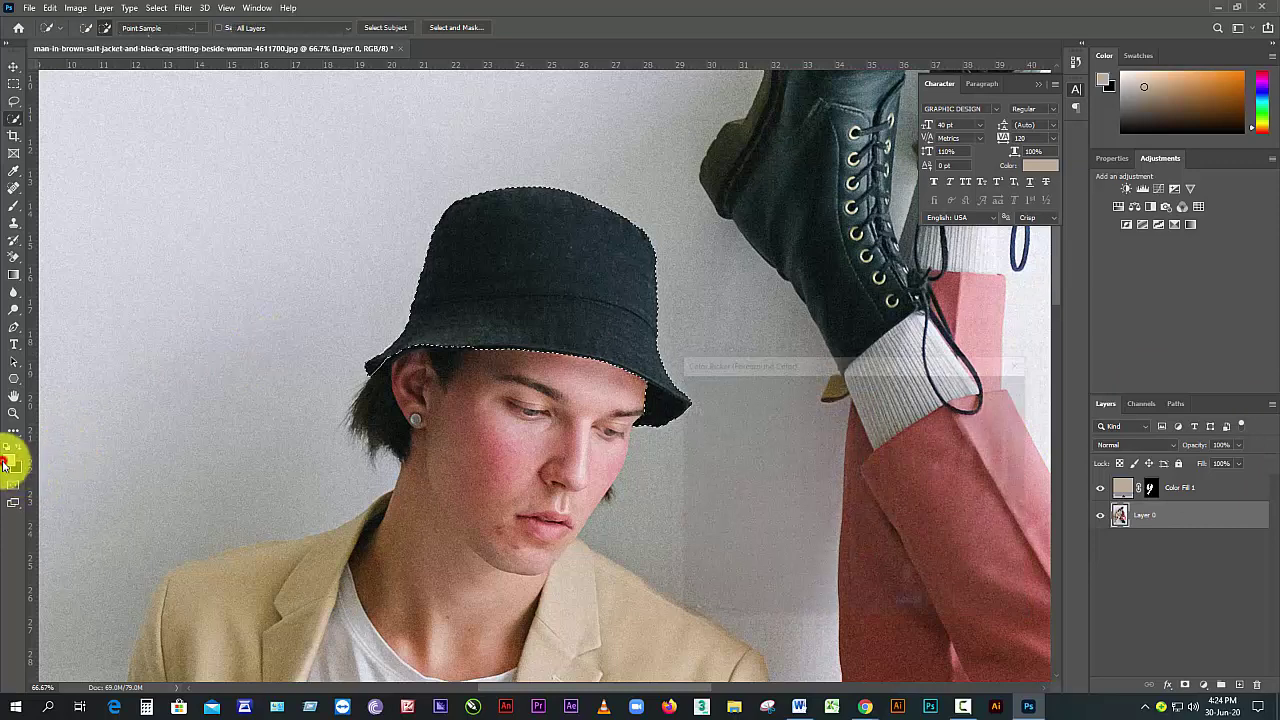
click(468, 312)
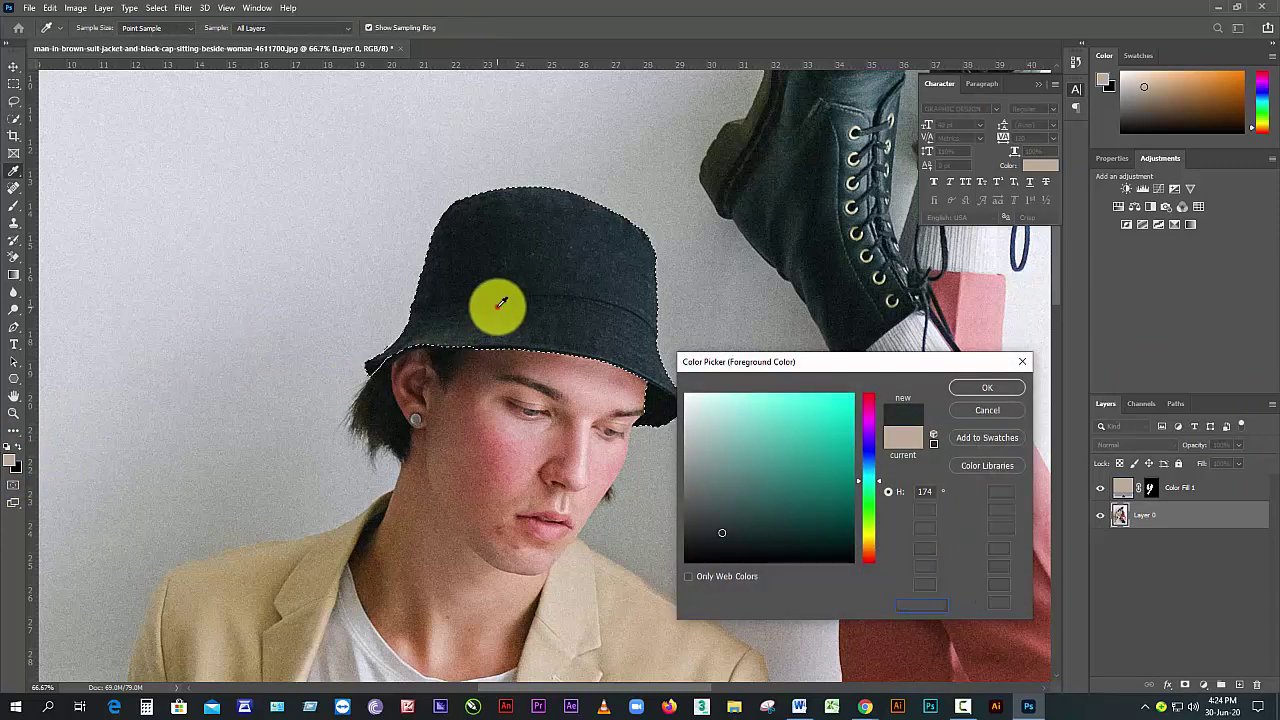
click(496, 303)
click(984, 388)
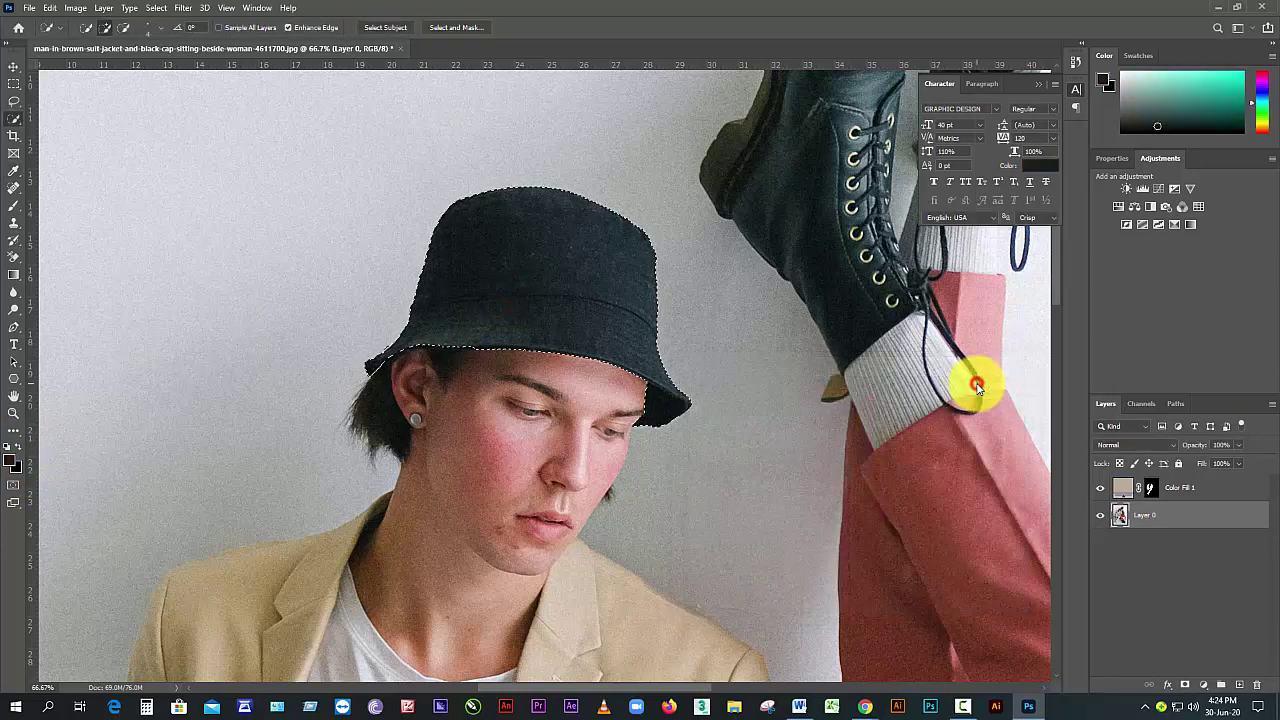
- Add a Solid Color fill layer in #151e1d over the hat selection and set its blend mode to Soft Light
click(1204, 686)
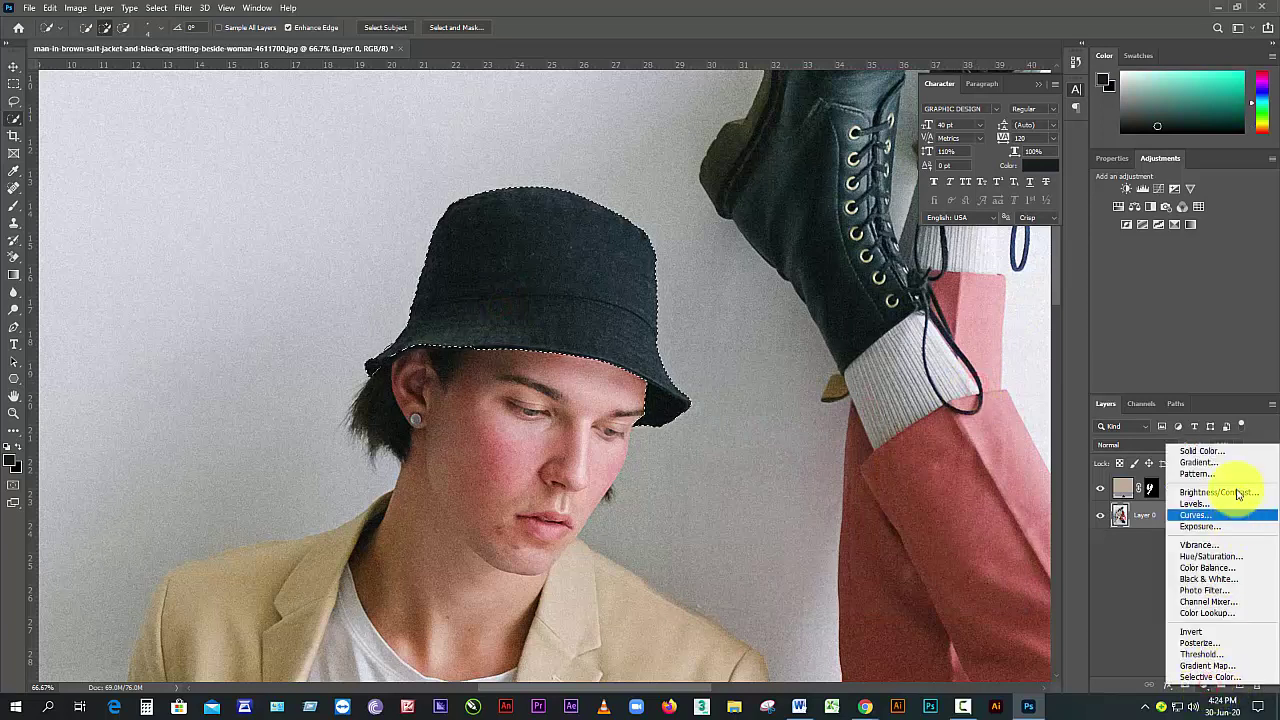
click(1208, 452)
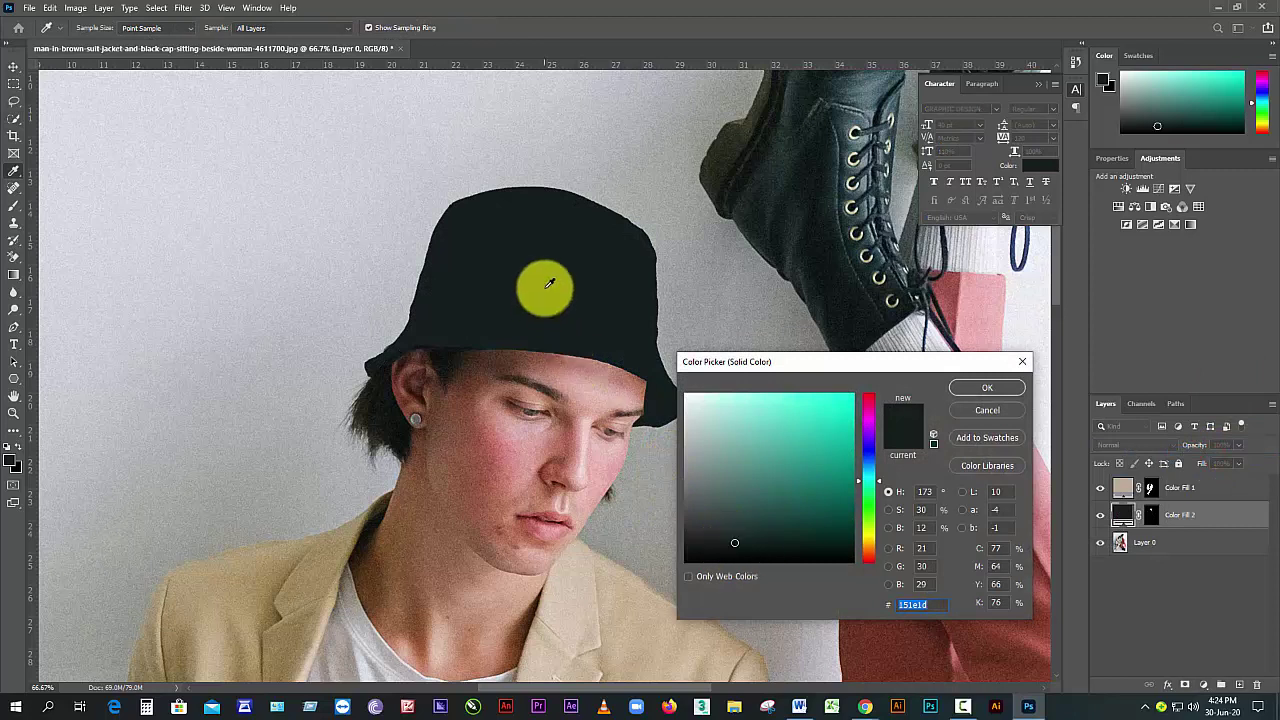
click(987, 388)
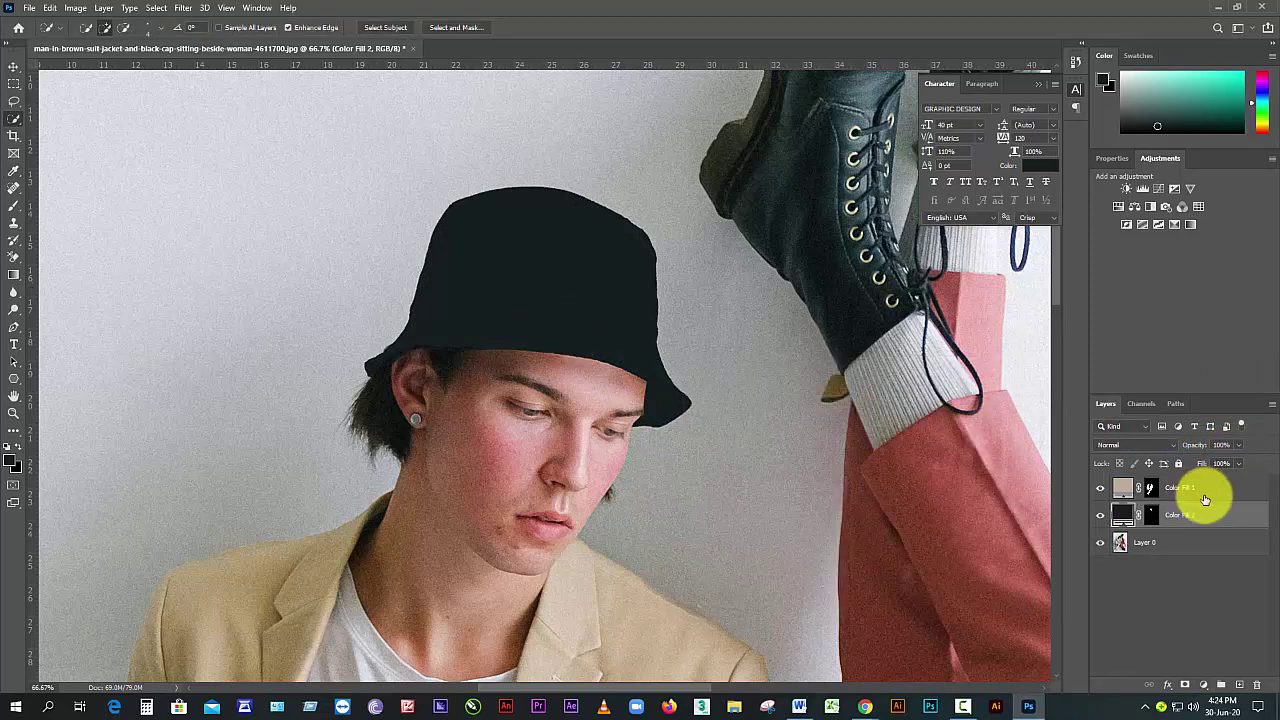
click(1174, 445)
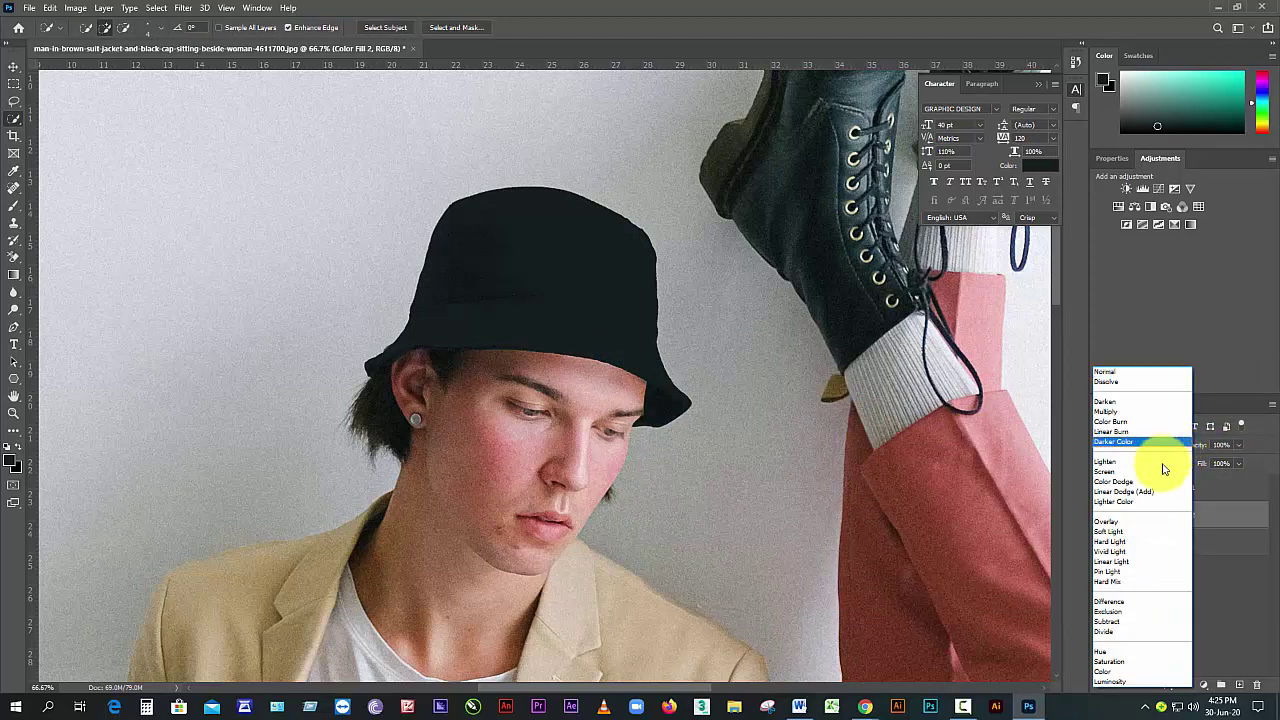
click(1136, 537)
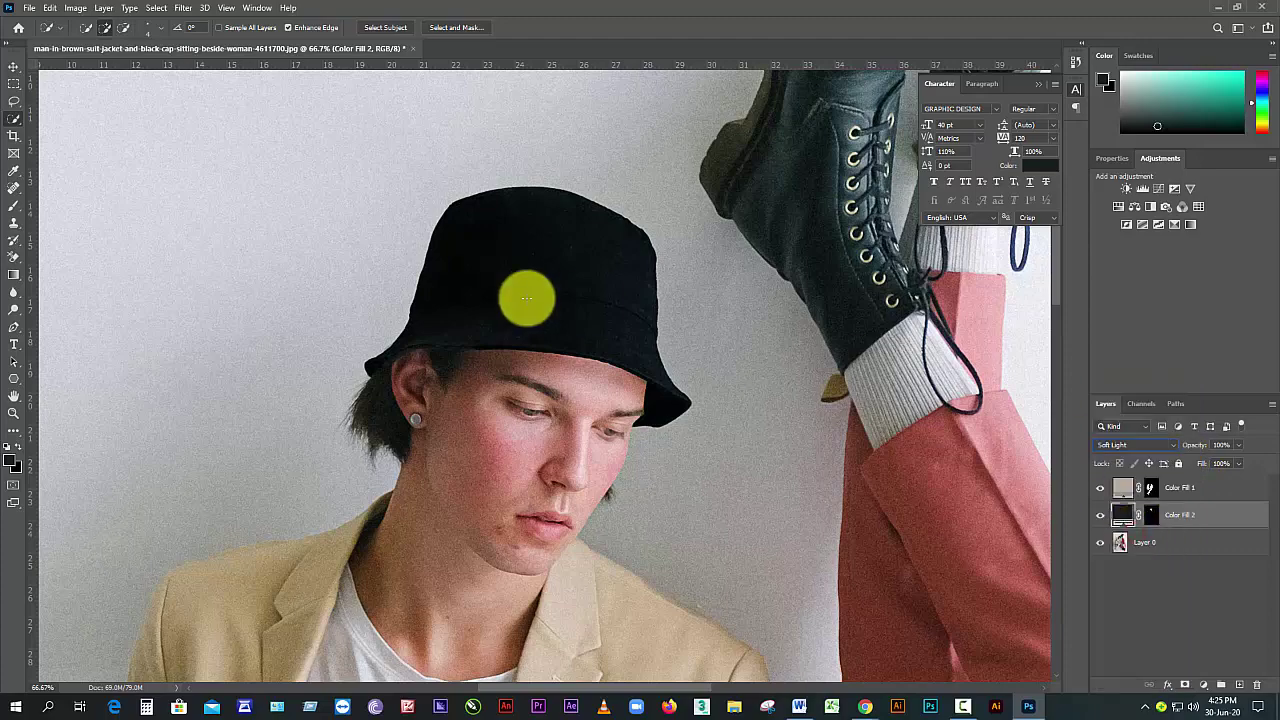
- Examine the recoloured hat's fabric and edges up close and in the context of the whole photo
ctrl+click(610, 301)
ctrl+click(610, 301)
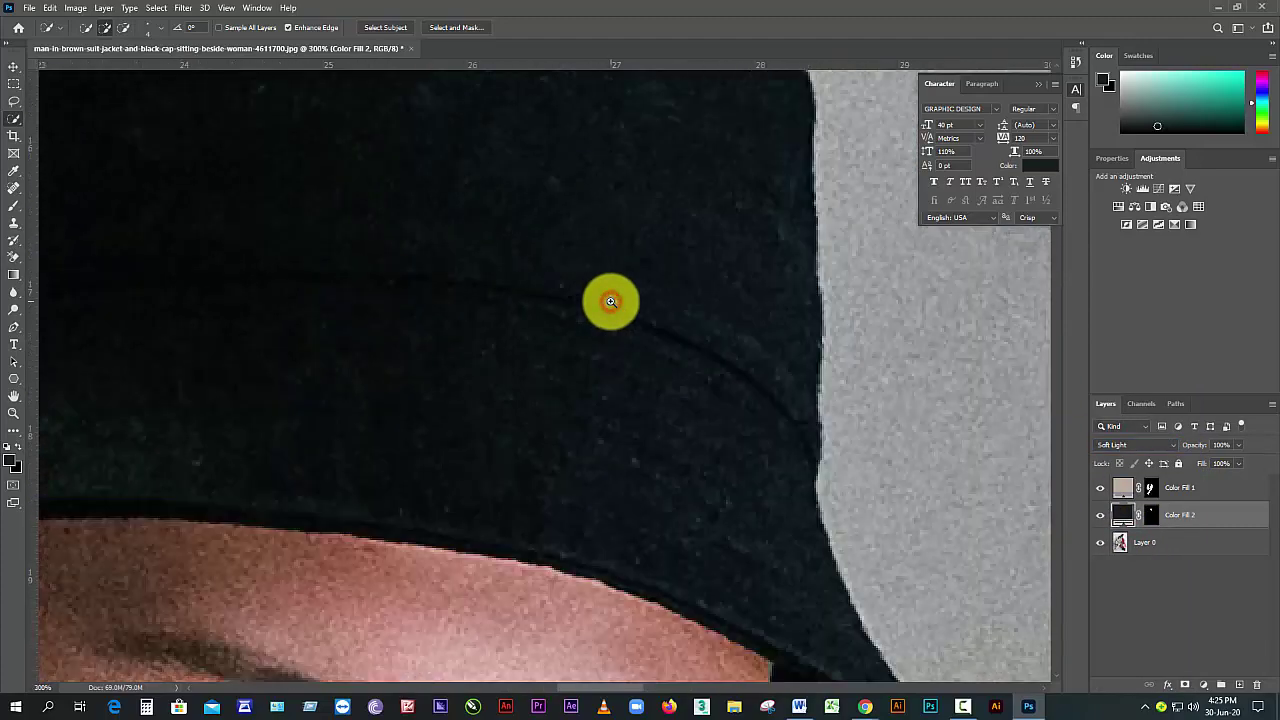
alt+click(537, 360)
alt+click(533, 360)
alt+click(533, 360)
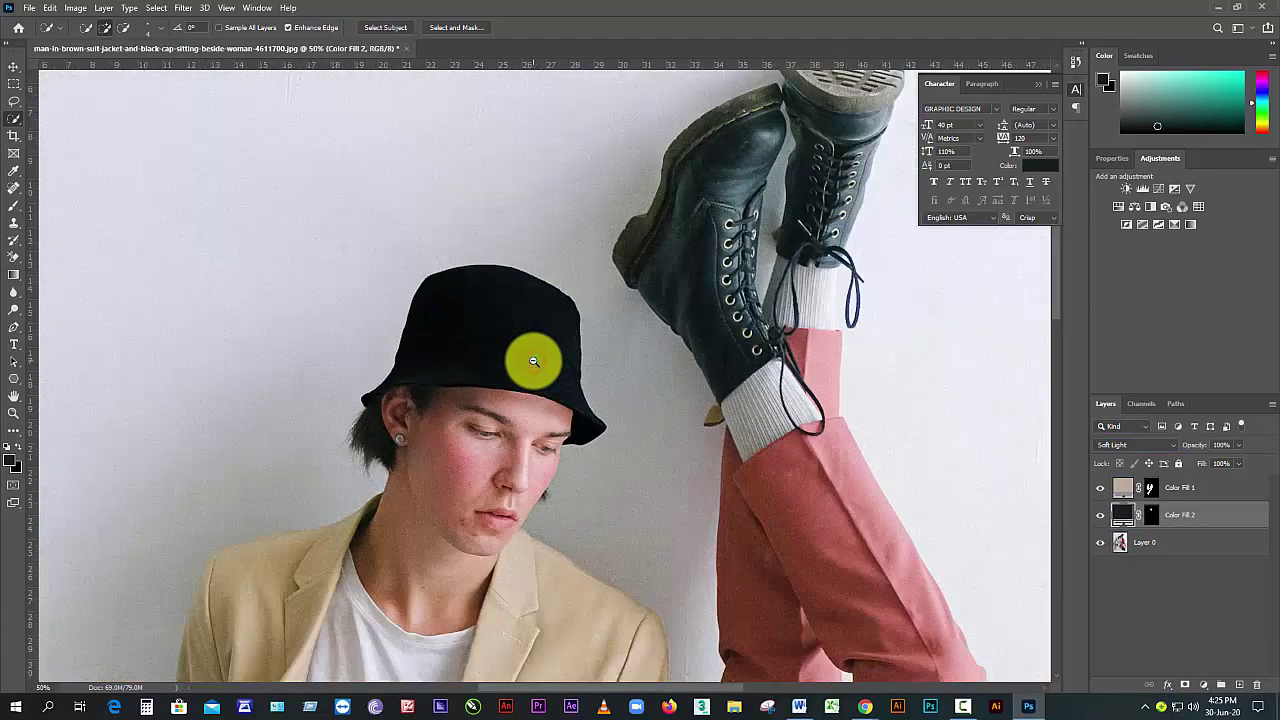
alt+click(533, 360)
alt+click(533, 360)
alt+click(533, 360)
drag(501, 466, 512, 368)
ctrl+click(540, 252)
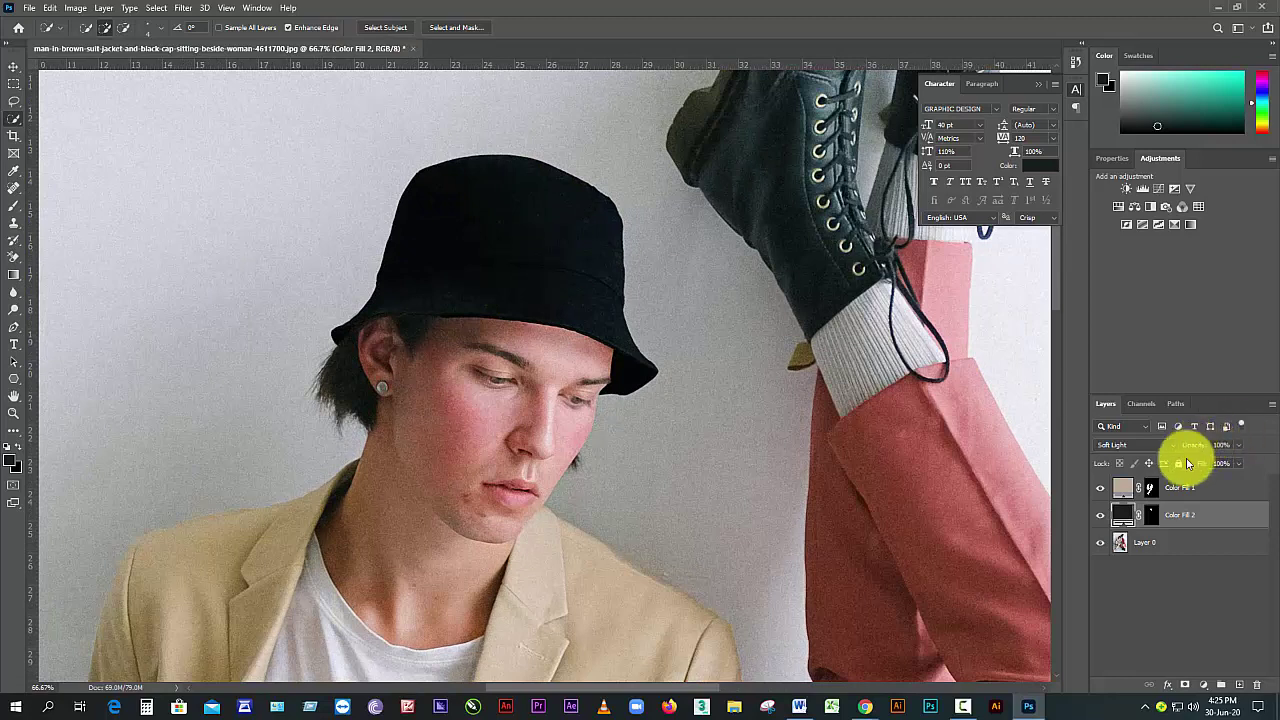
- Lower the hat fill layer's opacity to 80%
click(1237, 444)
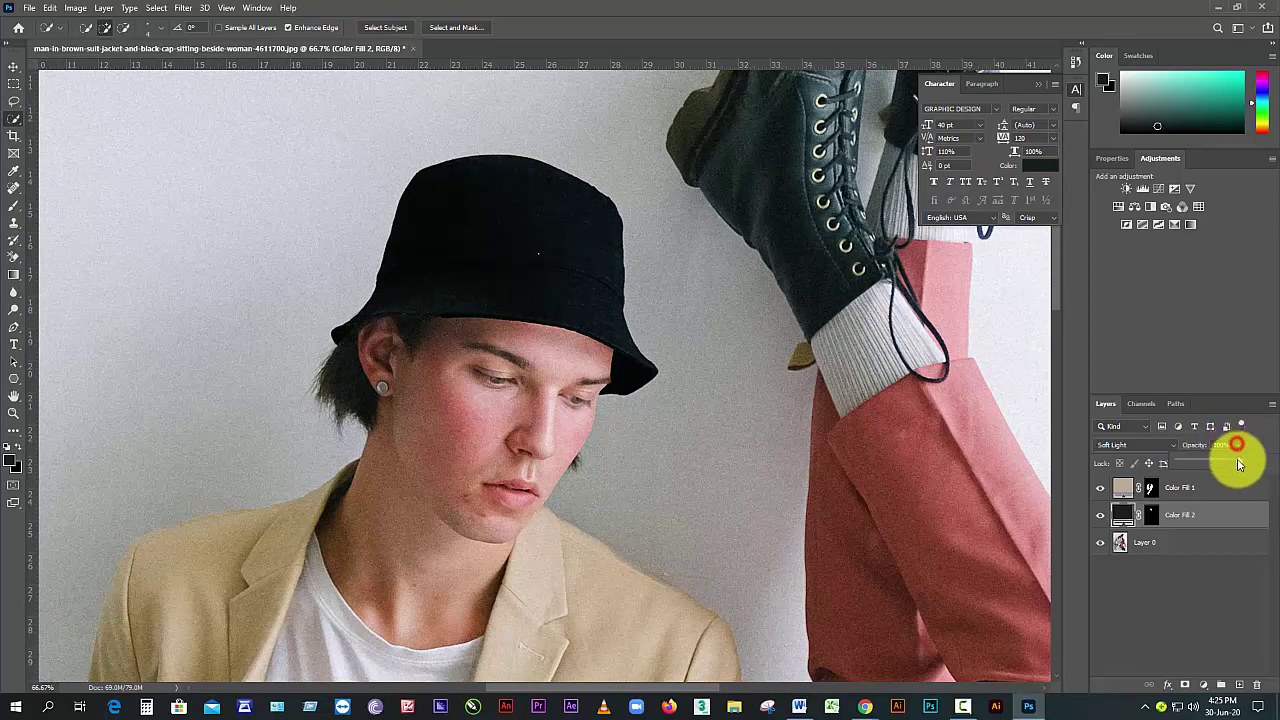
drag(1226, 466, 1224, 466)
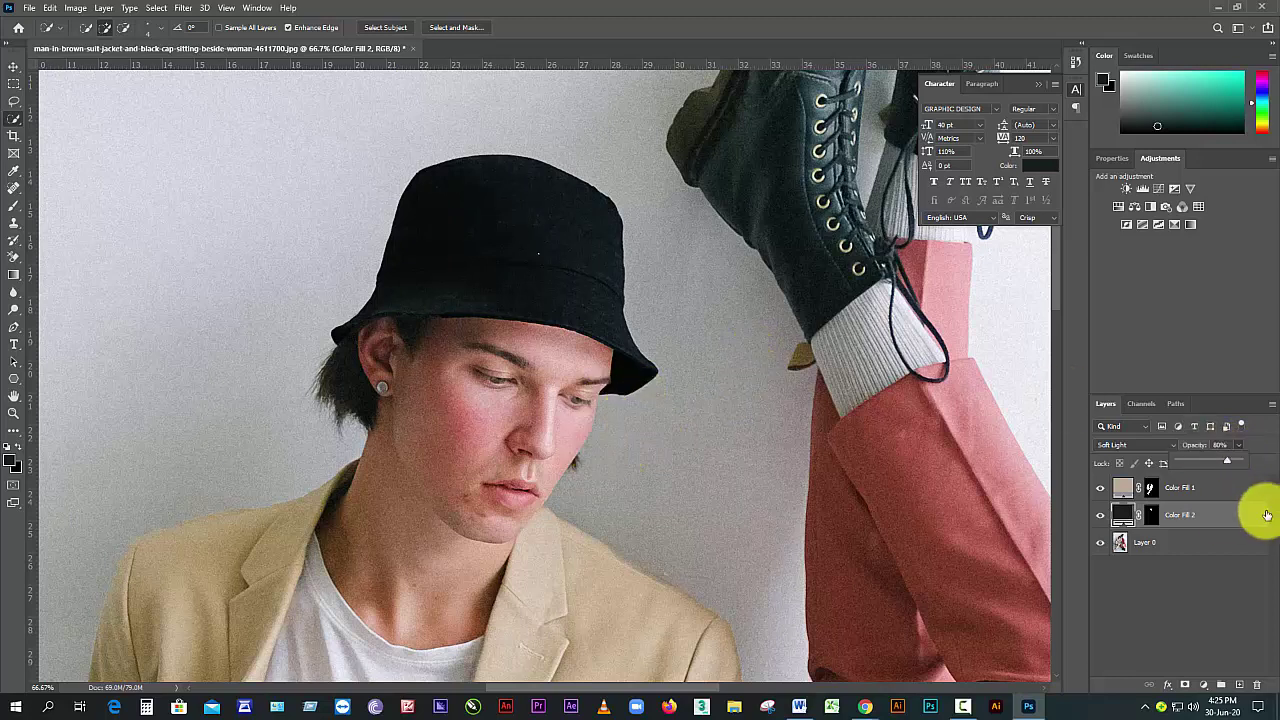
click(1202, 516)
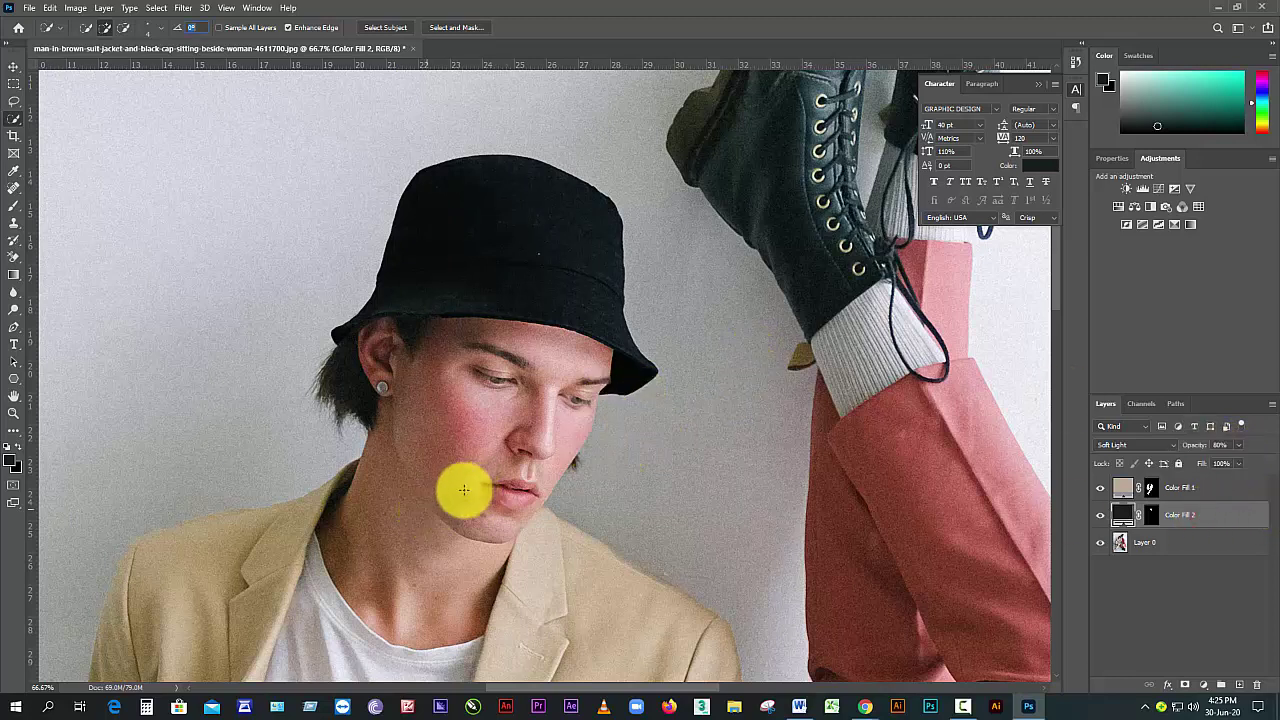
- Make the photo layer, Layer 0, the active layer with the whole picture in view
click(13, 65)
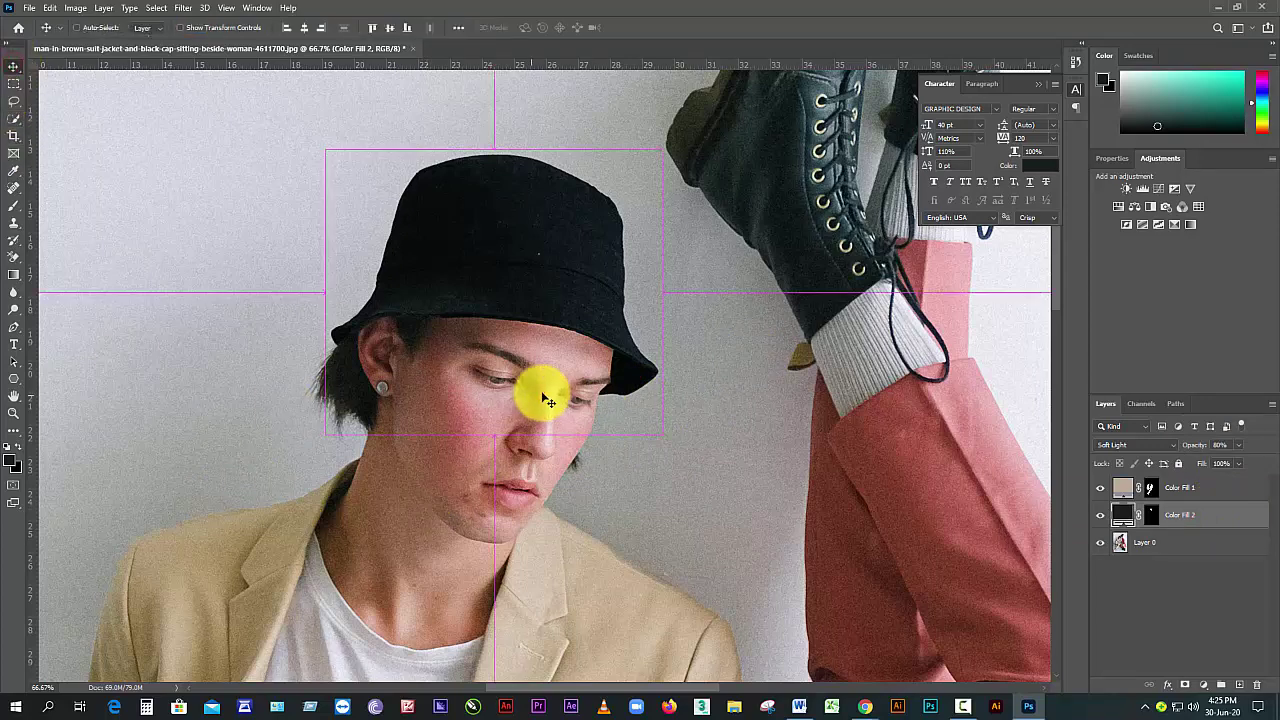
scroll(541, 390, down, 3)
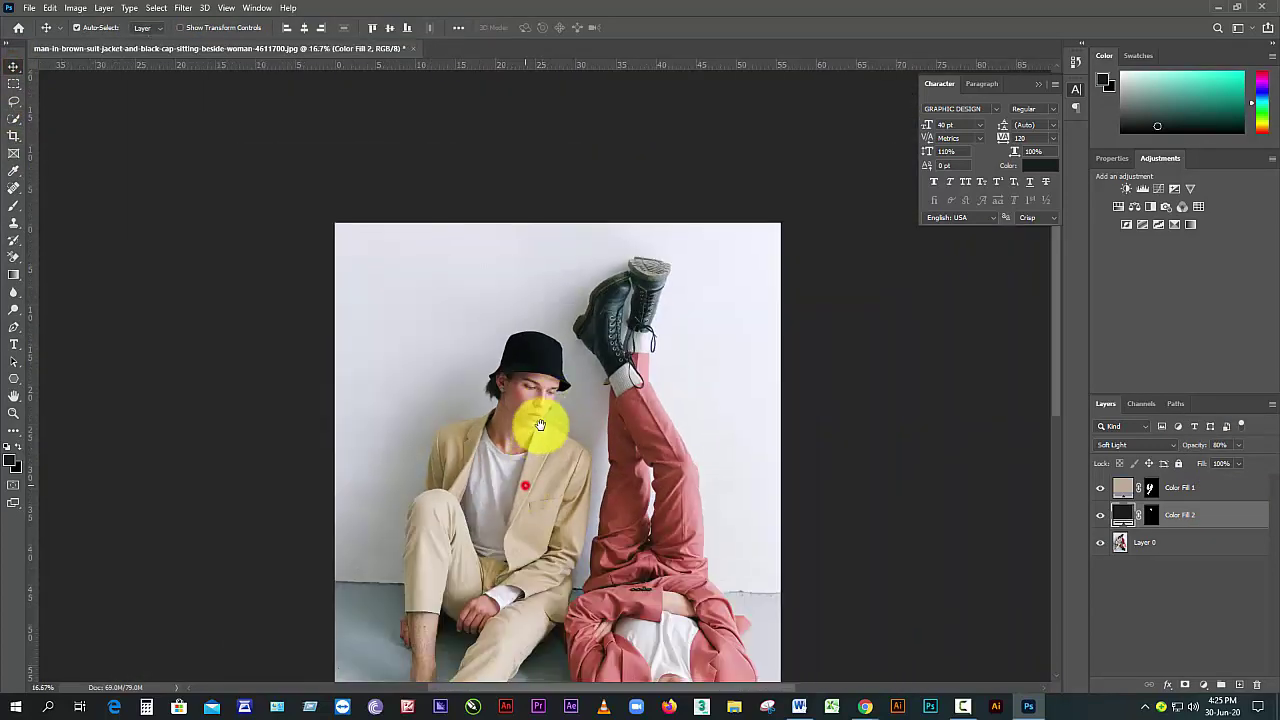
drag(540, 400, 561, 335)
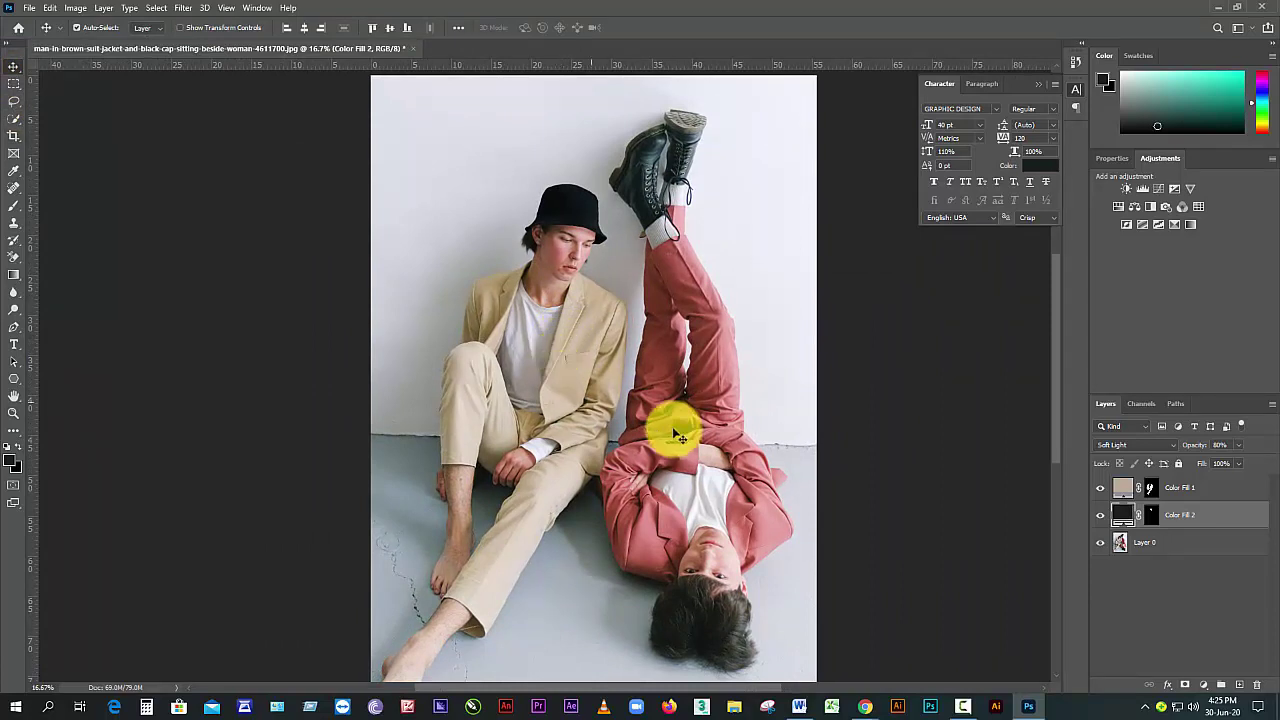
scroll(623, 429, down, 1)
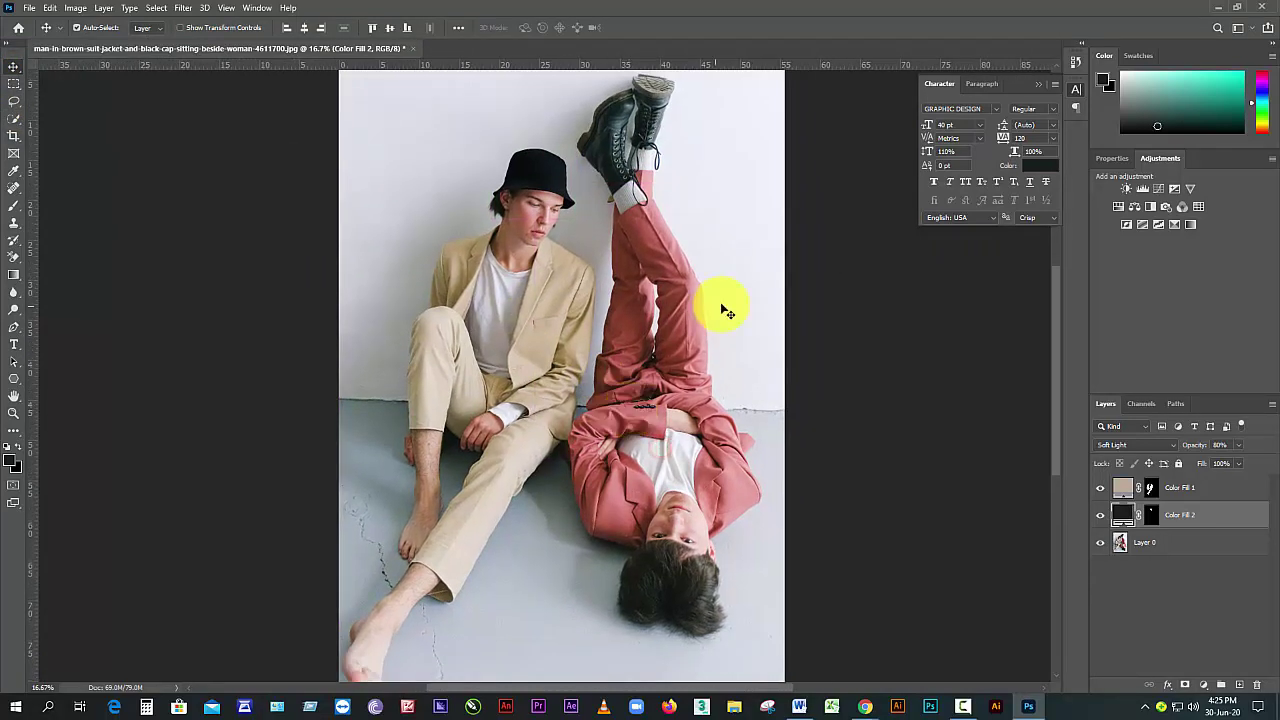
click(750, 555)
scroll(720, 349, up, 1)
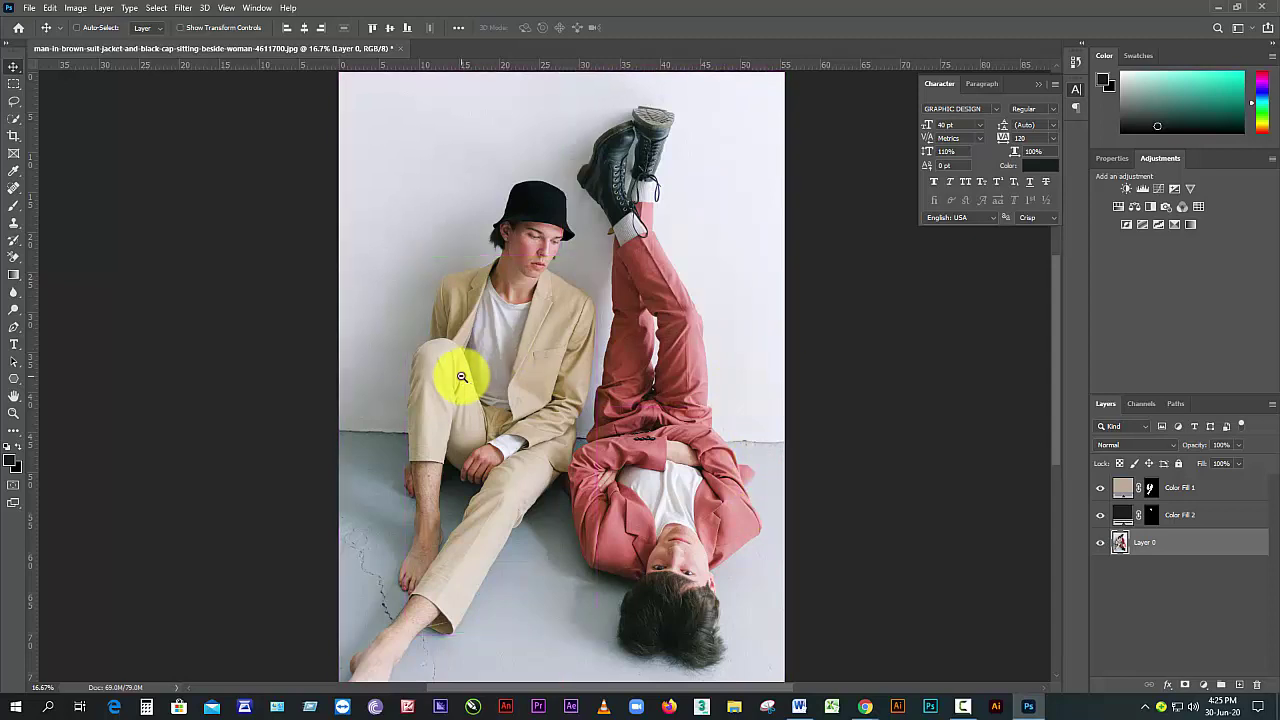
key(ctrl+minus)
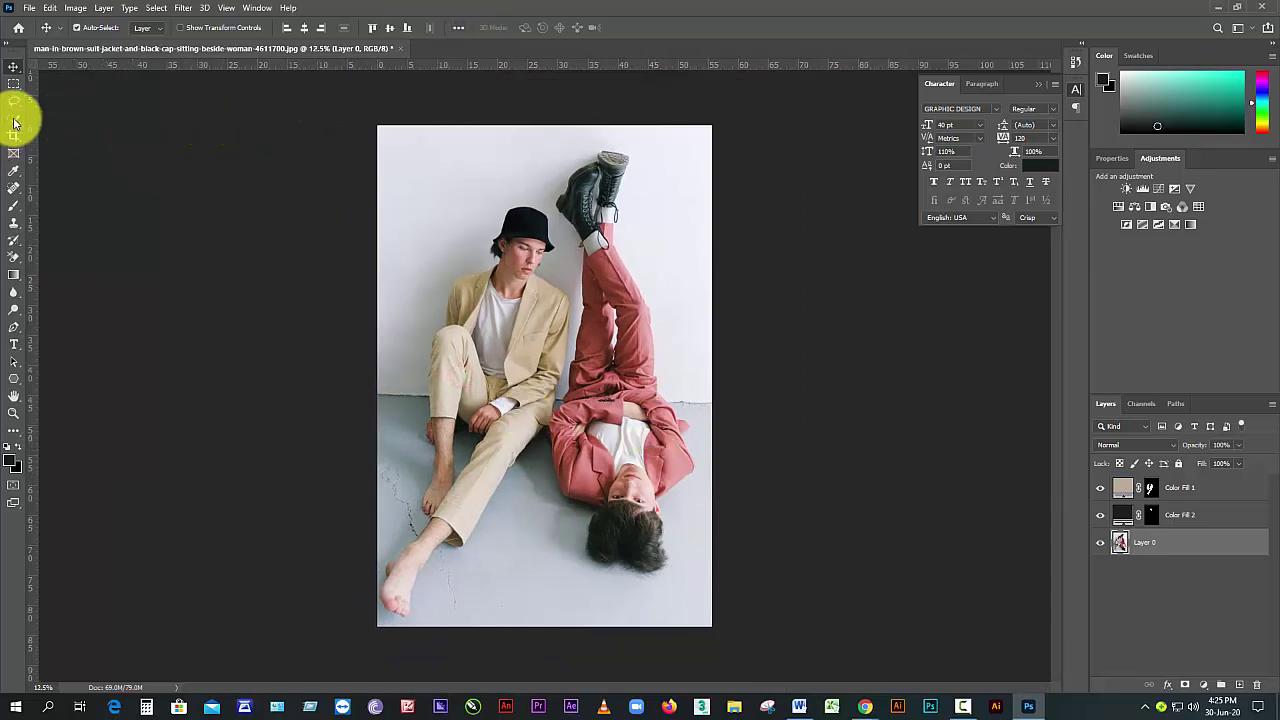
- Select the white wall behind the two figures with the Quick Selection tool
click(14, 118)
click(63, 130)
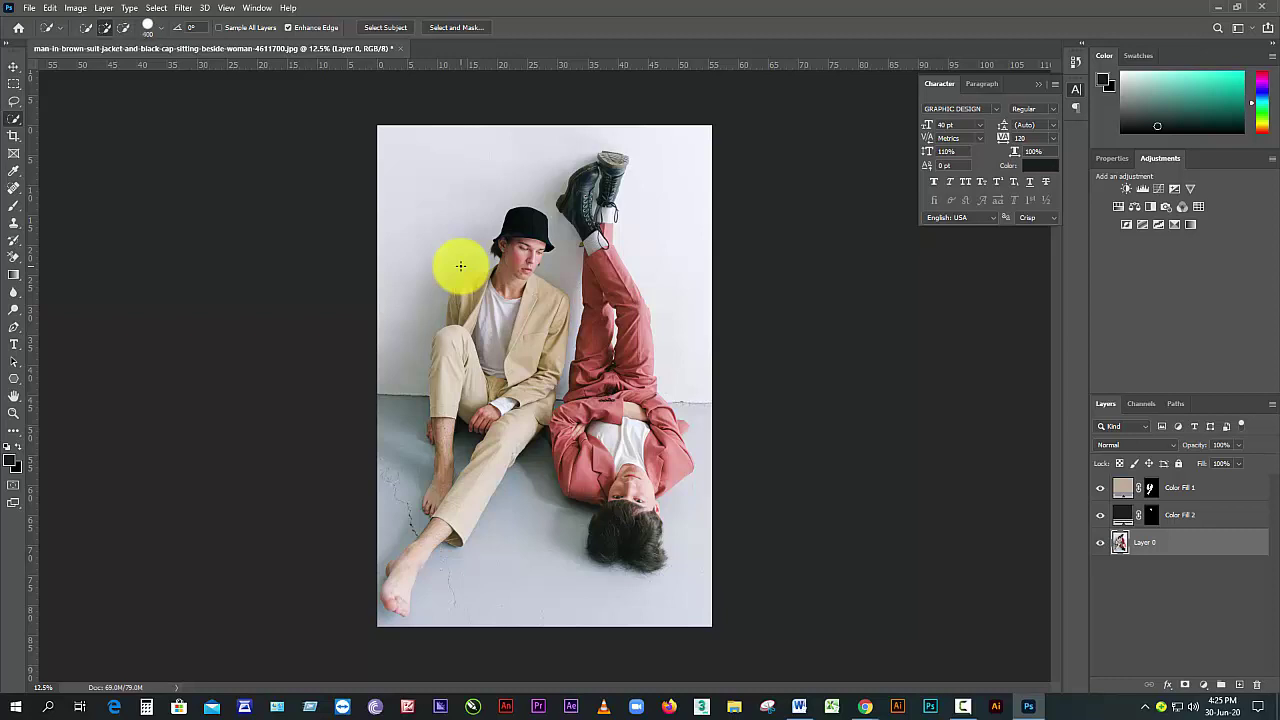
click(14, 66)
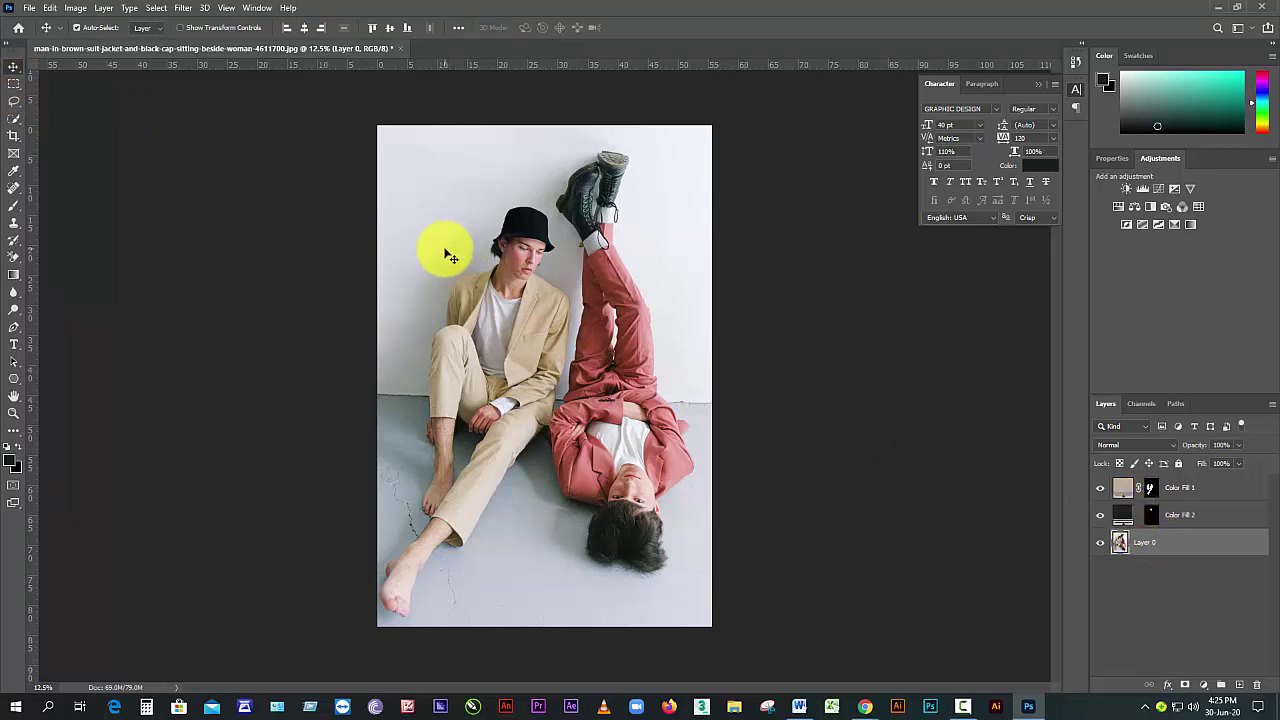
click(14, 118)
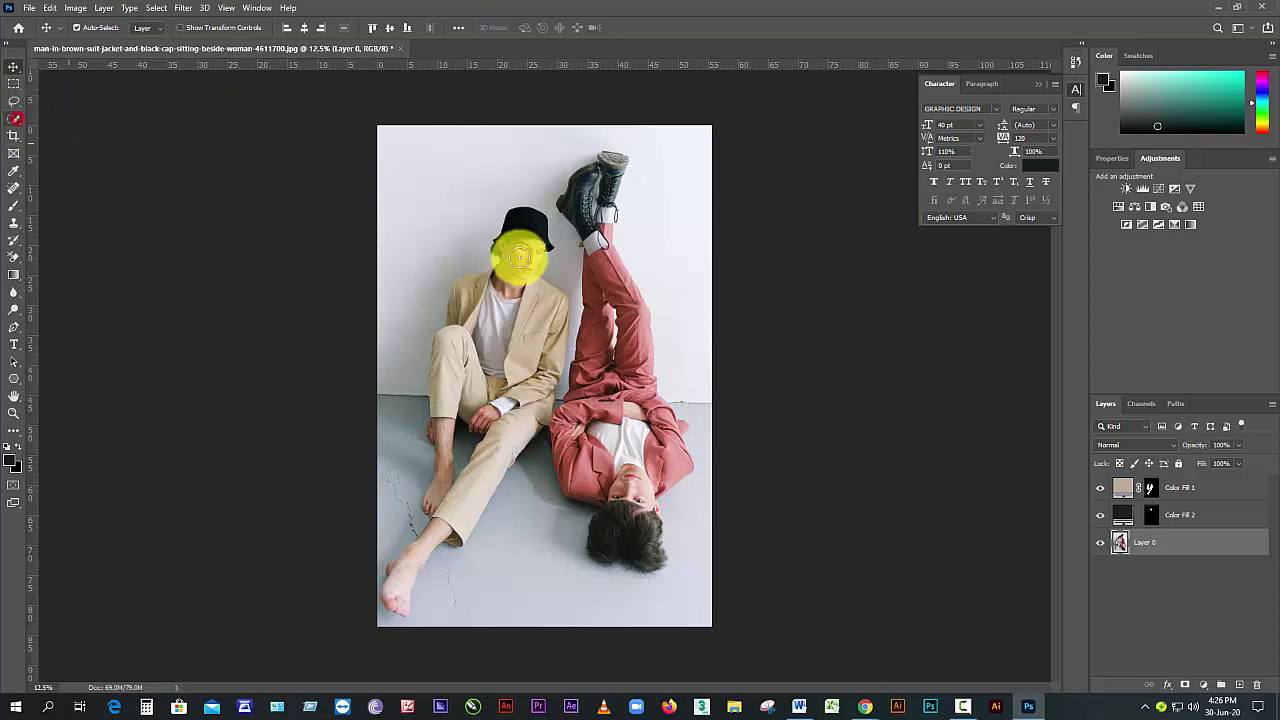
mouse_move(414, 294)
mouse_down()
mouse_move(406, 318)
mouse_move(423, 237)
mouse_move(469, 171)
mouse_move(589, 134)
mouse_move(672, 170)
mouse_up()
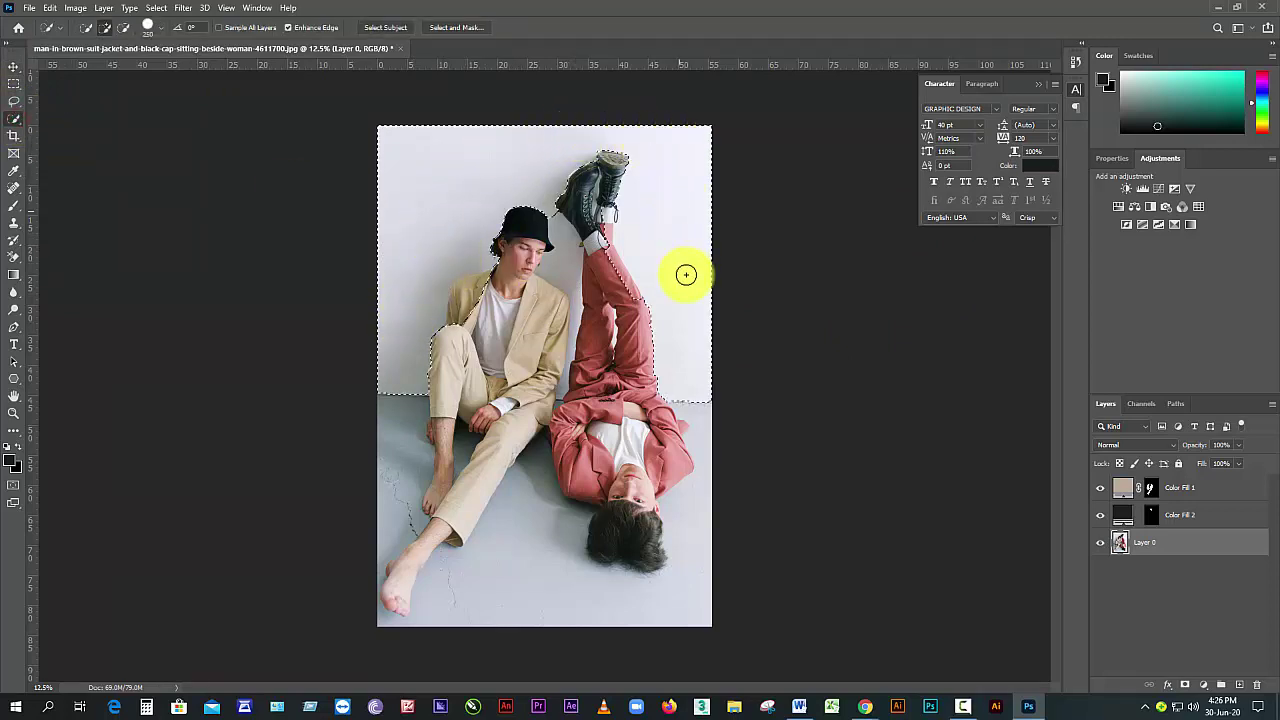
- Reduce the Quick Selection brush to 70 px and subtract the tan jacket's shoulder and sleeve beside the raised knee from the wall selection
ctrl+click(588, 280)
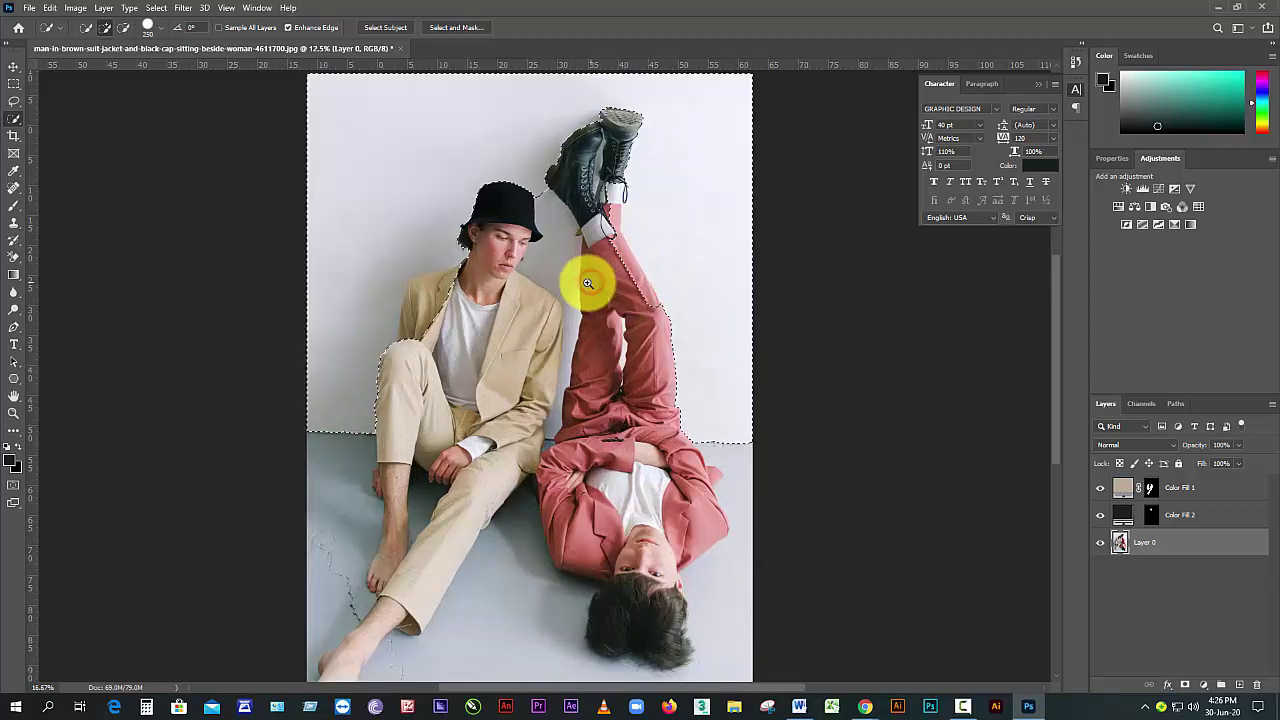
ctrl+click(438, 296)
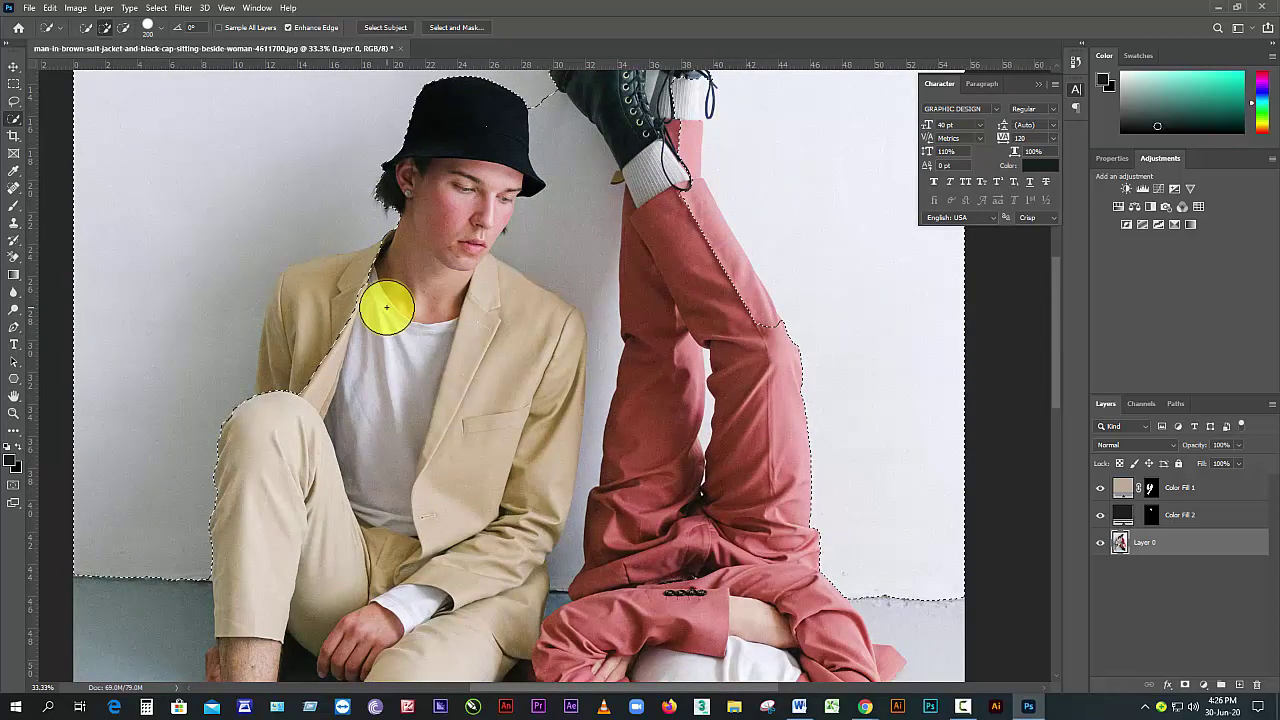
key(bracketleft)
key(bracketleft)
key(bracketleft)
key(bracketleft)
key(bracketleft)
key(bracketleft)
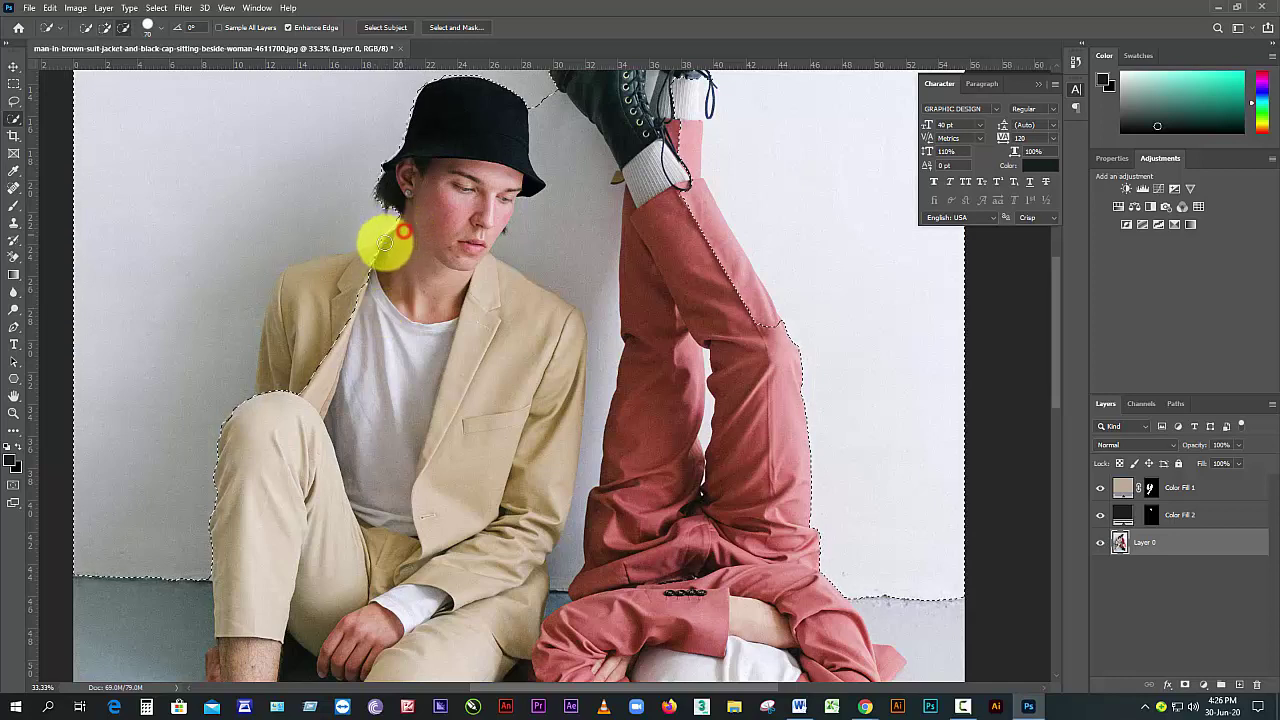
mouse_move(352, 262)
mouse_down()
mouse_move(329, 271)
mouse_move(285, 391)
mouse_move(351, 314)
mouse_move(369, 280)
mouse_move(289, 372)
mouse_up()
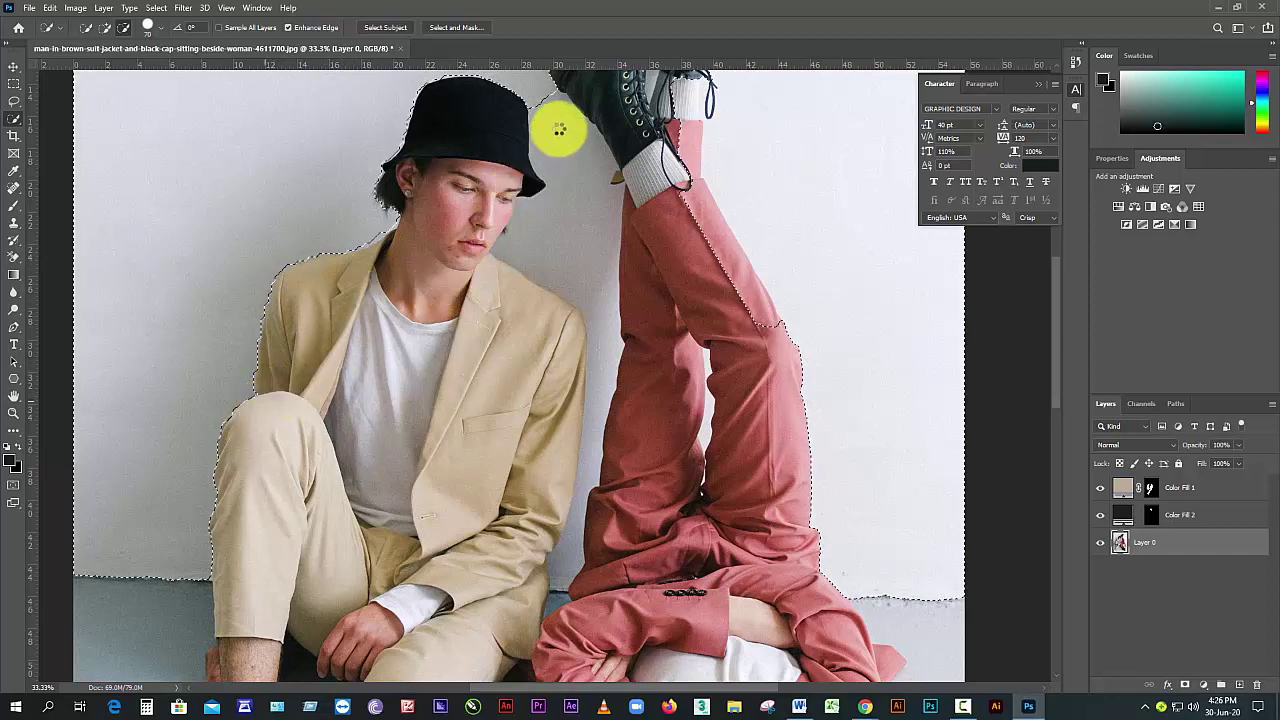
- Extend the selection over the wall between the seated man and the pink trouser legs, and trim it along his jacket sleeve
mouse_move(543, 94)
mouse_down()
mouse_move(583, 226)
mouse_move(594, 396)
mouse_move(575, 520)
mouse_move(543, 423)
mouse_move(569, 354)
mouse_move(556, 444)
mouse_up()
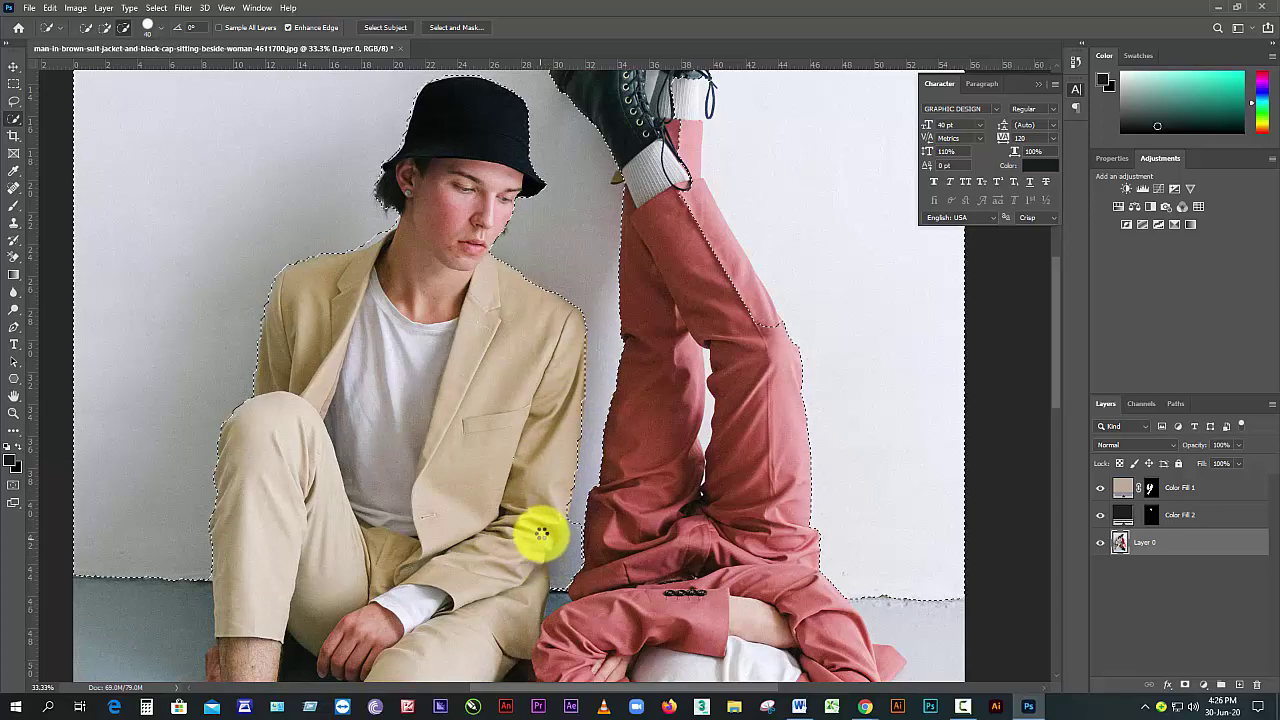
mouse_move(541, 533)
mouse_down()
mouse_move(551, 514)
mouse_move(531, 437)
mouse_move(575, 362)
mouse_up()
click(577, 350)
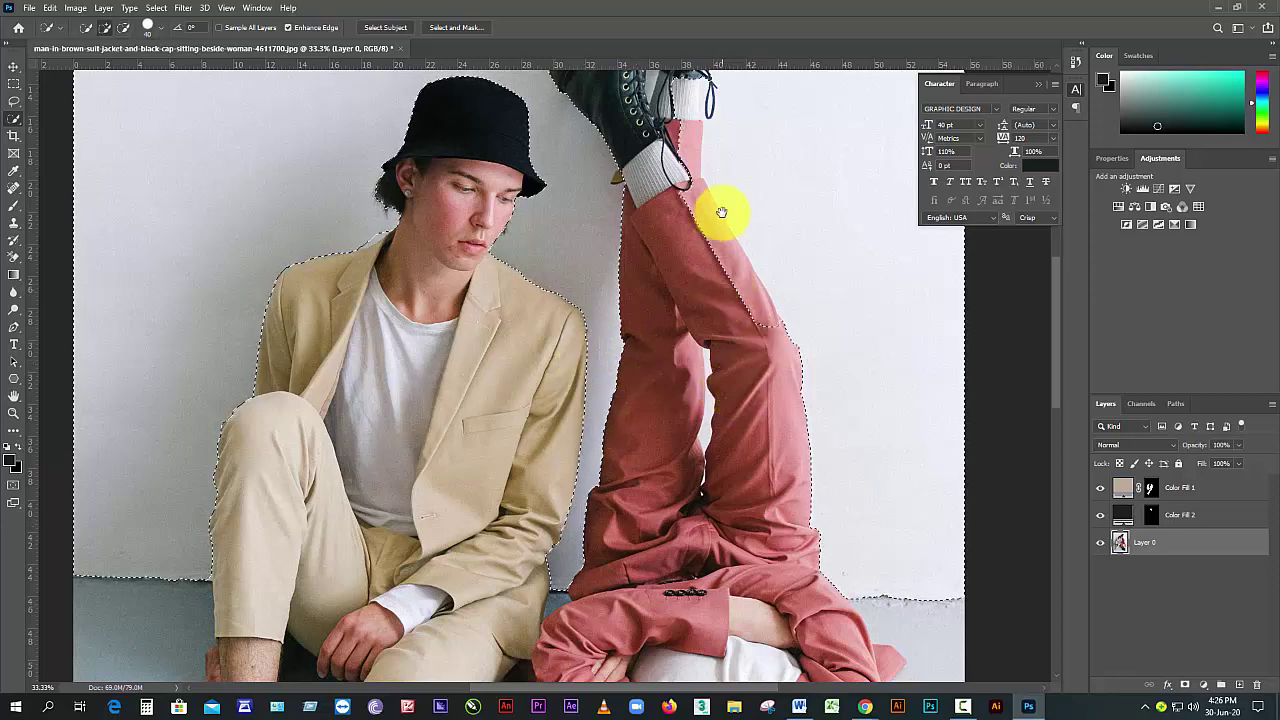
- Subtract the front pink trouser leg from knee to ankle and the boot above it from the wall selection
drag(721, 212, 669, 429)
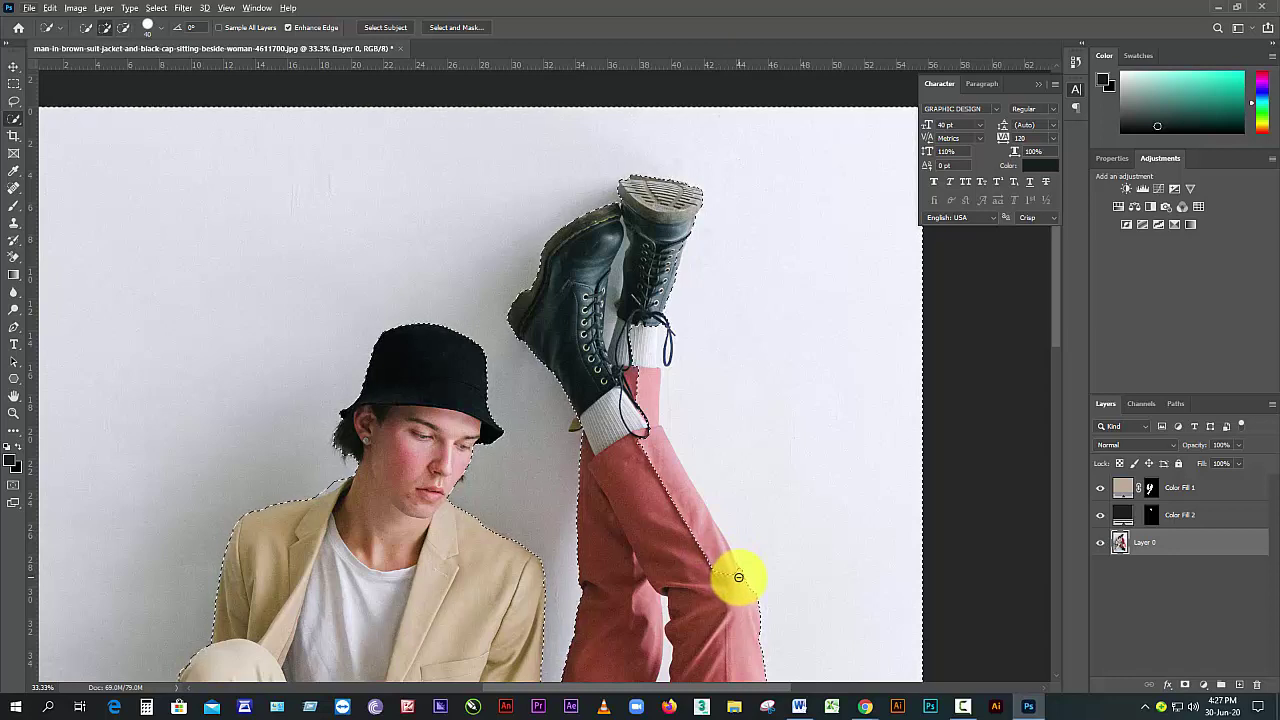
drag(738, 577, 726, 556)
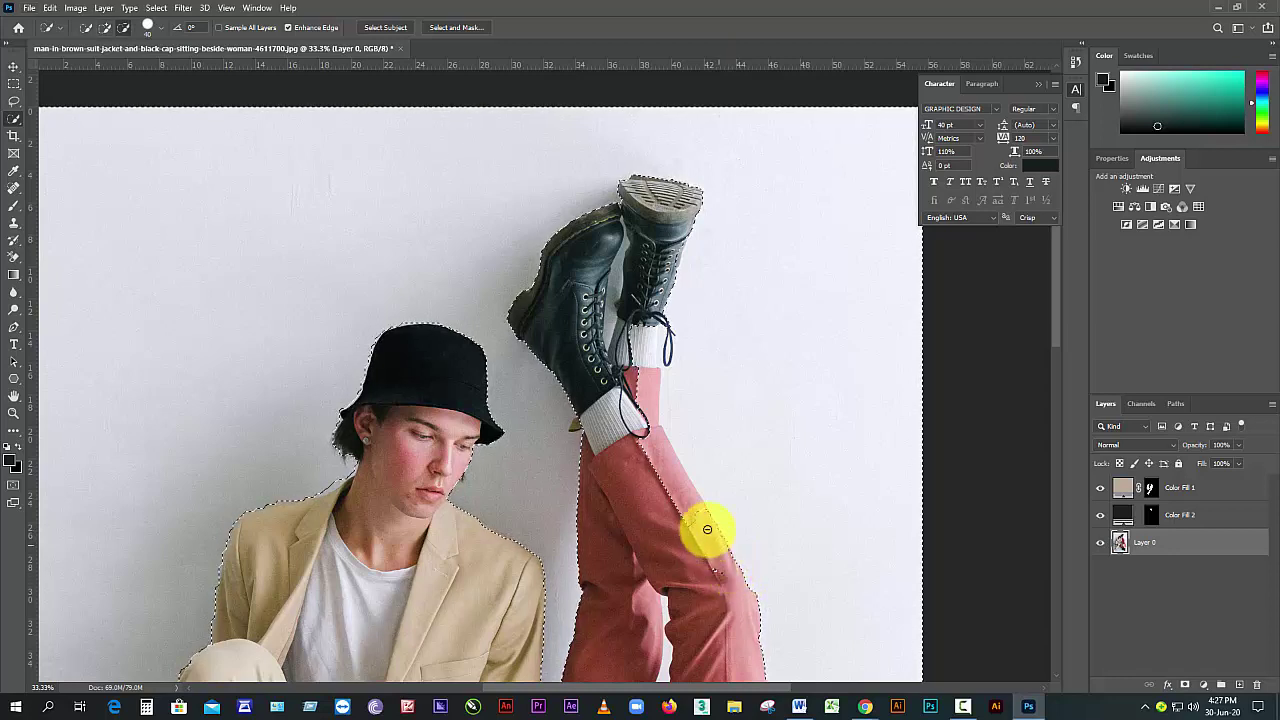
drag(688, 500, 665, 456)
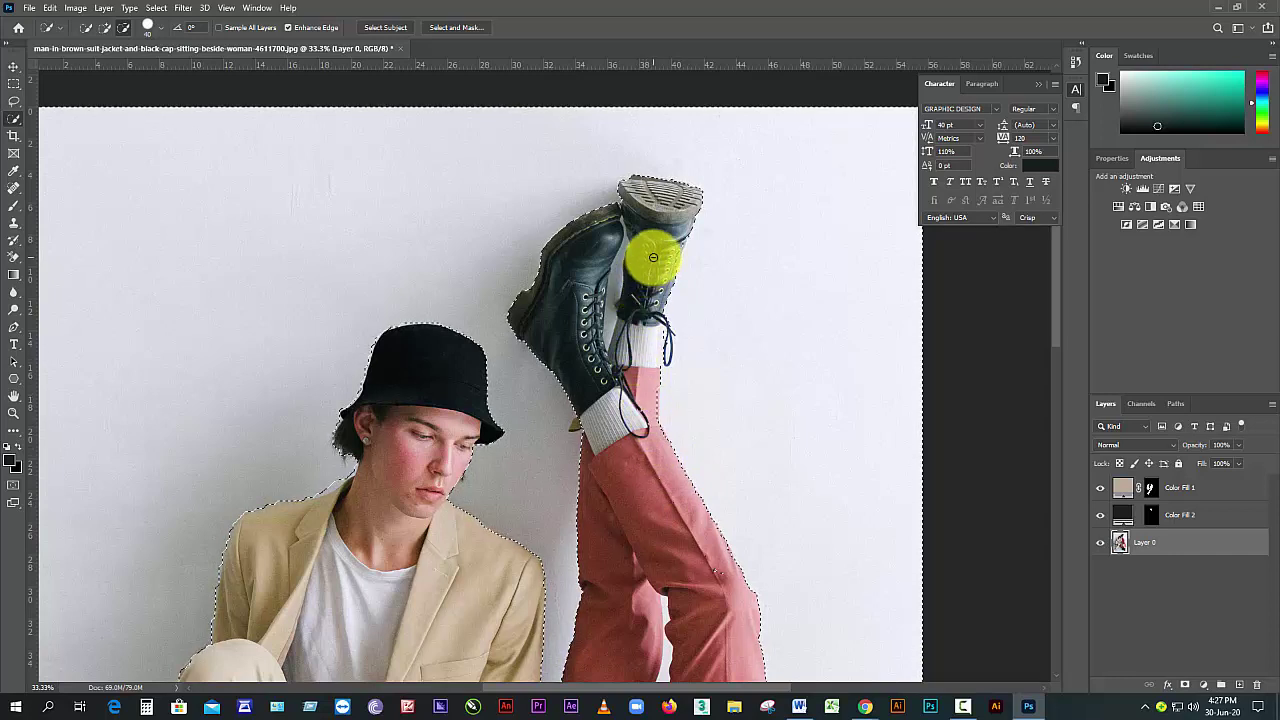
- Reduce the Quick Selection brush to 10 px and add the narrow strip of wall between the two boots to the selection
click(104, 28)
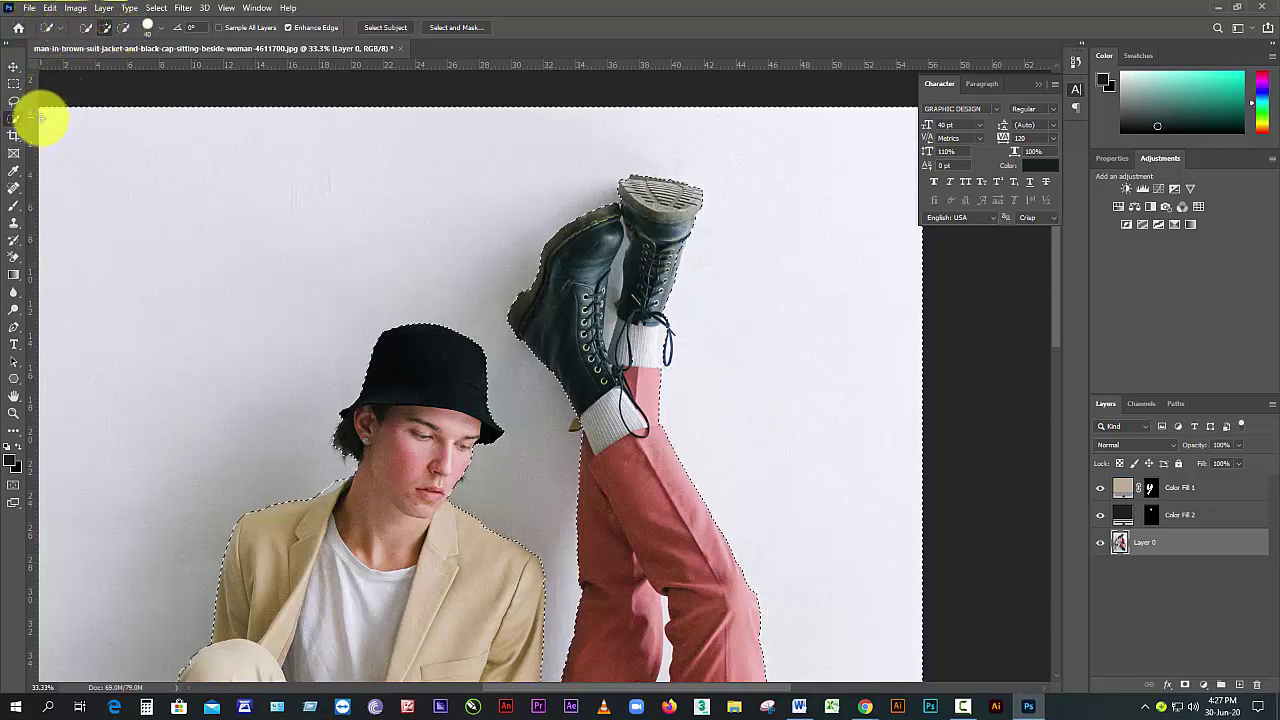
click(123, 28)
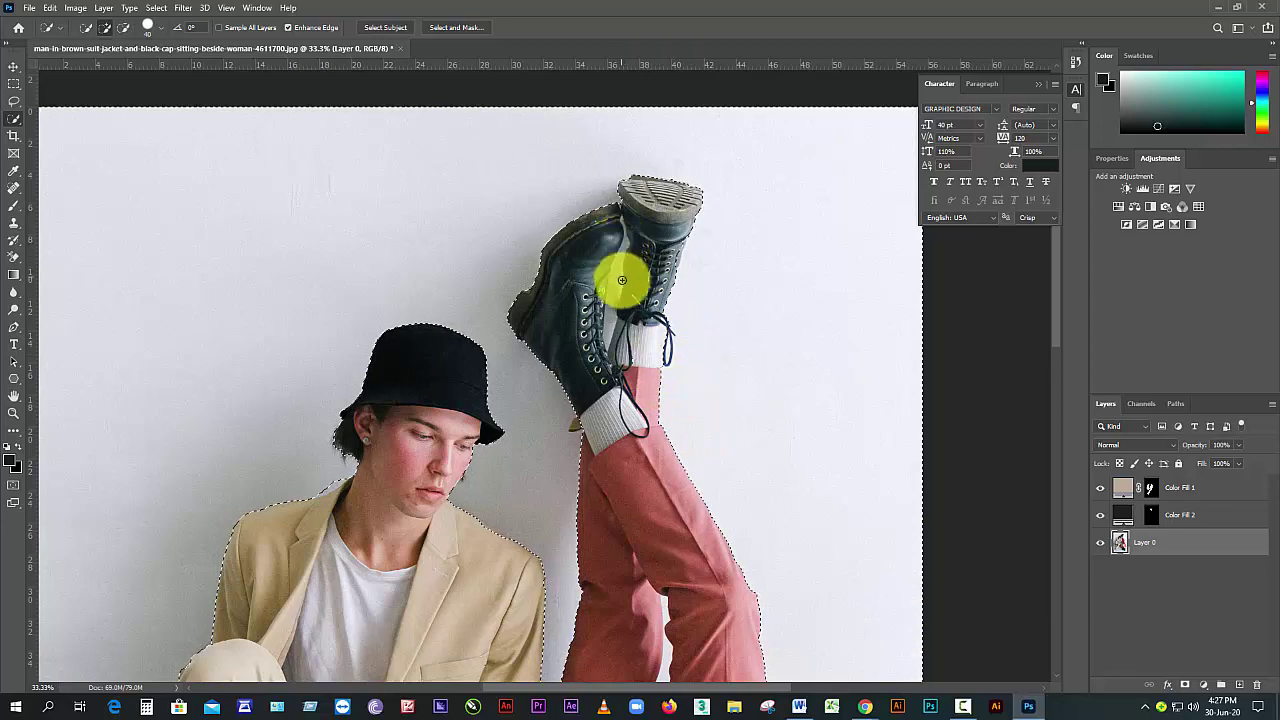
scroll(621, 263, up, 2)
key(bracketleft)
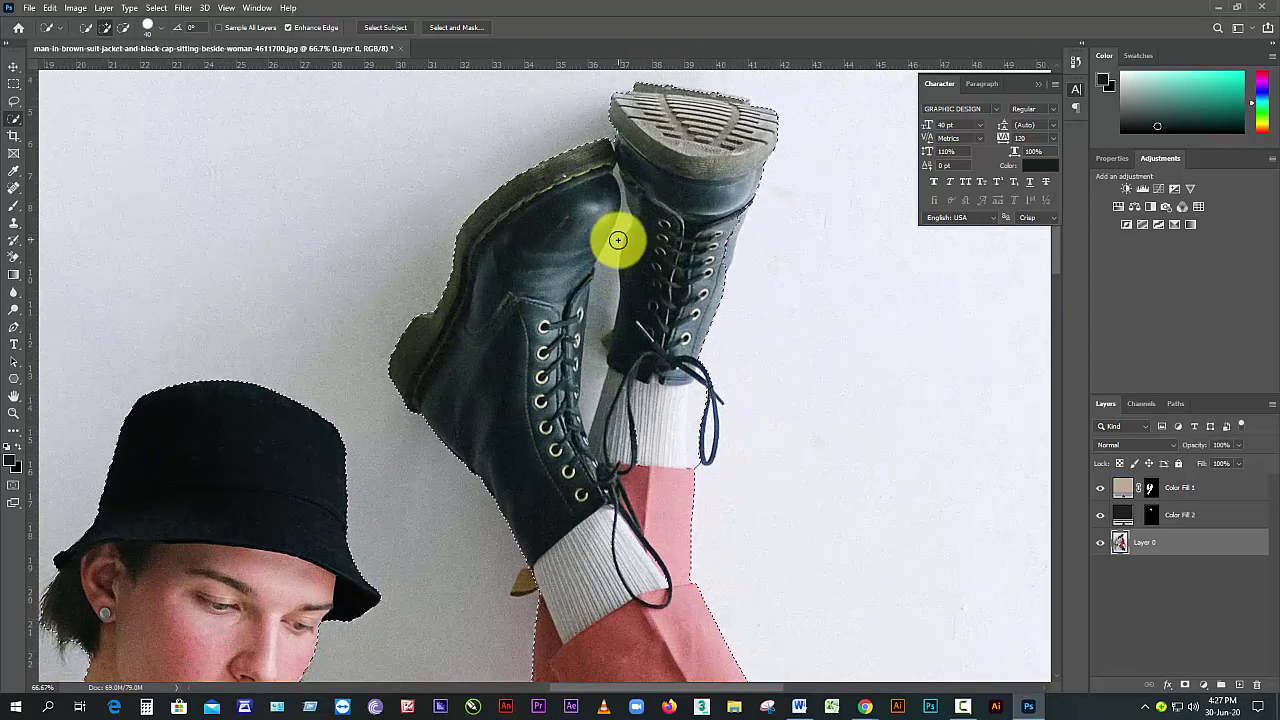
key(bracketleft)
key(bracketleft)
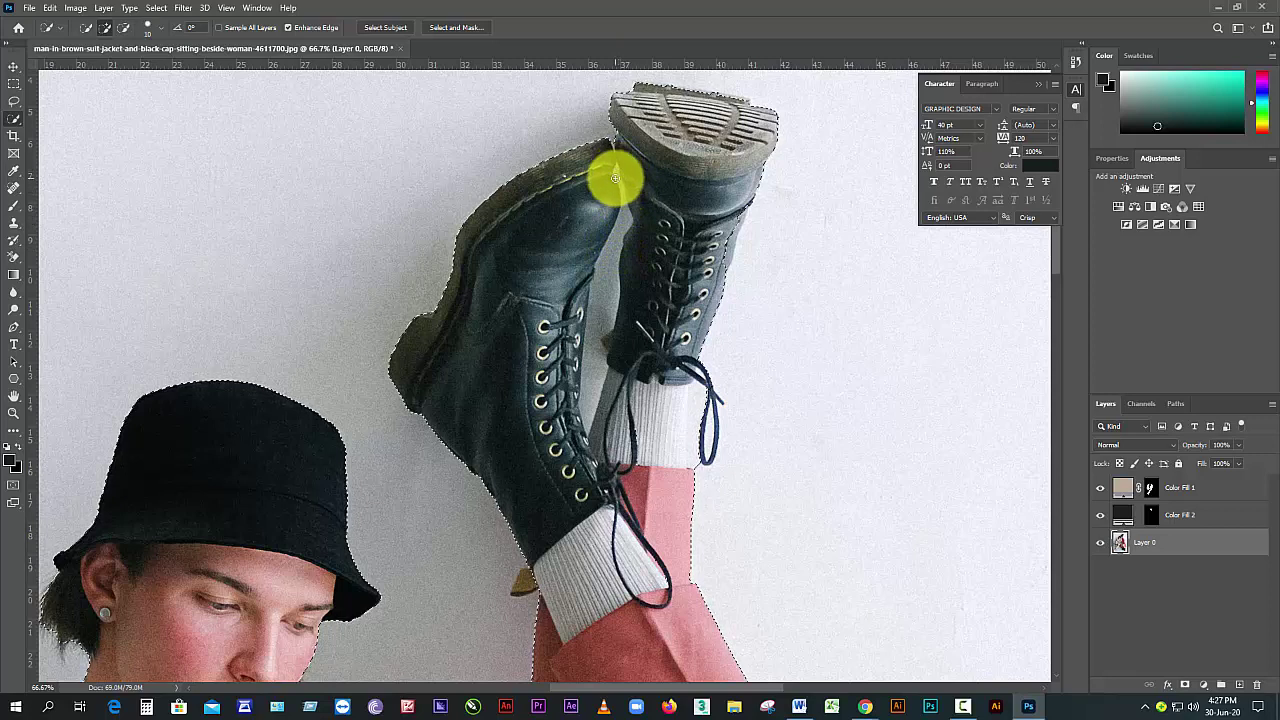
click(616, 172)
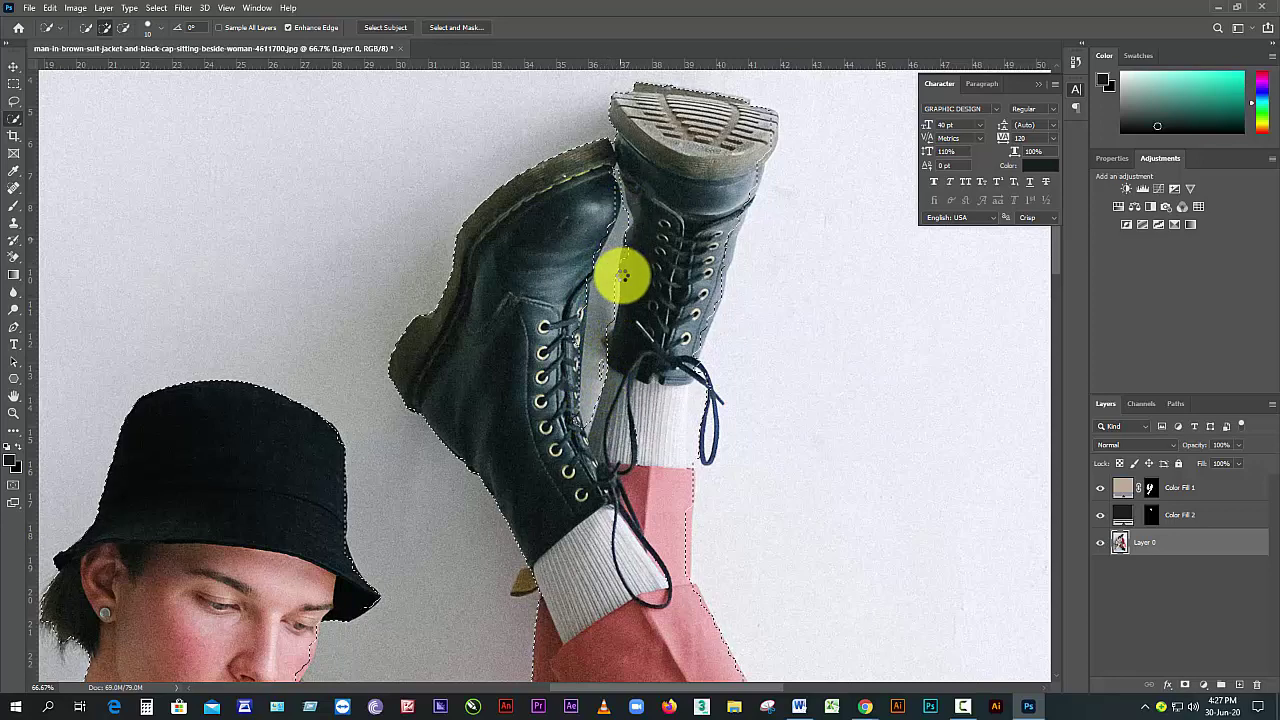
- Try to add the white gap between the two pink trouser legs to the wall selection
alt+click(596, 376)
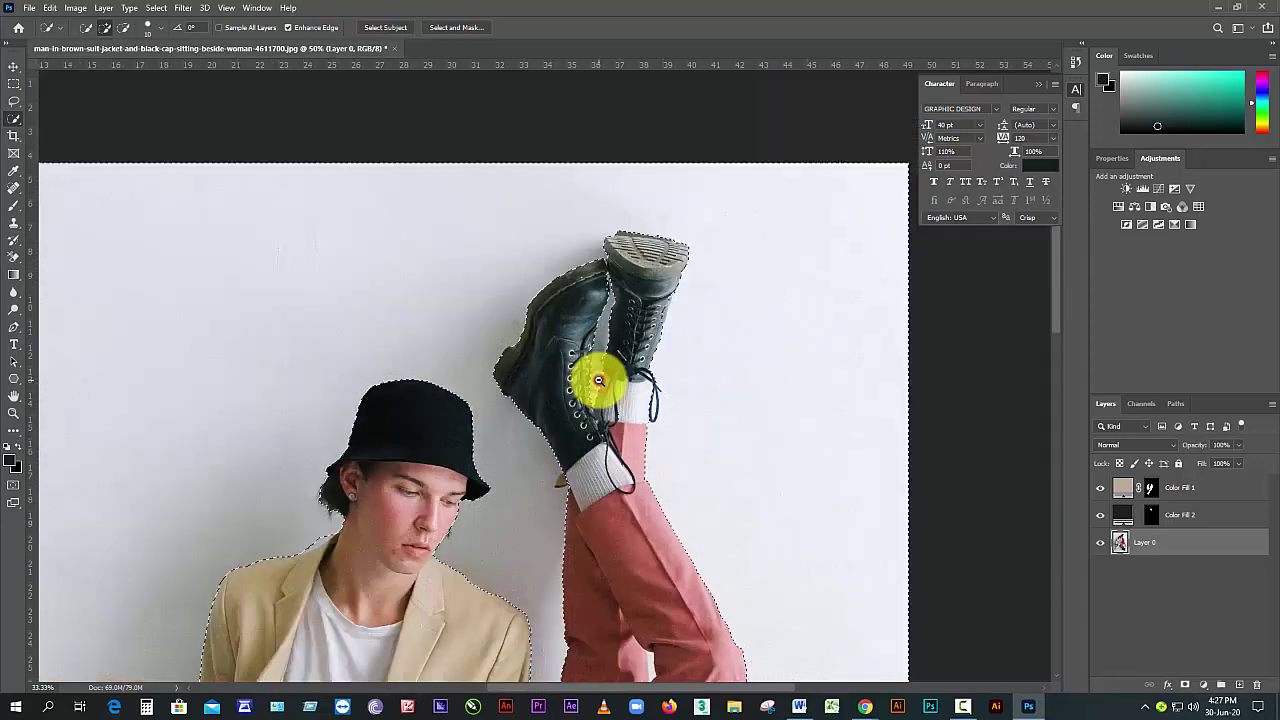
alt+click(596, 376)
scroll(651, 337, down, 3)
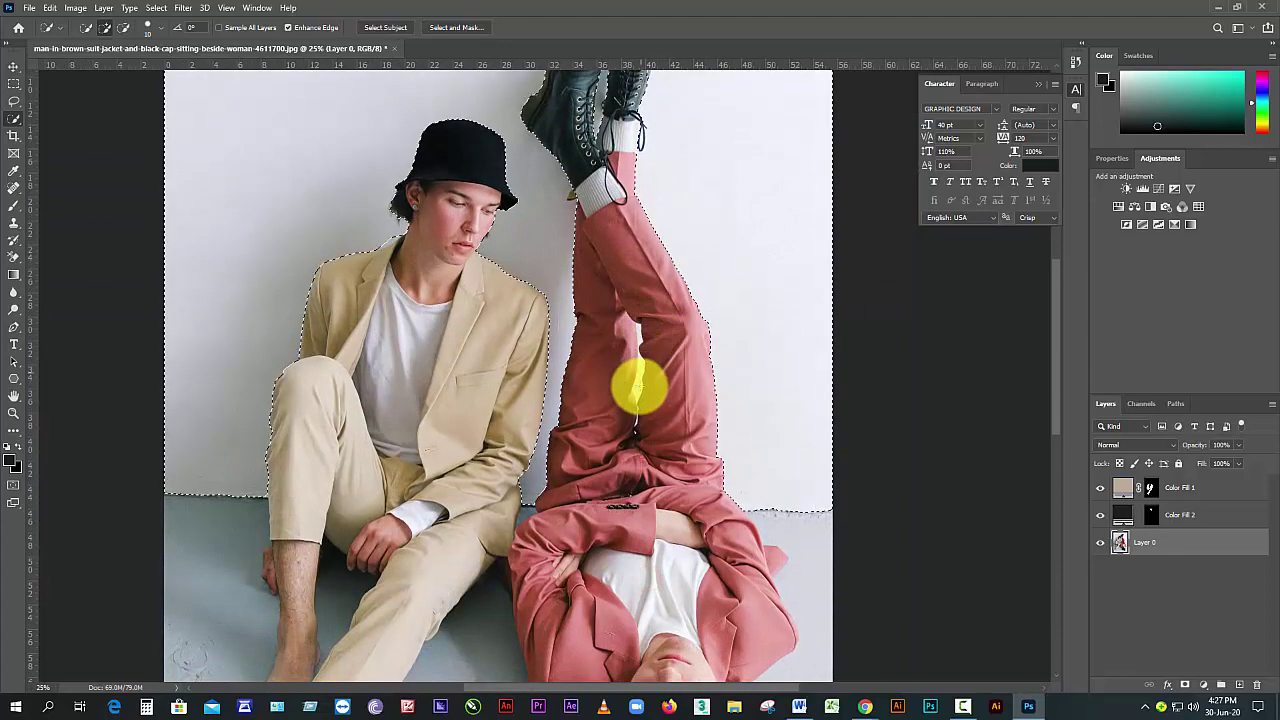
click(640, 382)
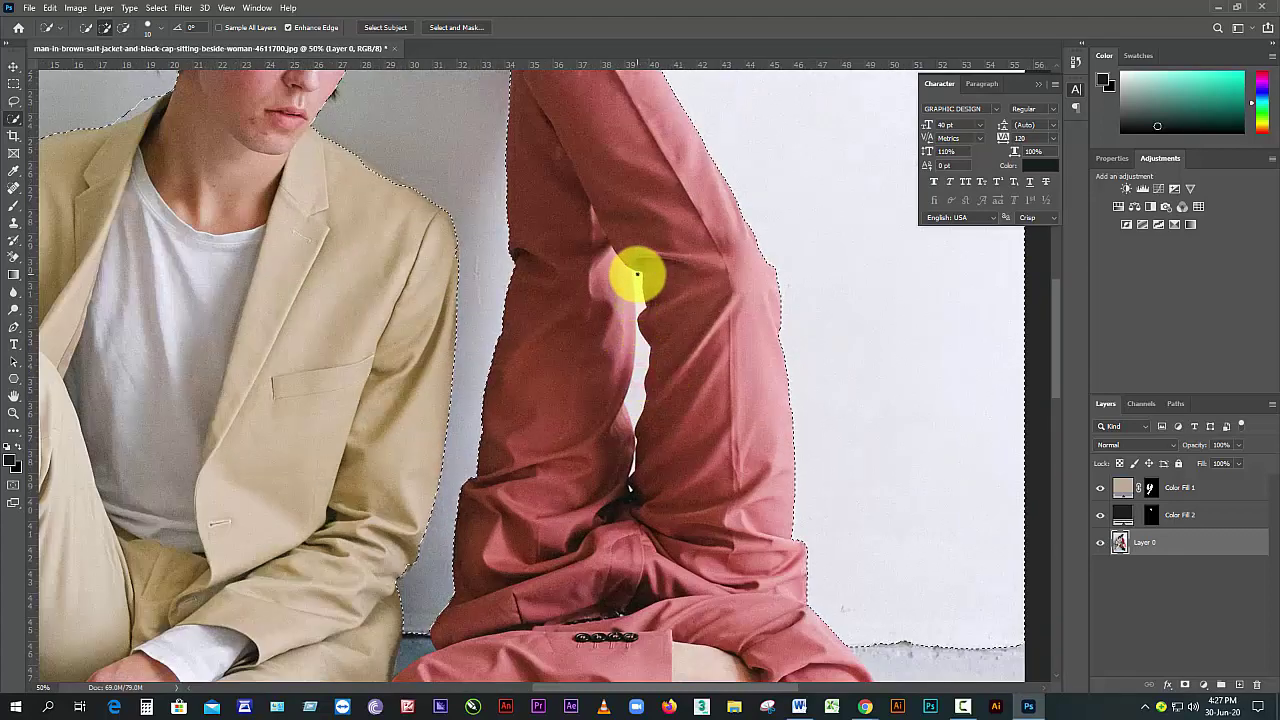
click(636, 299)
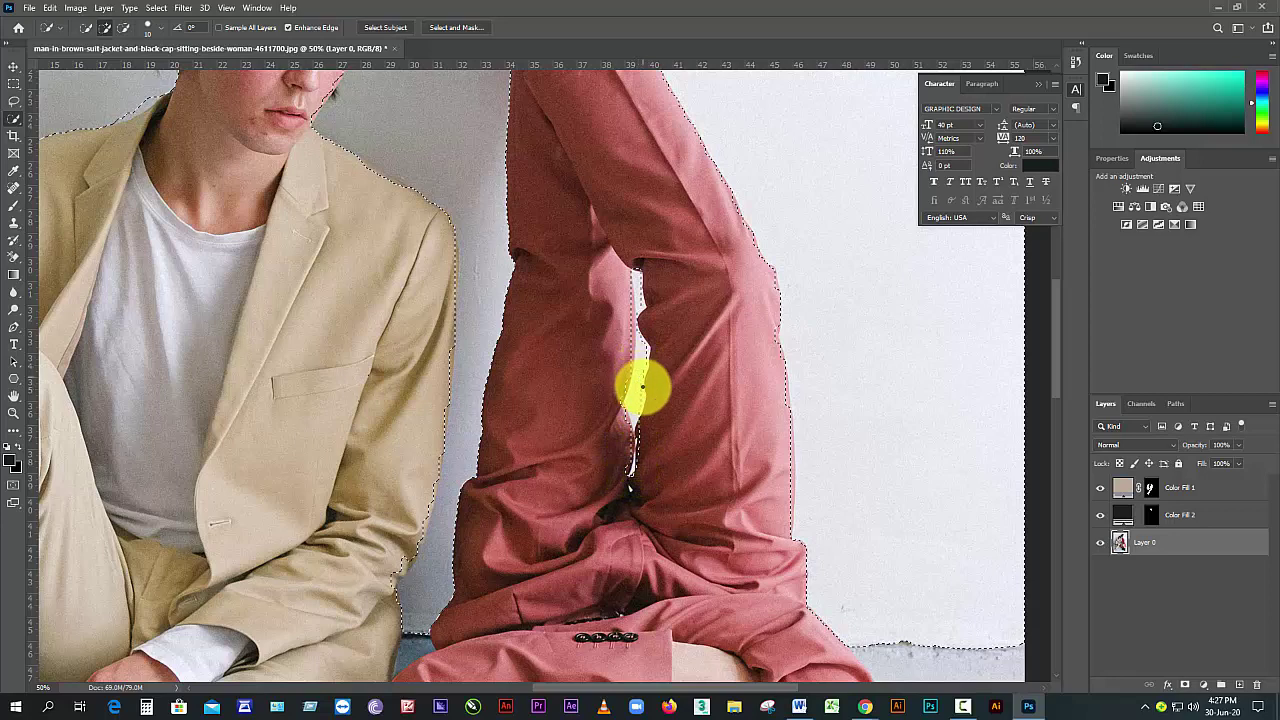
drag(641, 363, 635, 318)
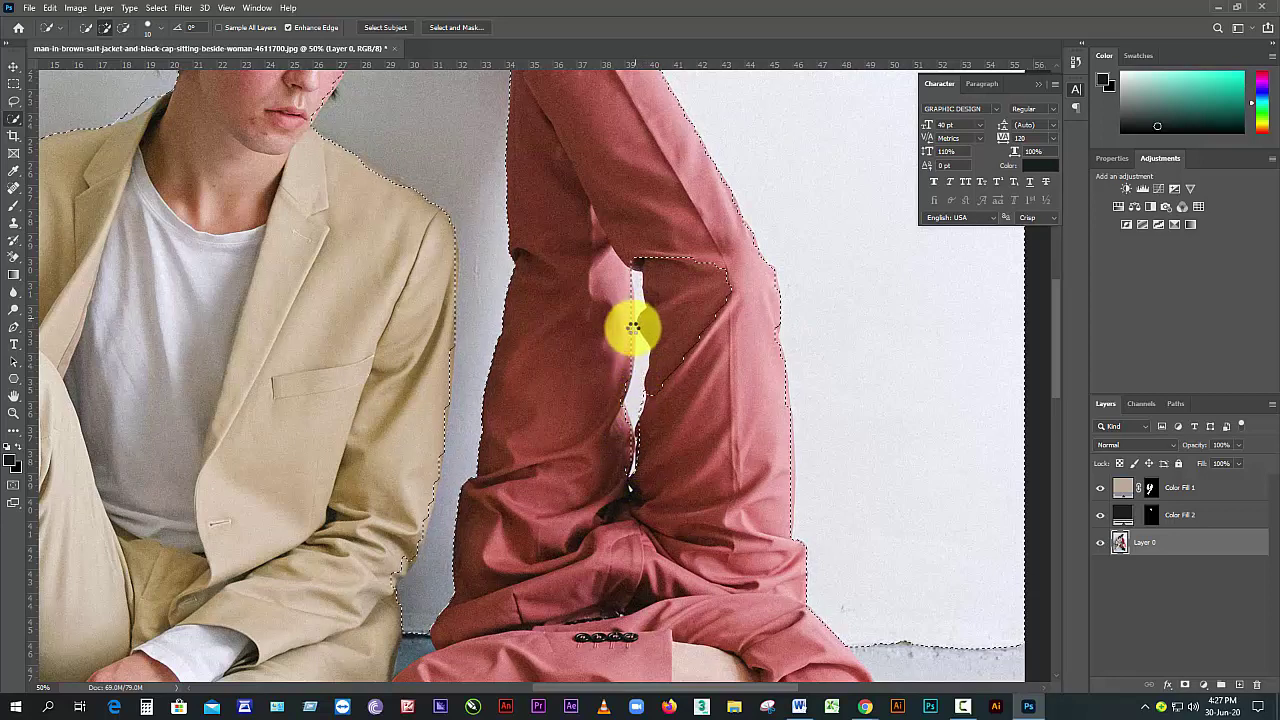
click(634, 326)
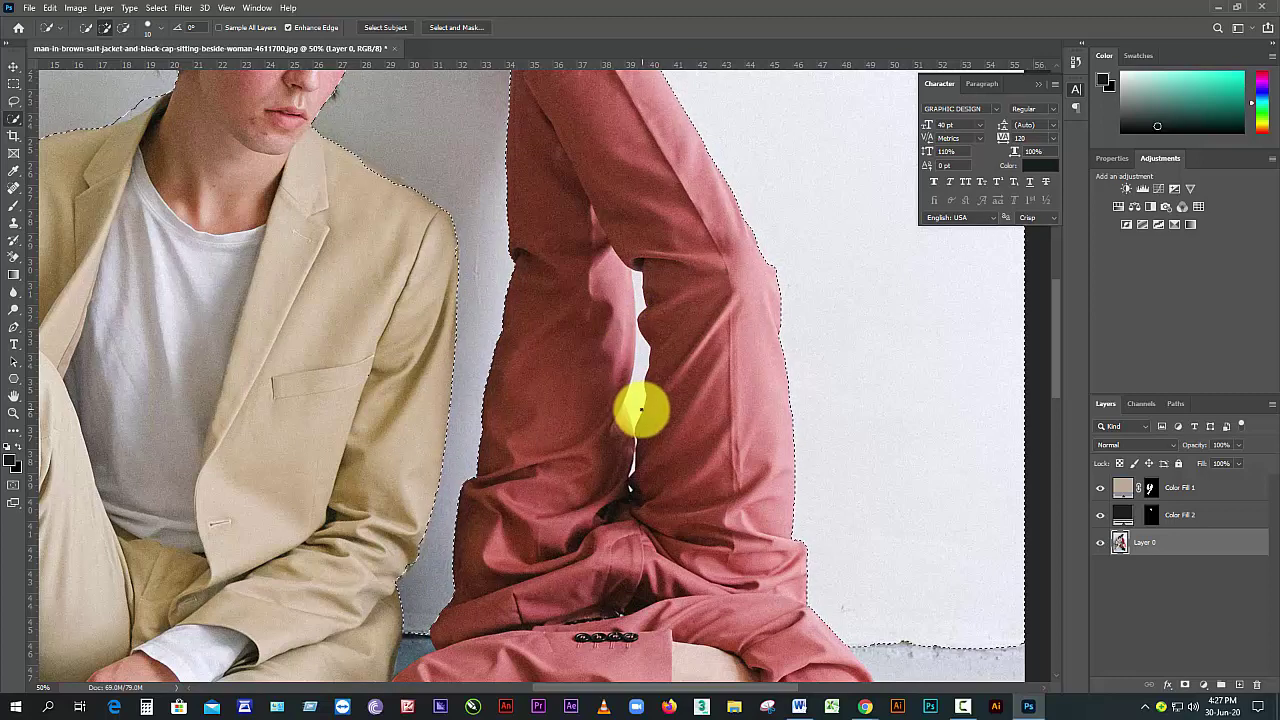
- Add the lower and upper parts of the narrow wall gap between the pink trouser legs to the selection
drag(641, 409, 640, 306)
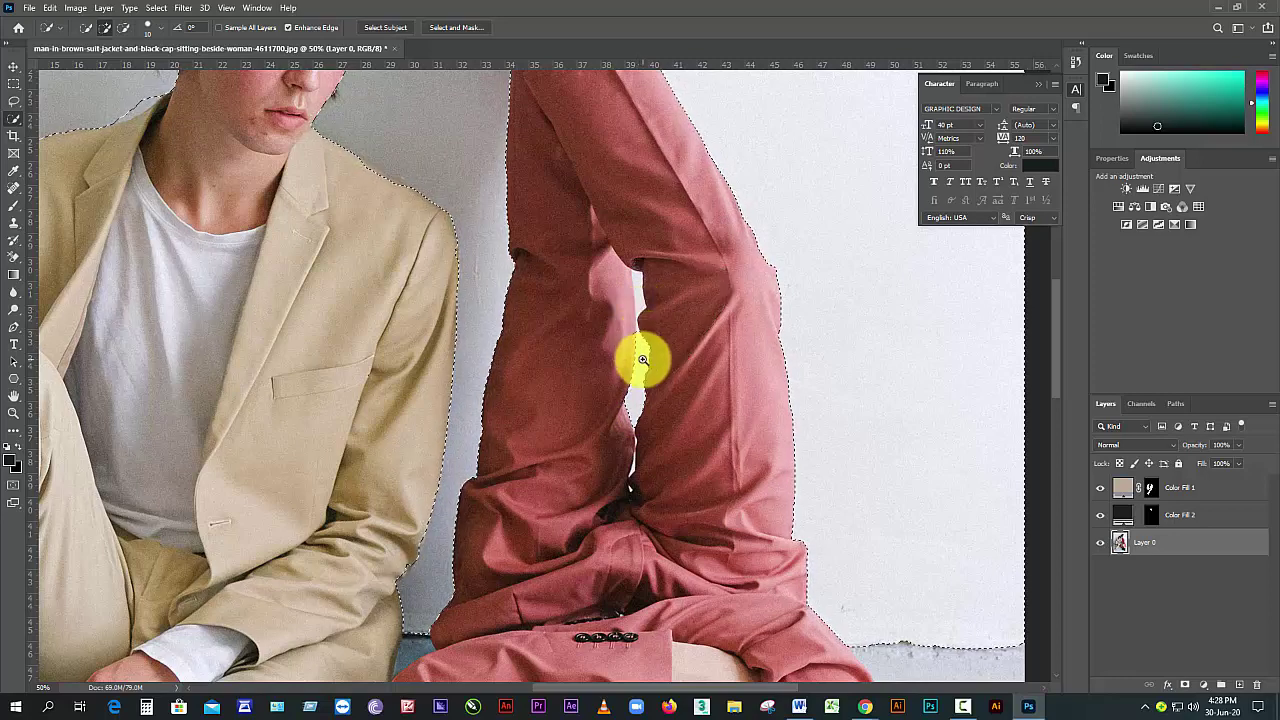
ctrl+click(642, 360)
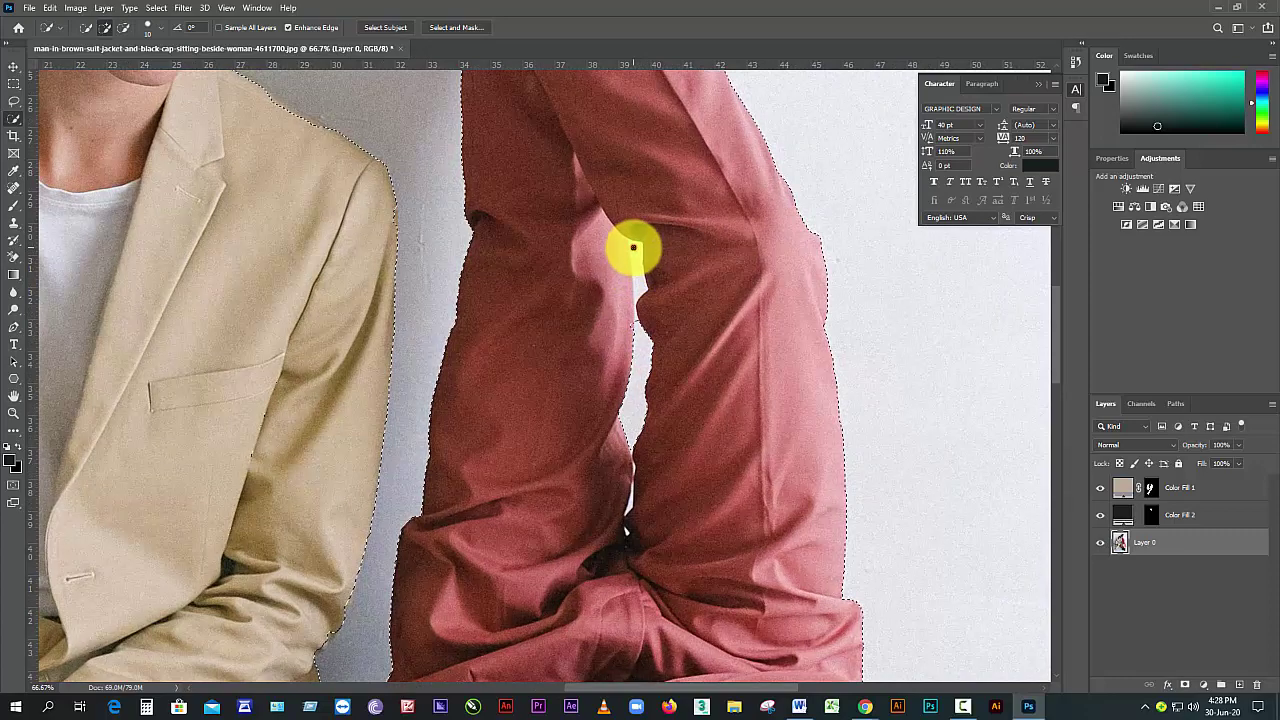
drag(633, 247, 636, 262)
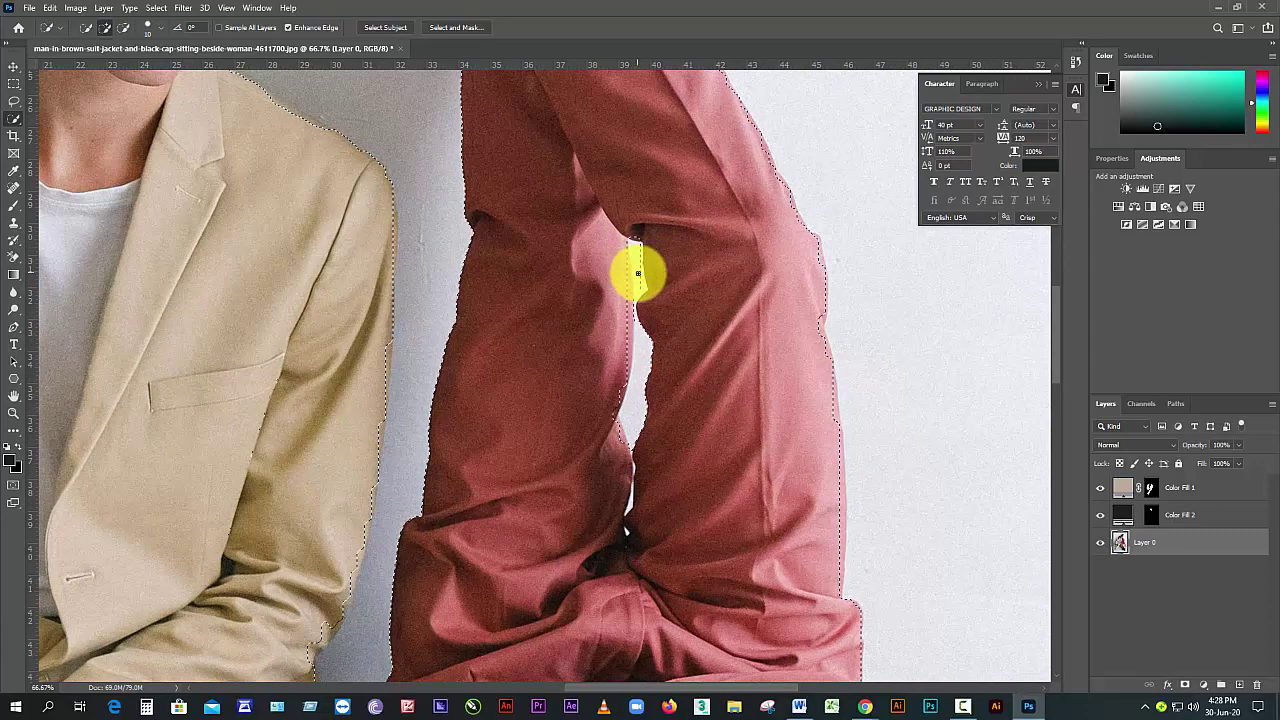
scroll(680, 374, down, 3)
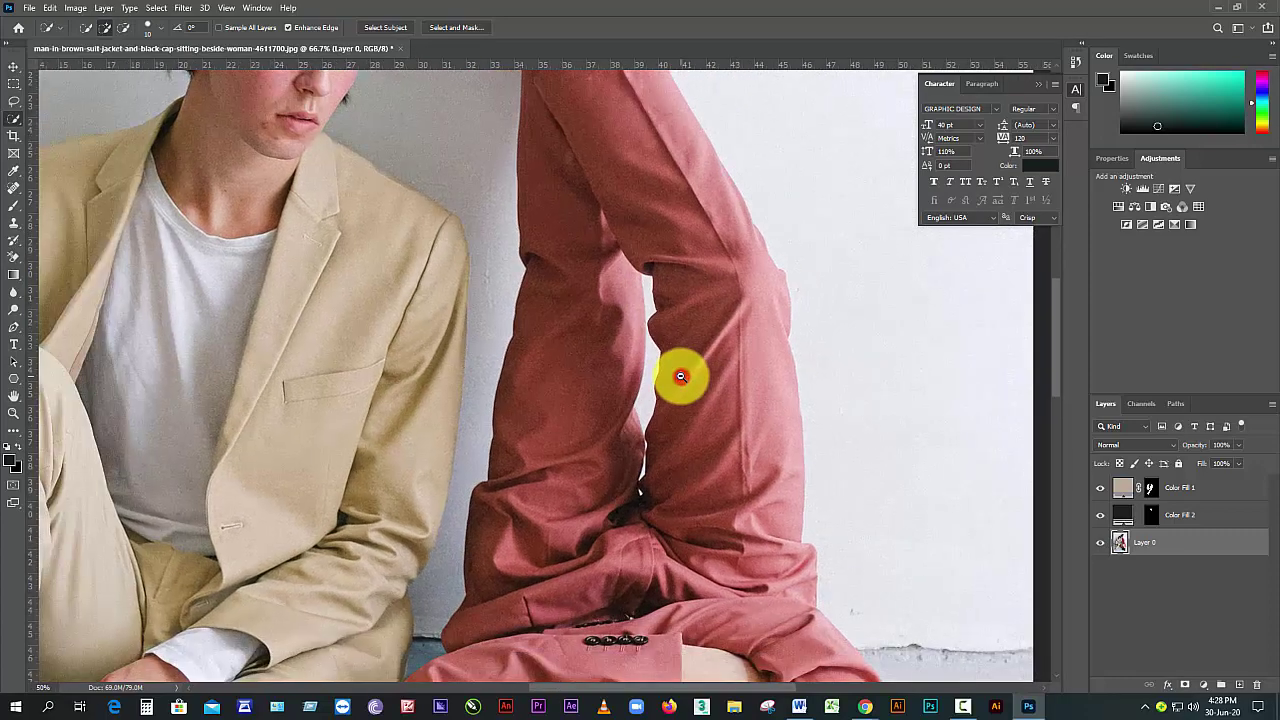
scroll(680, 375, down, 1)
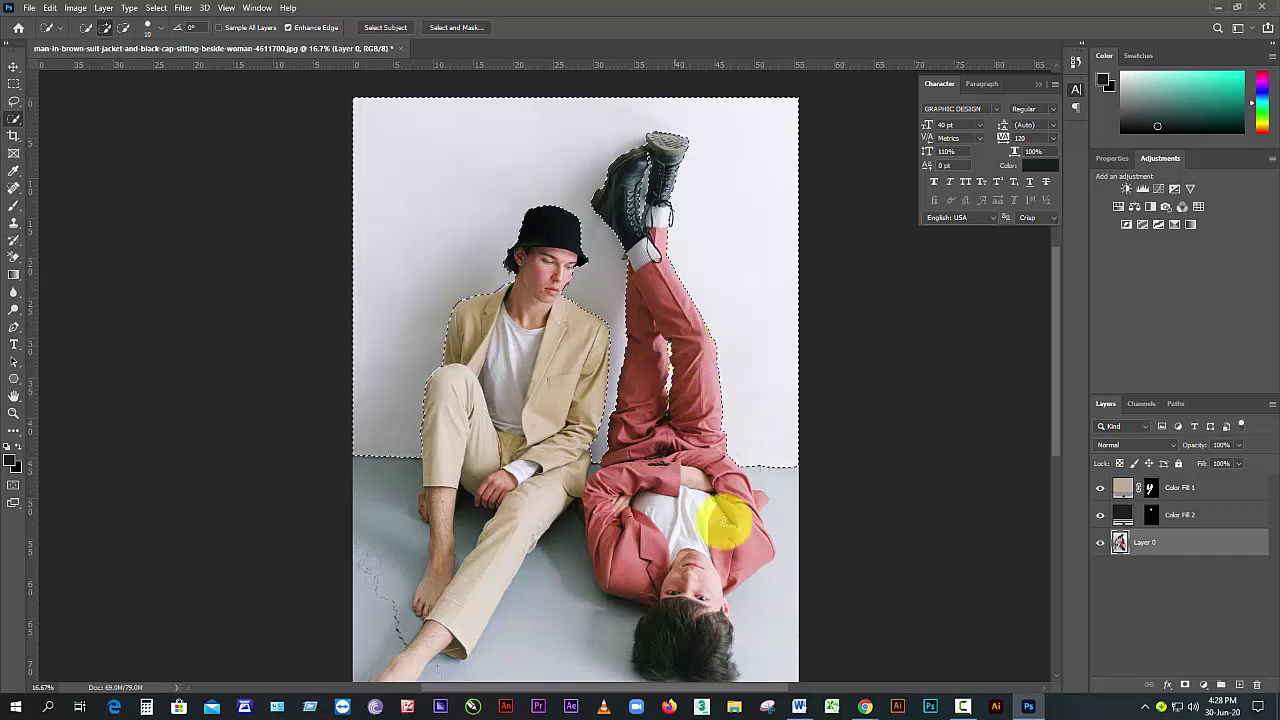
- Set the foreground colour to #dde2e8, sampled from the light floor beside the lying figure's hair
click(10, 461)
click(560, 602)
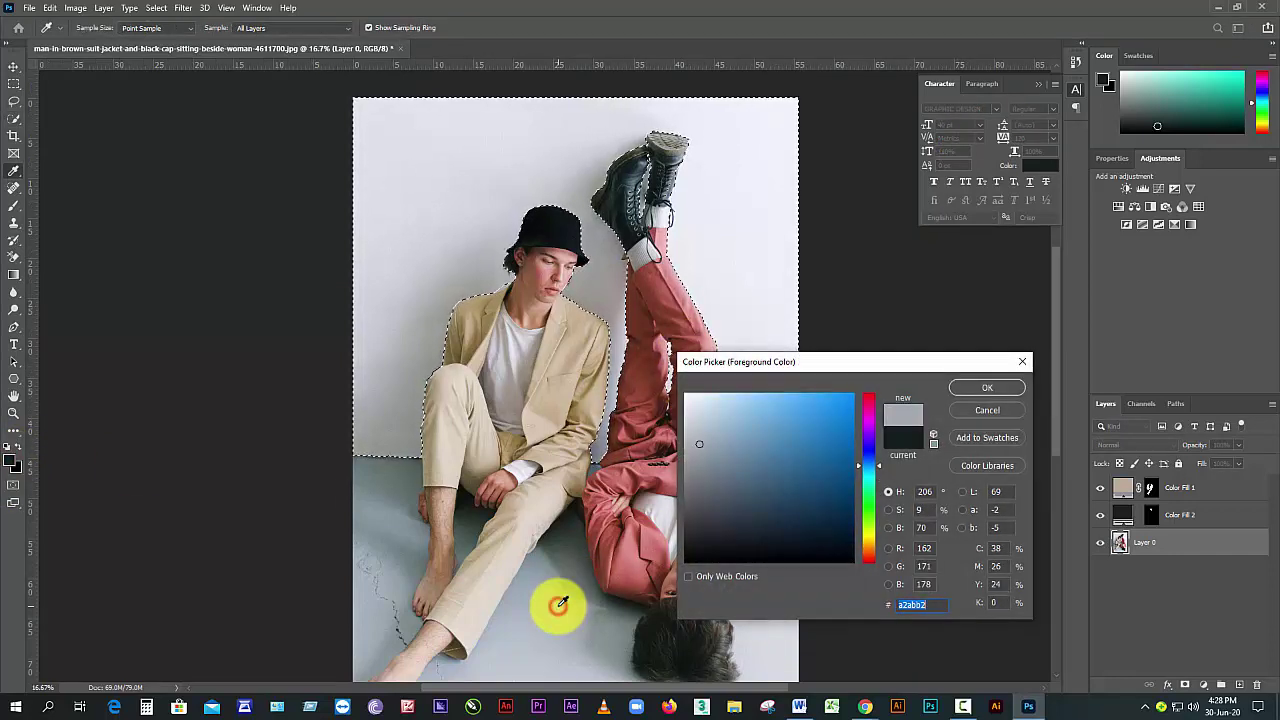
click(768, 649)
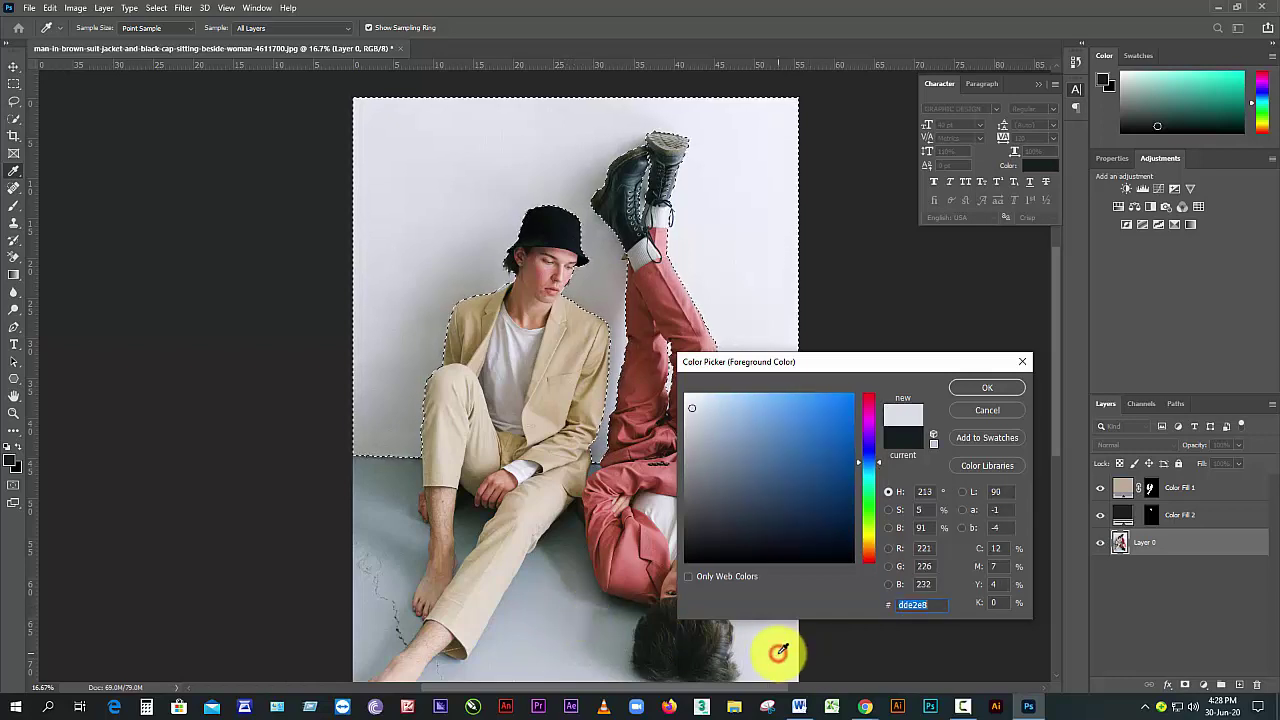
click(1016, 397)
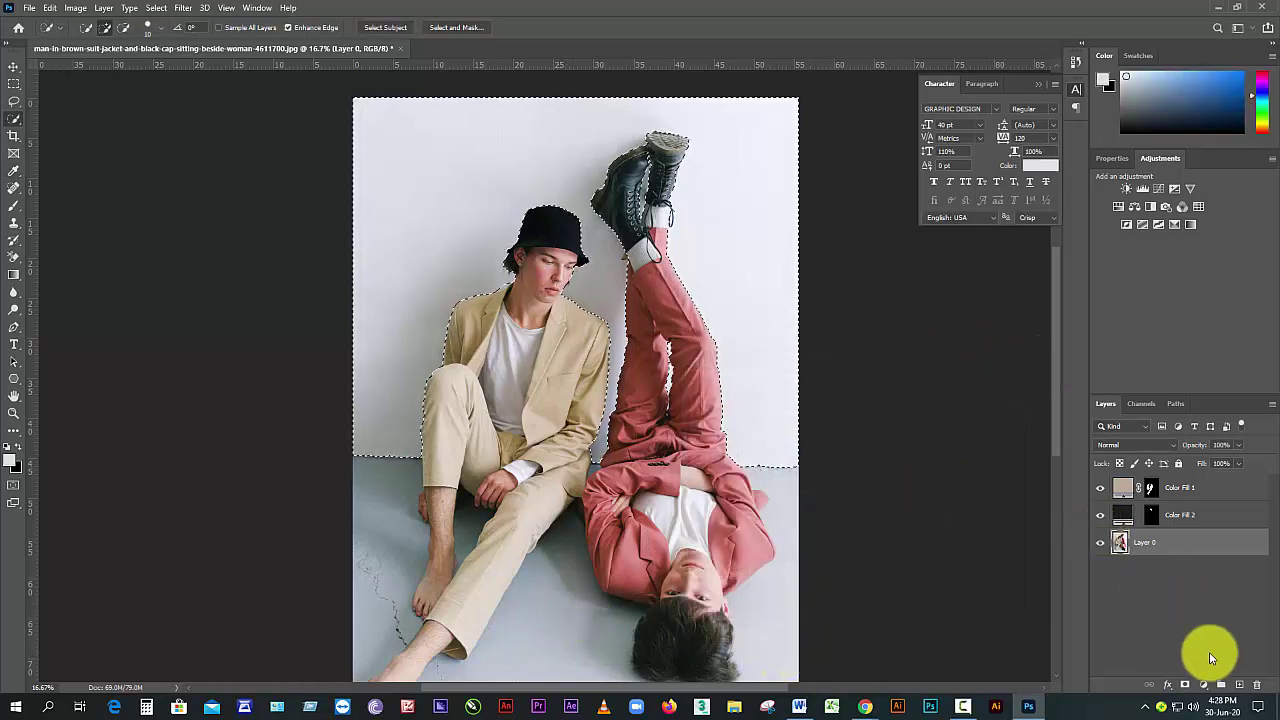
- Add a Solid Color fill layer in #dde2e8 over the selected wall and set its blend mode to Soft Light
click(1203, 685)
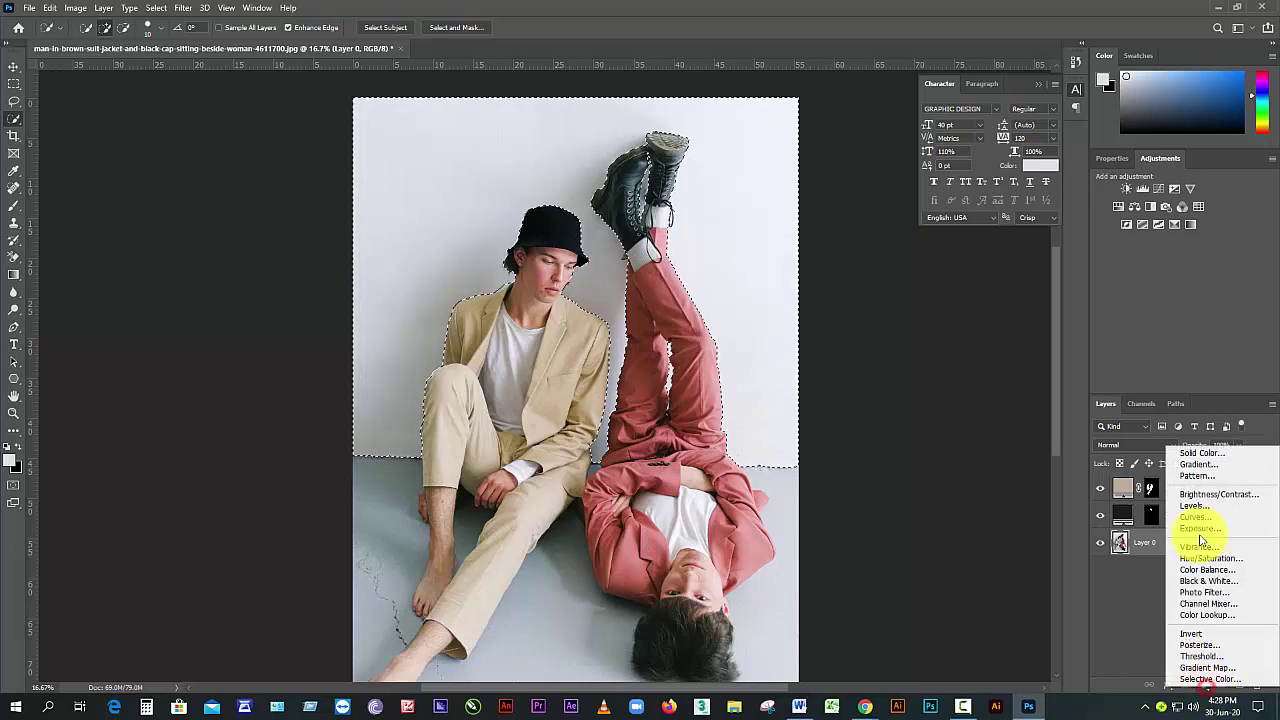
click(1199, 452)
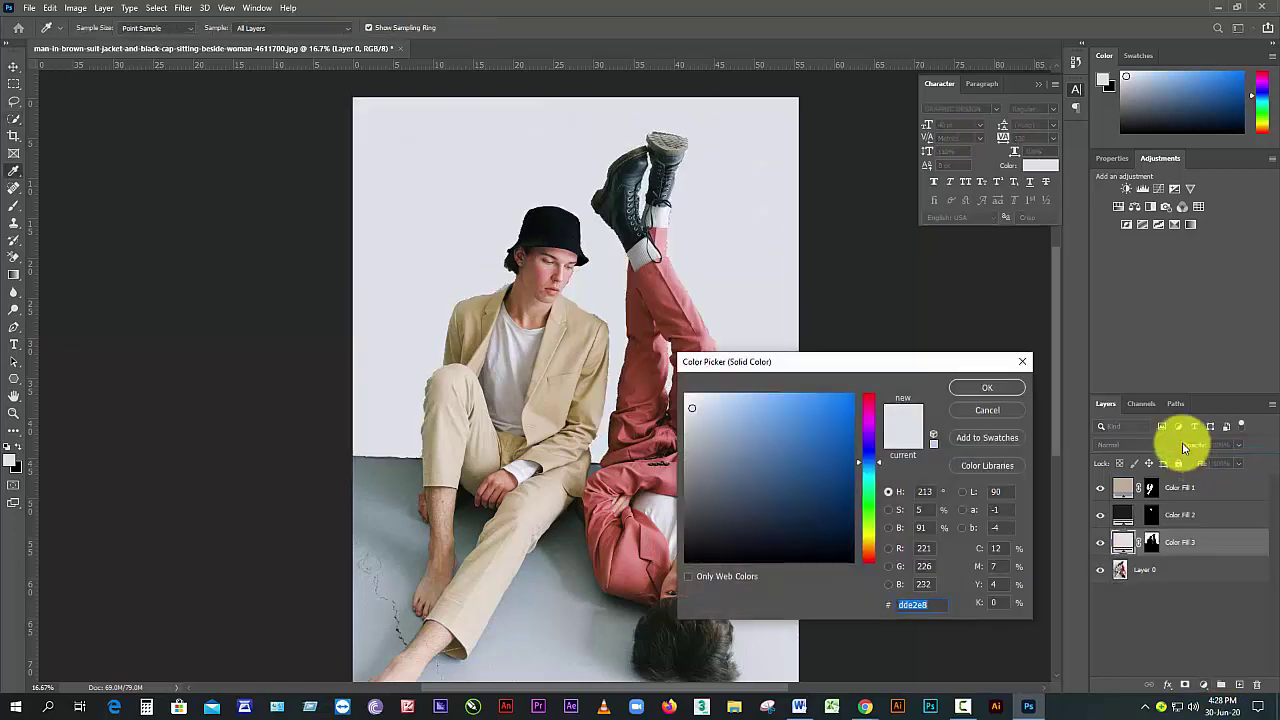
click(987, 389)
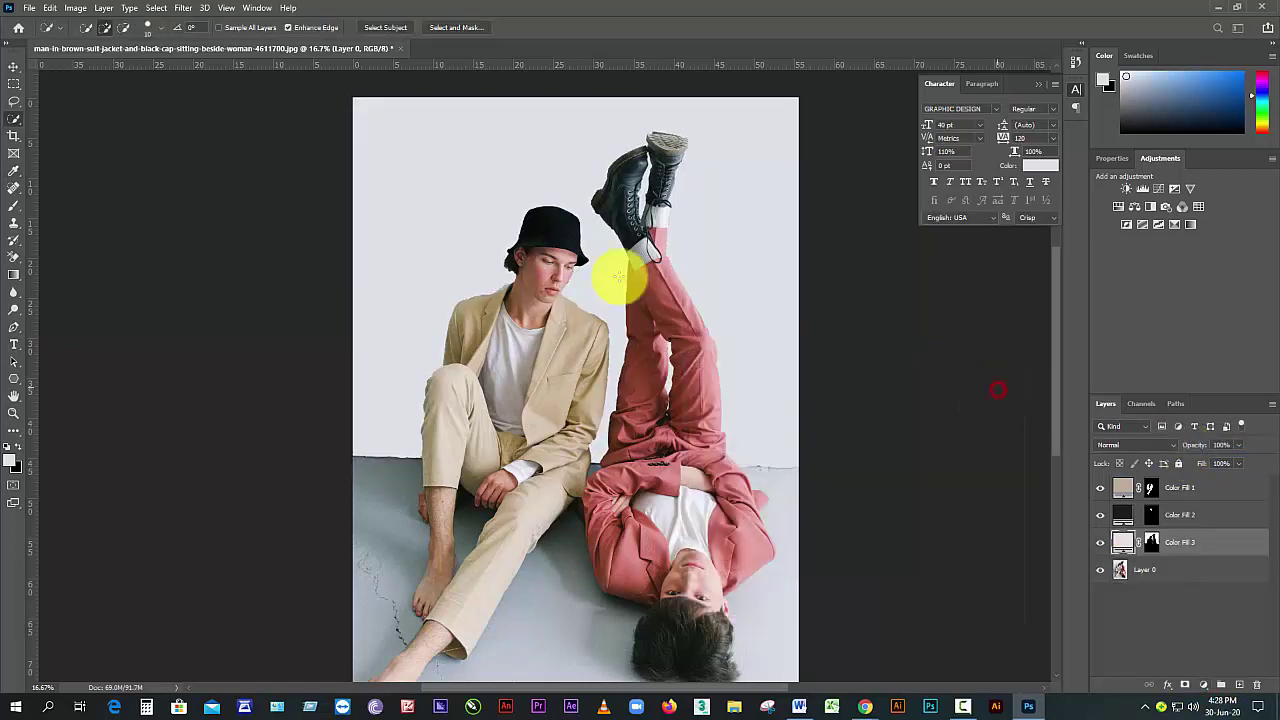
click(1160, 444)
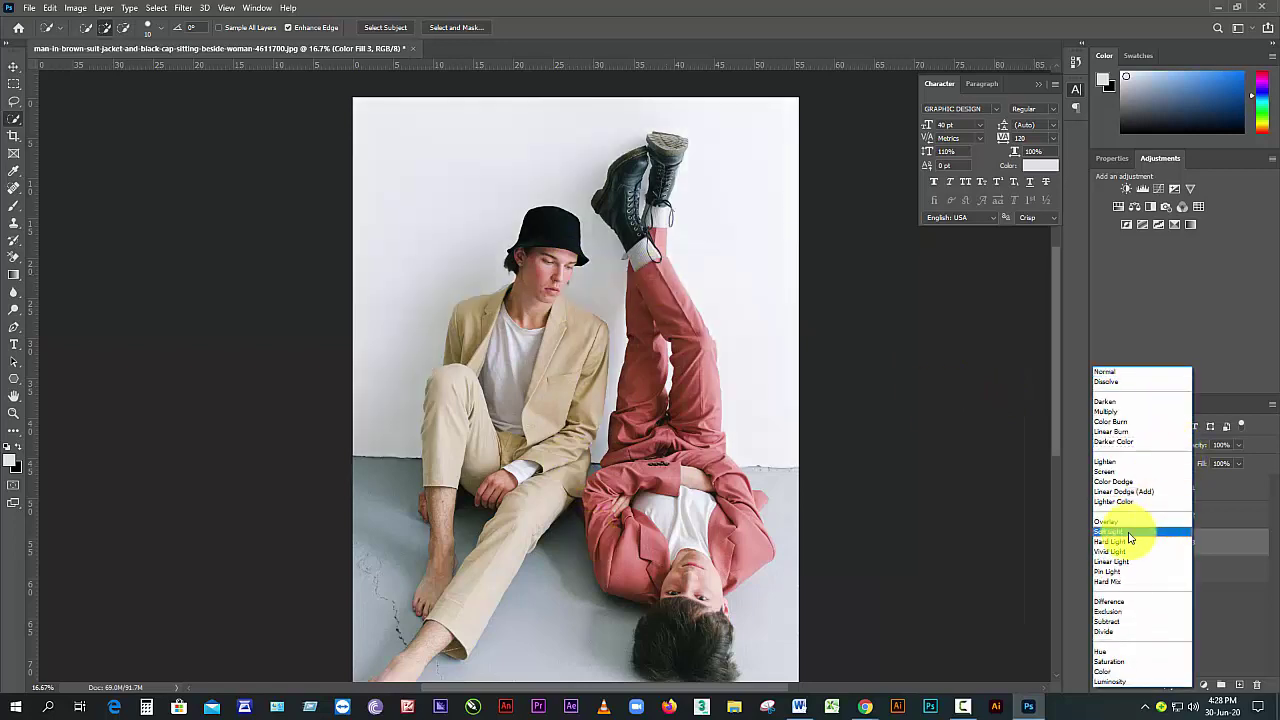
click(1130, 538)
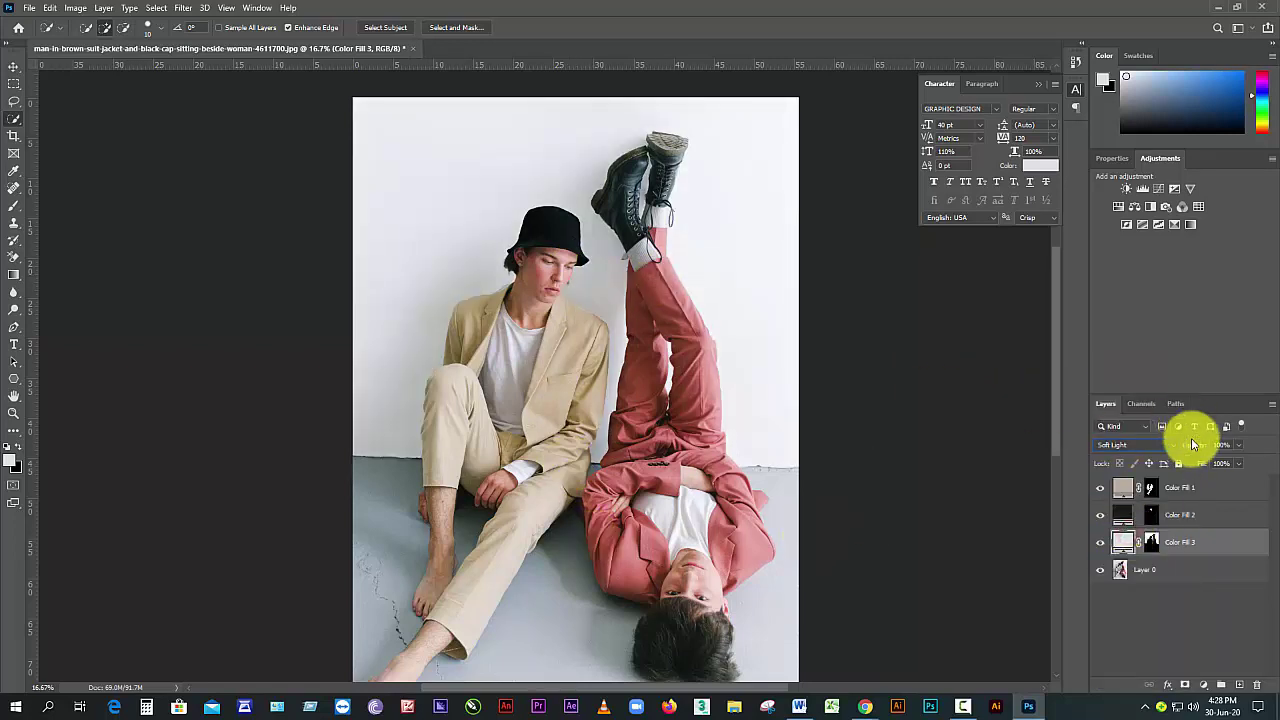
- Try an opacity of about 37% on the wall's fill layer, and undo back to the bare wall selection
click(1239, 445)
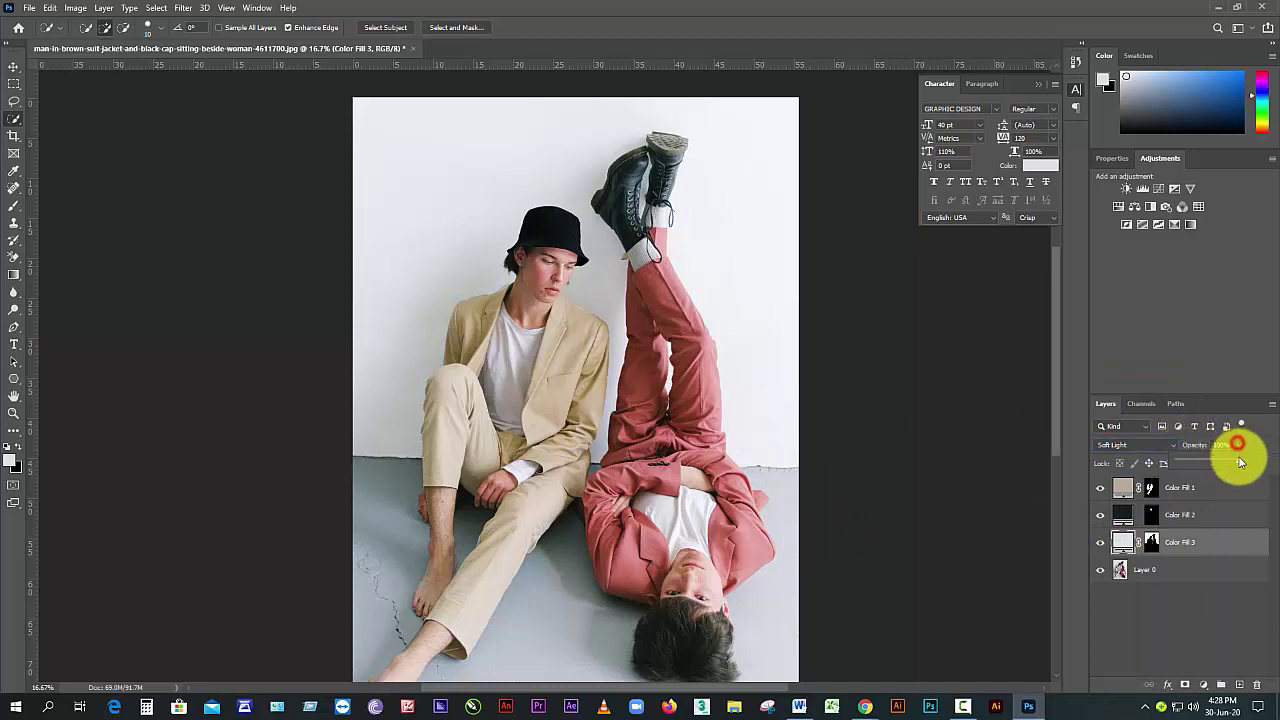
drag(1239, 462, 1195, 470)
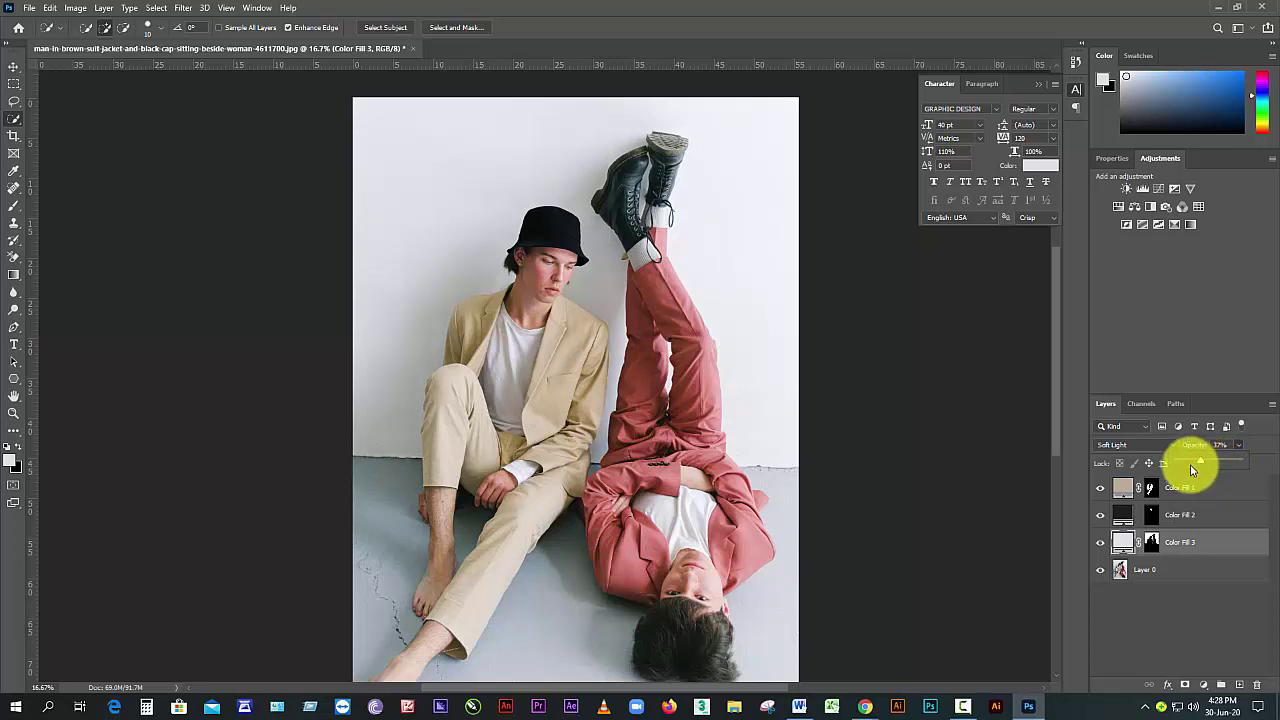
key(Escape)
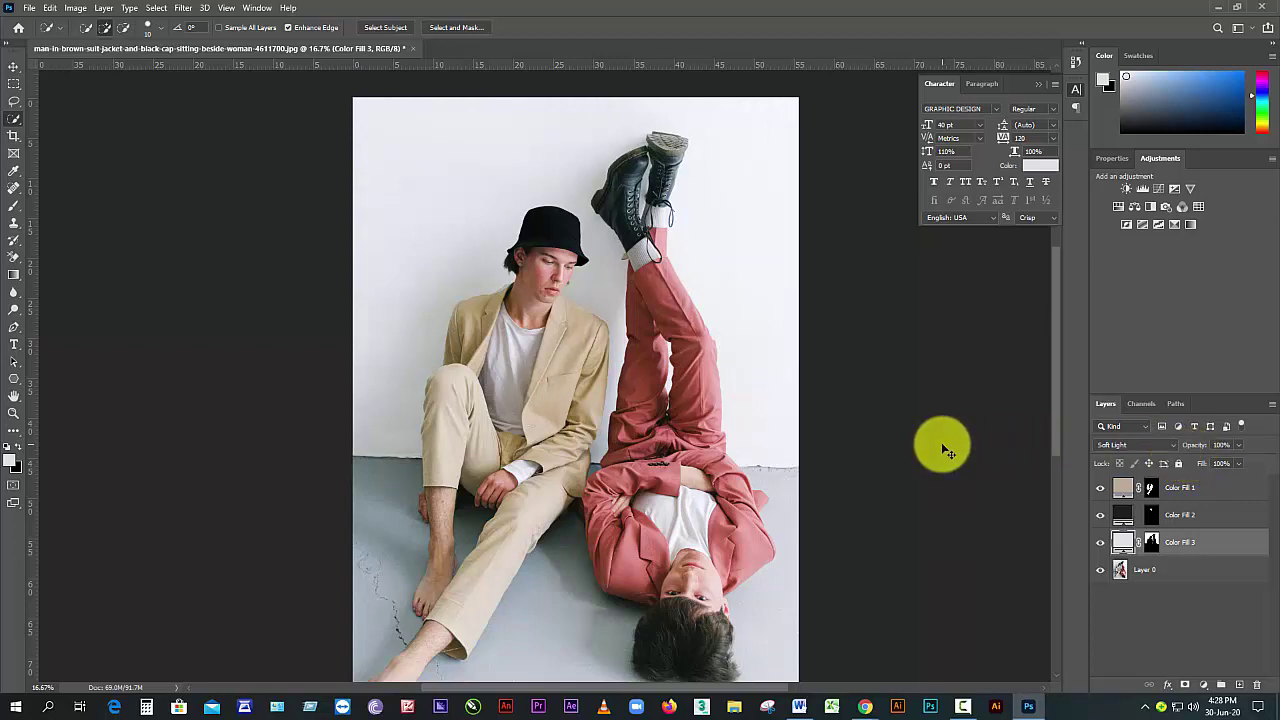
key(shift+alt+n)
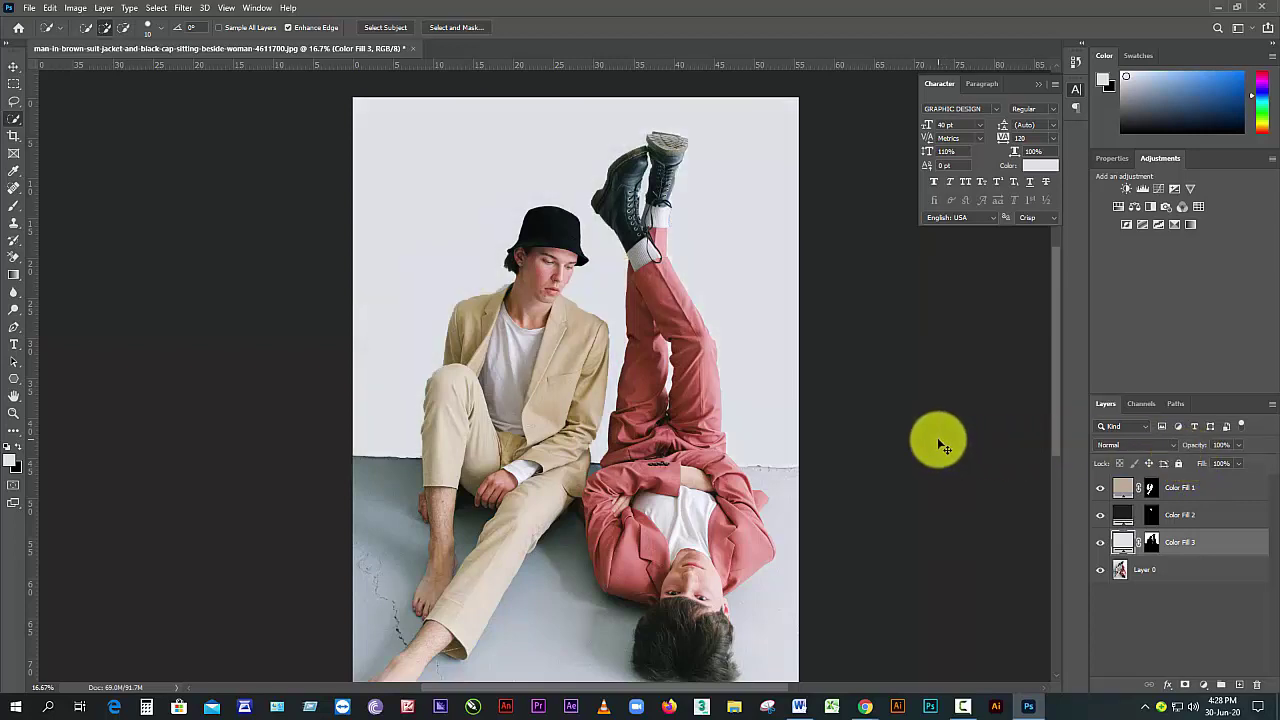
key(ctrl+z)
key(ctrl+z)
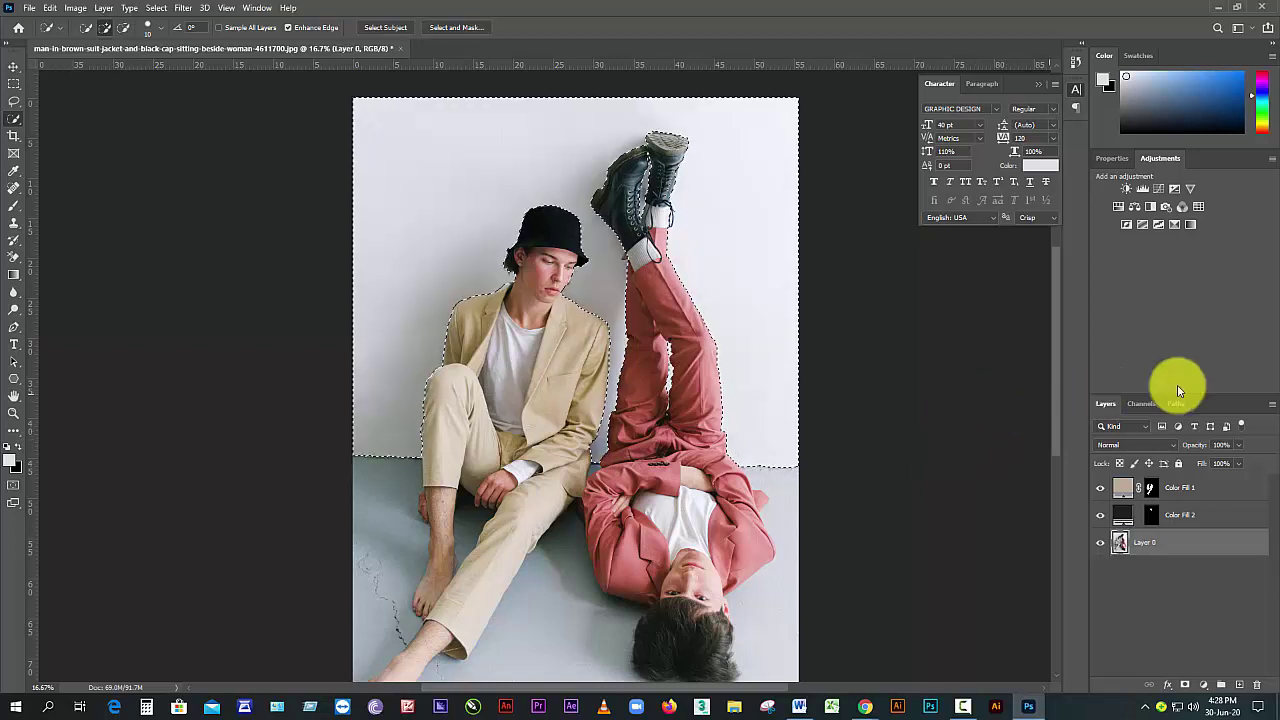
- Set the foreground colour to #80919b, sampled from the darker grey-blue floor beside the seated man's bare leg
click(11, 459)
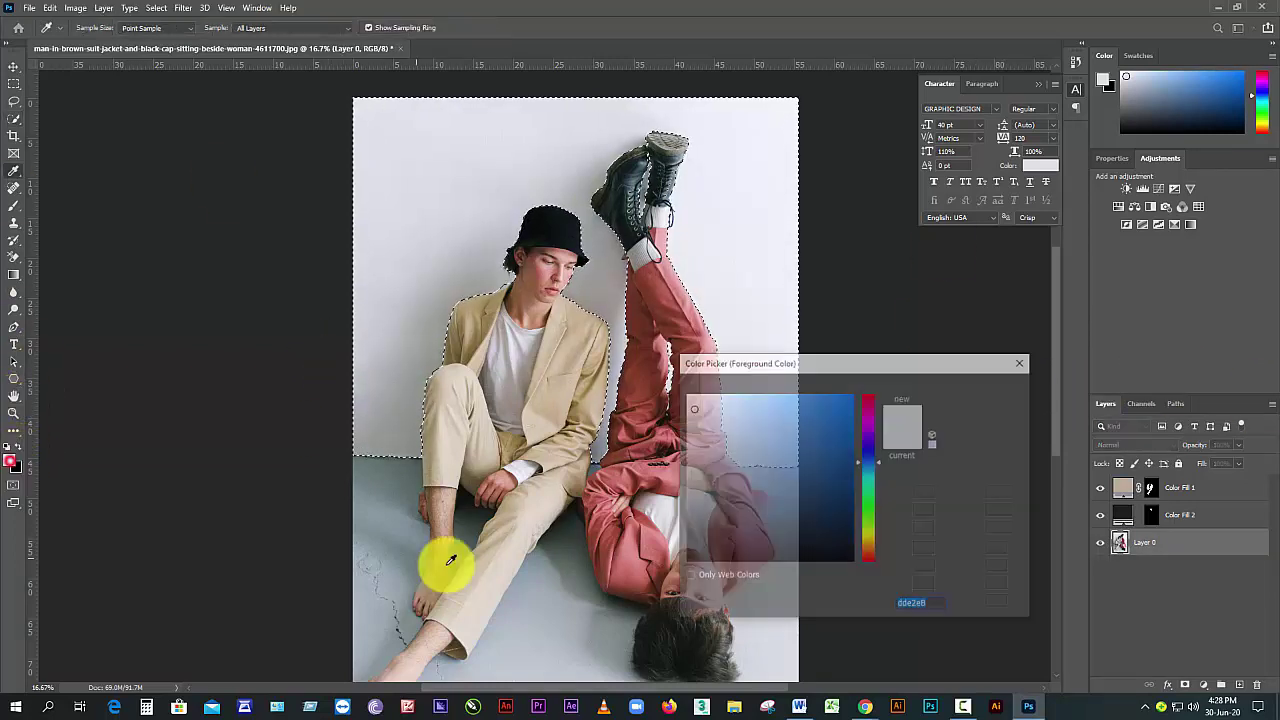
click(400, 520)
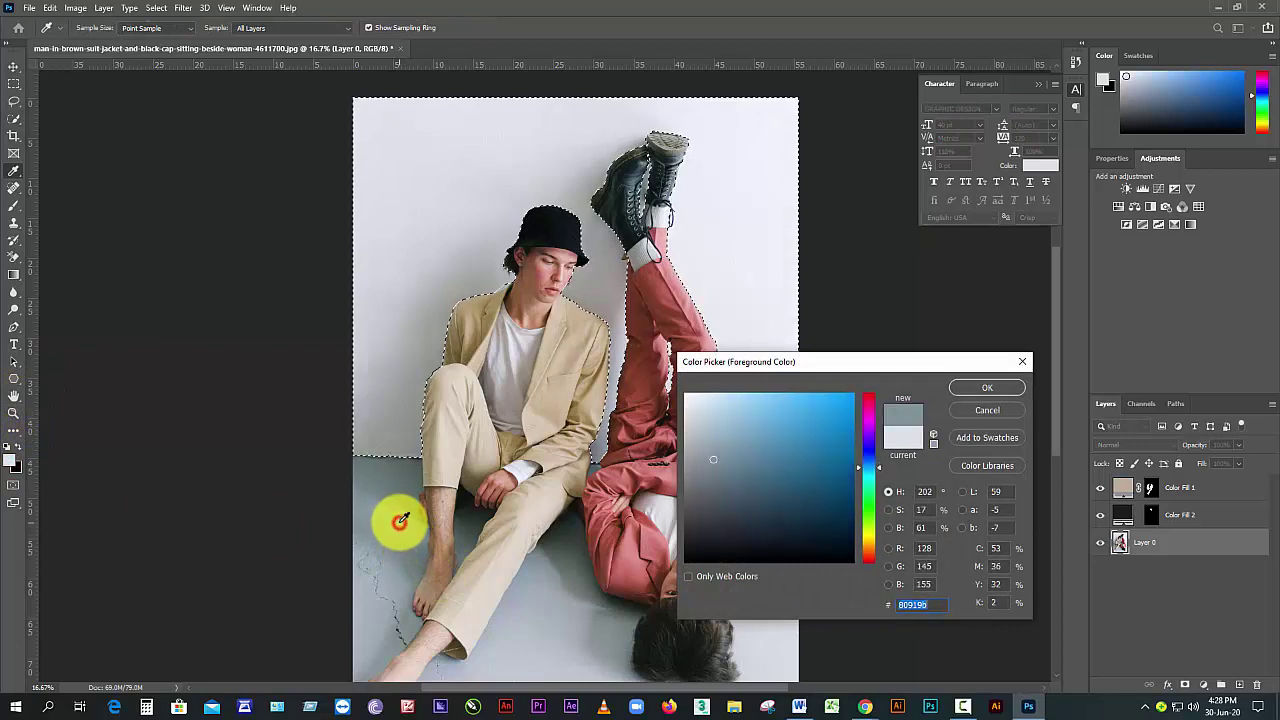
click(987, 387)
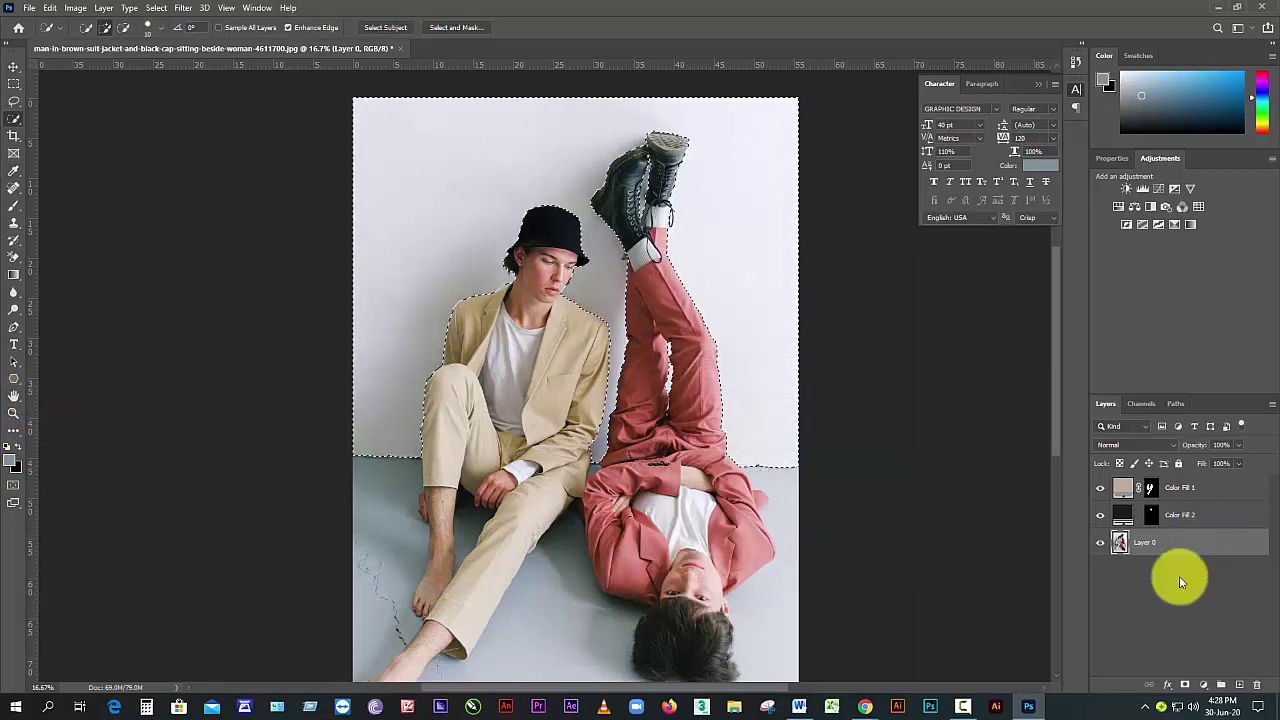
- Add a Solid Color fill layer in #80919b over the selected wall and set its blend mode to Multiply
click(1204, 687)
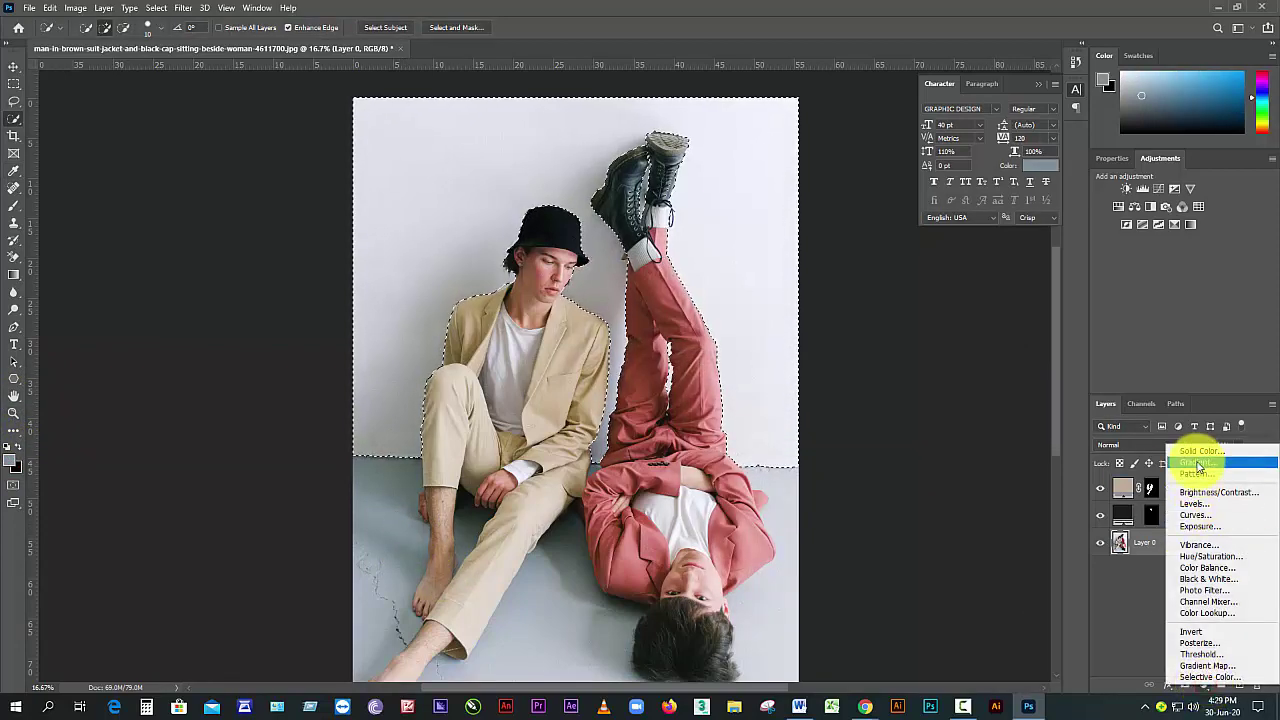
click(1198, 452)
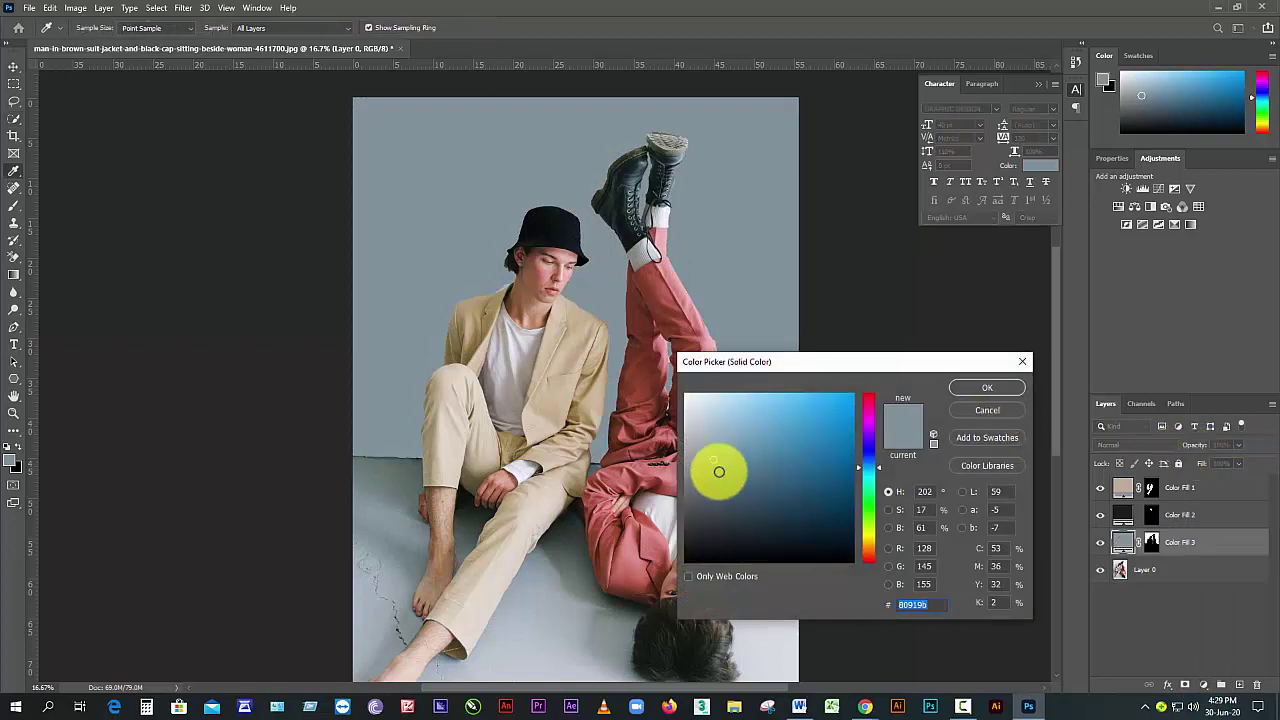
click(980, 387)
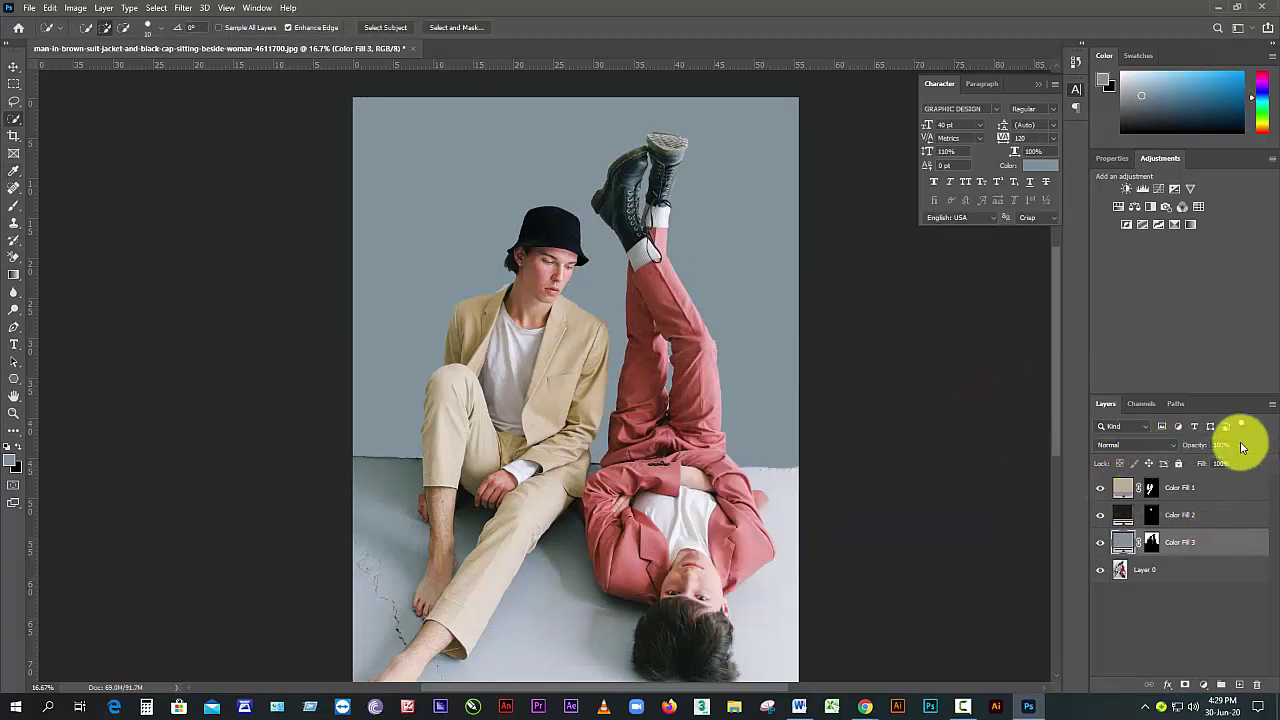
click(1144, 446)
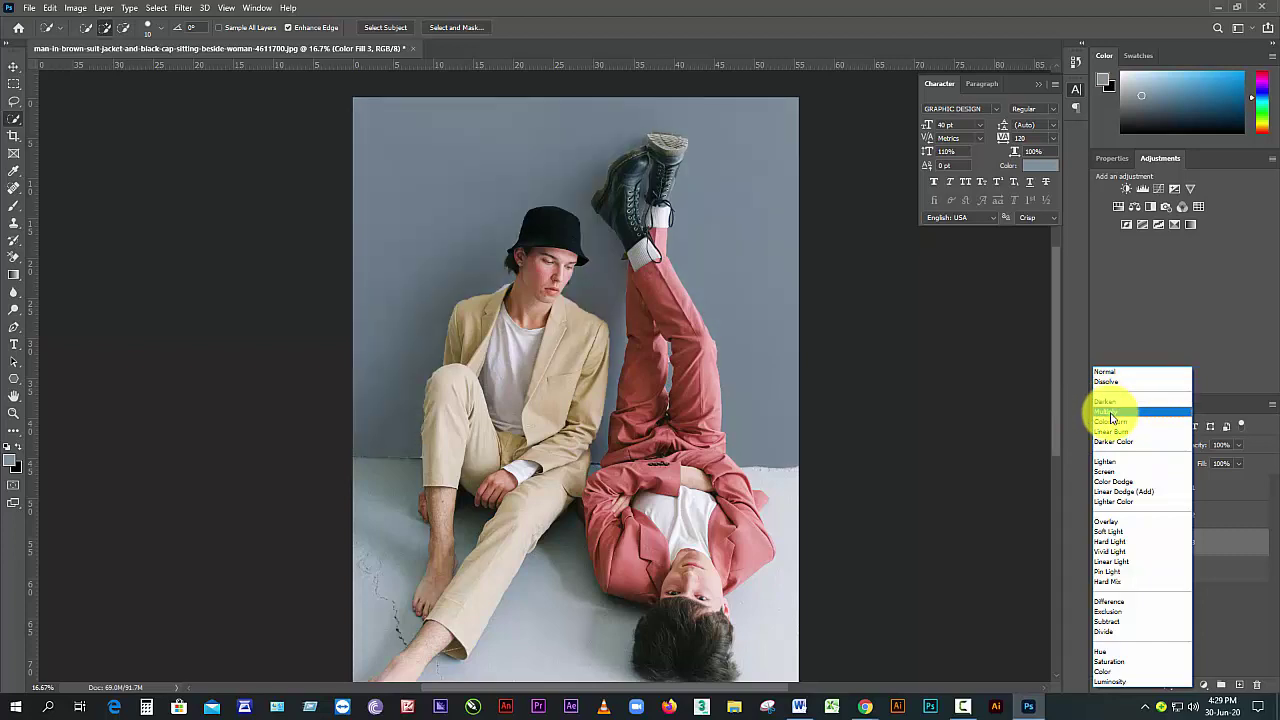
click(1110, 412)
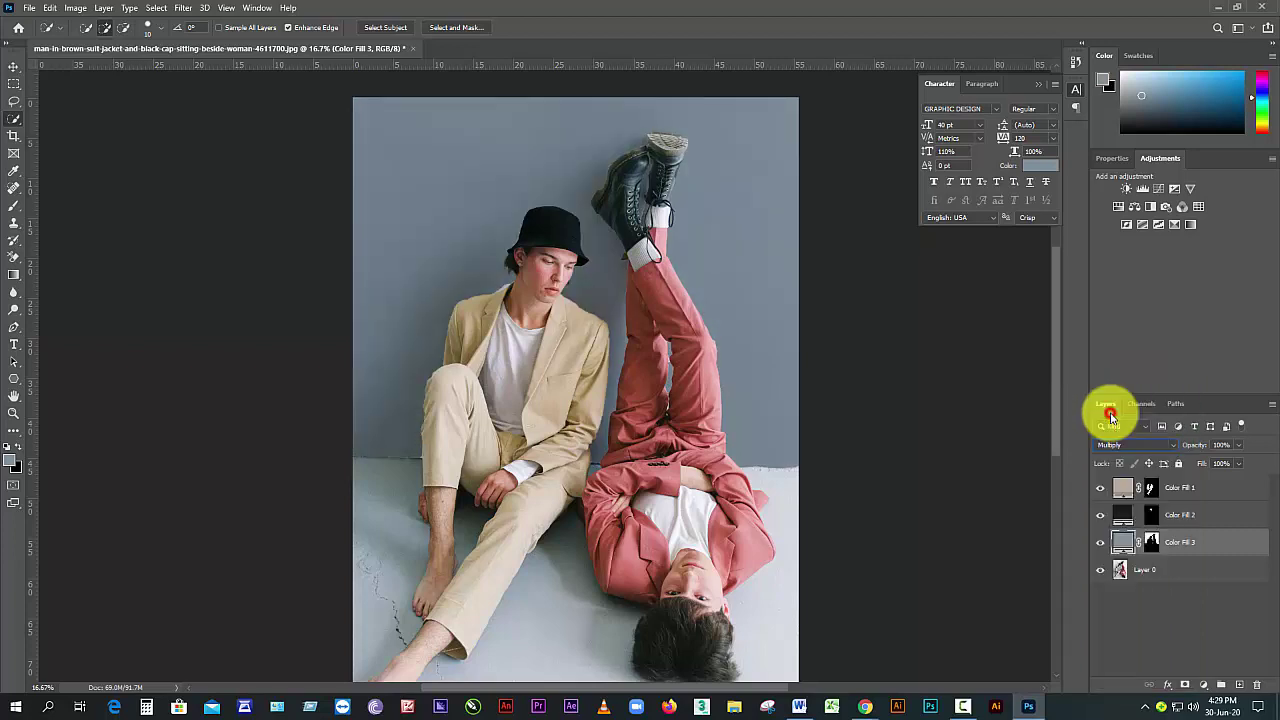
- Lower the wall fill layer's opacity to 68% and compare the photo with the layer hidden and shown
click(1240, 445)
drag(1237, 459, 1218, 468)
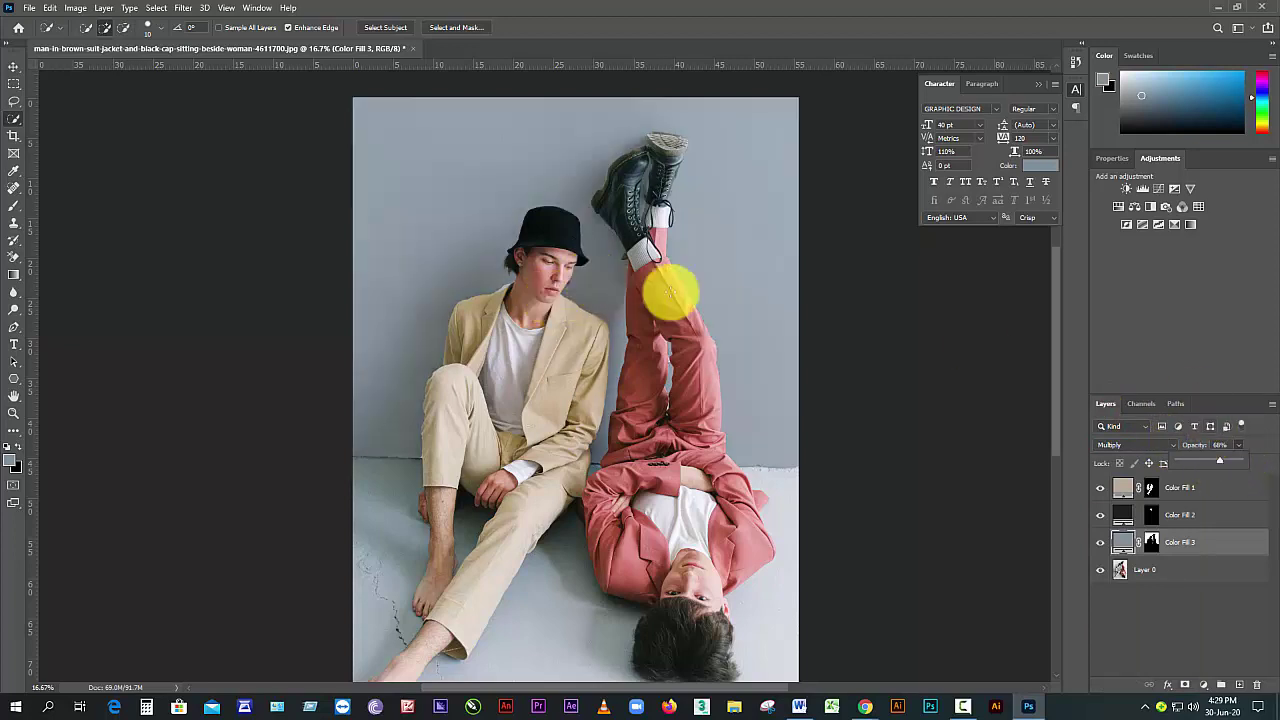
click(14, 66)
click(14, 66)
scroll(532, 409, down, 1)
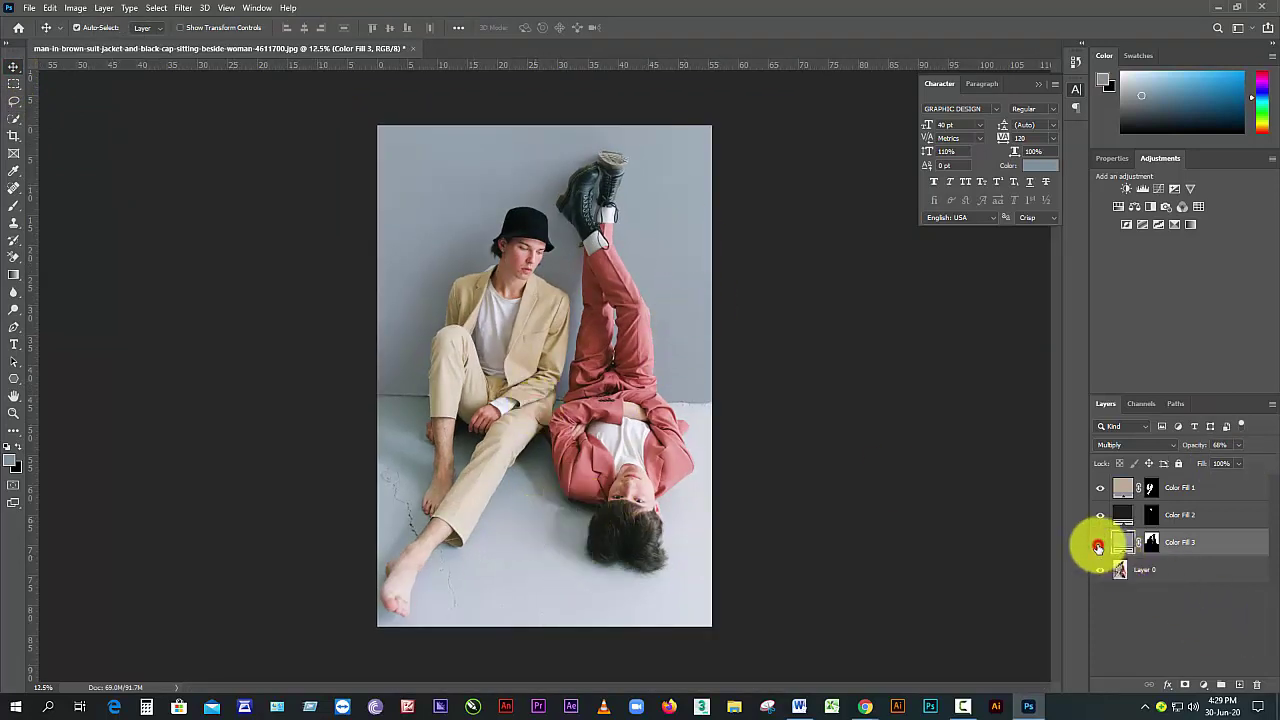
click(1098, 546)
click(1097, 547)
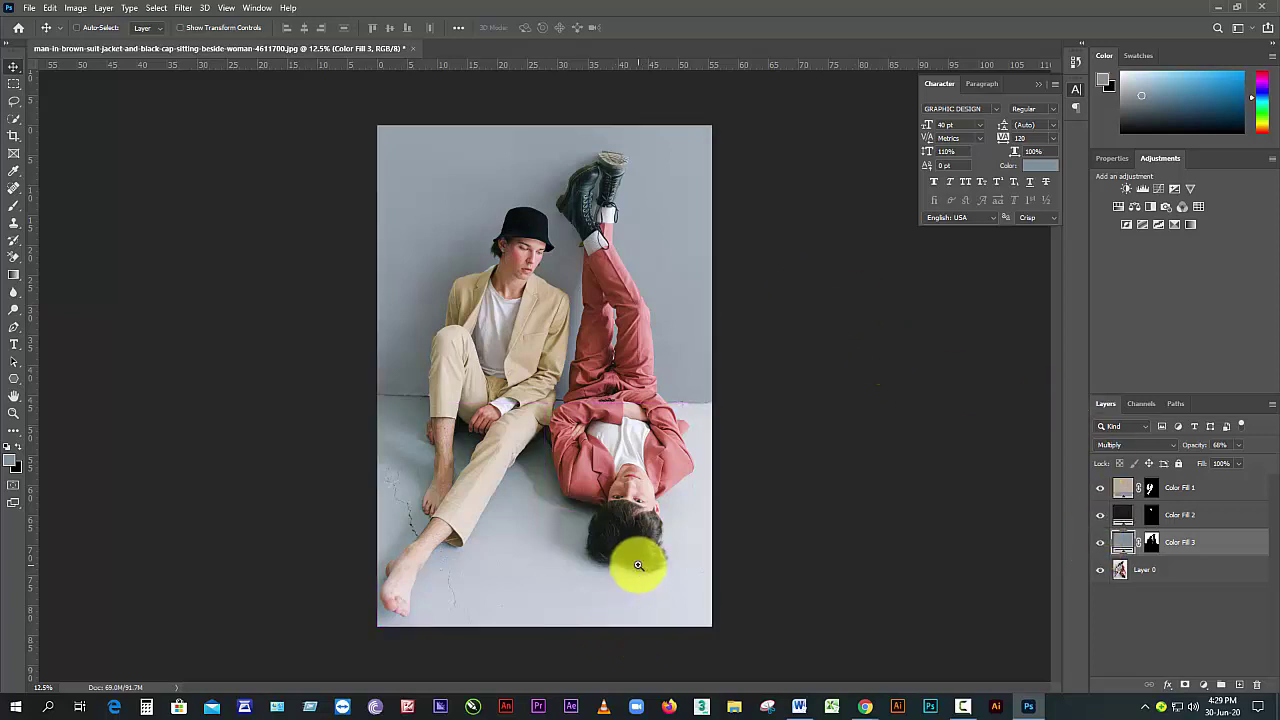
- Select the lying figure's hair on Layer 0 with the Quick Selection tool, keeping the forehead out of the selection
scroll(637, 565, up, 2)
scroll(637, 565, up, 2)
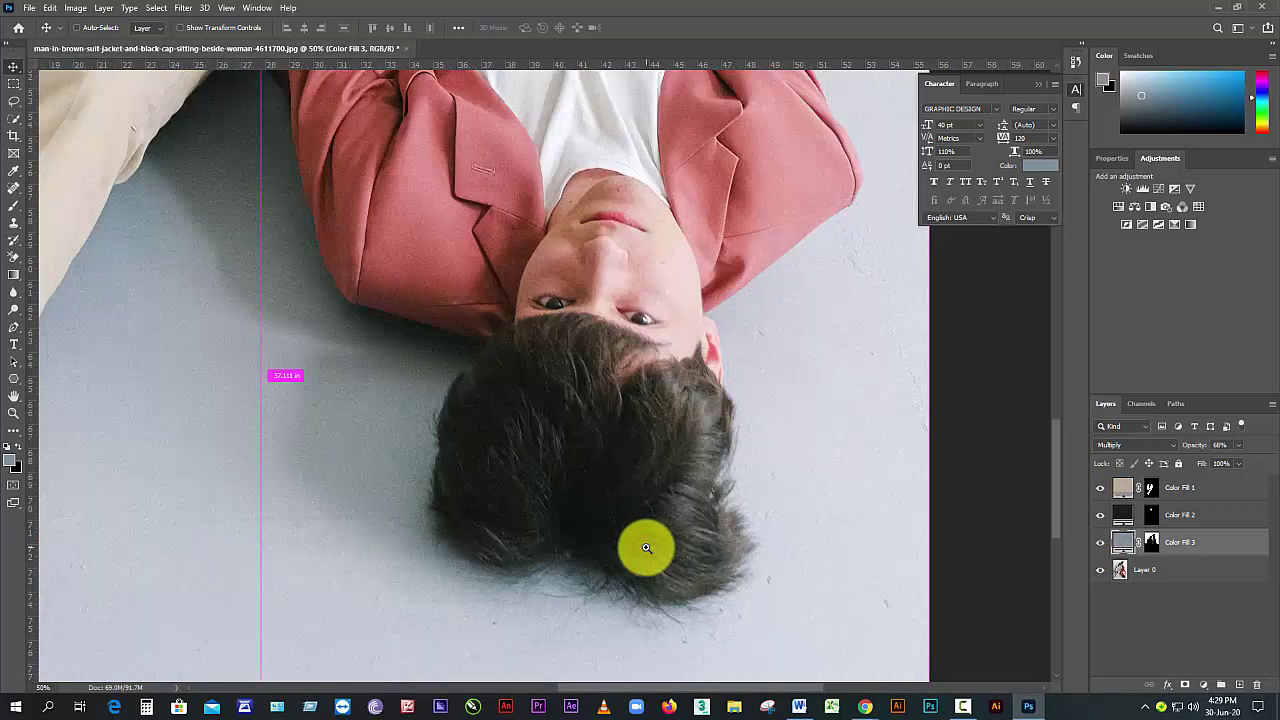
click(1150, 569)
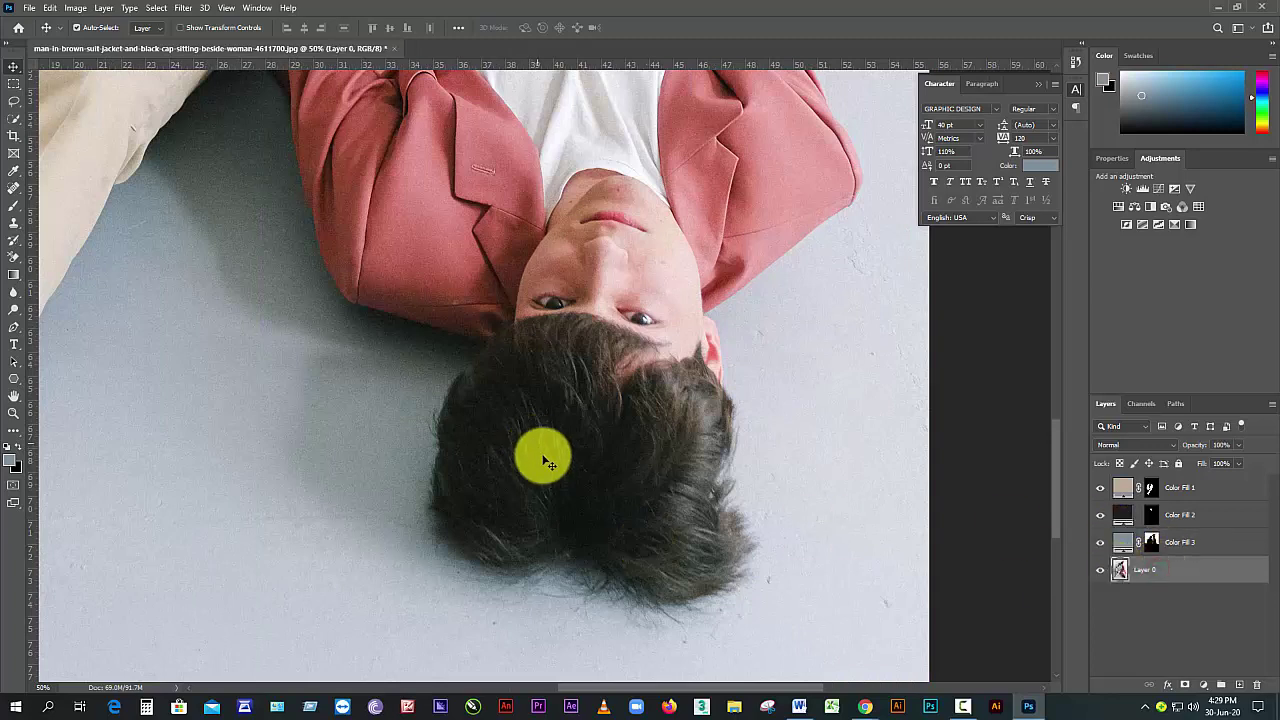
click(15, 119)
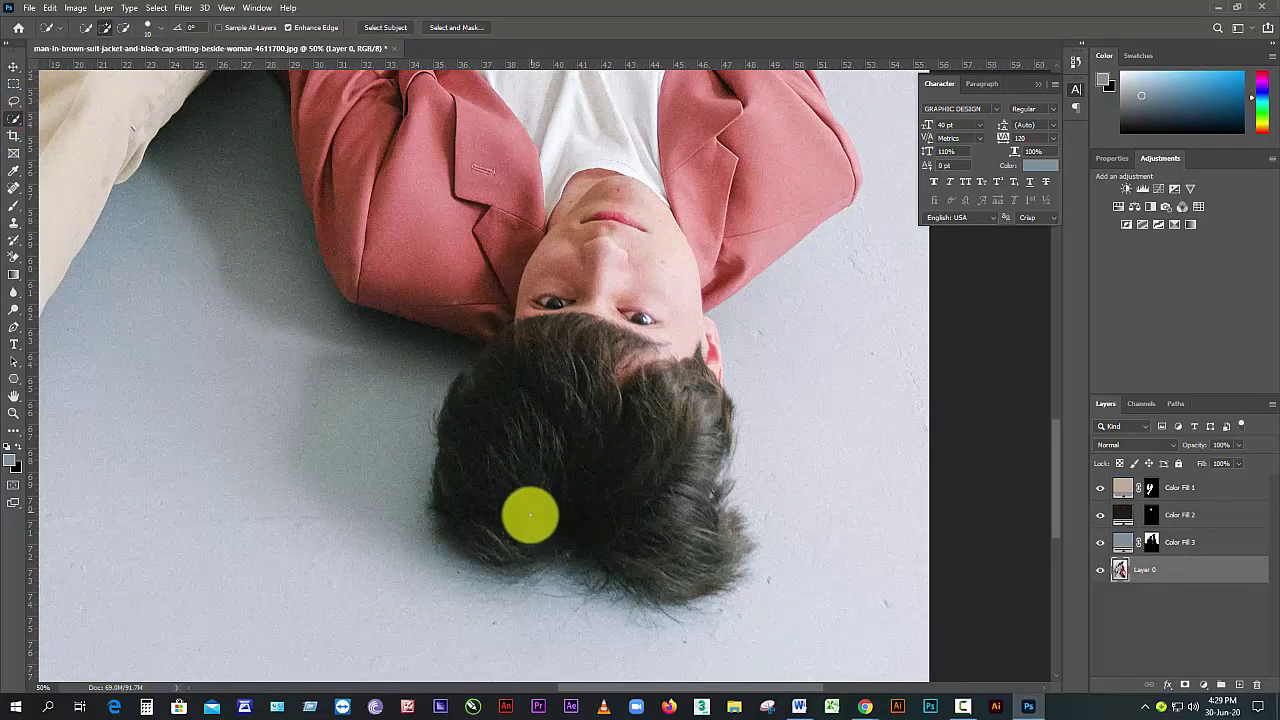
key(bracketright)
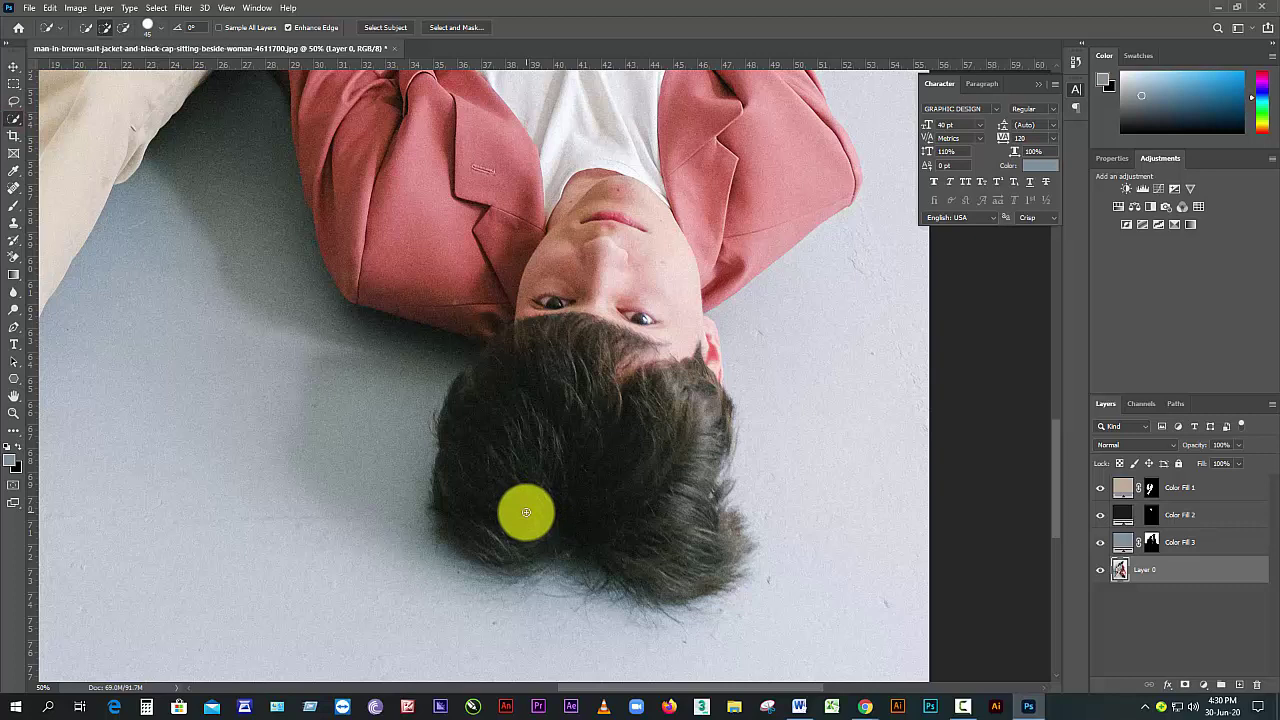
mouse_move(526, 512)
mouse_down()
mouse_move(475, 509)
mouse_move(485, 450)
mouse_move(501, 435)
mouse_move(549, 437)
mouse_up()
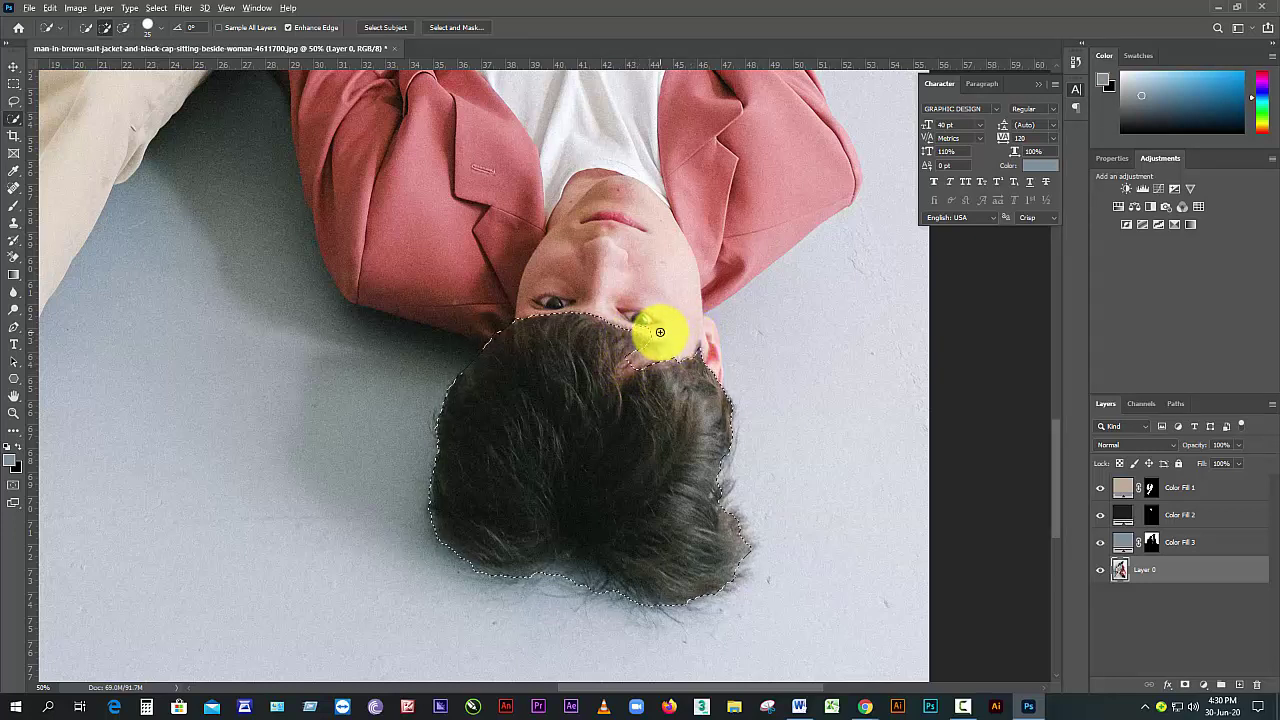
alt+click(659, 331)
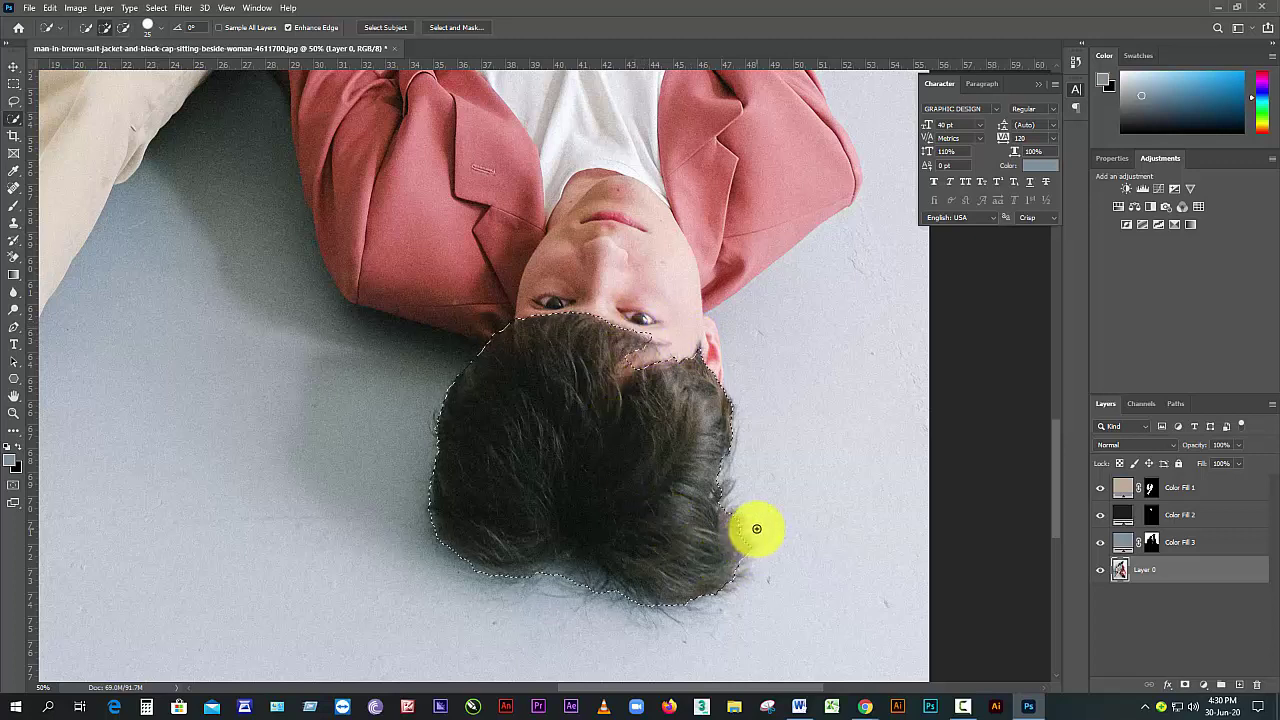
click(720, 514)
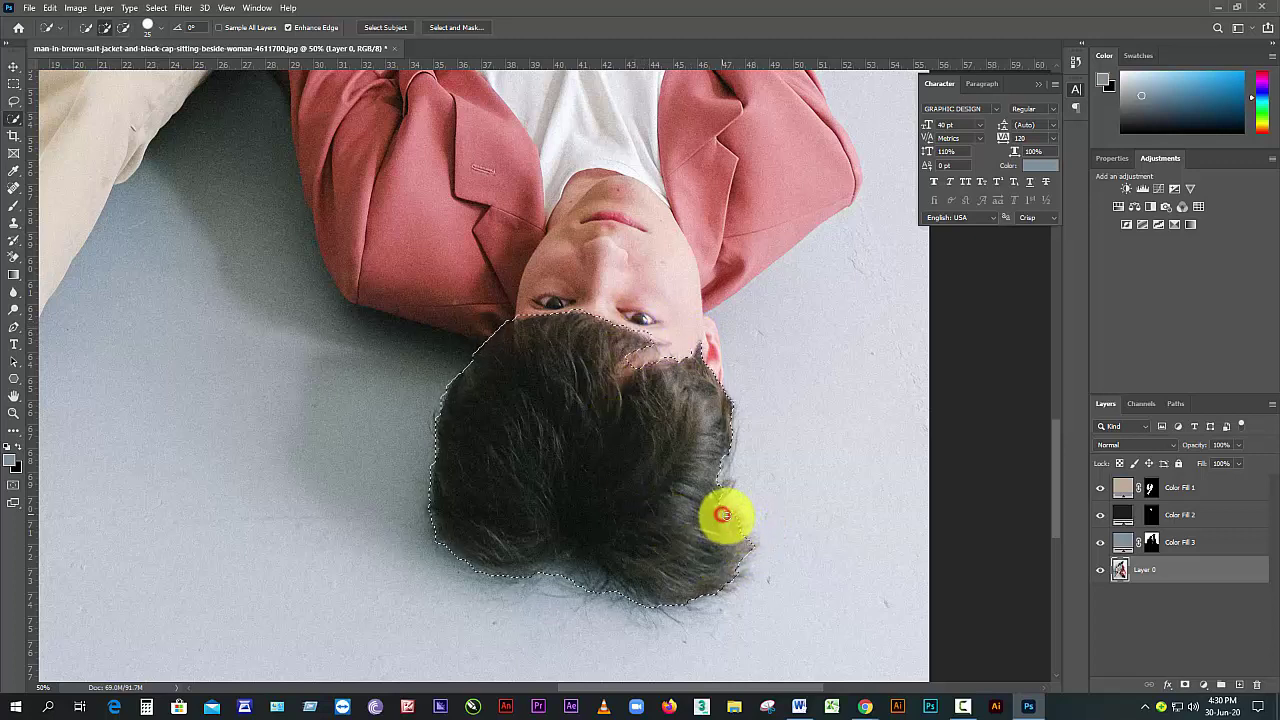
mouse_move(745, 546)
mouse_down()
mouse_move(709, 583)
mouse_move(644, 566)
mouse_up()
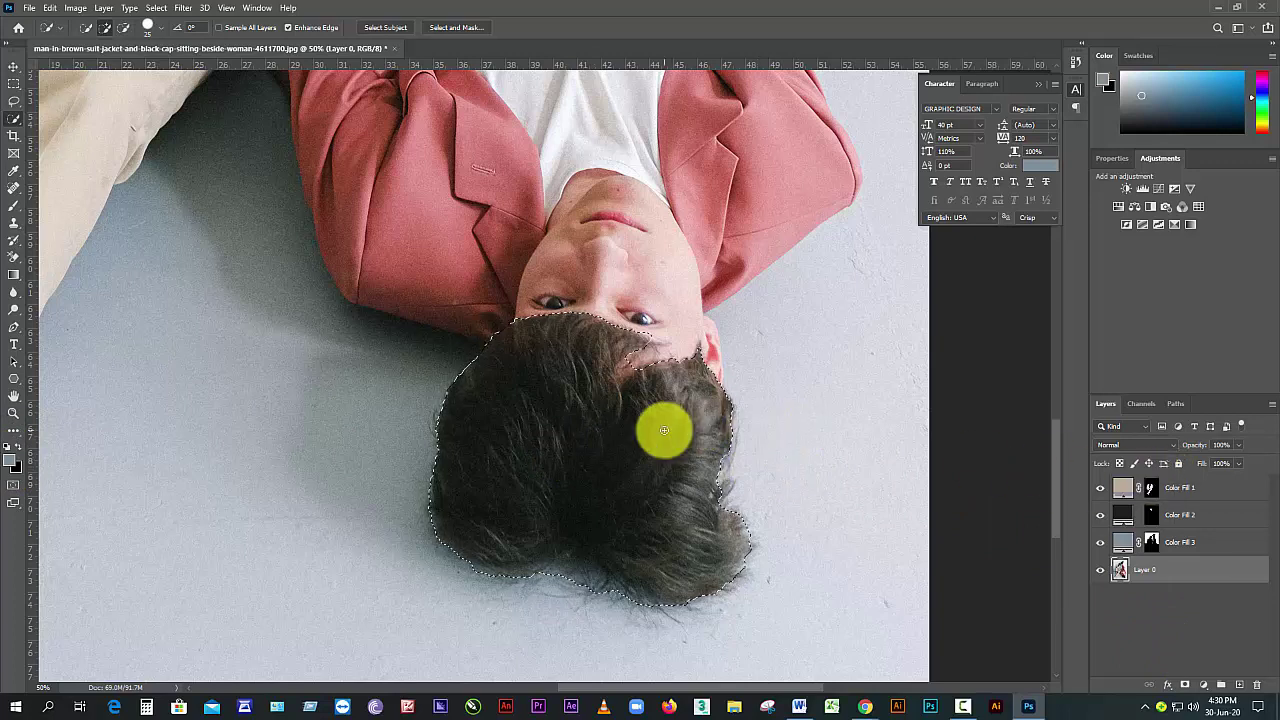
- Set the foreground colour to #232822, sampled from the lying figure's dark hair
click(12, 459)
click(693, 556)
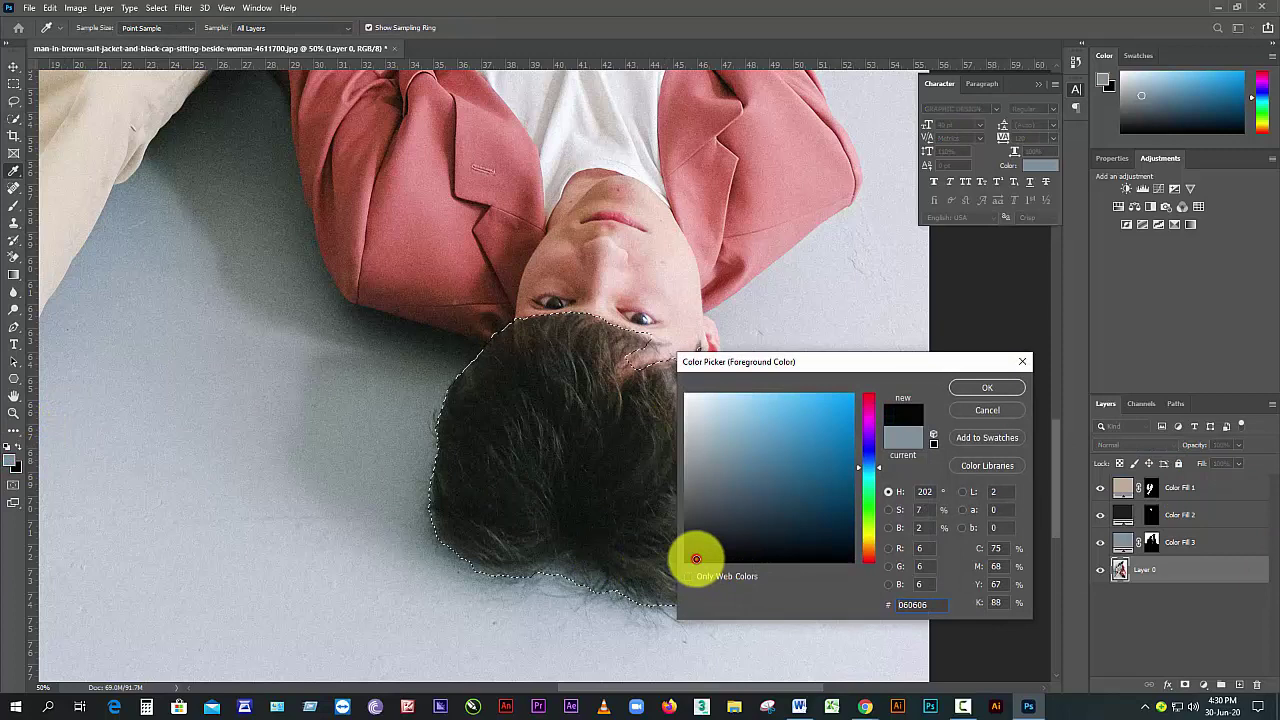
click(547, 457)
click(1010, 387)
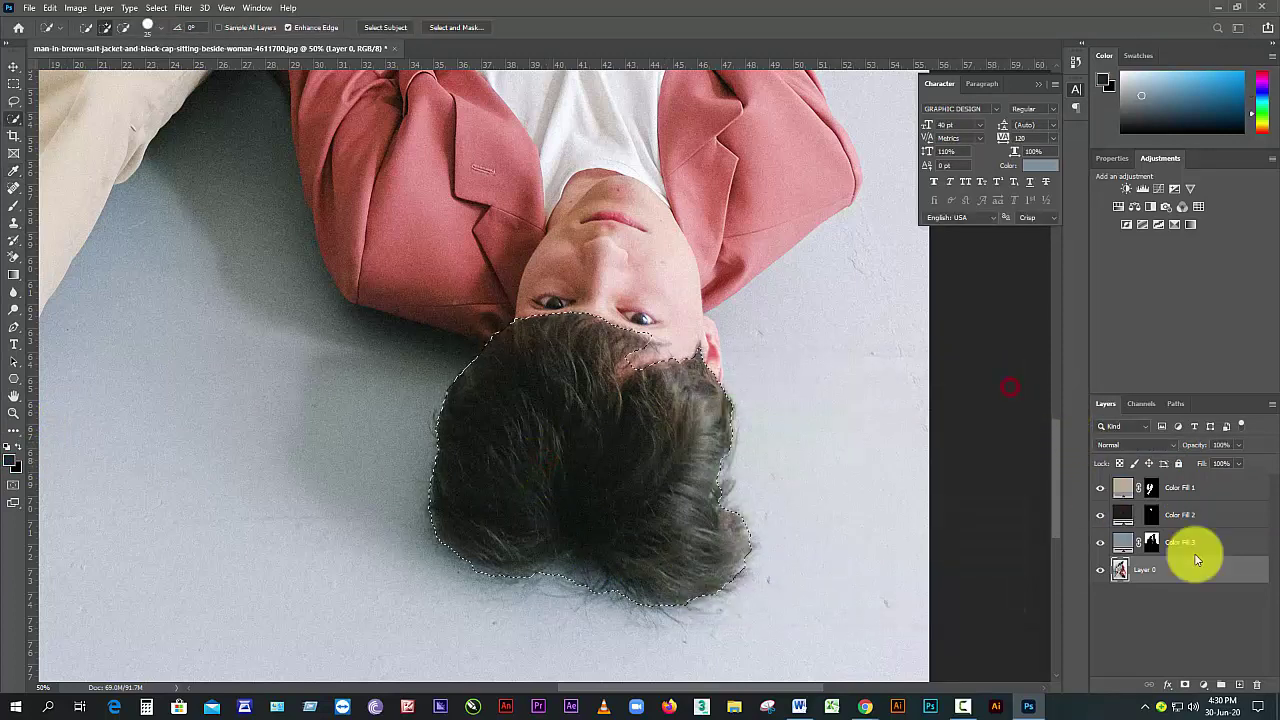
- Add a Solid Color fill layer in #232822 over the selected hair and set its blend mode to Soft Light
click(1208, 682)
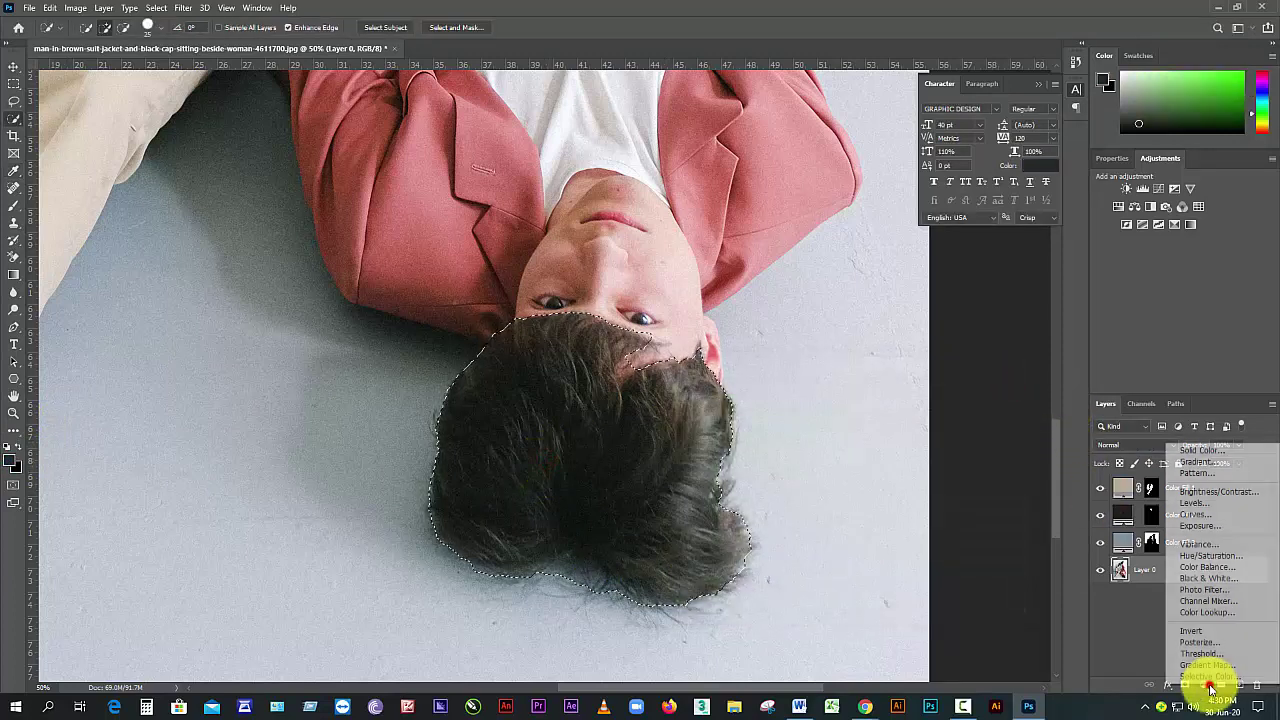
click(1196, 450)
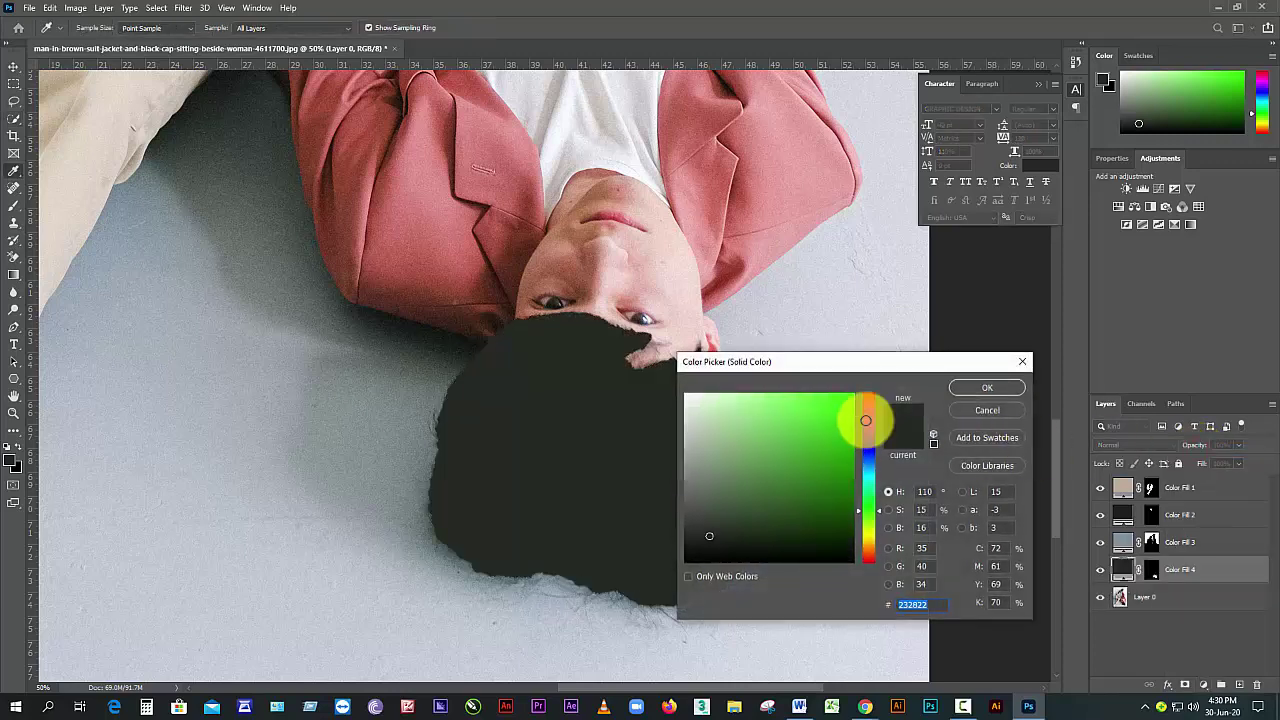
click(979, 387)
click(1168, 444)
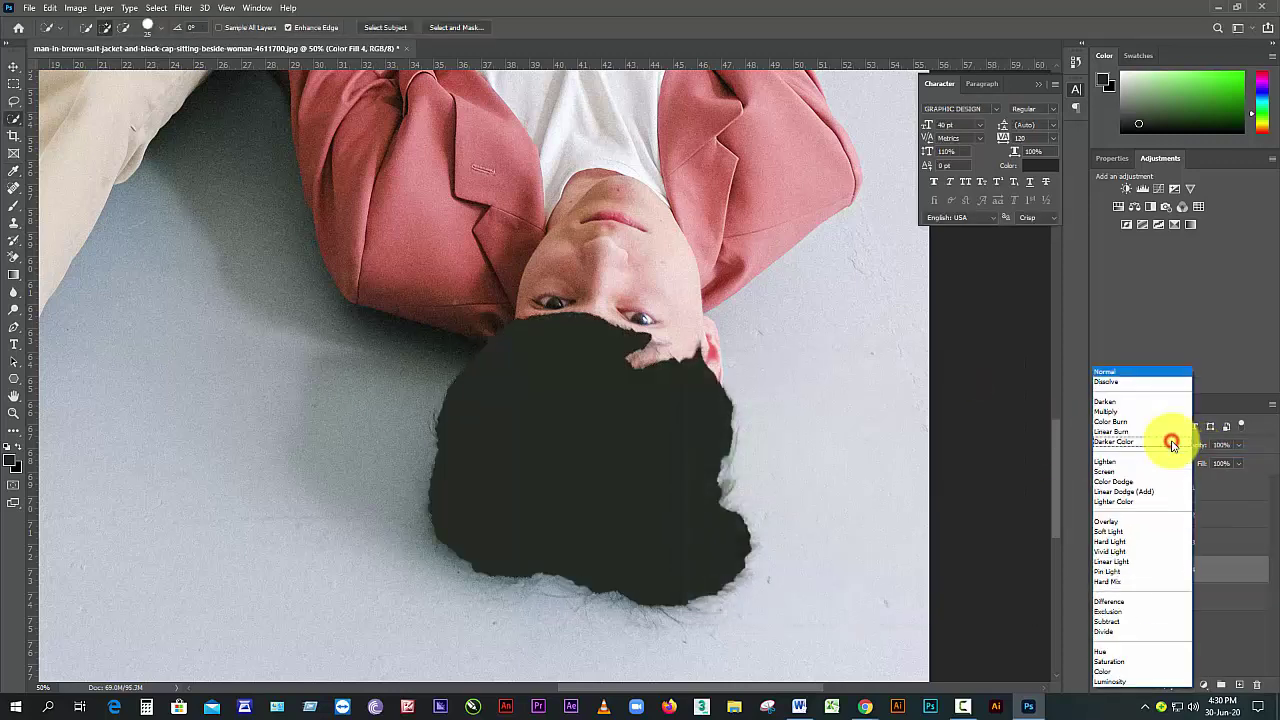
click(1112, 531)
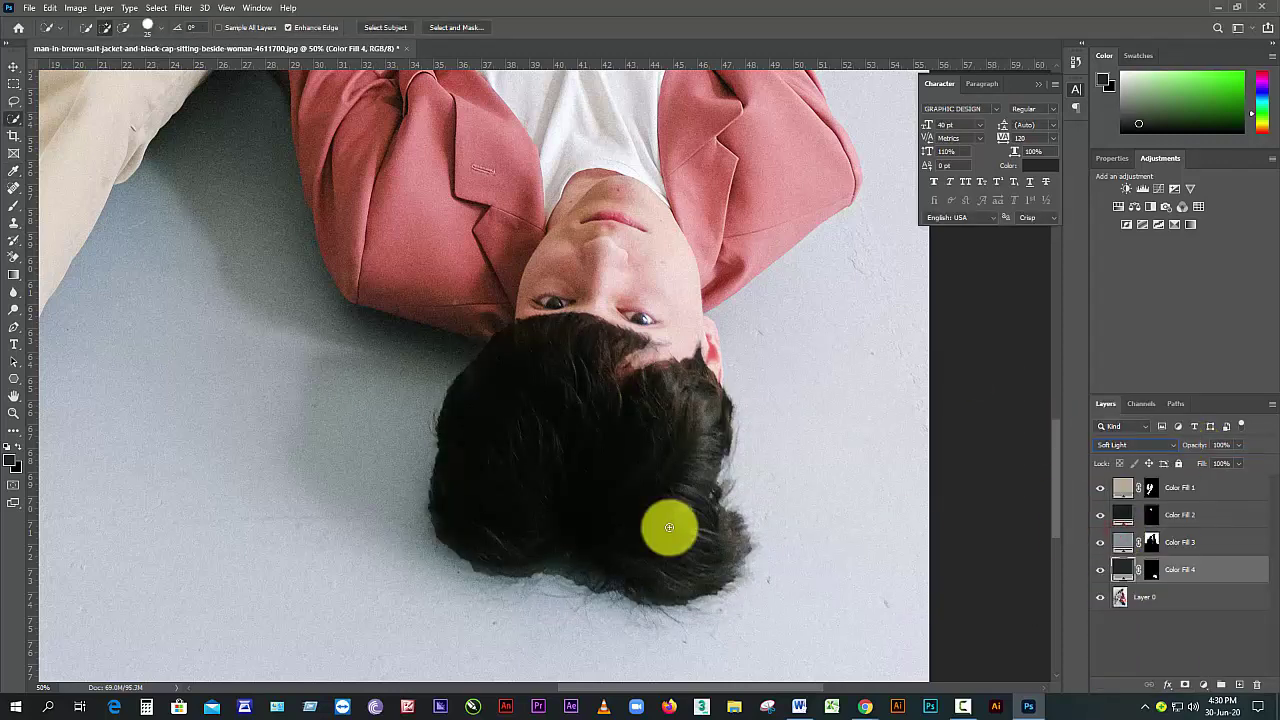
- Try an opacity of 57% on the hair's fill layer and compare the hair with the layer hidden and shown
drag(1236, 447, 1214, 465)
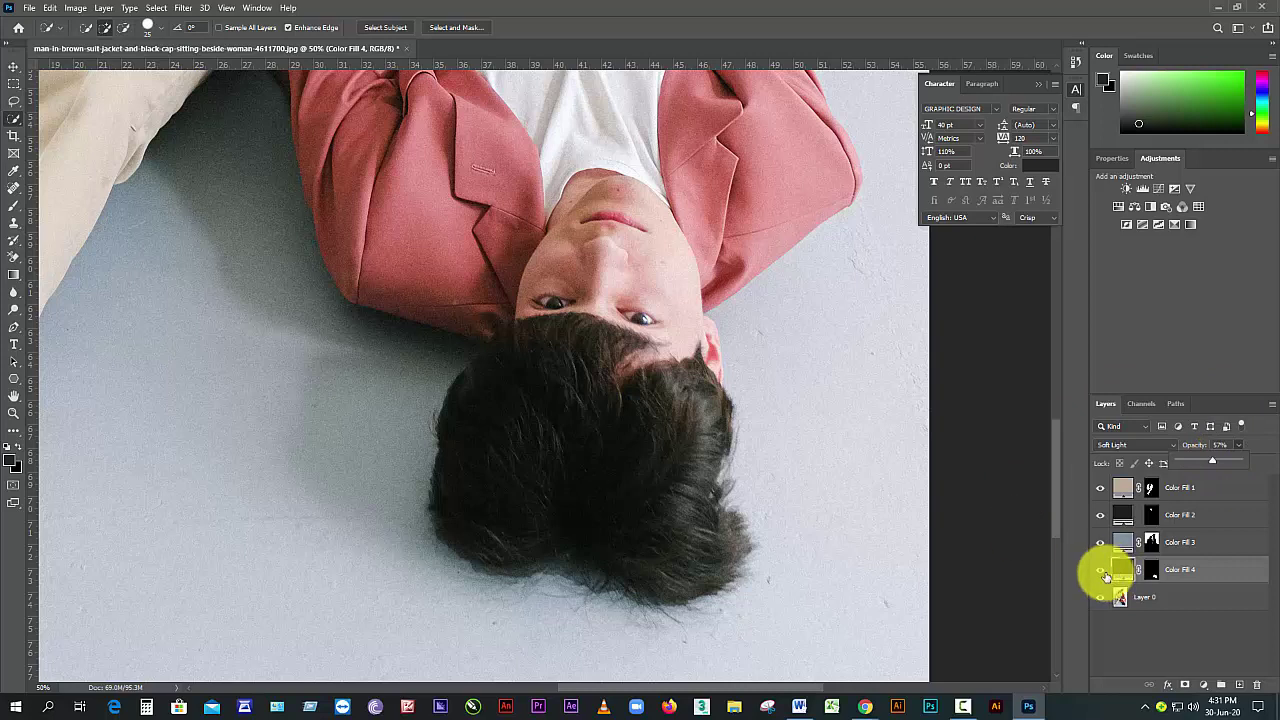
click(1101, 570)
click(1101, 570)
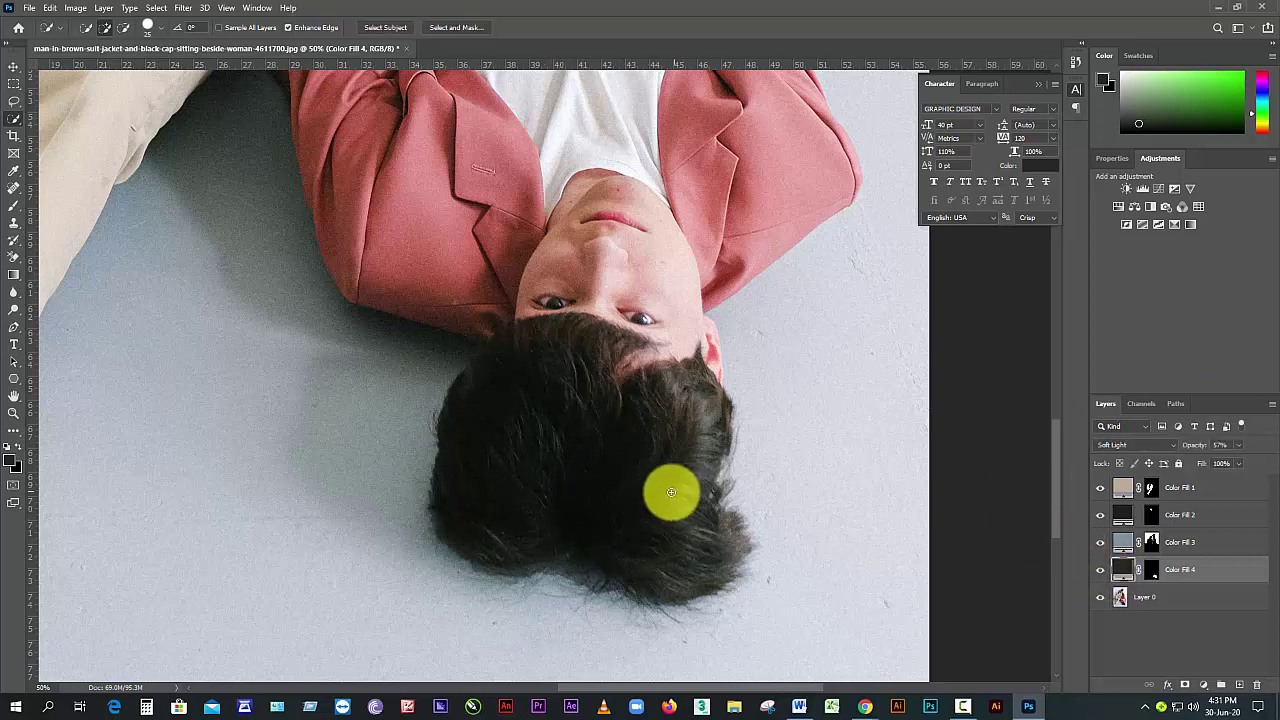
click(1257, 685)
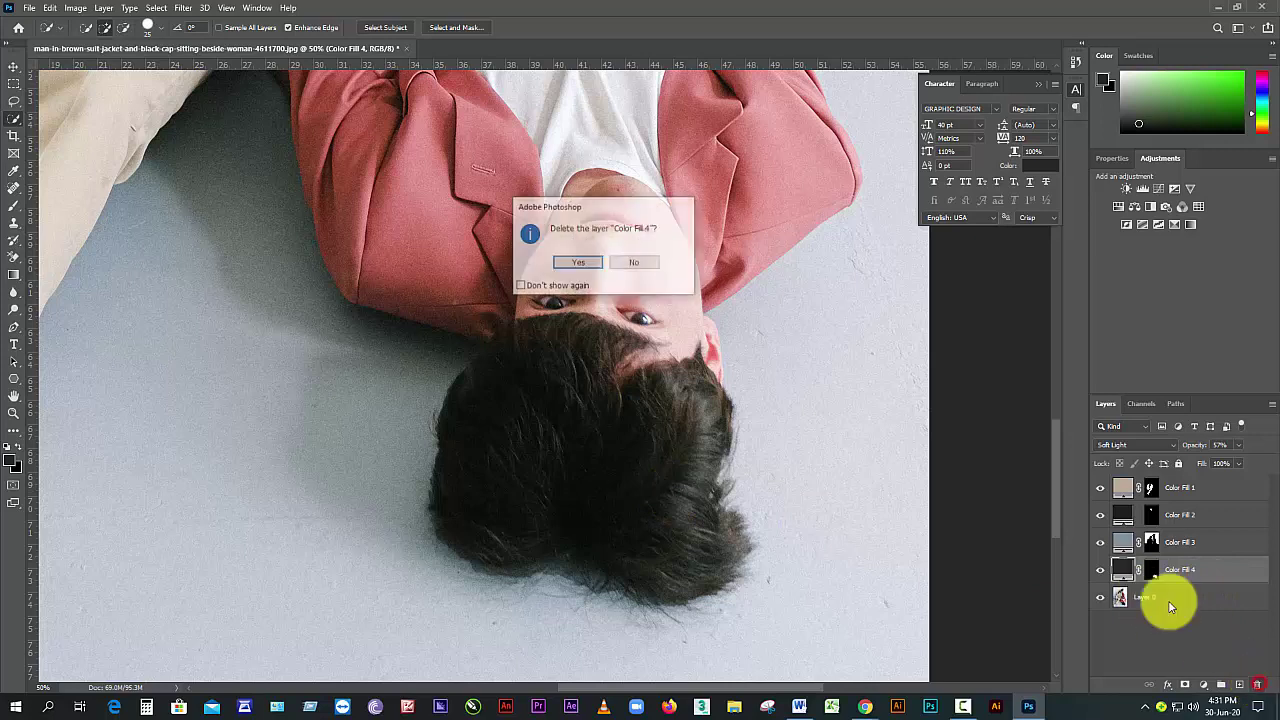
click(637, 263)
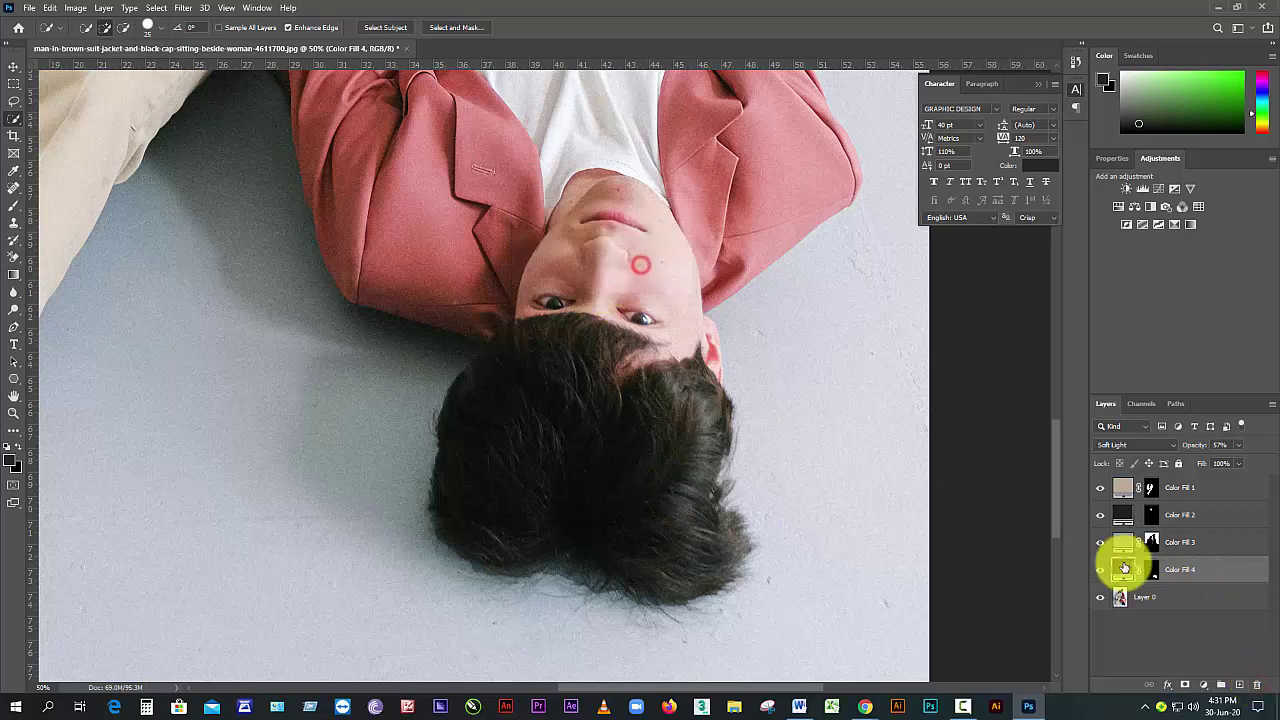
- Change the hair fill layer's colour to a bright red, about #e63613
double_click(1124, 567)
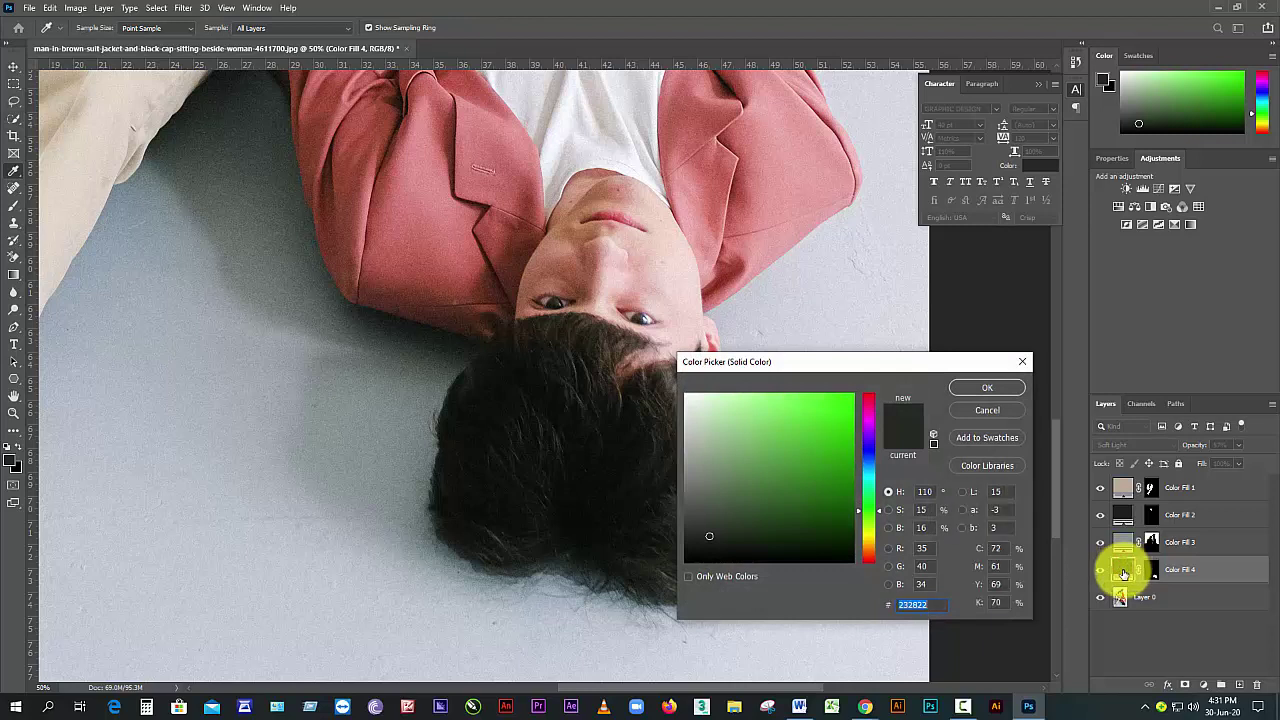
click(868, 560)
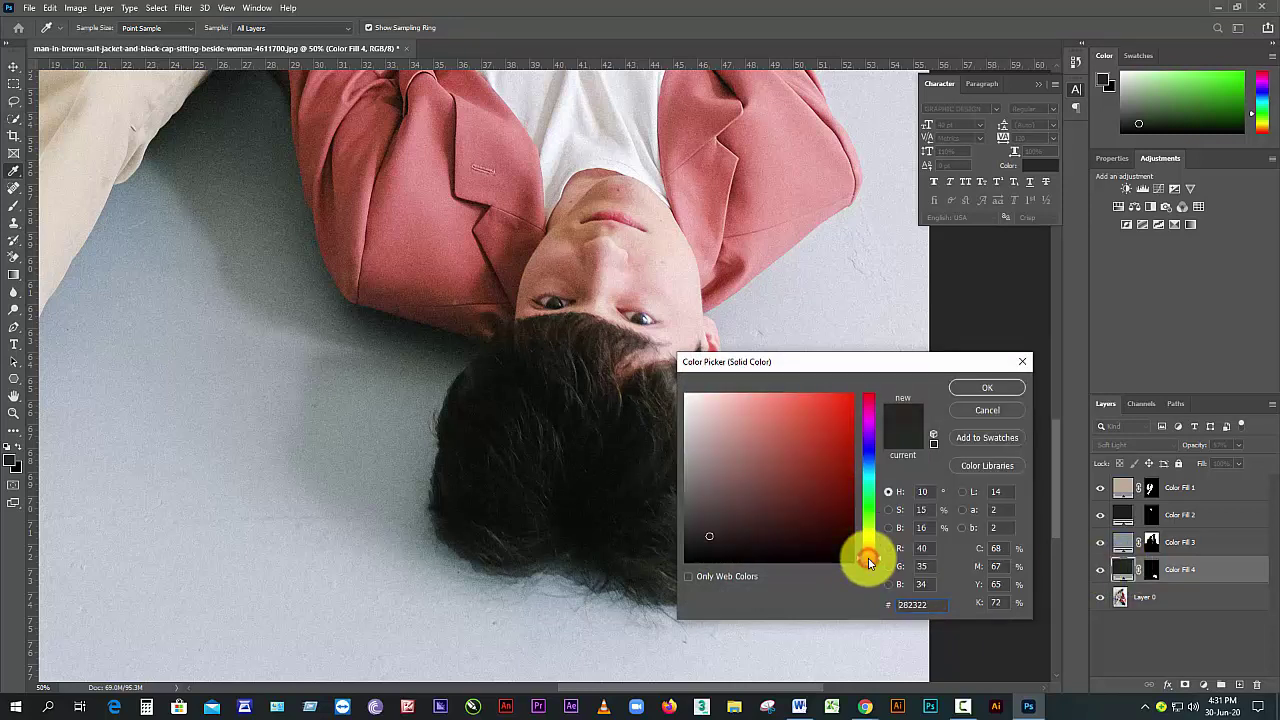
drag(837, 423, 843, 405)
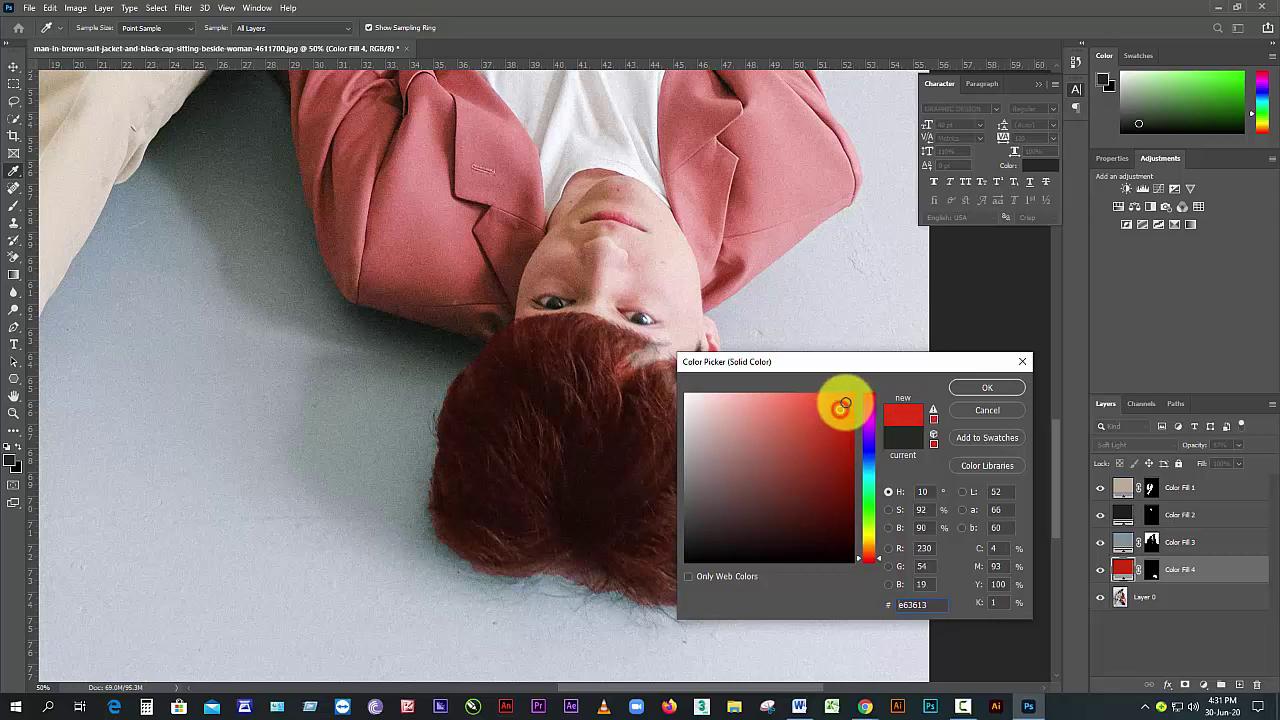
click(975, 387)
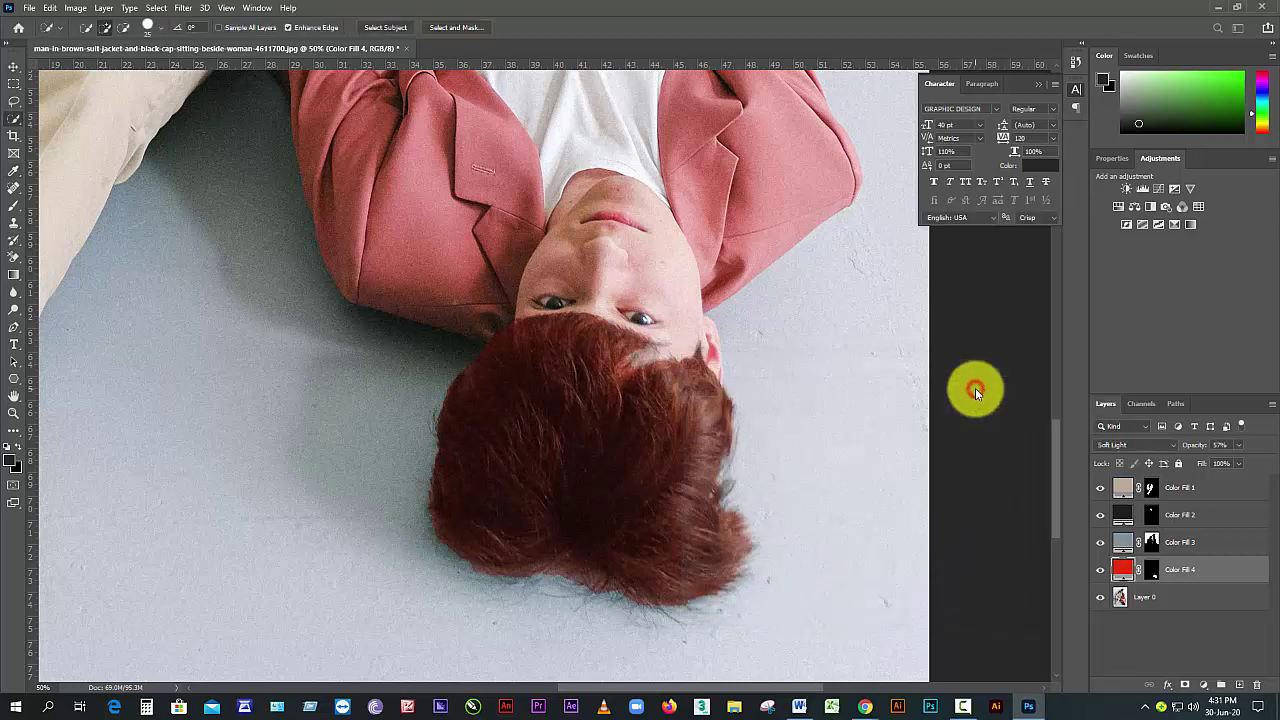
- Reduce the red hair fill layer's opacity to 20% and view the whole photo
click(1240, 445)
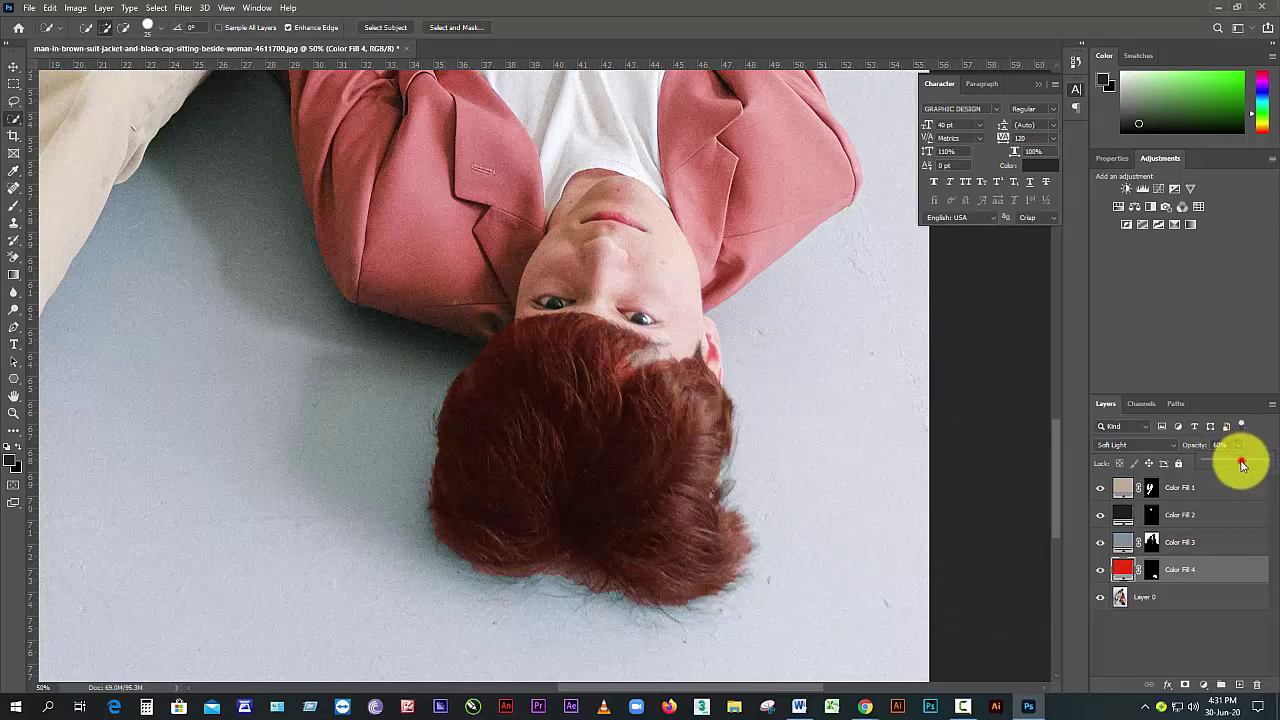
drag(1241, 465, 1226, 467)
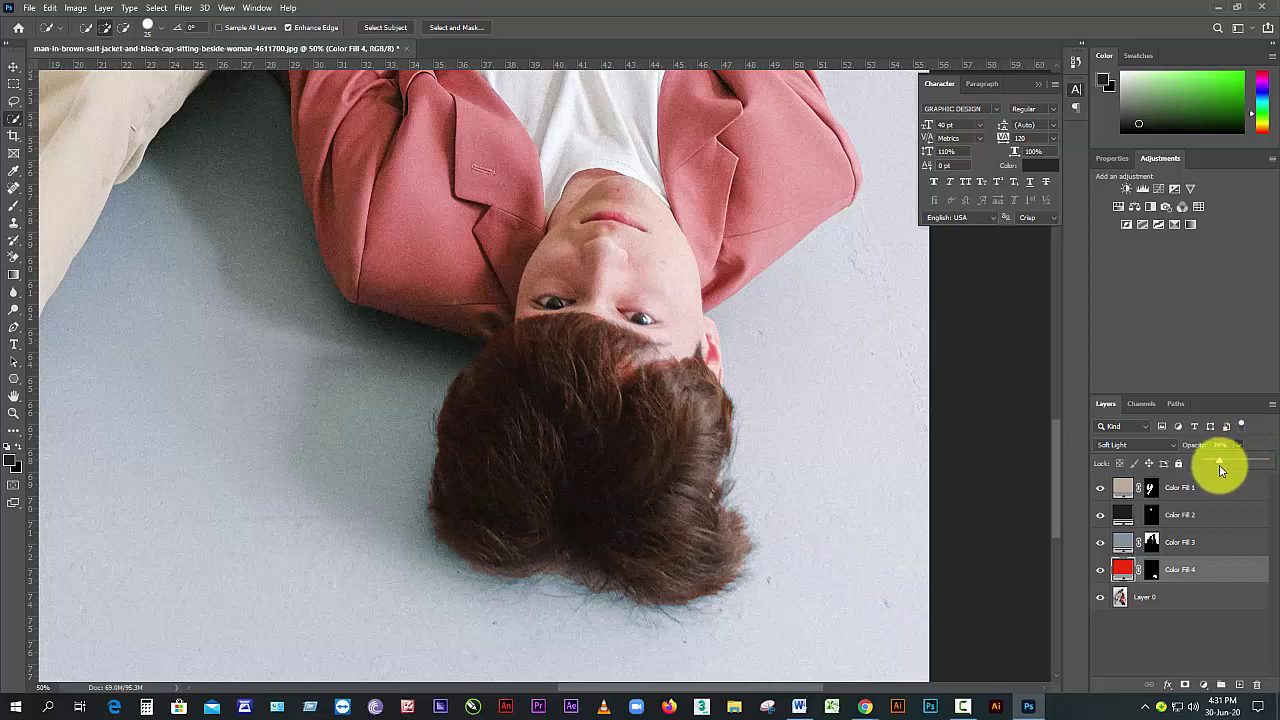
click(988, 447)
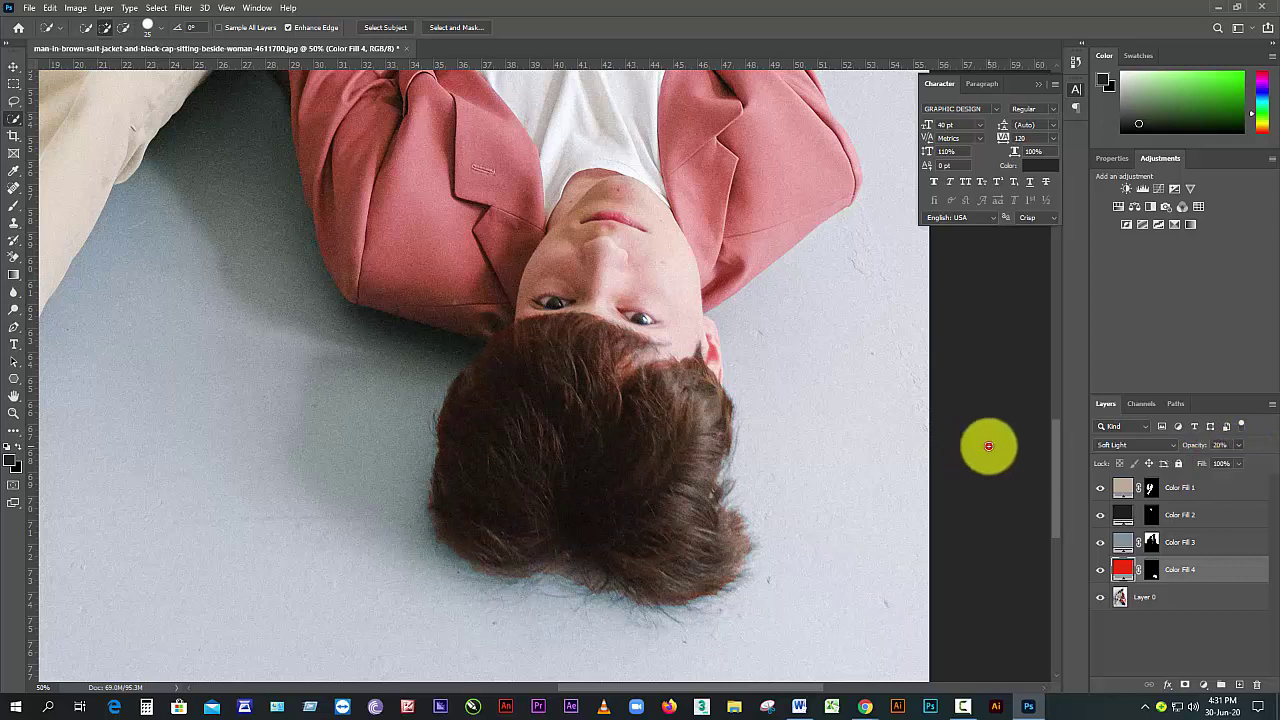
scroll(577, 451, down, 3)
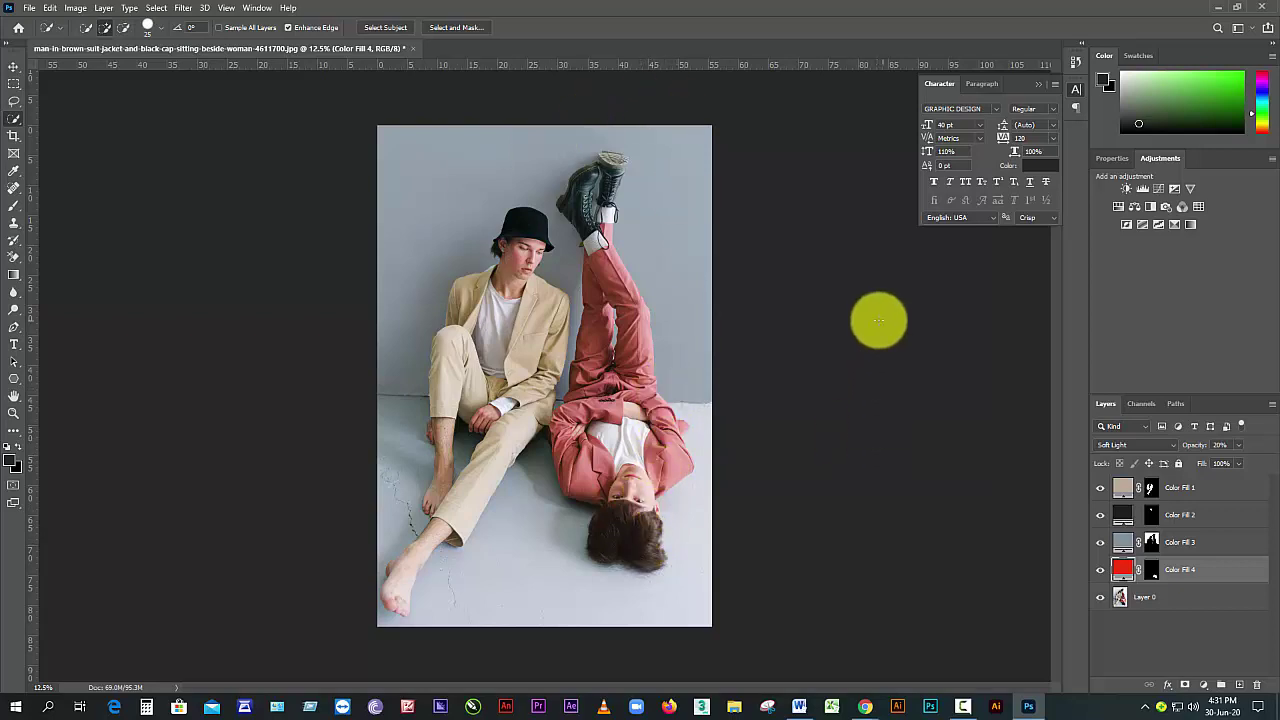
mouse_move(865, 700)
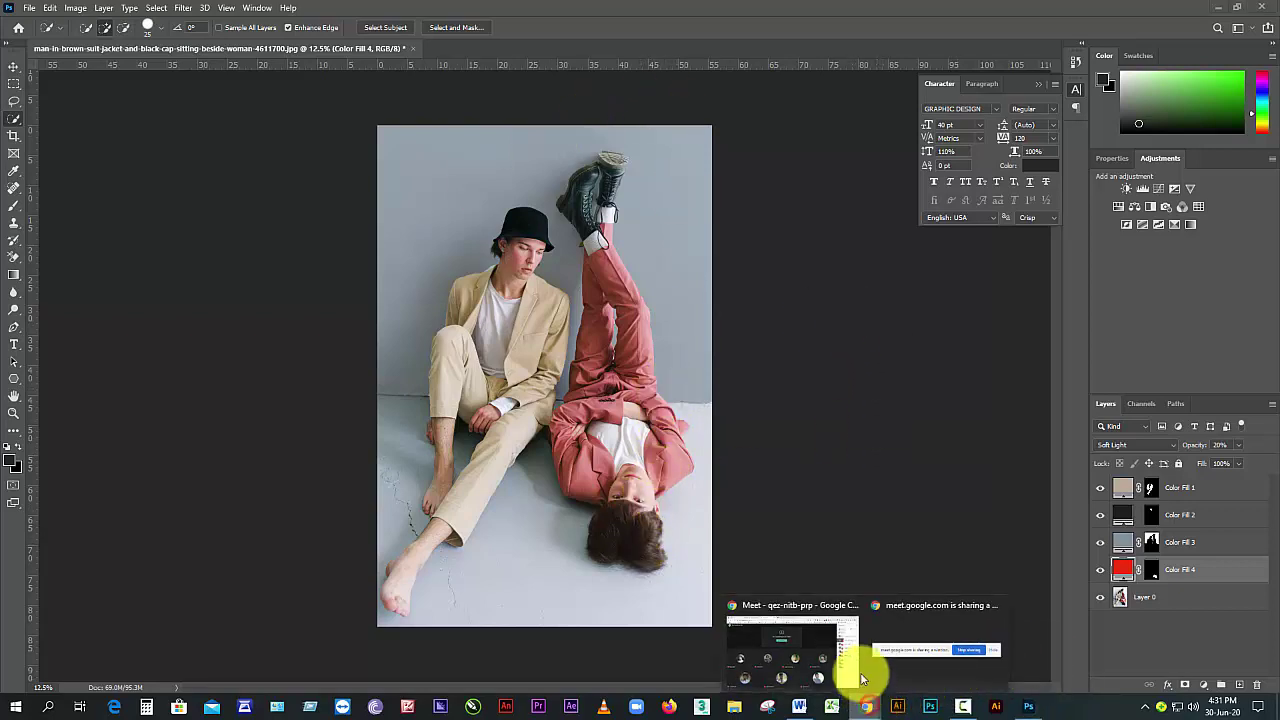
- Switch to the Google Meet call in Chrome and present the Photoshop window showing the two-person photo
click(820, 635)
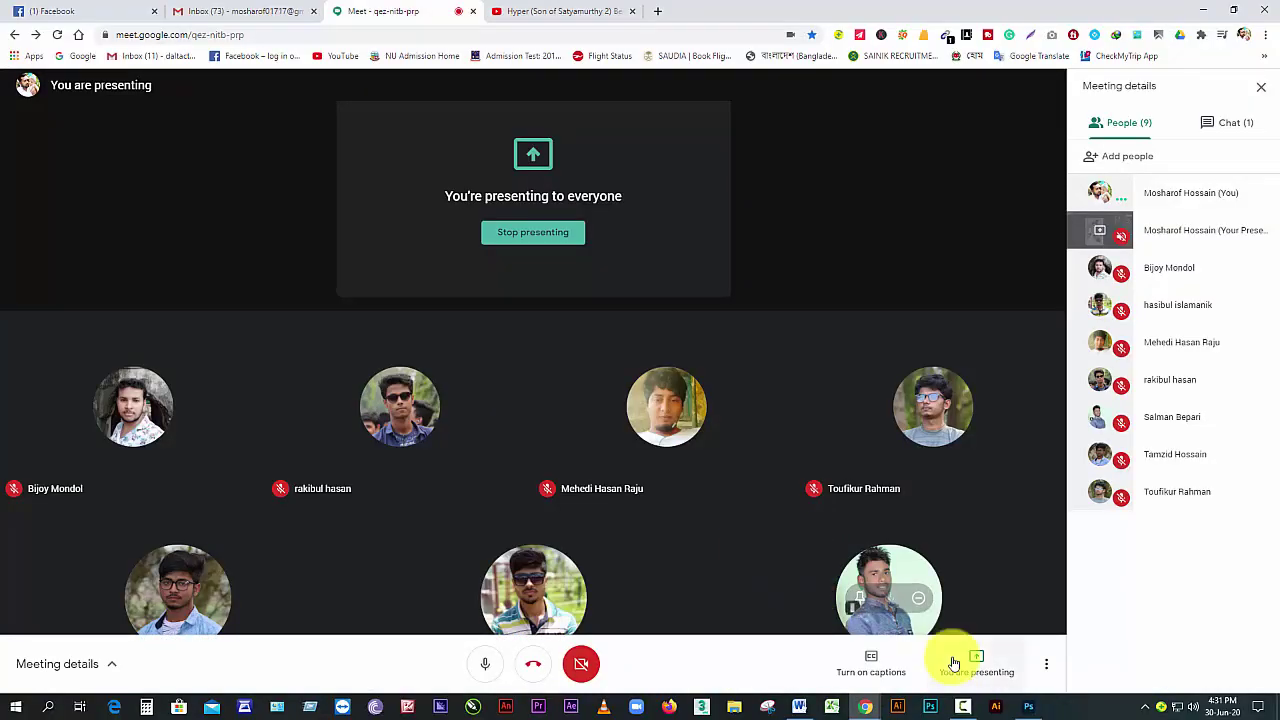
click(963, 706)
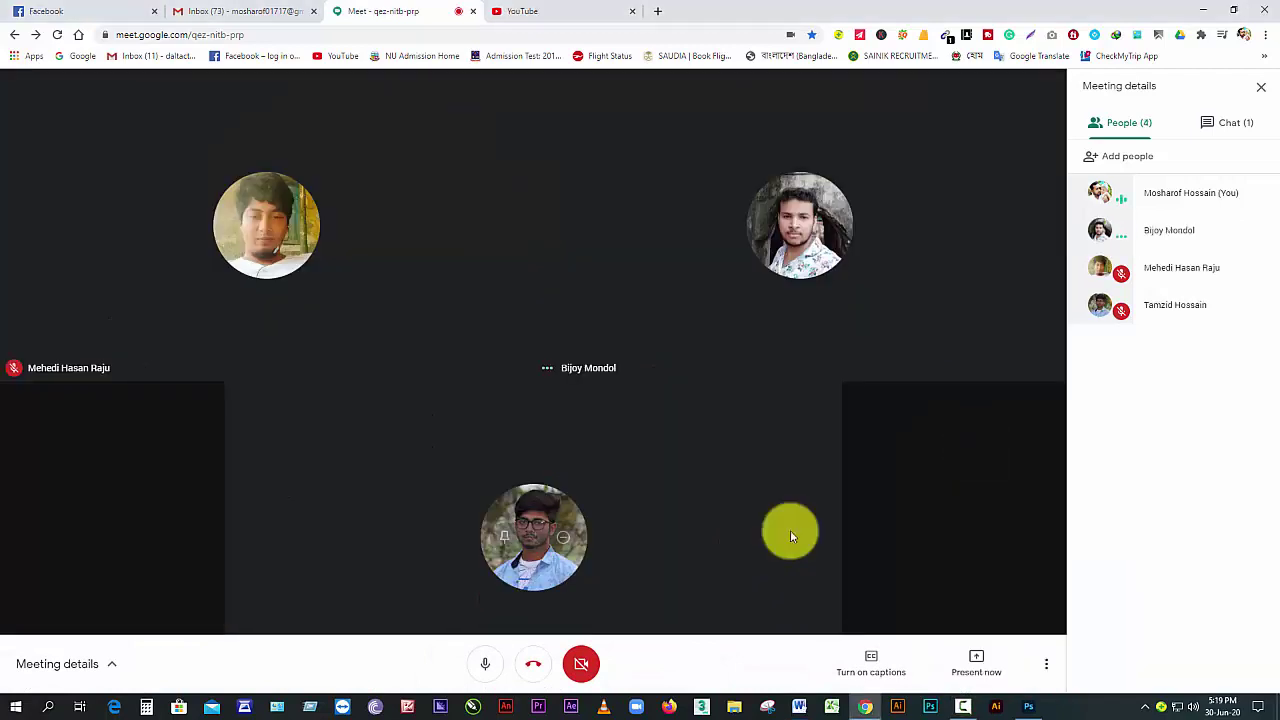
click(972, 660)
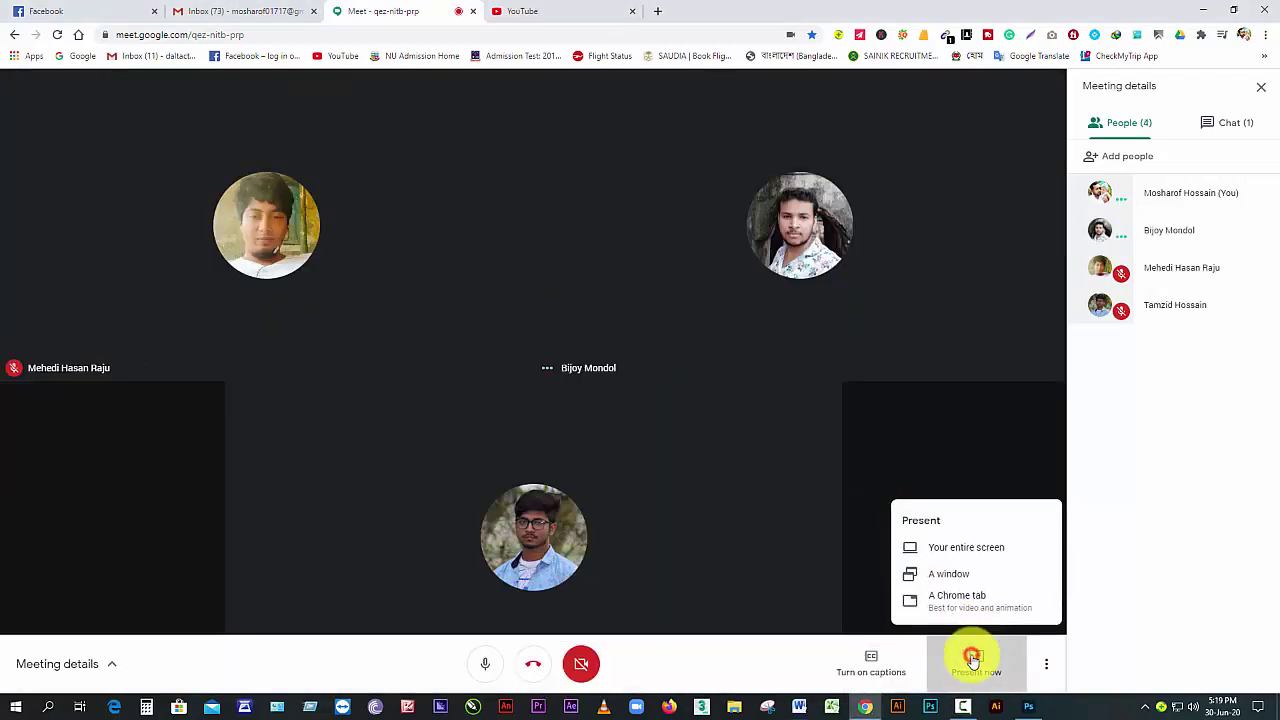
click(963, 575)
click(629, 145)
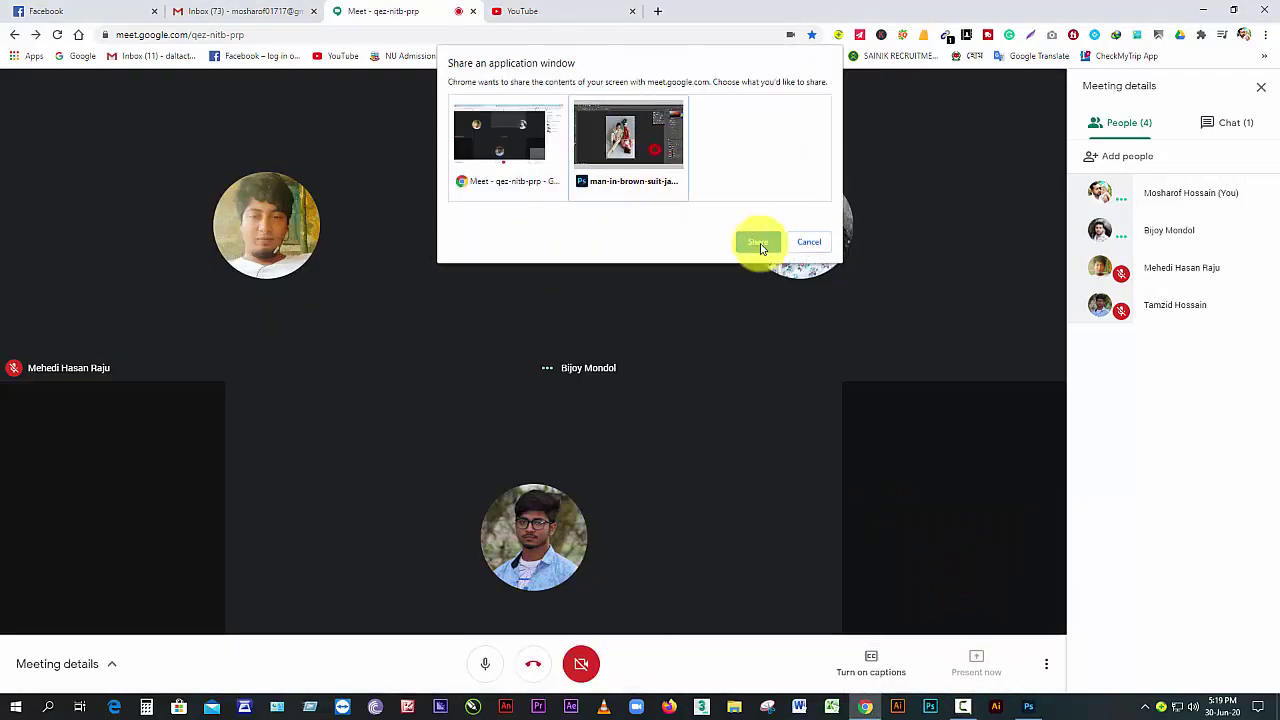
click(757, 242)
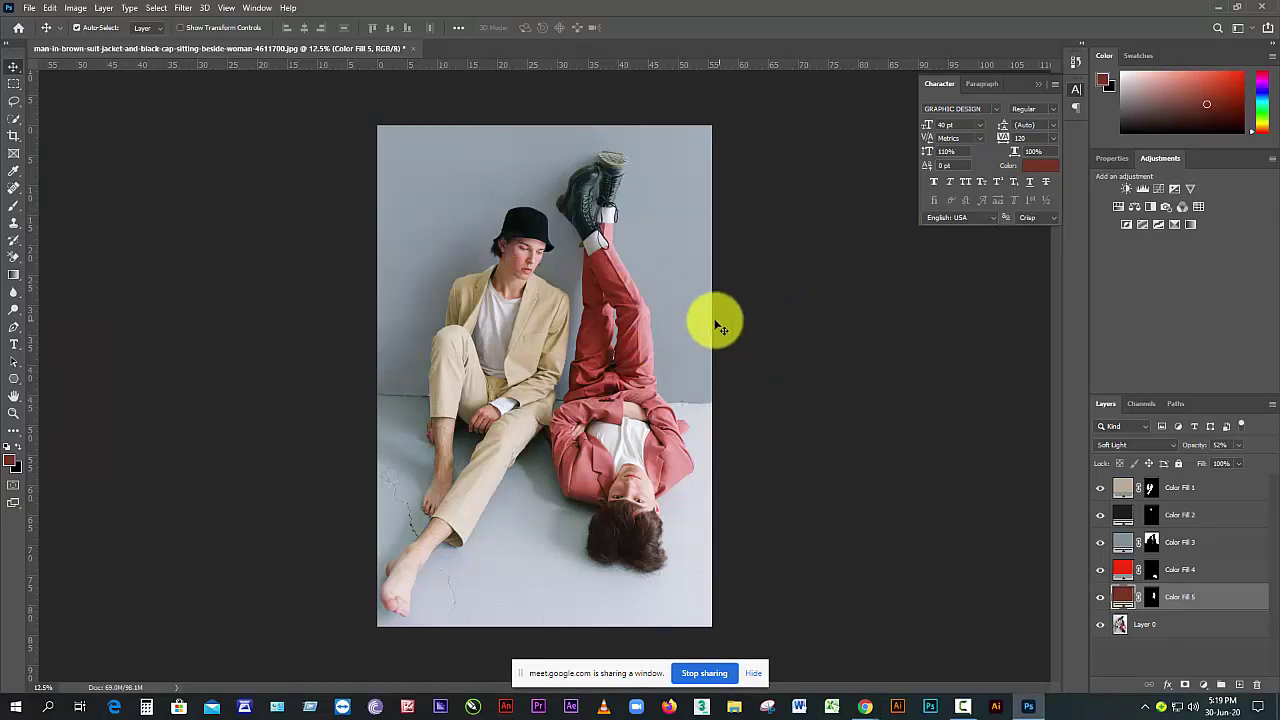
- Close the two-person photo and open adobe-photoshop-beauty-model-canon-fashion-1141213 from the Downloads folder
click(411, 48)
click(634, 262)
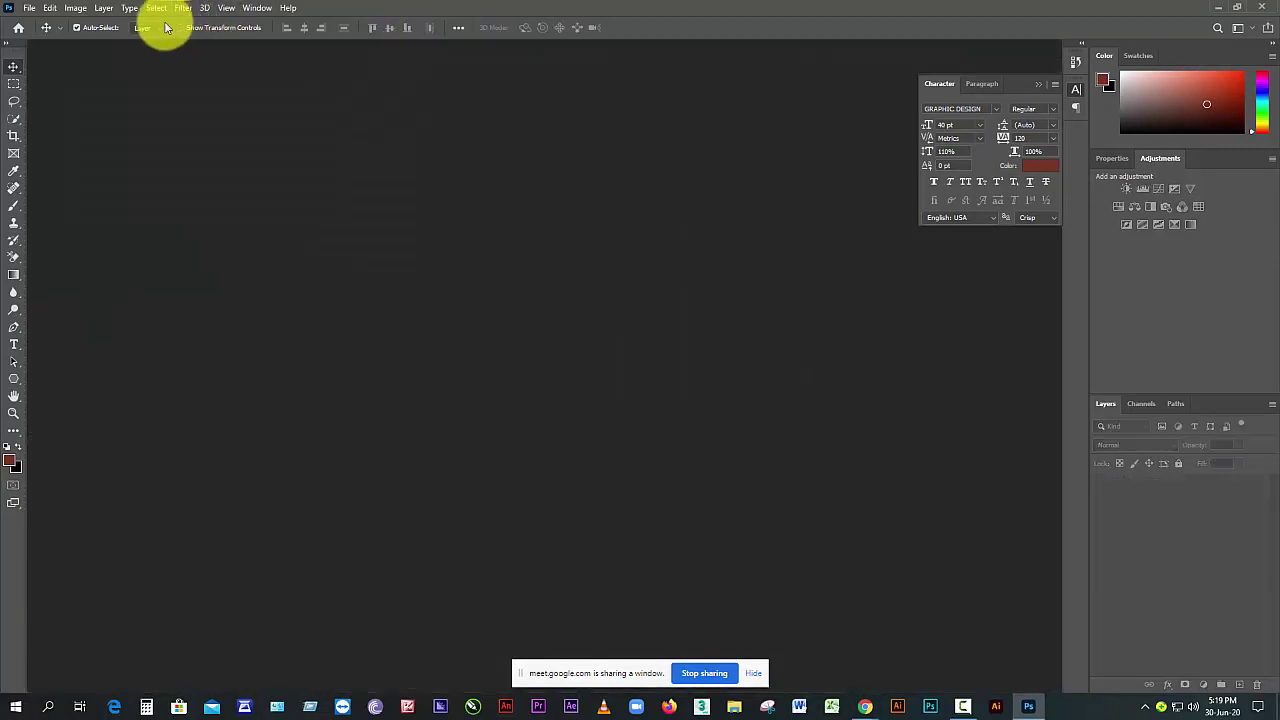
click(36, 12)
click(36, 30)
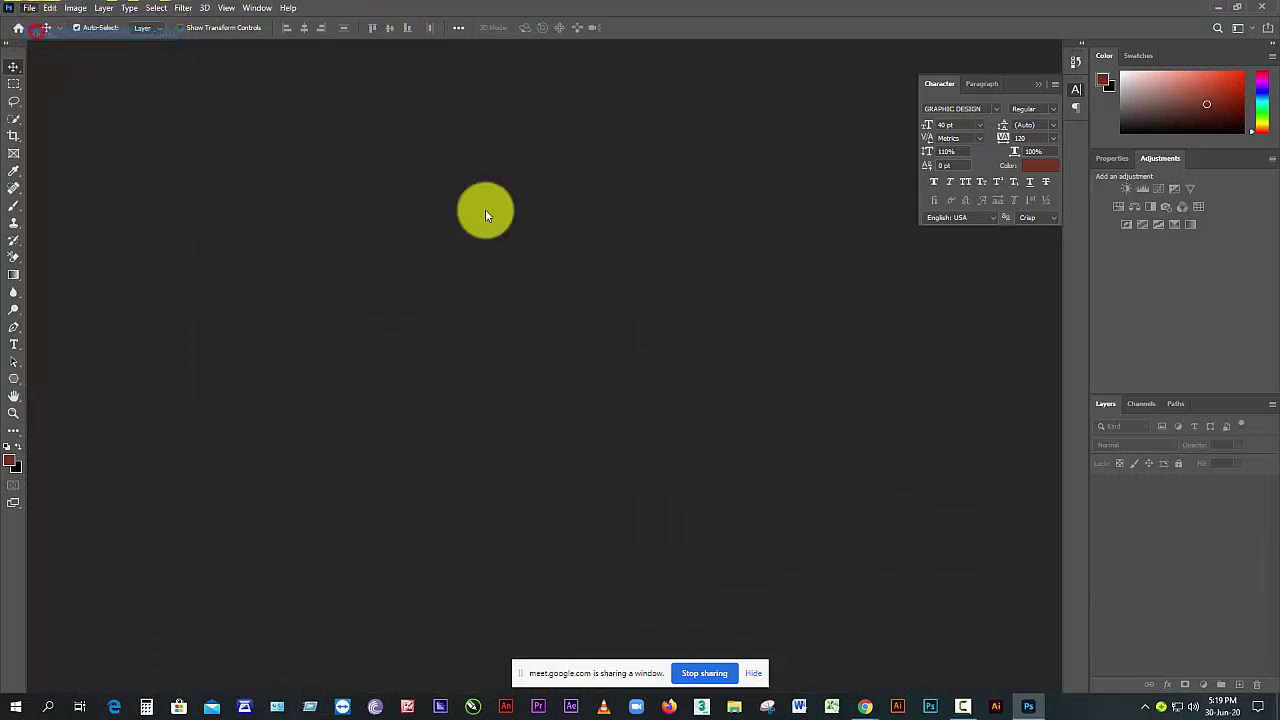
click(163, 128)
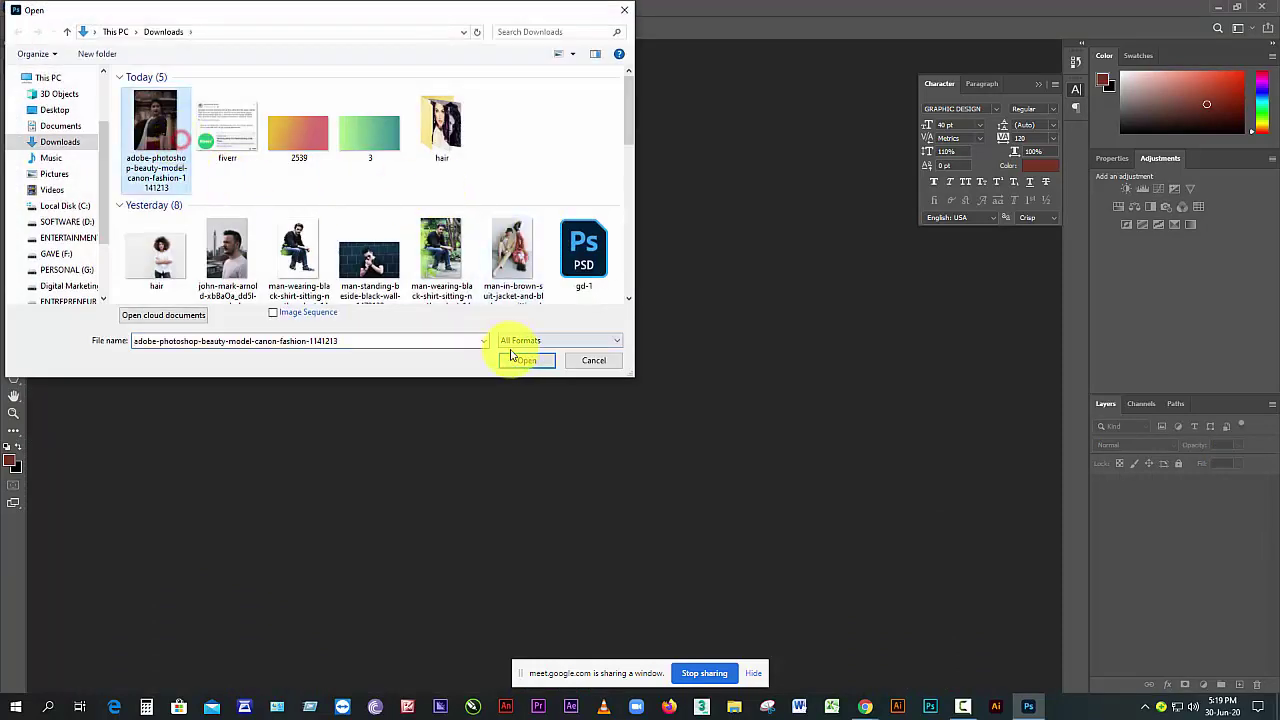
click(524, 362)
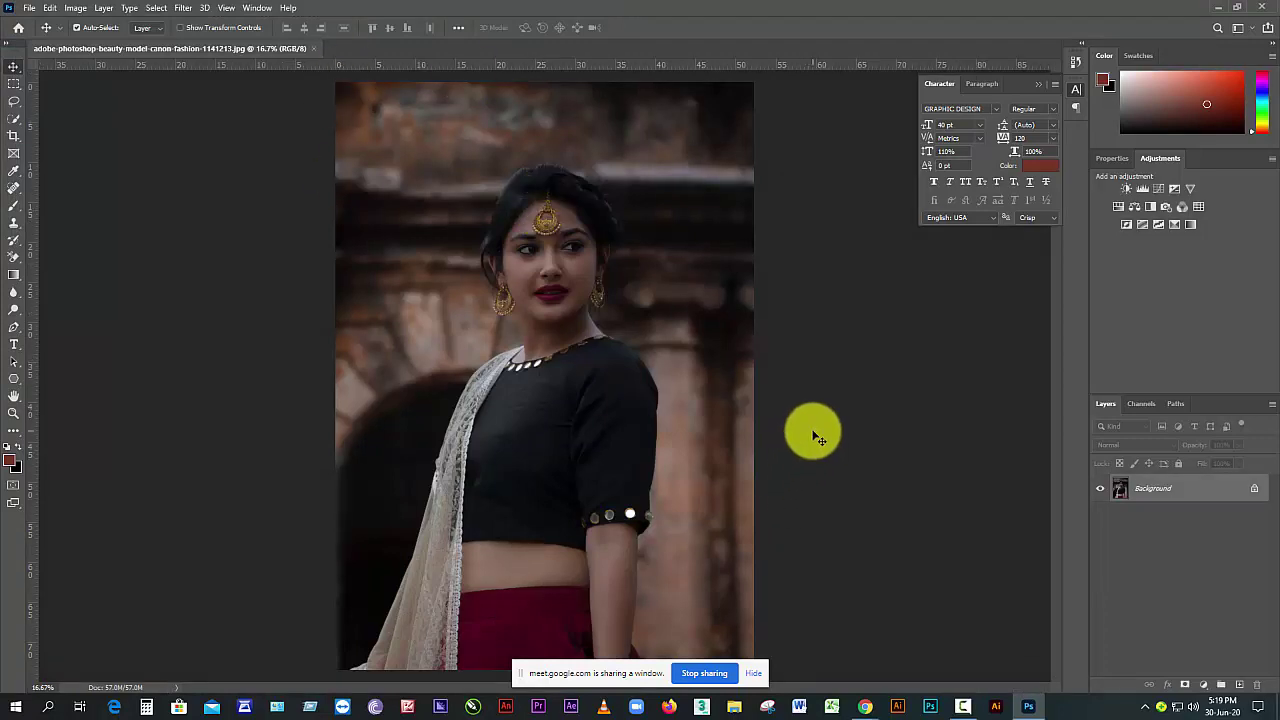
- Unlock the background layer and brighten the photo with a Levels adjustment layer, setting the white input level to 156
click(1254, 487)
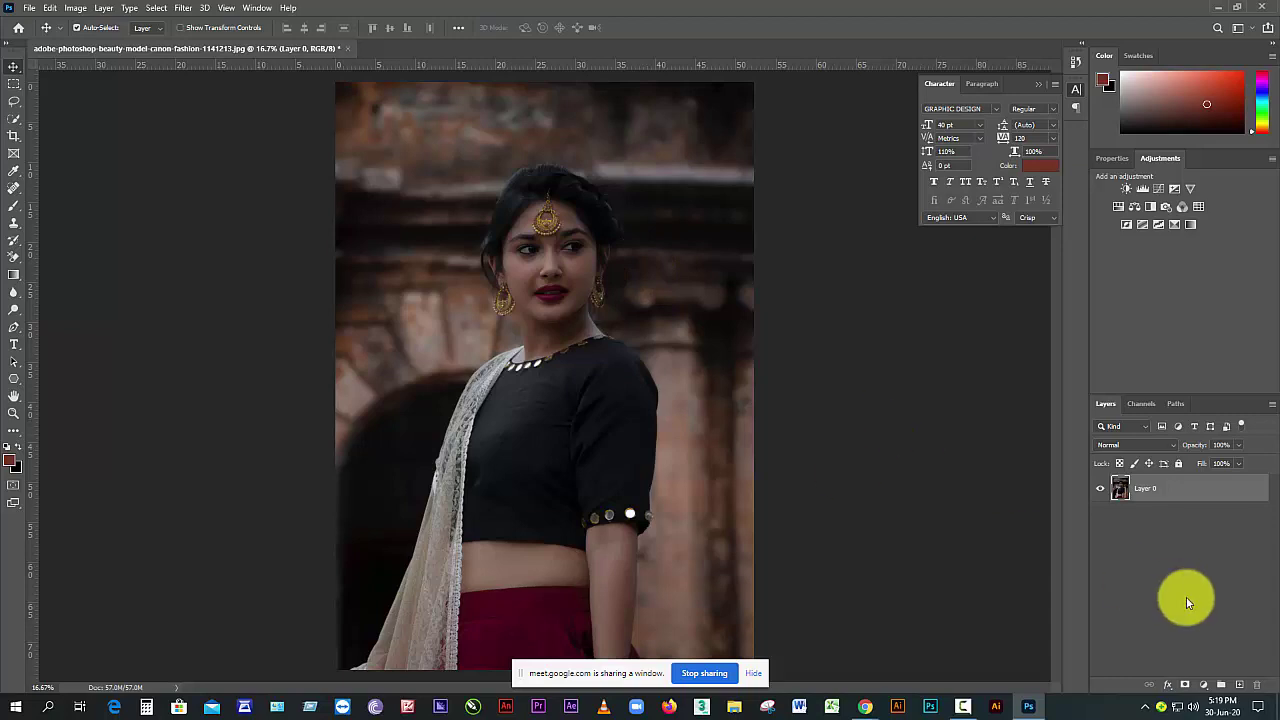
click(1206, 683)
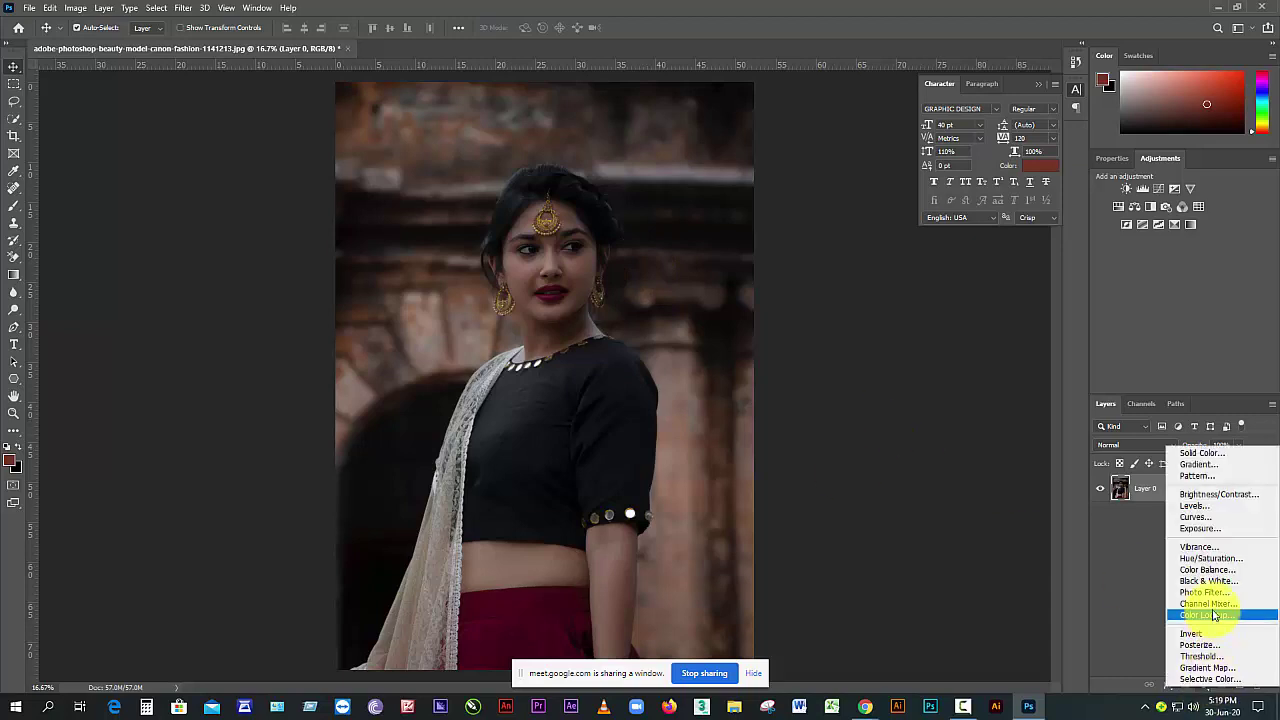
click(1208, 506)
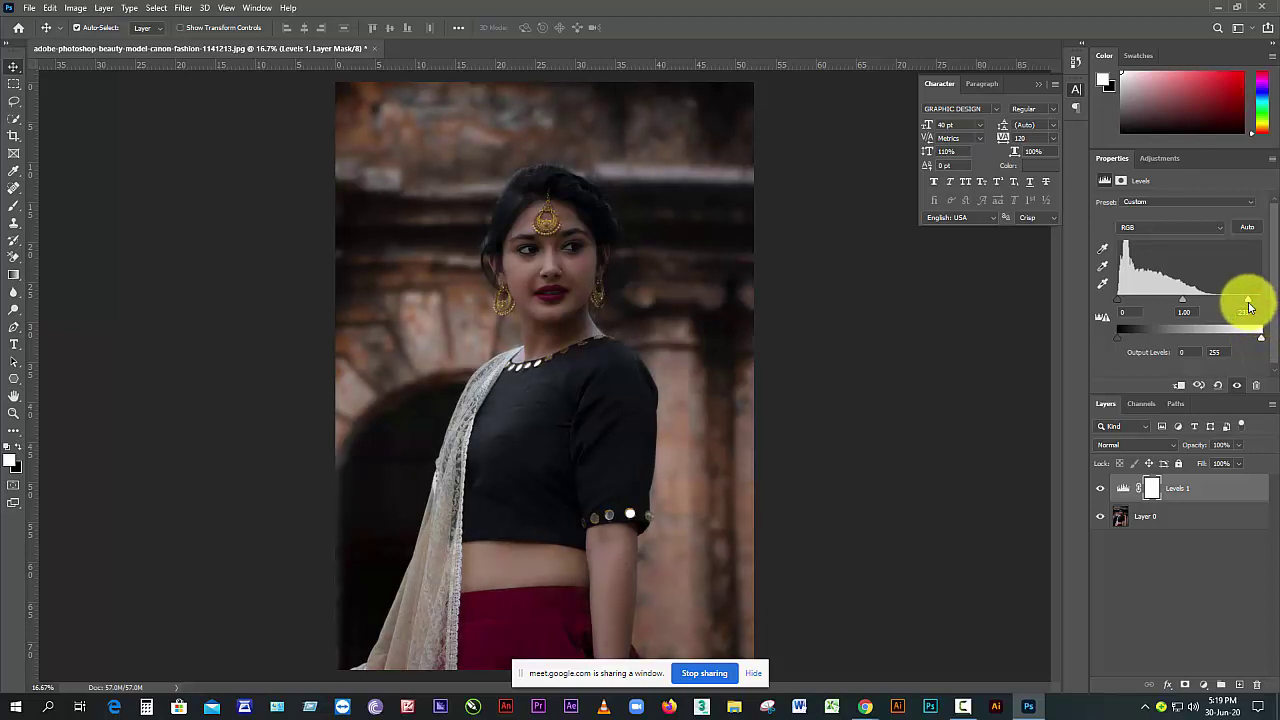
drag(1236, 306, 1213, 312)
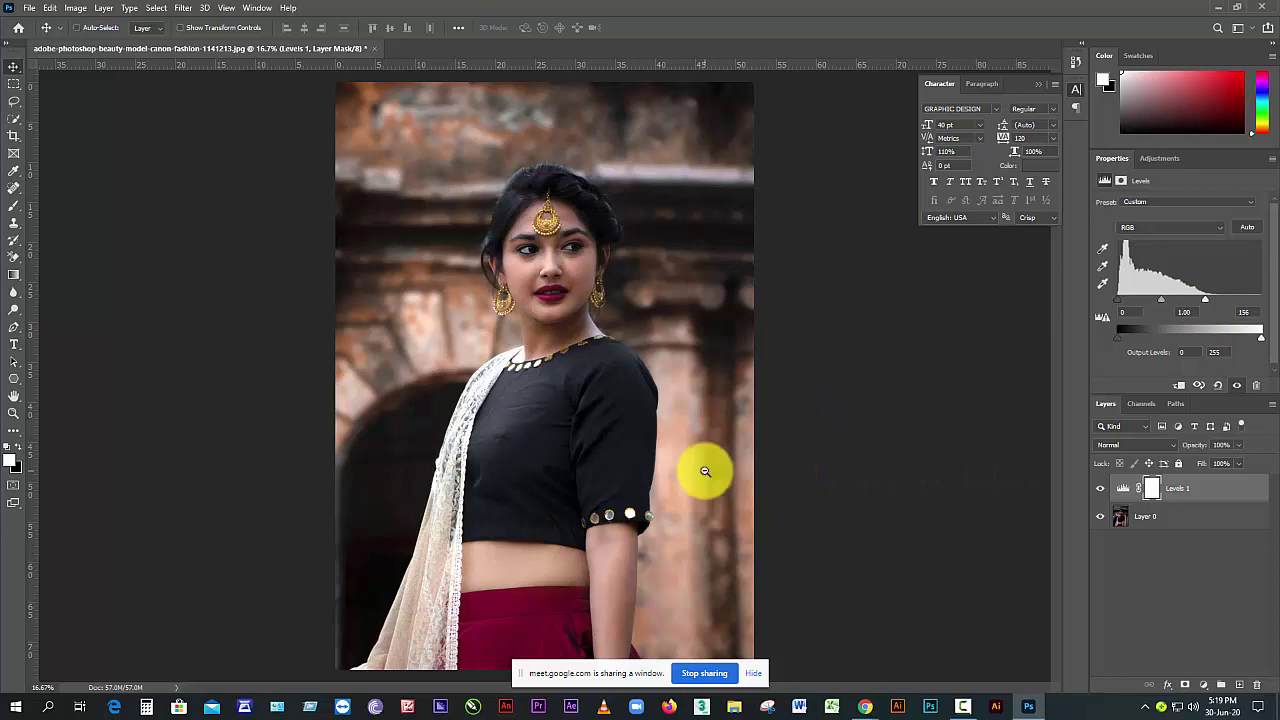
scroll(705, 470, down, 1)
click(759, 676)
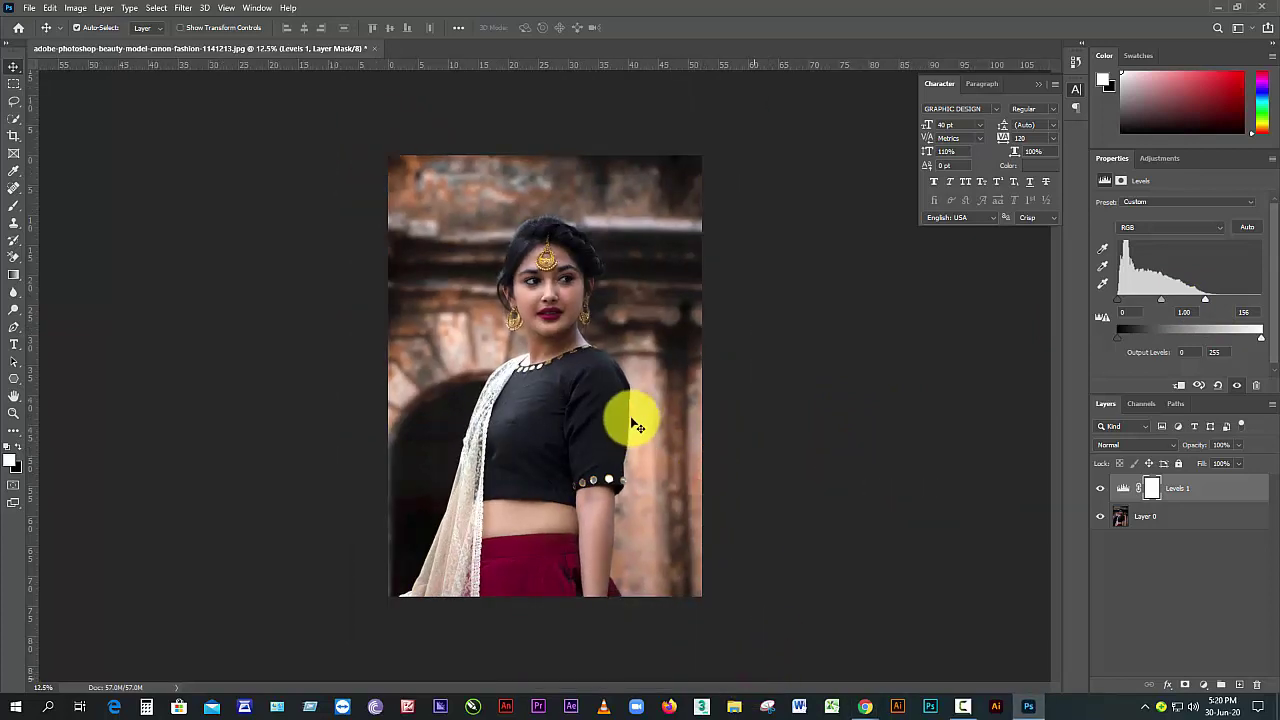
scroll(630, 416, up, 1)
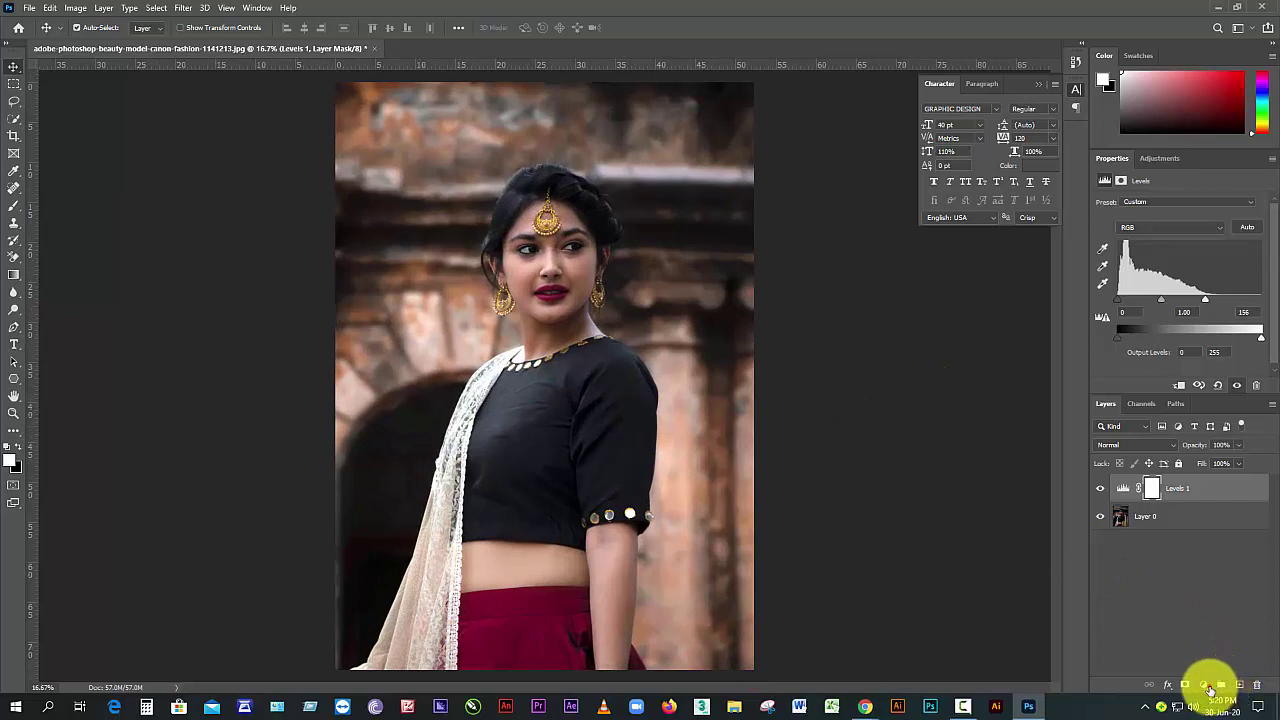
- Try the Color Burn blend mode on the Levels adjustment layer and undo it
click(1205, 686)
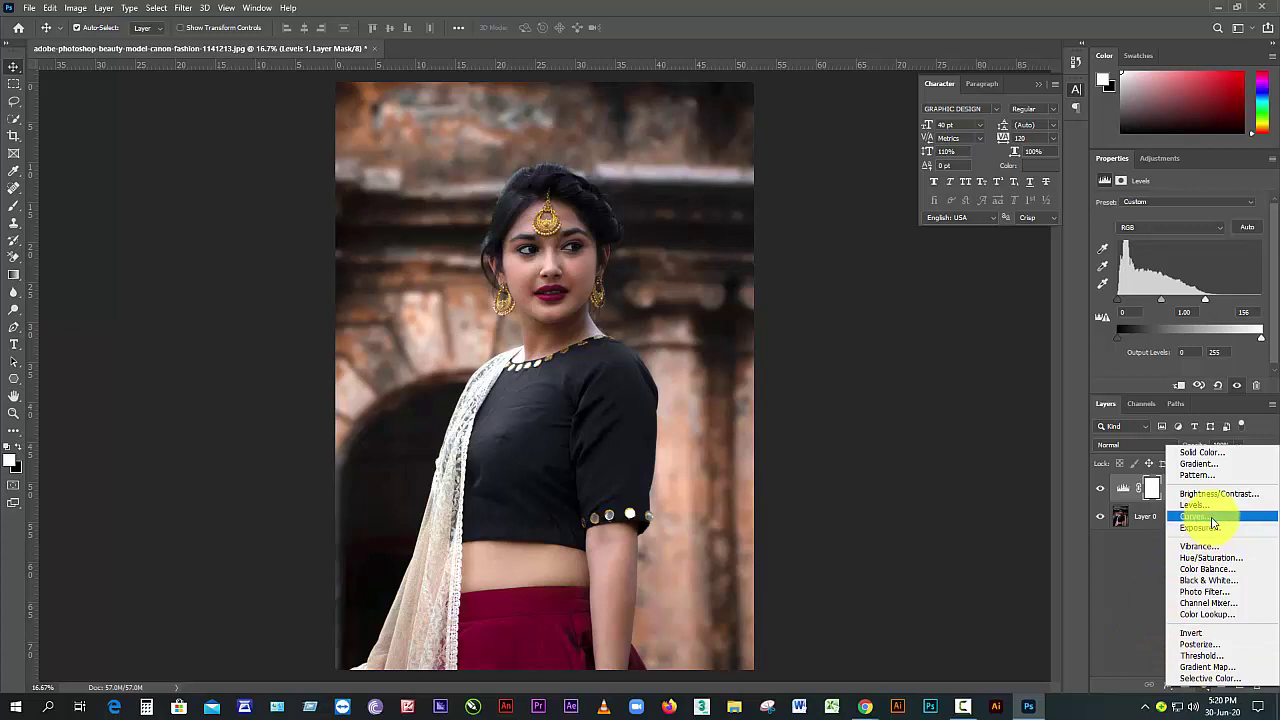
click(1145, 540)
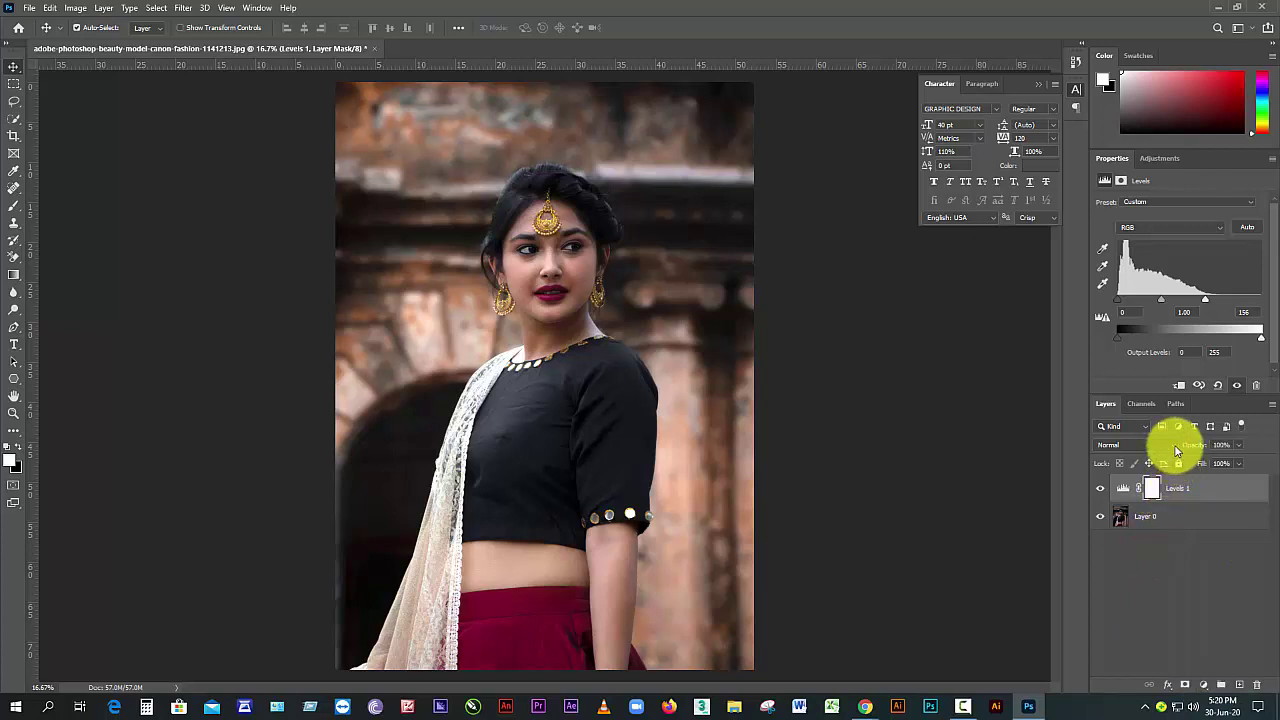
click(1173, 444)
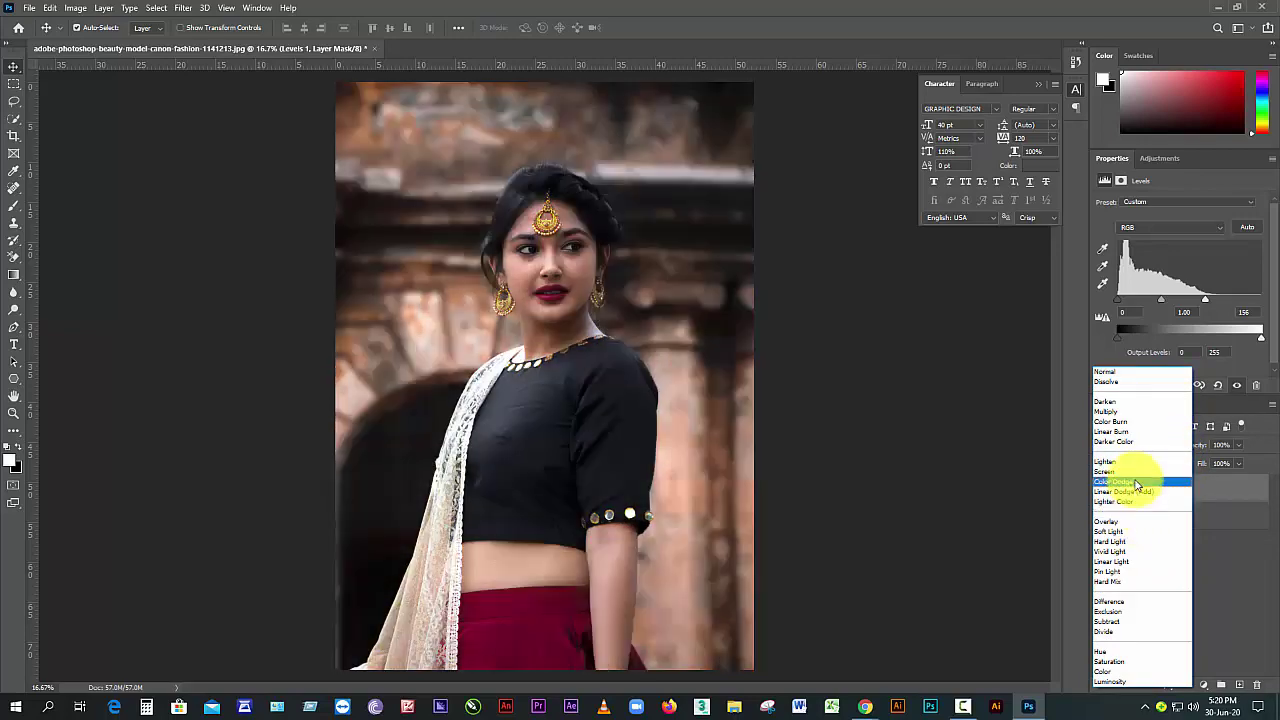
click(1125, 425)
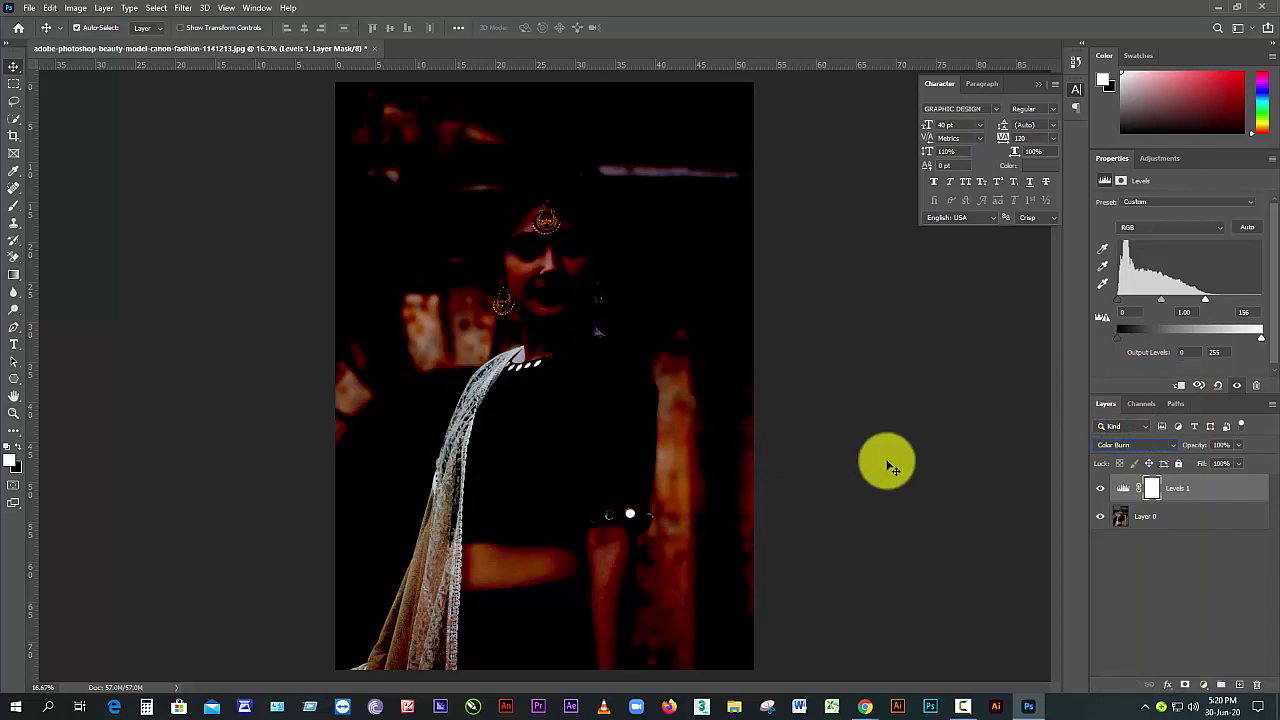
key(ctrl+z)
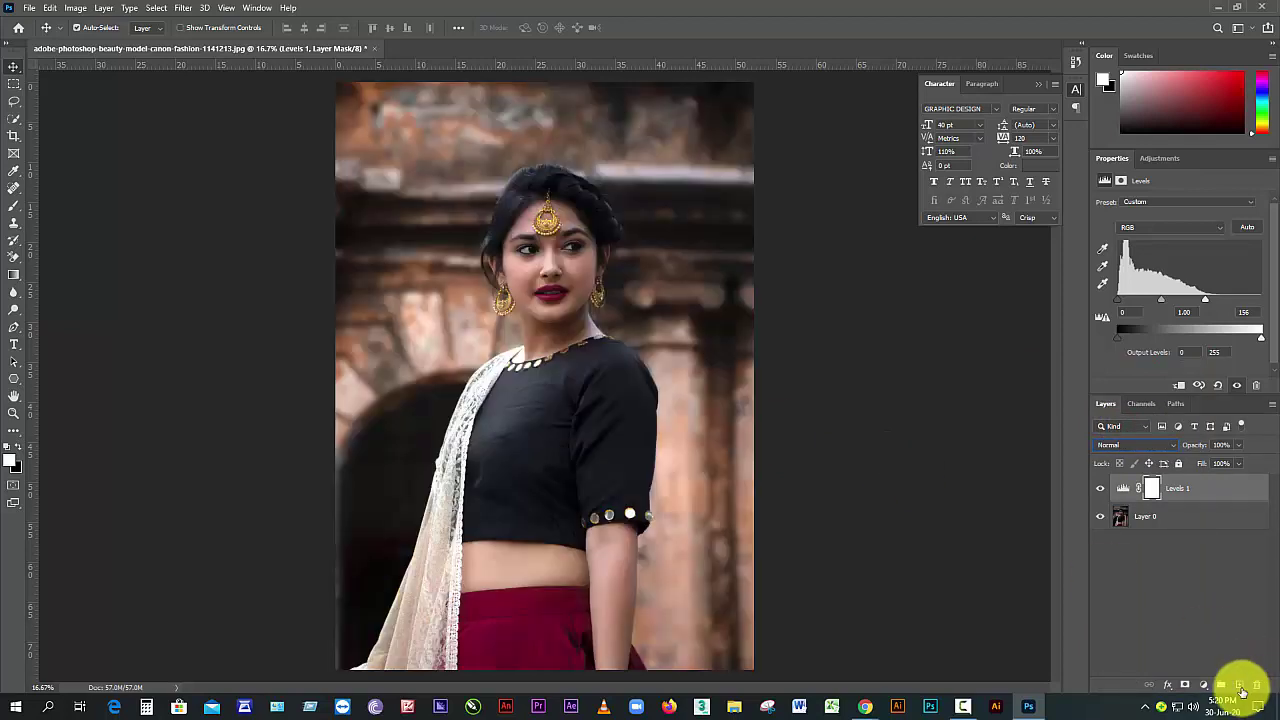
click(1201, 686)
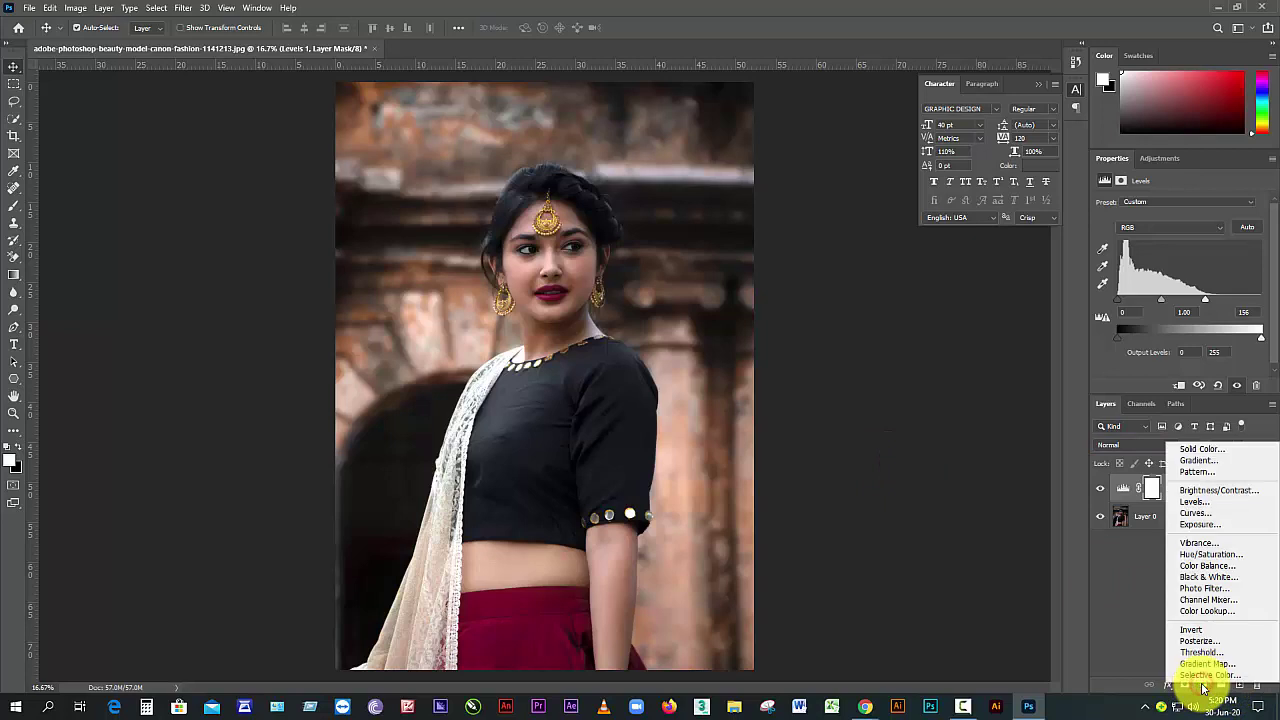
click(1203, 449)
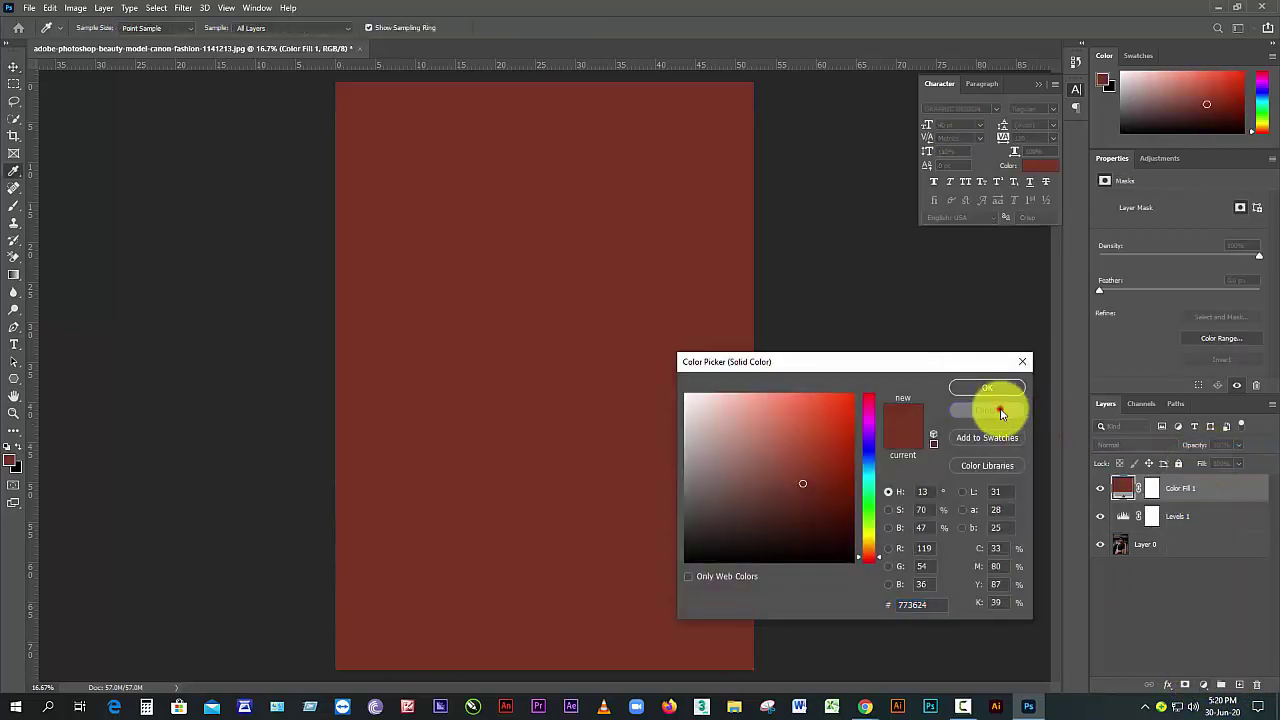
click(987, 410)
- Add a second Levels adjustment layer above the first and set its blend mode to Color Burn
click(1203, 686)
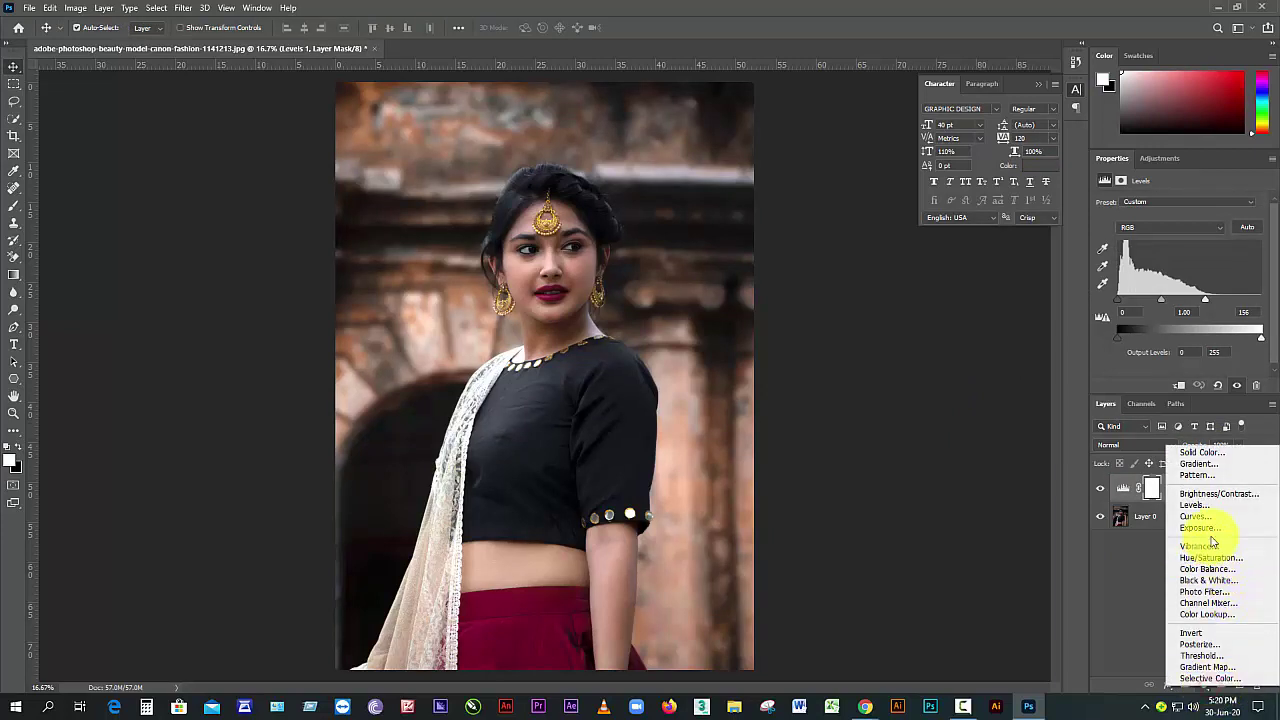
click(1203, 506)
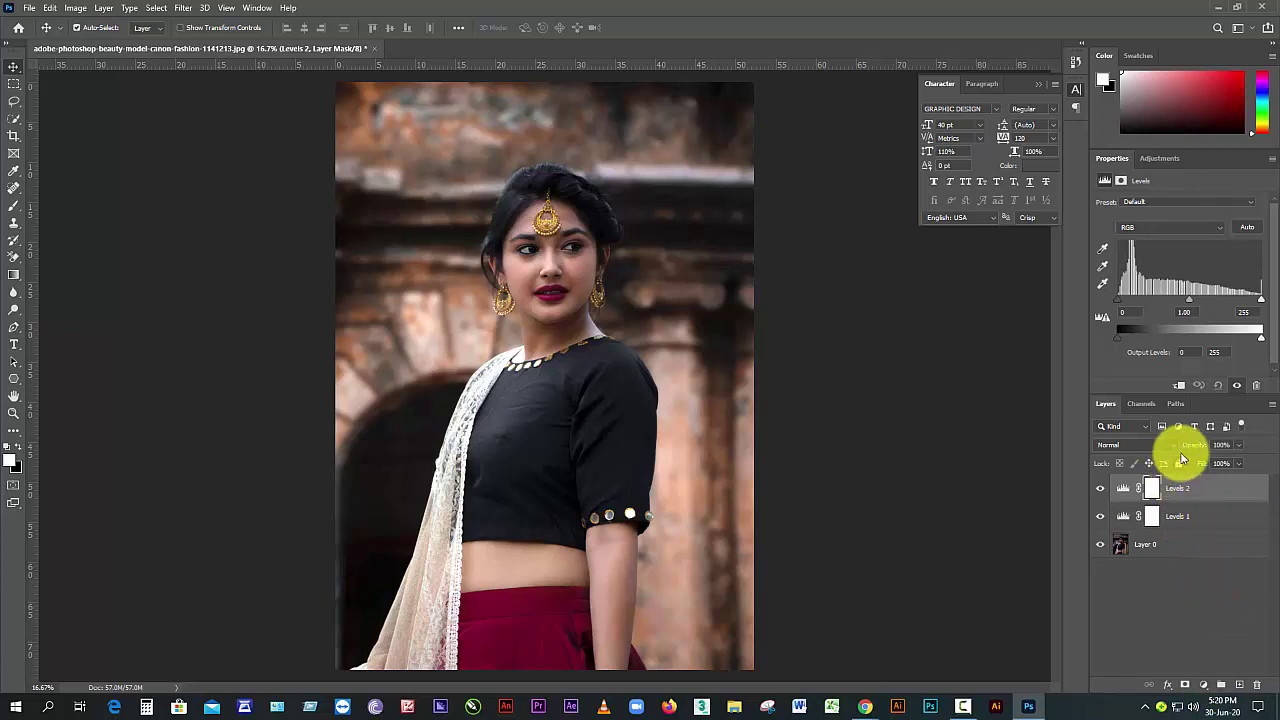
click(1177, 448)
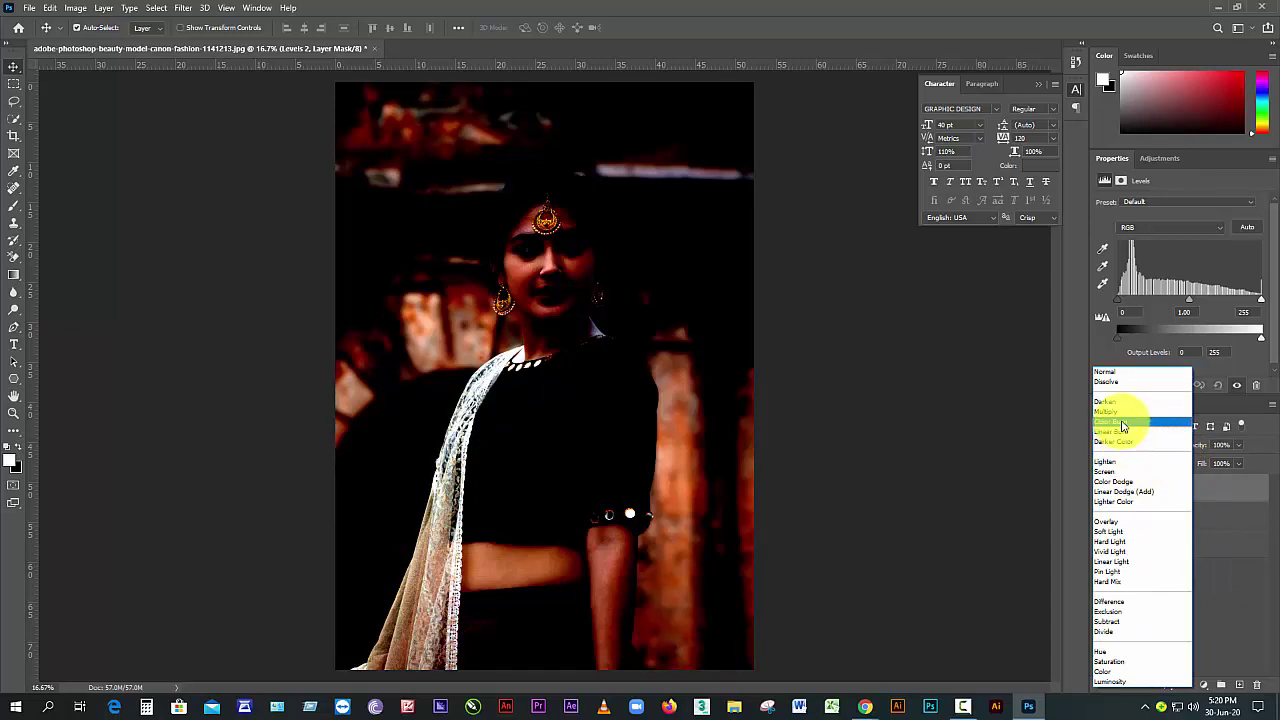
click(1122, 427)
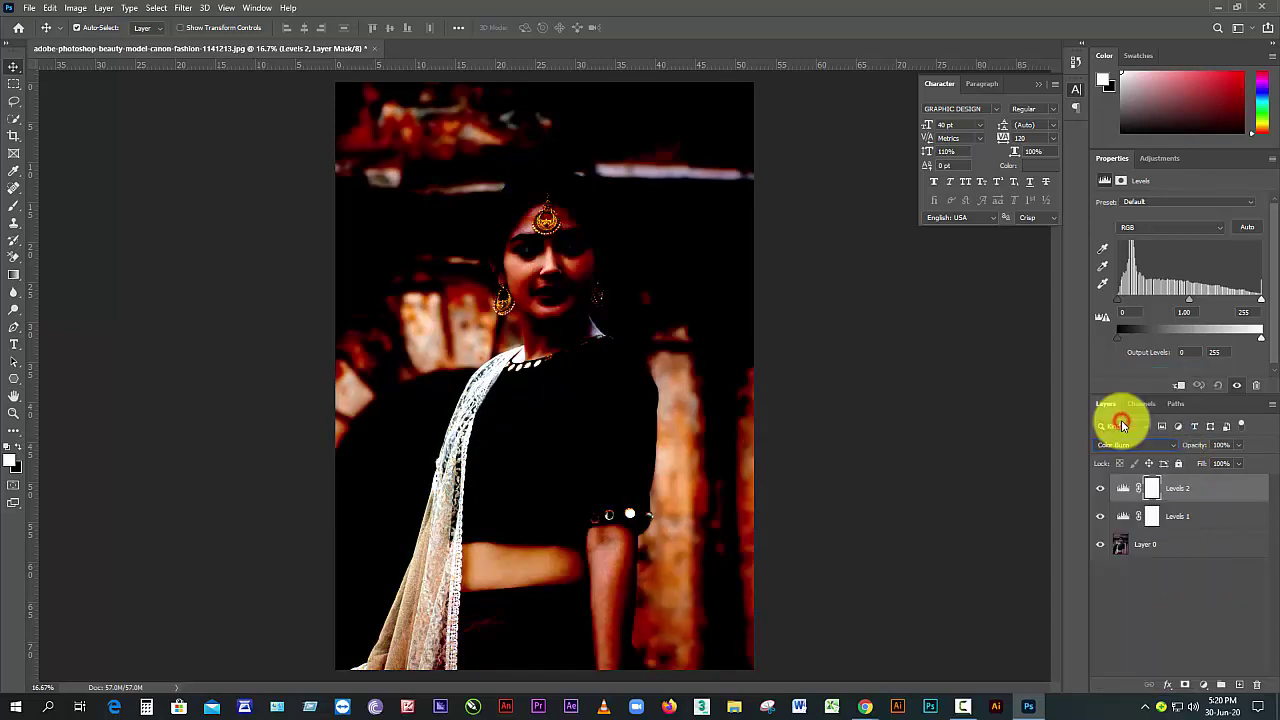
- Try different opacities on the Color Burn Levels layer, such as 1%, 2% and 40%, to compare the contrast
click(1224, 445)
text(1)
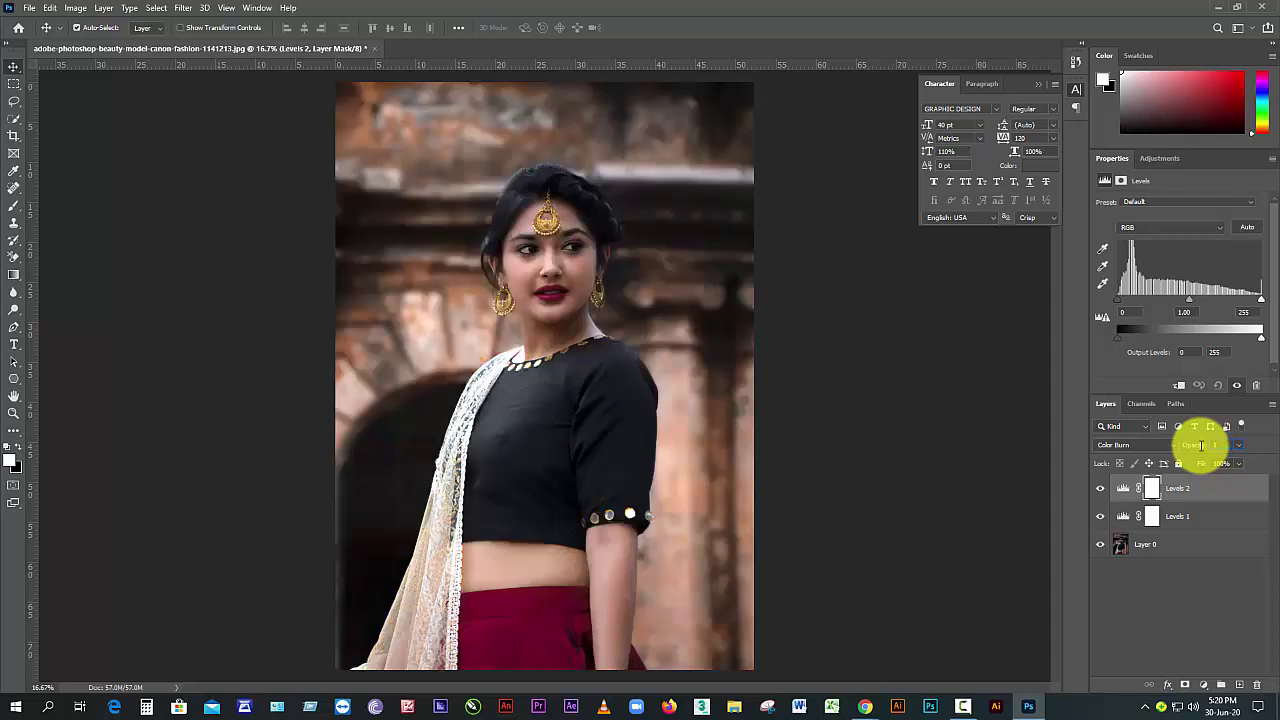
click(1222, 440)
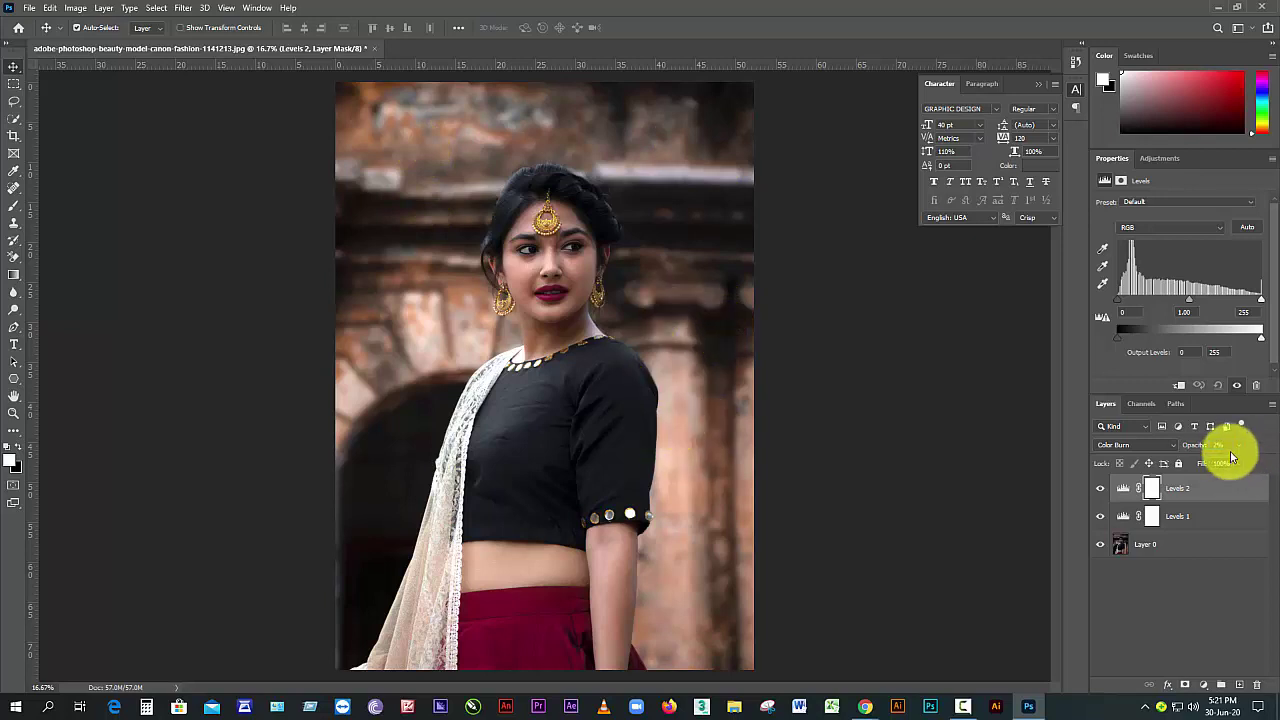
drag(1227, 444, 1193, 449)
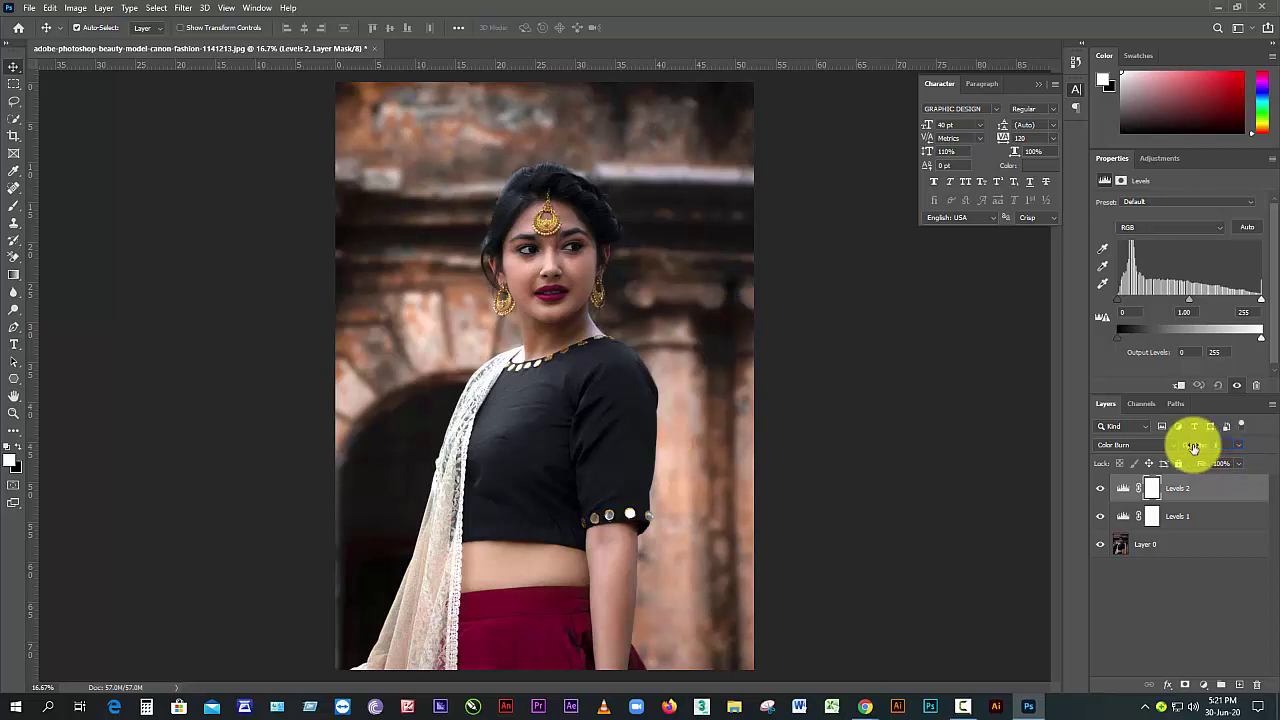
click(1205, 449)
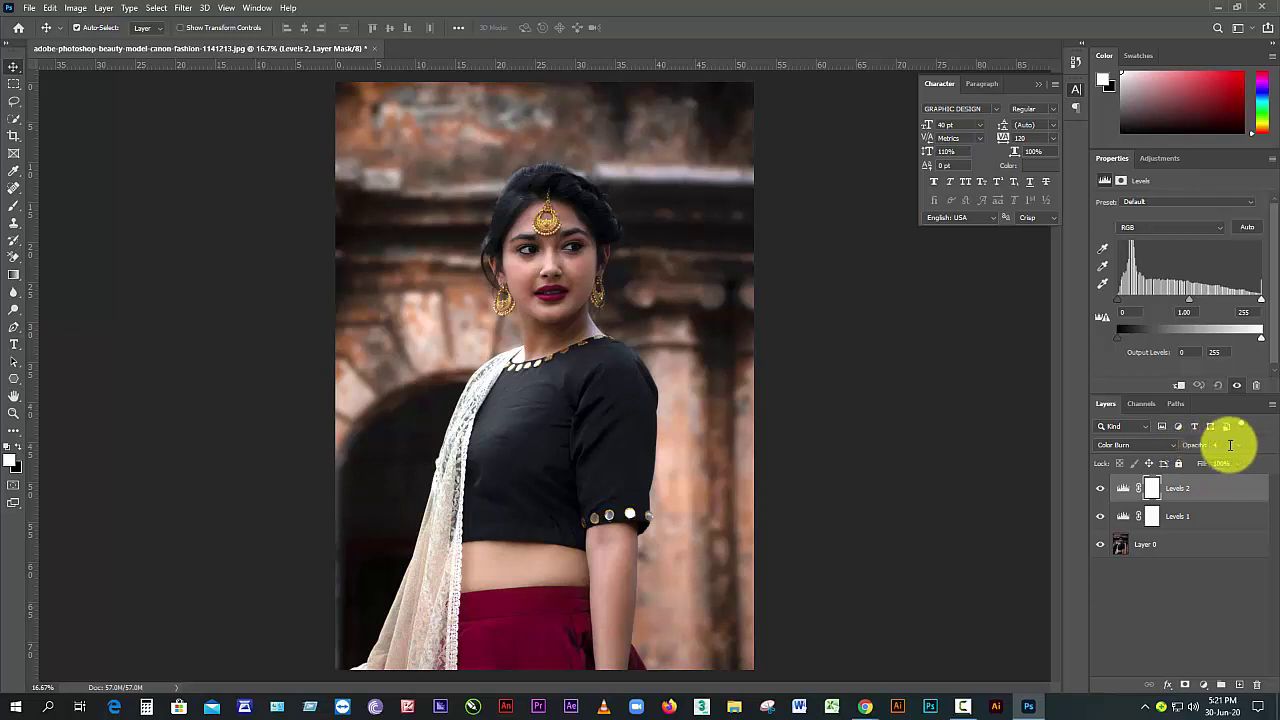
drag(1225, 444, 1207, 443)
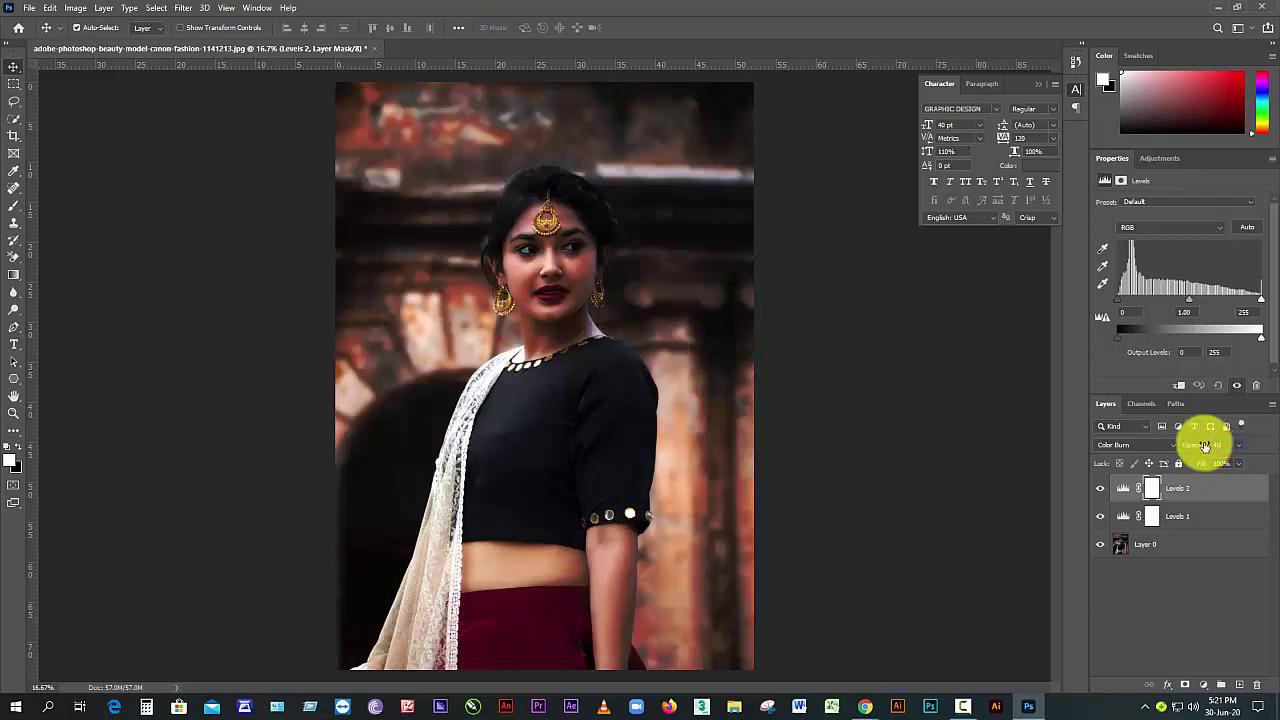
drag(1221, 443, 1207, 443)
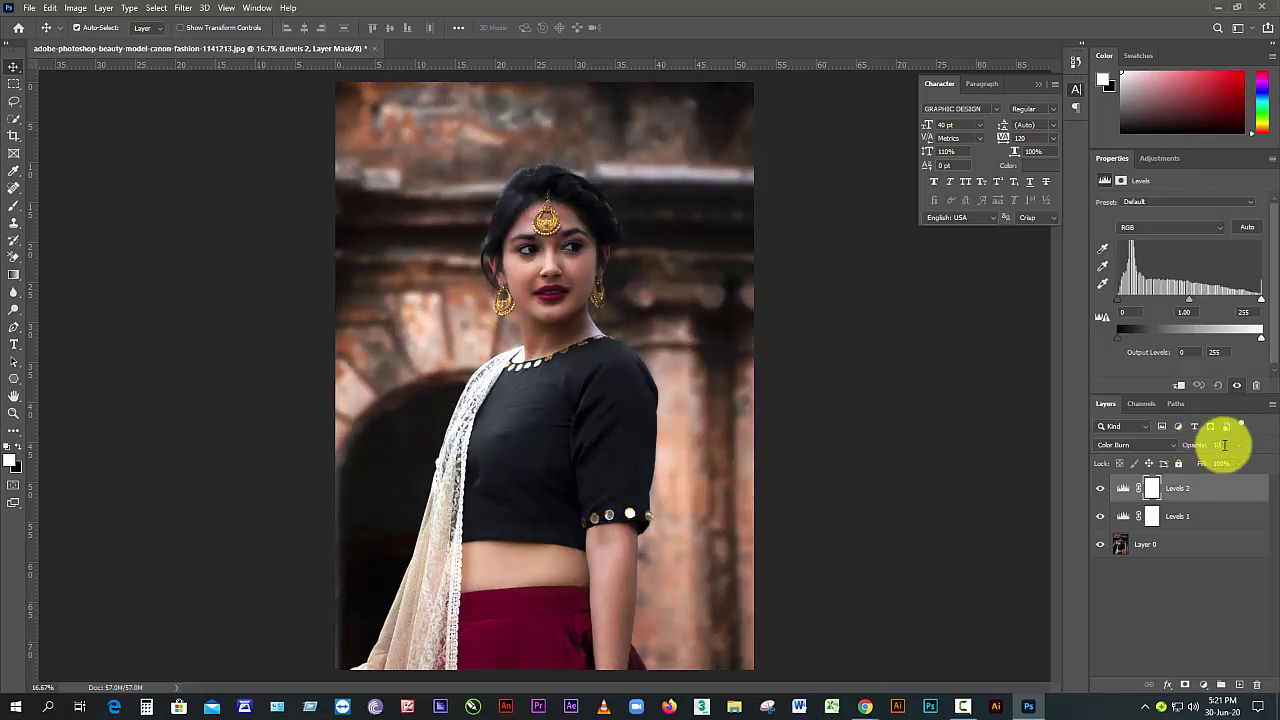
- Set the Color Burn Levels layer's opacity to 5% and select the photo layer beneath the adjustments
drag(1222, 445, 1201, 445)
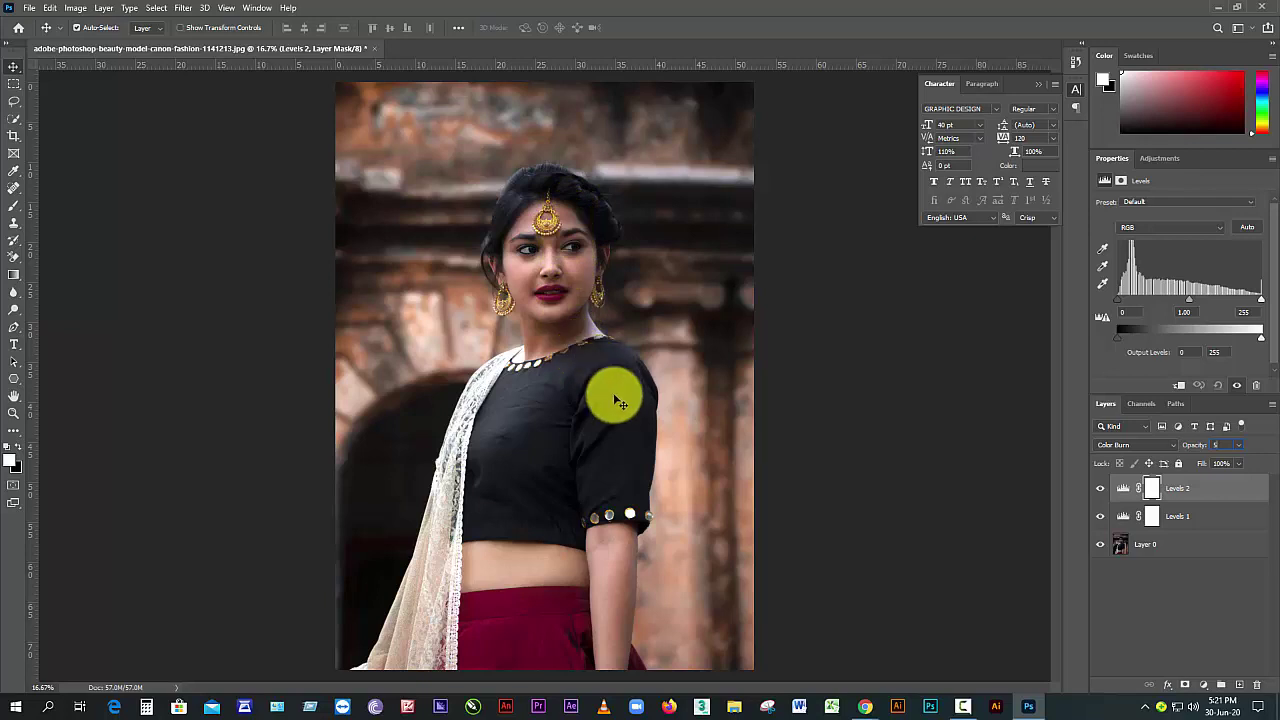
click(1212, 444)
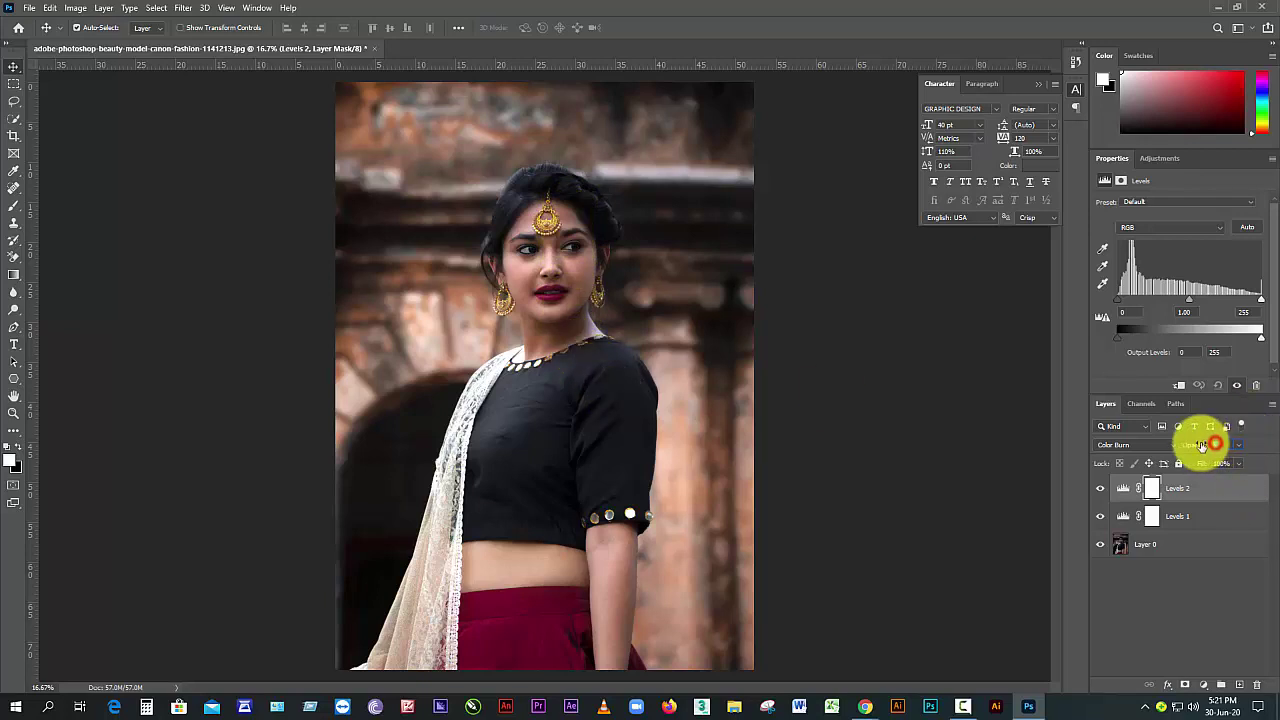
click(1228, 609)
click(1166, 553)
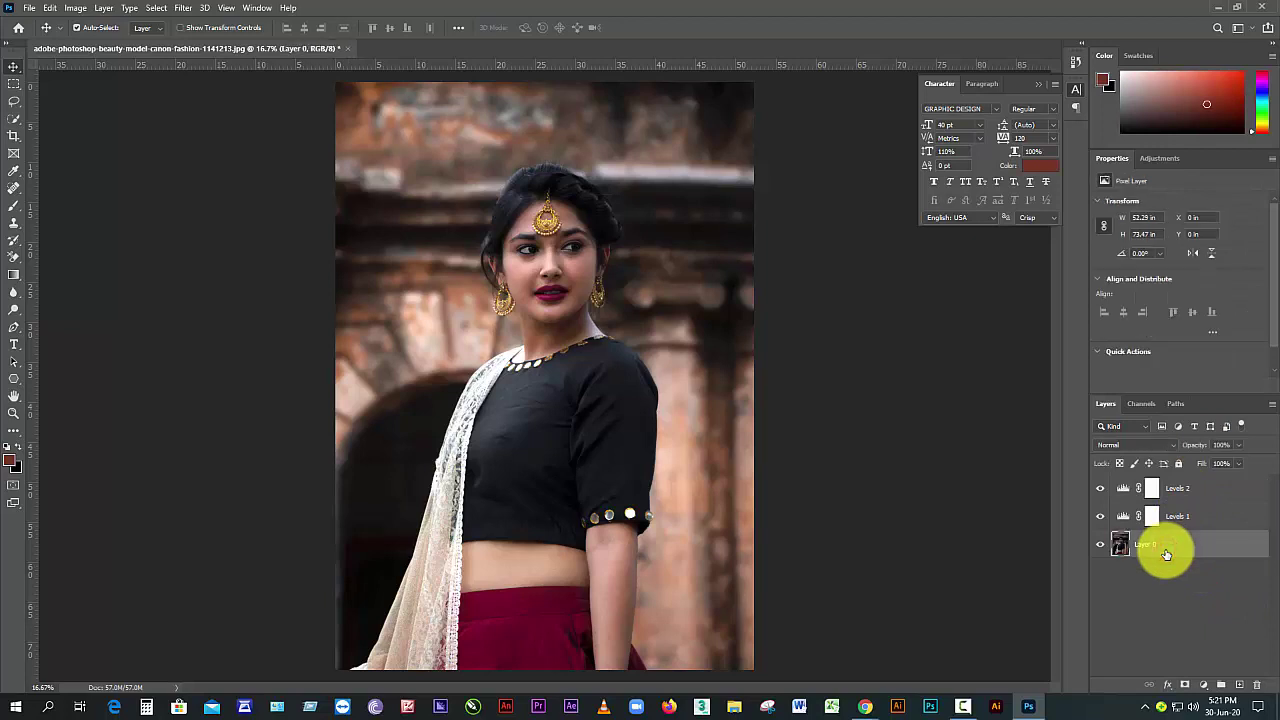
- Add a Levels adjustment layer directly above the photo layer and set it to Darken blend mode at 15% opacity
click(1204, 686)
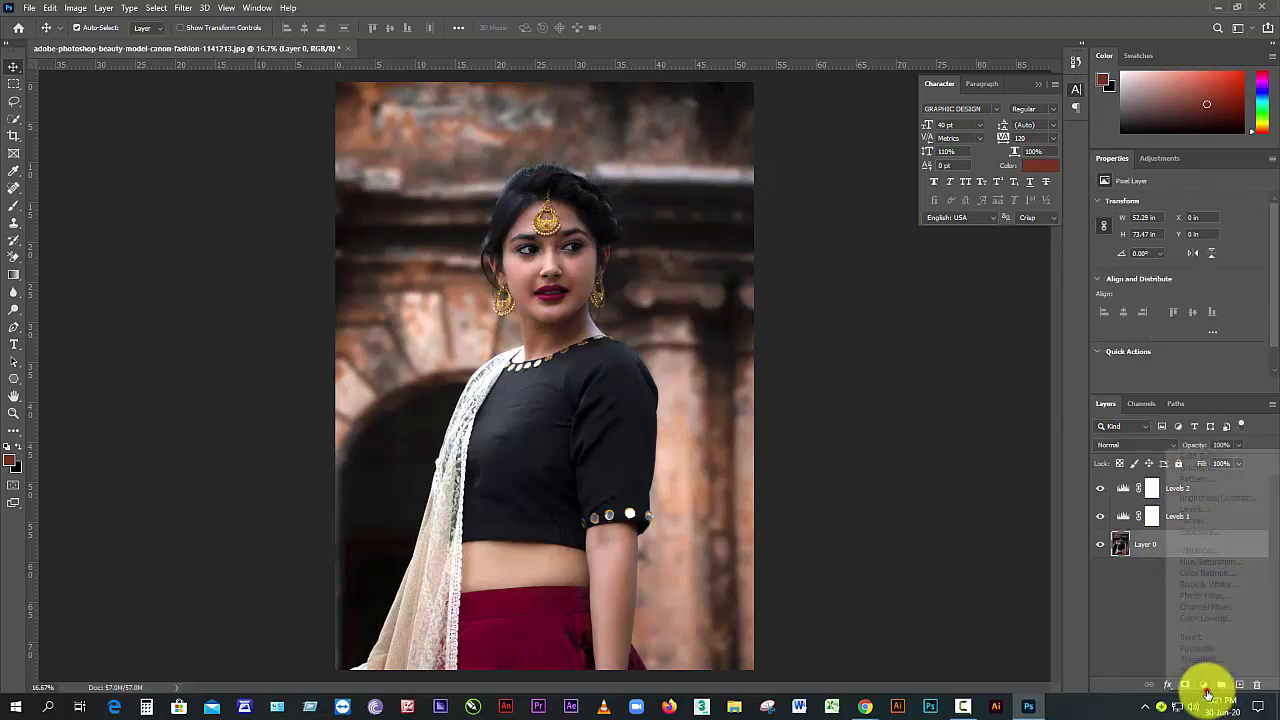
click(1216, 510)
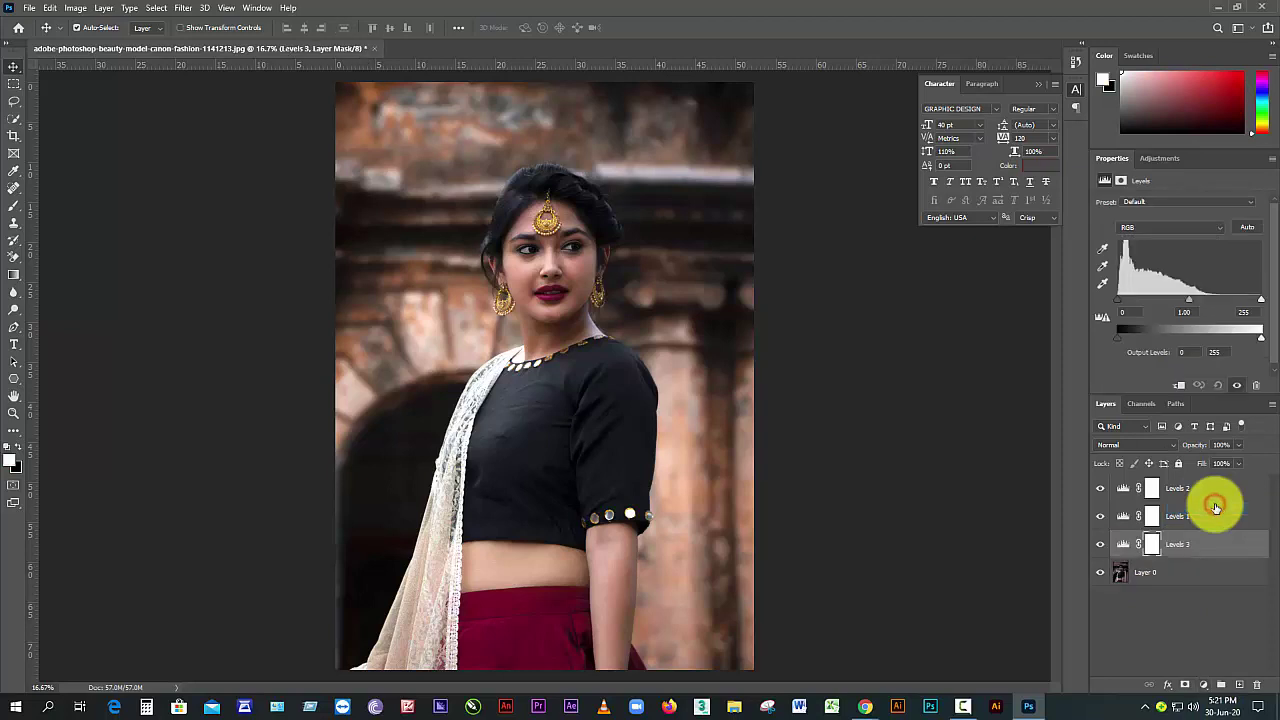
click(1176, 452)
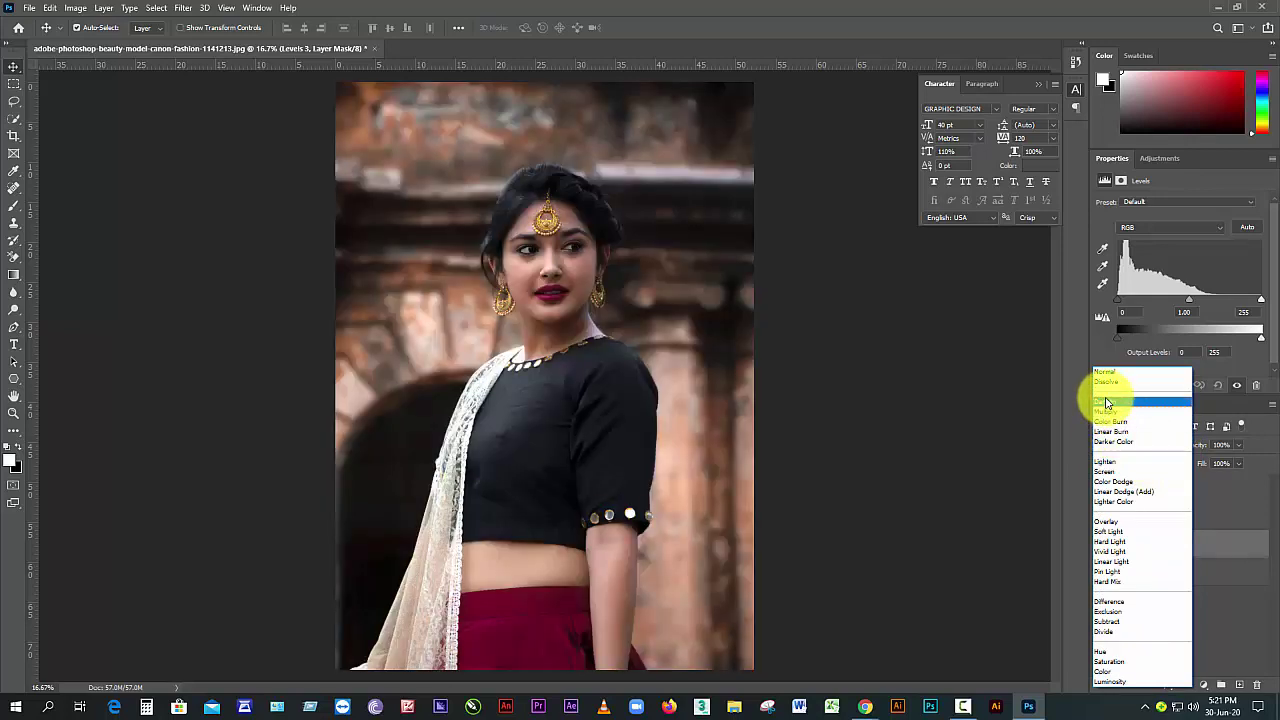
click(1108, 402)
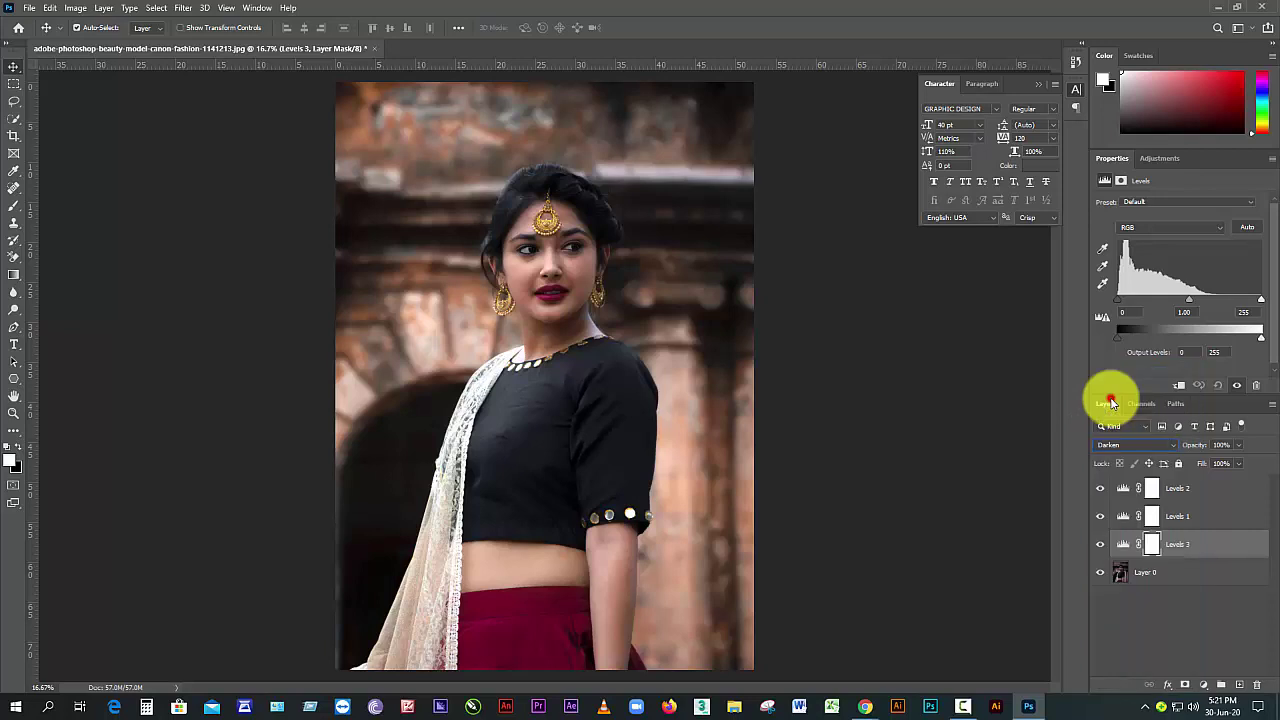
click(1230, 446)
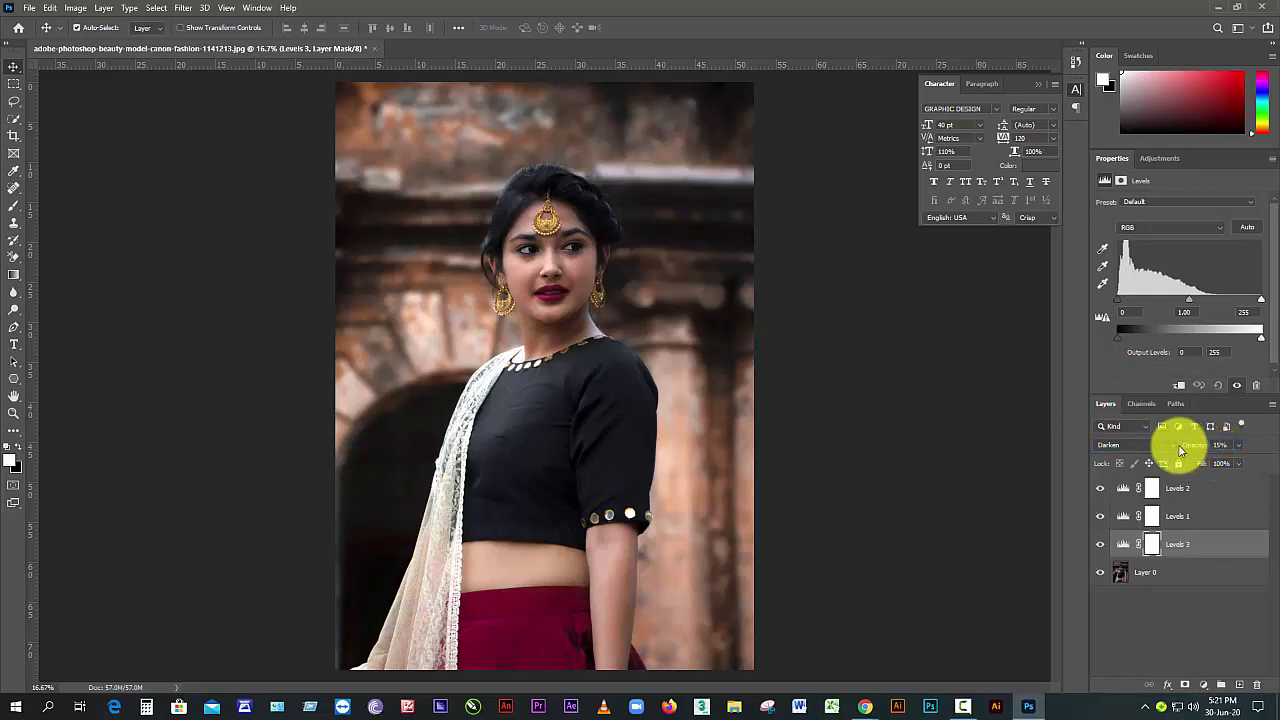
click(1211, 606)
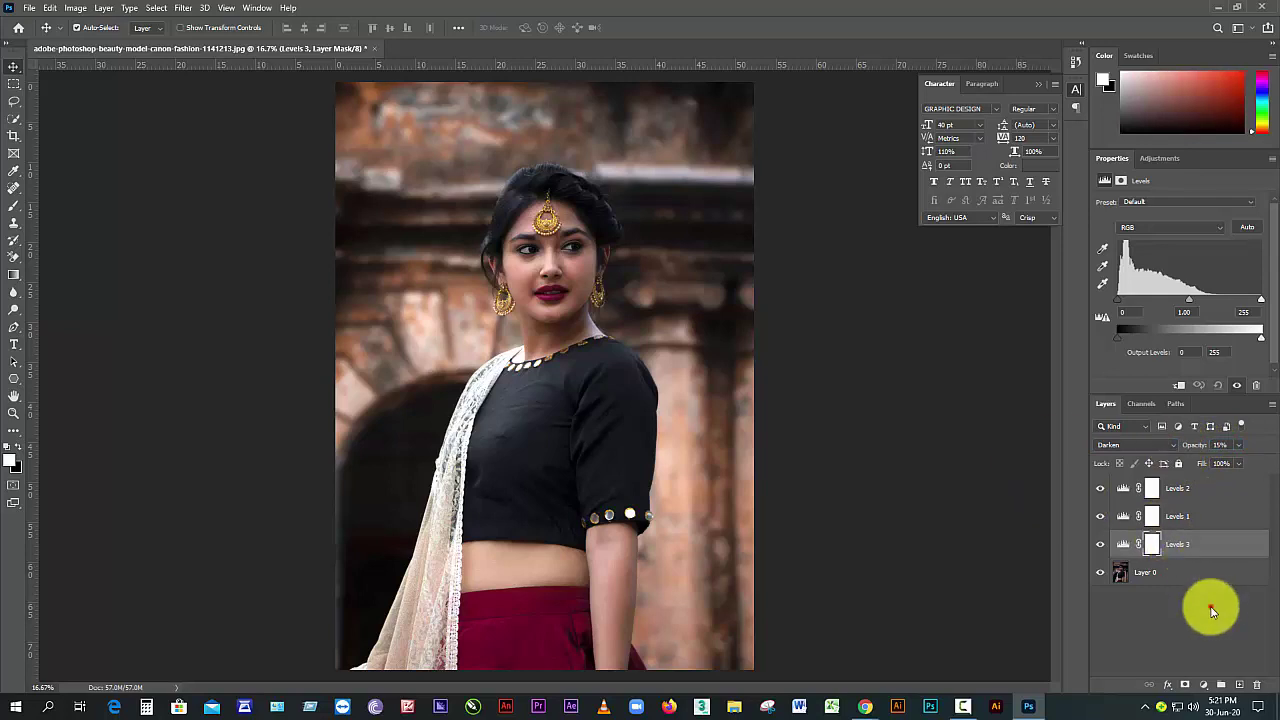
click(1182, 552)
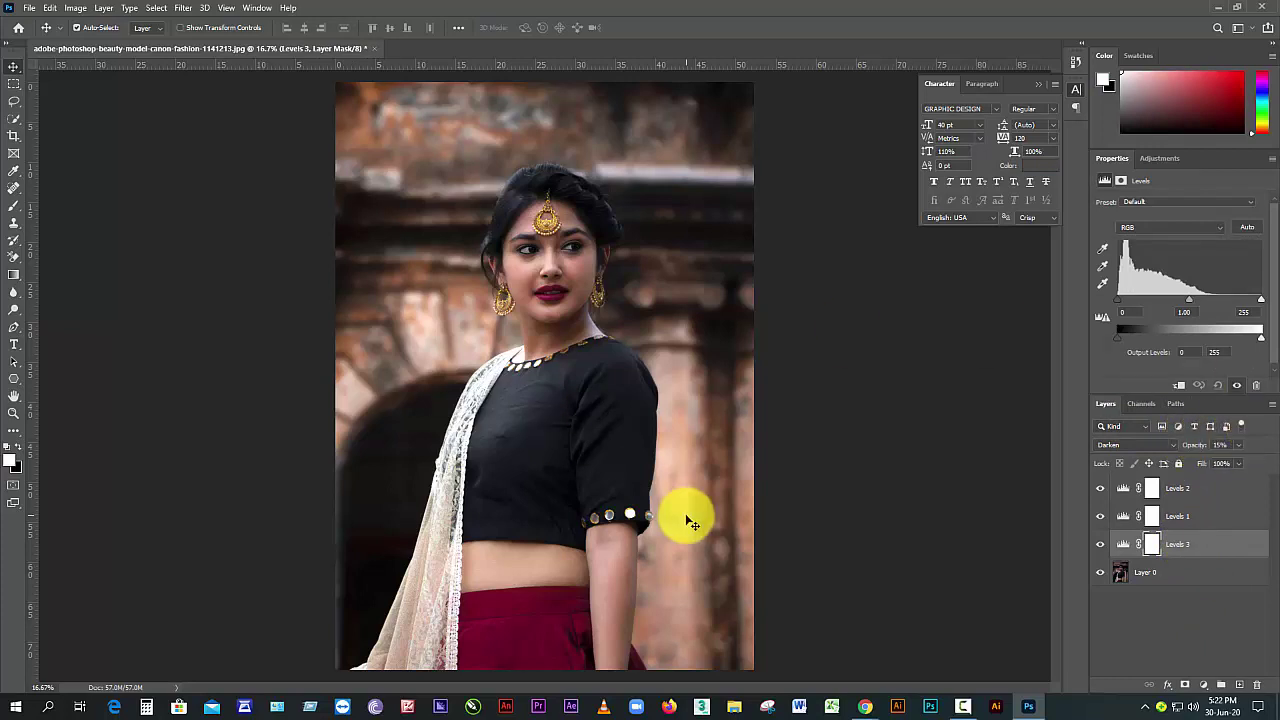
- Remove the small dark spots on the cheek at the image's left from the photo layer with the Spot Healing Brush
ctrl+click(559, 256)
ctrl+click(559, 256)
ctrl+click(559, 256)
ctrl+click(559, 256)
ctrl+click(557, 257)
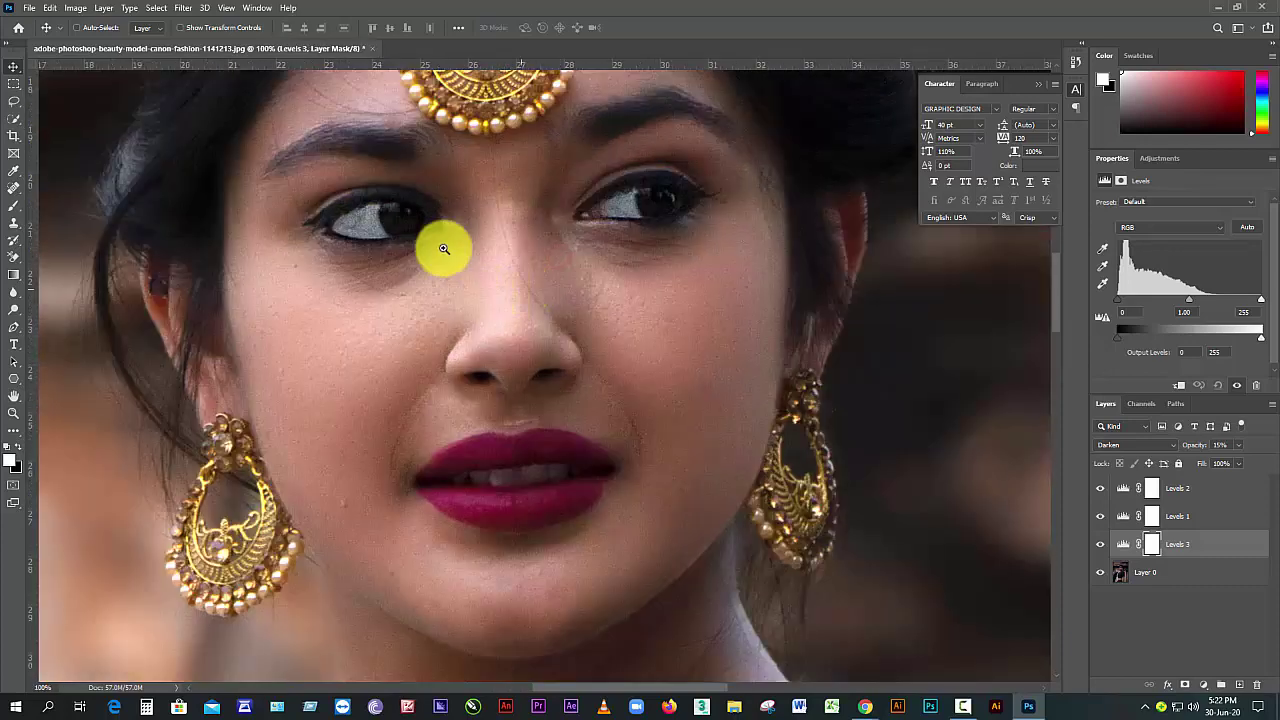
drag(443, 249, 481, 325)
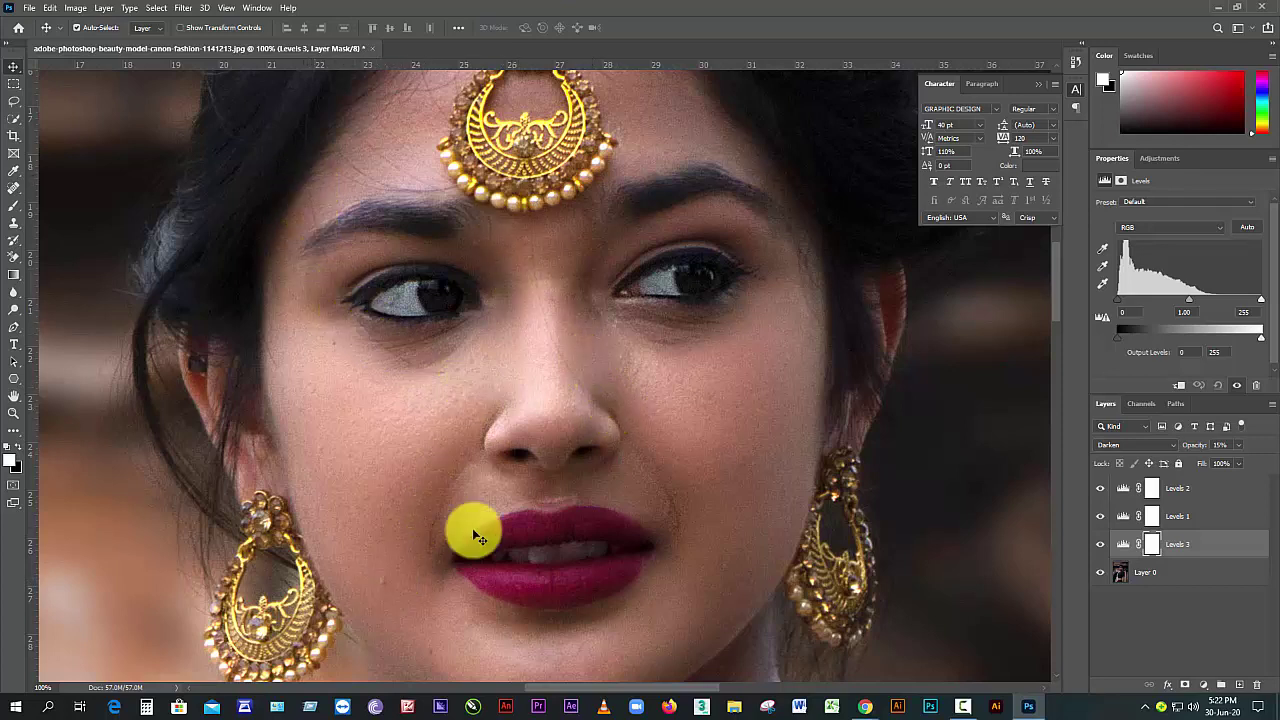
right_click(17, 190)
click(63, 190)
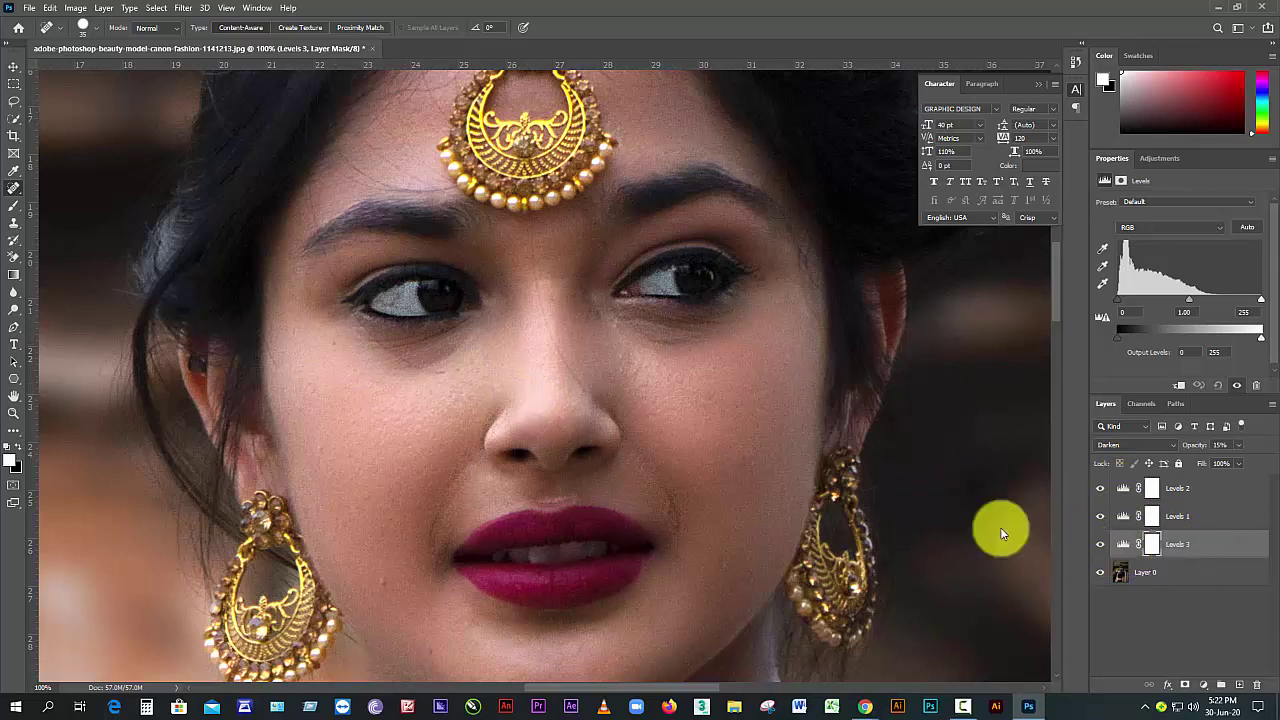
click(1150, 574)
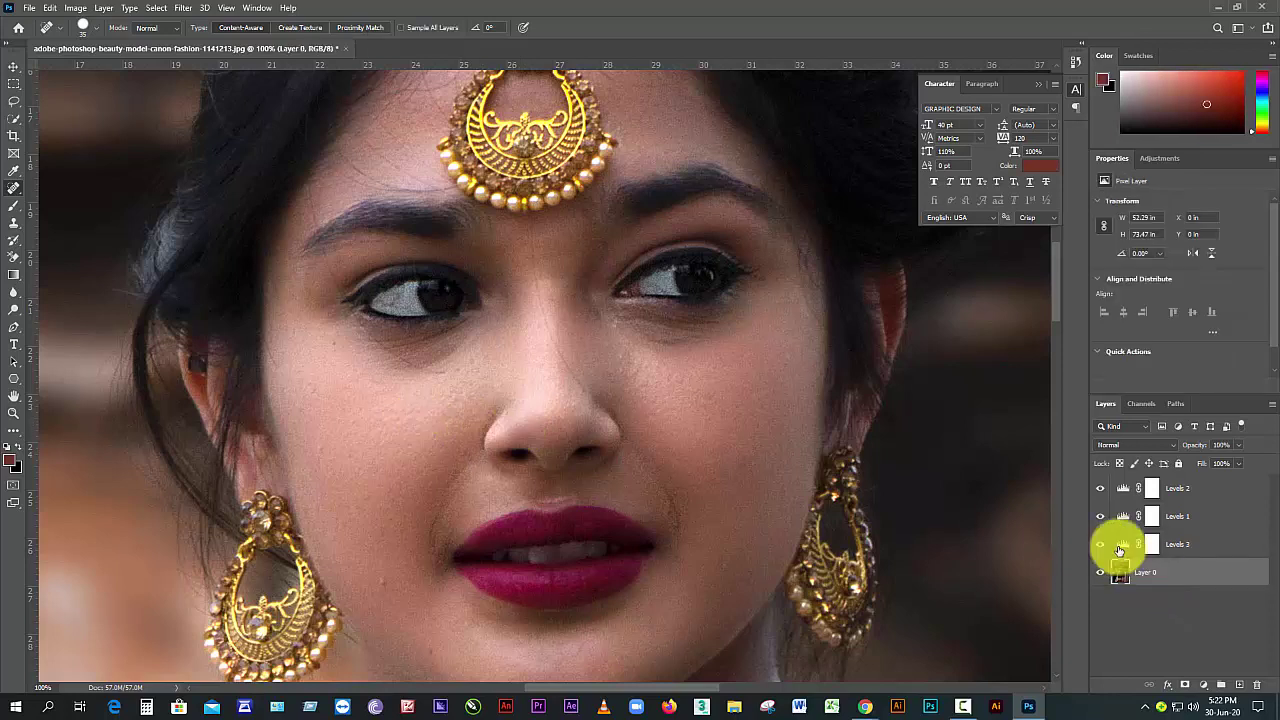
click(336, 341)
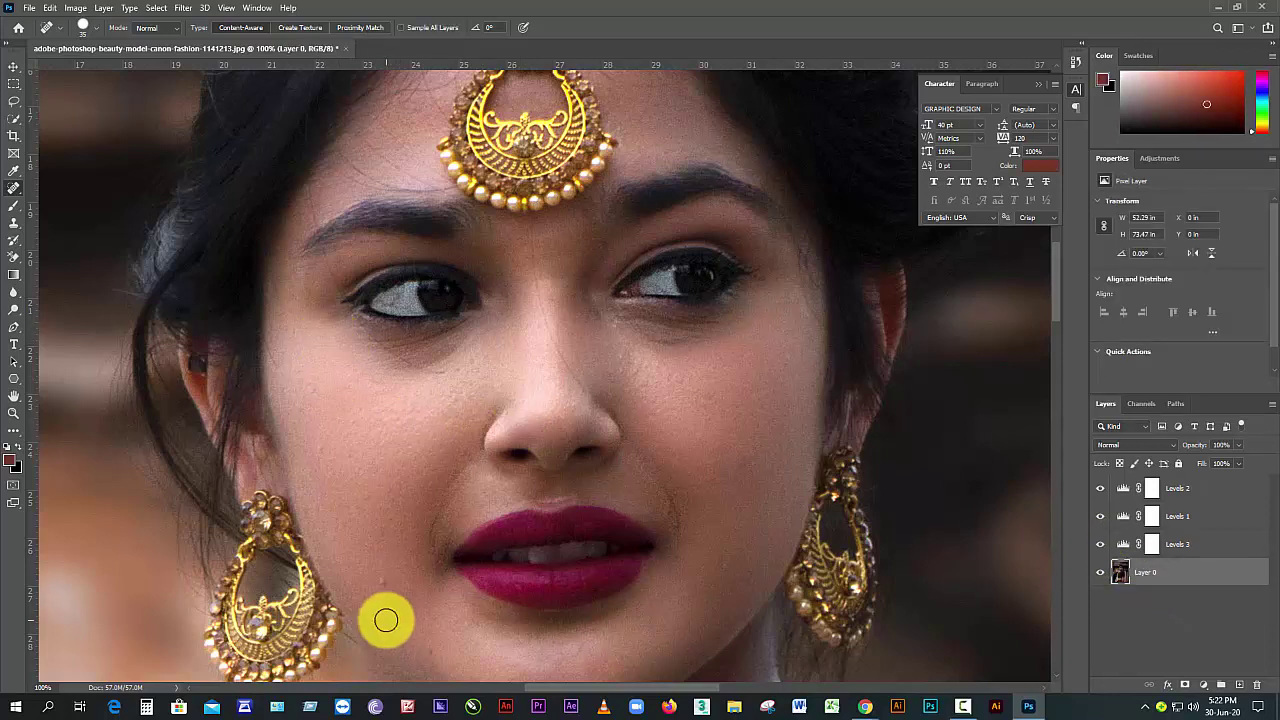
click(374, 583)
- Heal the blemishes on the chin and the skin below the lower lip with the Spot Healing Brush
drag(437, 580, 420, 471)
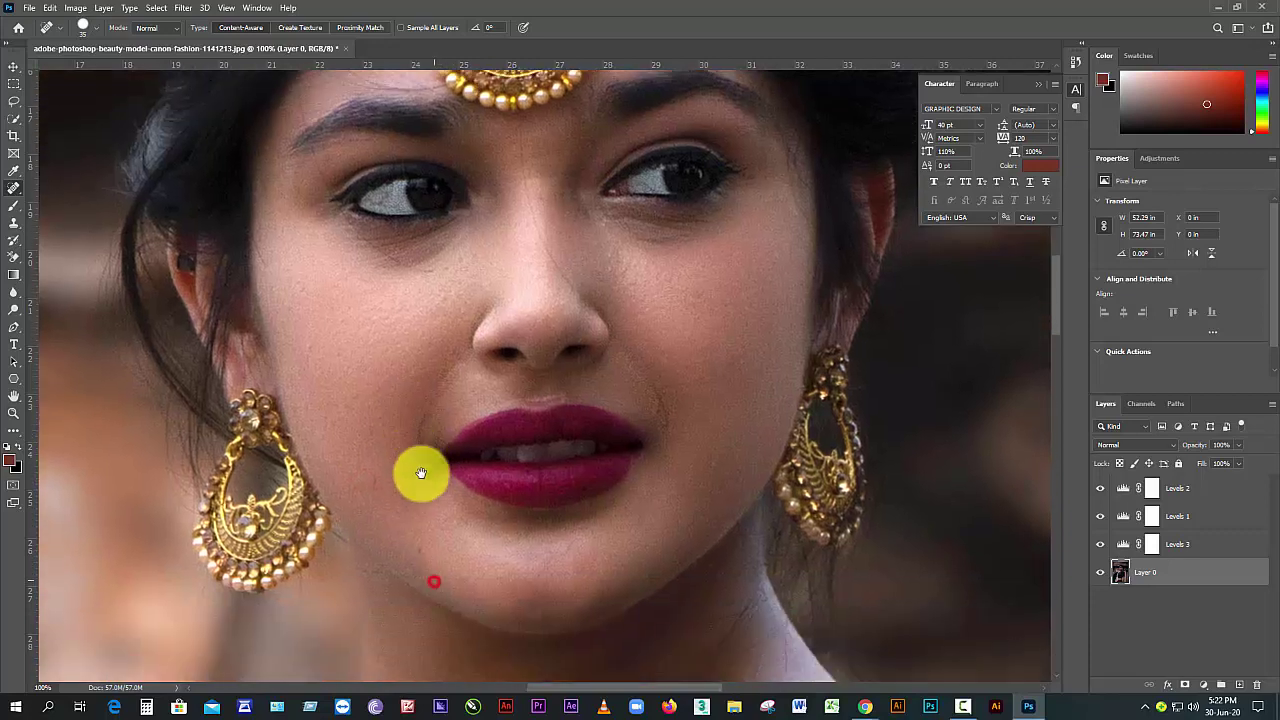
click(533, 594)
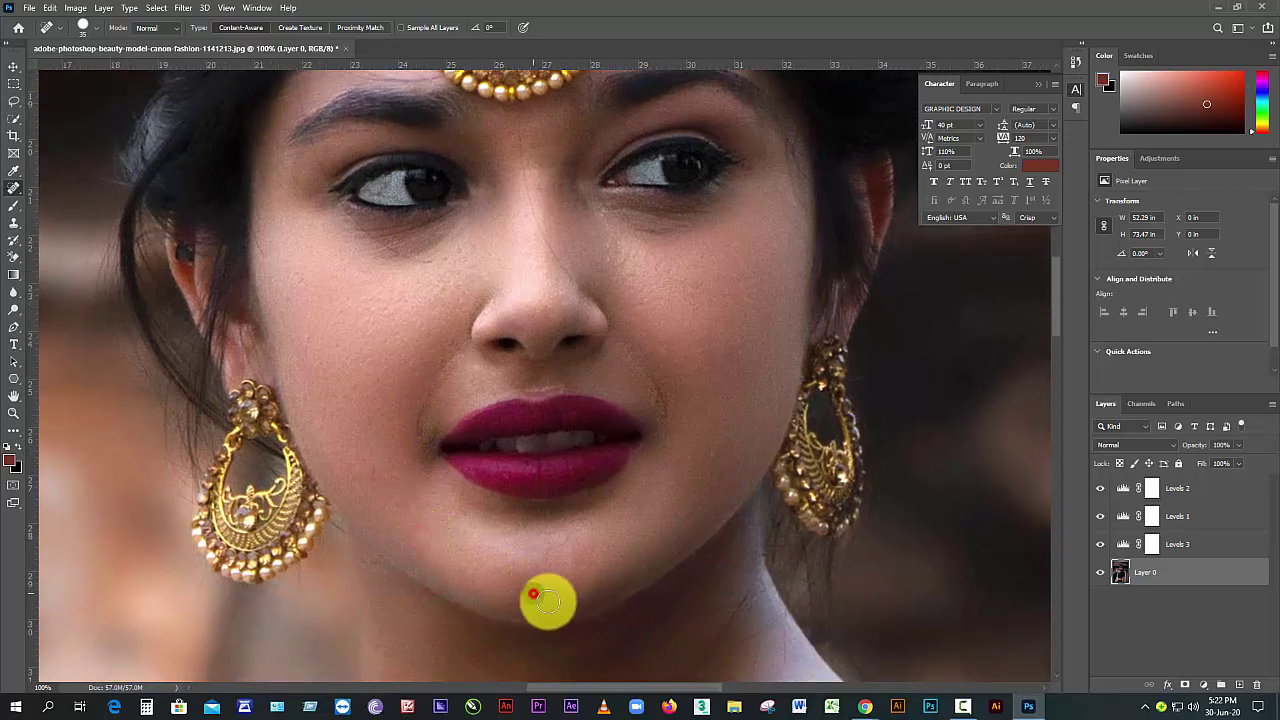
click(572, 534)
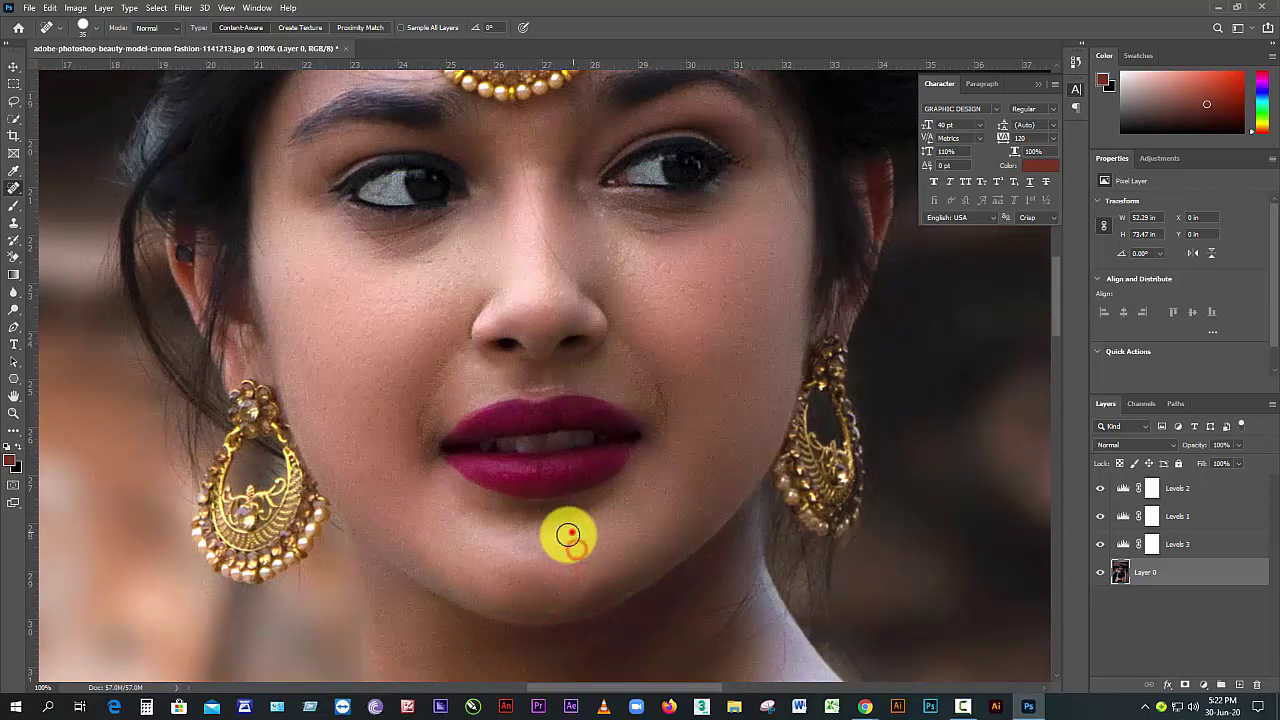
click(548, 541)
click(523, 546)
click(586, 534)
- Retouch the fine lines and shadowed skin beneath the image-left eye with the Spot Healing Brush, enlarging the brush to 40
drag(534, 420, 578, 573)
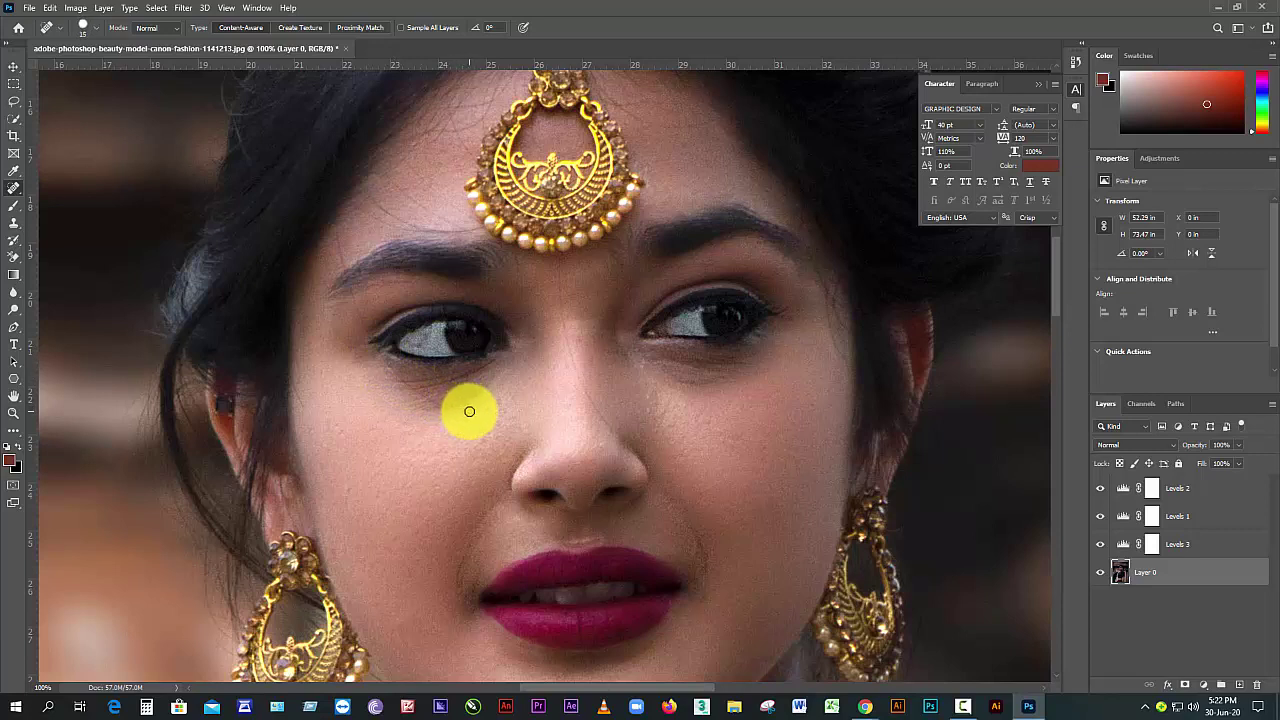
drag(468, 411, 451, 407)
scroll(420, 383, up, 2)
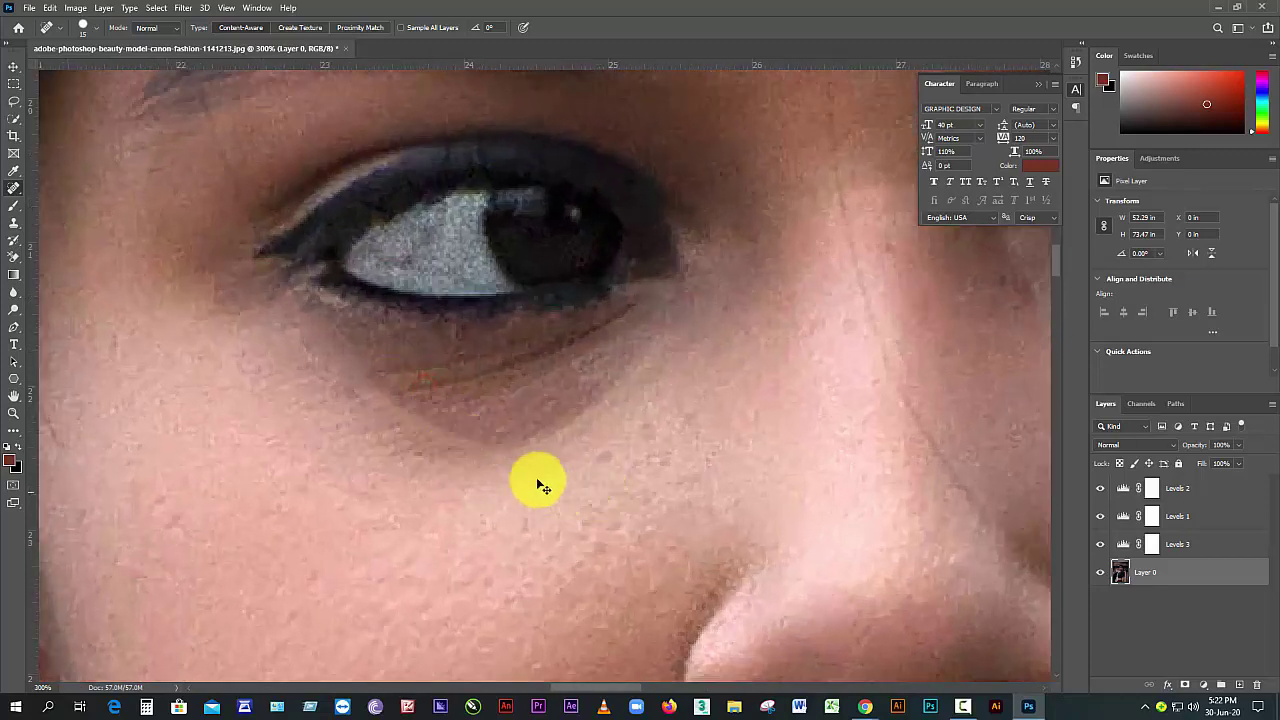
scroll(491, 449, down, 3)
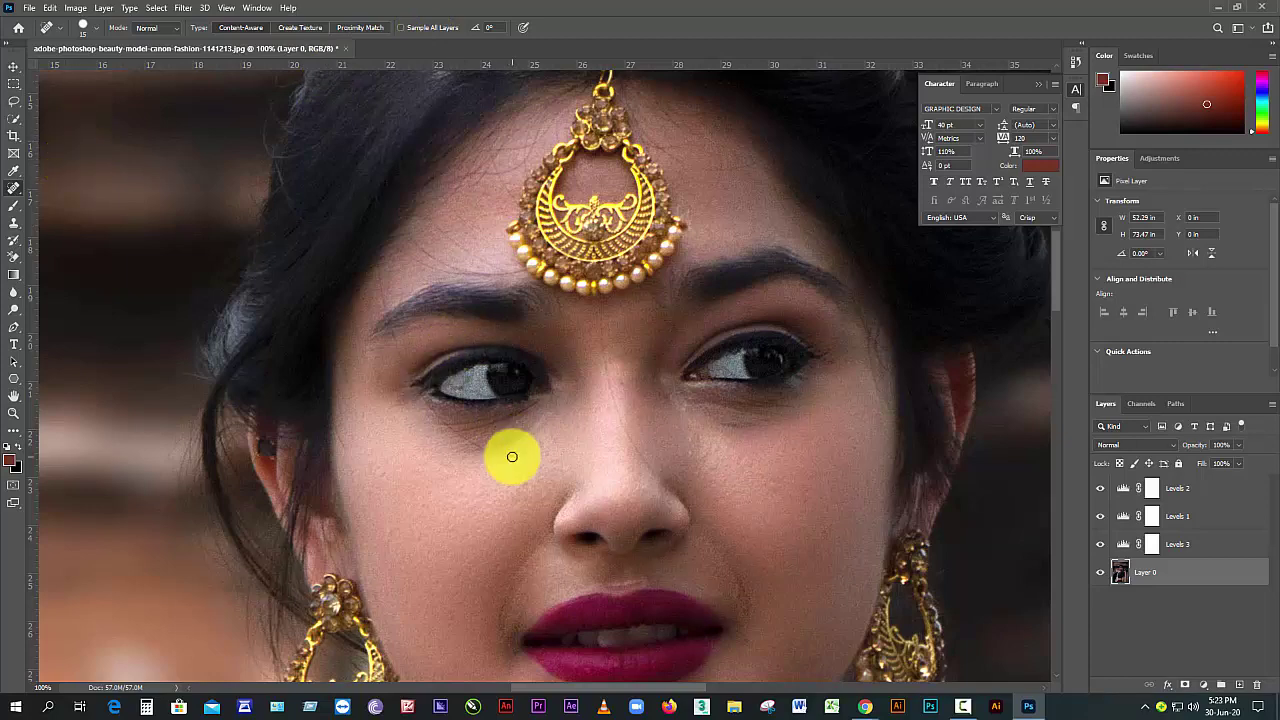
scroll(491, 445, up, 2)
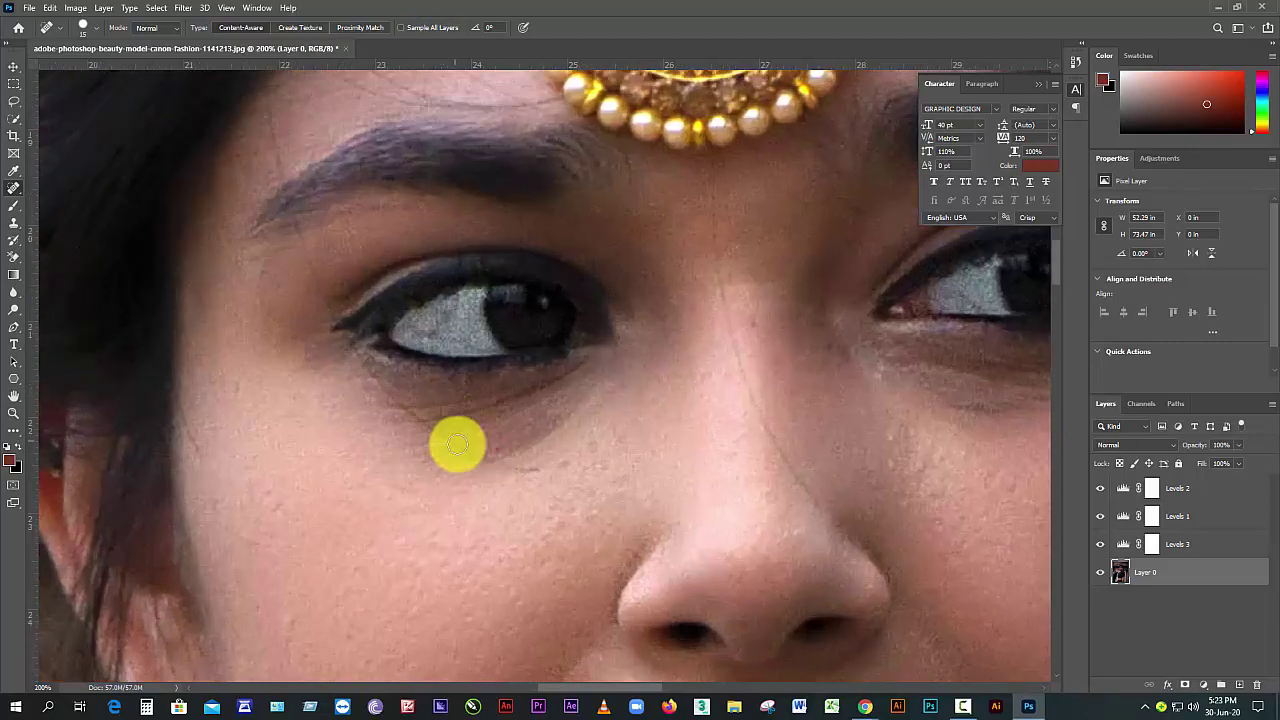
click(534, 469)
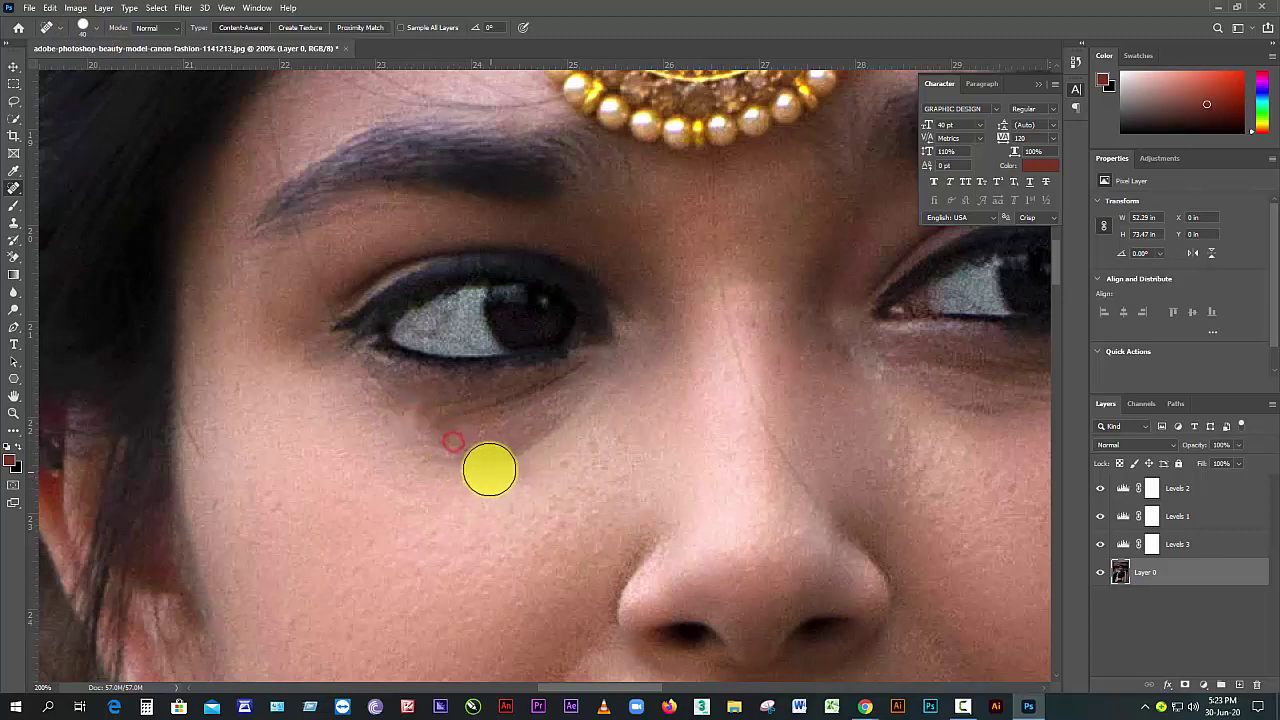
click(455, 444)
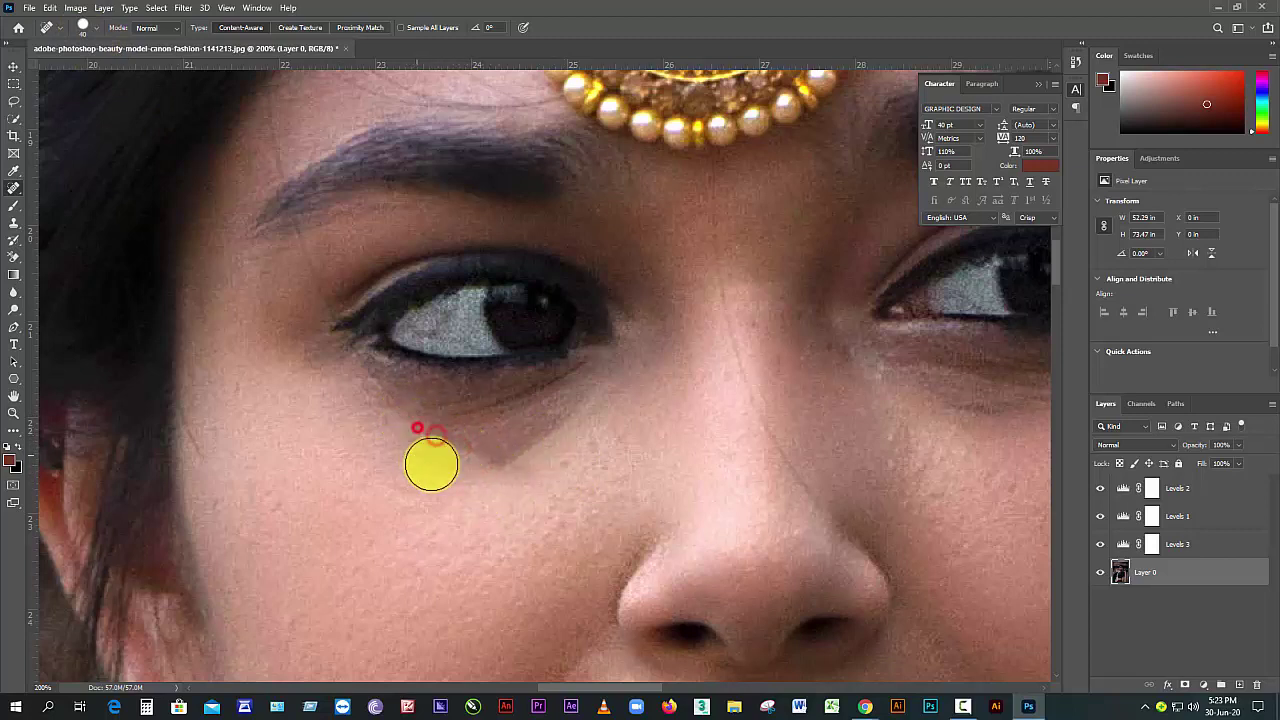
- Clean up the skin around the tail of the image-left eyebrow and the outer corner of that eye
drag(304, 189, 347, 345)
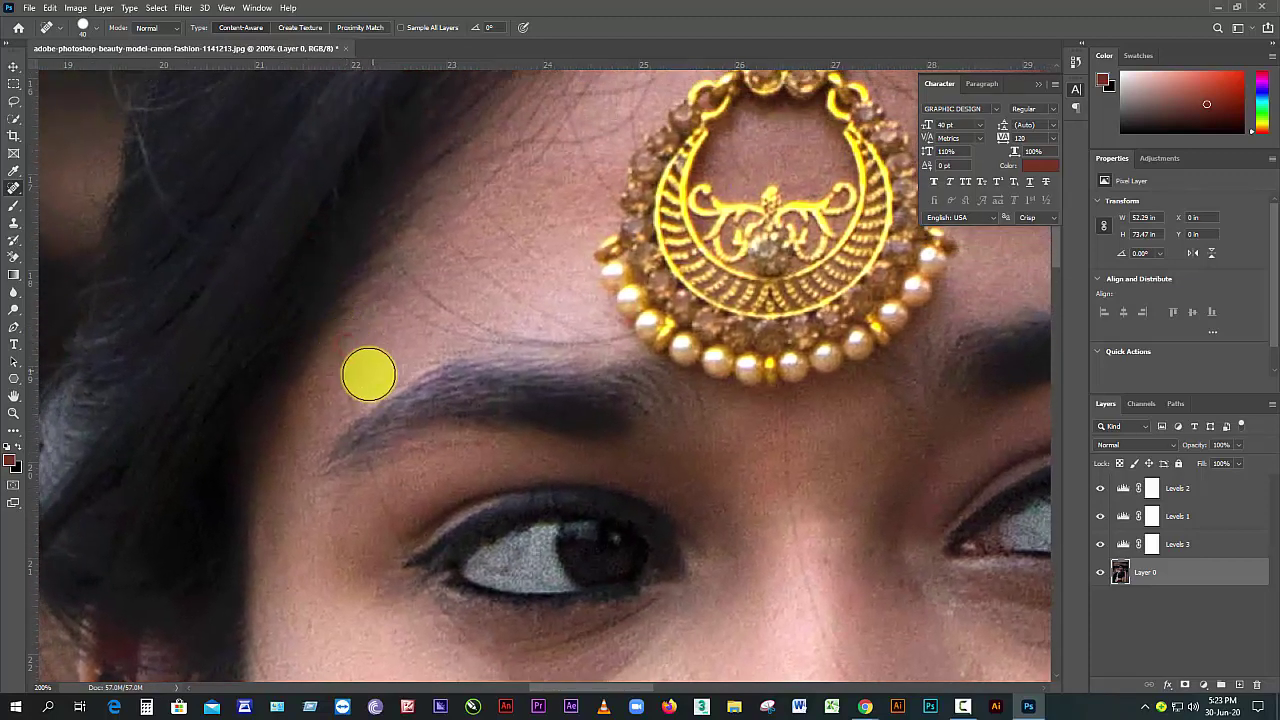
click(351, 379)
click(349, 432)
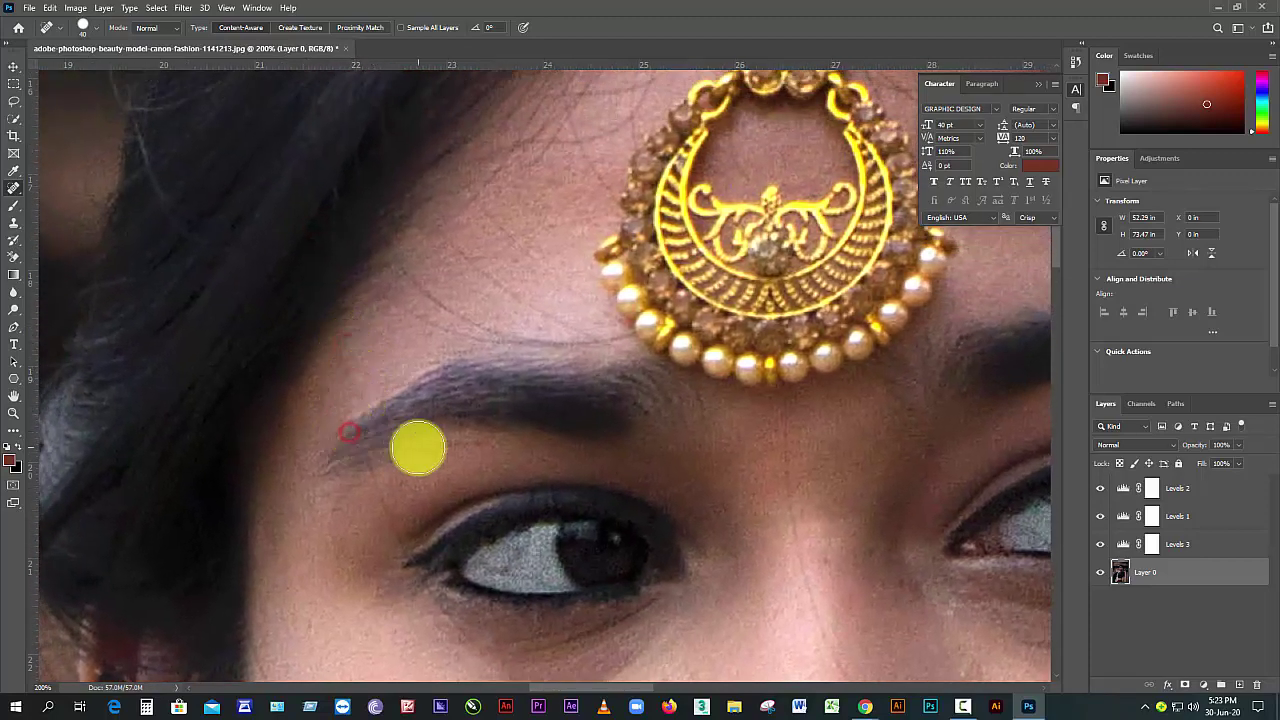
drag(417, 466, 365, 349)
click(363, 347)
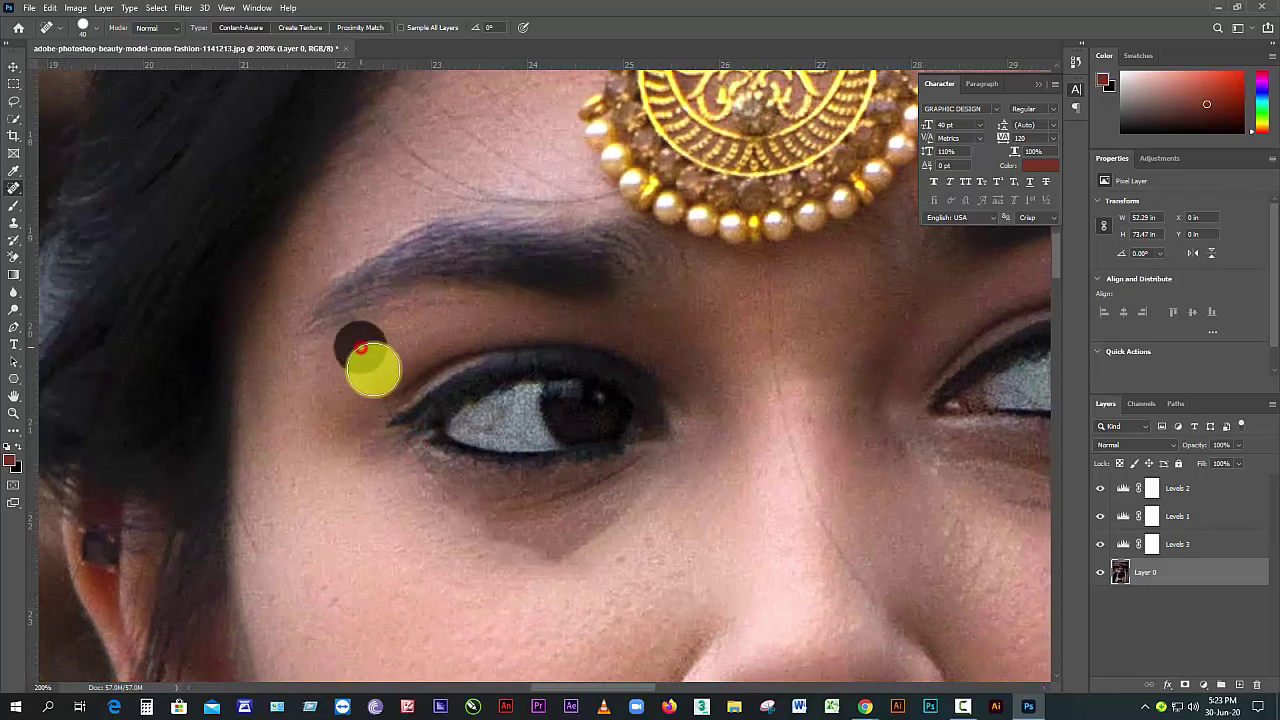
click(361, 384)
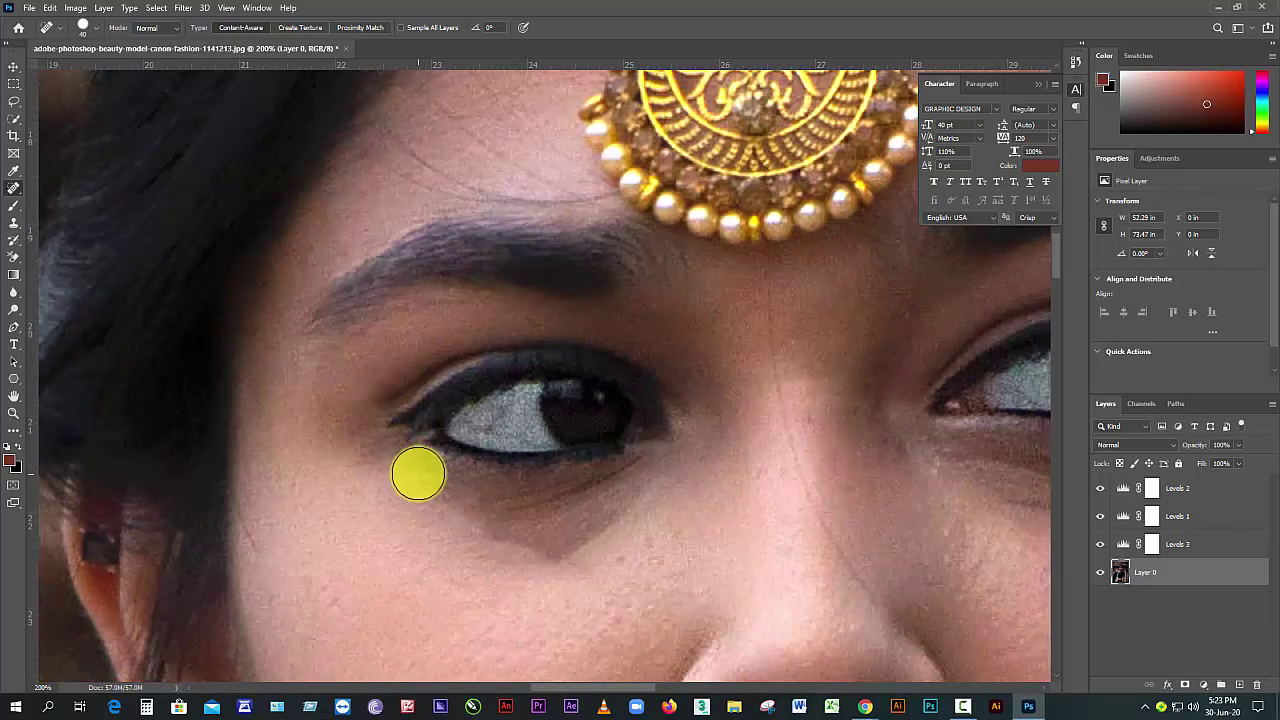
click(418, 473)
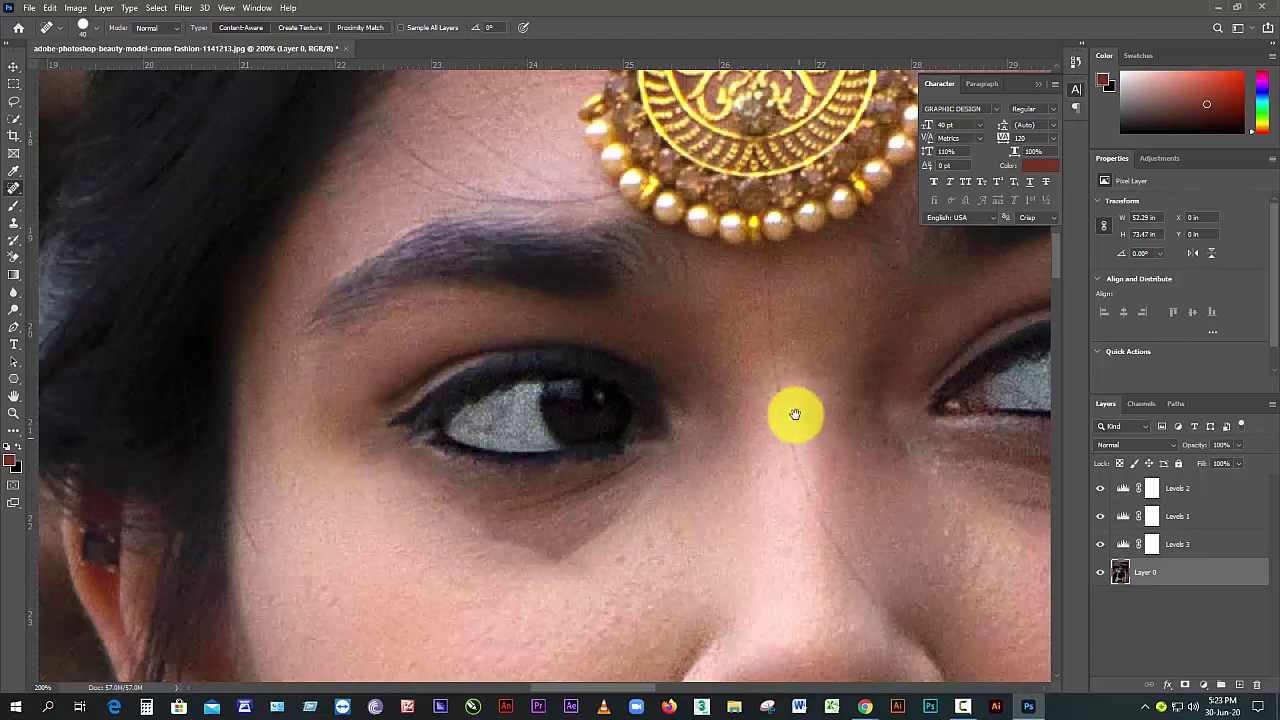
- Try to lighten the dark patch beneath the image-left eye with the Dodge tool at 50% exposure and undo it
drag(794, 414, 700, 371)
click(530, 474)
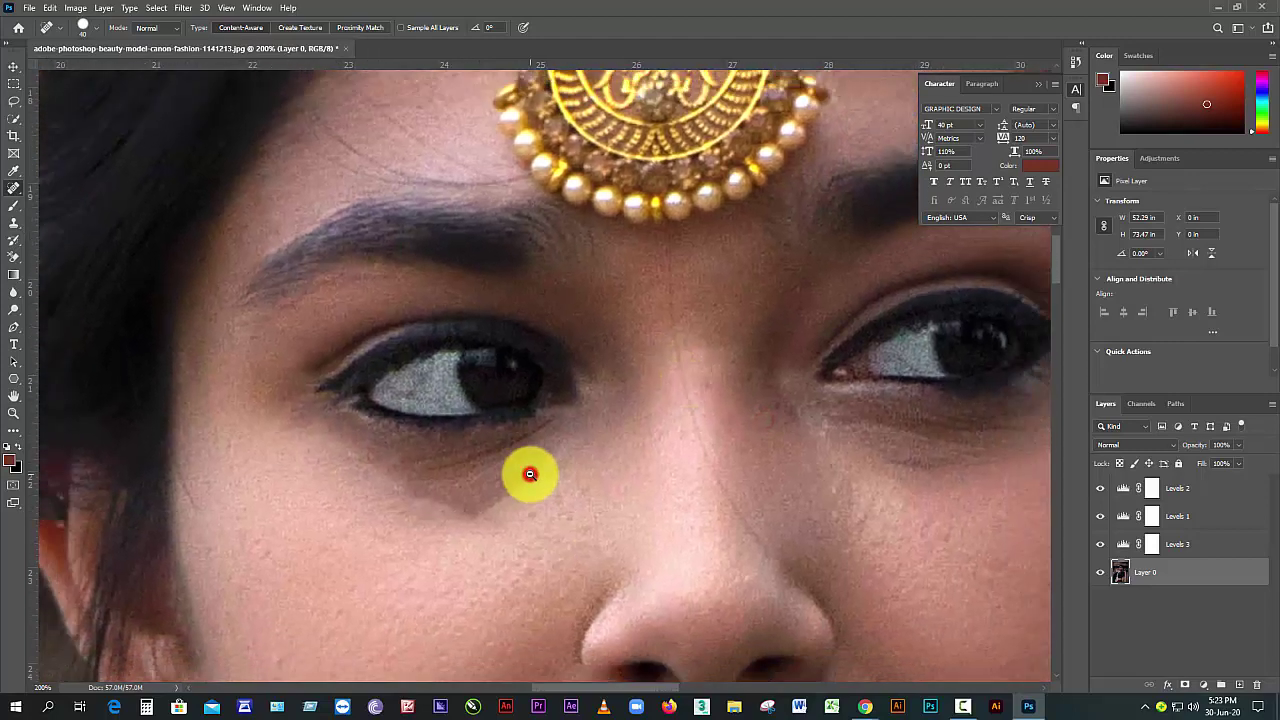
scroll(530, 474, down, 5)
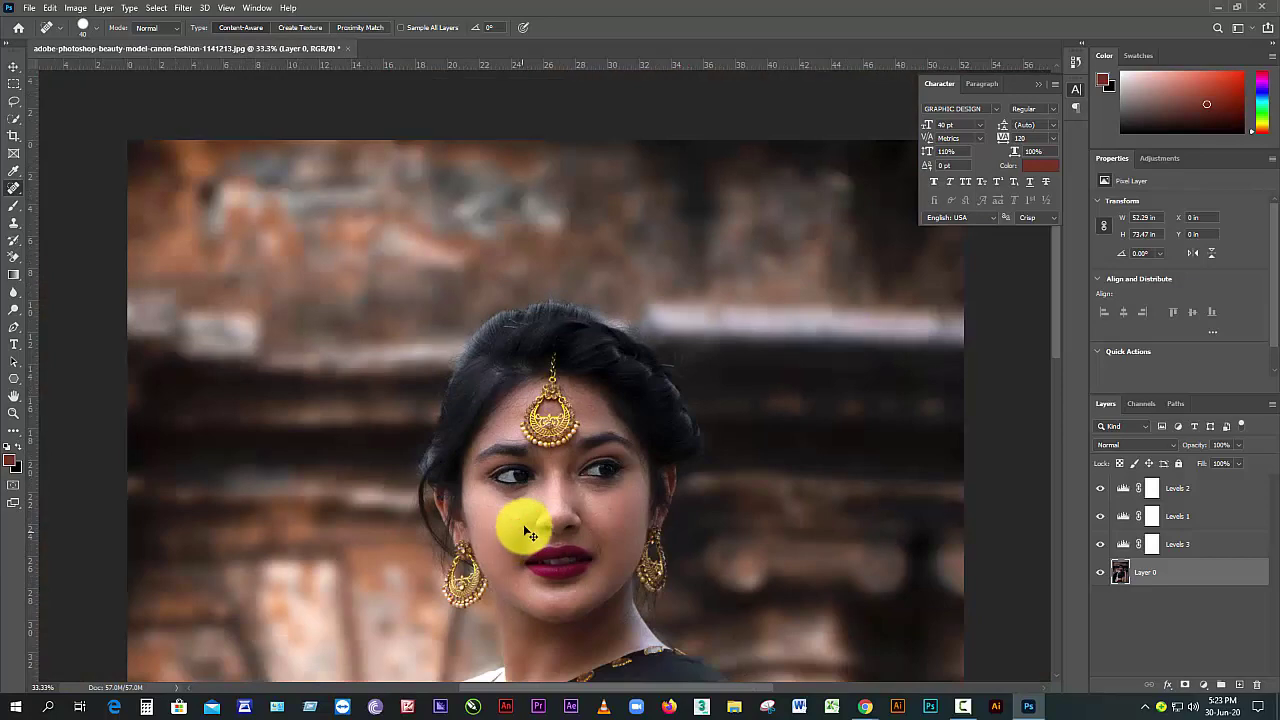
scroll(525, 530, up, 5)
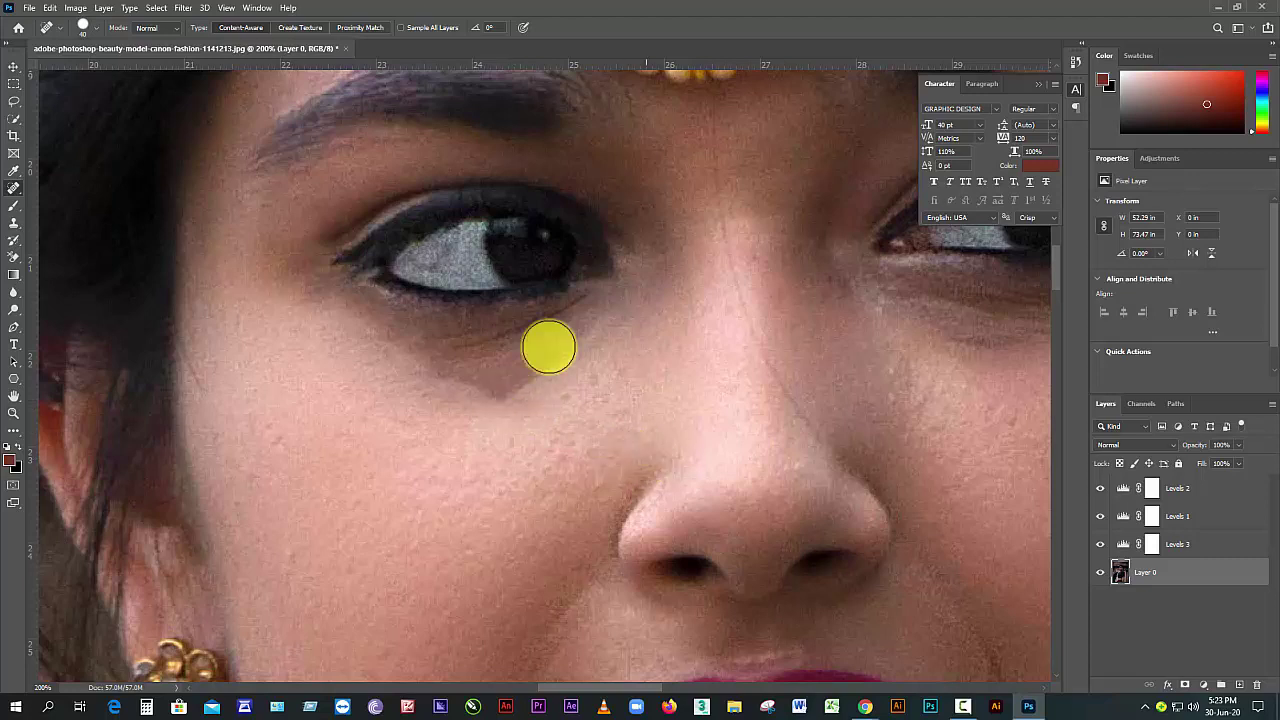
click(12, 310)
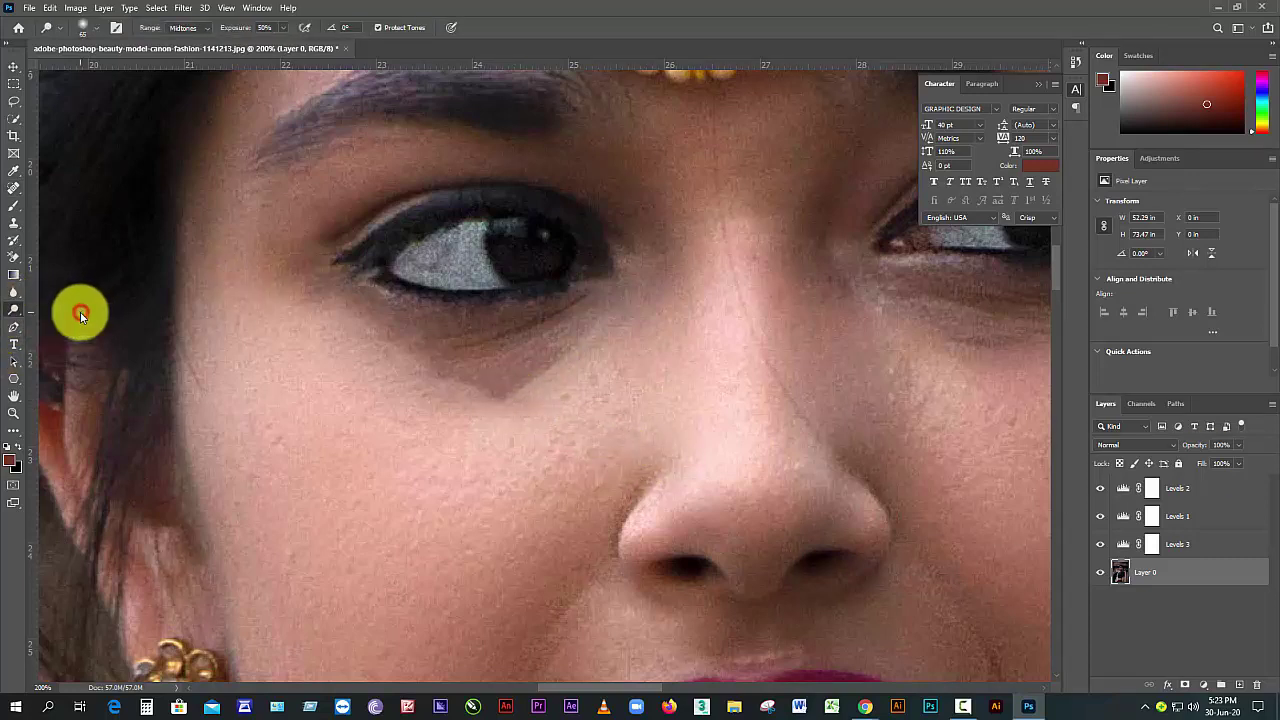
key(bracketright)
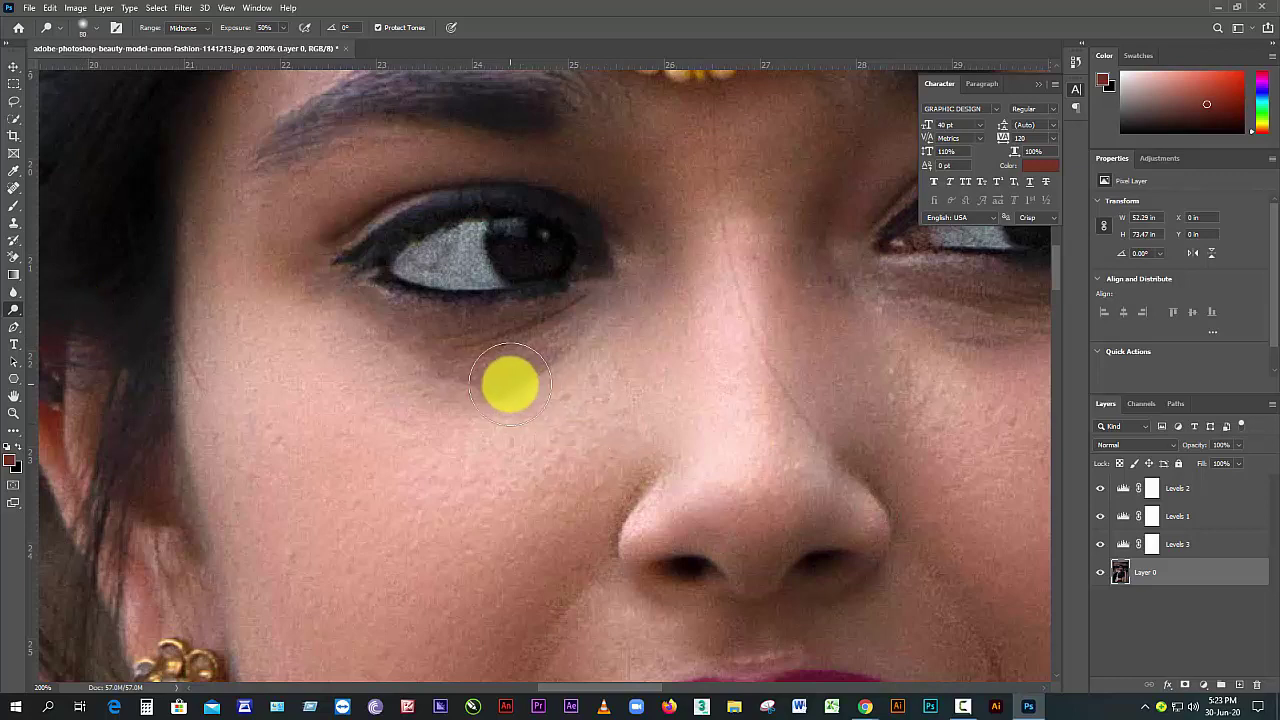
mouse_move(510, 383)
mouse_down()
mouse_move(520, 371)
mouse_move(464, 369)
mouse_up()
key(ctrl+z)
key(ctrl+z)
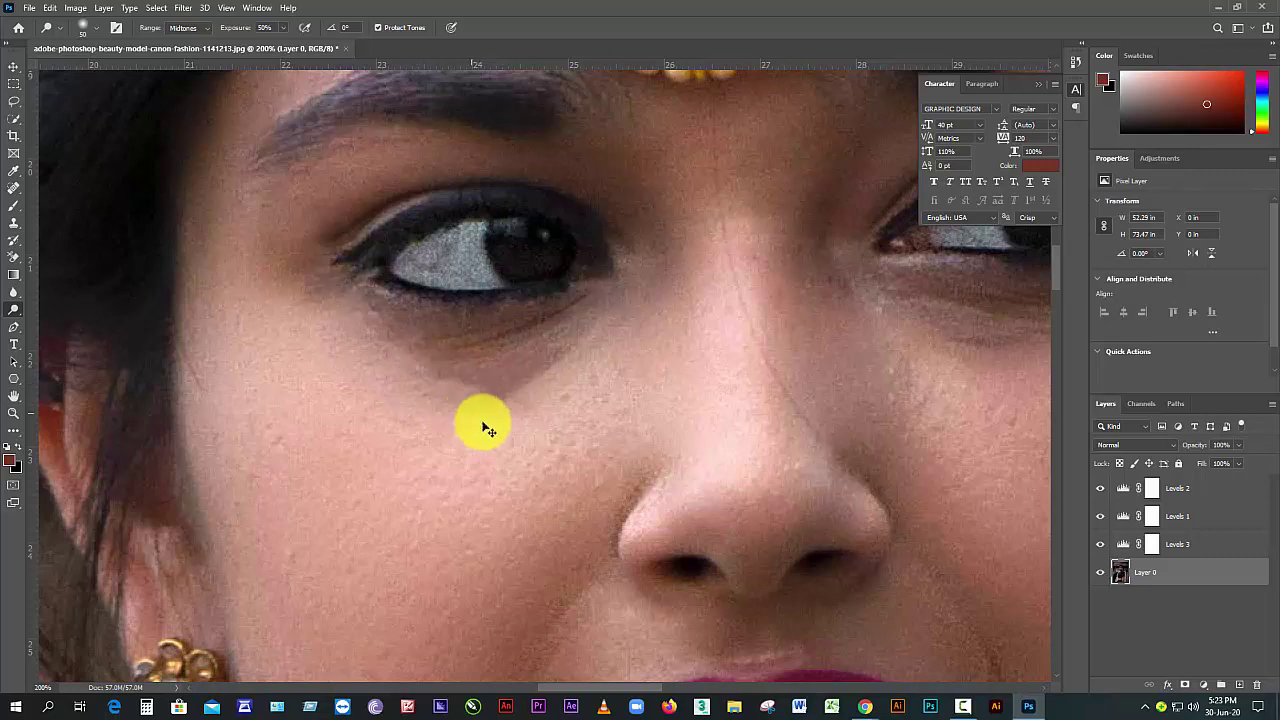
- Set the Dodge exposure to 15% and brush over the dark patch beneath the image-left eye
click(284, 28)
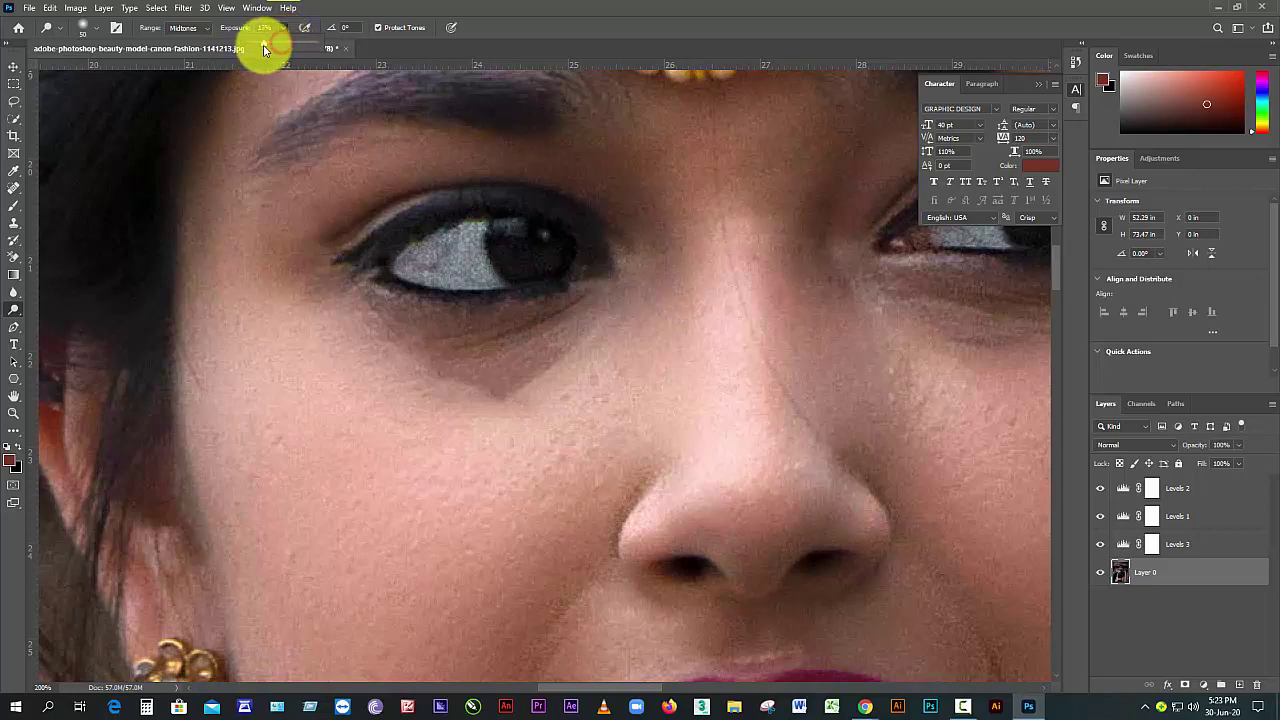
drag(551, 380, 477, 363)
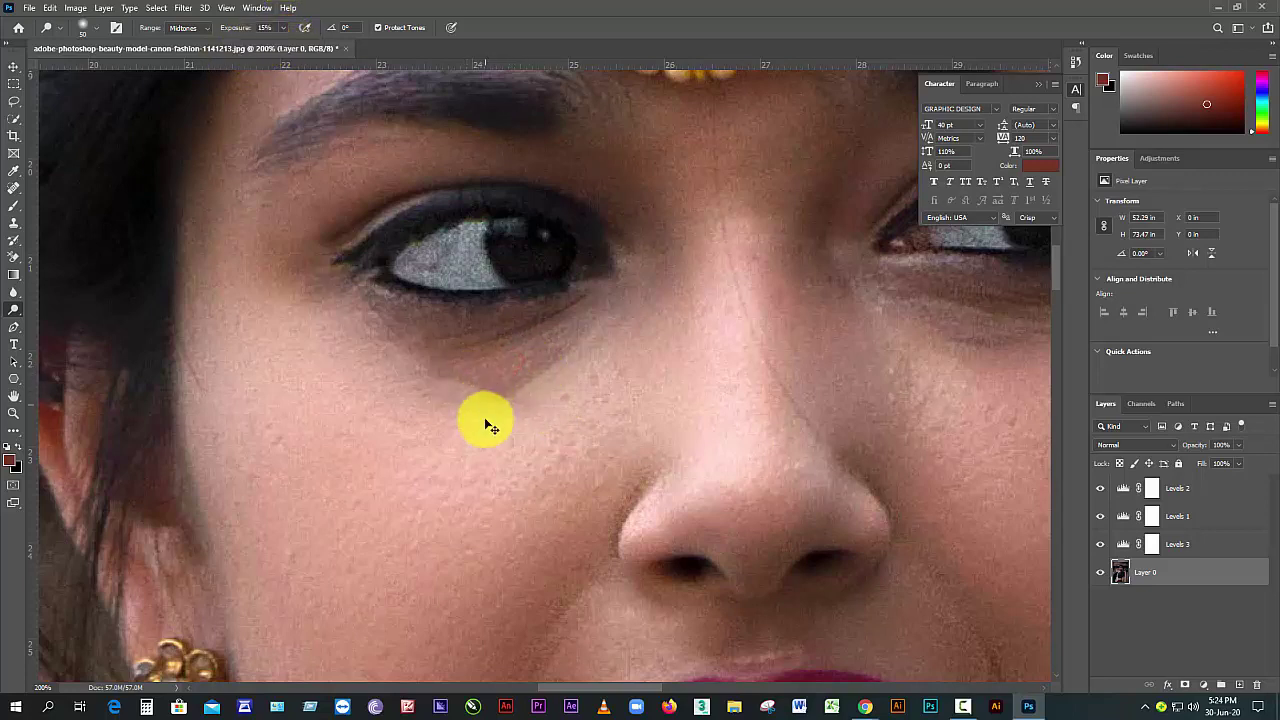
- Set the Sponge tool to Desaturate at 23% flow and brush over the dark patch beneath the image-left eye
right_click(12, 313)
click(57, 331)
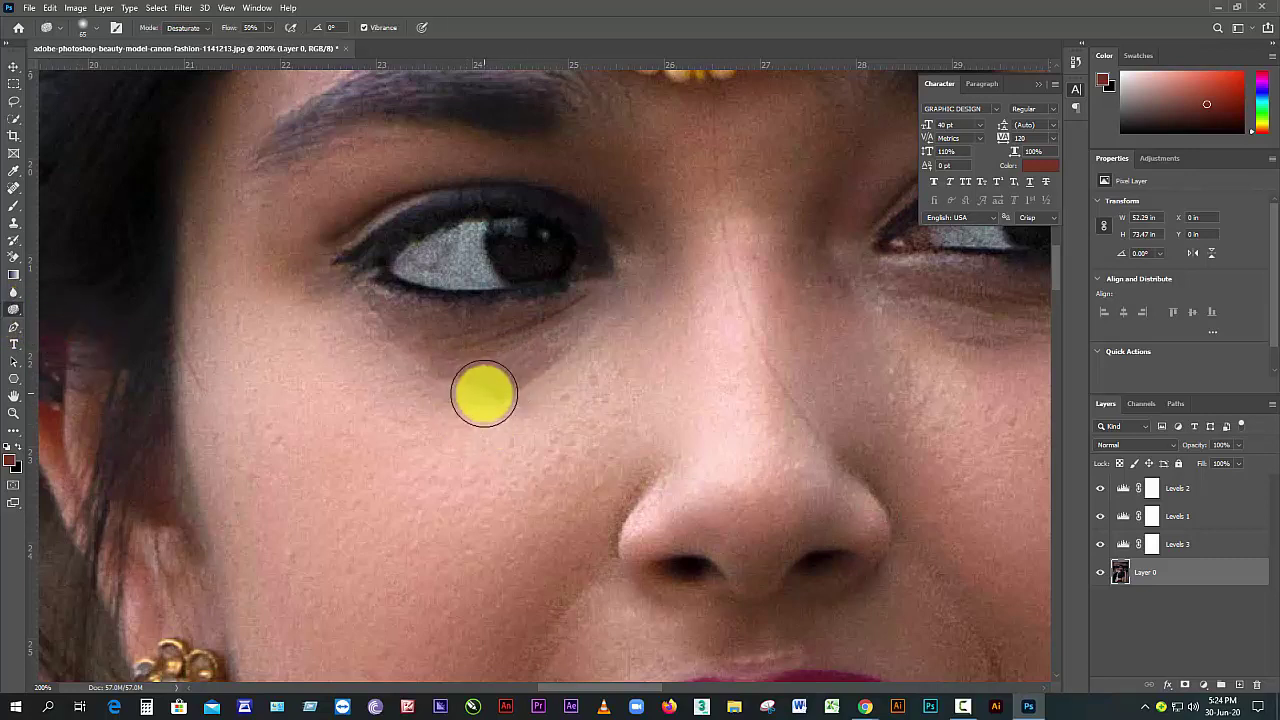
click(272, 40)
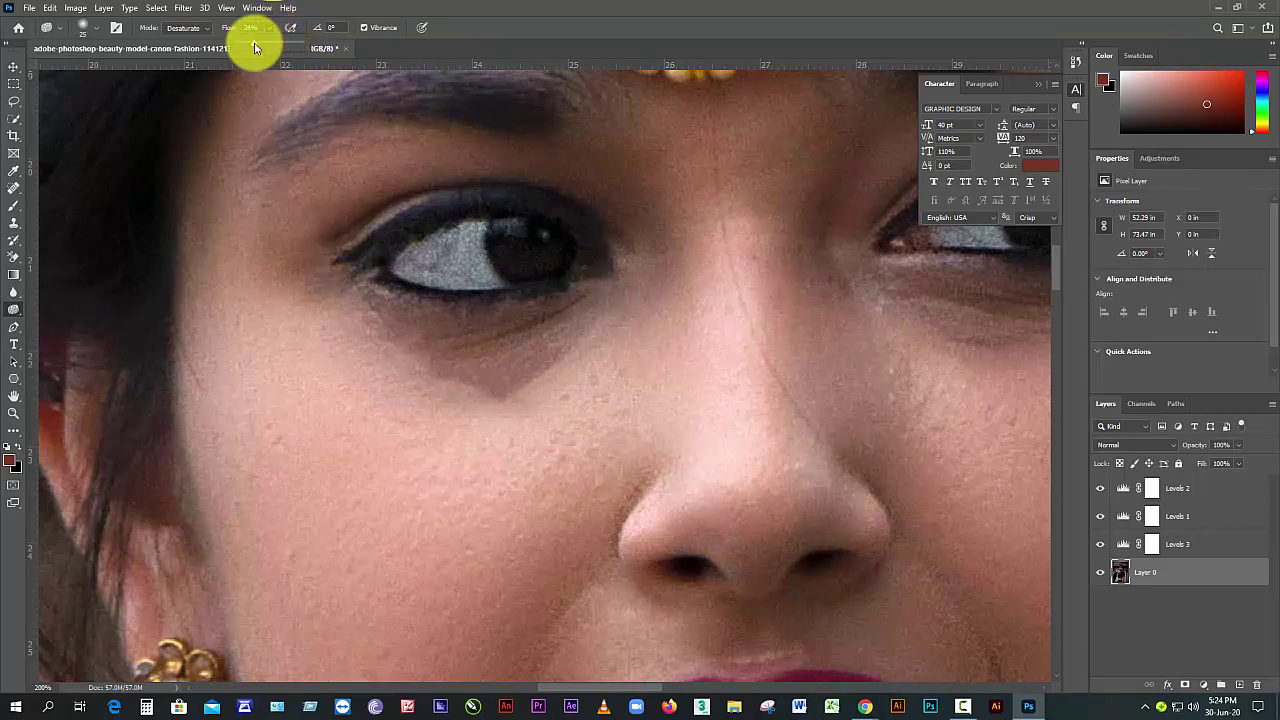
mouse_move(500, 374)
mouse_down()
mouse_move(463, 382)
mouse_move(502, 382)
mouse_move(466, 397)
mouse_move(527, 372)
mouse_move(449, 376)
mouse_move(524, 350)
mouse_move(430, 366)
mouse_move(463, 383)
mouse_up()
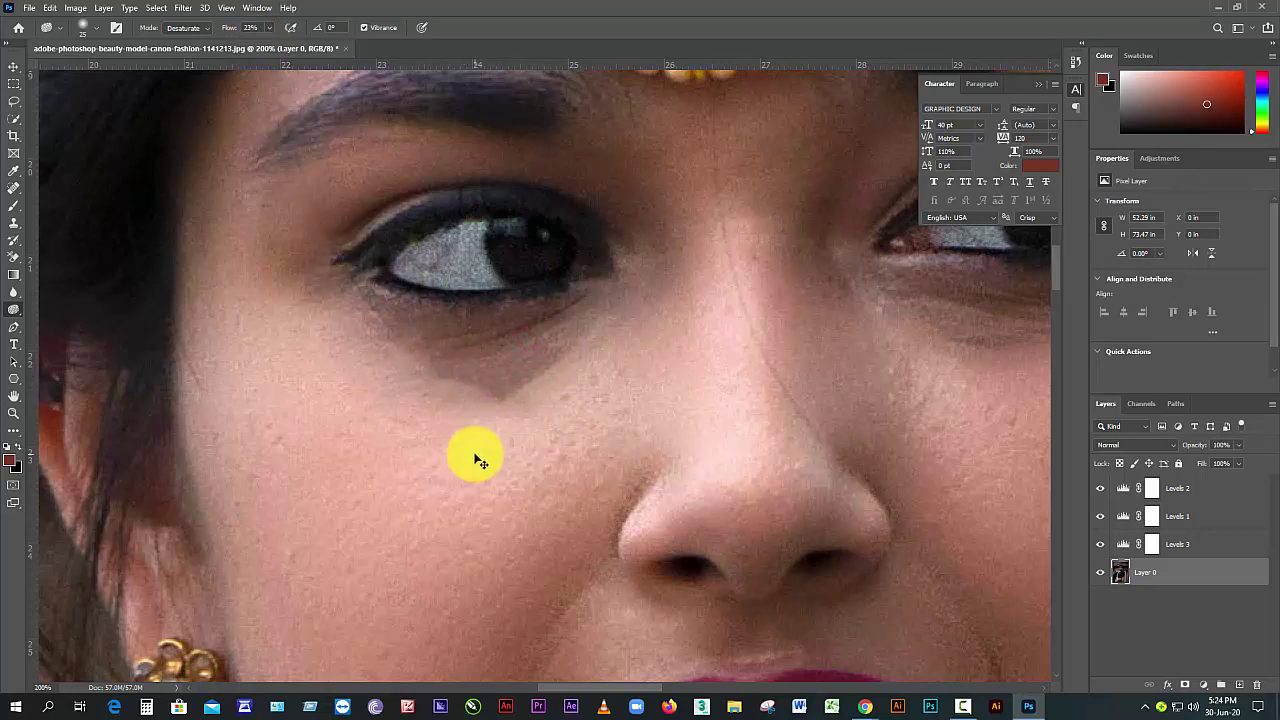
ctrl+alt+click(390, 330)
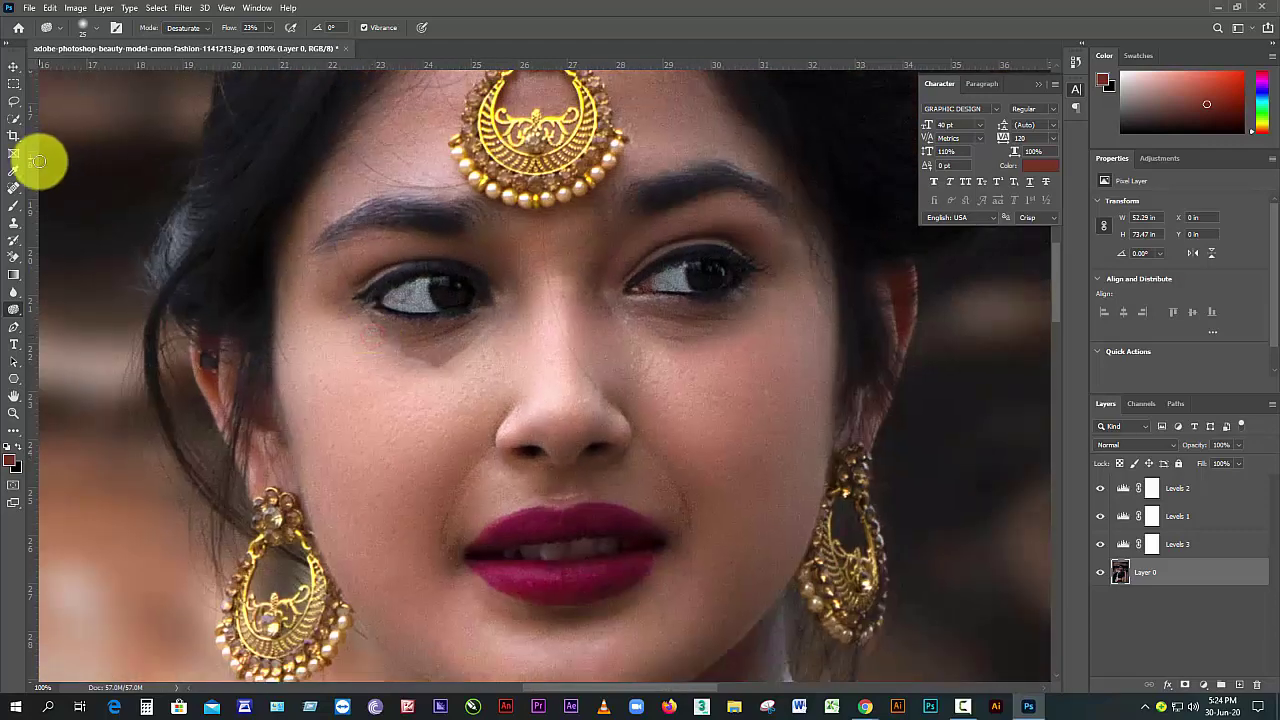
- Try the Healing Brush on the skin beside the outer corner of the image-left eye
click(14, 187)
click(110, 201)
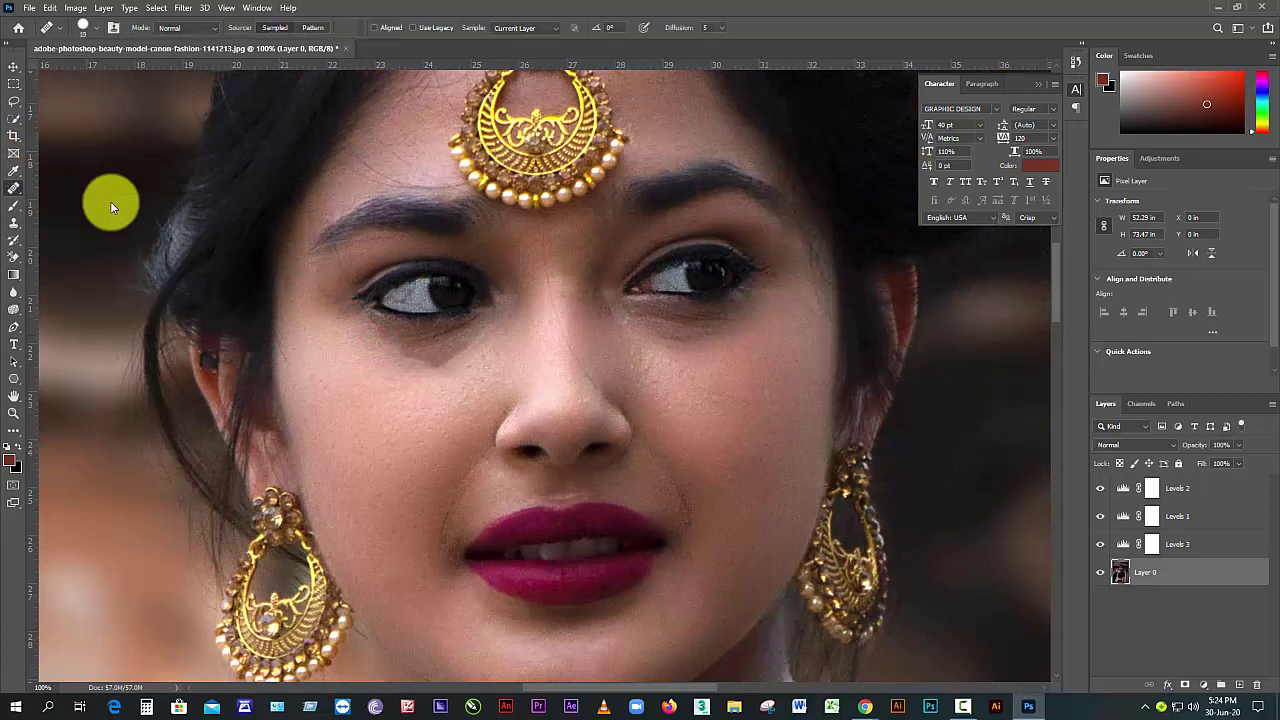
ctrl+click(352, 285)
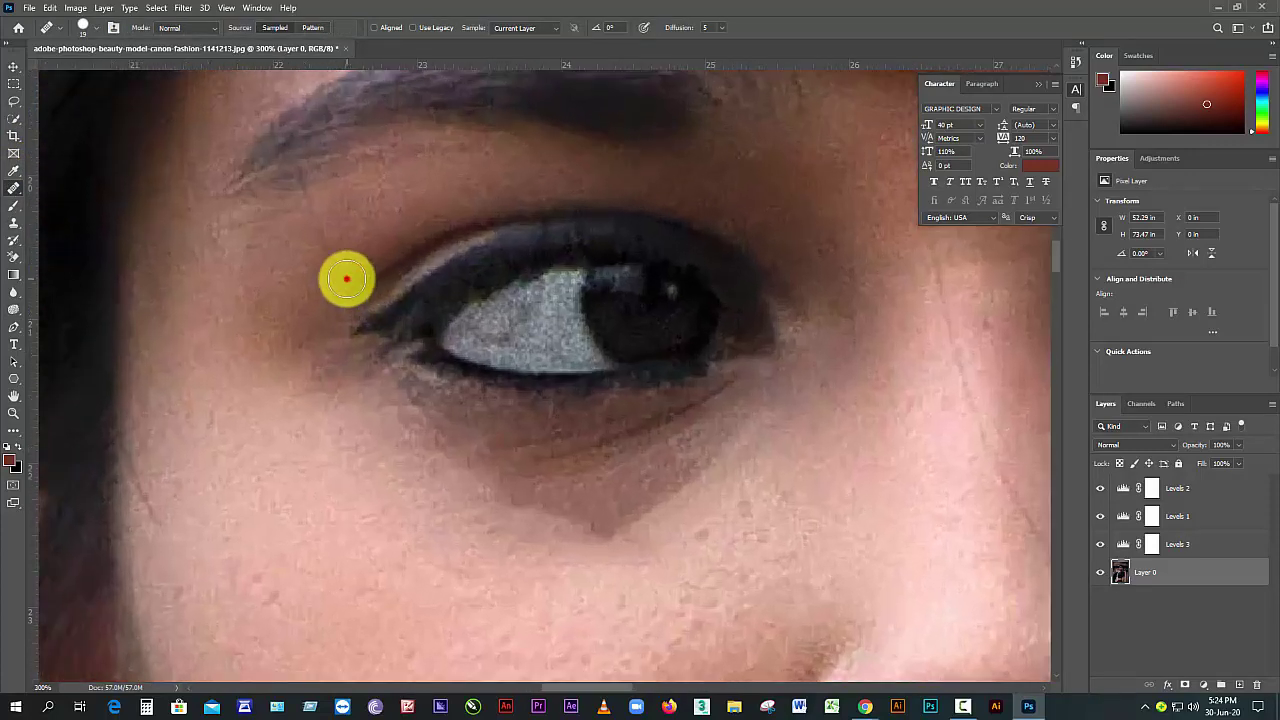
click(346, 279)
click(623, 263)
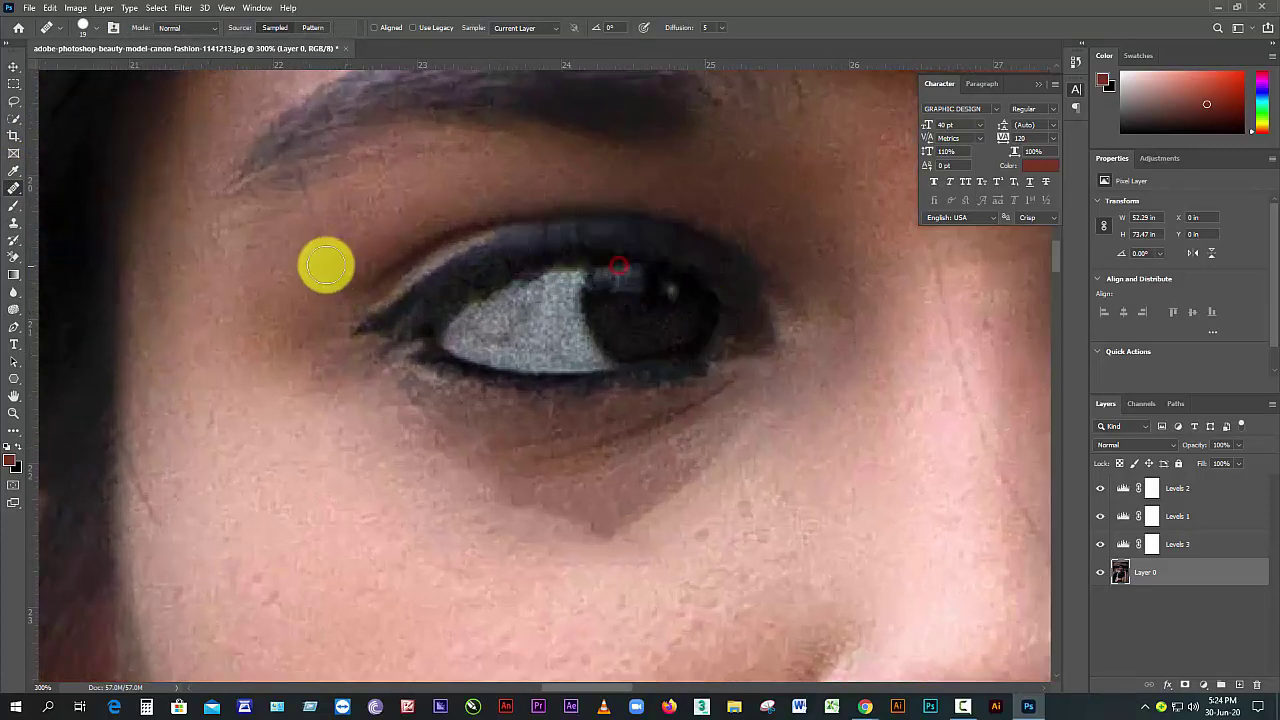
- Patch the small shadowed area below the outer corner of the image-left eye with the lighter cheek skin beneath it
click(14, 194)
click(60, 215)
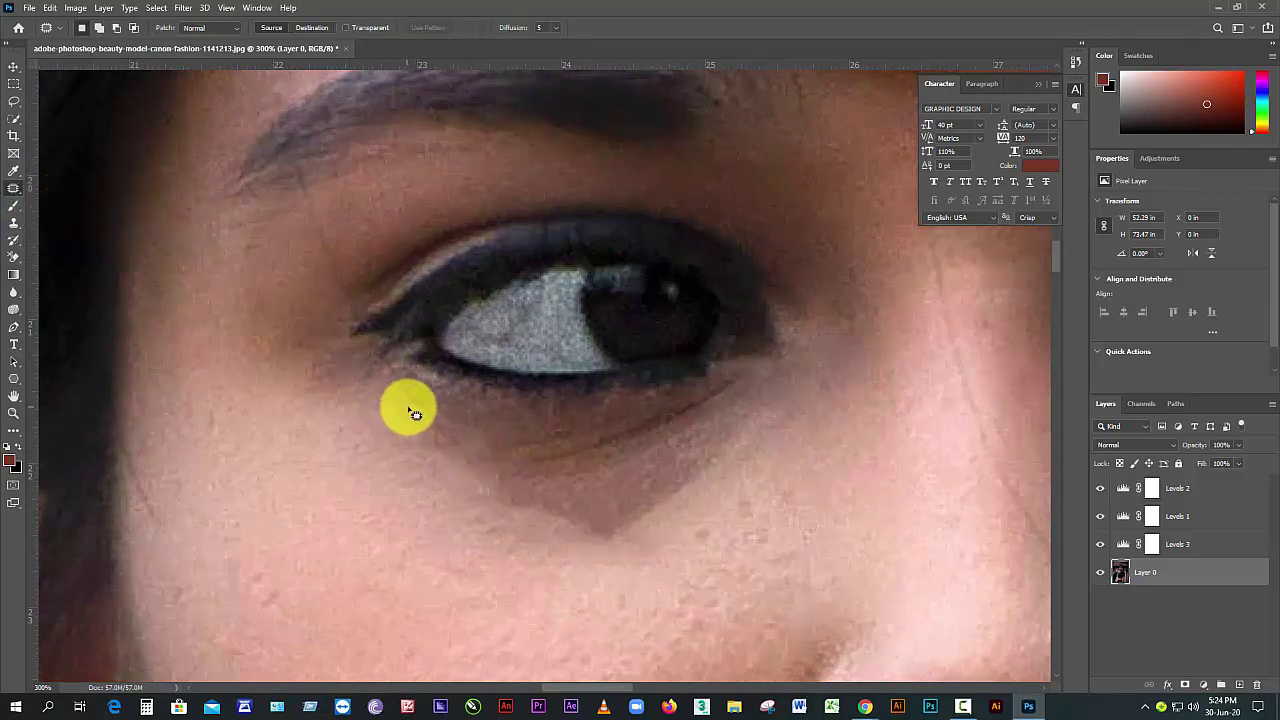
mouse_move(421, 419)
mouse_down()
mouse_move(454, 464)
mouse_move(483, 468)
mouse_move(412, 403)
mouse_up()
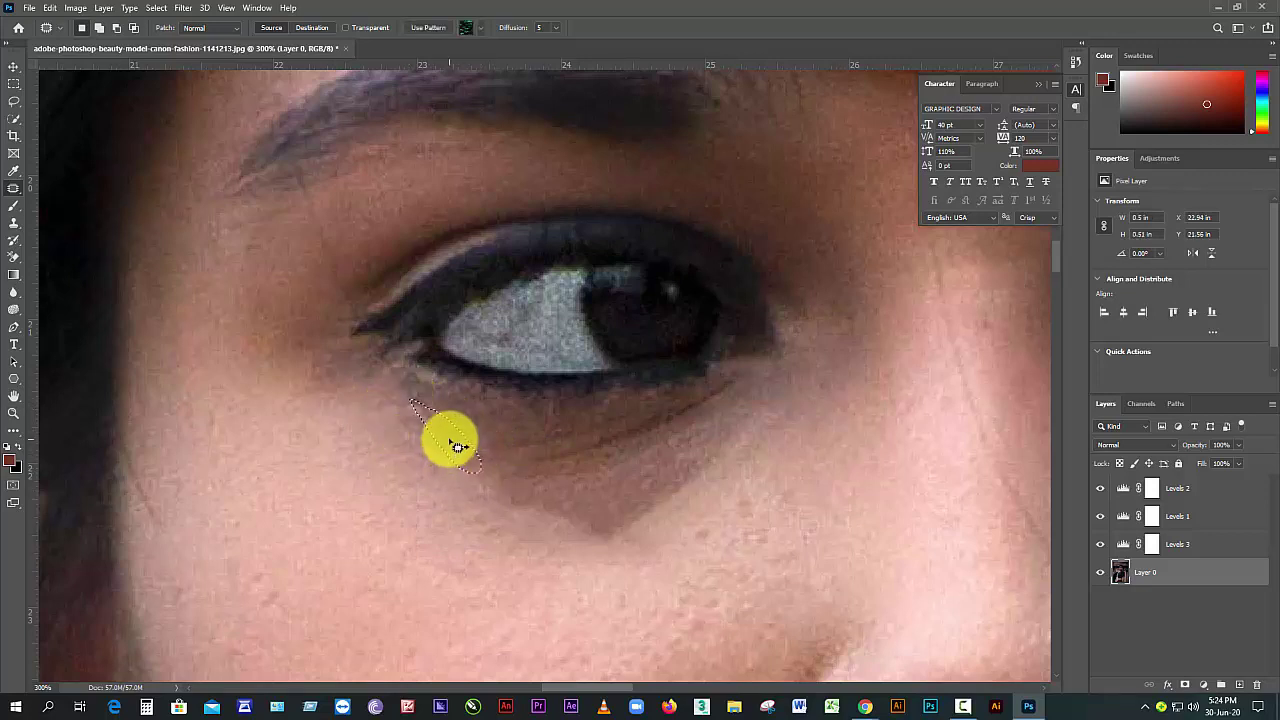
drag(404, 456, 405, 457)
click(436, 501)
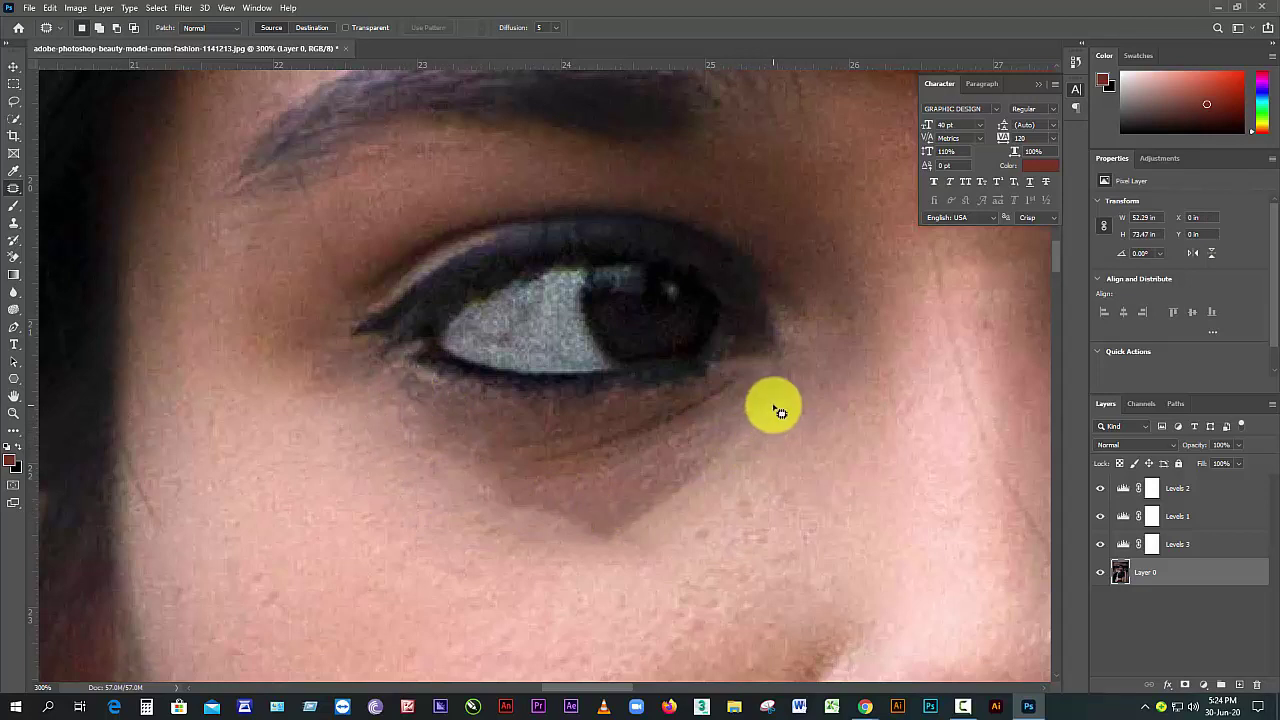
- Patch the pointed dark area beneath the image-left eye with clean cheek skin and deselect it
mouse_move(771, 405)
mouse_down()
mouse_move(652, 478)
mouse_move(505, 510)
mouse_move(534, 550)
mouse_move(661, 543)
mouse_move(780, 418)
mouse_up()
drag(729, 493, 748, 540)
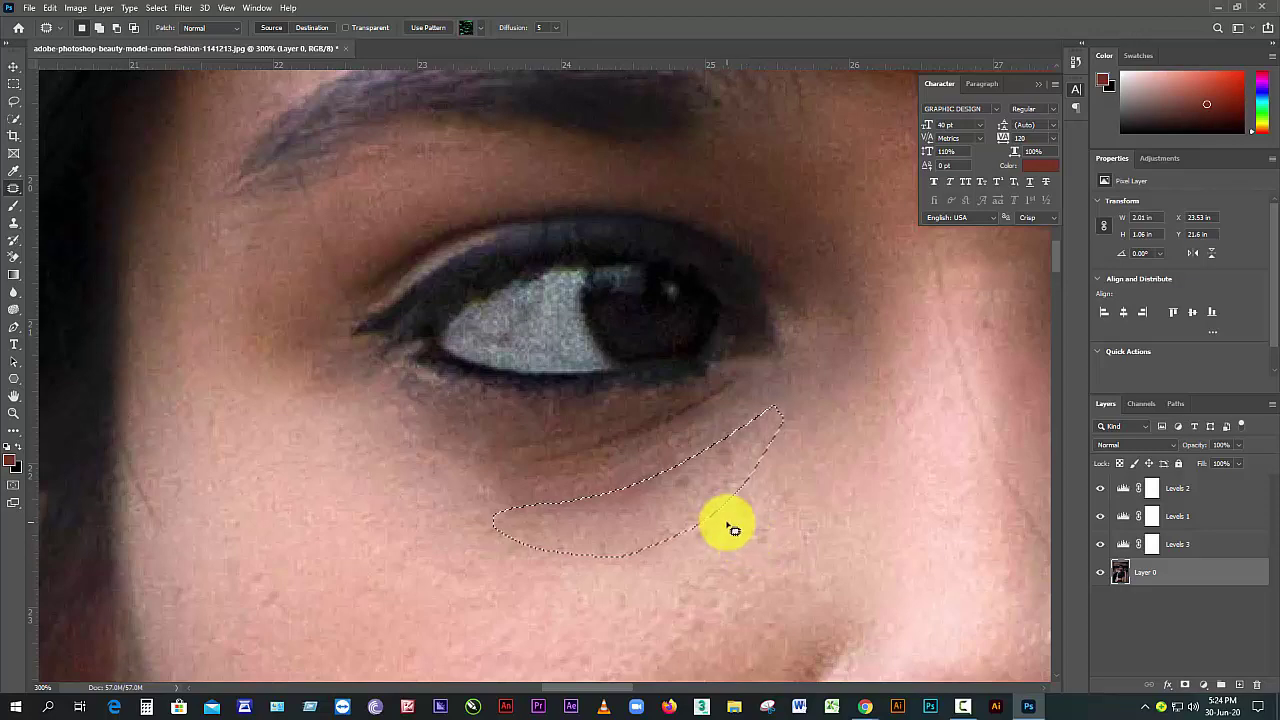
key(ctrl+d)
key(ctrl+minus)
alt+click(643, 523)
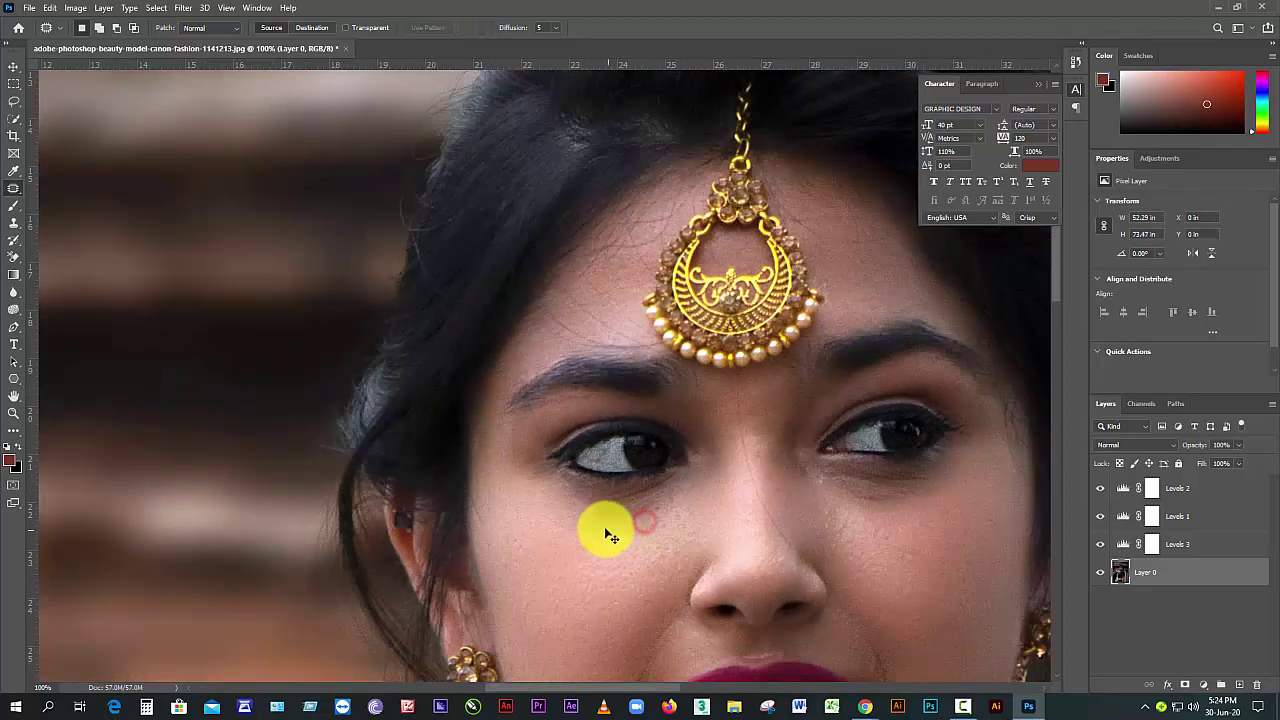
- Patch the remaining shadow edge under the outer half of the image-left eye with smooth skin from the cheek below
click(590, 525)
click(586, 522)
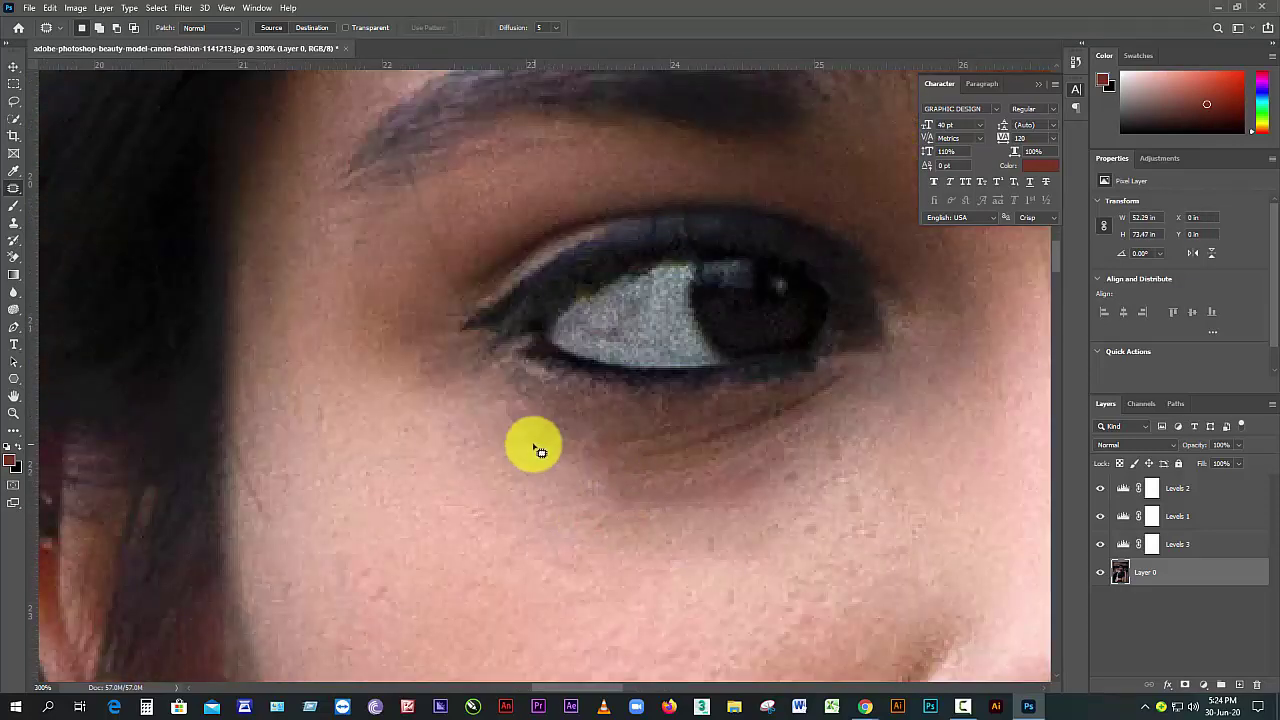
mouse_move(534, 443)
mouse_down()
mouse_move(640, 463)
mouse_move(551, 486)
mouse_move(510, 460)
mouse_up()
mouse_move(595, 467)
mouse_down()
mouse_move(530, 493)
mouse_move(527, 513)
mouse_up()
click(580, 531)
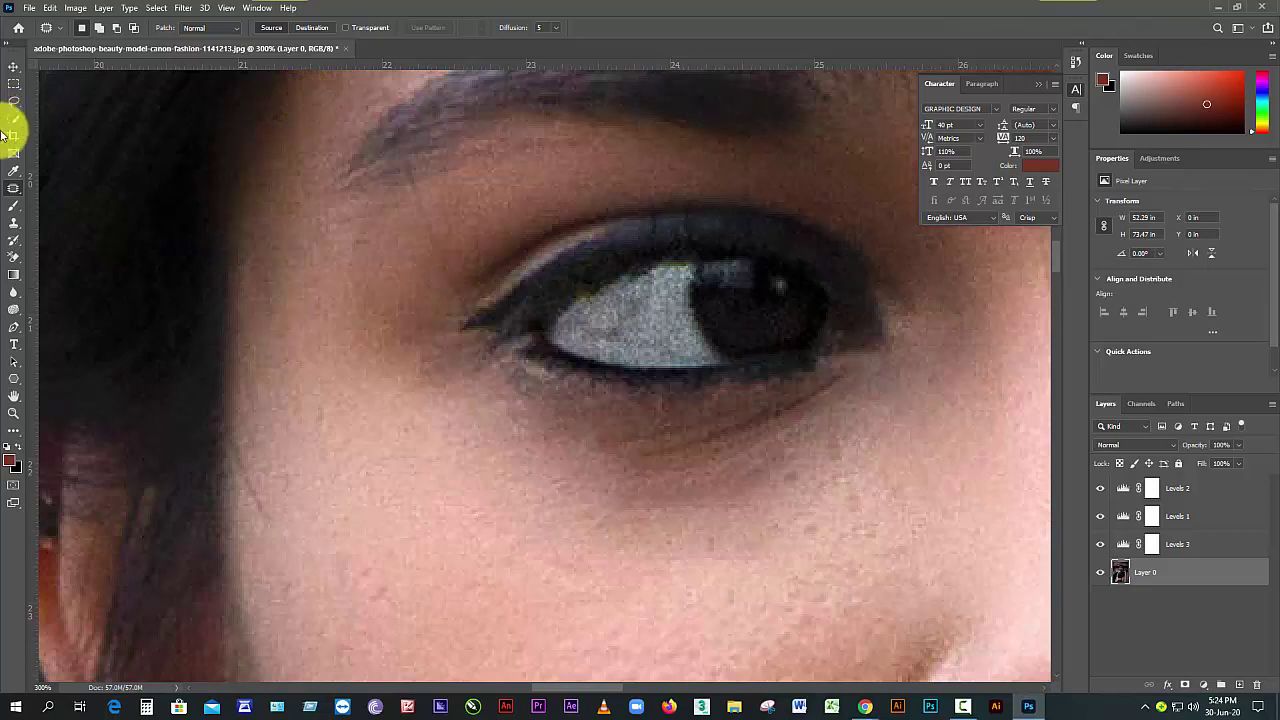
- Heal the skin between the image-left eyebrow's tail and the eye using the Spot Healing Brush at size 20
click(14, 188)
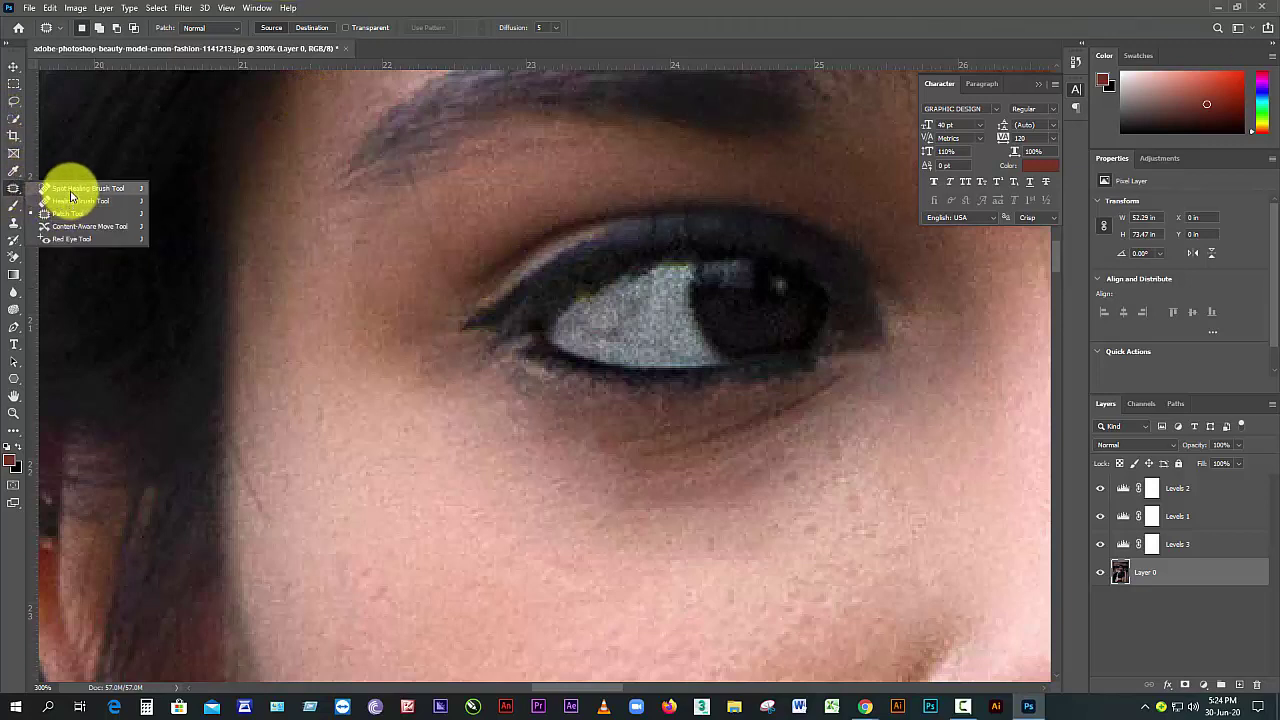
click(66, 189)
key(bracketleft)
key(bracketleft)
key(bracketleft)
key(bracketleft)
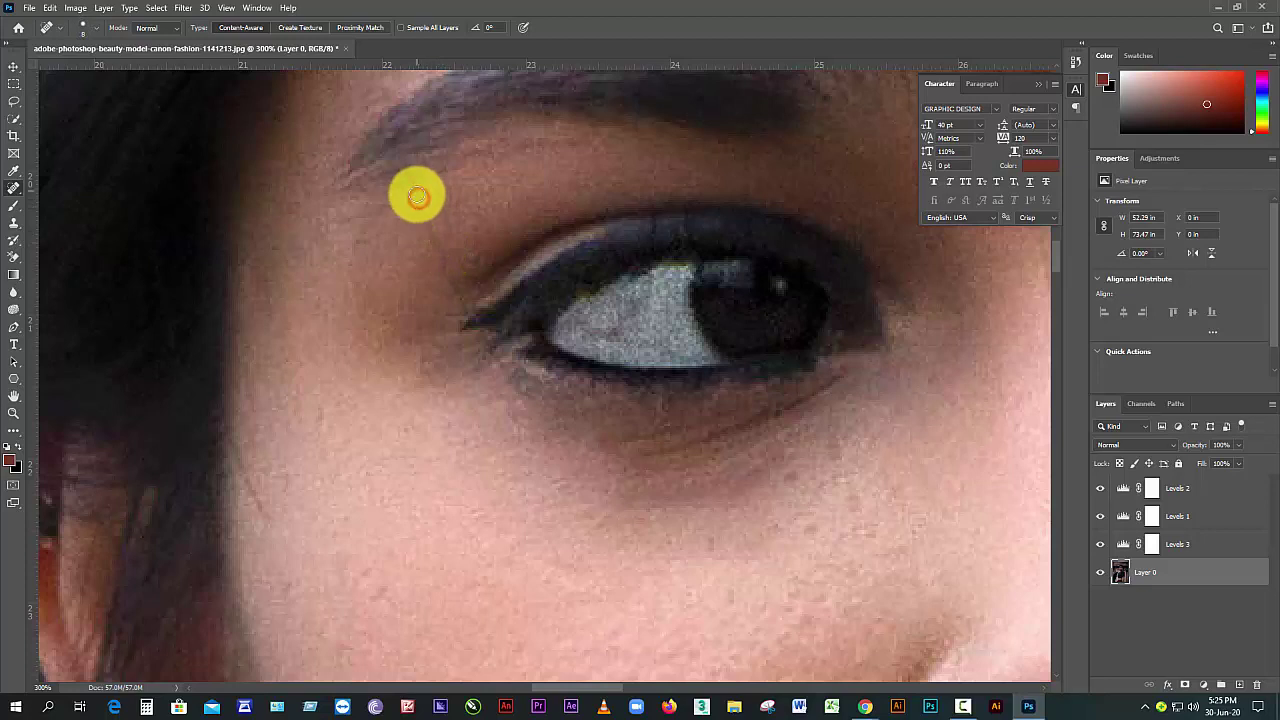
key(bracketright)
key(bracketright)
key(bracketright)
key(bracketright)
key(bracketright)
click(432, 247)
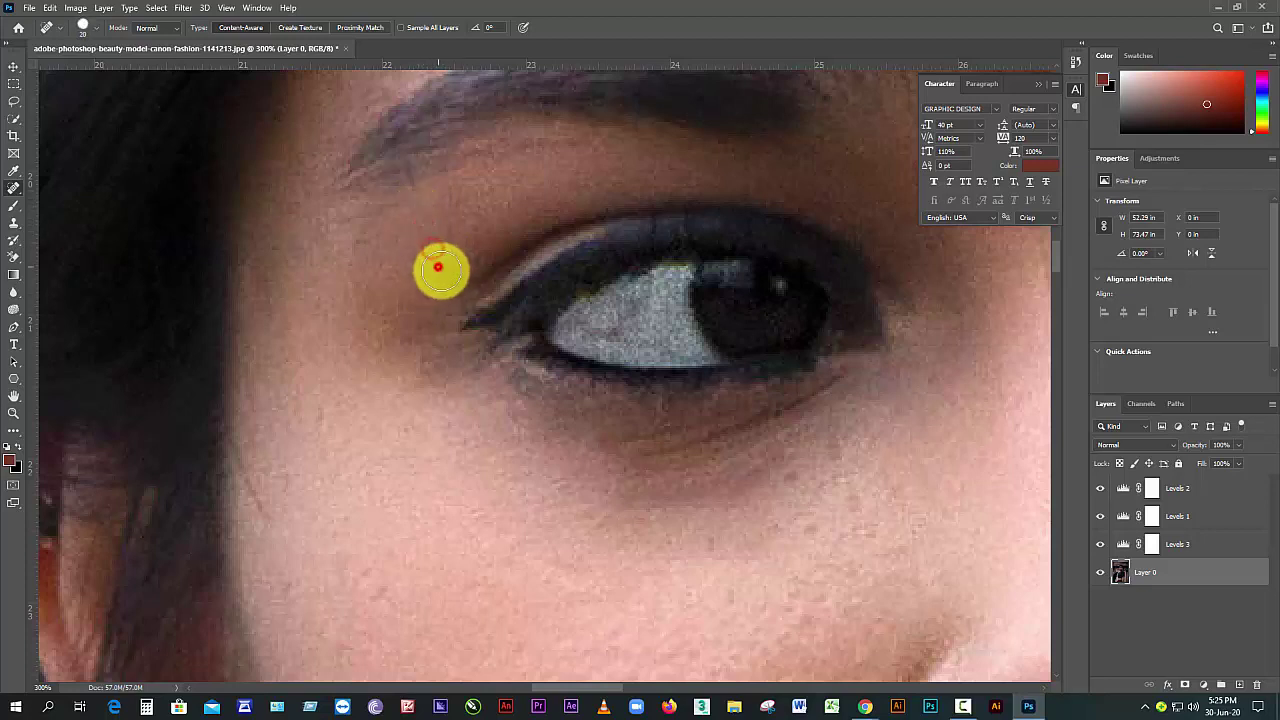
- Heal stray marks below the image-left eyebrow's tail and around the outer end of the eyeliner
drag(443, 201, 453, 316)
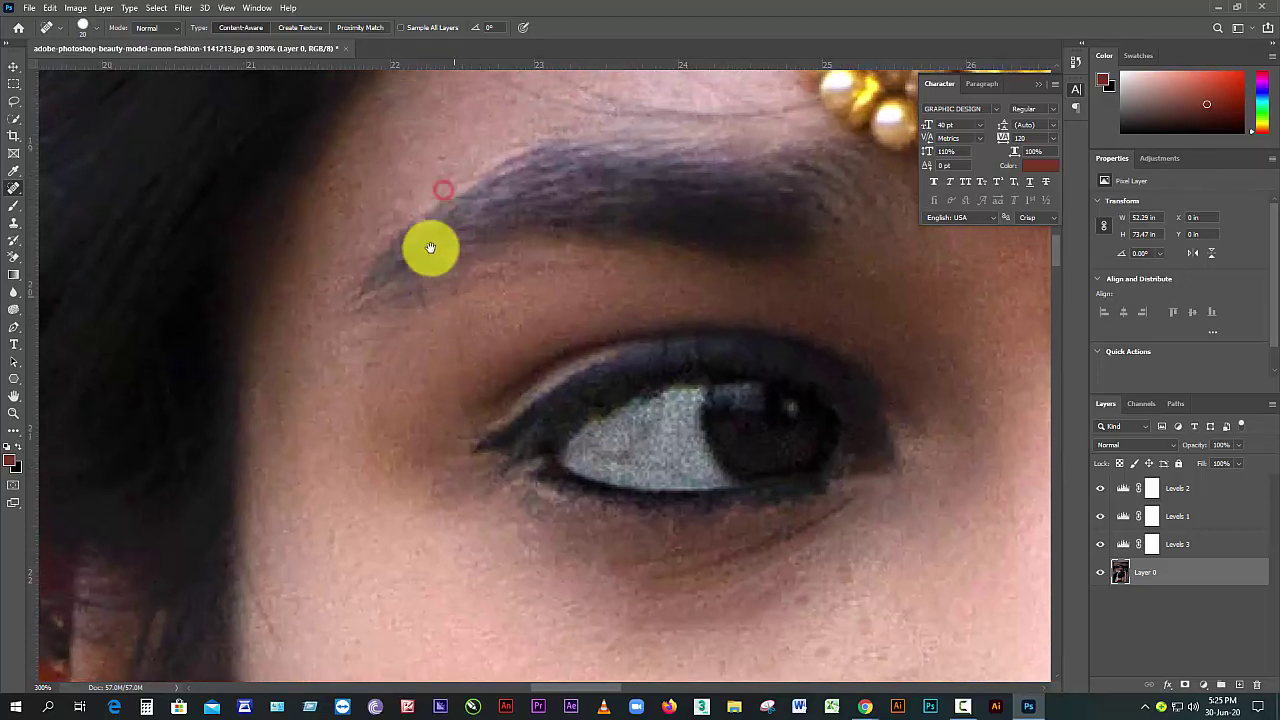
click(391, 209)
click(423, 317)
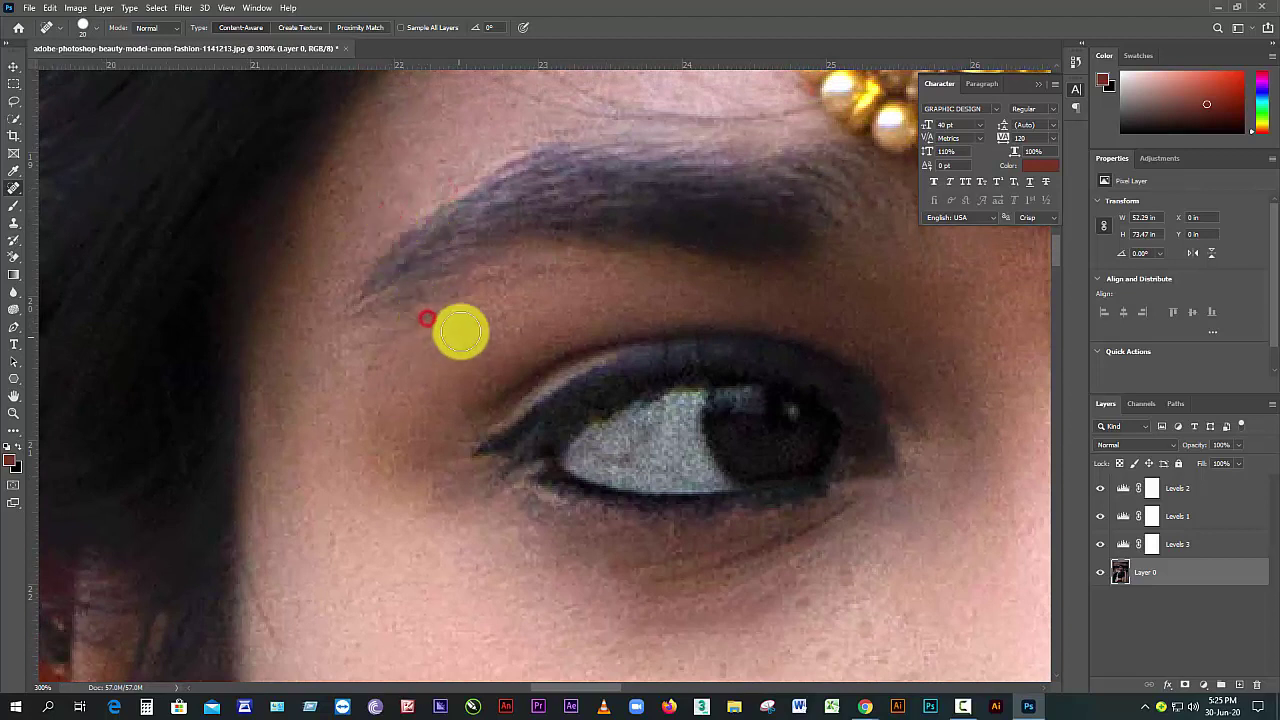
drag(492, 402, 475, 351)
click(452, 361)
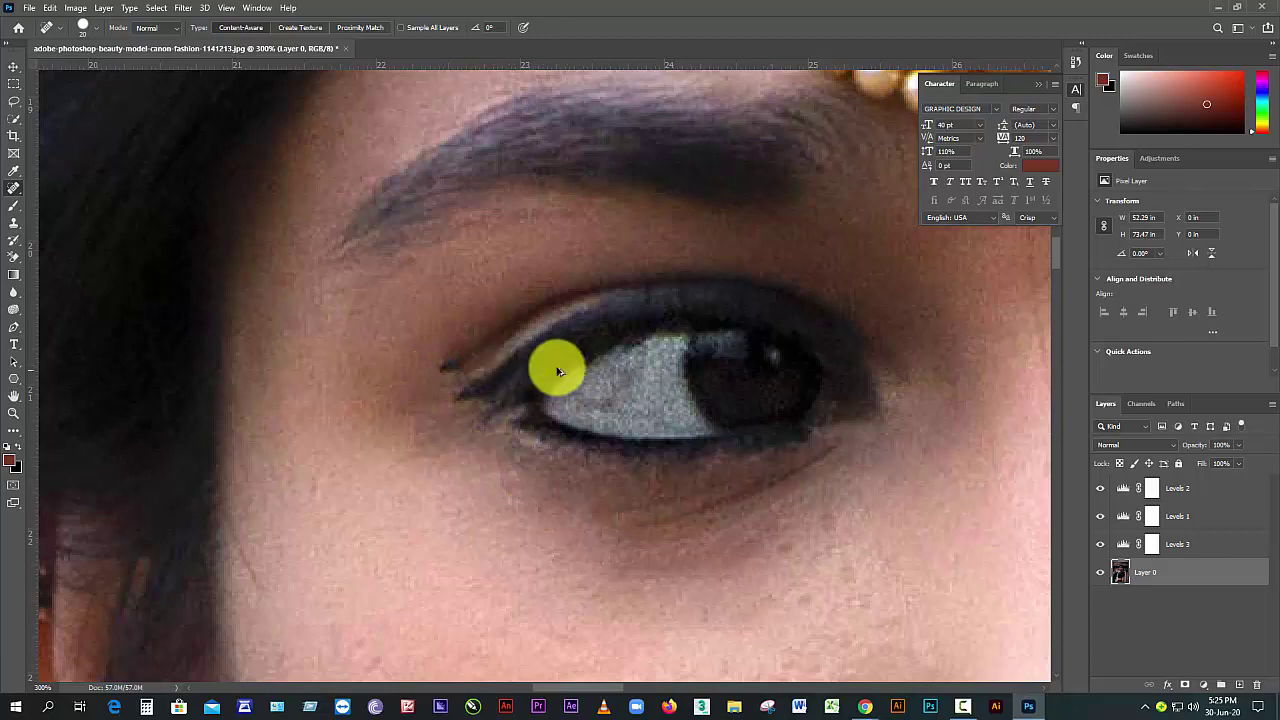
drag(554, 366, 486, 371)
scroll(700, 420, up, 3)
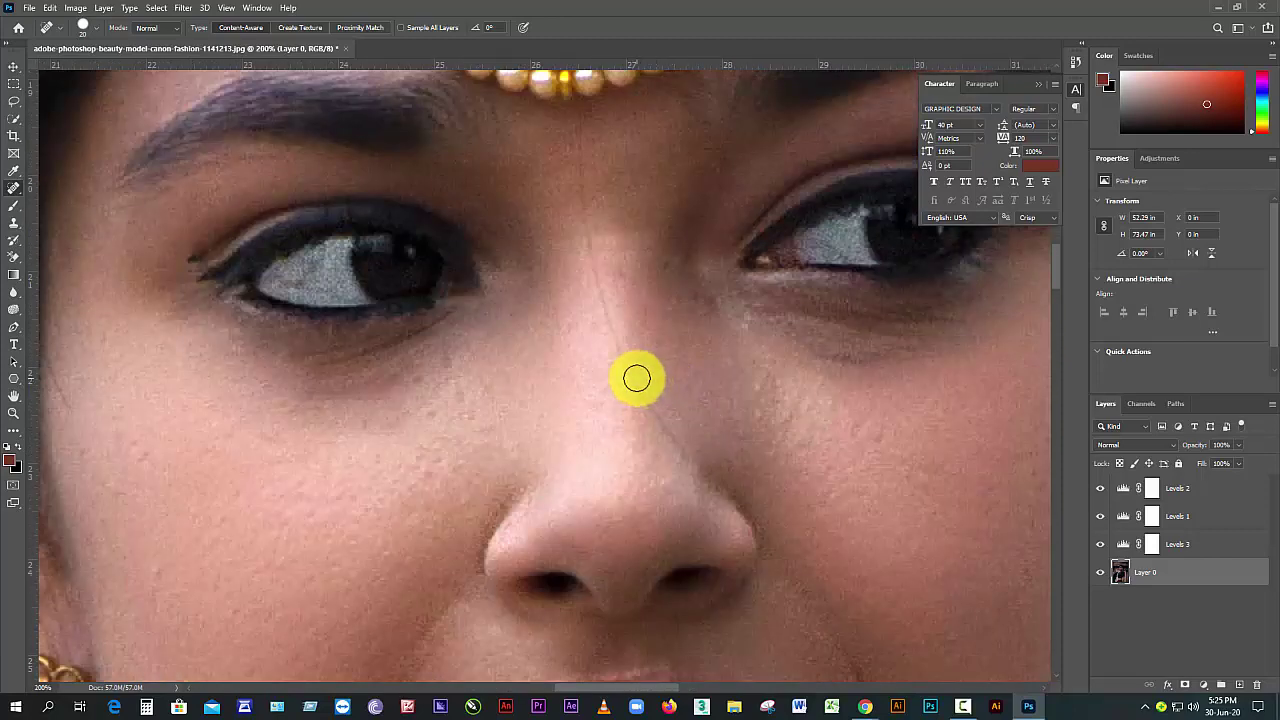
- Remove the lower part of the hair strand crossing the nose with the Spot Healing Brush
drag(637, 378, 700, 458)
key(space)
drag(643, 318, 667, 418)
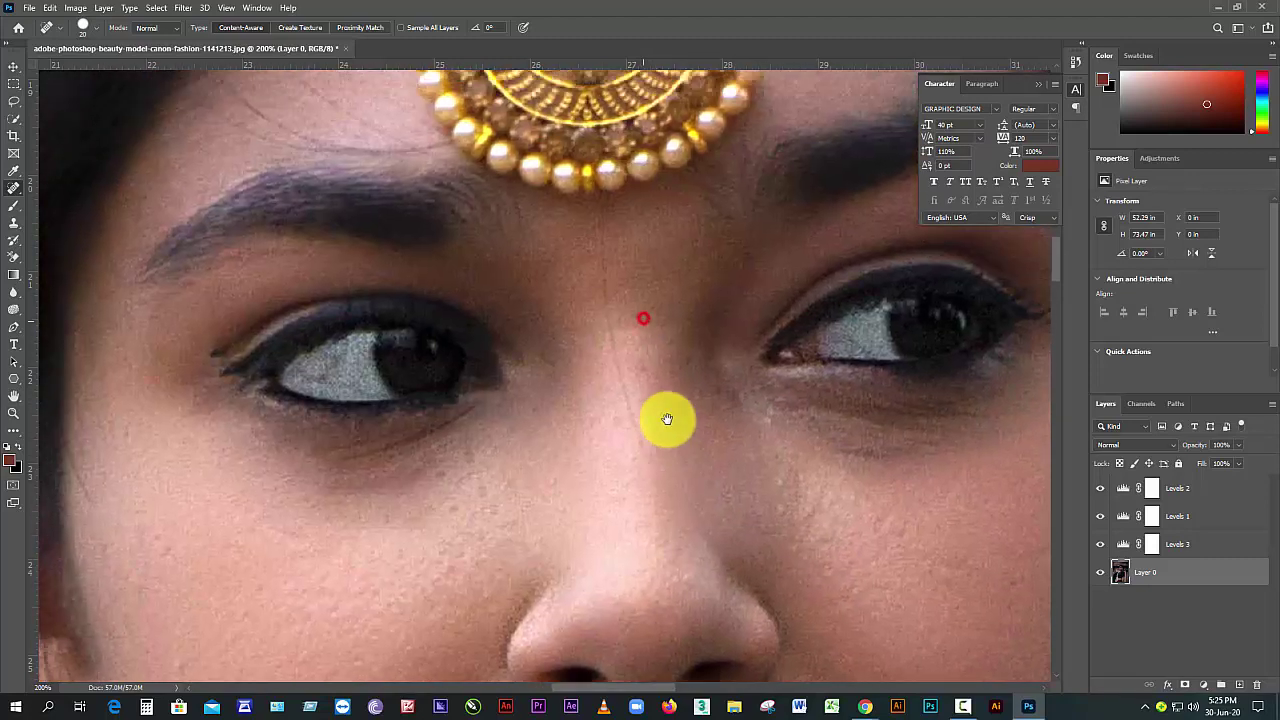
- Try to remove the strand from below the forehead ornament down the nose bridge in one long stroke, enlarging the brush to 45
mouse_move(612, 250)
mouse_down()
mouse_move(617, 372)
mouse_move(648, 482)
mouse_up()
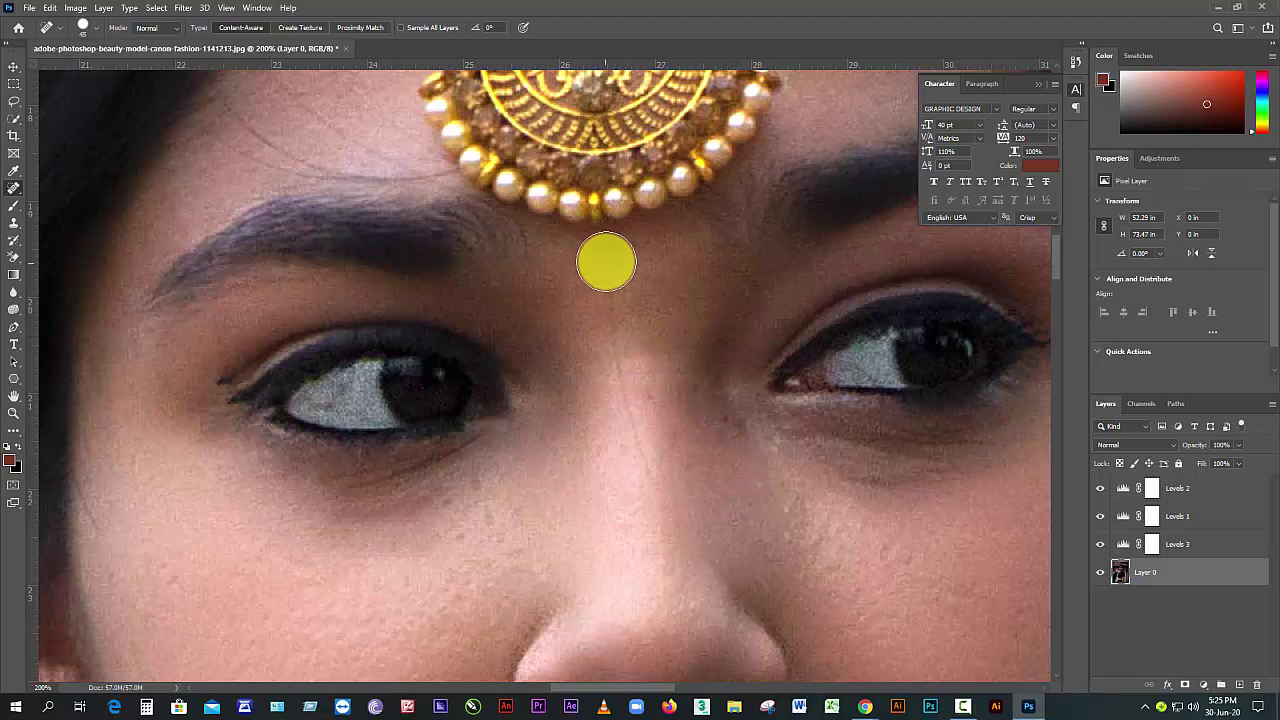
mouse_move(606, 260)
mouse_down()
mouse_move(619, 378)
mouse_move(648, 468)
mouse_up()
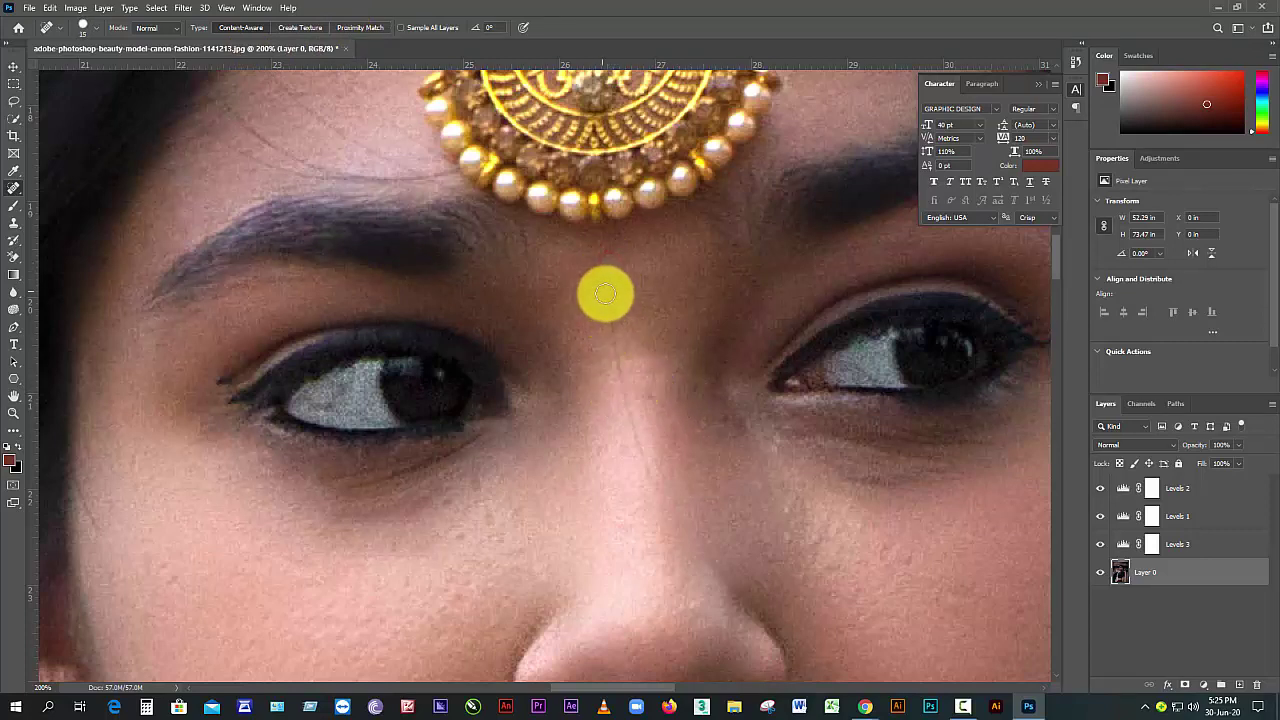
- Heal the strand down the nose bridge in short sections with the Spot Healing Brush at size 15
click(607, 293)
click(613, 326)
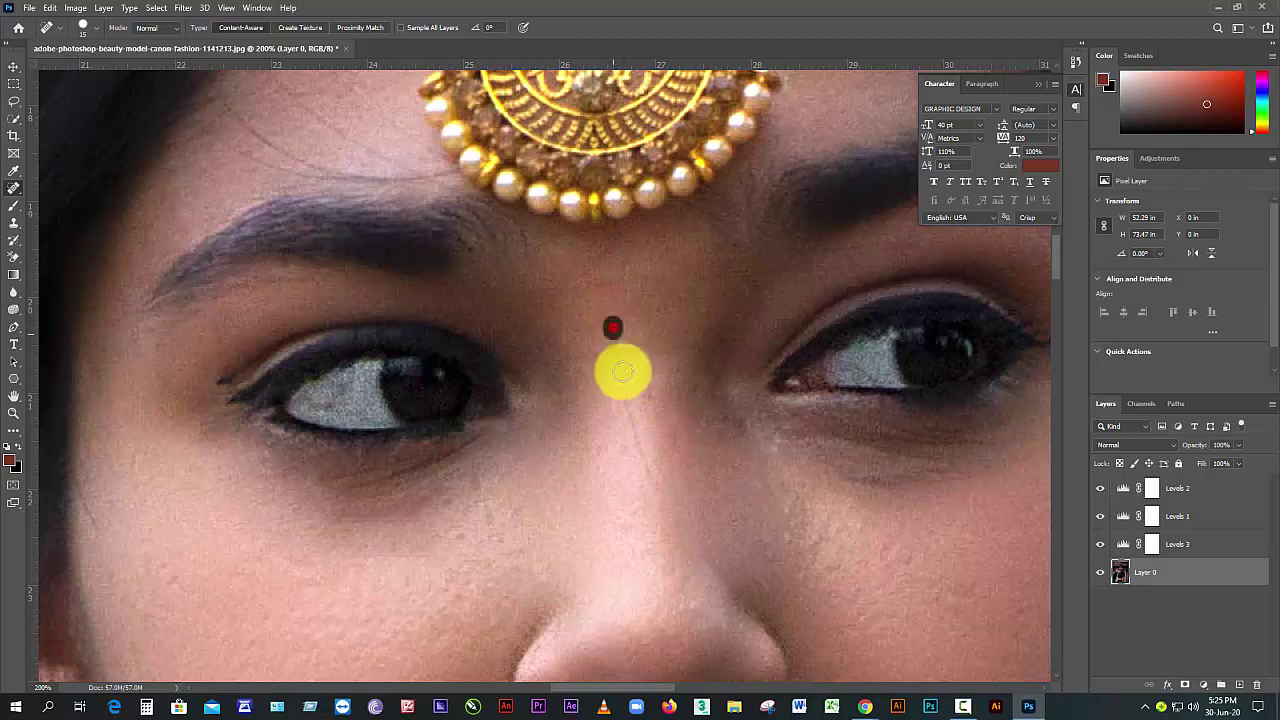
drag(622, 385, 654, 463)
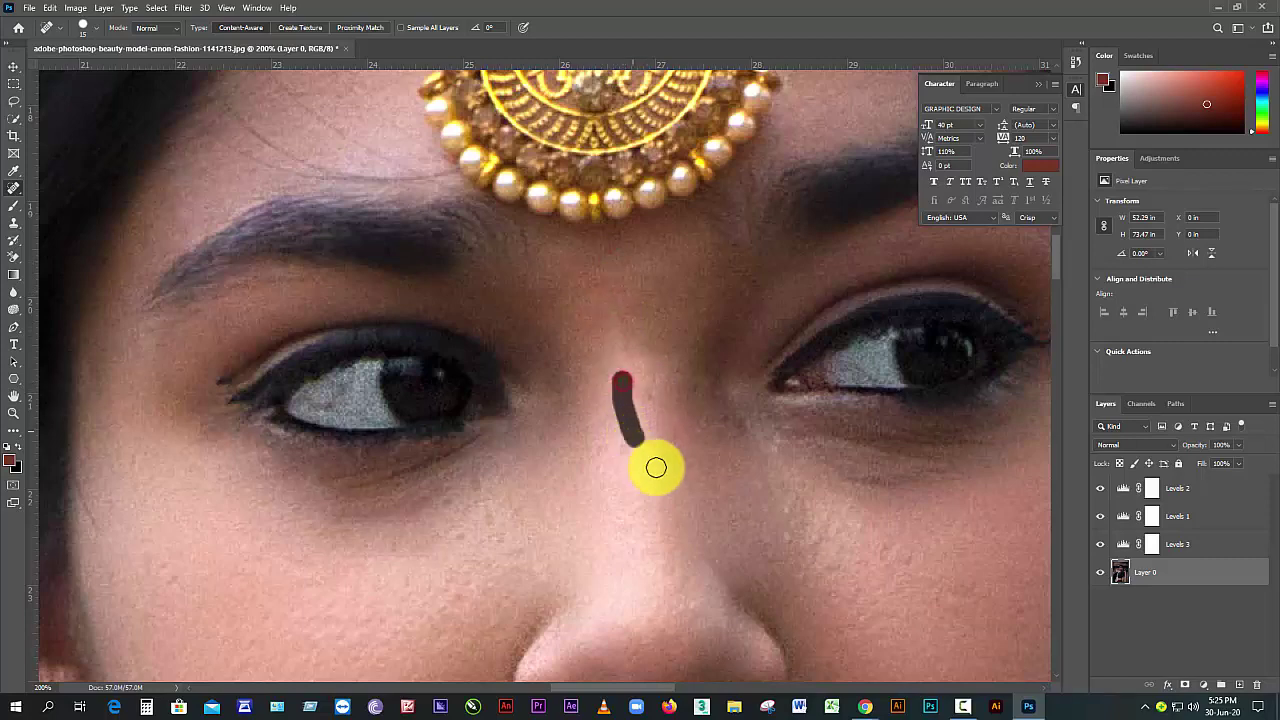
click(640, 440)
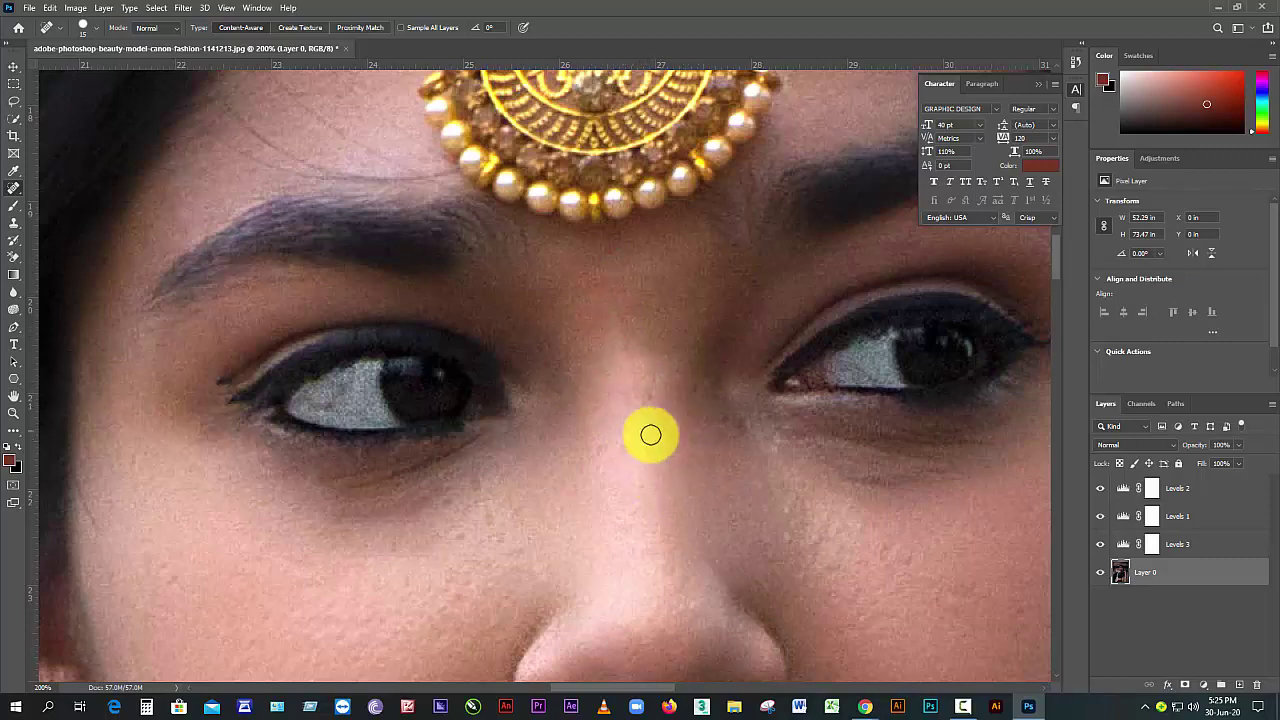
scroll(640, 425, down, 5)
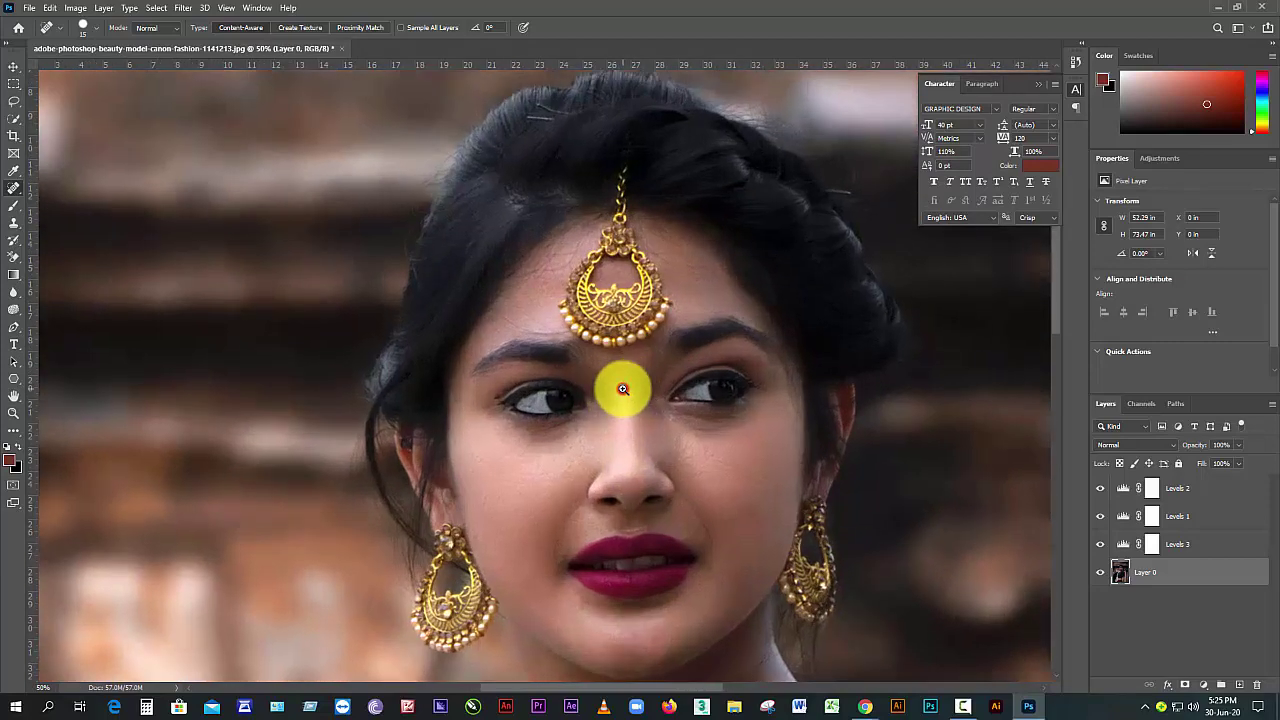
click(616, 430)
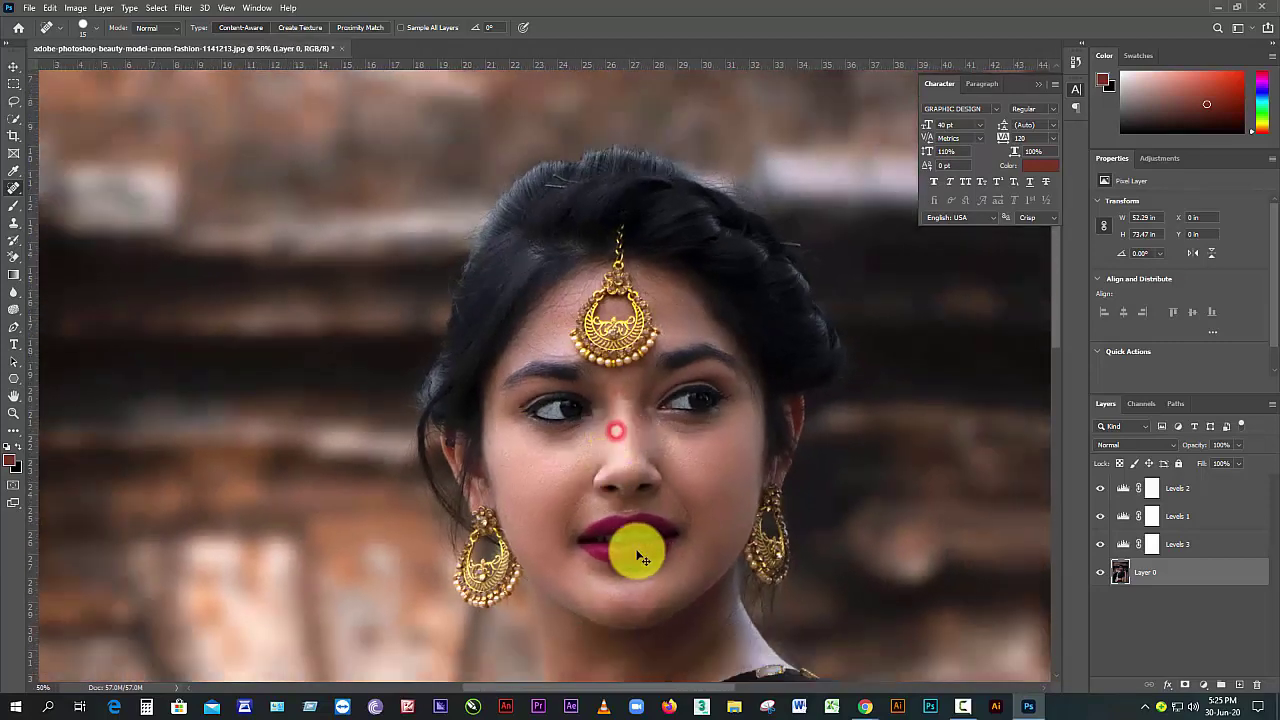
- Try to select the teeth with the Quick Selection tool at a much smaller brush size, clearing each selection
scroll(637, 558, up, 5)
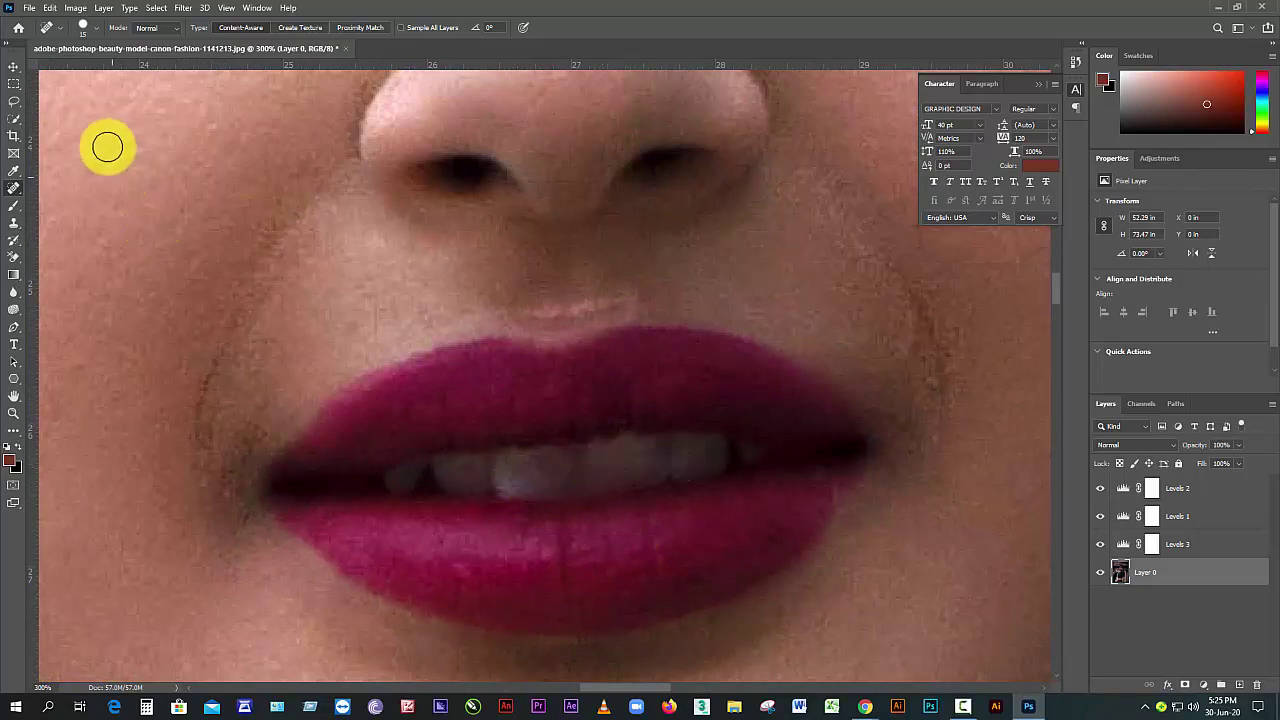
right_click(15, 120)
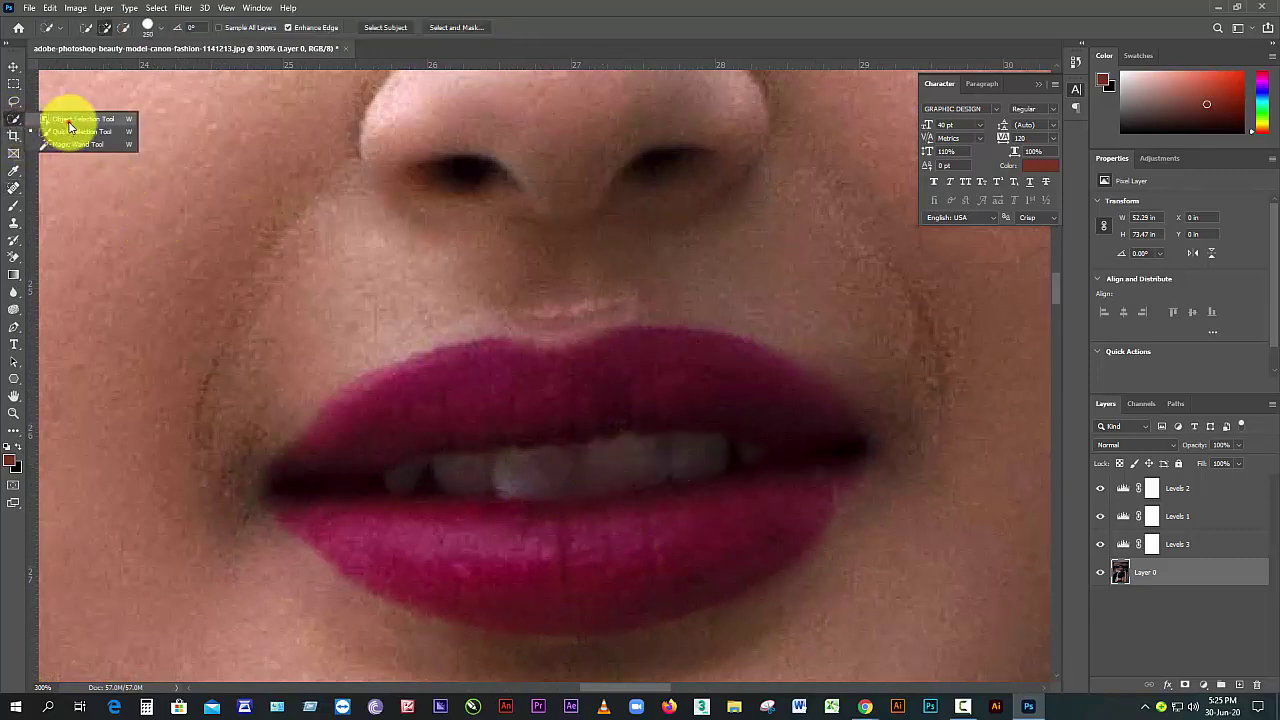
click(68, 122)
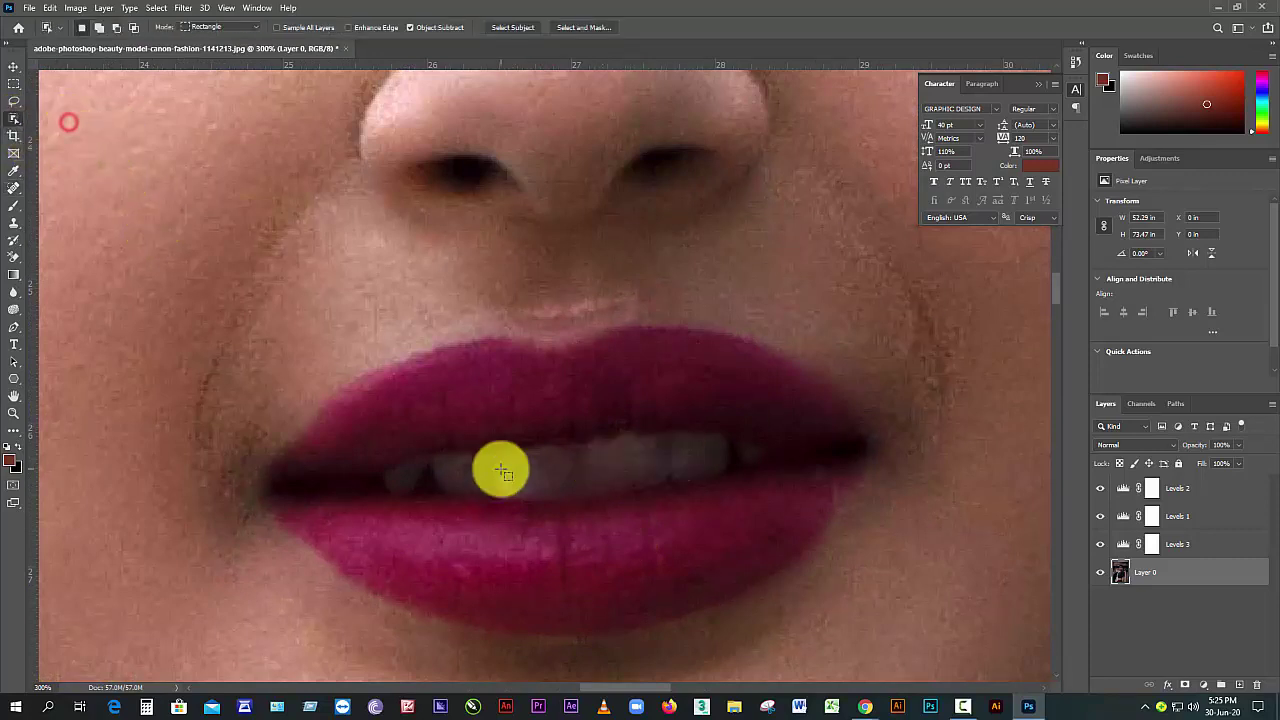
right_click(15, 120)
click(57, 137)
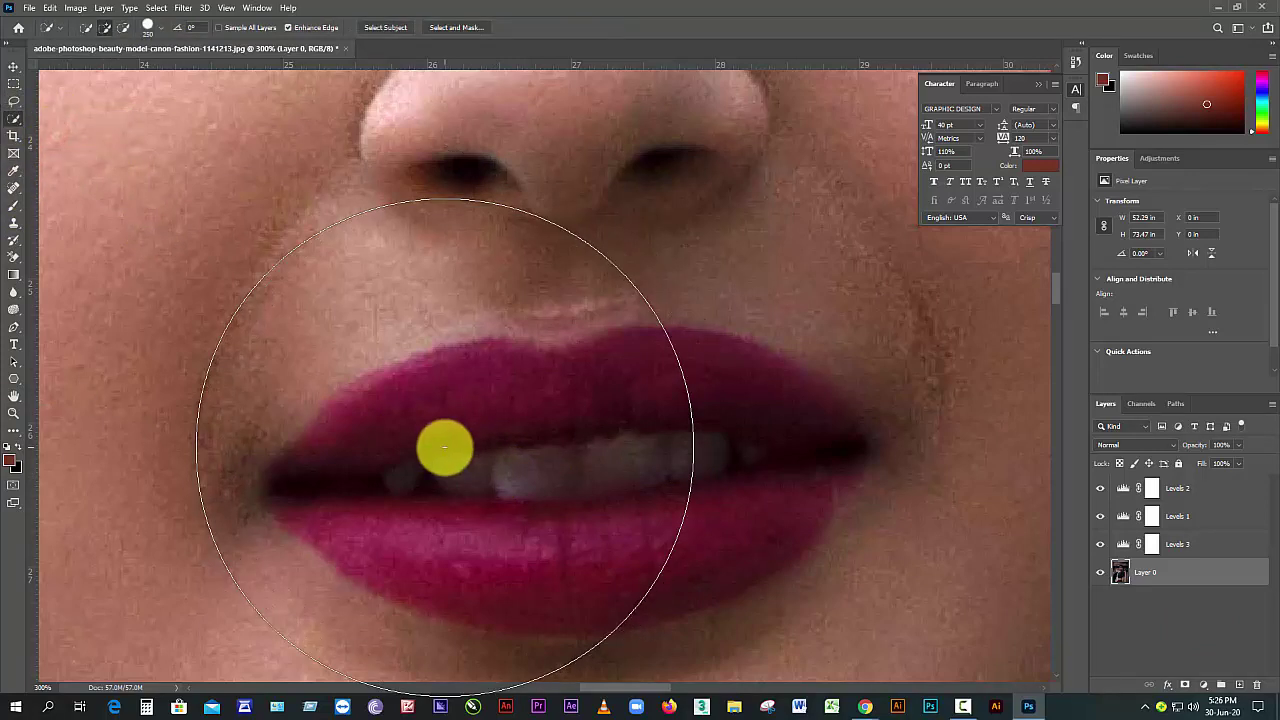
key(bracketleft)
key(bracketleft)
key(bracketleft)
key(bracketleft)
key(bracketleft)
key(bracketleft)
key(bracketleft)
key(bracketleft)
key(bracketleft)
key(bracketleft)
key(bracketleft)
key(bracketleft)
key(bracketleft)
key(bracketleft)
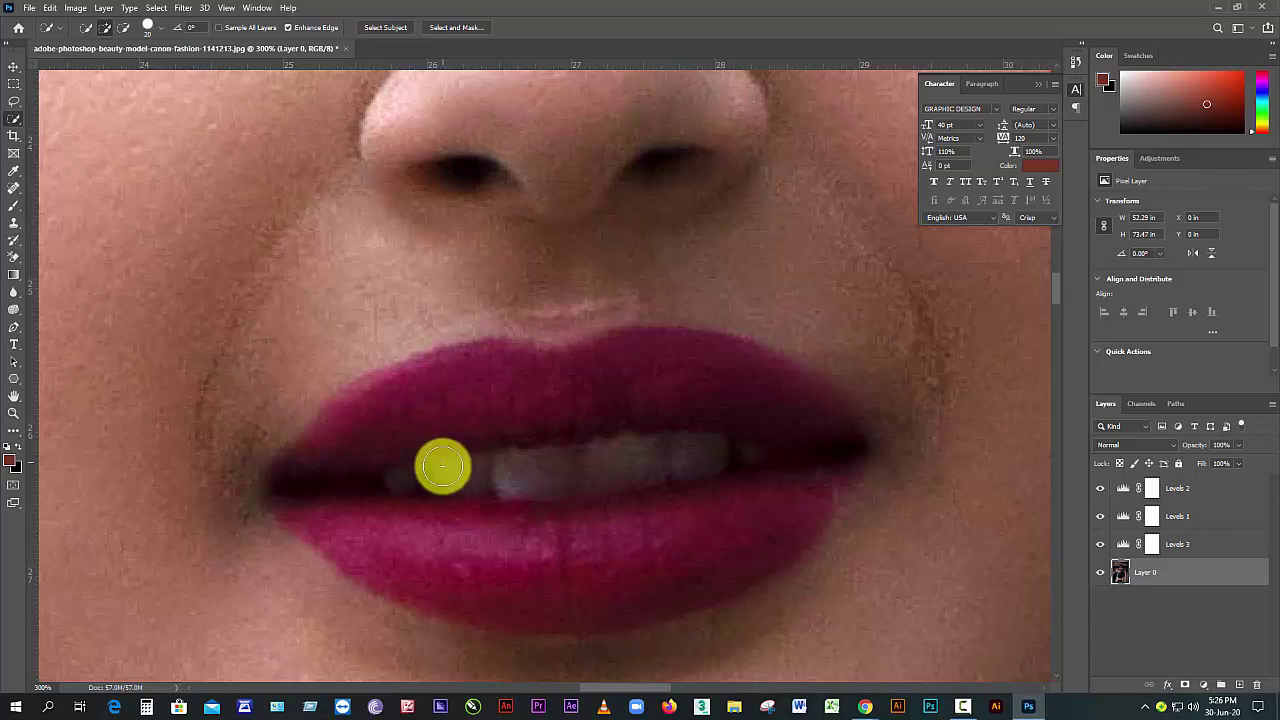
right_click(14, 120)
click(54, 129)
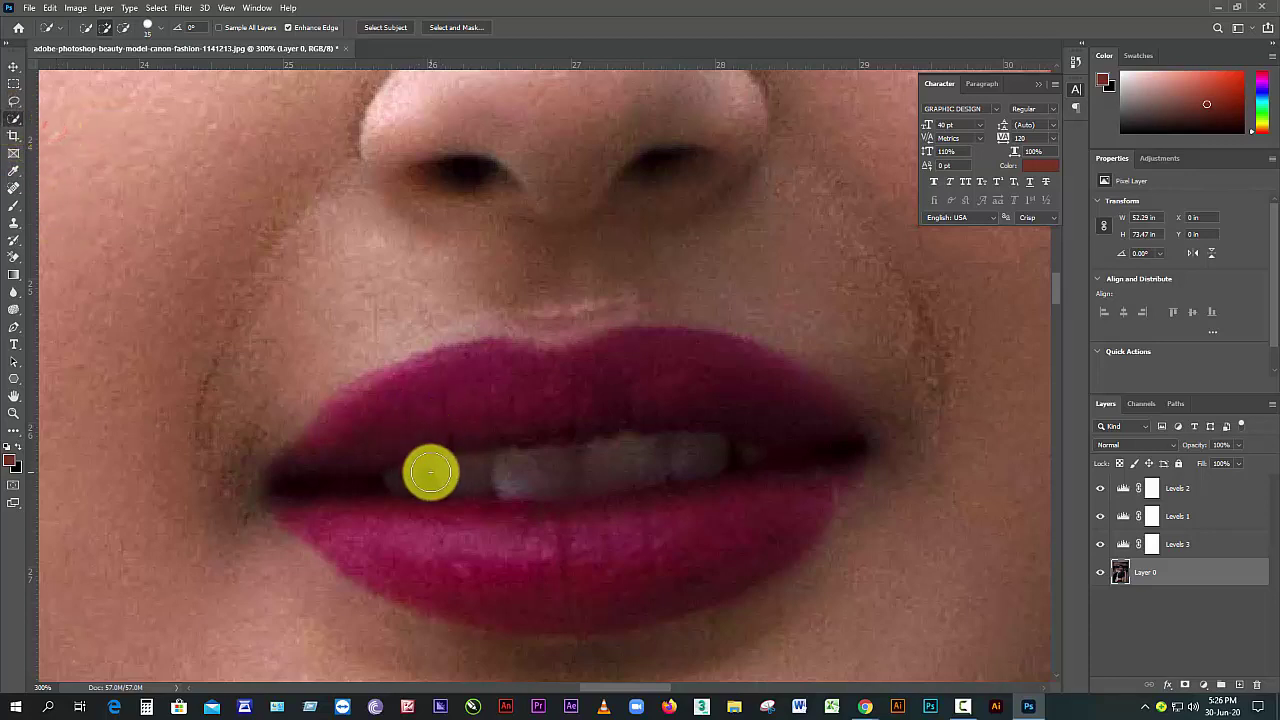
mouse_move(431, 469)
mouse_down()
mouse_move(409, 477)
mouse_move(694, 457)
mouse_move(669, 454)
mouse_up()
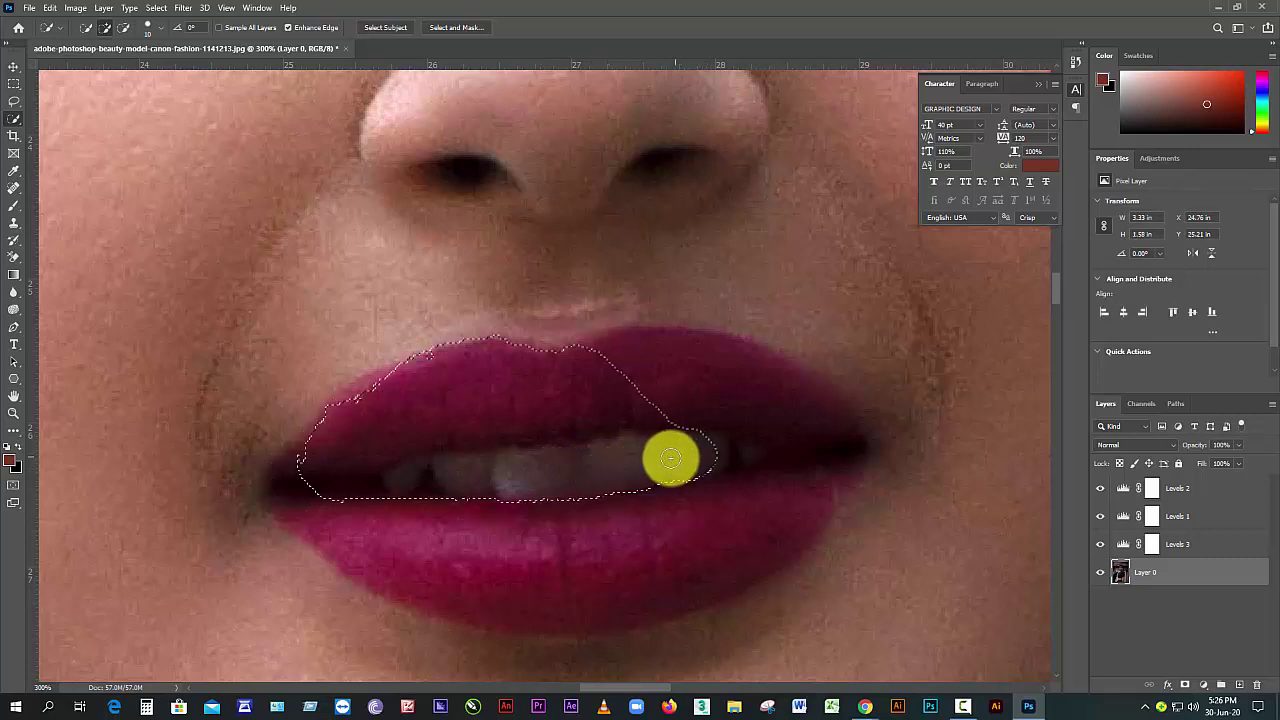
key(ctrl+d)
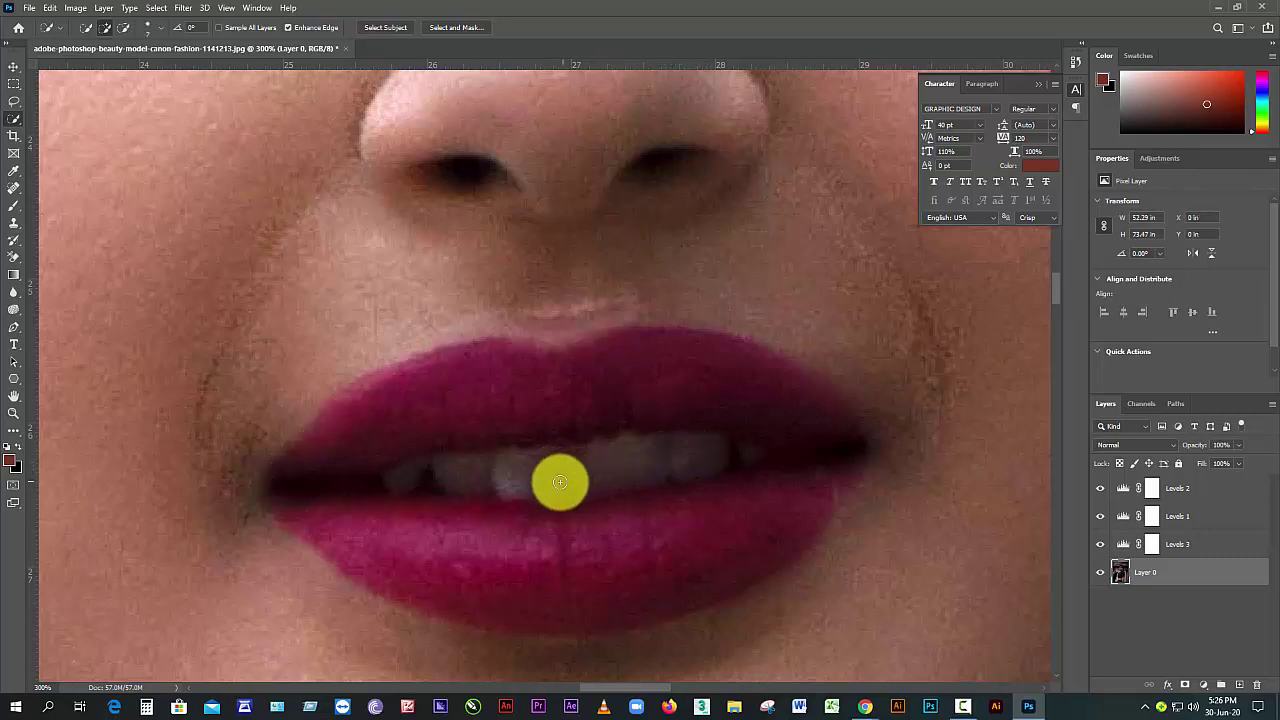
mouse_move(409, 483)
mouse_down()
mouse_move(626, 463)
mouse_move(603, 451)
mouse_up()
key(ctrl+d)
key(ctrl+d)
- Outline the visible teeth freehand with the Lasso tool
right_click(14, 101)
click(64, 103)
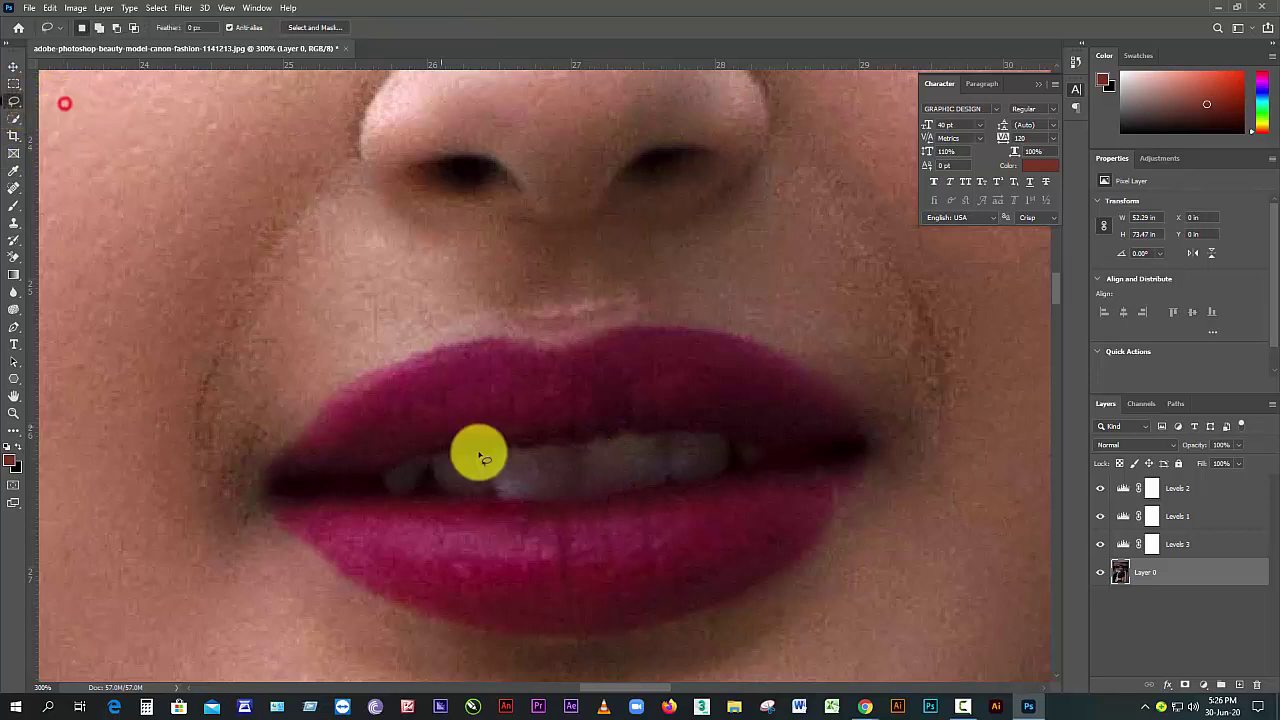
click(380, 479)
mouse_move(495, 455)
mouse_down()
mouse_move(678, 433)
mouse_move(764, 441)
mouse_move(686, 486)
mouse_move(383, 478)
mouse_up()
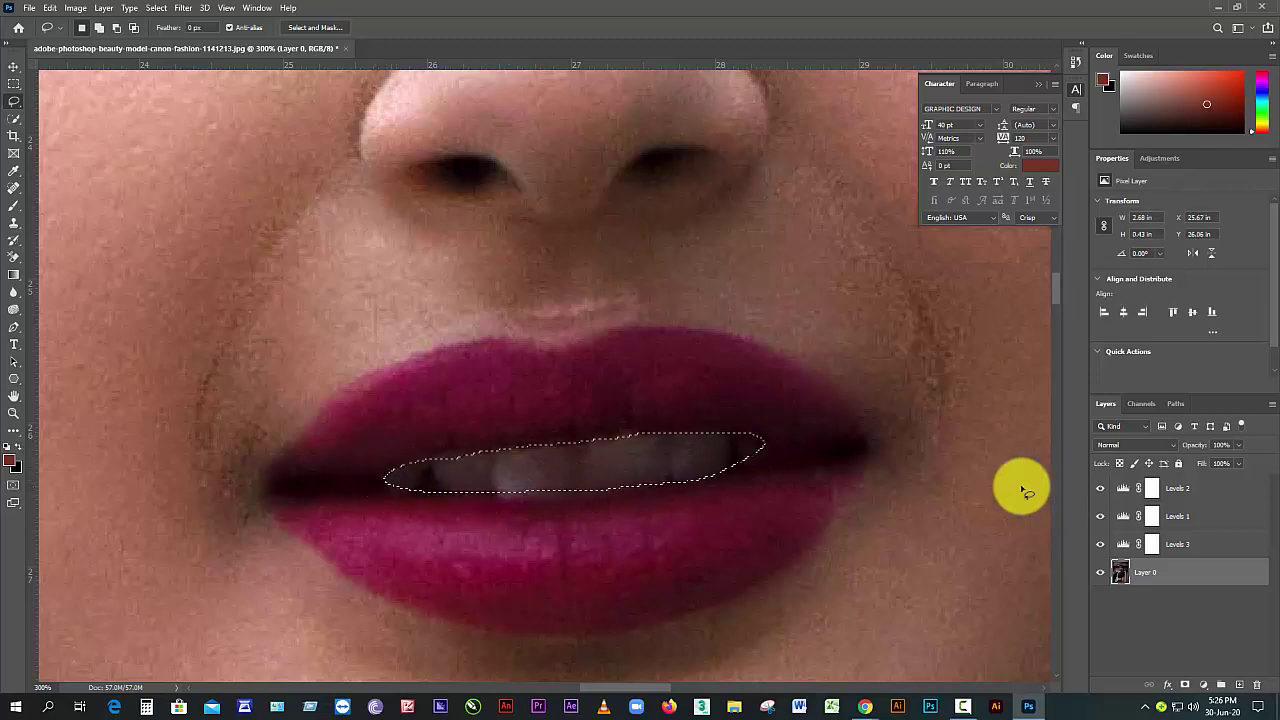
- Add a Levels adjustment layer from the teeth selection and try out its output and input white sliders
click(1205, 686)
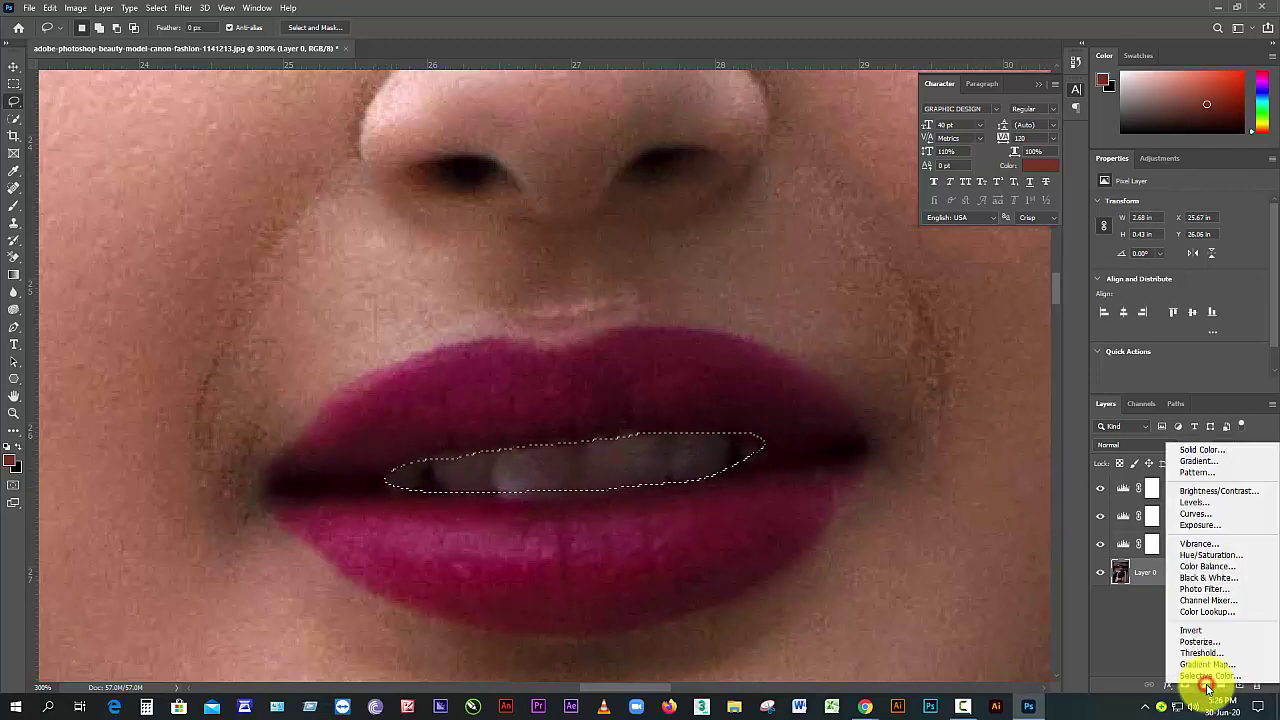
click(1210, 503)
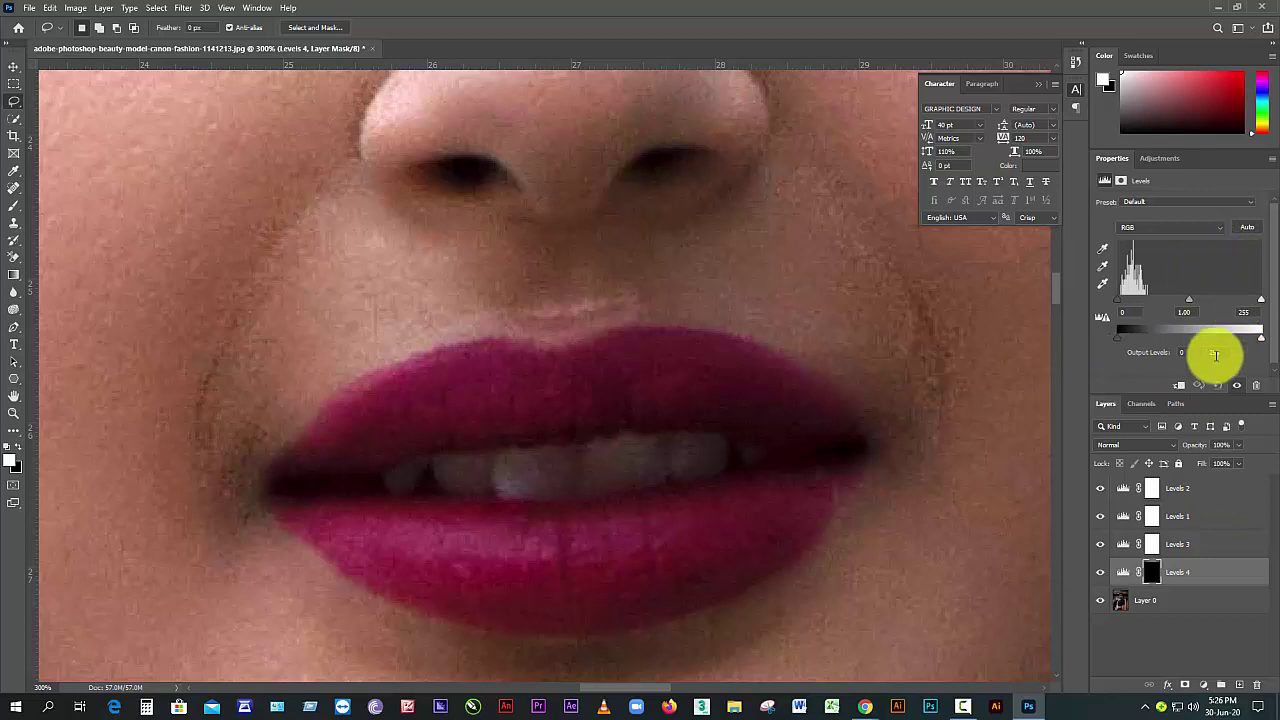
drag(1262, 340, 1240, 340)
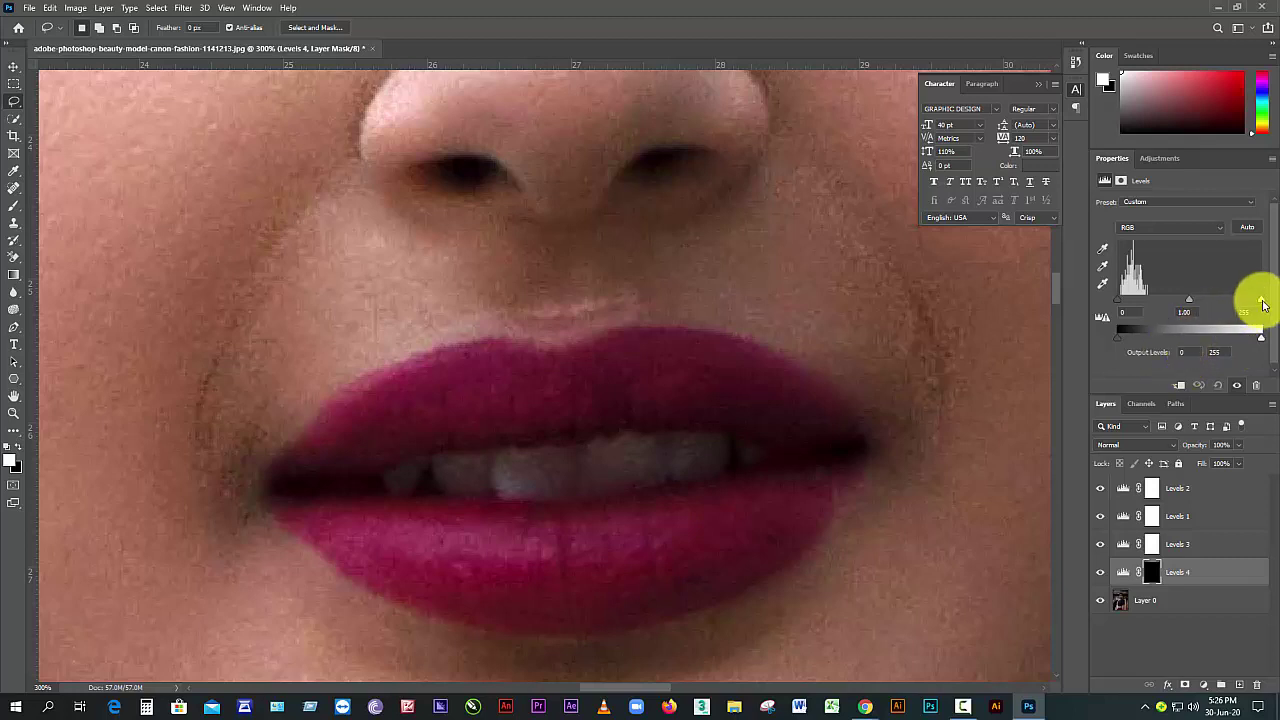
mouse_move(1257, 304)
mouse_down()
mouse_move(1173, 323)
mouse_move(1260, 316)
mouse_up()
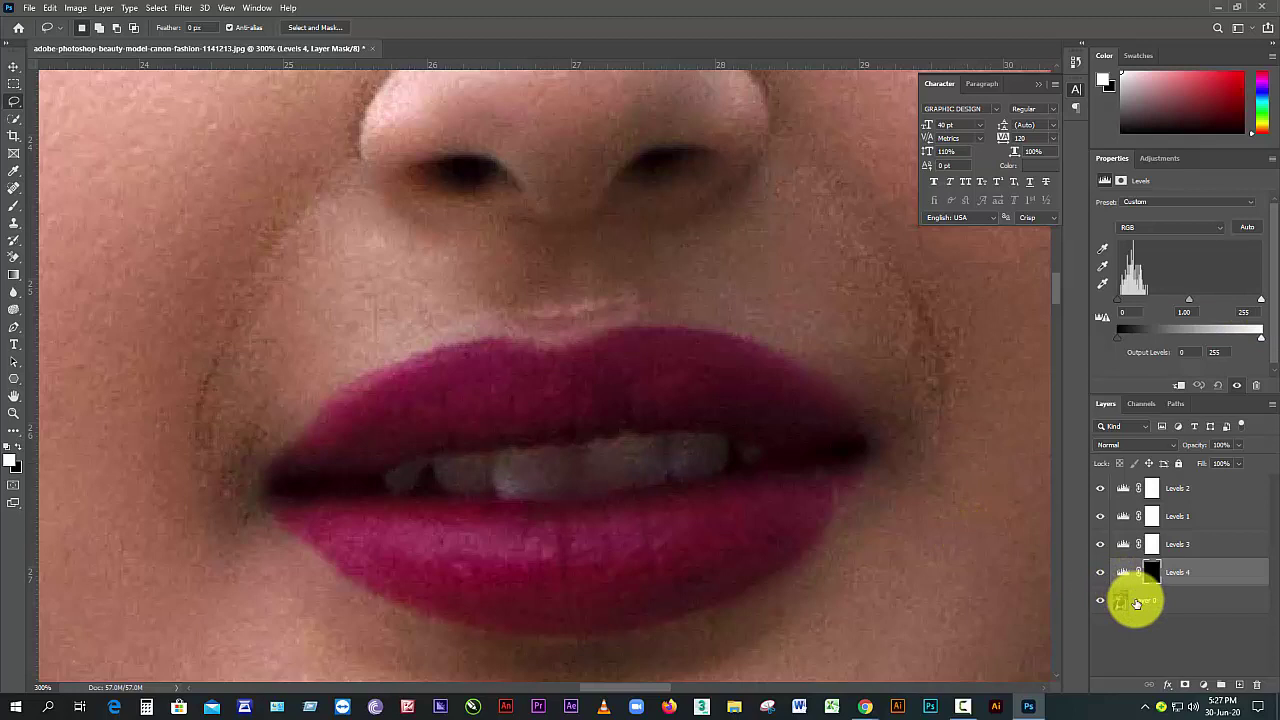
- Delete the mask of the teeth's Levels layer and the Levels layer itself
drag(1137, 603, 1257, 684)
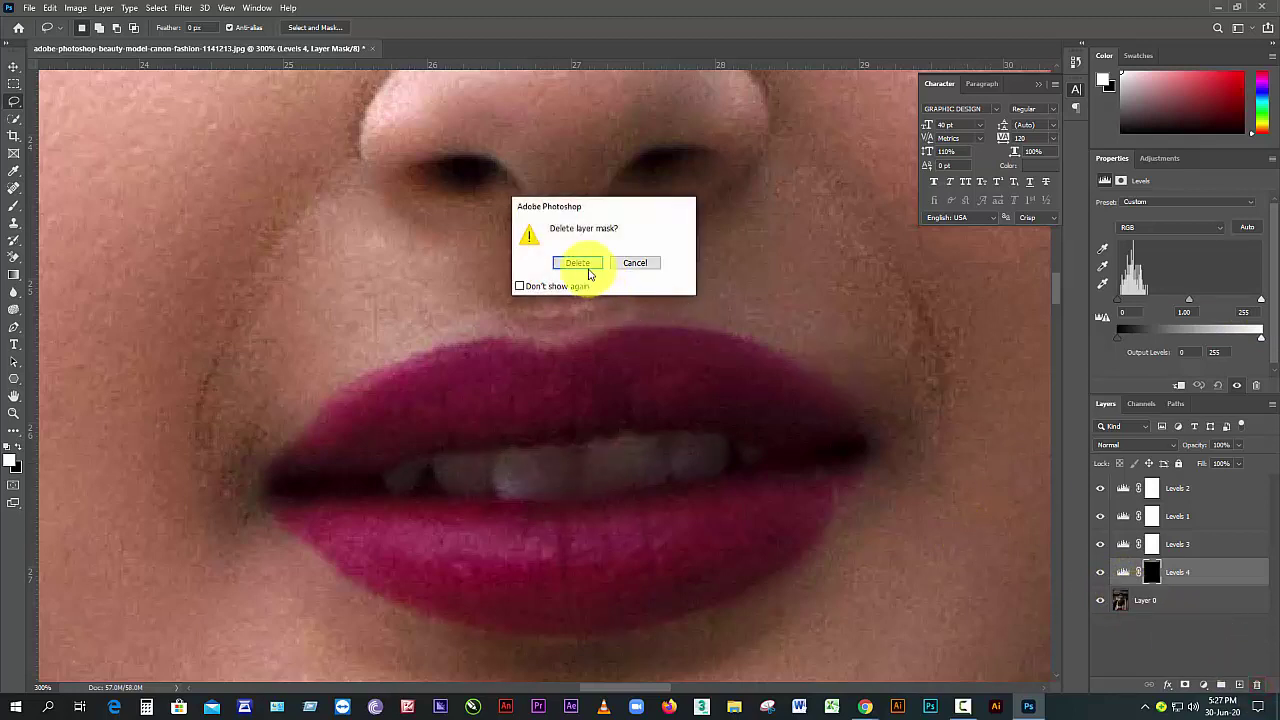
click(578, 263)
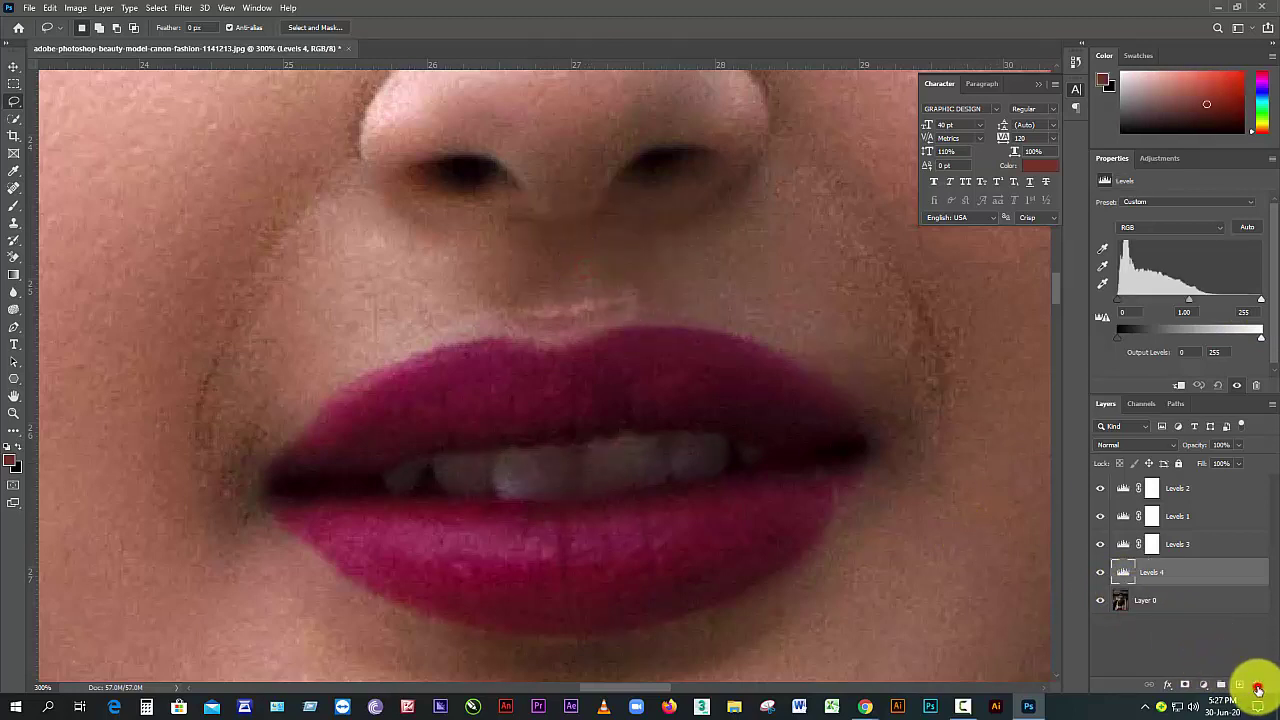
click(1257, 689)
click(584, 265)
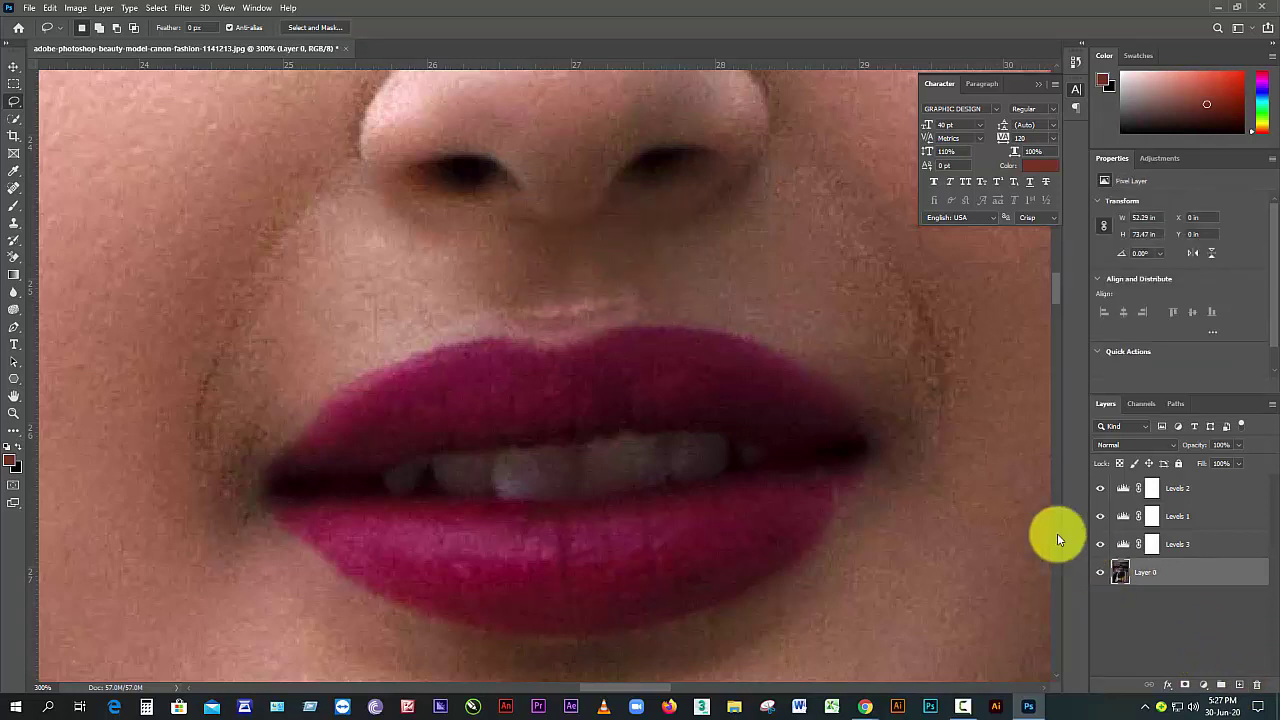
- Undo back to the lassoed teeth before the Levels layer was added, and clear that selection
key(ctrl+z)
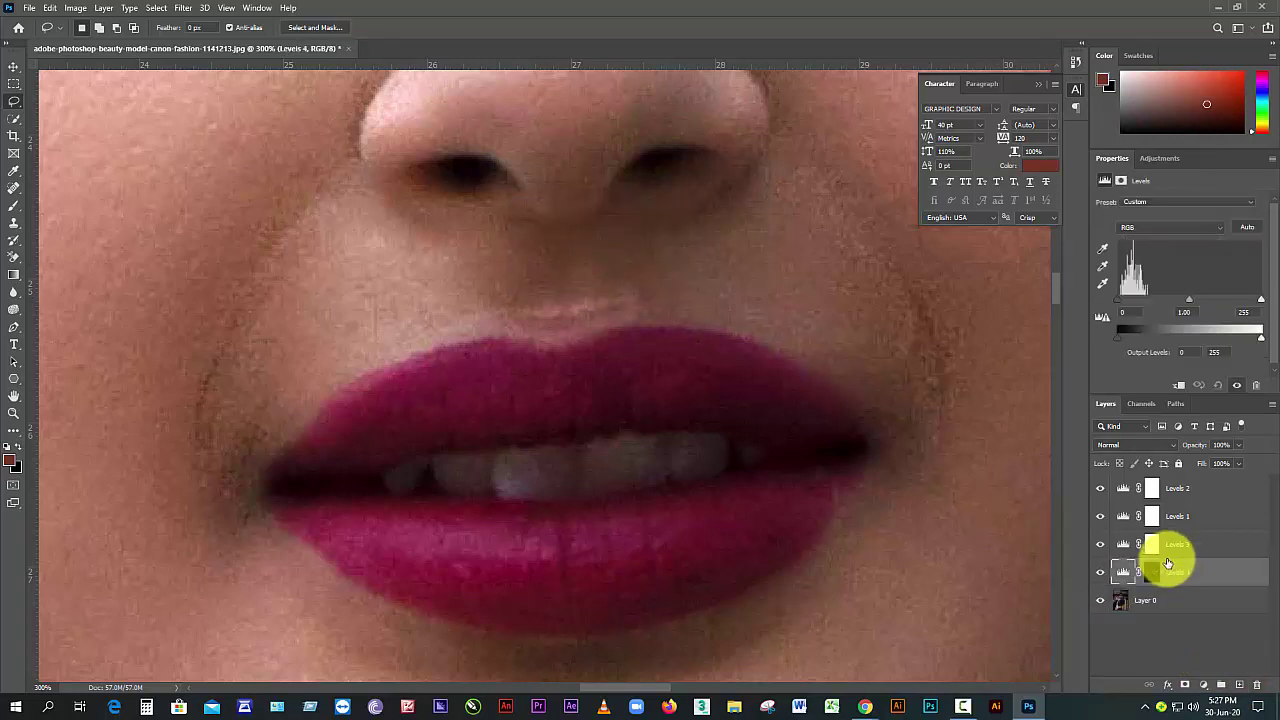
key(ctrl+z)
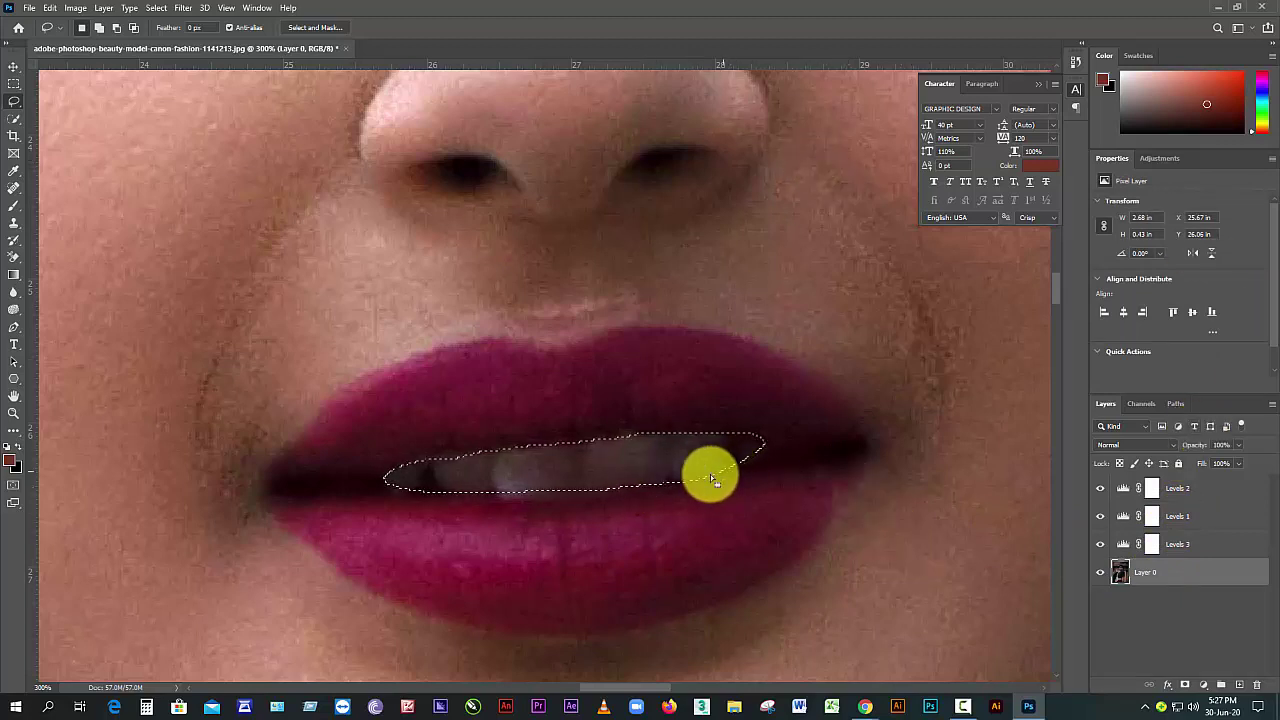
key(ctrl+d)
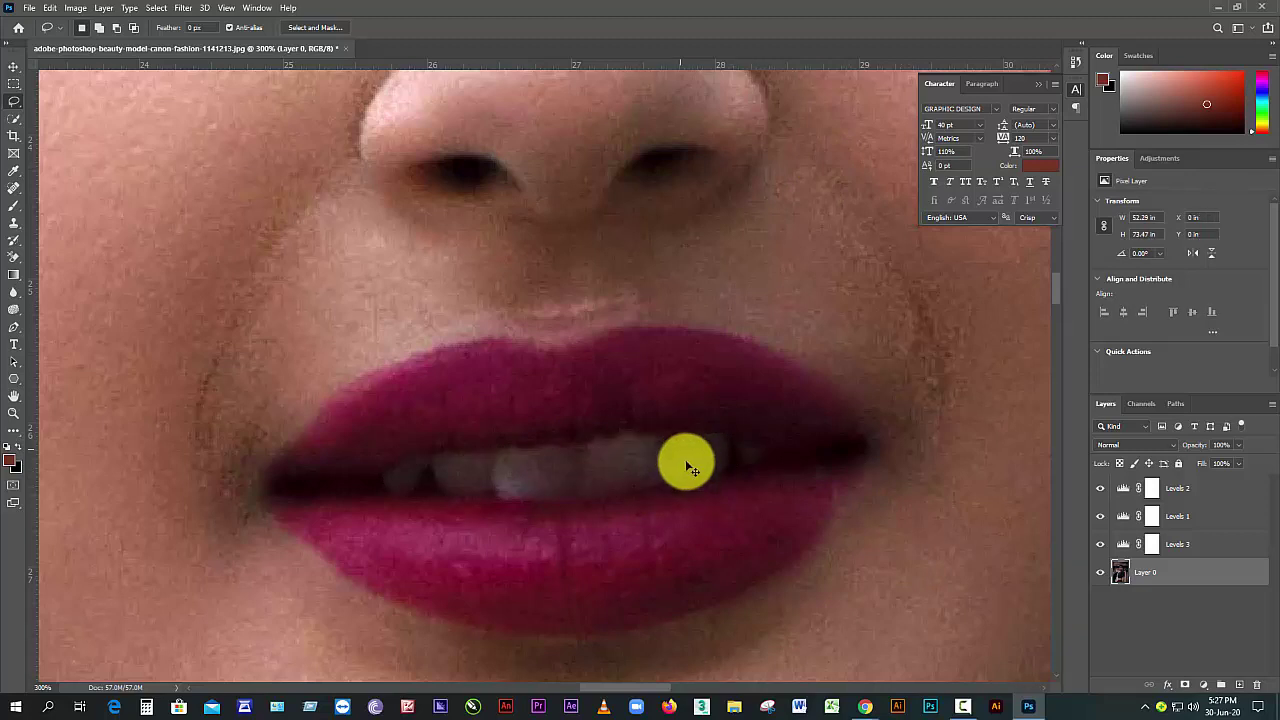
- Lasso a new, slightly larger outline around the teeth and feather the selection
mouse_move(380, 480)
mouse_down()
mouse_move(466, 451)
mouse_move(731, 431)
mouse_move(760, 449)
mouse_move(609, 486)
mouse_move(465, 500)
mouse_up()
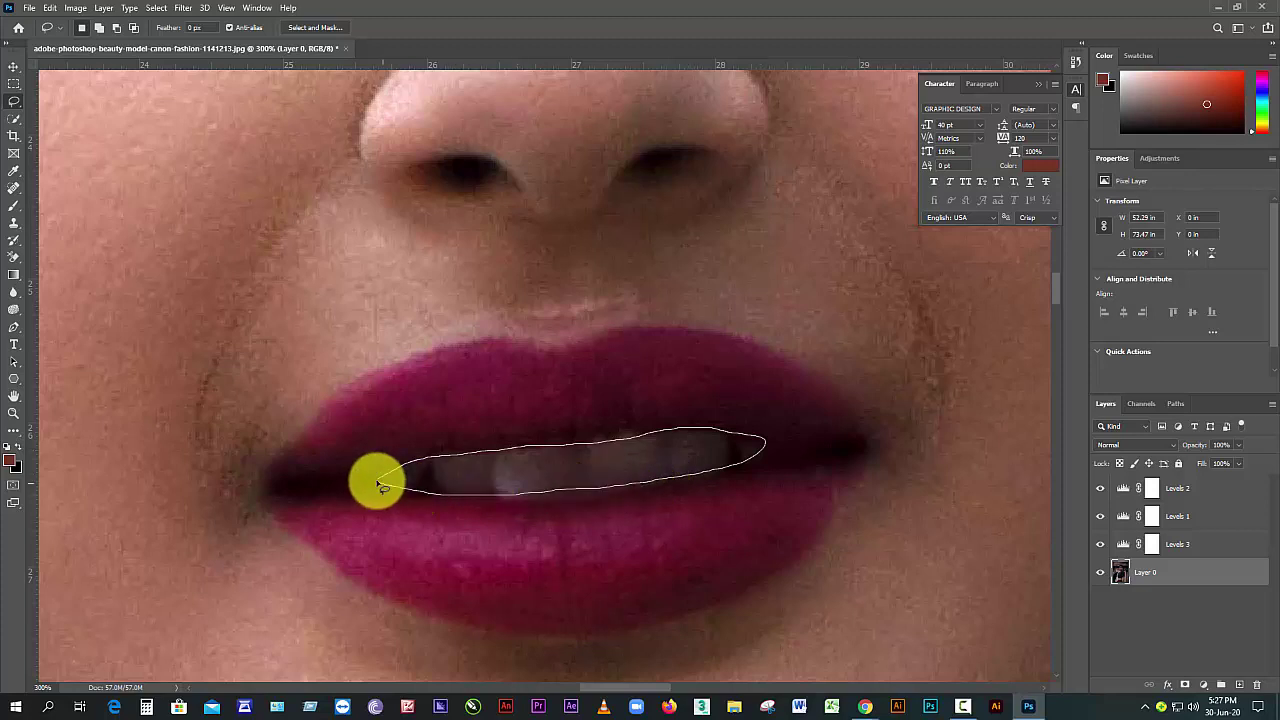
right_click(499, 476)
click(527, 257)
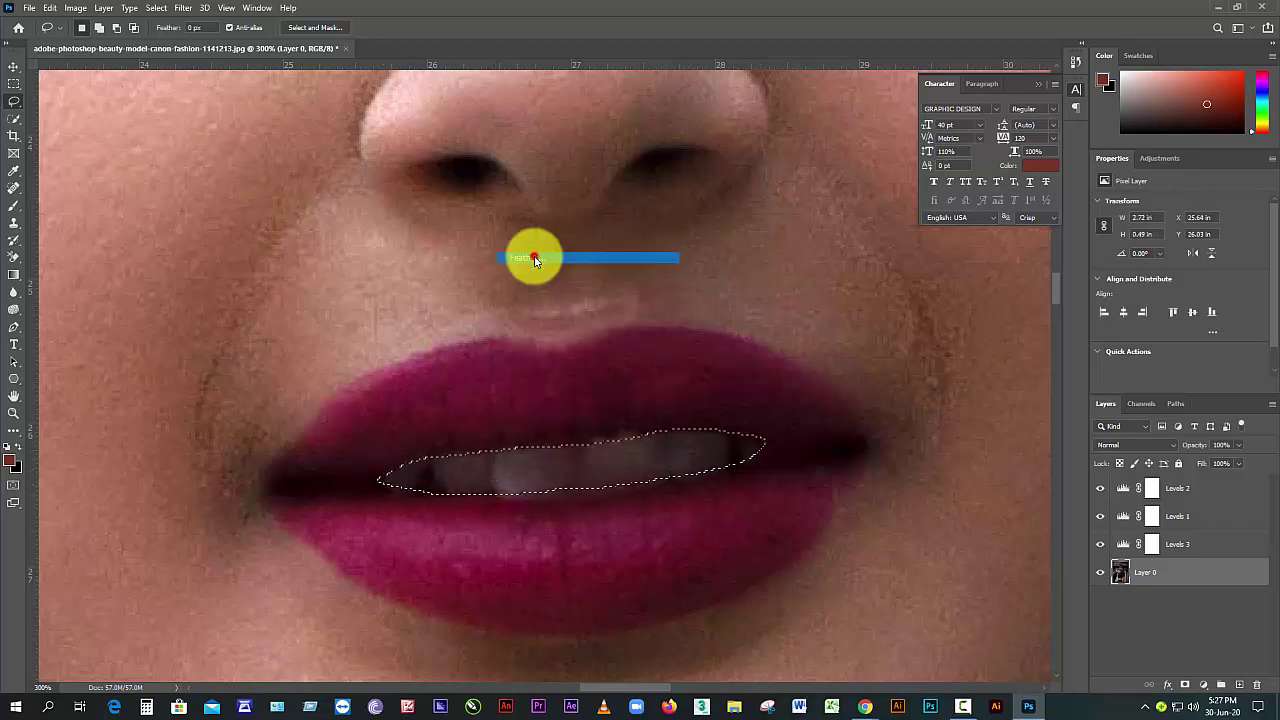
click(712, 222)
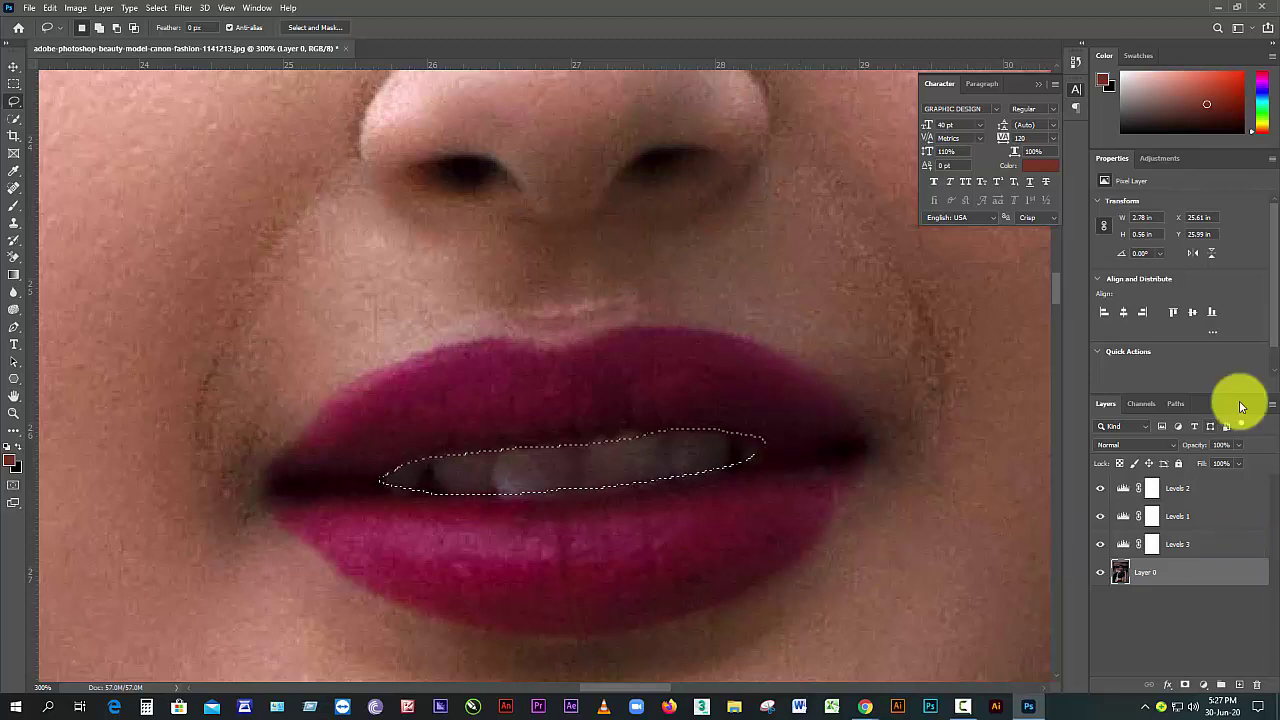
- Brighten the selected teeth with a Brightness/Contrast adjustment layer at brightness 104 and contrast -26, and compare the portrait with and without it
click(1160, 160)
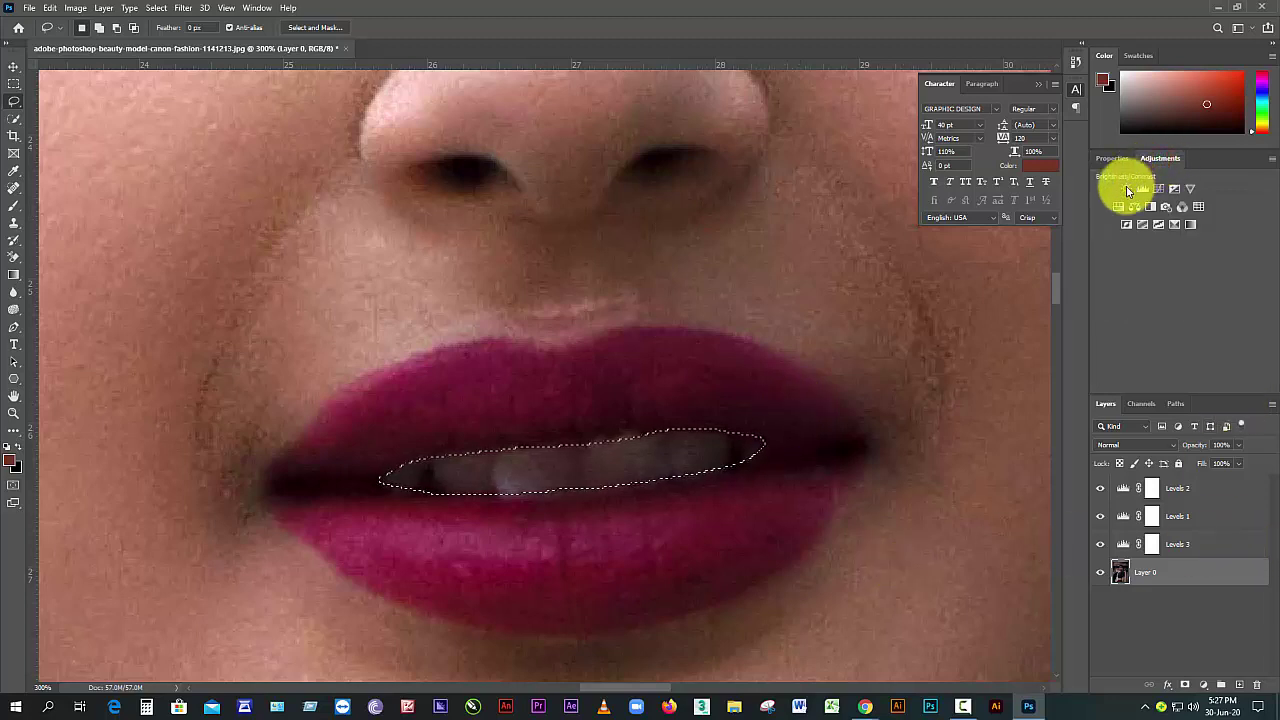
click(1125, 189)
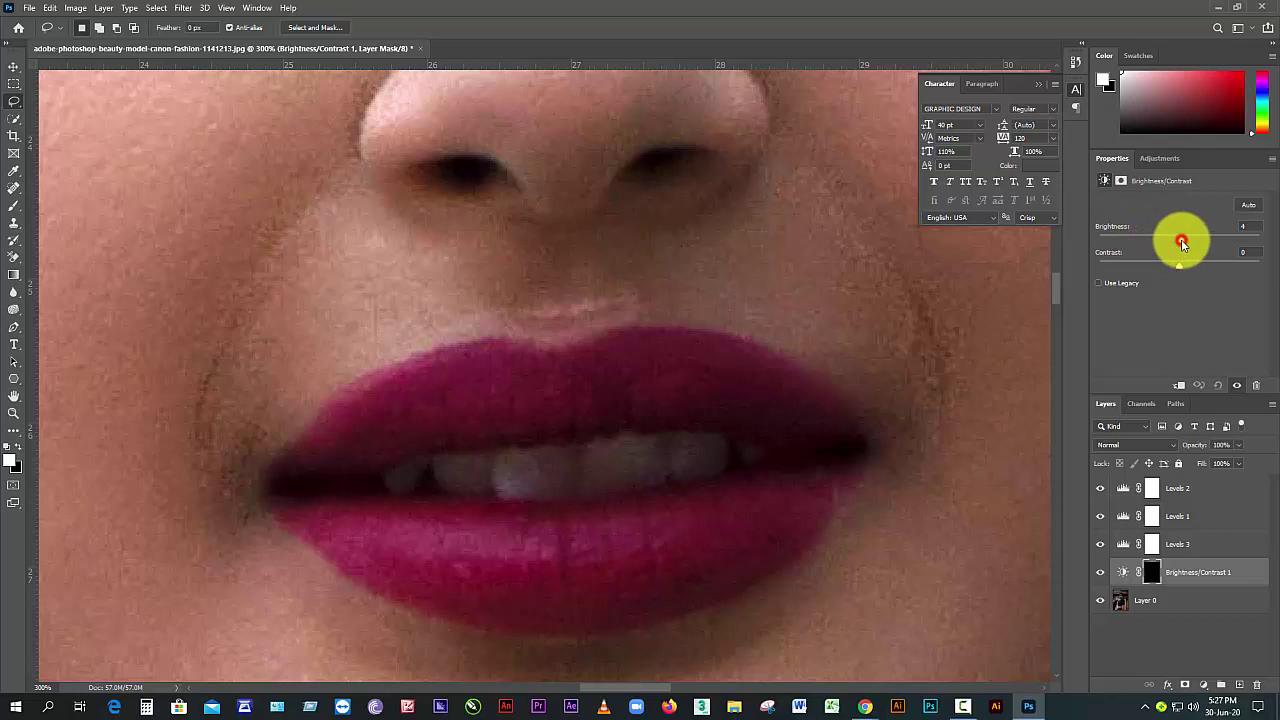
drag(1181, 239, 1139, 271)
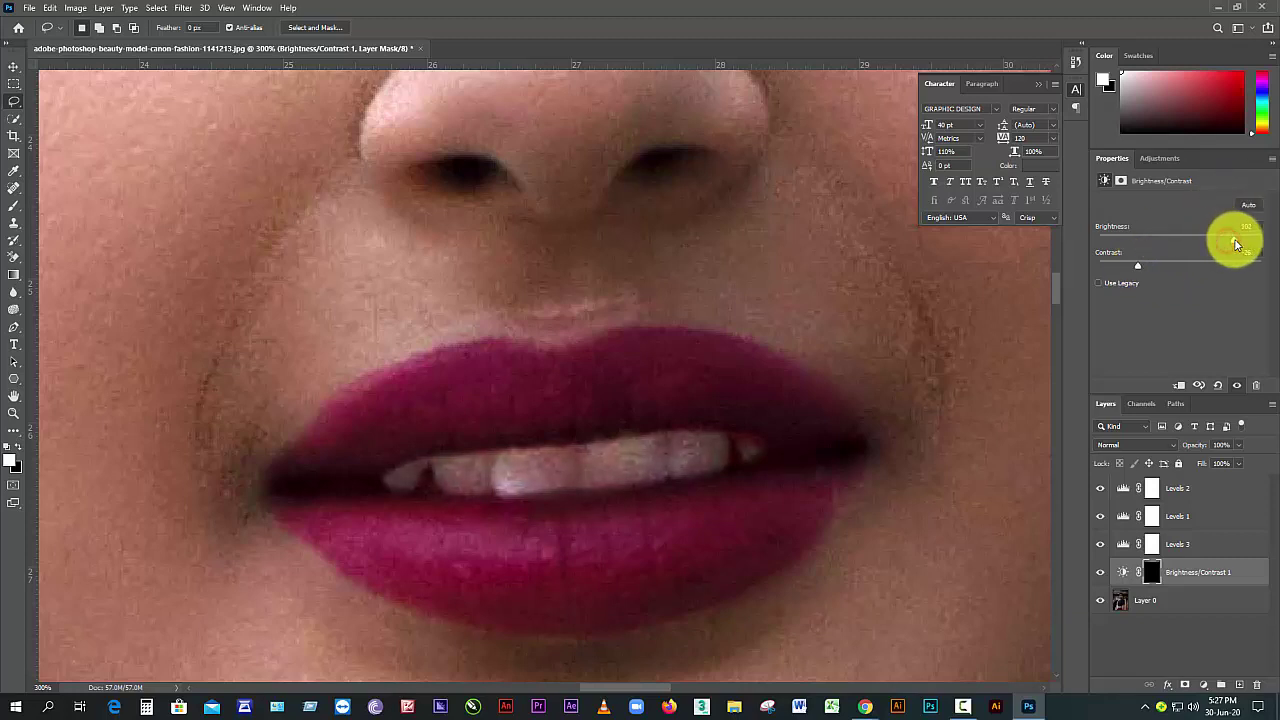
alt+click(590, 458)
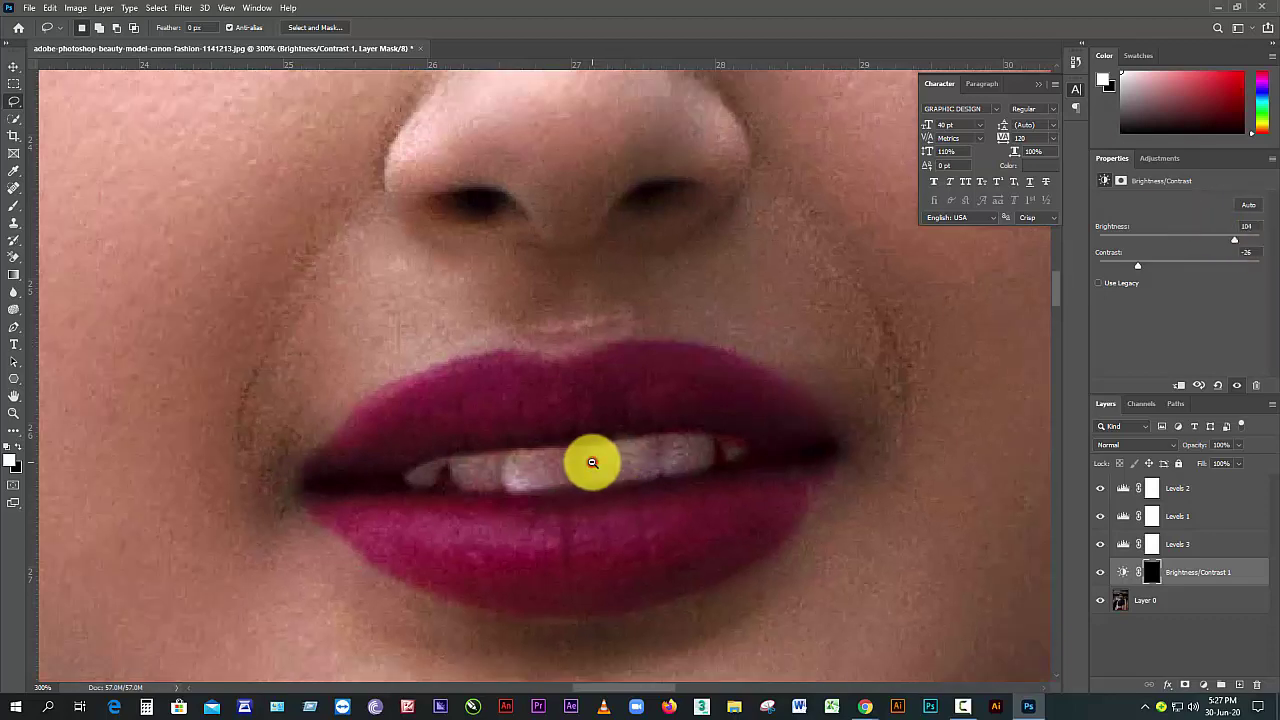
alt+click(592, 462)
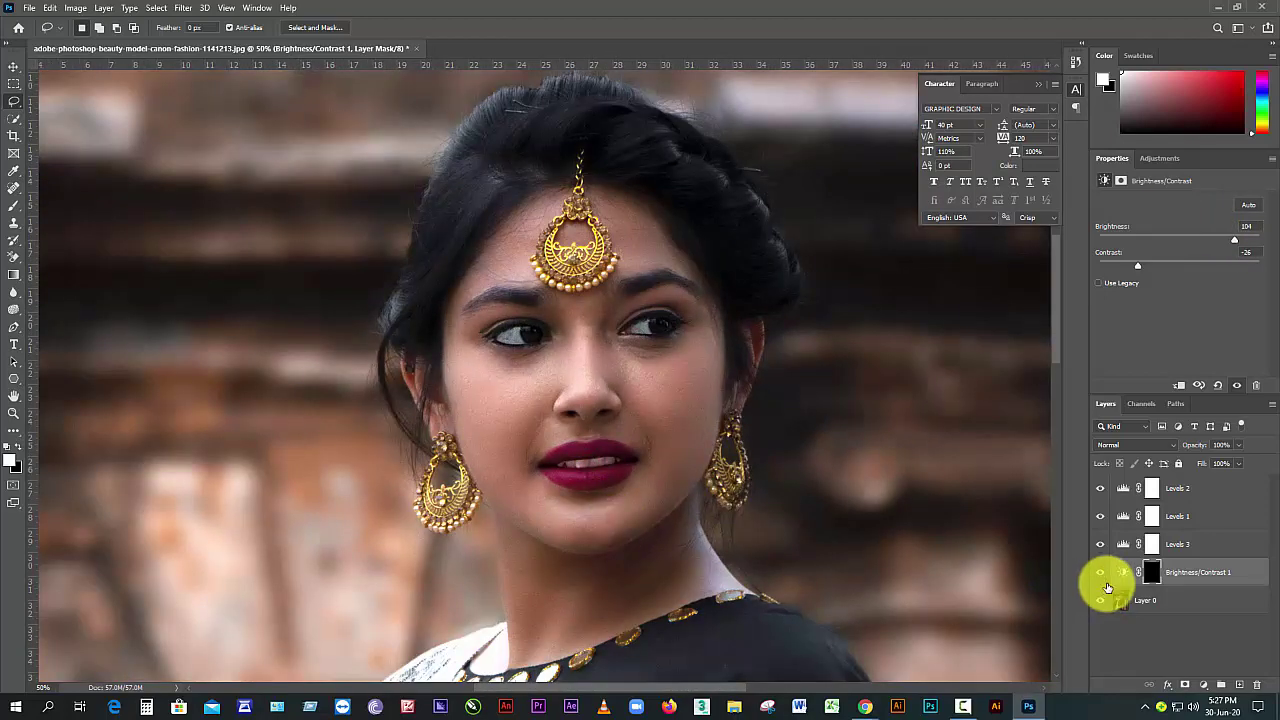
click(1104, 577)
click(1104, 577)
- On Layer 0, outline both lips with the Lasso tool, leaving the teeth opening out of the selection
click(591, 489)
click(592, 491)
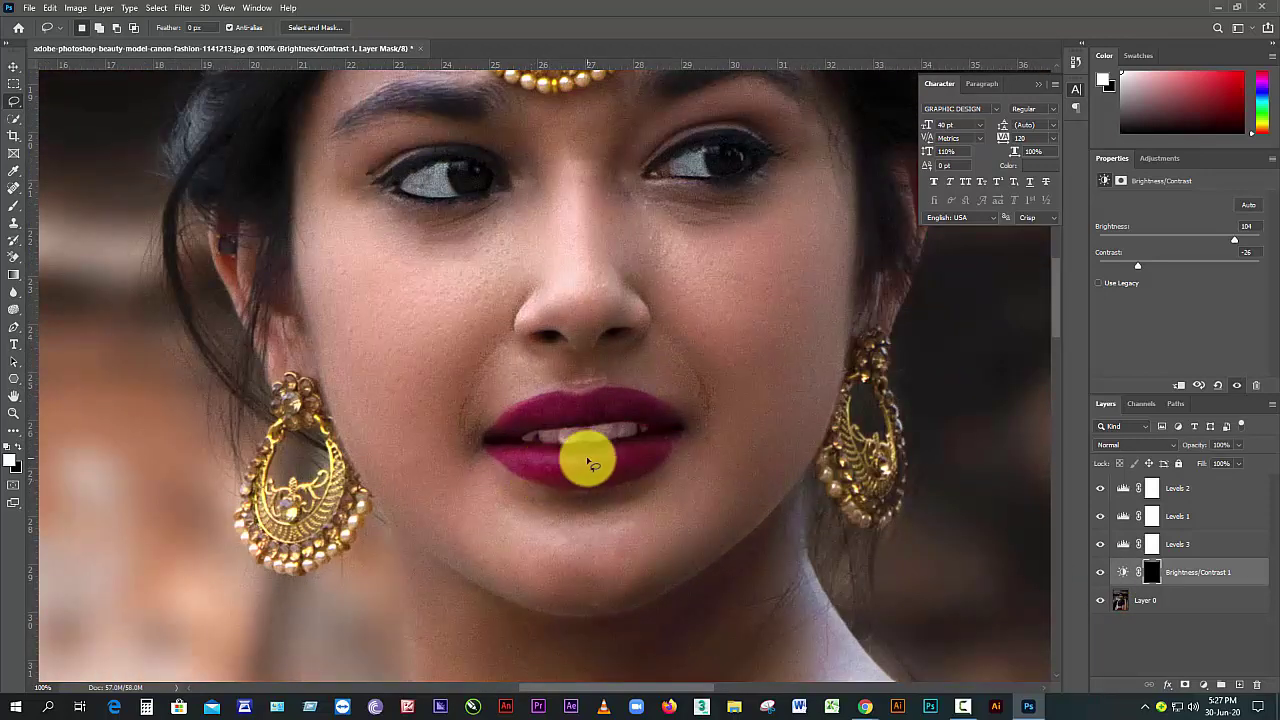
click(1147, 598)
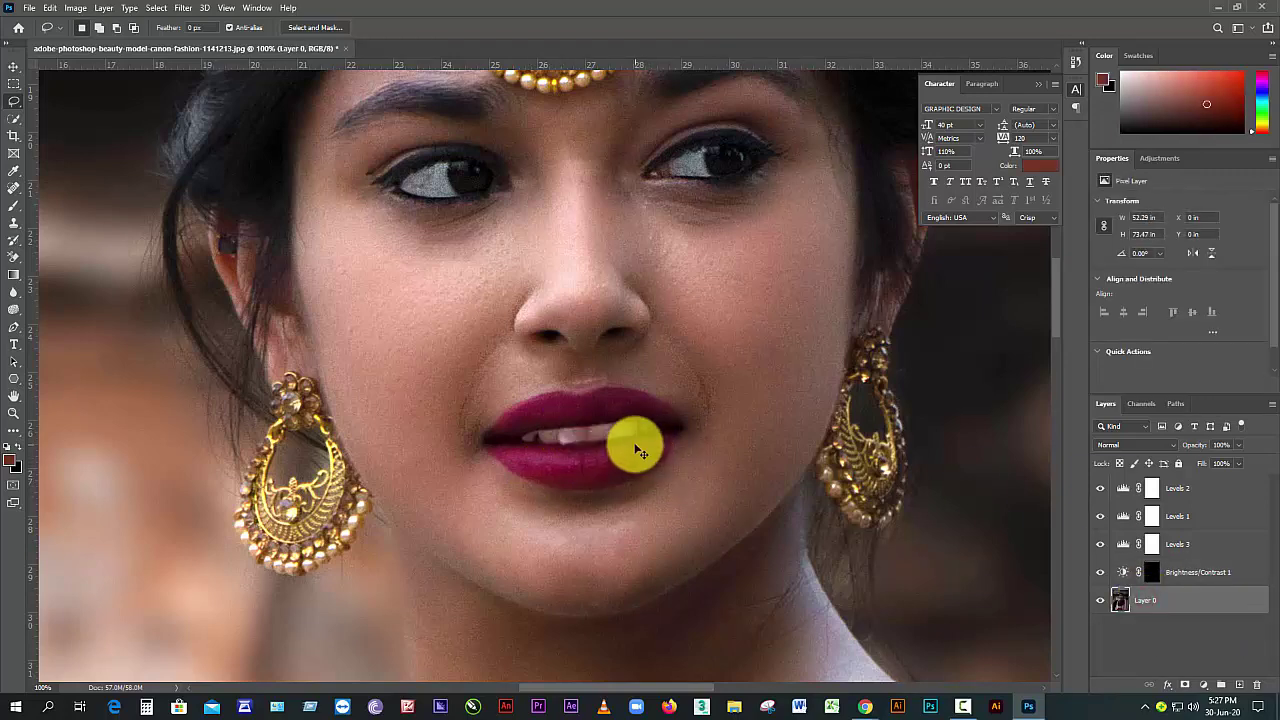
scroll(640, 443, up, 2)
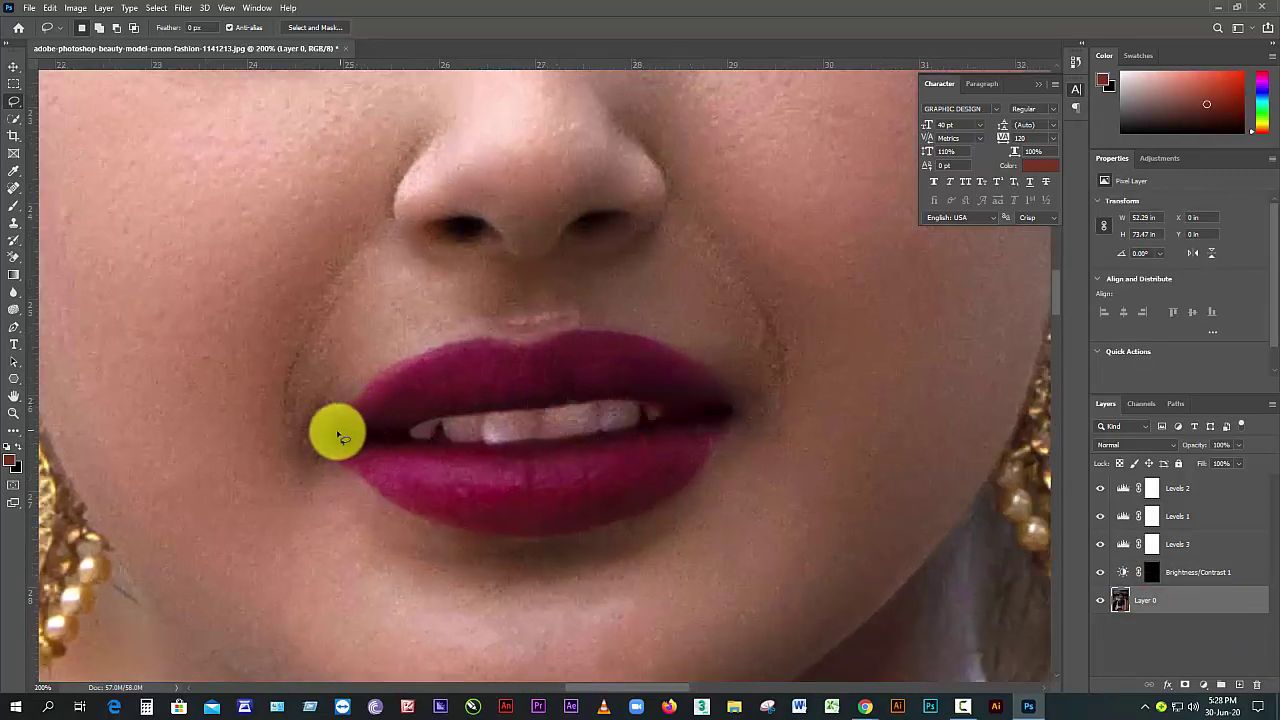
mouse_move(333, 436)
mouse_down()
mouse_move(420, 357)
mouse_move(533, 346)
mouse_move(577, 326)
mouse_move(733, 385)
mouse_up()
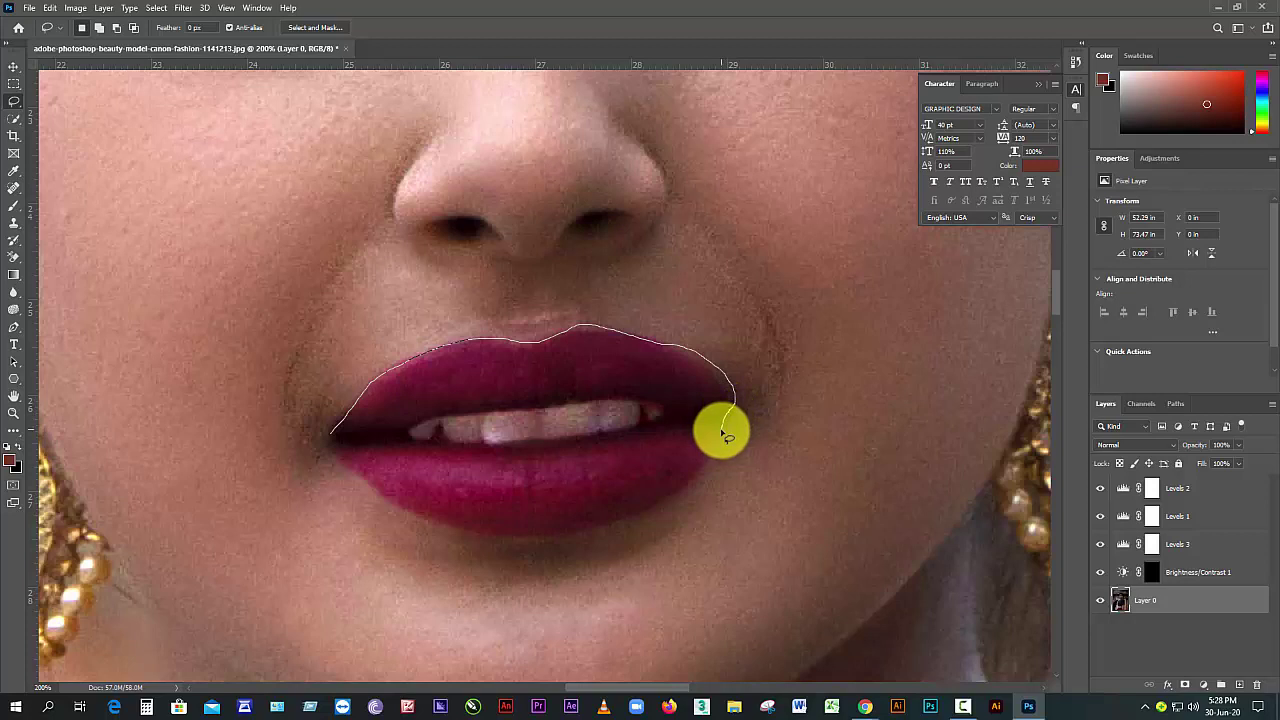
mouse_move(686, 424)
mouse_down()
mouse_move(663, 397)
mouse_move(631, 390)
mouse_move(403, 424)
mouse_move(445, 455)
mouse_move(552, 451)
mouse_move(691, 414)
mouse_move(715, 430)
mouse_move(697, 466)
mouse_move(634, 509)
mouse_move(586, 530)
mouse_move(517, 534)
mouse_move(397, 509)
mouse_move(331, 434)
mouse_up()
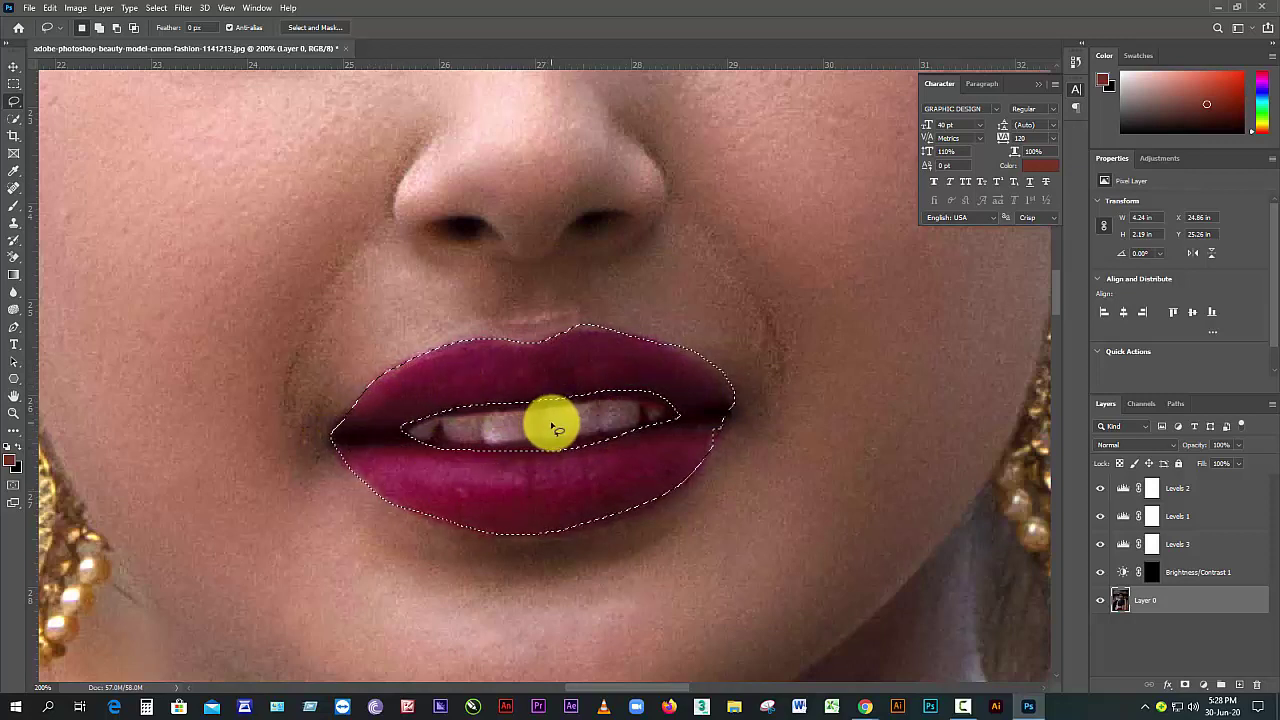
- Set the foreground colour to a dark lipstick tone sampled from the upper lip
click(11, 458)
click(455, 382)
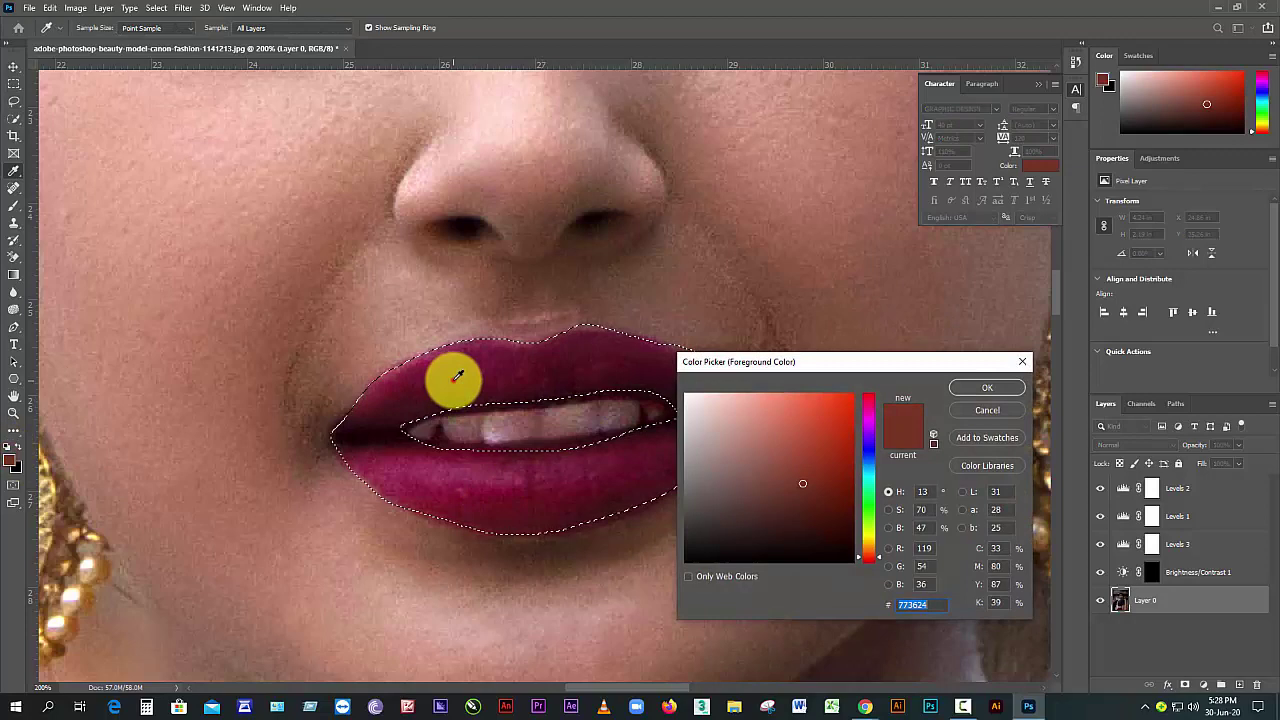
click(987, 389)
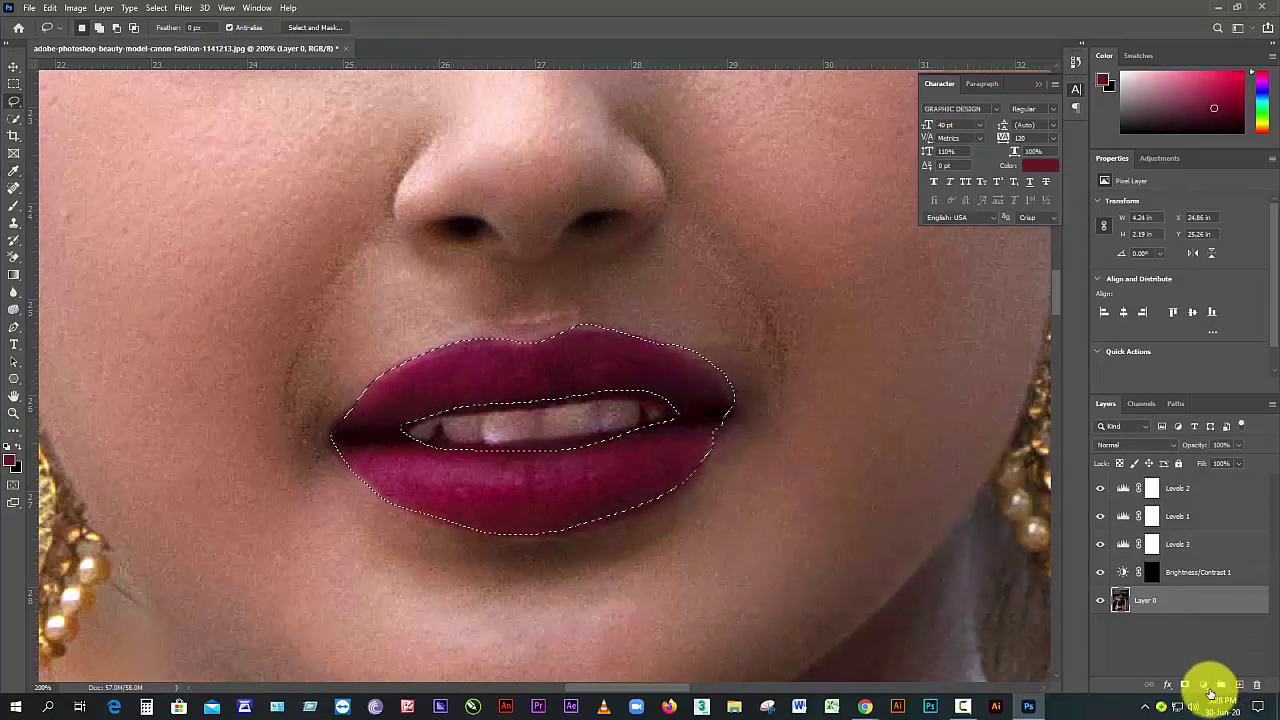
- Cover the selected lips with a Solid Color fill layer in the sampled dark lipstick tone, blended as Soft Light
click(1210, 690)
click(1208, 456)
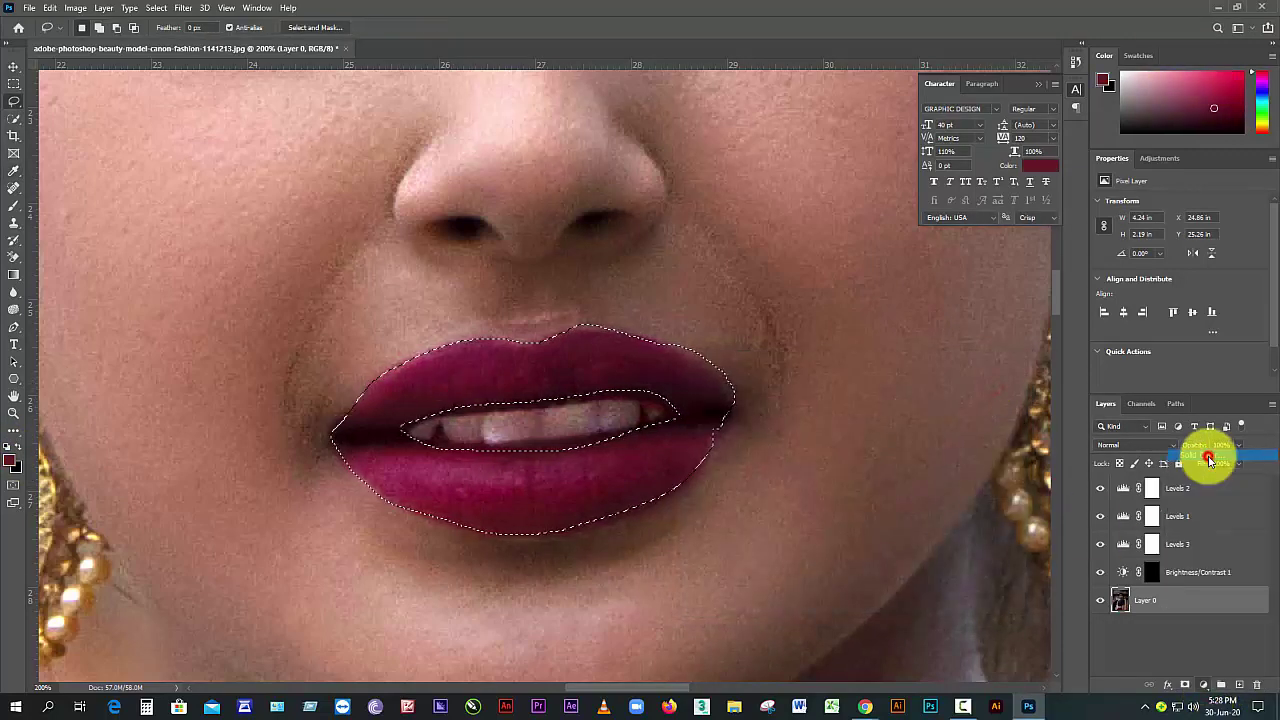
click(993, 390)
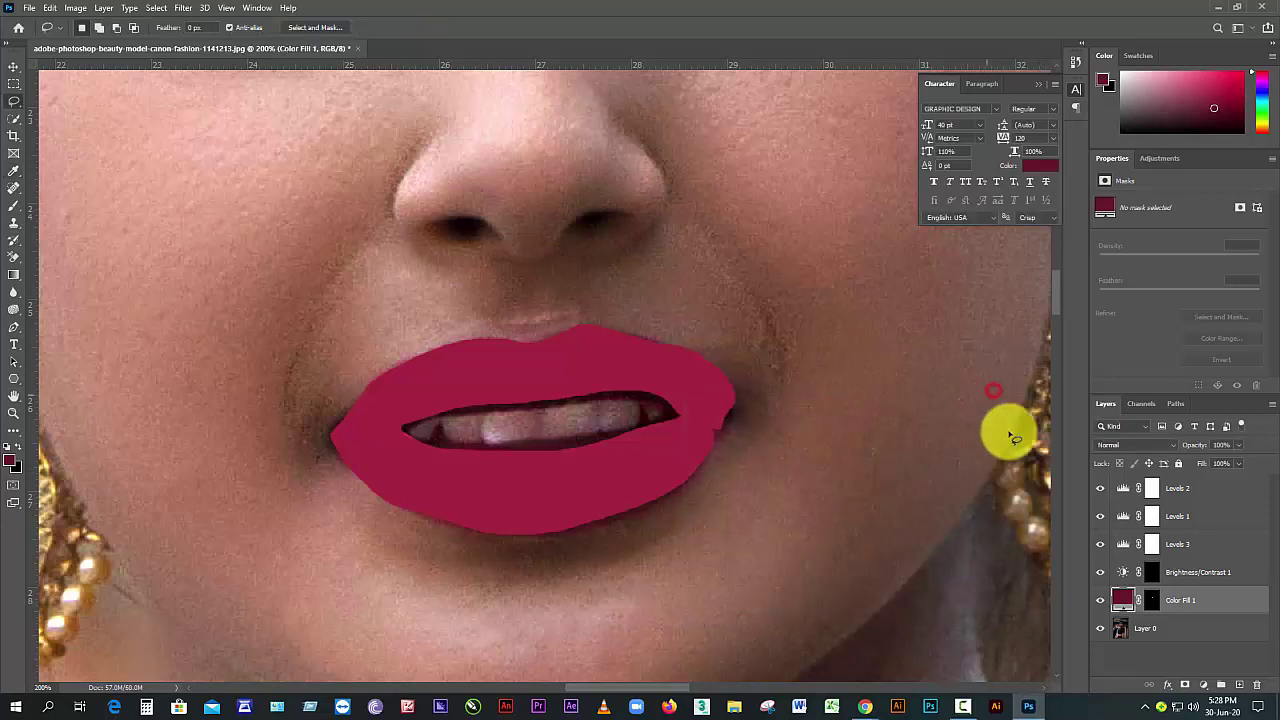
click(1176, 446)
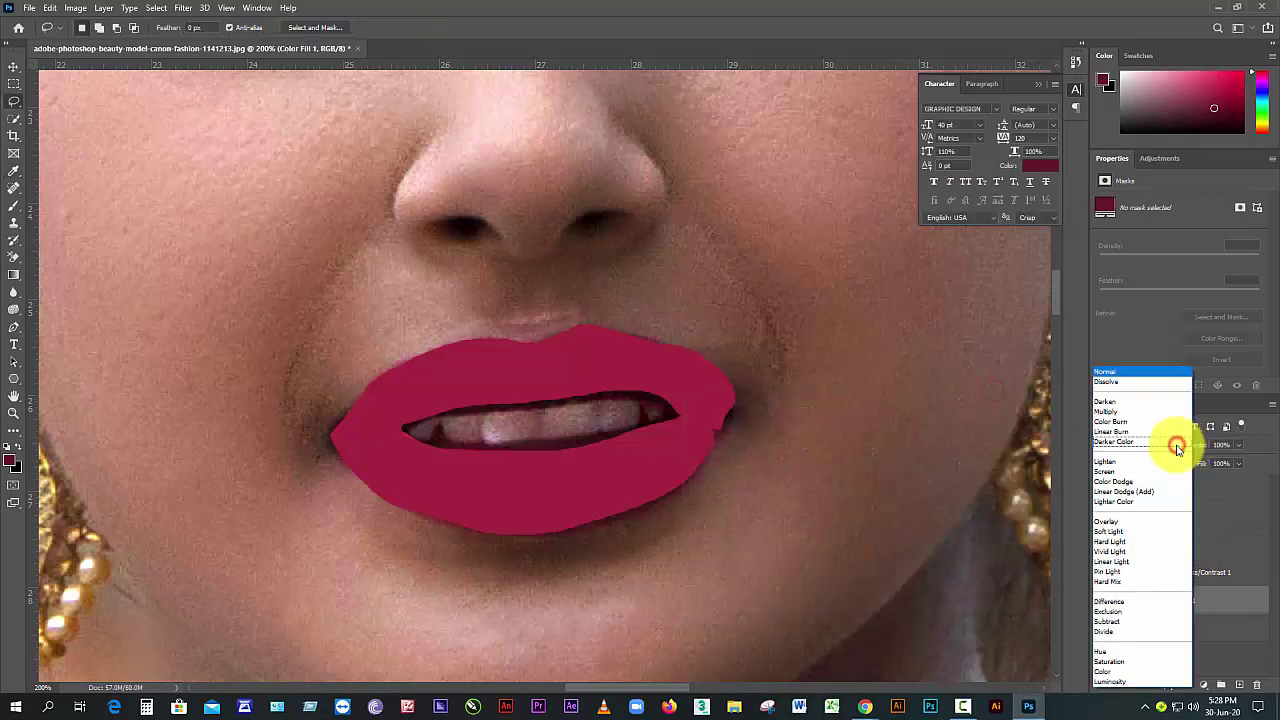
click(1109, 531)
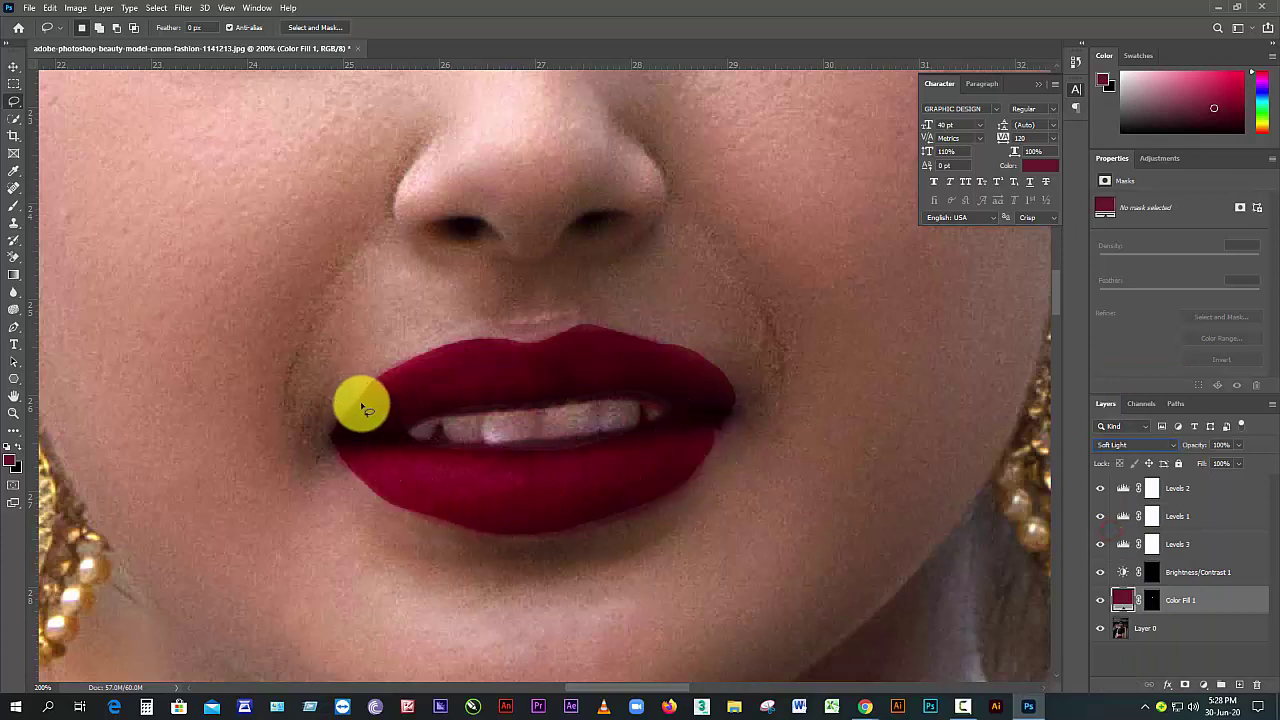
- Lower the lip colour fill layer's opacity to 30% and compare the lips with and without it
click(1239, 447)
drag(1241, 465, 1203, 473)
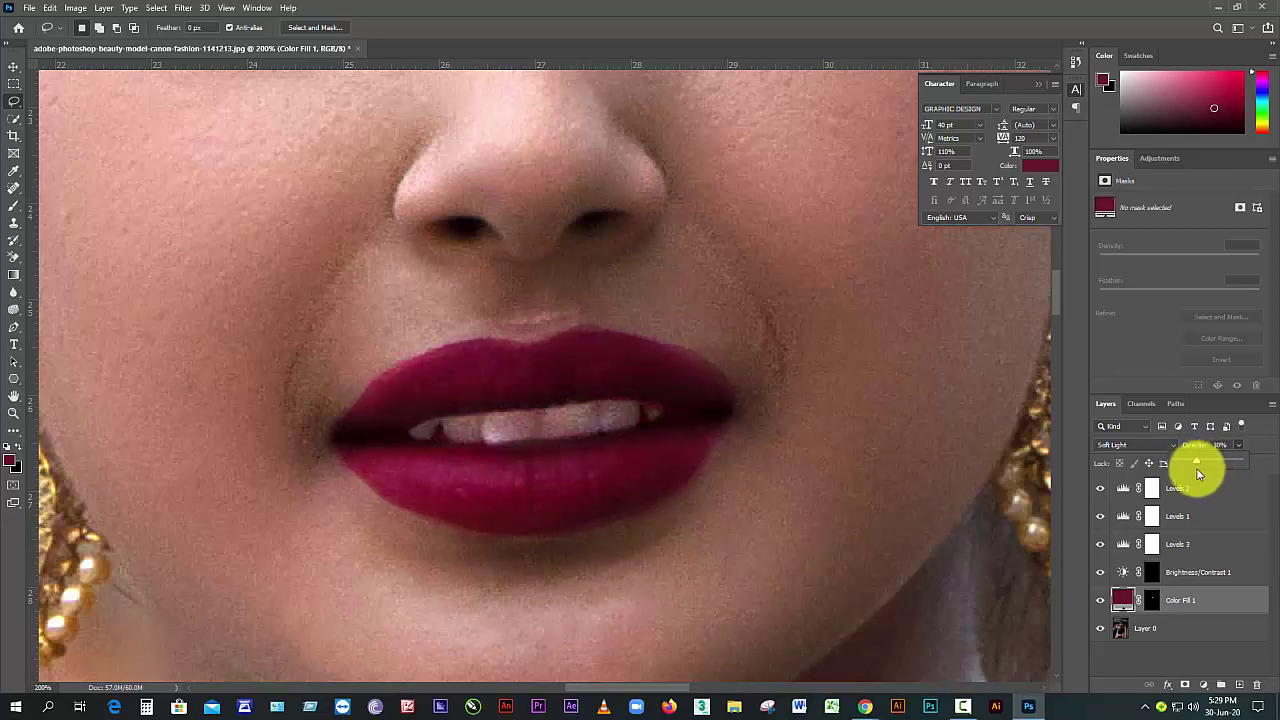
click(1101, 600)
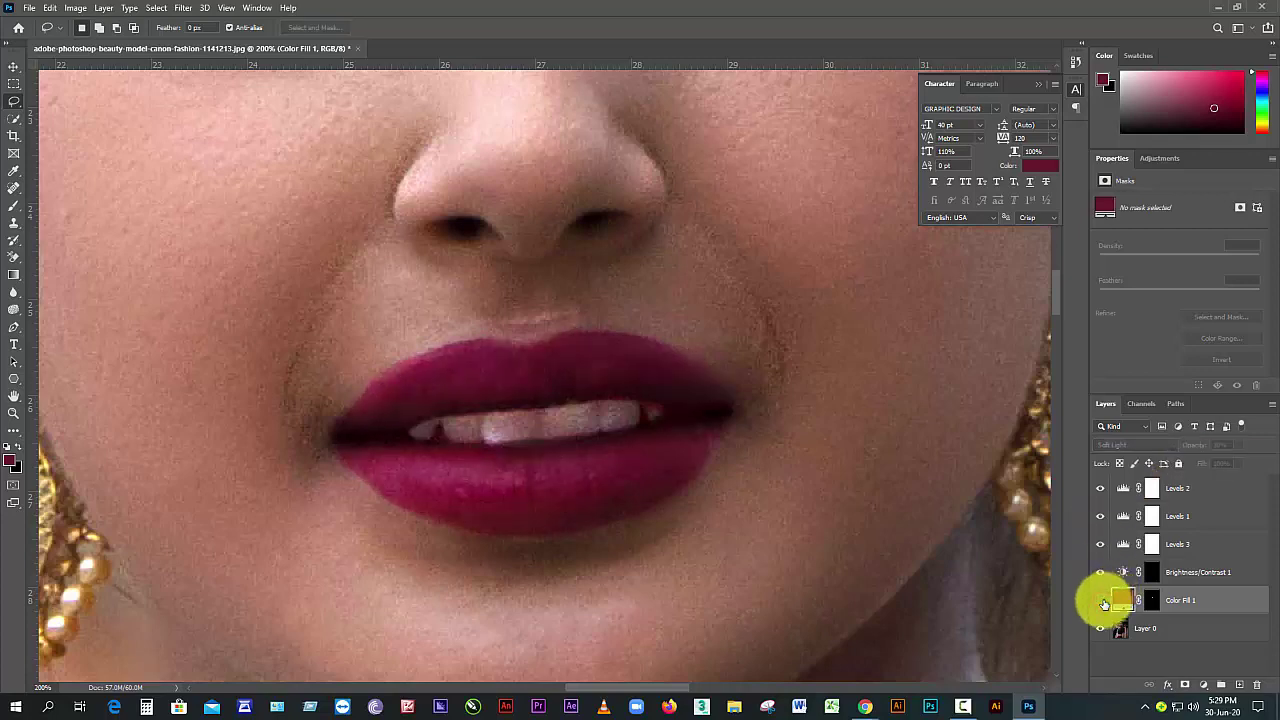
click(1101, 600)
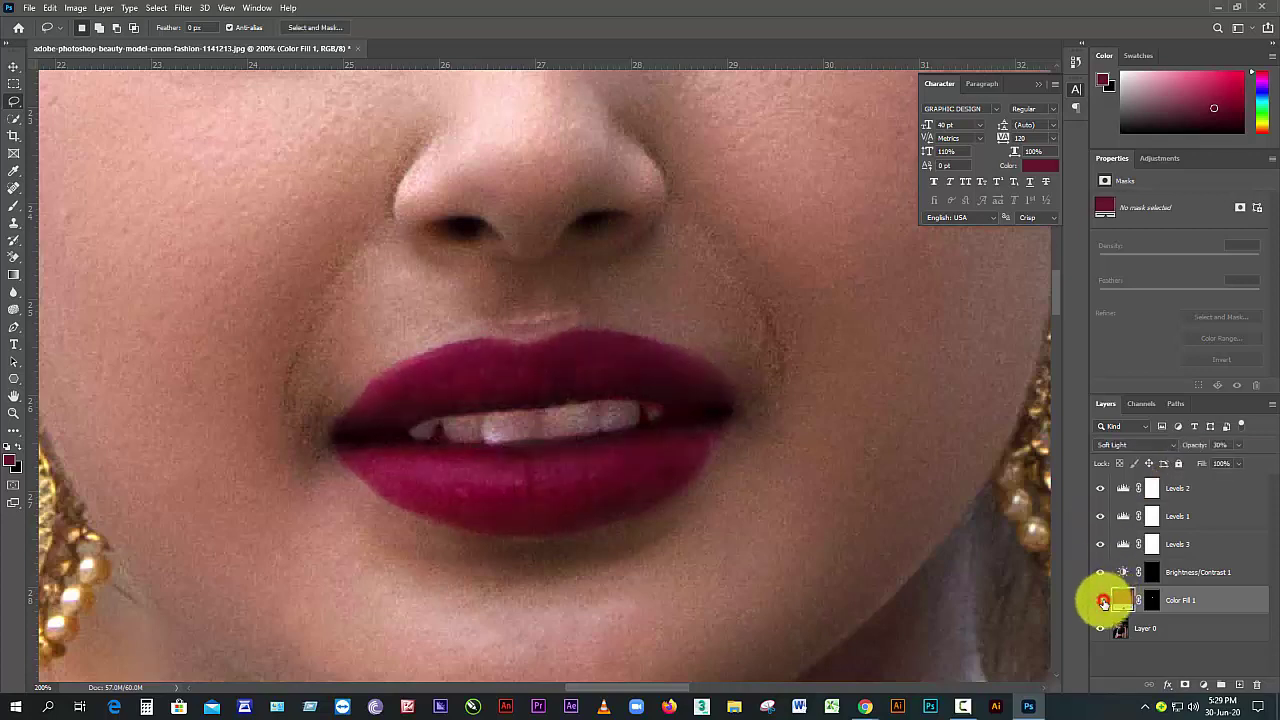
- Examine the recoloured lips in the context of the whole face, and inspect both eyes up close
click(14, 84)
alt+click(610, 421)
alt+click(610, 421)
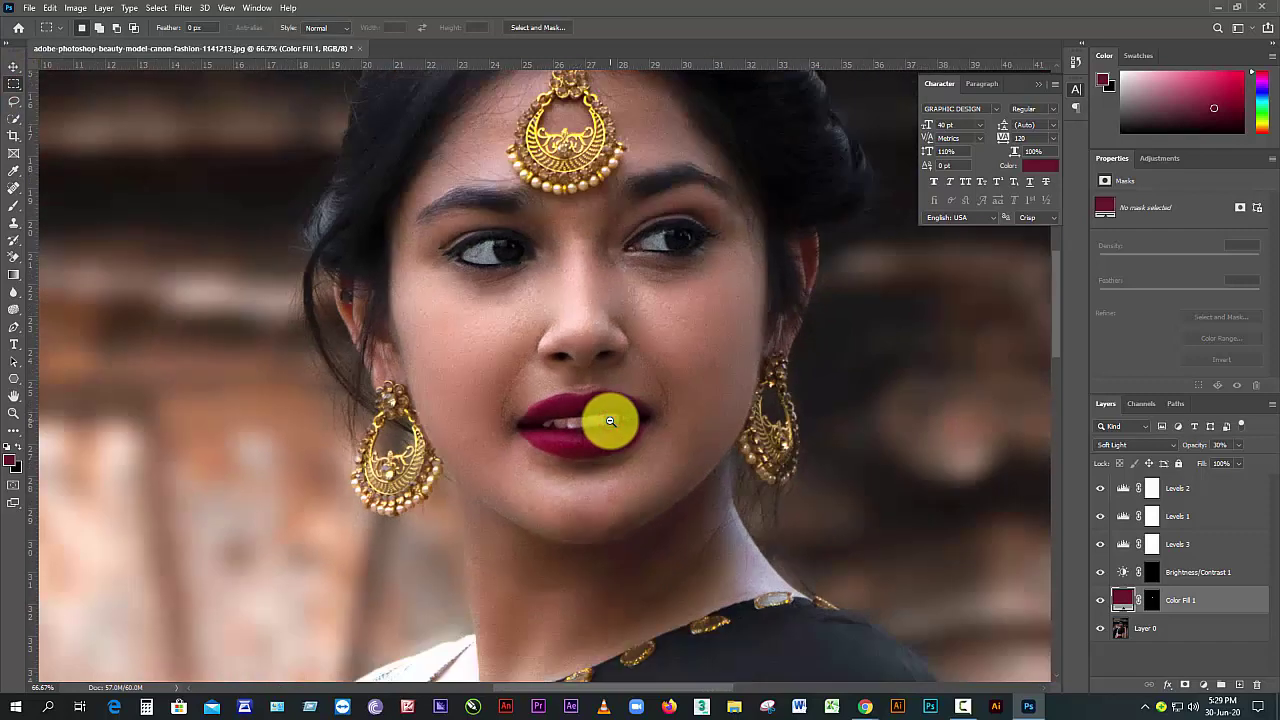
alt+click(610, 421)
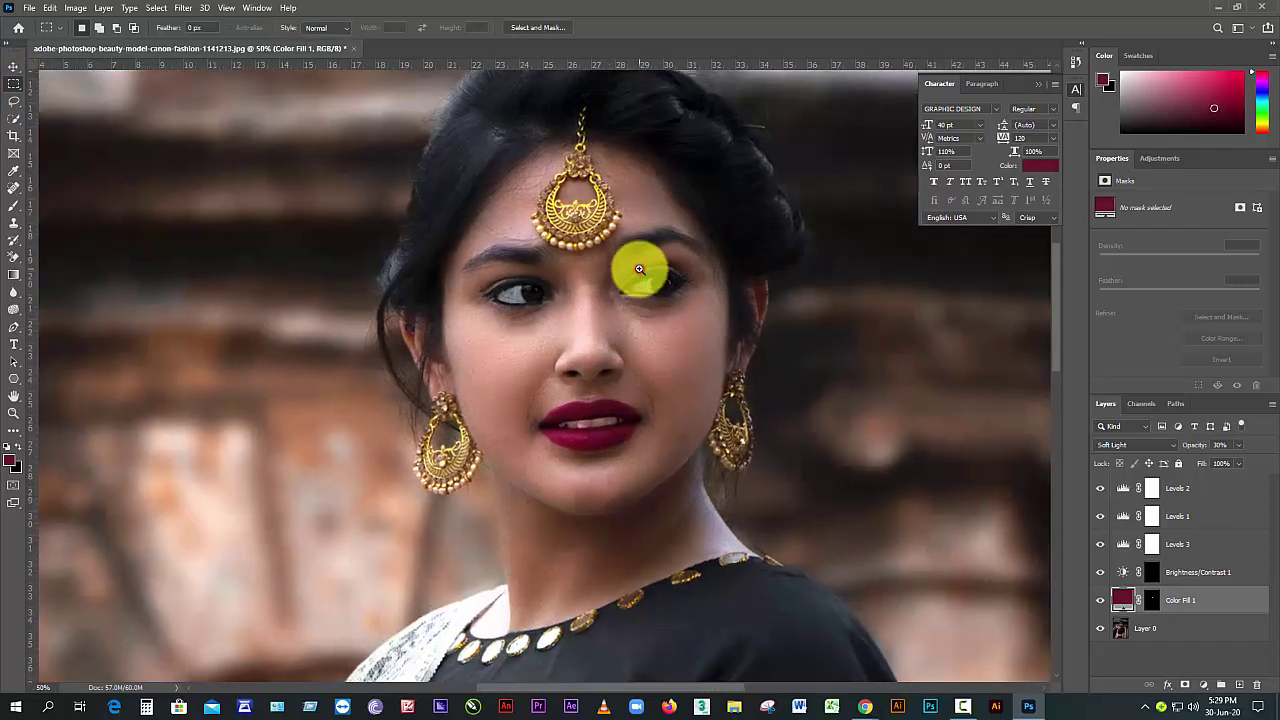
click(639, 269)
click(639, 269)
click(639, 269)
drag(409, 371, 660, 435)
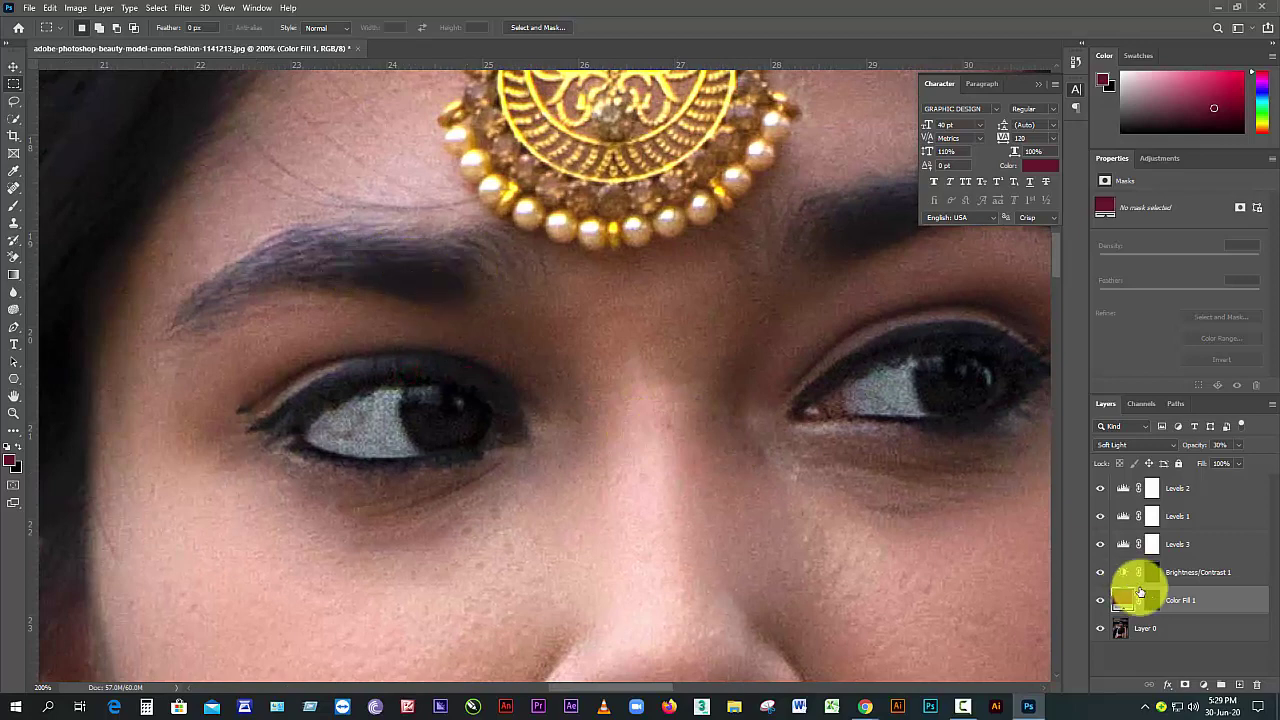
- Select Layer 0 and review the portrait from the face down over the blouse, ending with the whole photo in view
click(1151, 637)
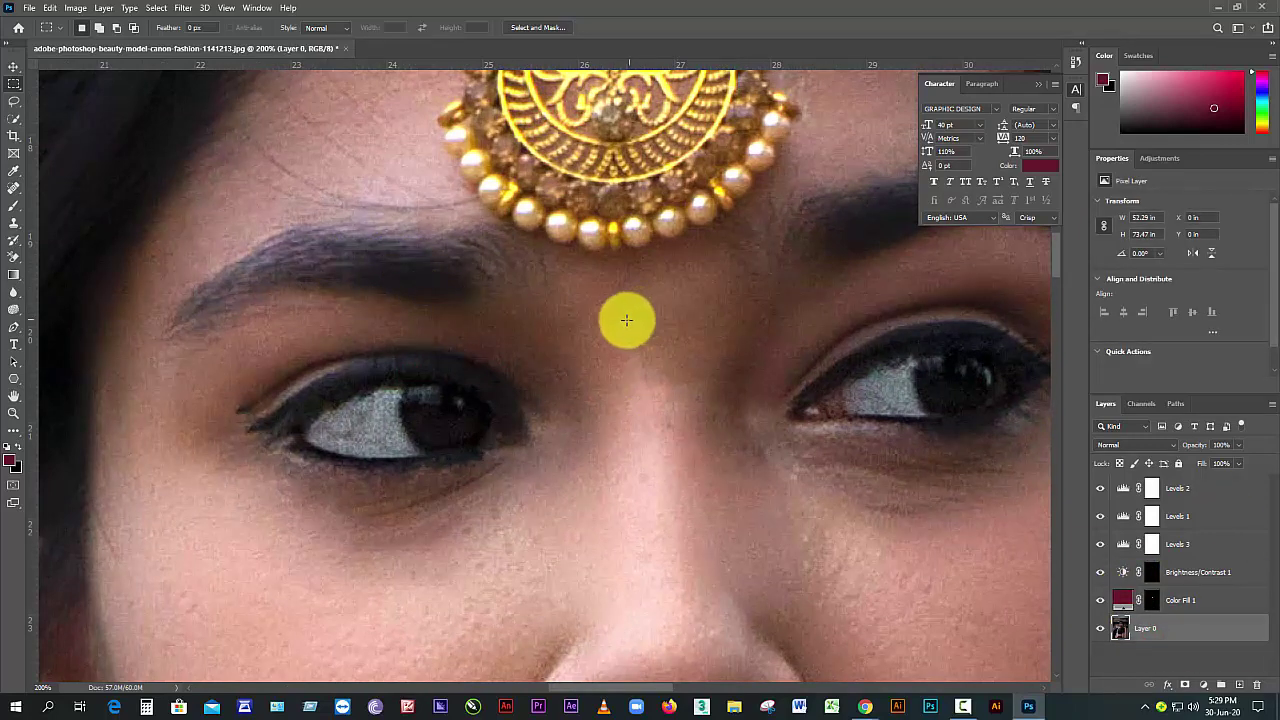
alt+click(479, 352)
alt+click(480, 347)
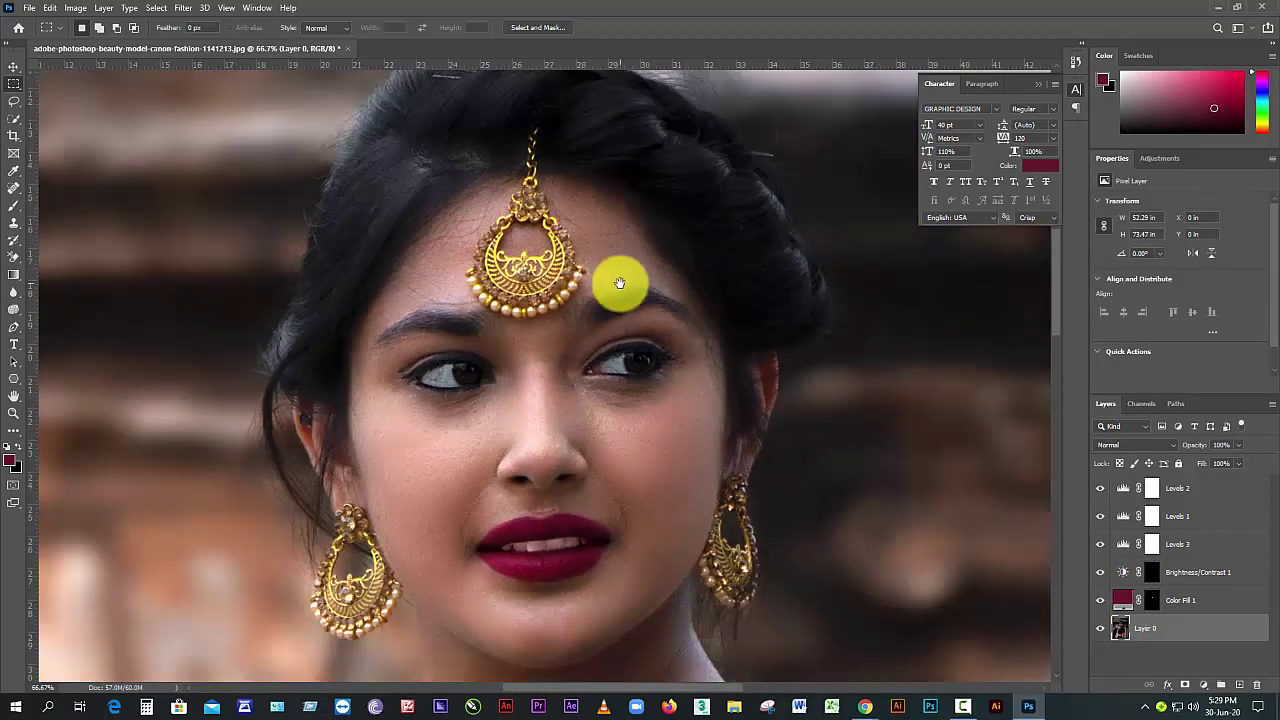
alt+click(512, 369)
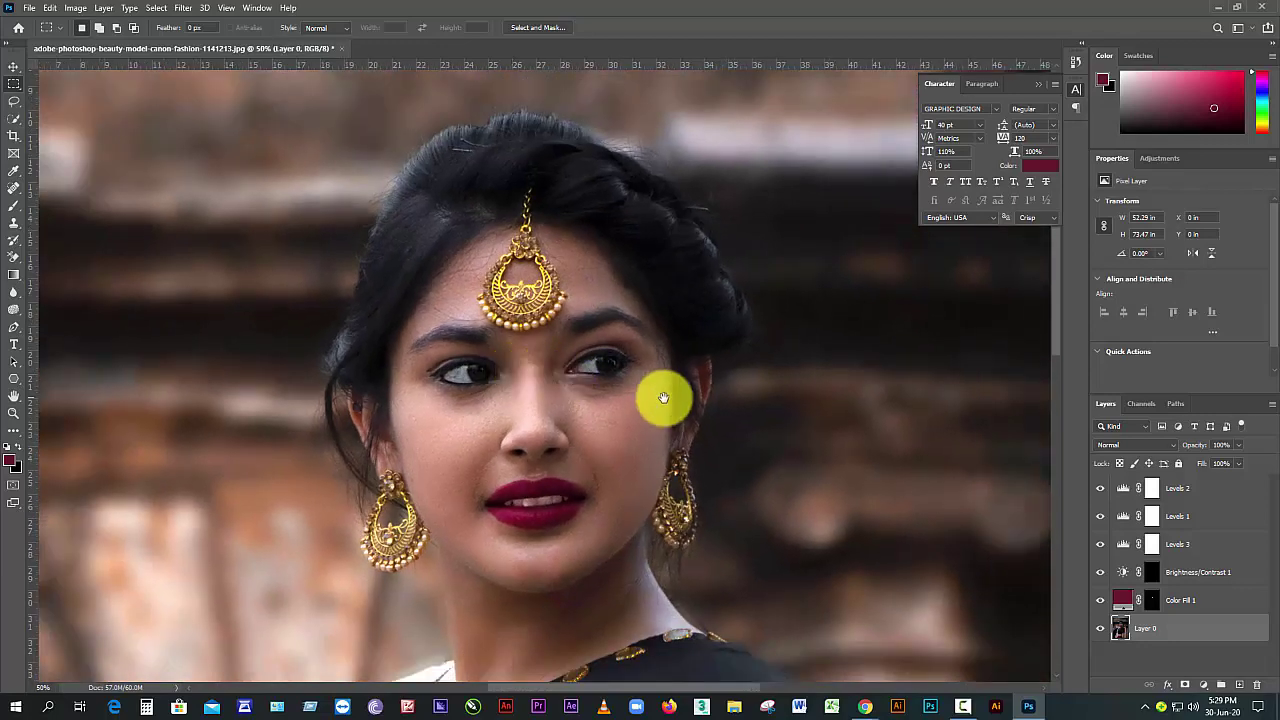
drag(663, 397, 520, 271)
drag(391, 334, 421, 296)
drag(457, 471, 423, 229)
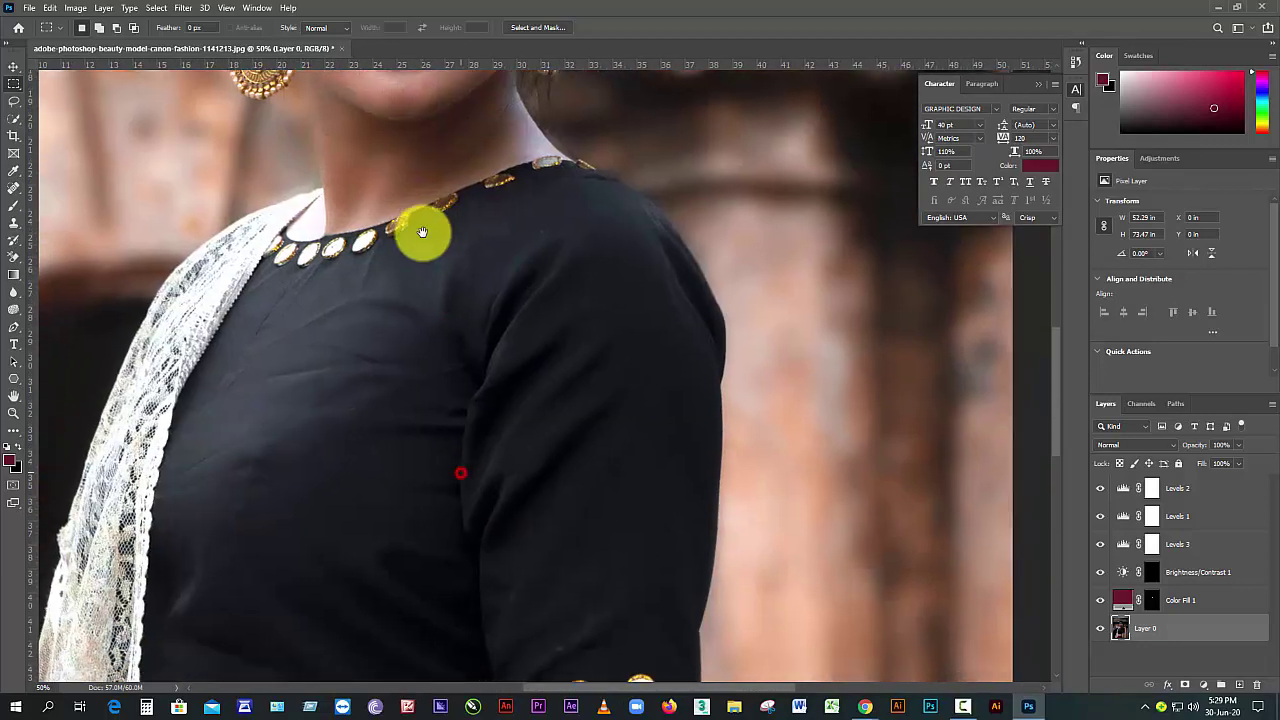
drag(366, 374, 400, 266)
drag(436, 409, 486, 220)
drag(495, 311, 500, 254)
drag(470, 664, 466, 376)
alt+click(466, 376)
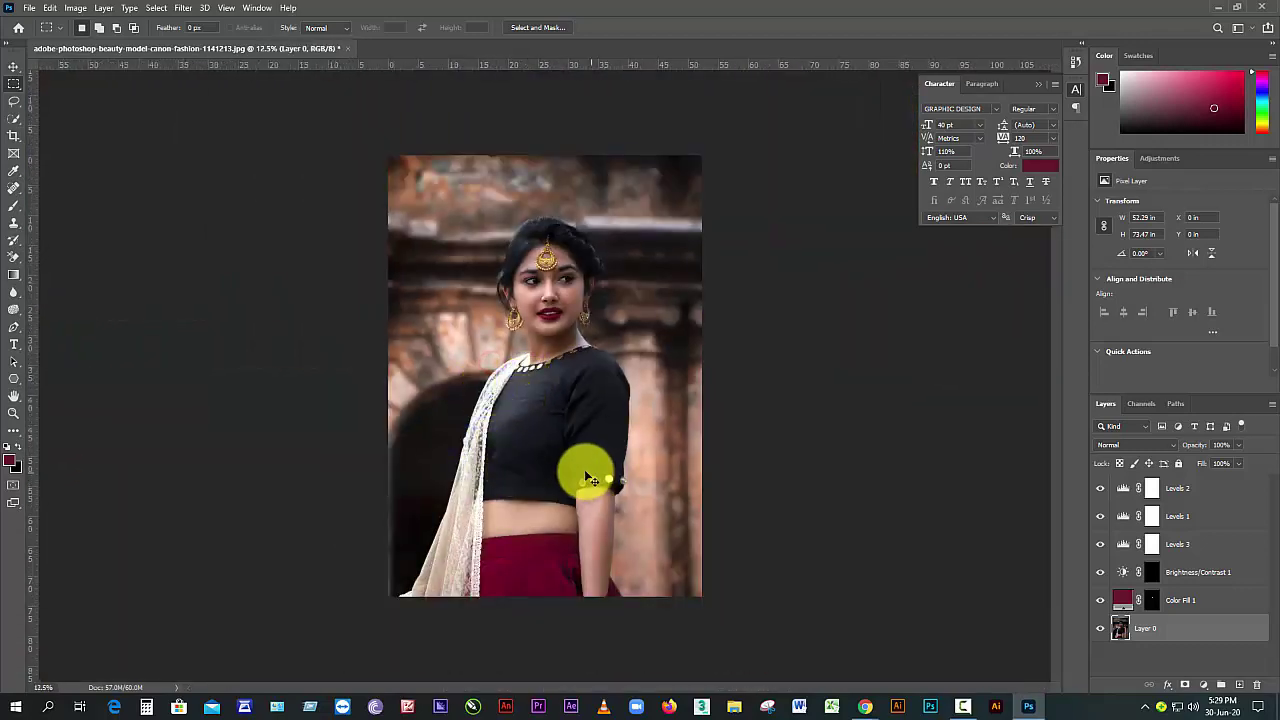
key(ctrl+plus)
click(590, 400)
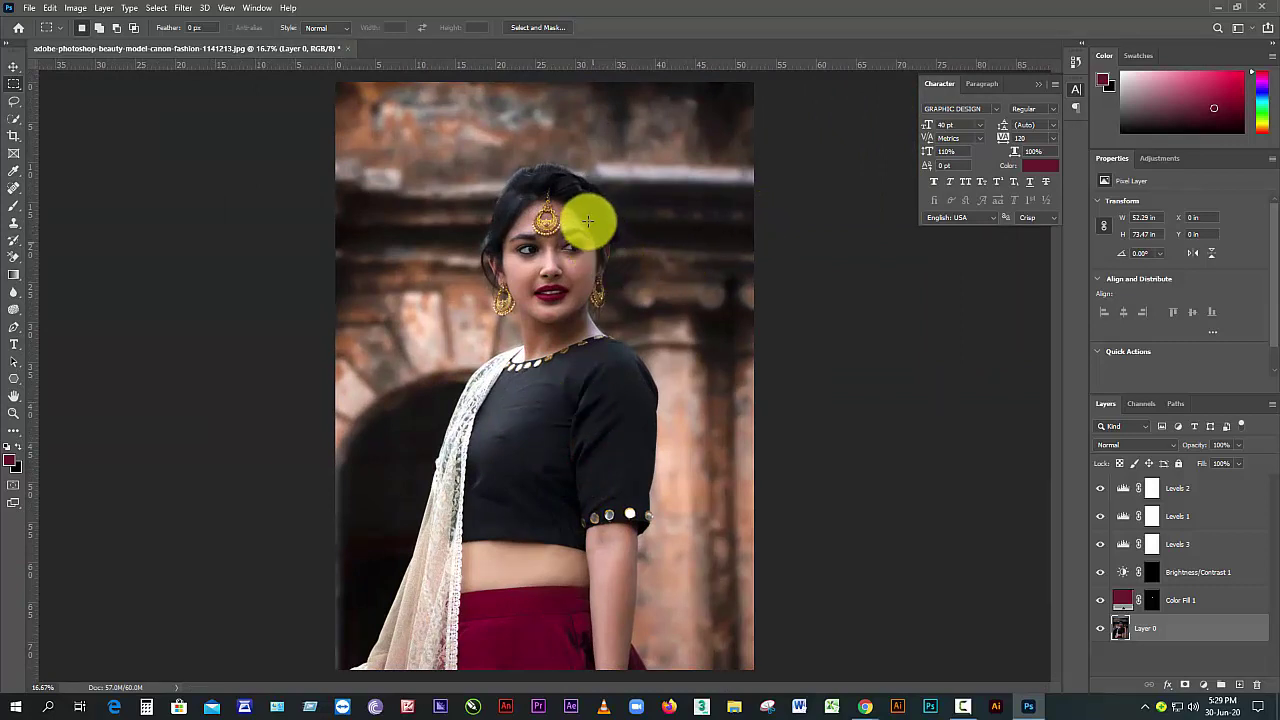
- Add a Curves adjustment layer directly above Layer 0
click(1204, 686)
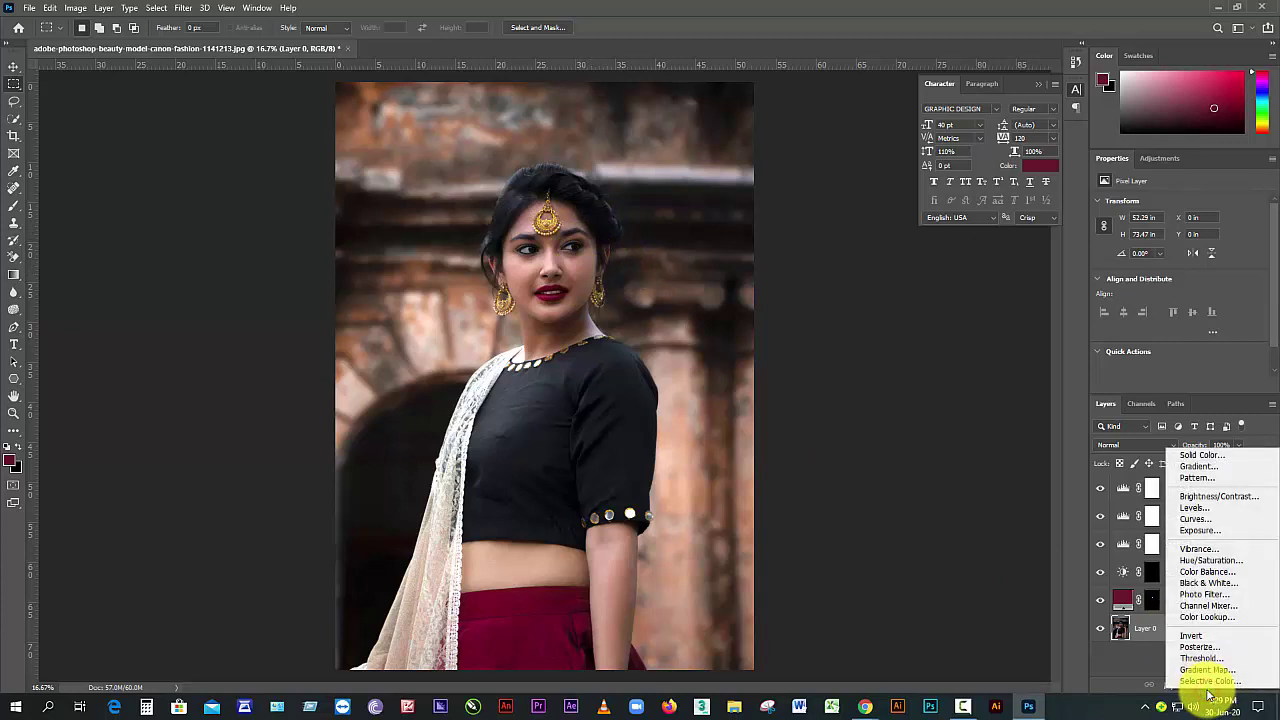
click(1196, 519)
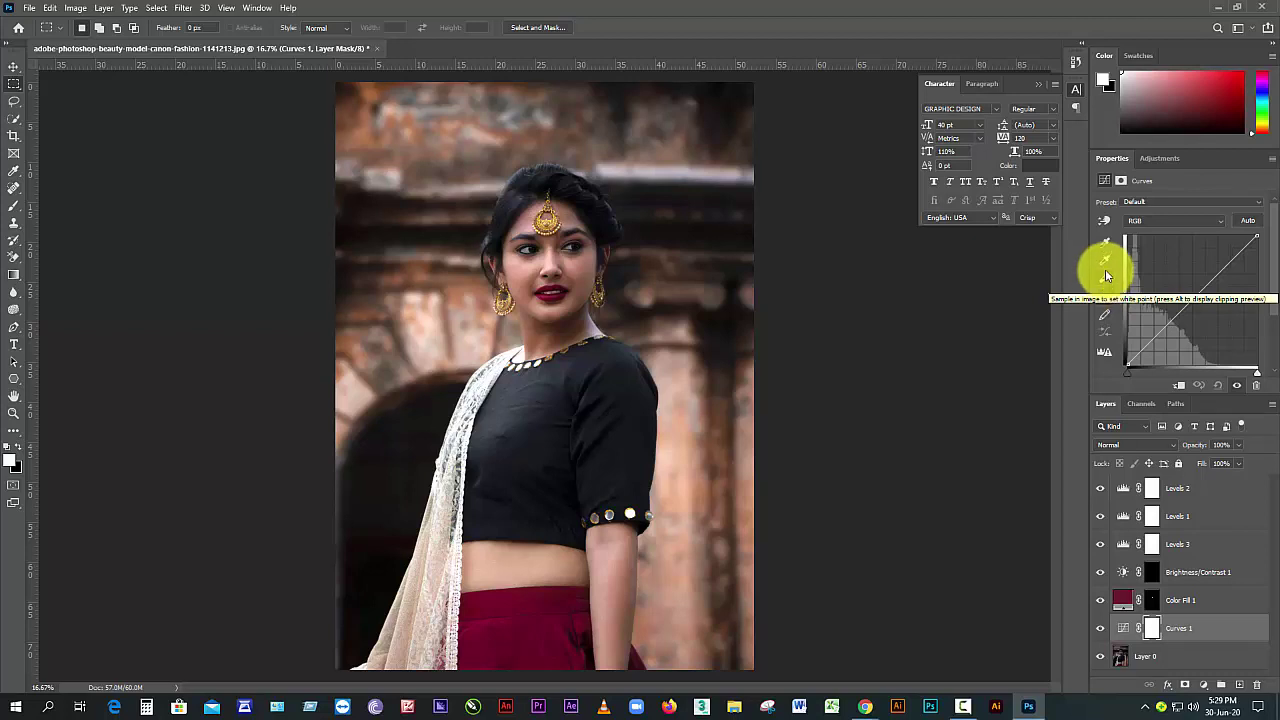
- Try sampling the Curves black point at the side of the woman's face, and undo it
click(1104, 243)
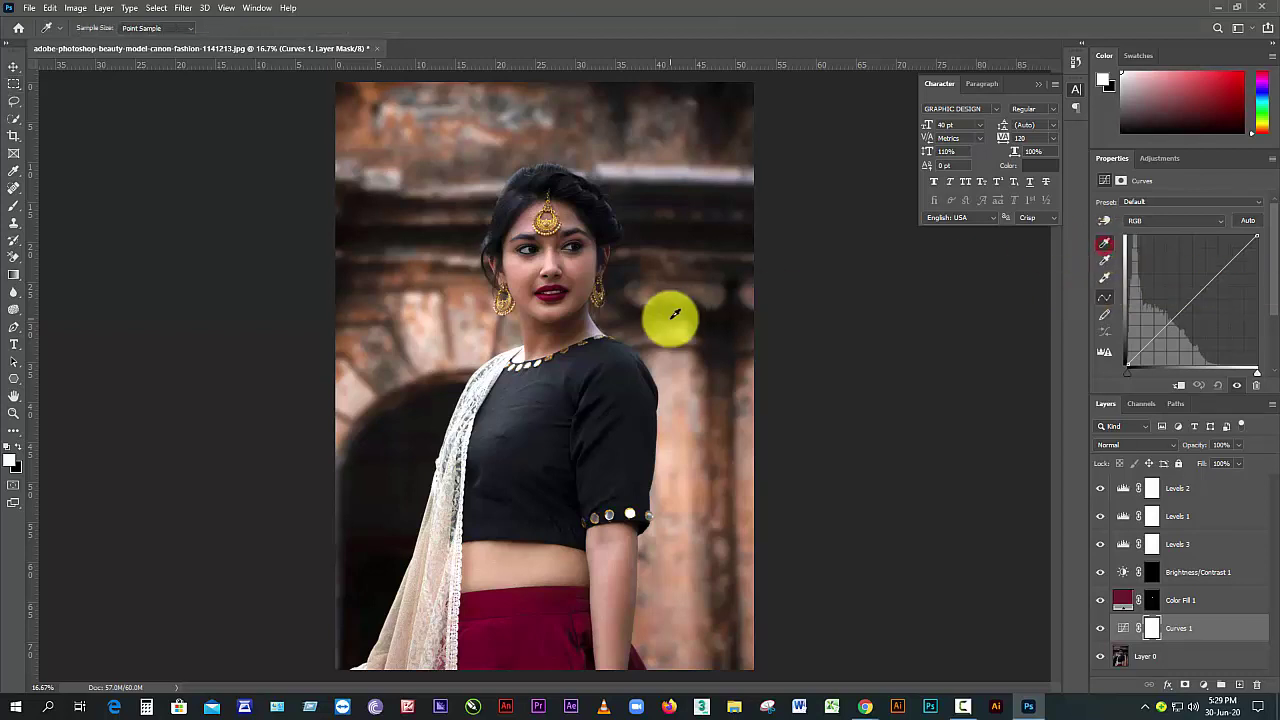
click(597, 248)
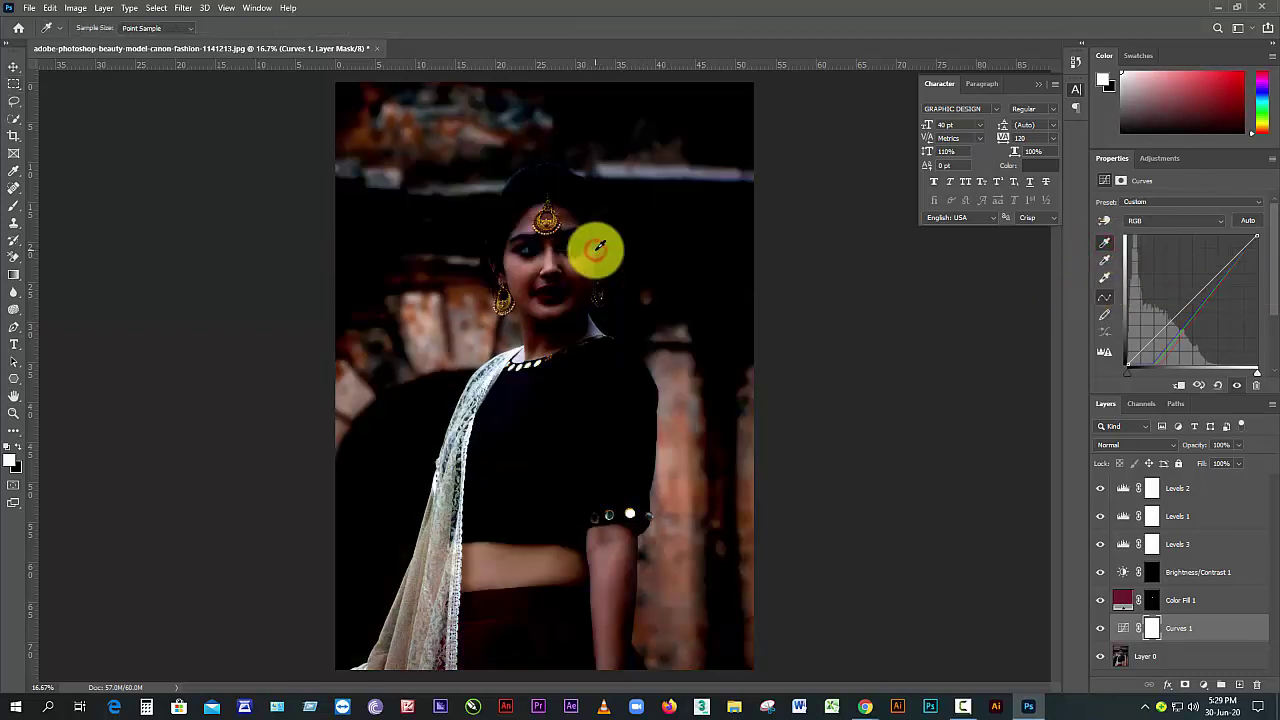
key(ctrl+z)
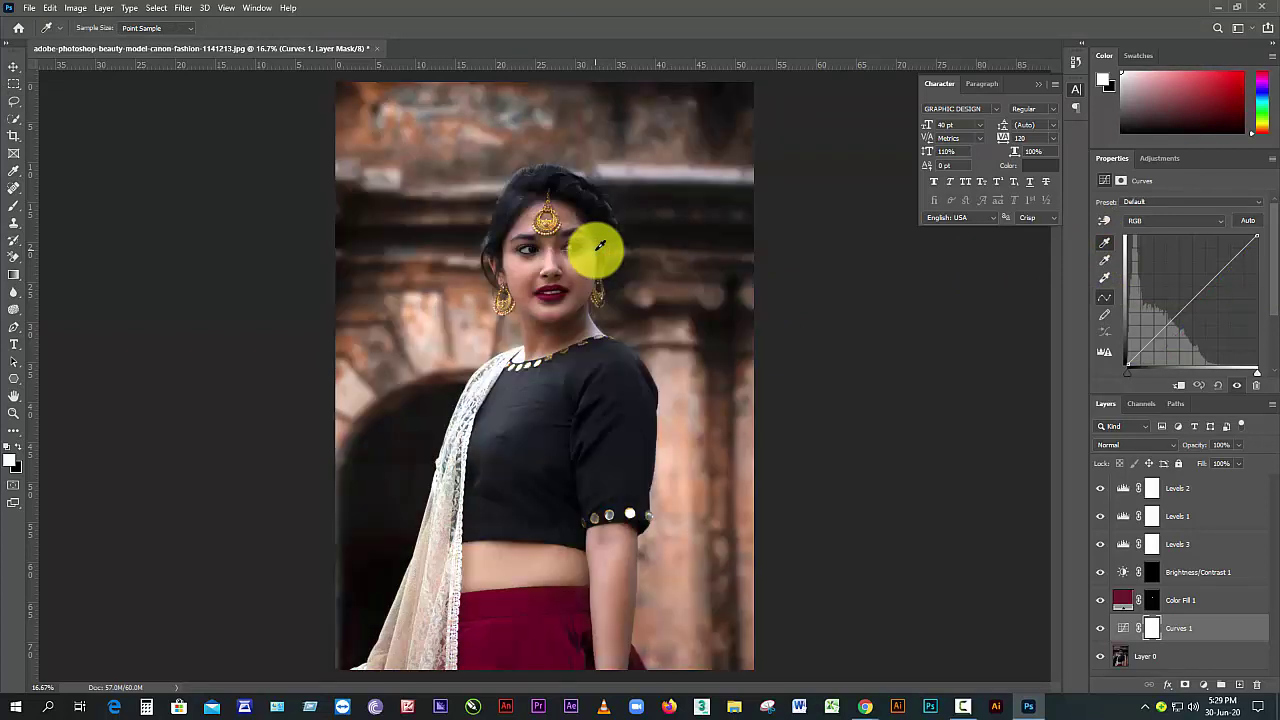
- Try the Curves white-point sampler on the side of the face, dark wall, black sleeve and neck, undoing each sample
click(1104, 277)
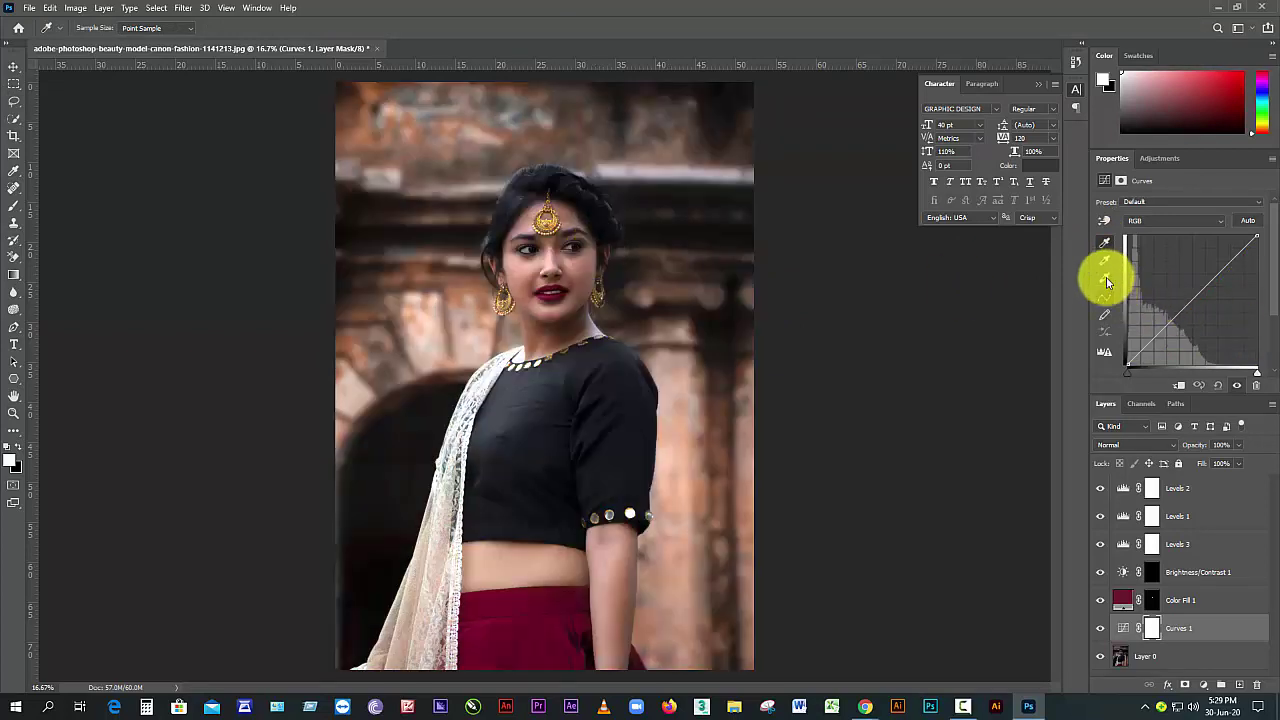
click(597, 252)
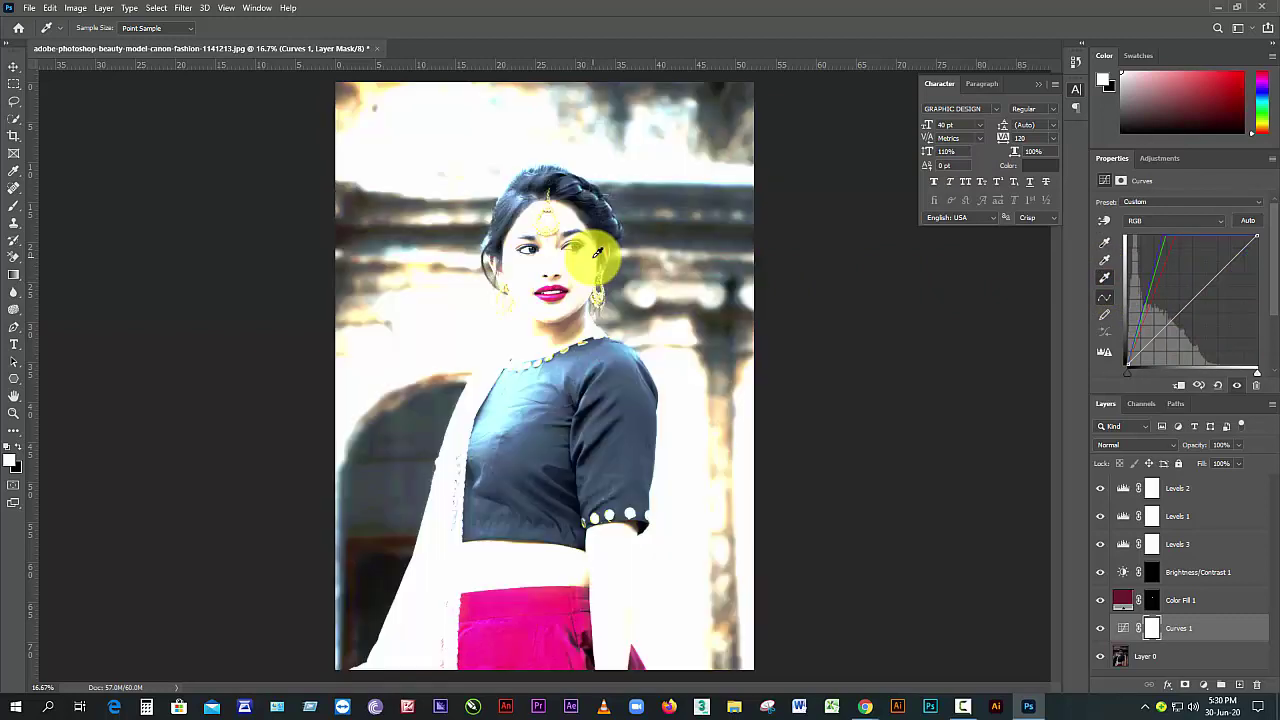
key(ctrl+z)
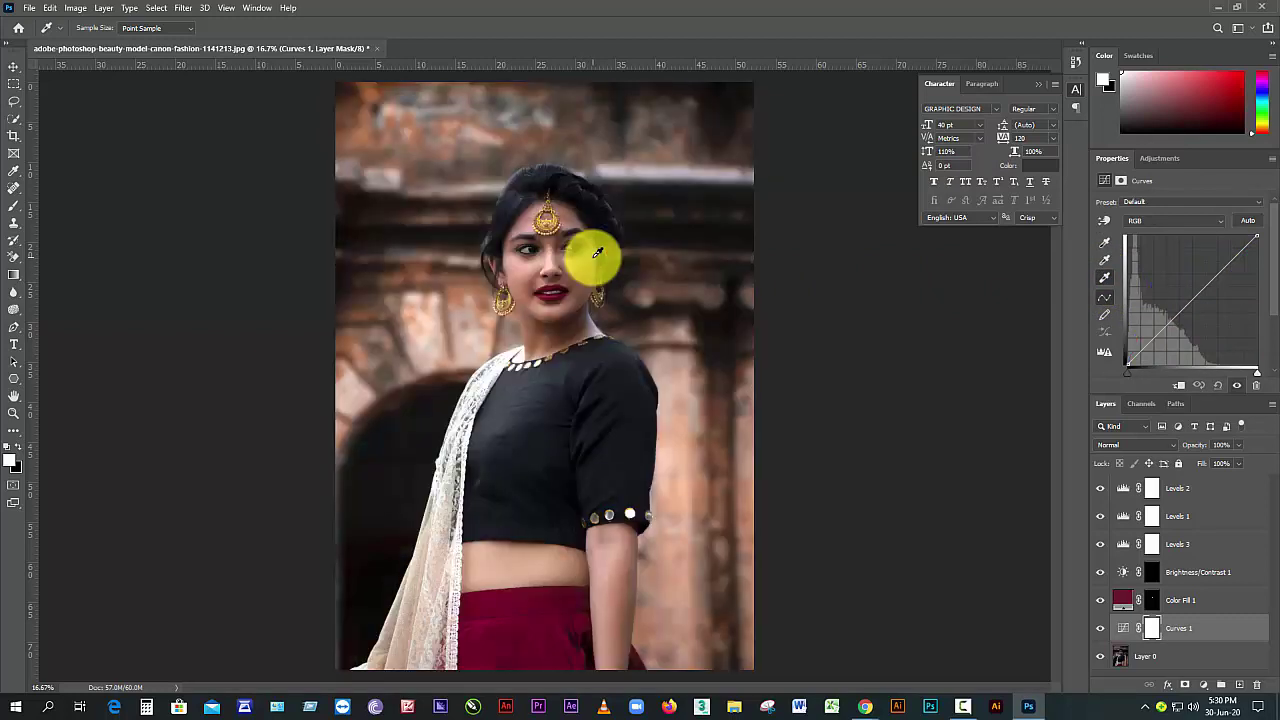
click(648, 322)
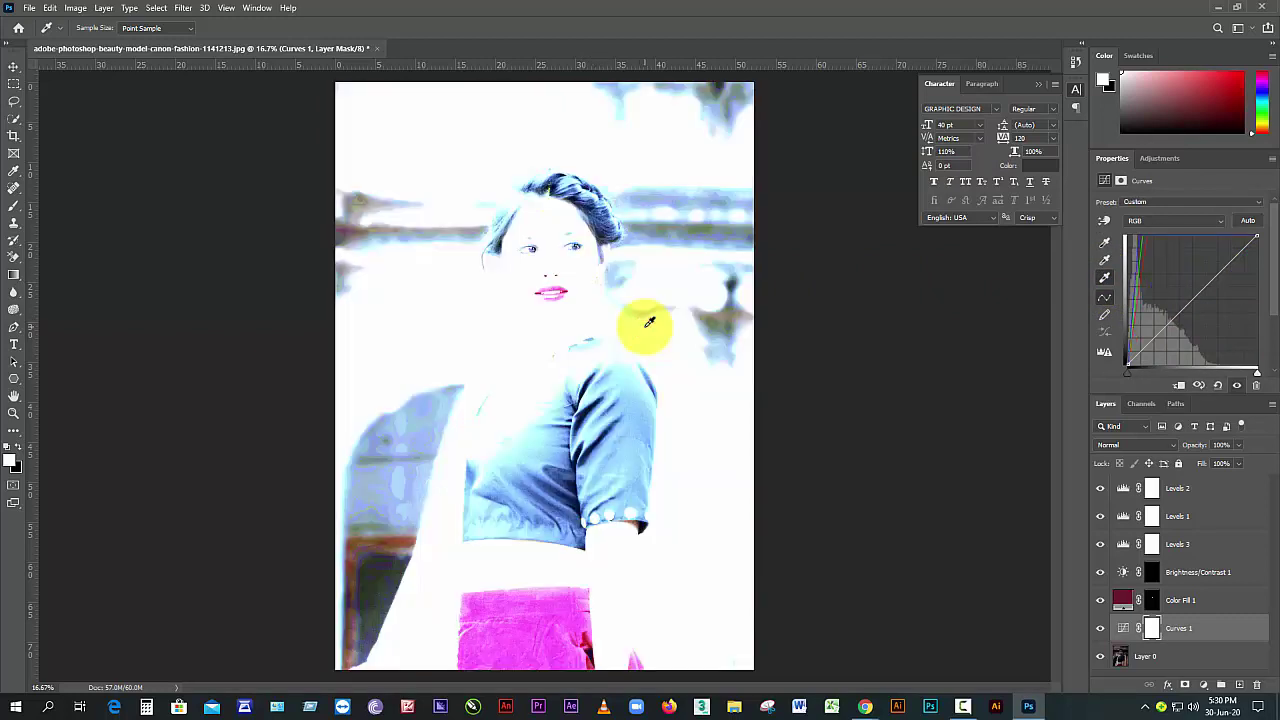
key(ctrl+z)
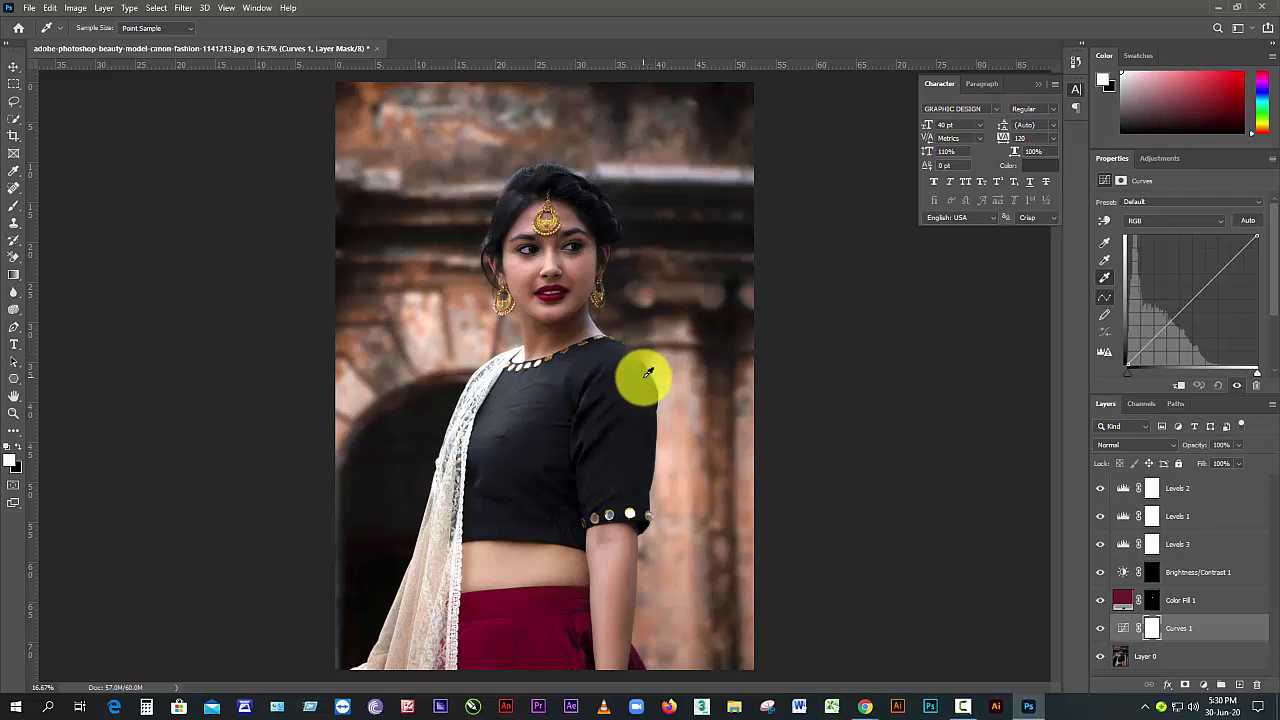
click(641, 389)
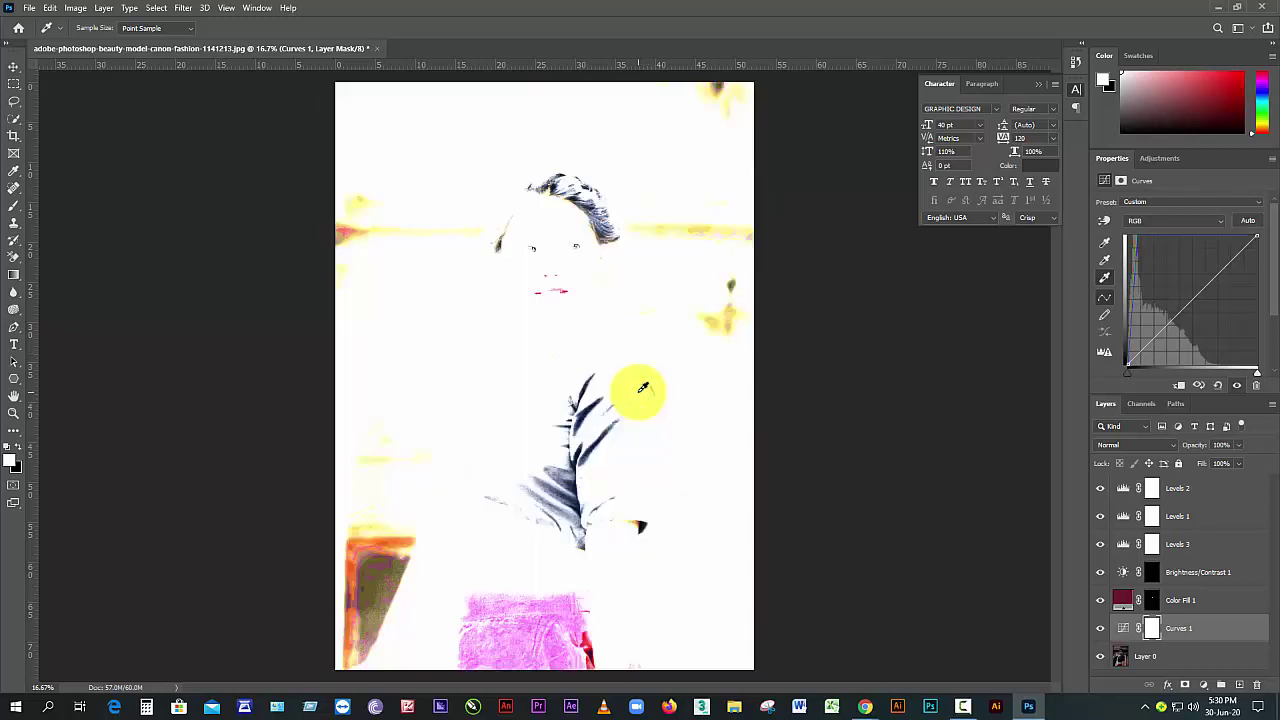
key(ctrl+z)
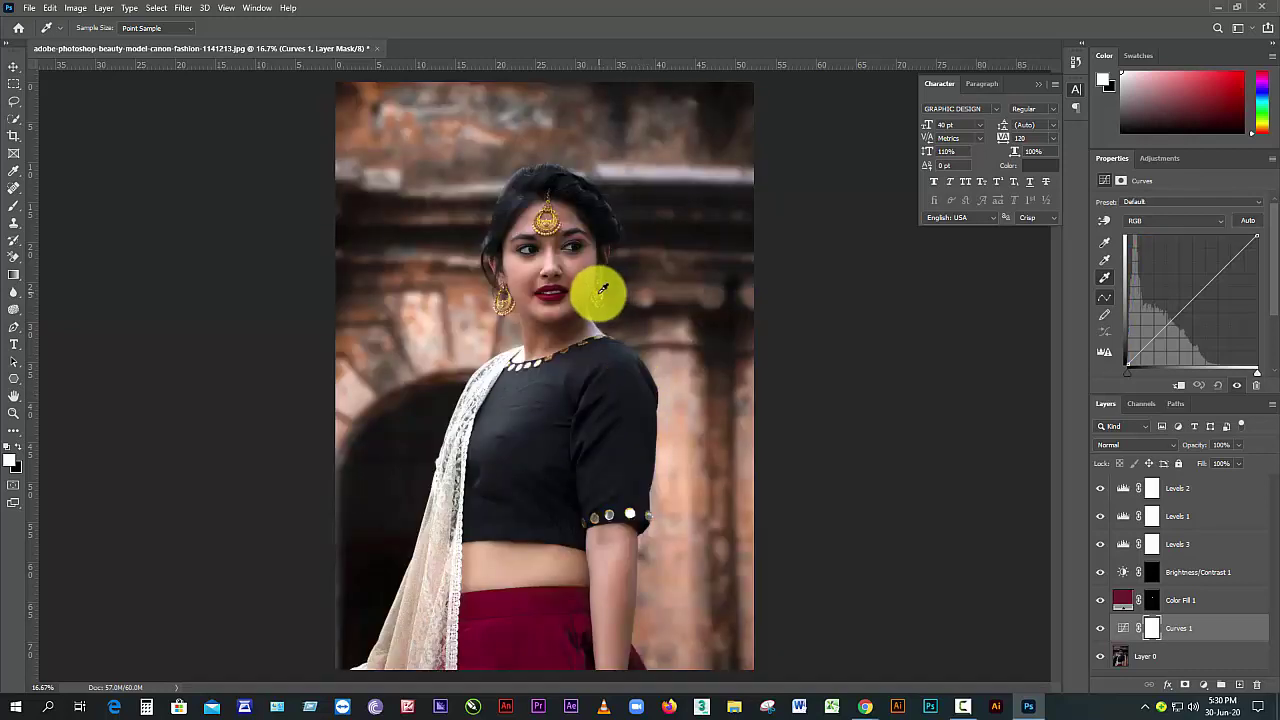
click(579, 316)
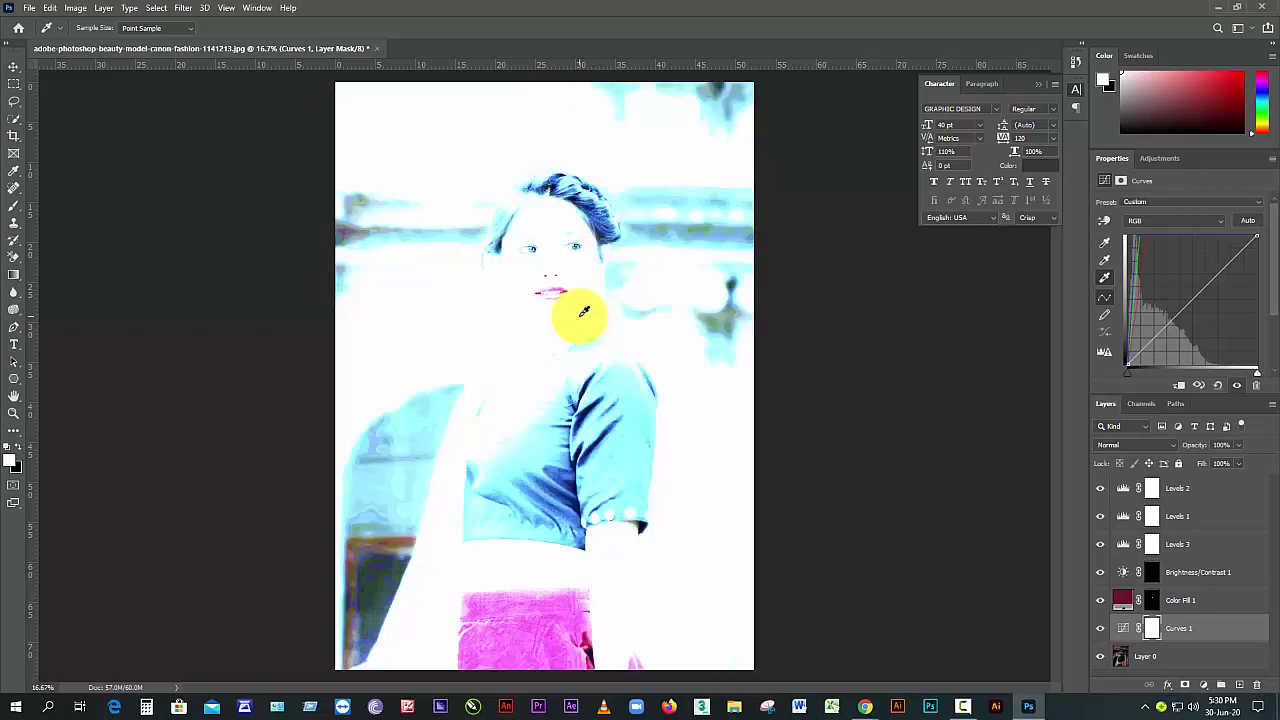
key(ctrl+z)
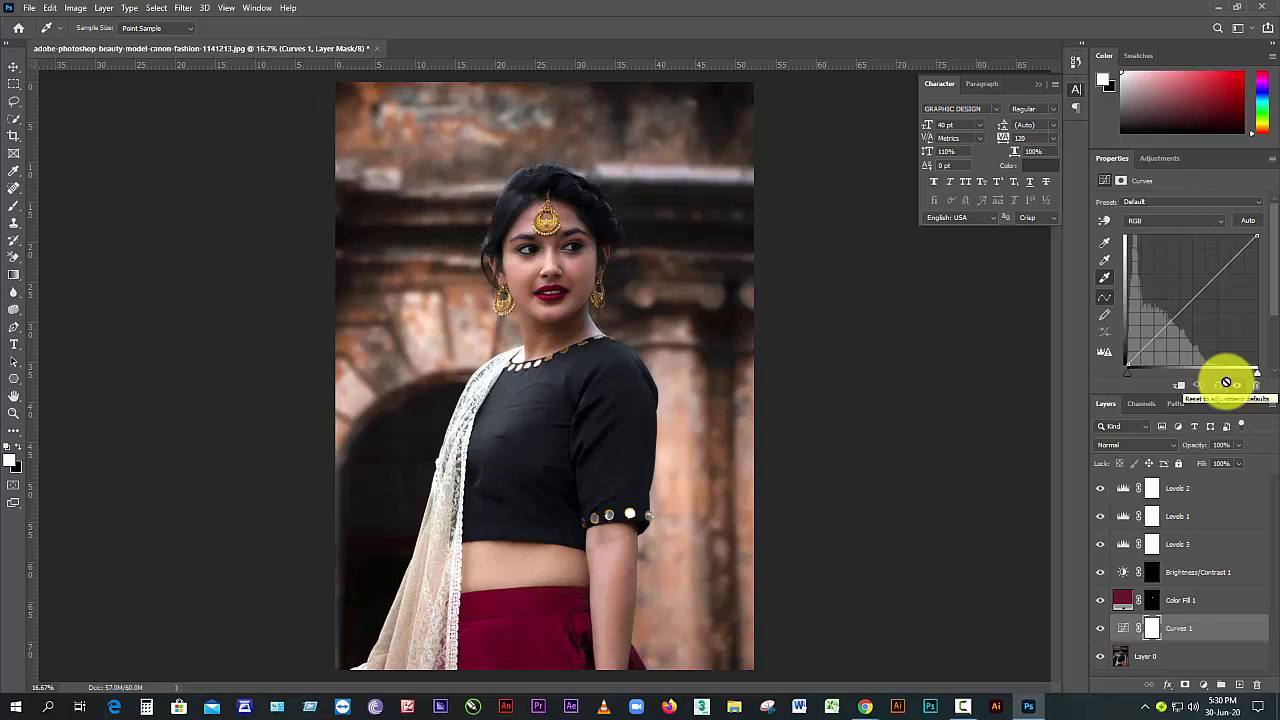
- Slightly adjust the midtones of the Red and Green channel curves in the Curves adjustment
click(1219, 222)
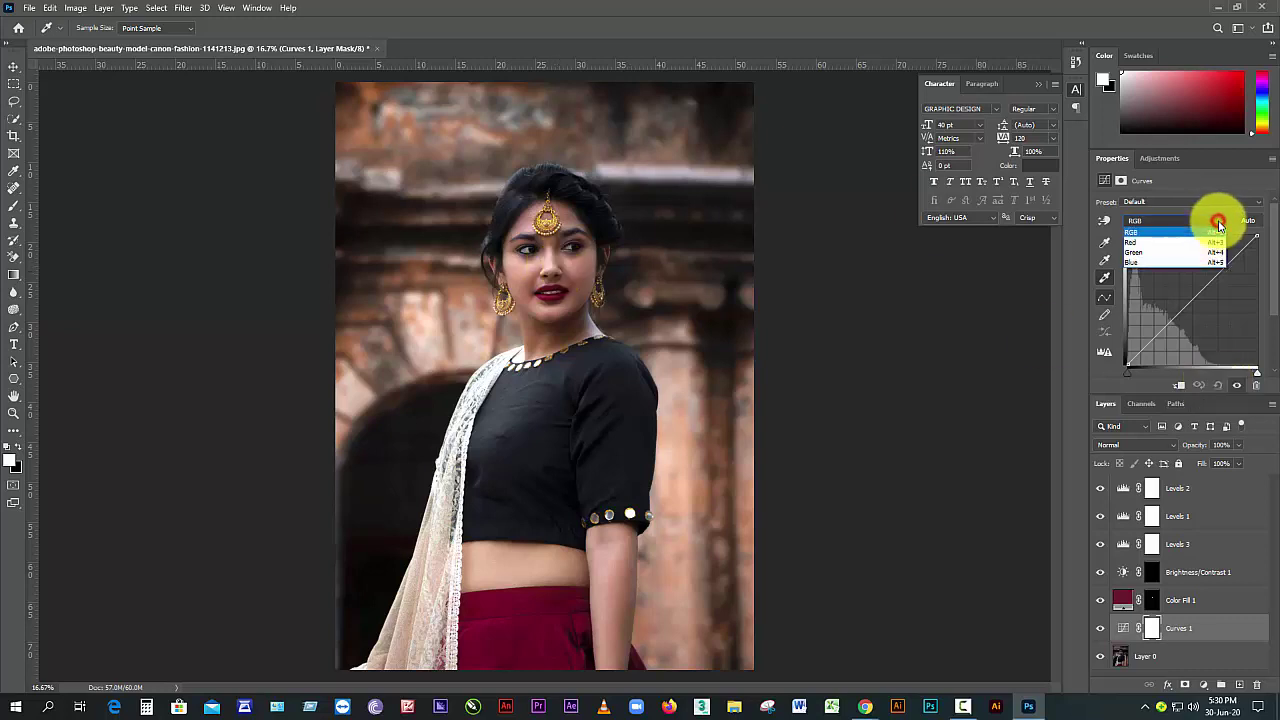
click(1151, 237)
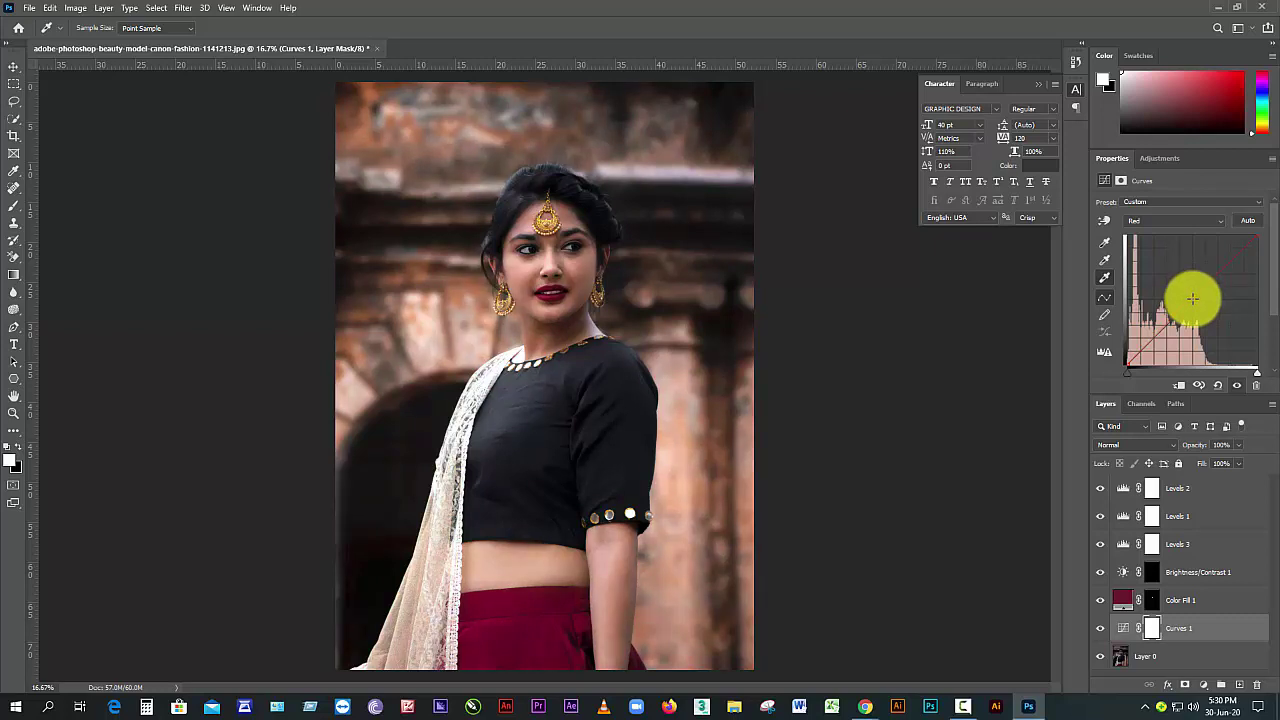
click(1224, 220)
click(1171, 250)
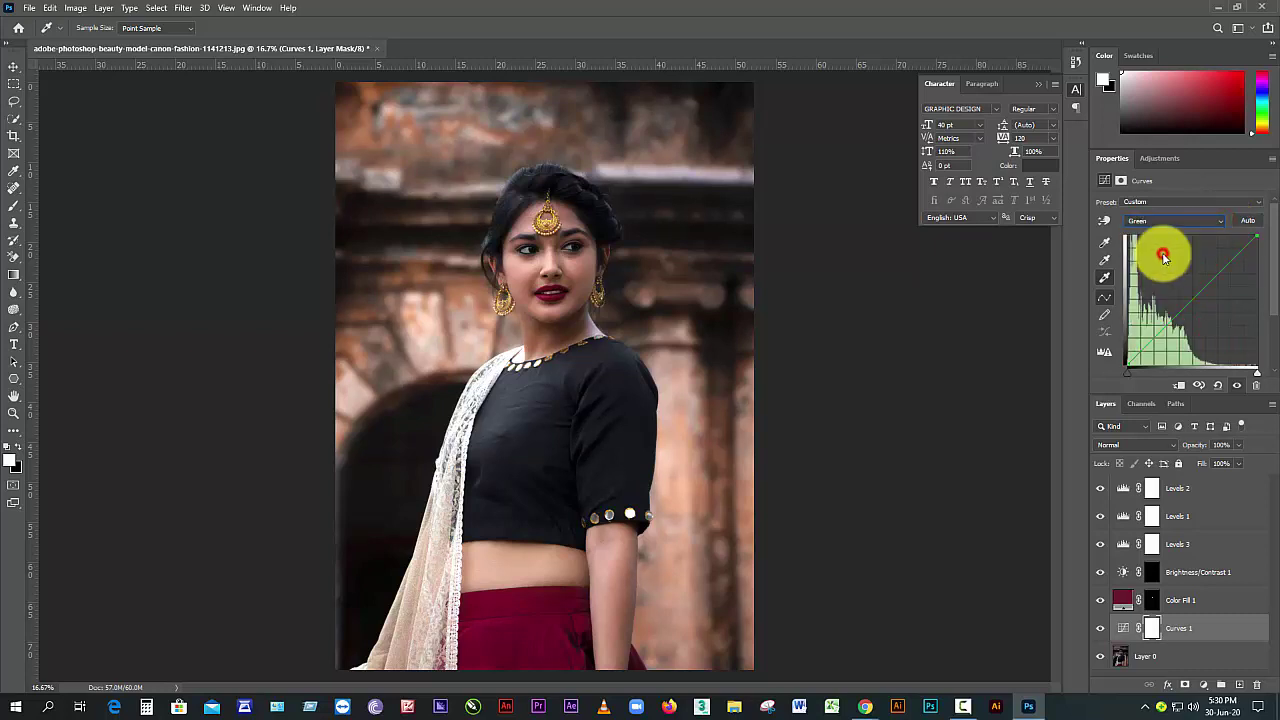
drag(1194, 299, 1191, 299)
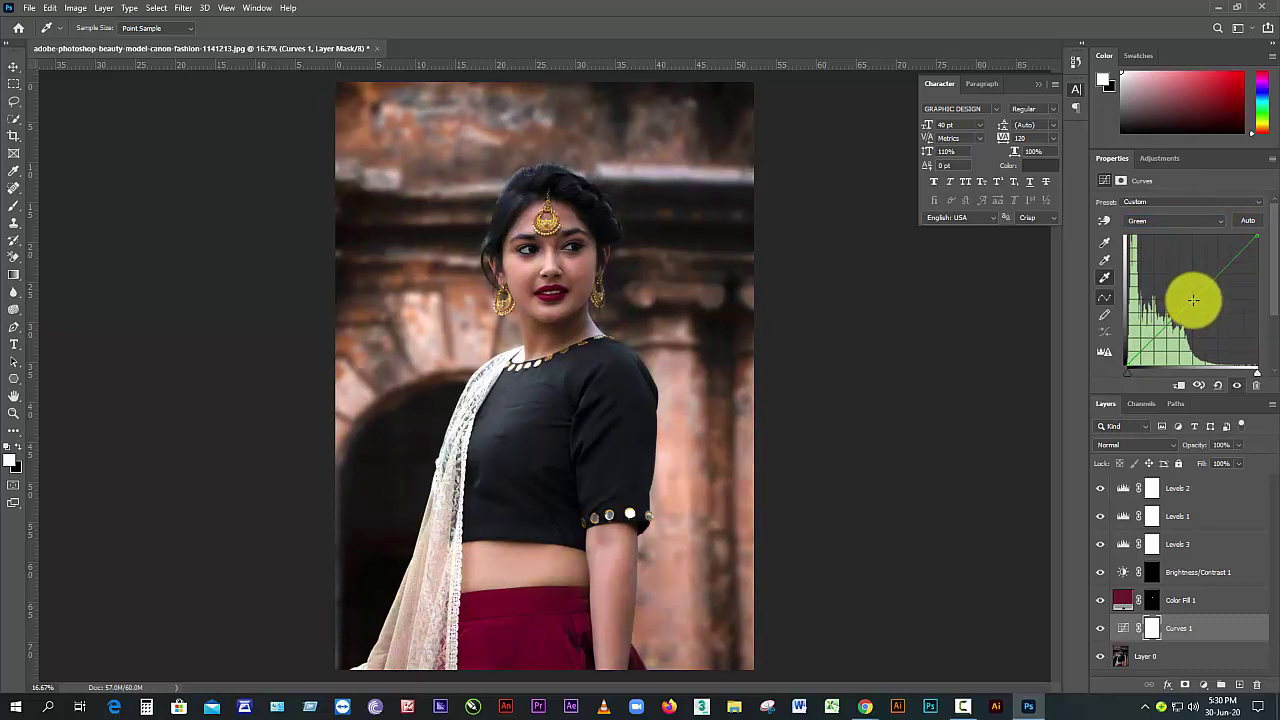
- Slightly adjust the midtones of the Blue channel curve in the Curves adjustment, and switch to the Move tool
click(1210, 220)
click(1172, 262)
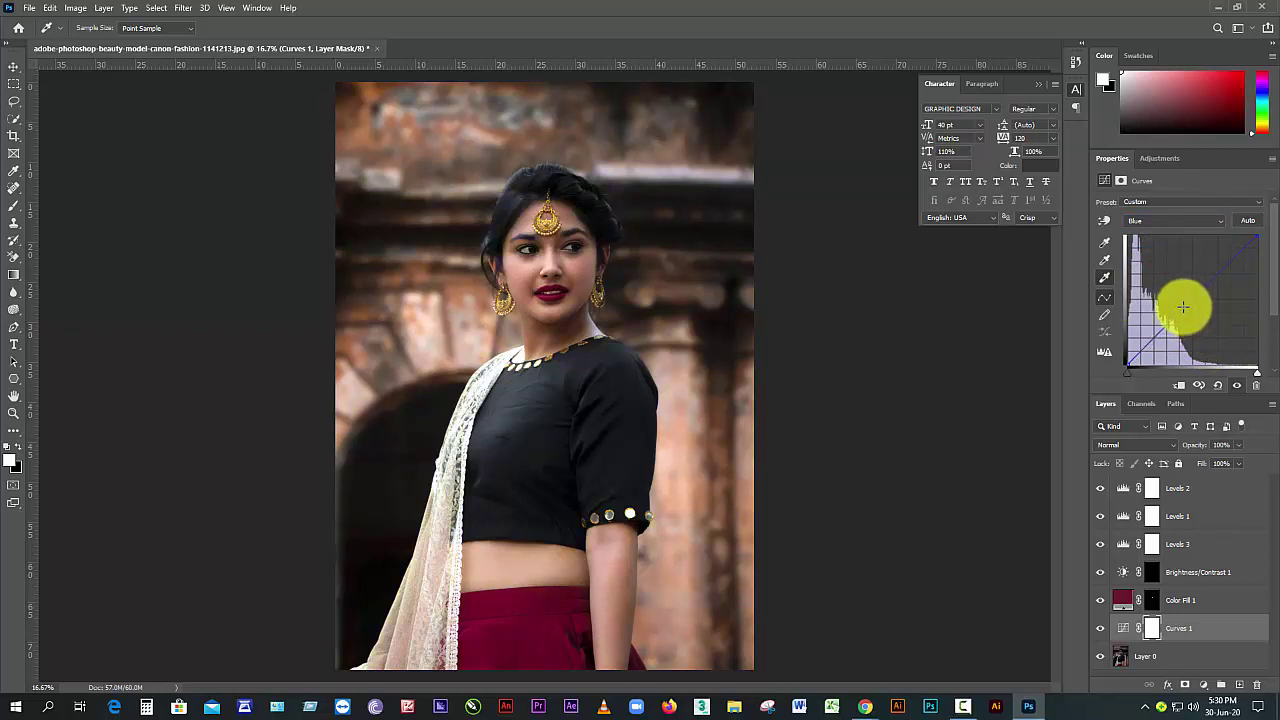
click(14, 66)
drag(604, 410, 575, 413)
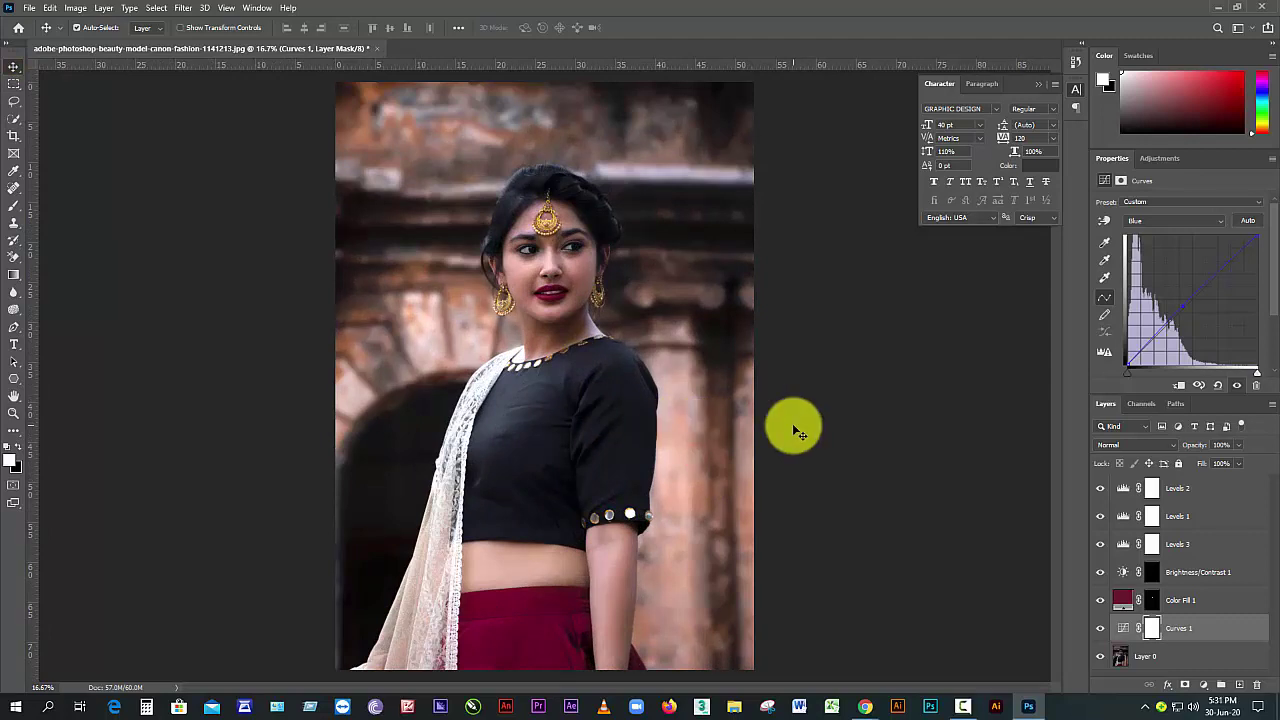
- Hide and reshow all adjustment layers from Curves 1 up to Levels 2 to compare the portrait before and after
shift+click(1180, 488)
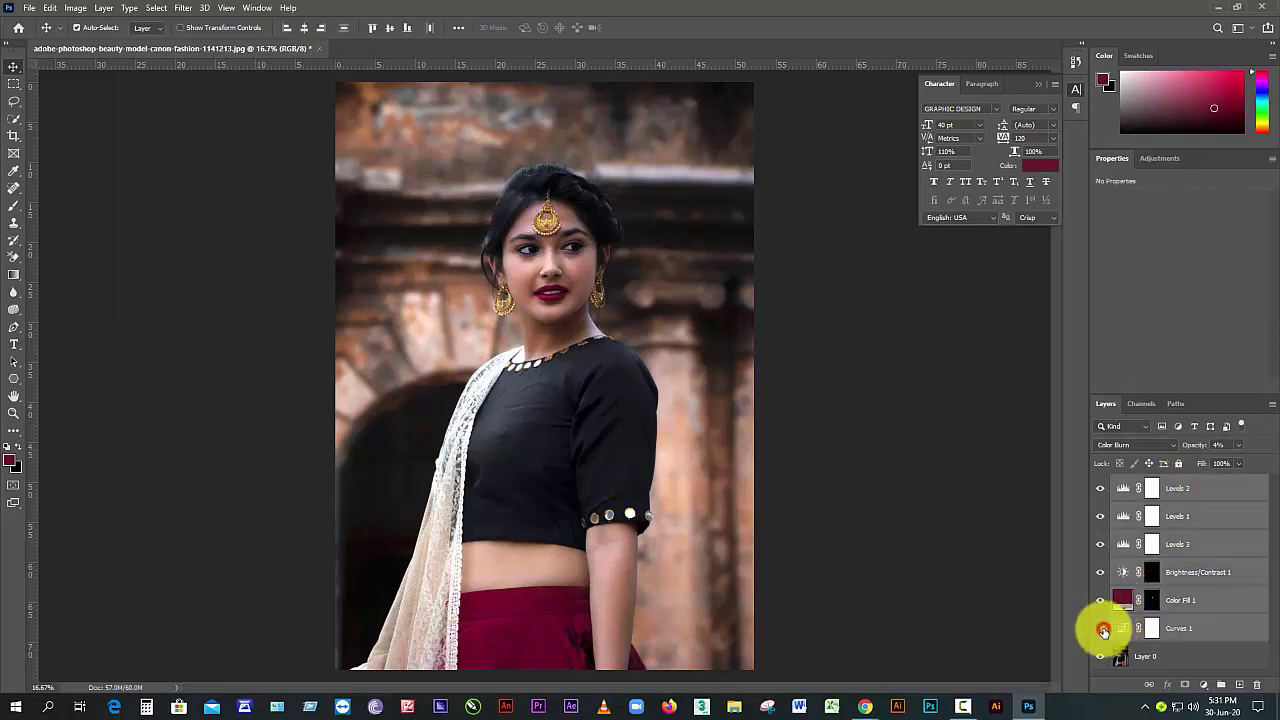
drag(1106, 632, 1100, 490)
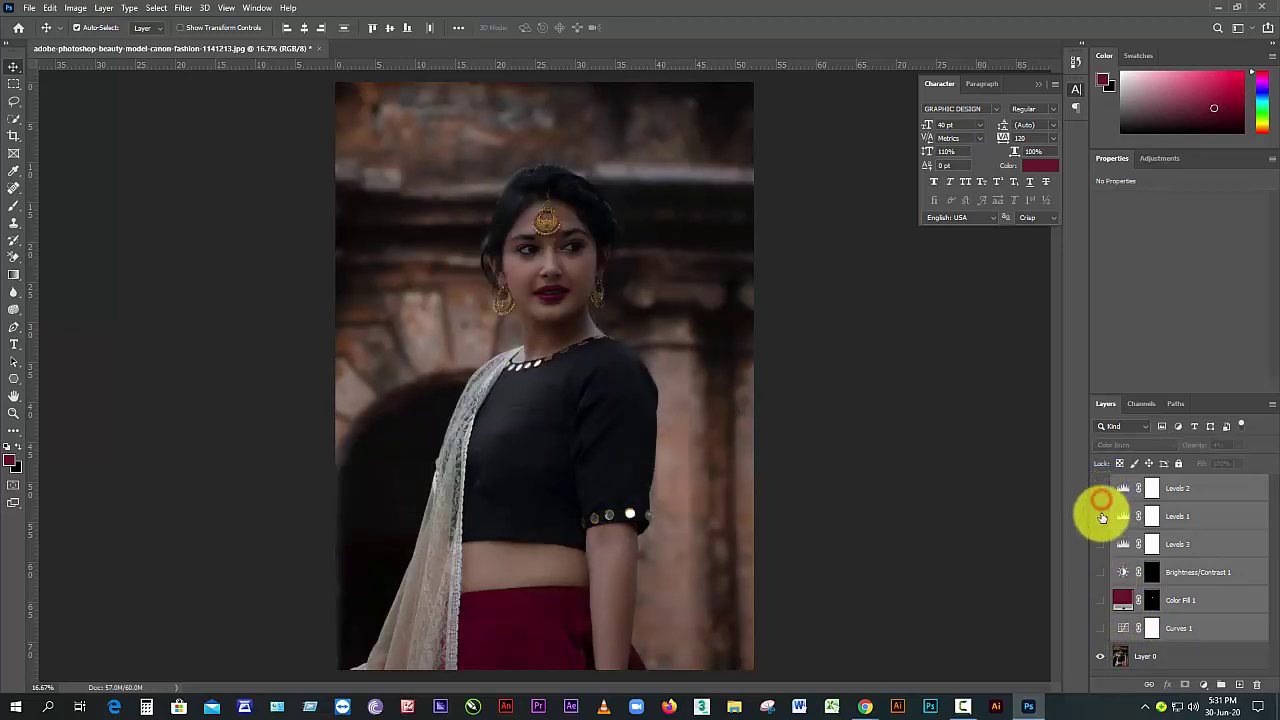
drag(1100, 510, 1099, 627)
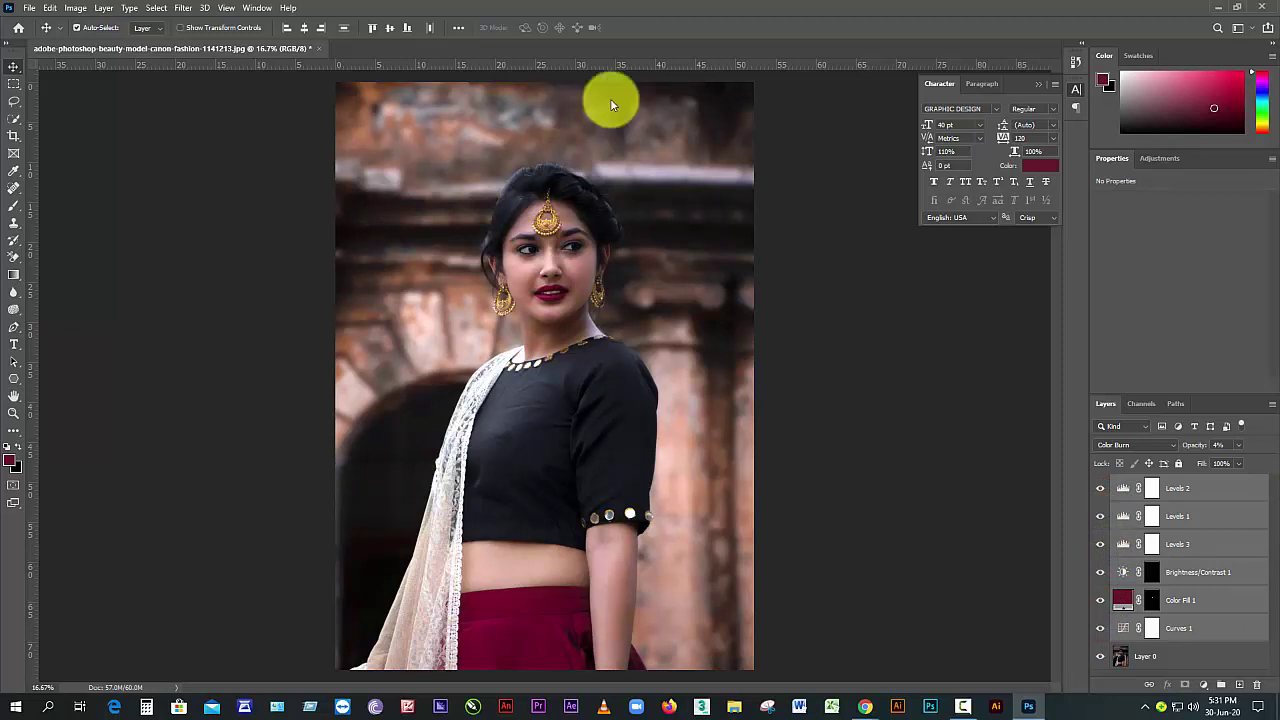
- Examine the overall look of the edited portrait at several magnifications down to 6.25%, and deselect all layers
key(ctrl+minus)
key(ctrl+minus)
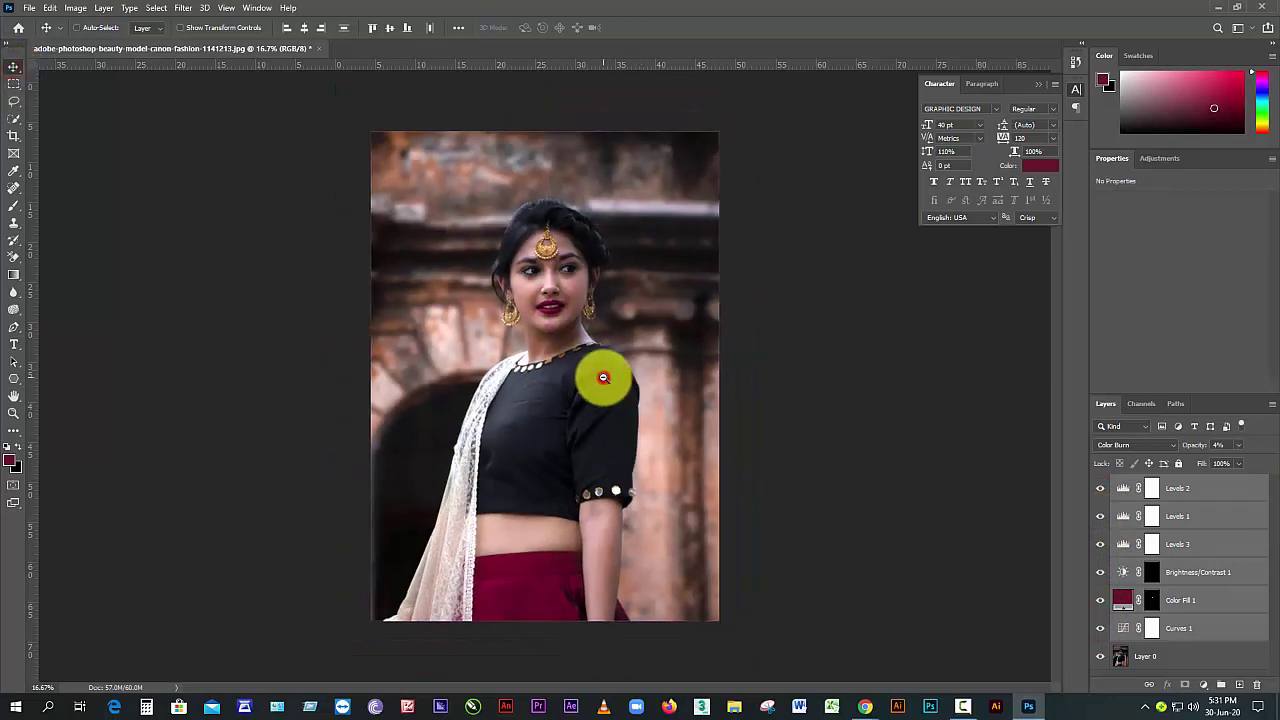
key(ctrl+plus)
key(ctrl+plus)
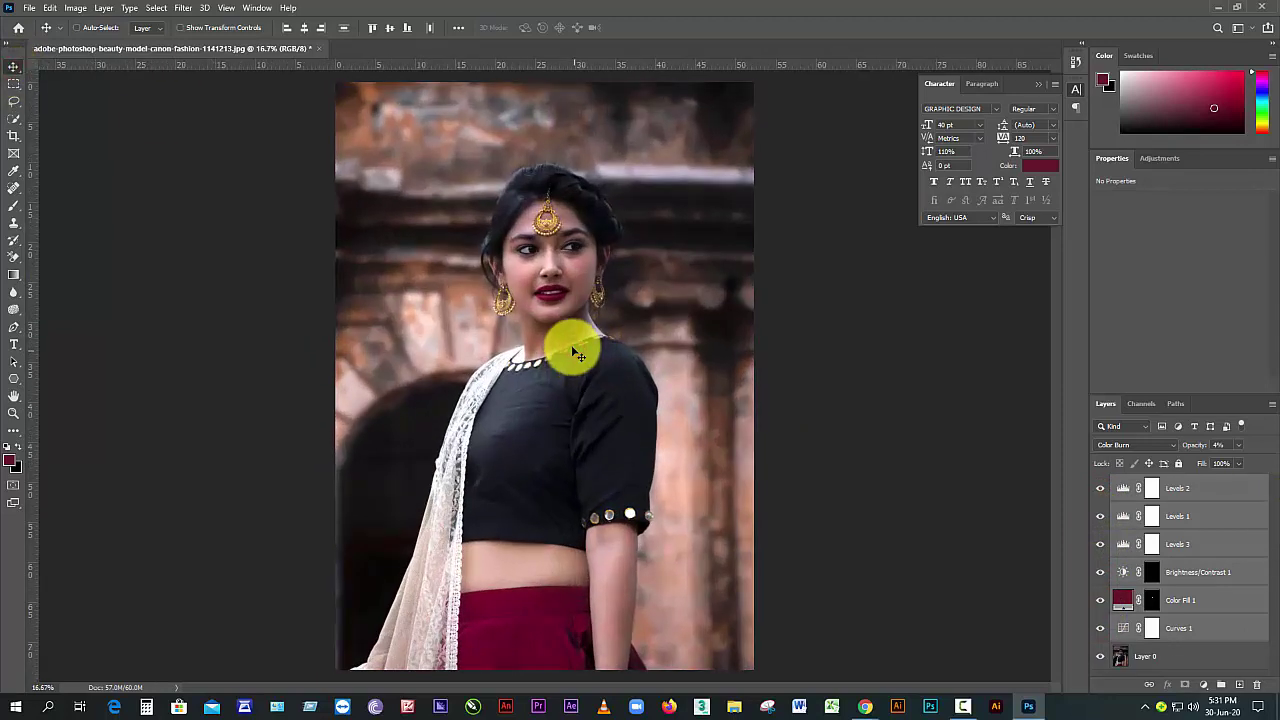
key(ctrl+minus)
key(ctrl+minus)
key(ctrl+minus)
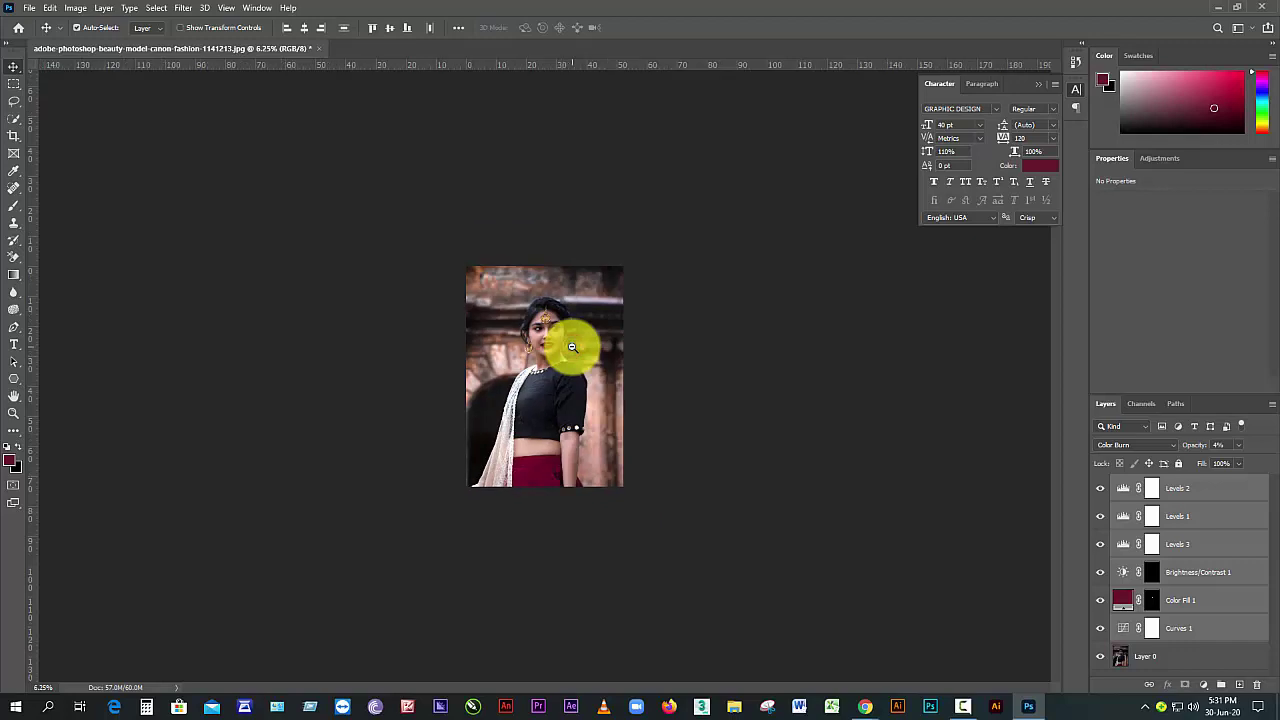
click(671, 316)
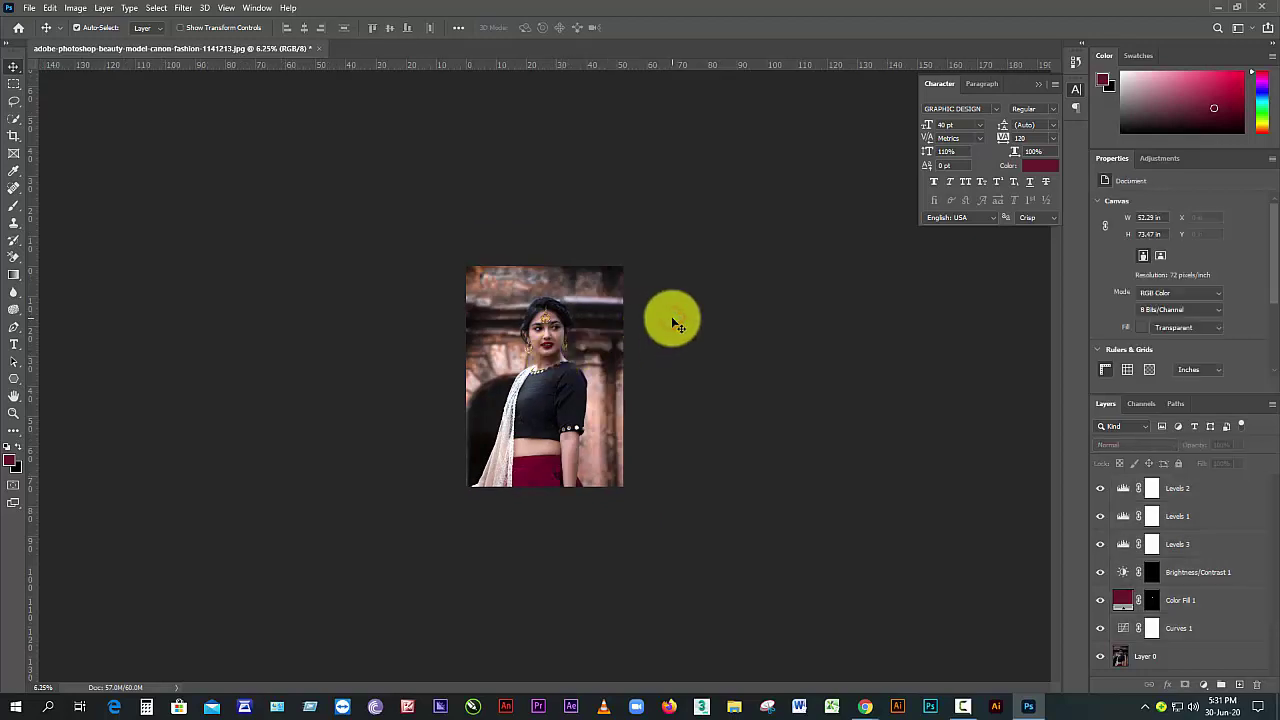